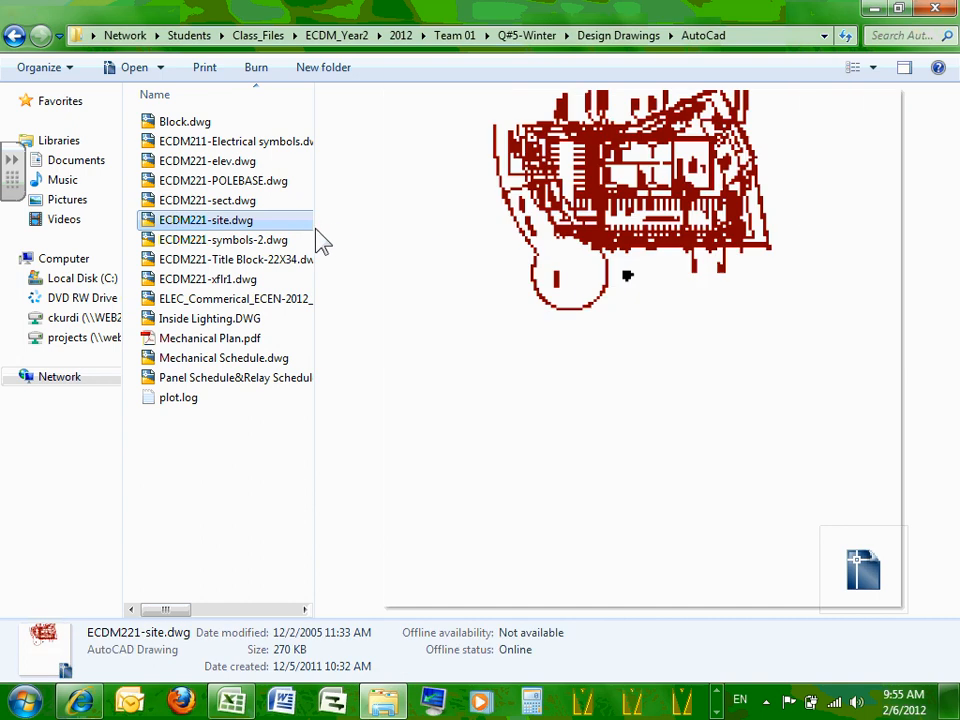
Step: Widen the file list and preview Mechanical Schedule.dwg and Panel Schedule&Relay Schedule.dwg
left_click_drag(315, 230, 509, 245)
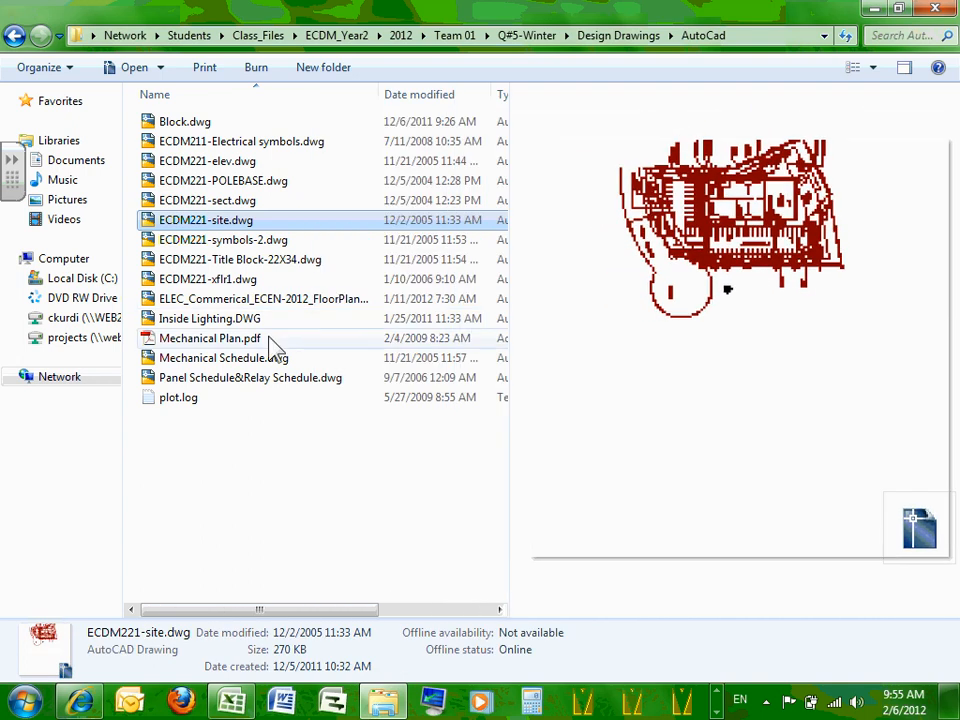
left_click(260, 360)
left_click(257, 360)
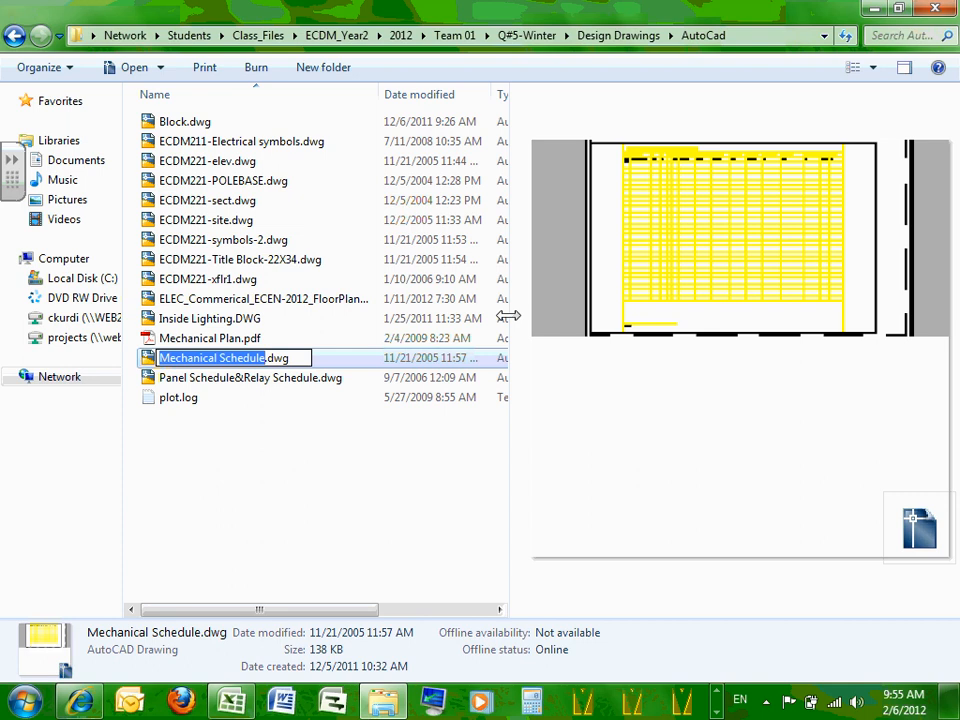
left_click(266, 385)
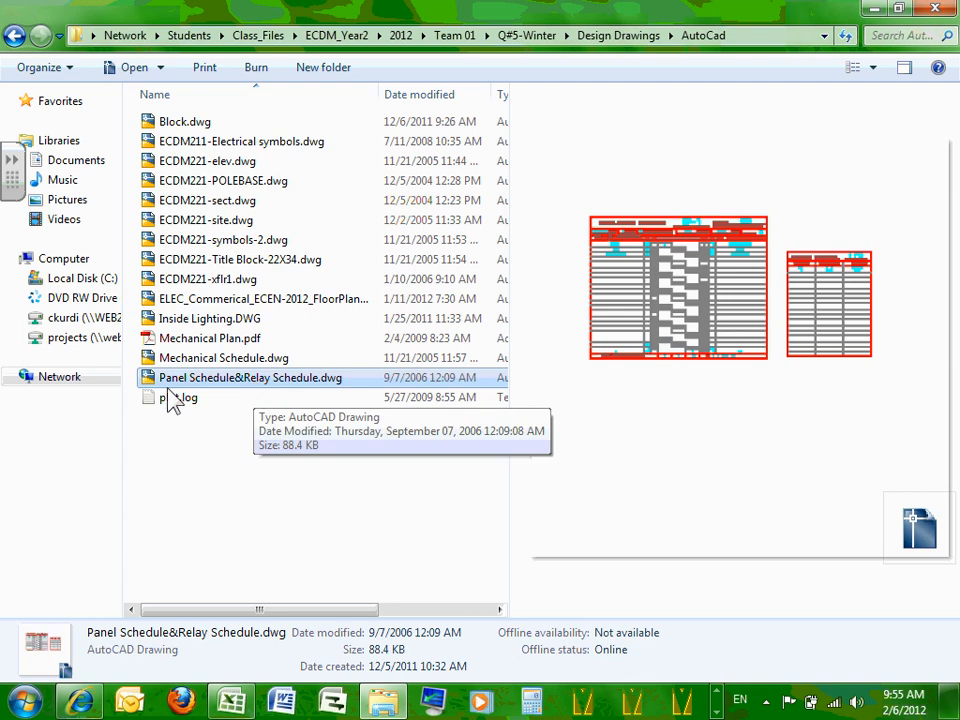
left_click(240, 382)
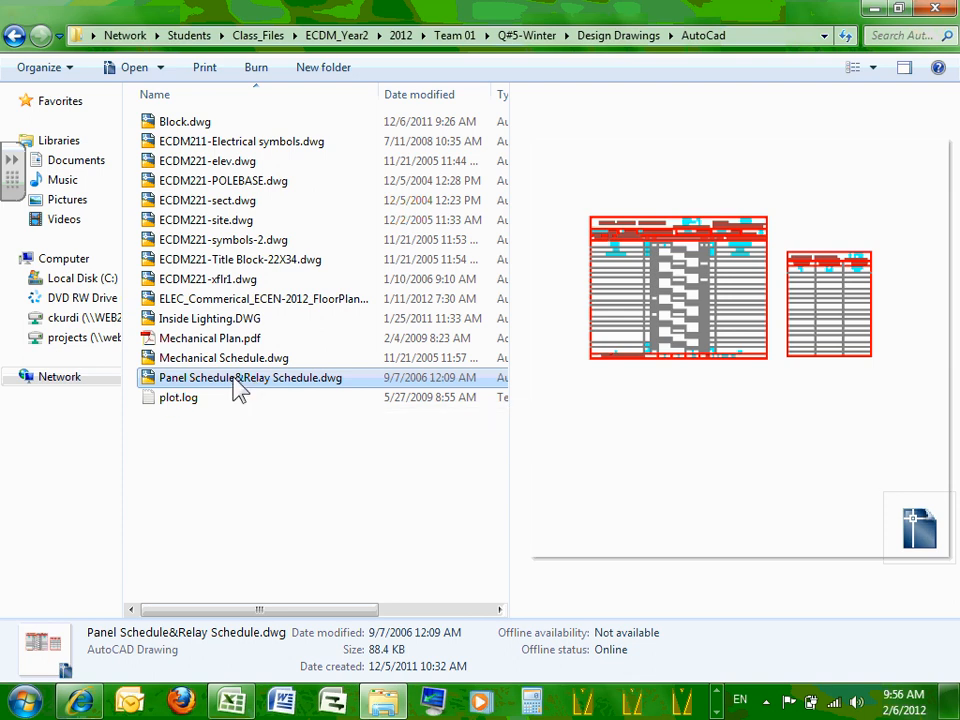
left_click_drag(242, 383, 160, 378)
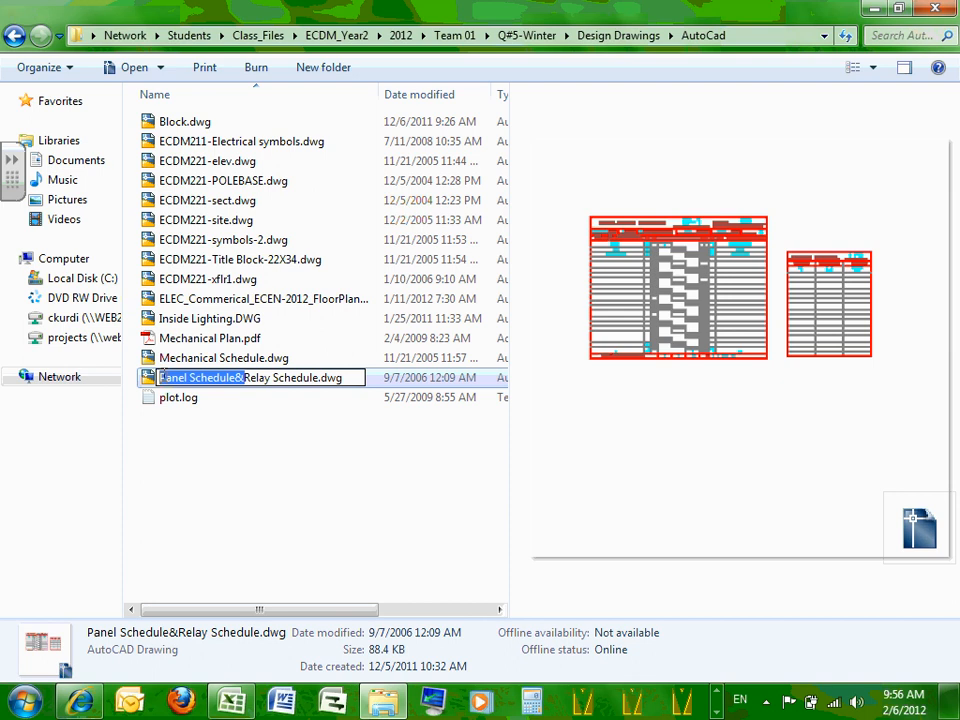
left_click(289, 380)
left_click(249, 360)
left_click(250, 383)
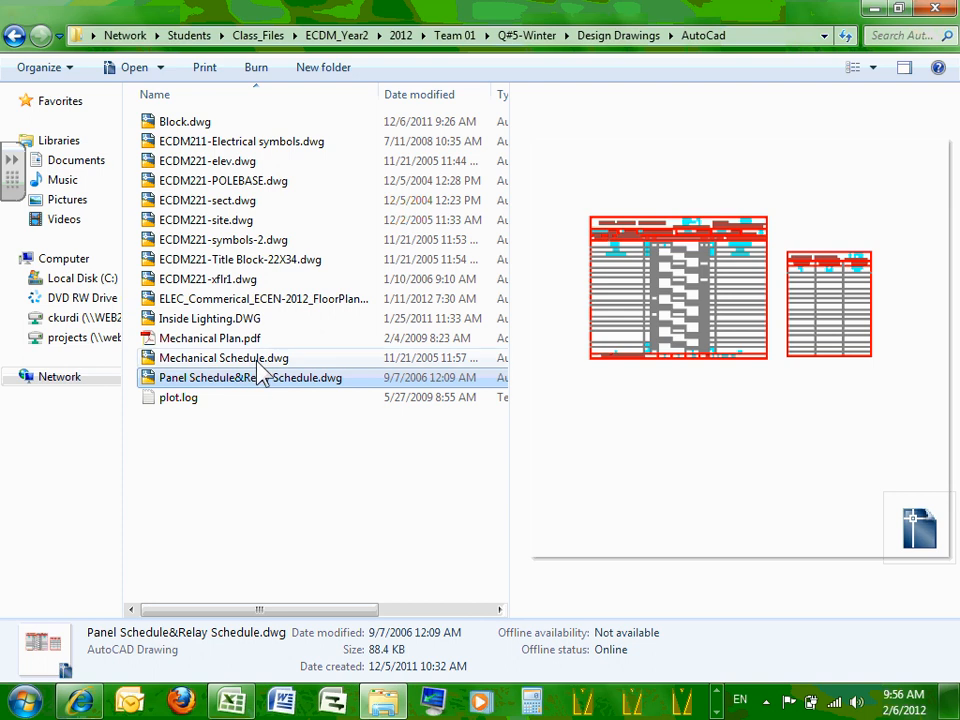
Step: Open Mechanical Schedule.dwg in AutoCAD, accepting the older-version and educational-stamp notices and closing the Autodesk Exchange welcome window
key("Up")
key("Down")
key("Up")
key("Down")
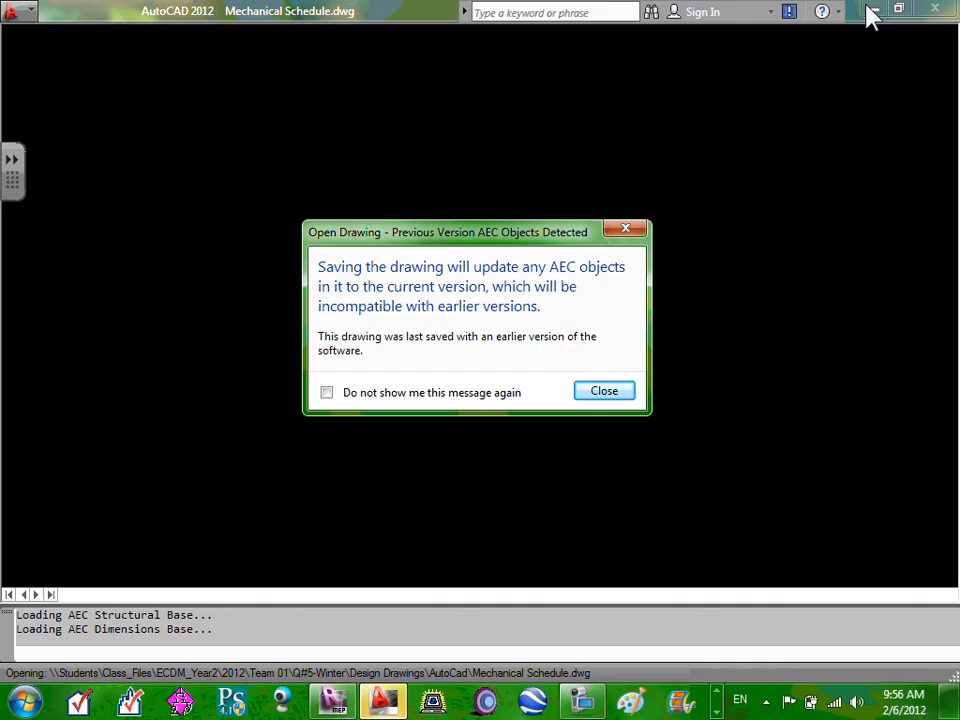
left_click(603, 392)
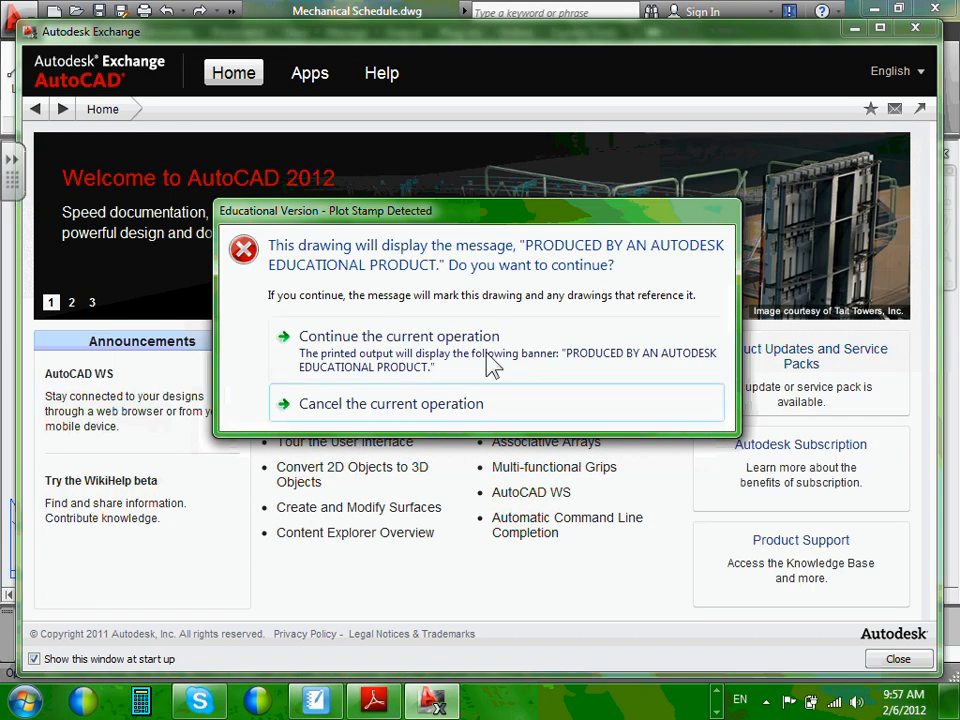
left_click(459, 363)
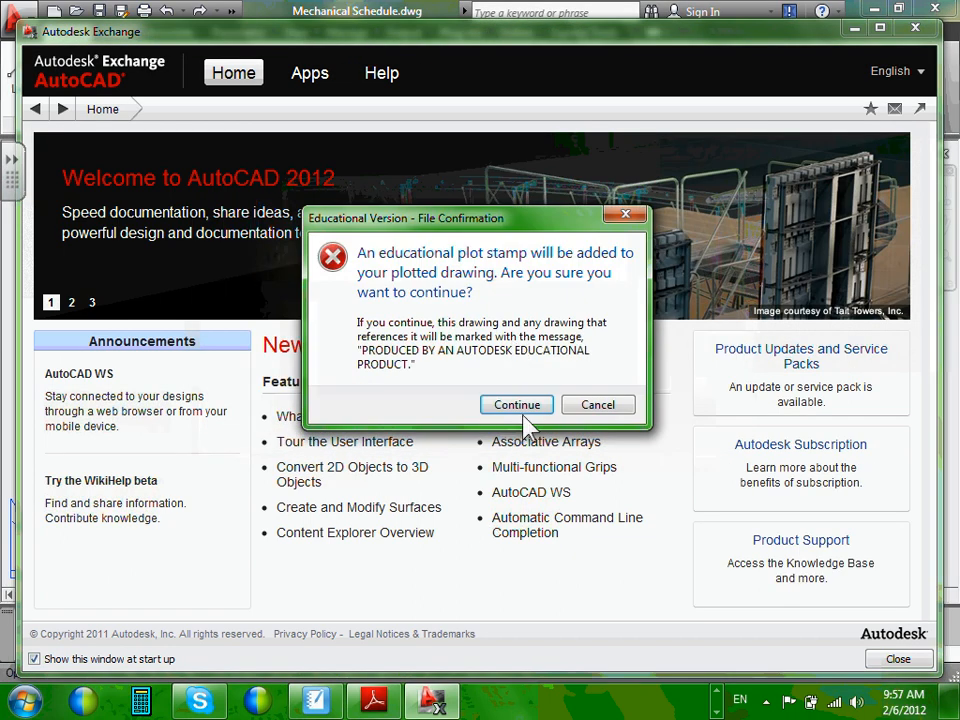
left_click(512, 400)
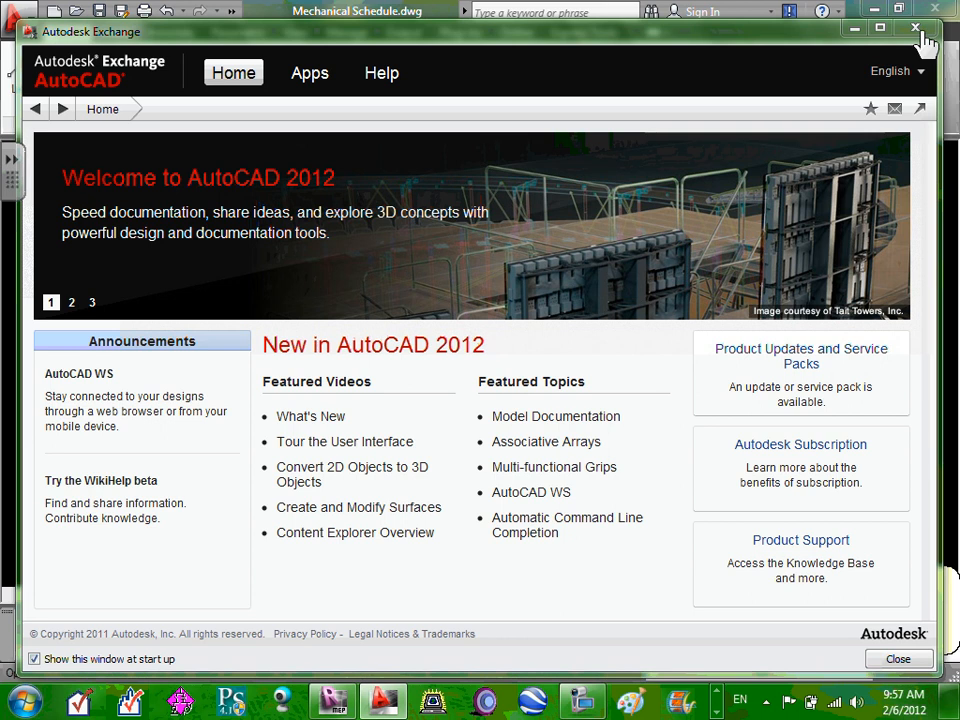
left_click(916, 32)
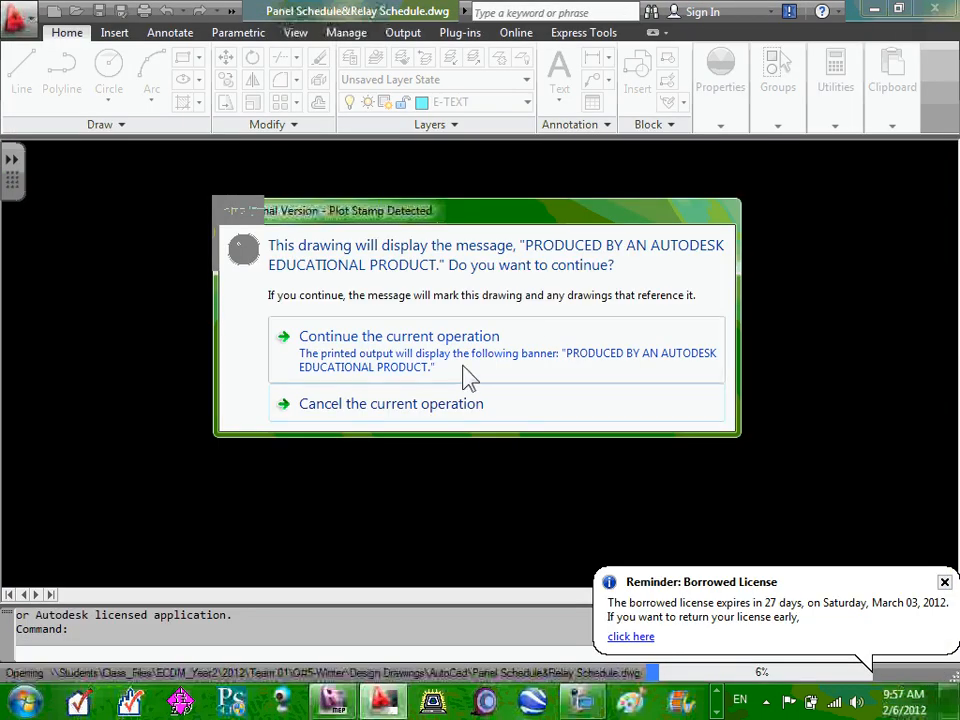
Step: Open Panel Schedule&Relay Schedule.dwg, accepting the educational-stamp and older-version notices and choosing to update the missing reference's location
left_click(467, 377)
left_click(508, 404)
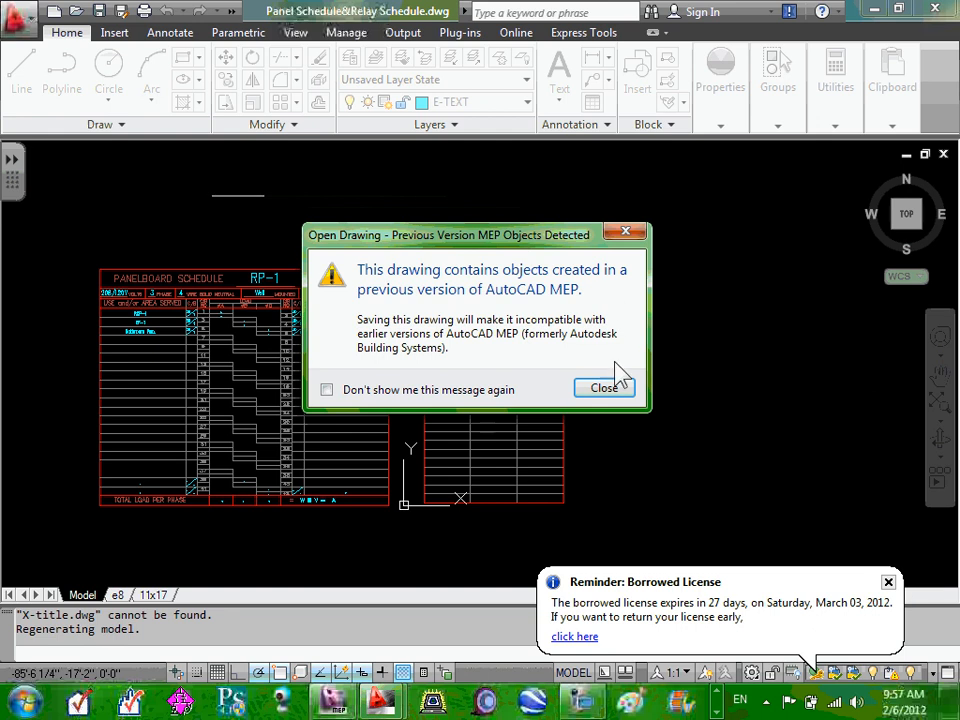
left_click(612, 390)
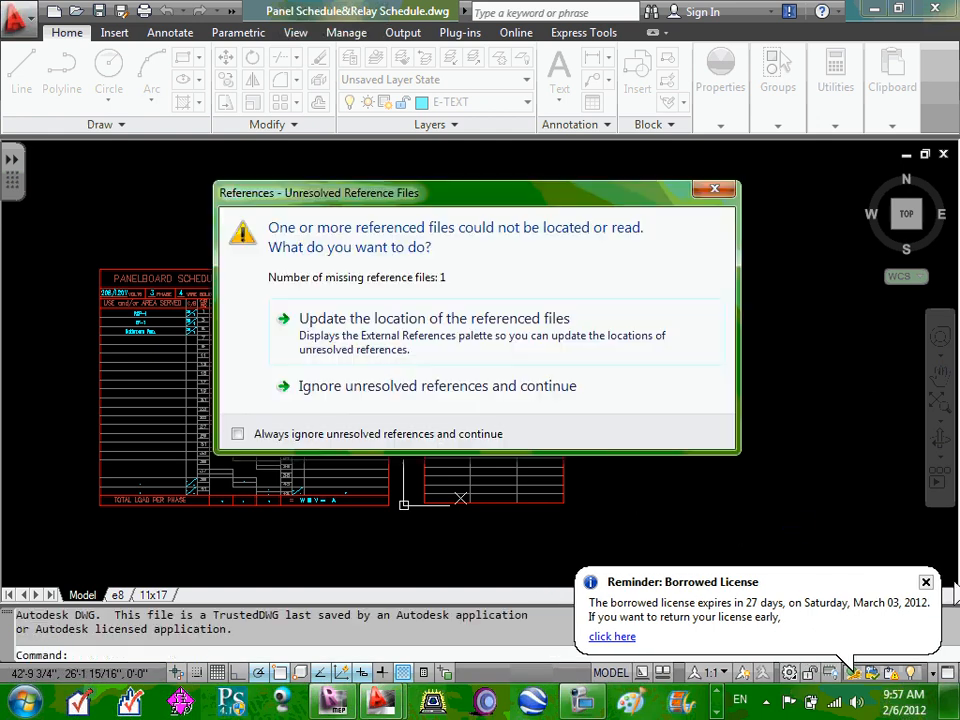
left_click(413, 322)
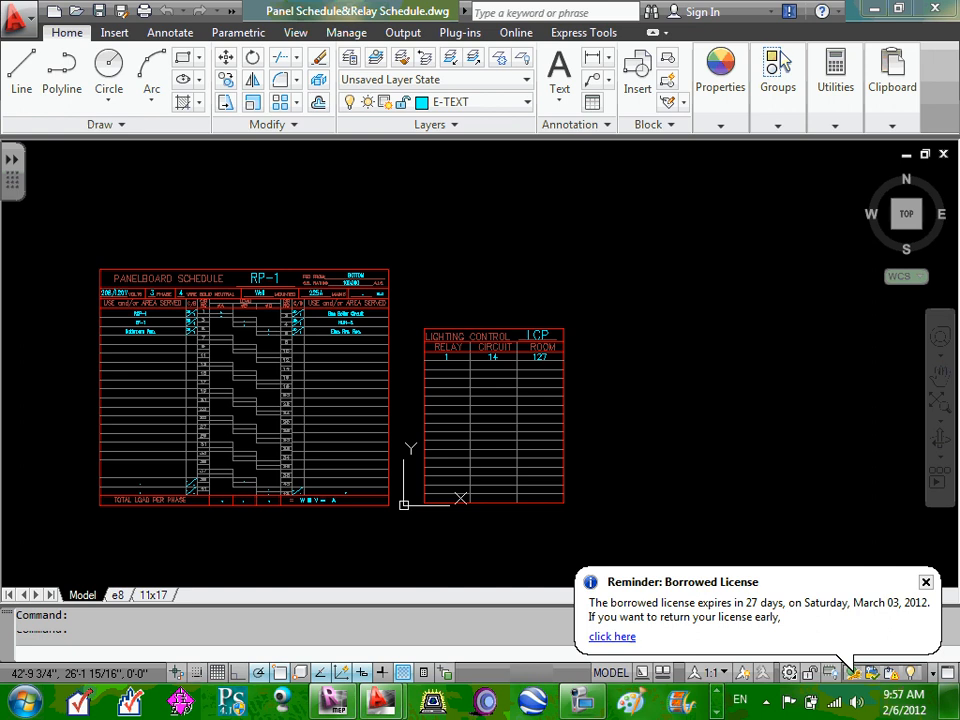
Step: Dismiss the borrowed license reminder and close the External References palette
left_click(952, 697)
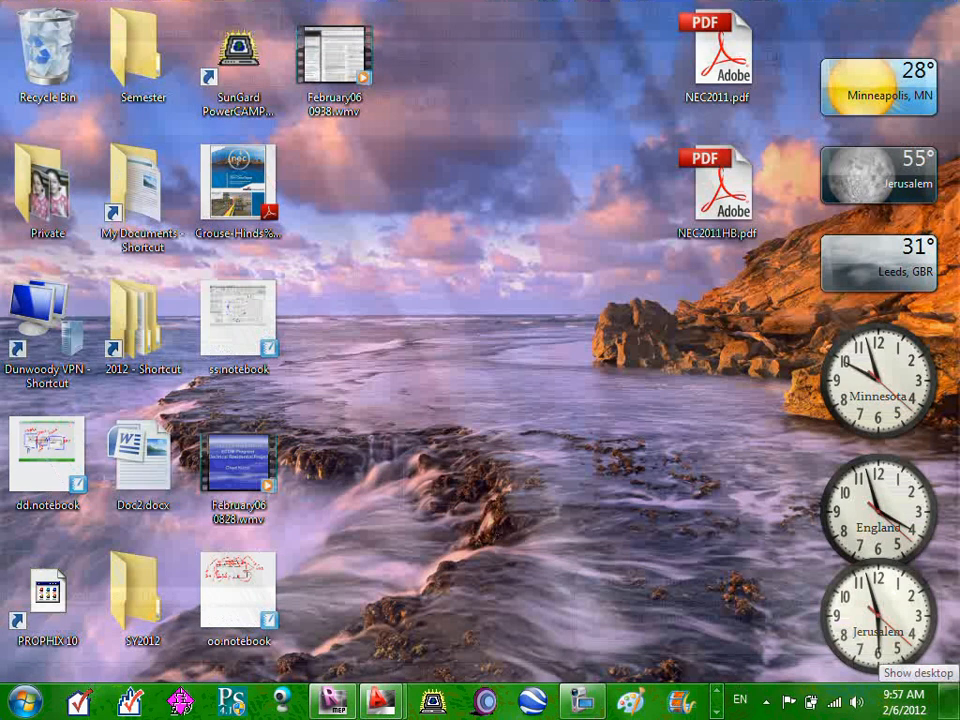
left_click(952, 697)
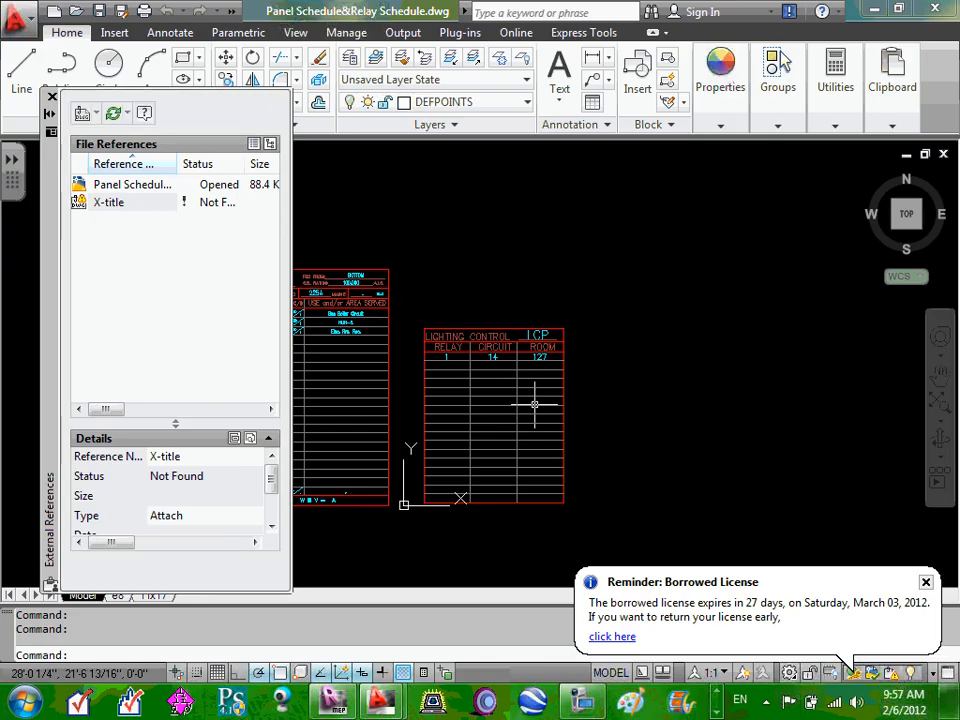
left_click(924, 582)
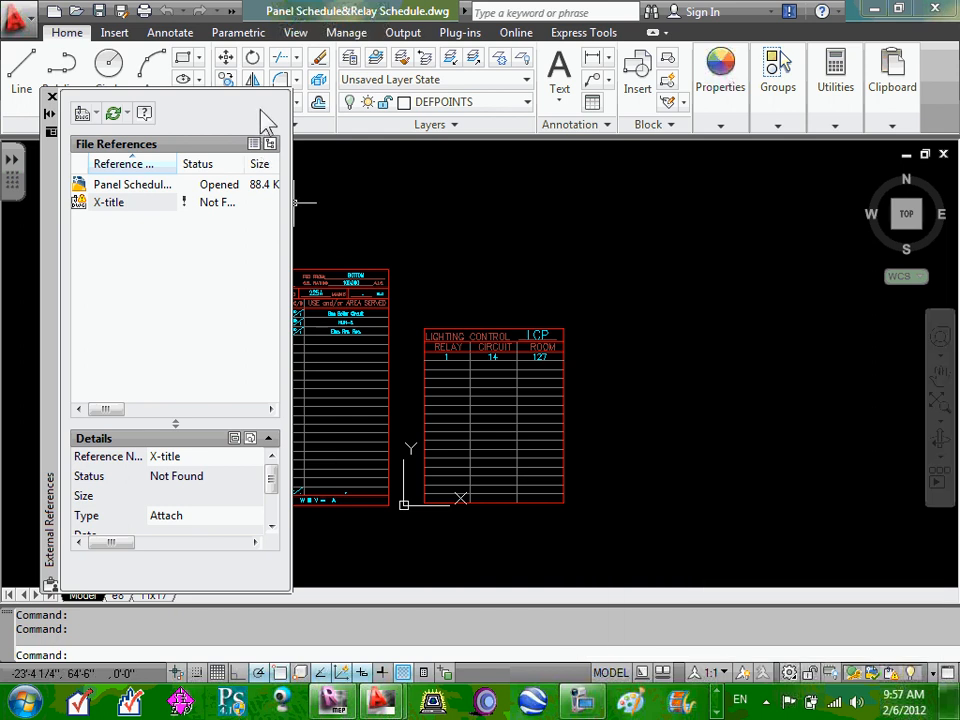
left_click(52, 101)
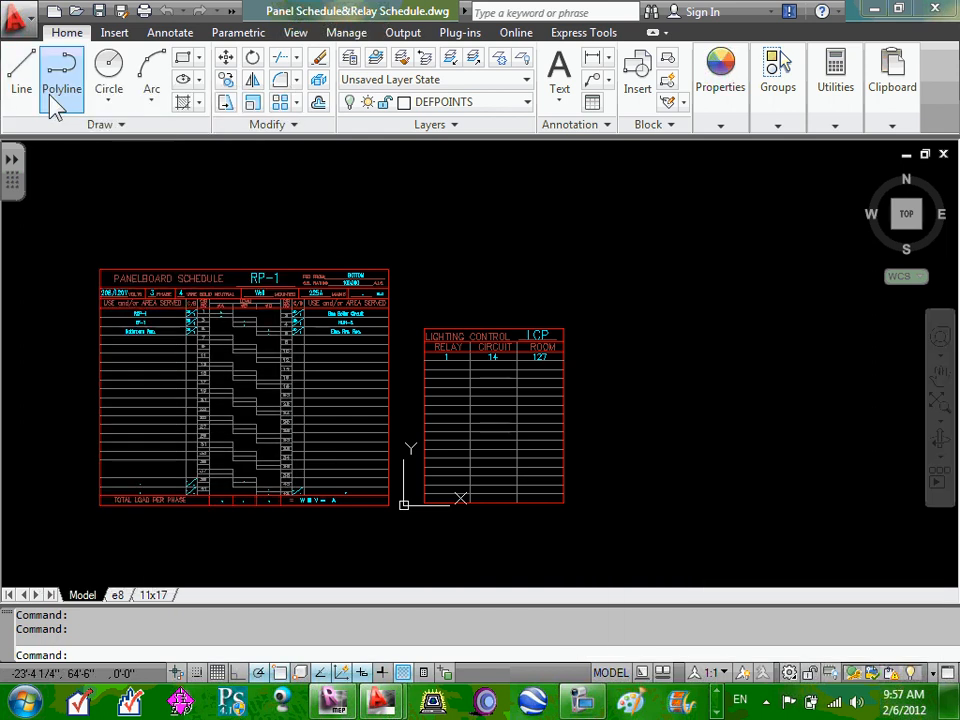
mouse_move(891, 85)
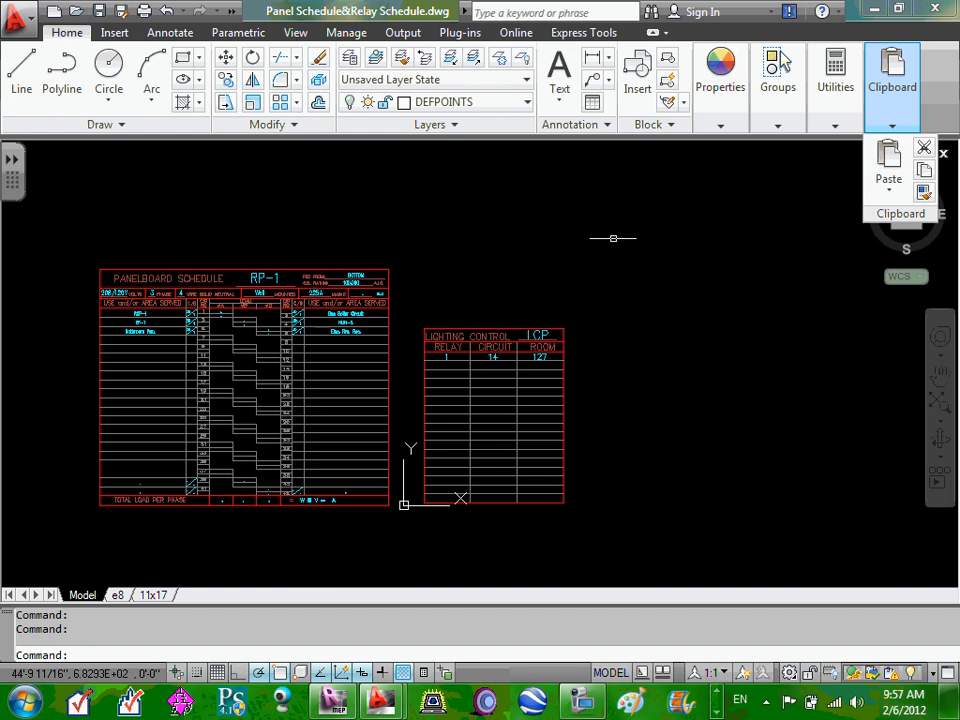
left_click(775, 265)
left_click(765, 258)
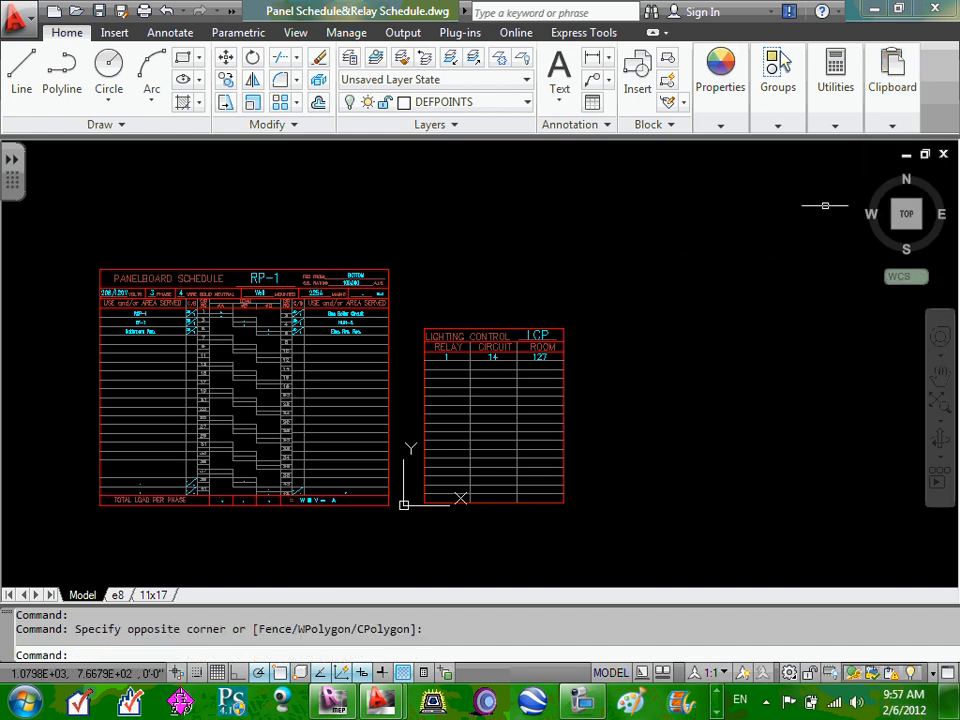
Step: Minimize the panel schedule drawing, maximize Mechanical Schedule.dwg and show its equipment schedule in model space
left_click(906, 154)
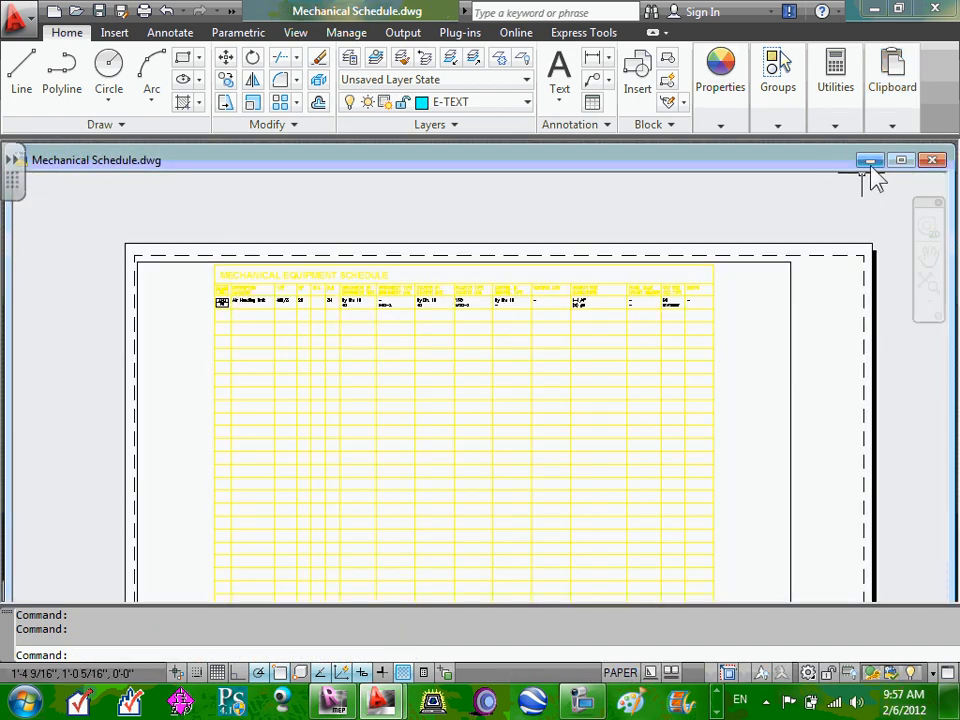
left_click(901, 161)
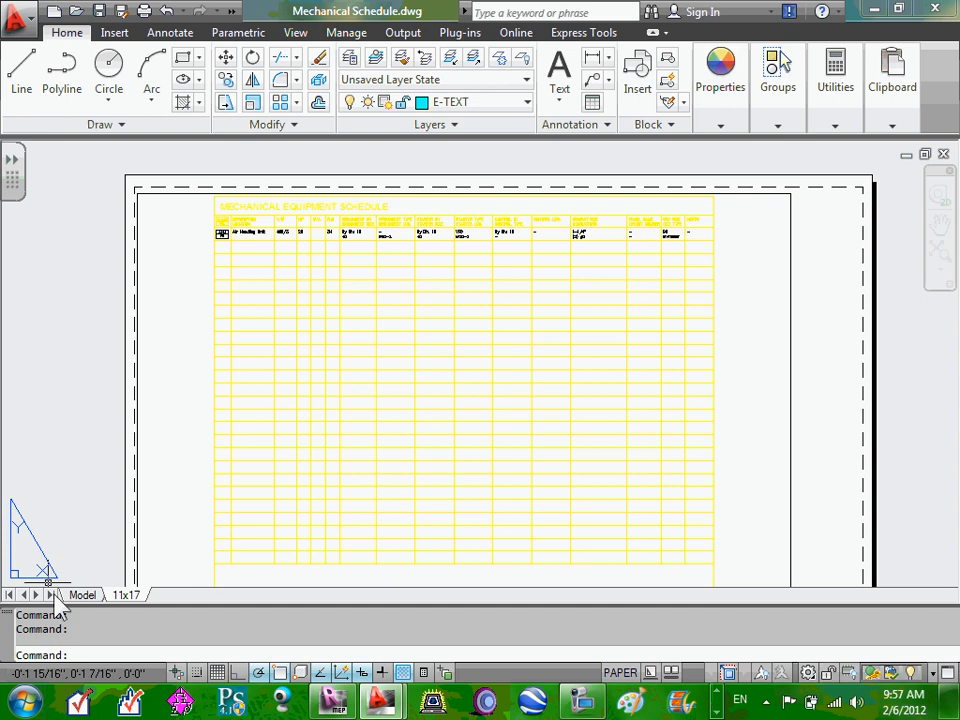
left_click(82, 595)
scroll(466, 283, "down", 4)
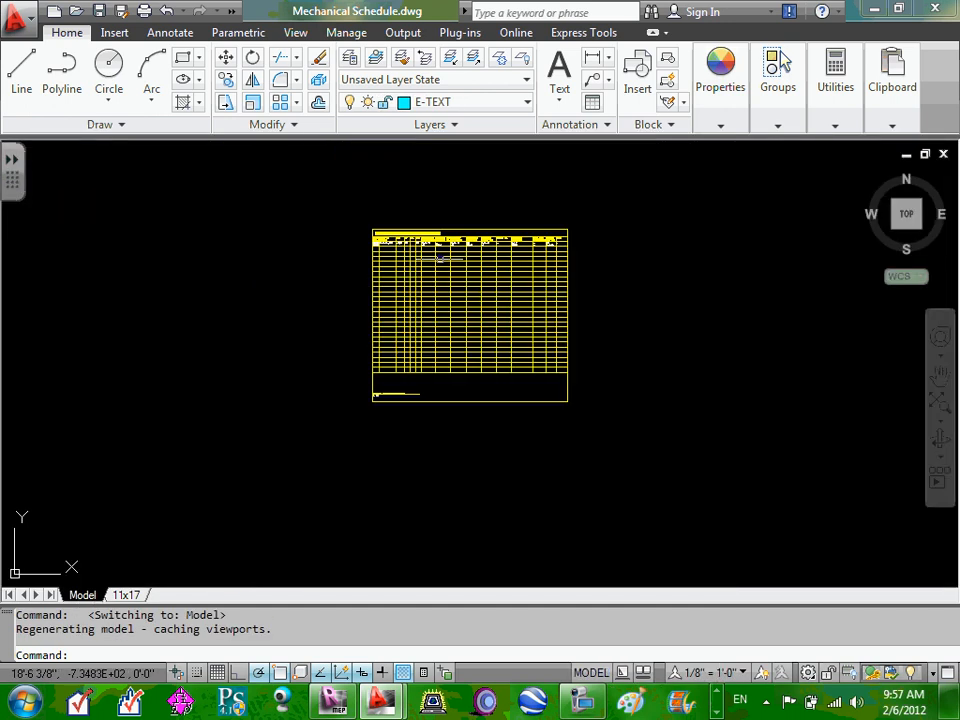
scroll(425, 235, "up", 10)
scroll(403, 200, "down", 5)
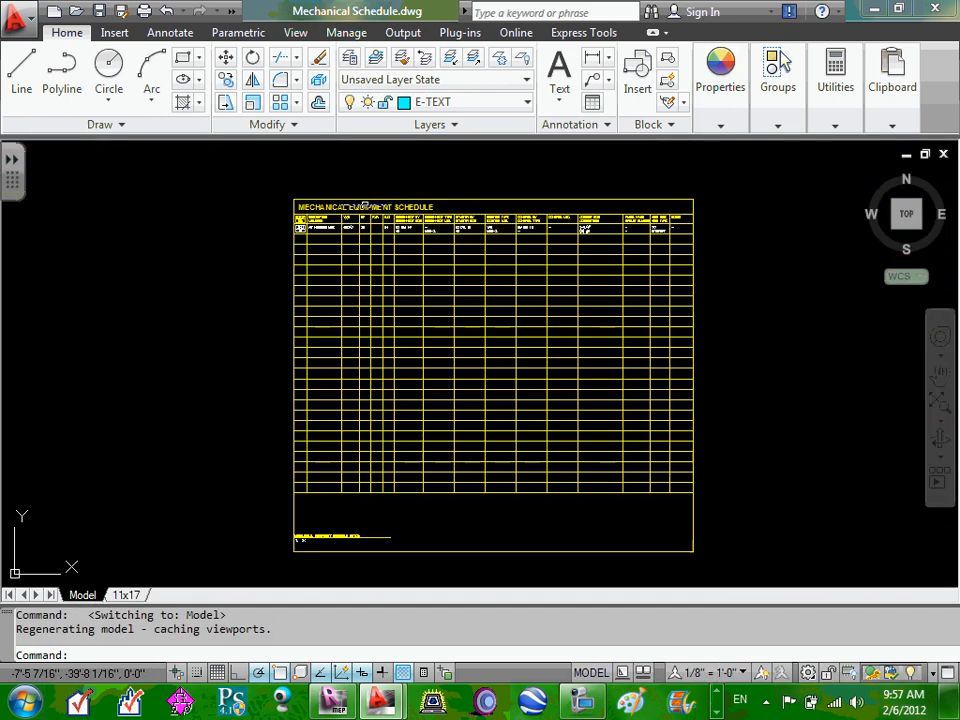
Step: Clear the equipment number attribute of the AHU tag in the first row of the mechanical equipment schedule
scroll(354, 193, "up", 3)
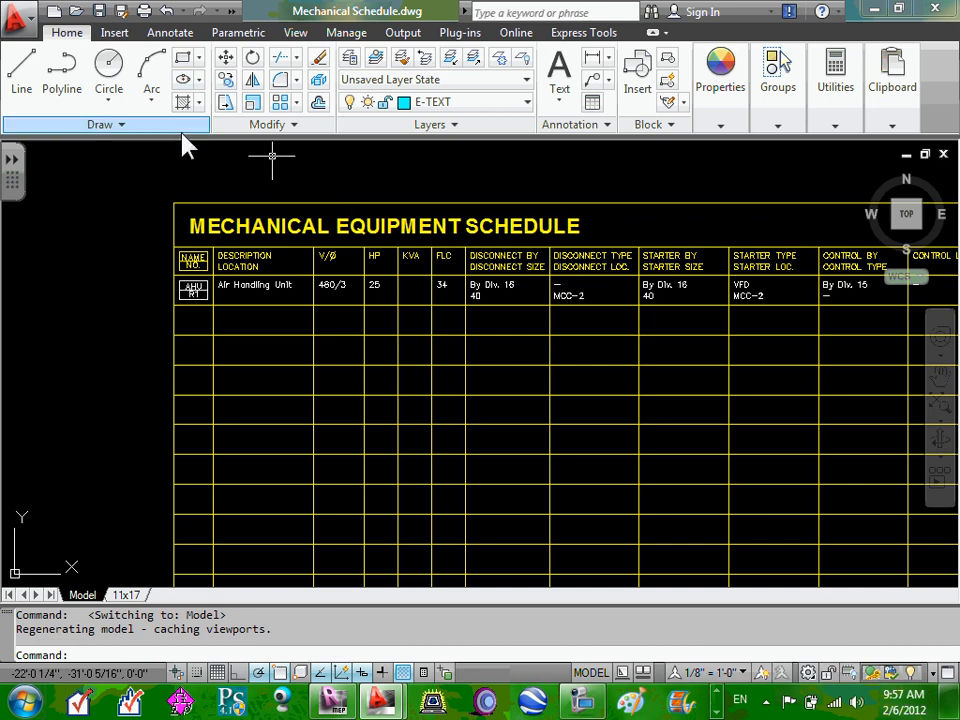
scroll(200, 150, "up", 4)
scroll(228, 301, "down", 5)
scroll(242, 369, "up", 3)
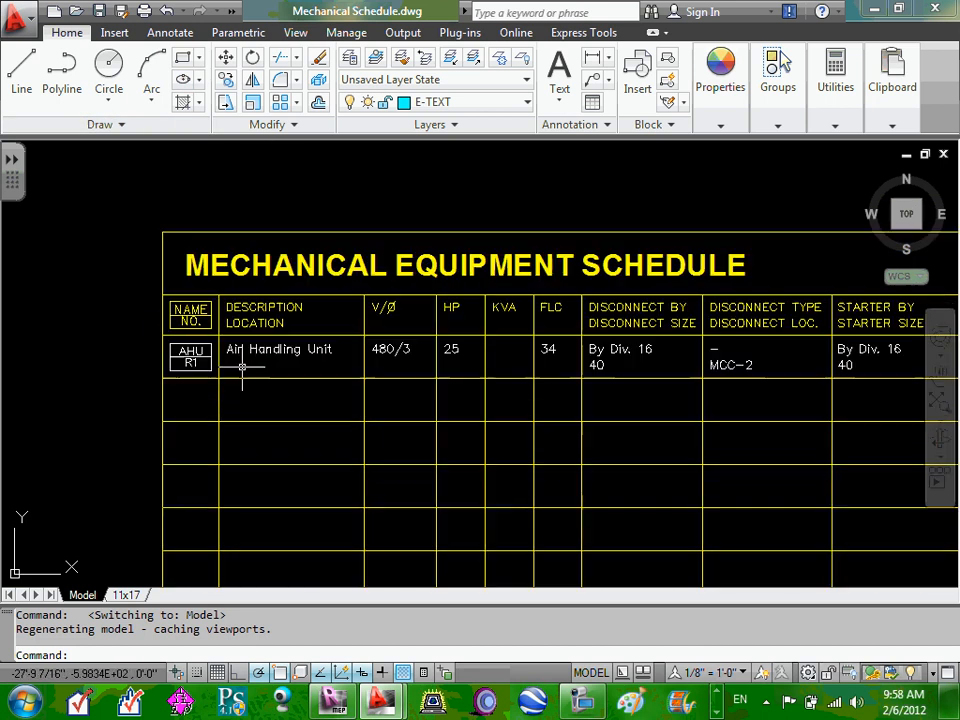
scroll(186, 354, "up", 3)
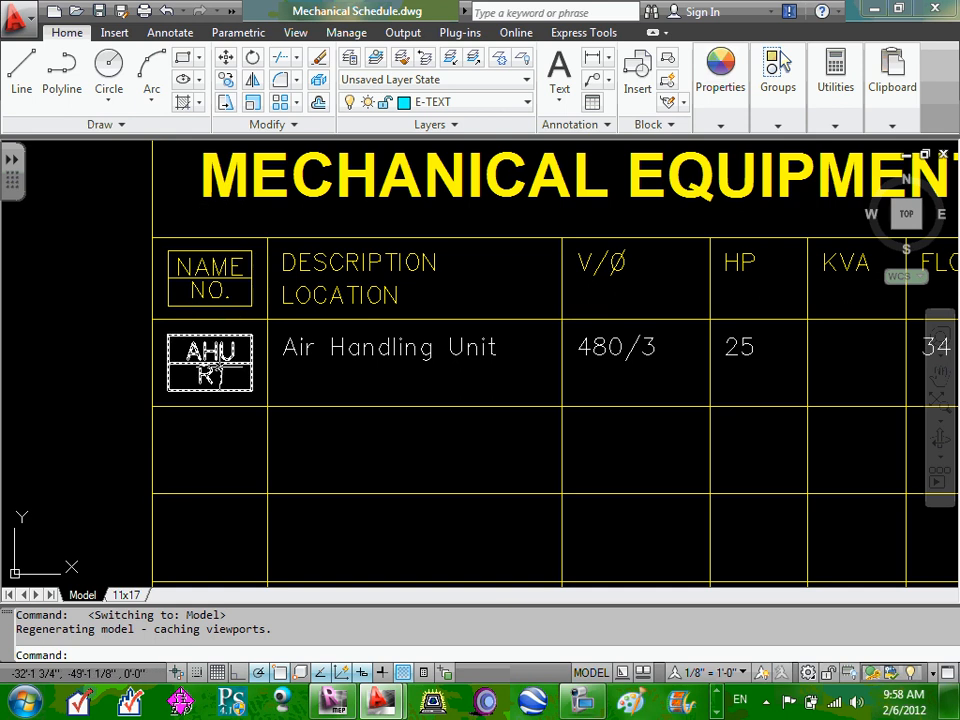
double_click(217, 370)
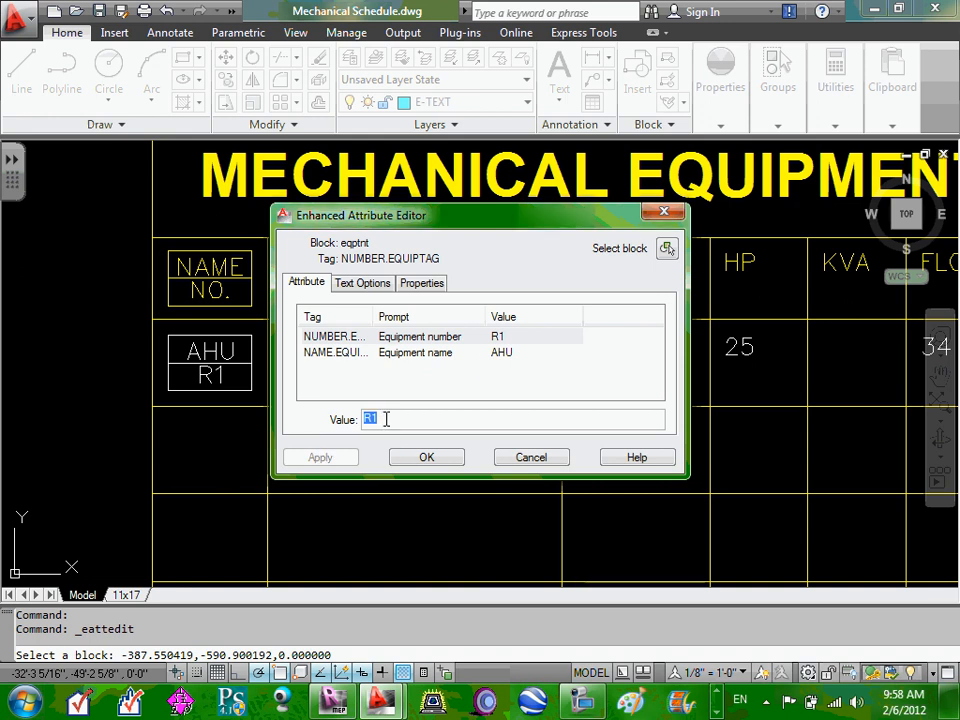
key("Delete")
left_click(350, 355)
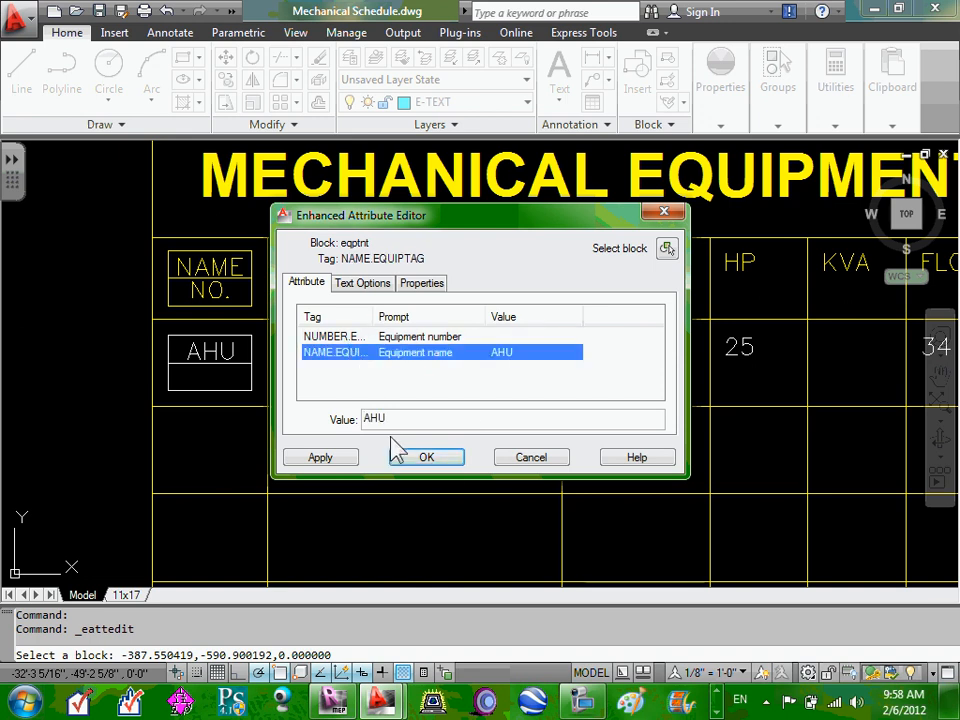
left_click(427, 458)
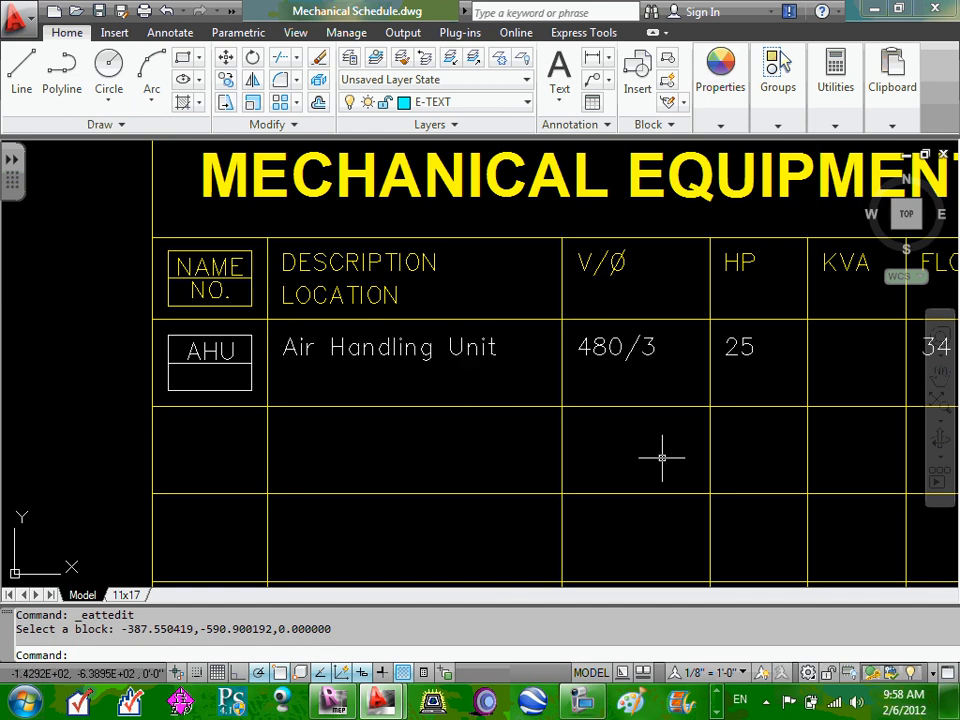
Step: Set the Air Handling Unit's voltage/phase entry to 208/3
left_click(607, 350)
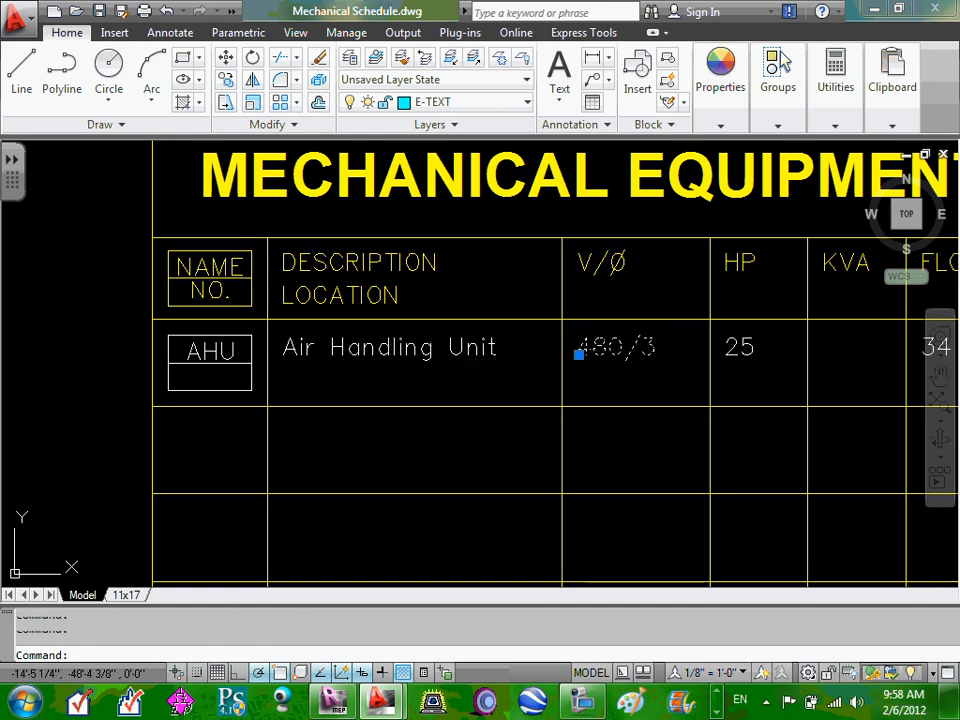
double_click(626, 352)
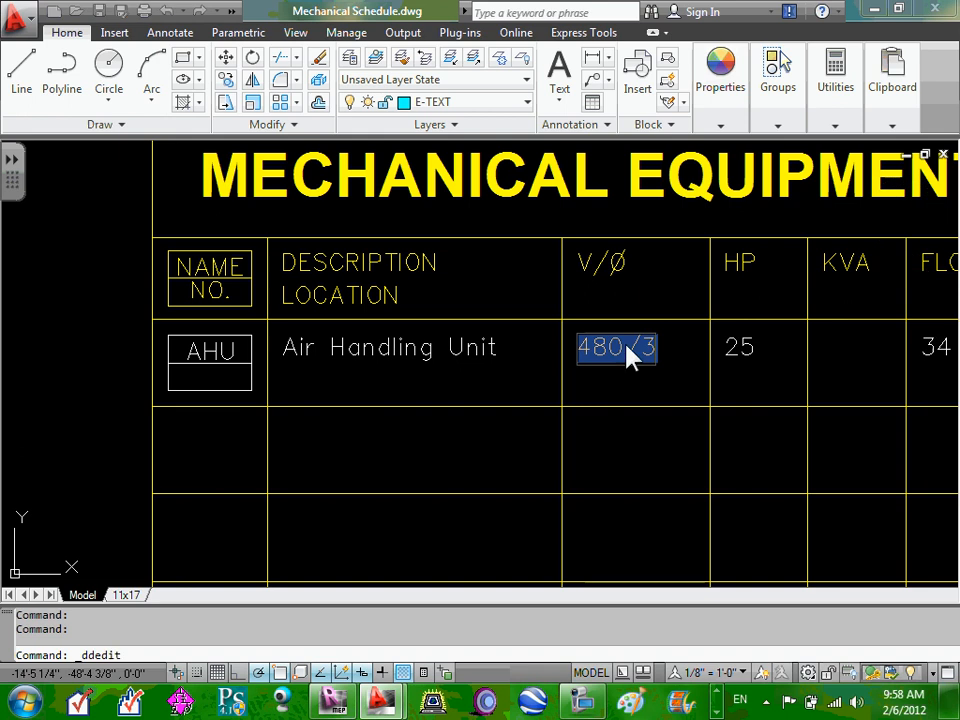
left_click(610, 347)
left_click_drag(610, 347, 578, 350)
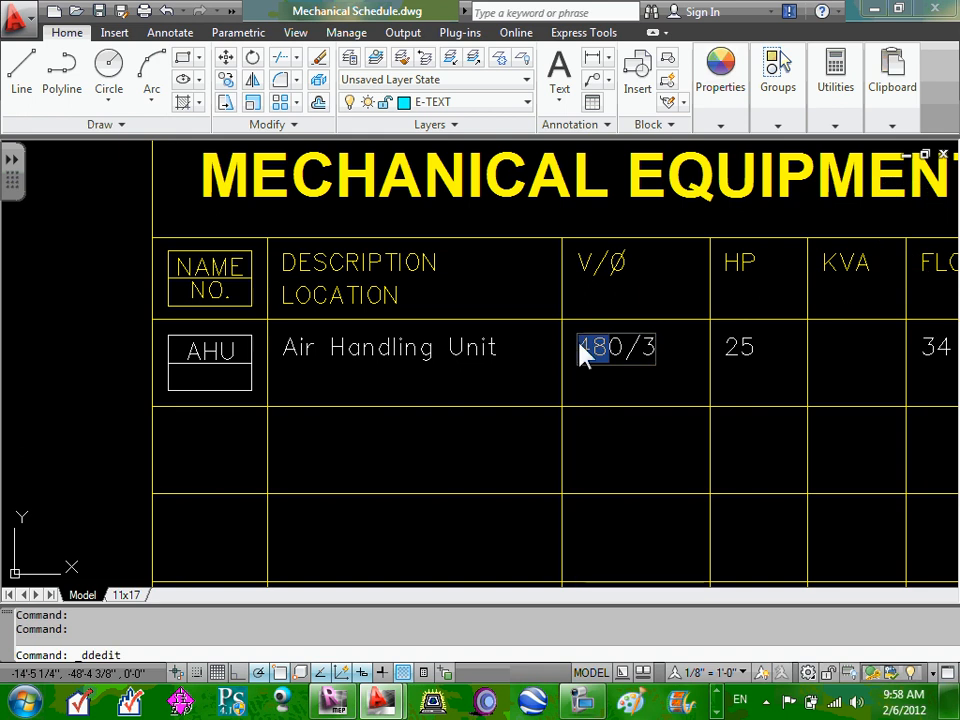
type("208")
key("Delete")
key("Return")
Step: Set the Air Handling Unit's HP entry to 15
left_click(748, 356)
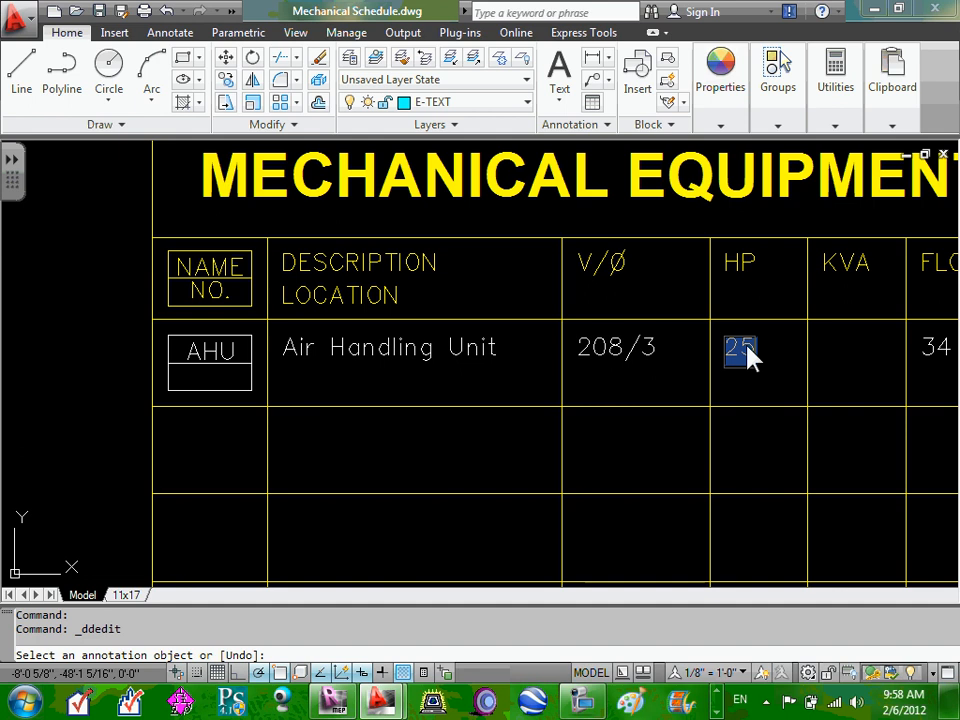
type("15")
key("Return")
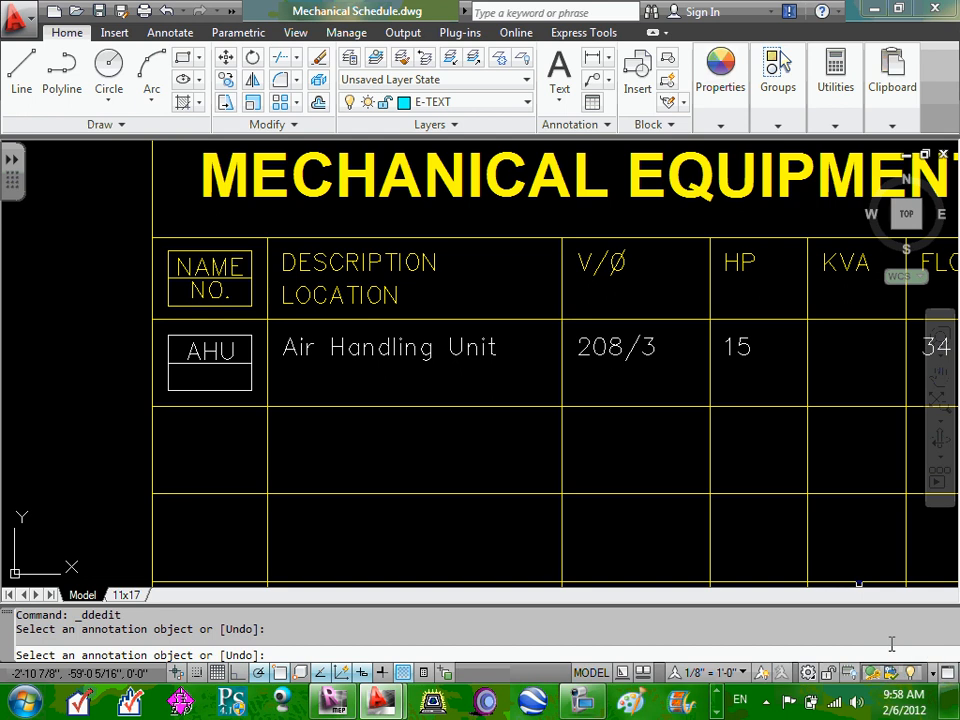
Step: Set the Air Handling Unit's FLC entry to 46.2 in the mechanical equipment schedule
key("Escape")
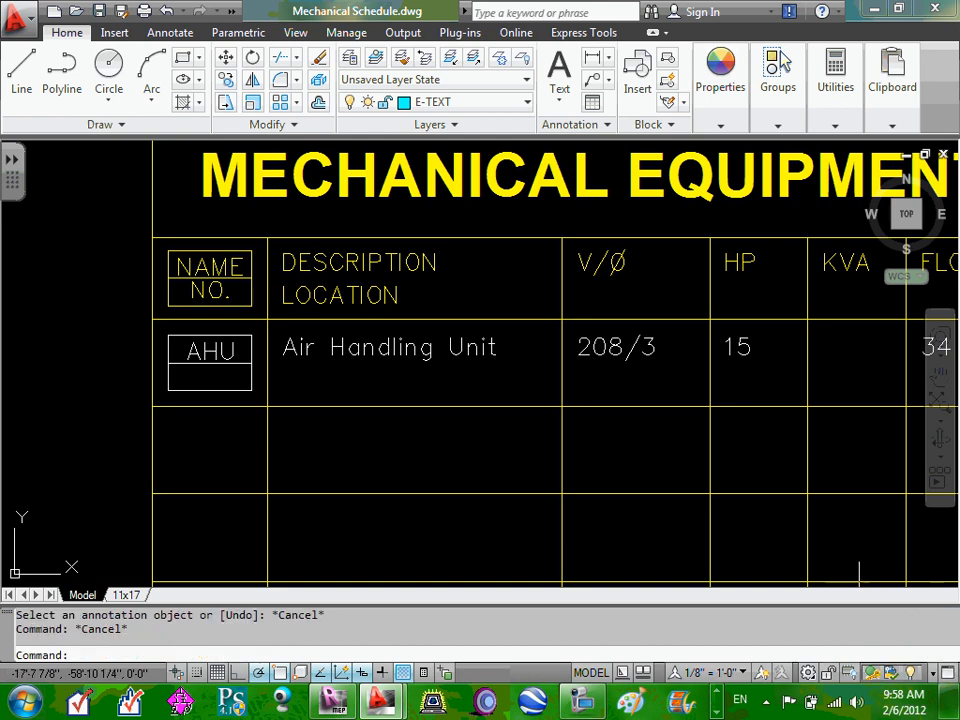
scroll(540, 520, "down", 8)
scroll(735, 520, "up", 6)
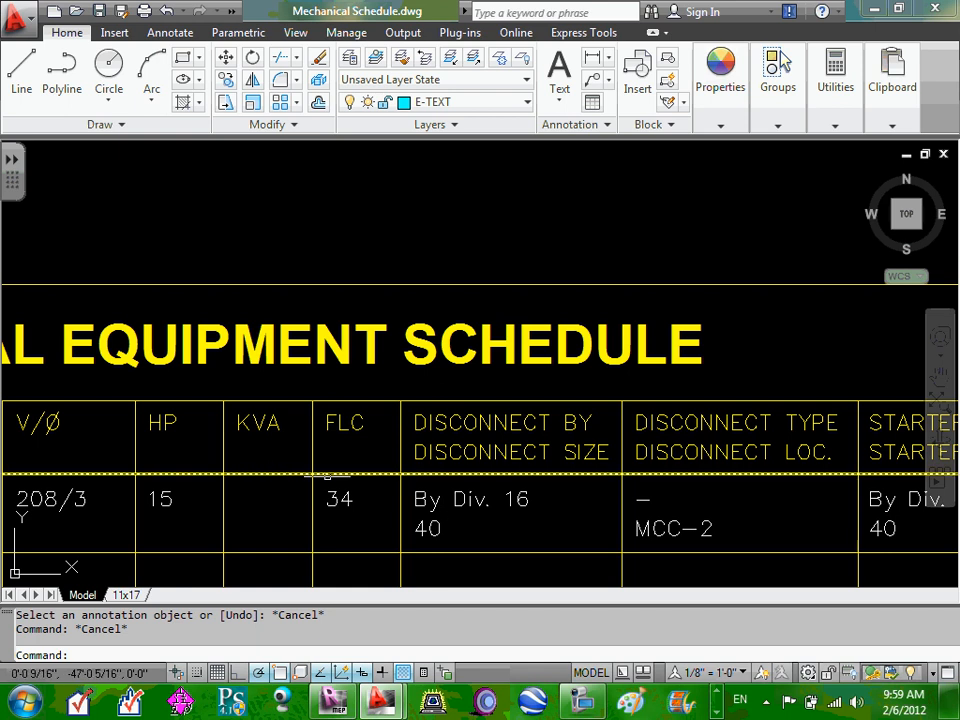
left_click(338, 492)
left_click(338, 498)
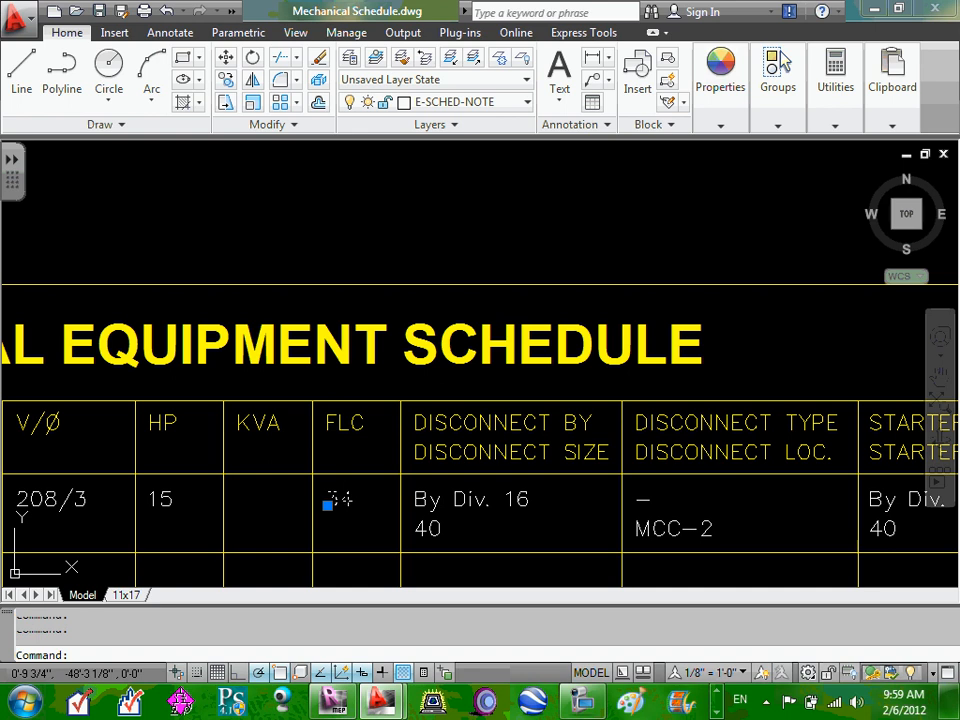
double_click(345, 508)
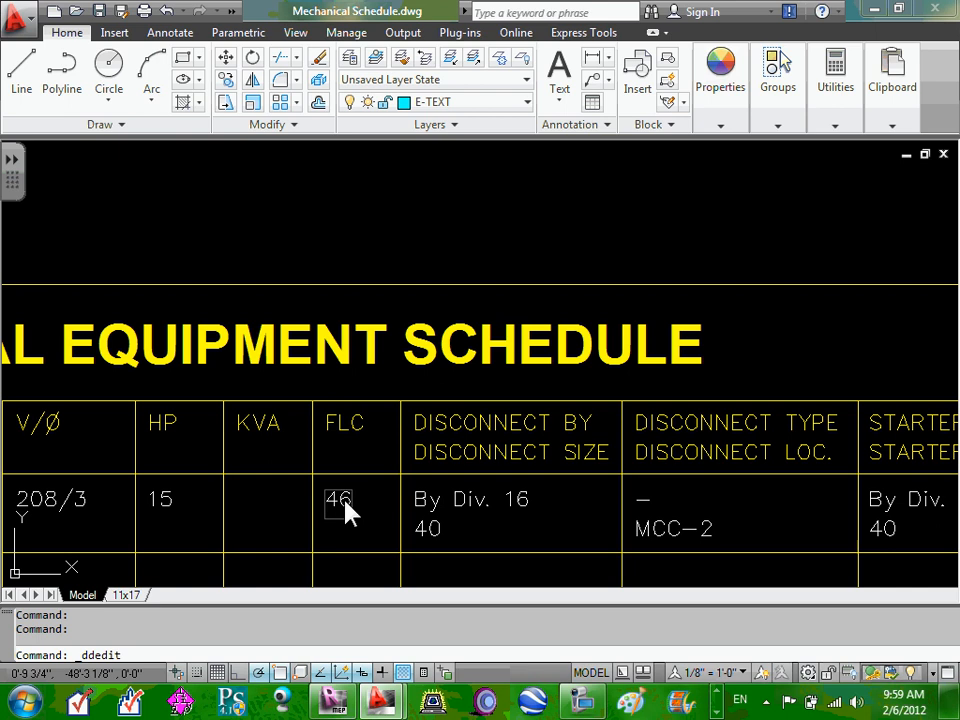
type("46.2")
key("Return")
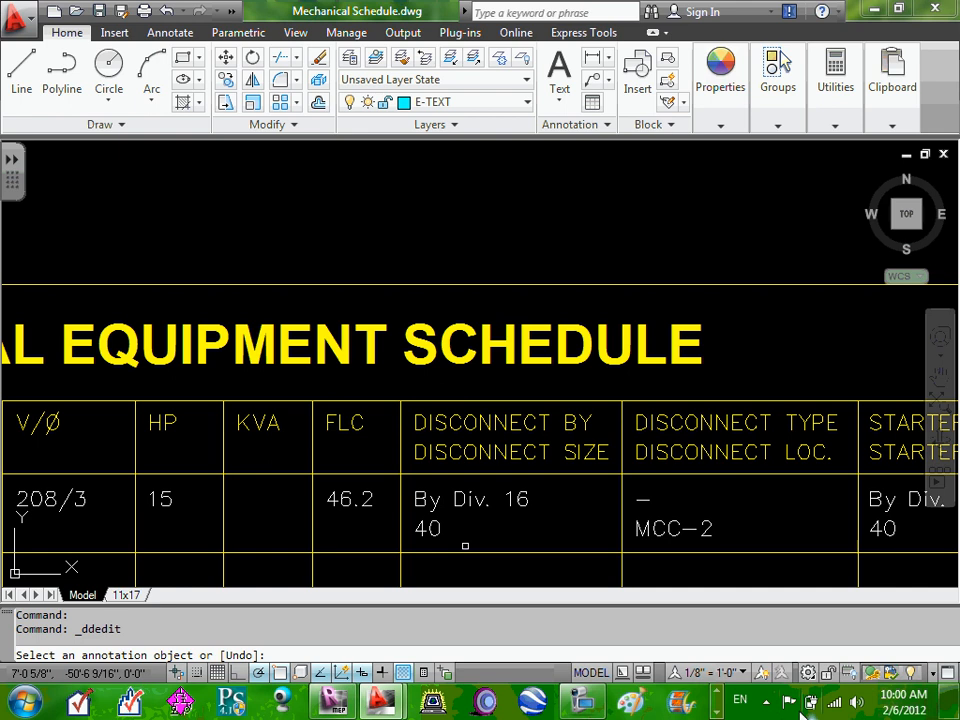
Step: Switch to Calculator, multiply the full-load current 46.2 by 1.15, and return to the schedule drawing
left_click(718, 714)
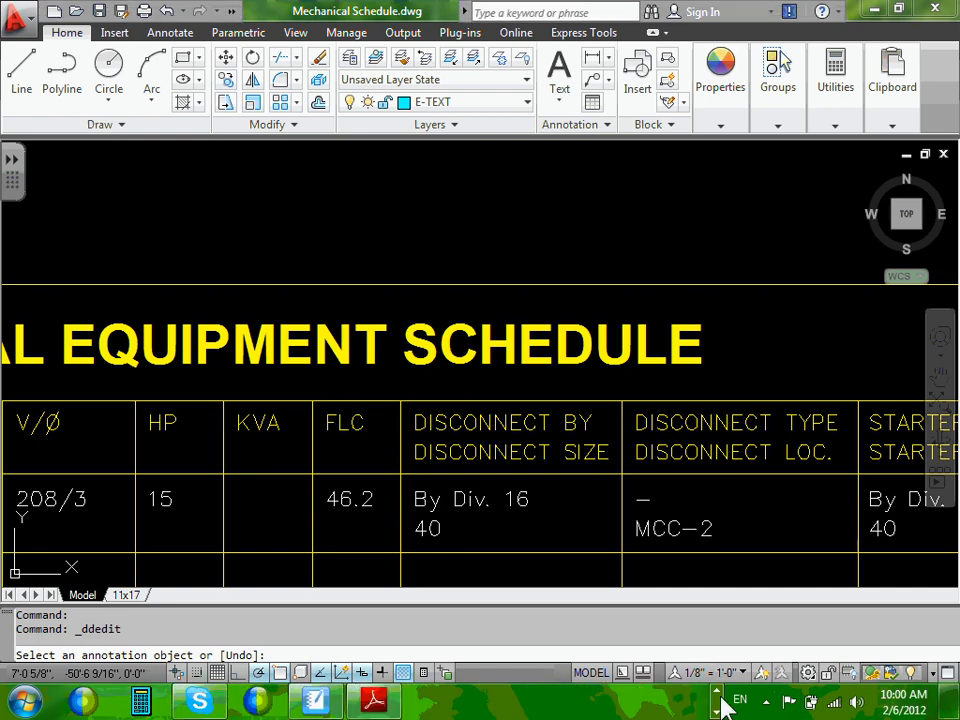
left_click(719, 692)
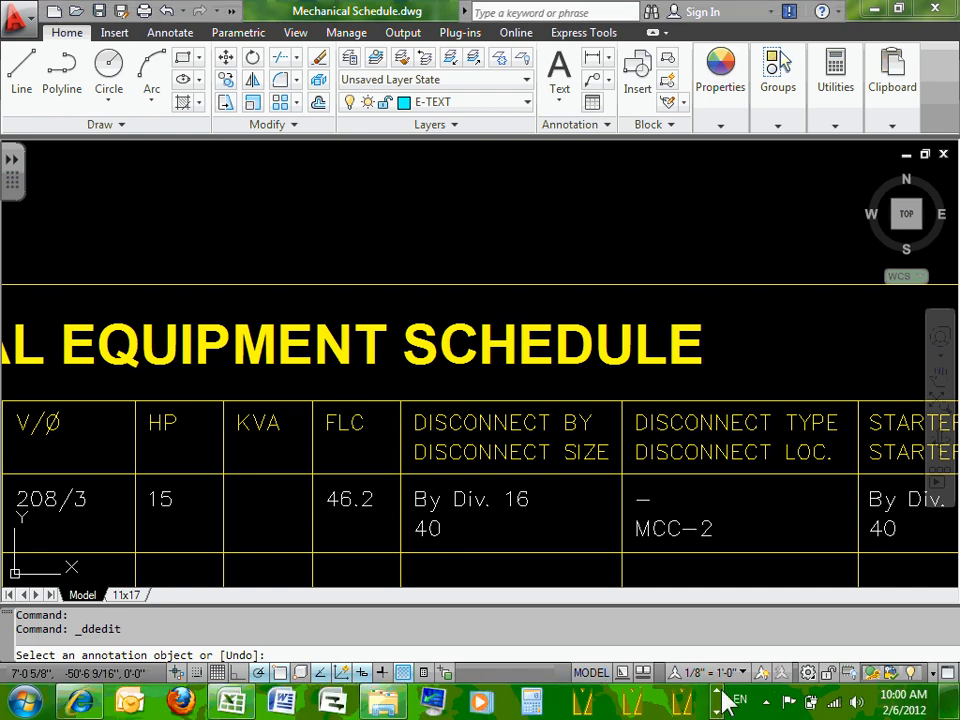
left_click(532, 700)
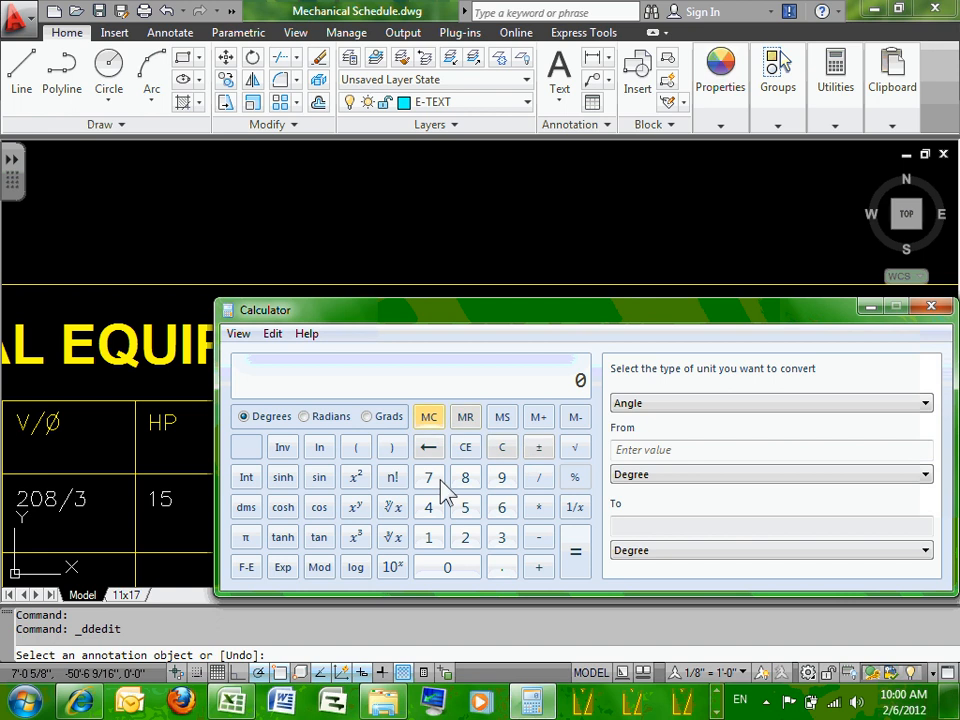
left_click(436, 512)
left_click(502, 507)
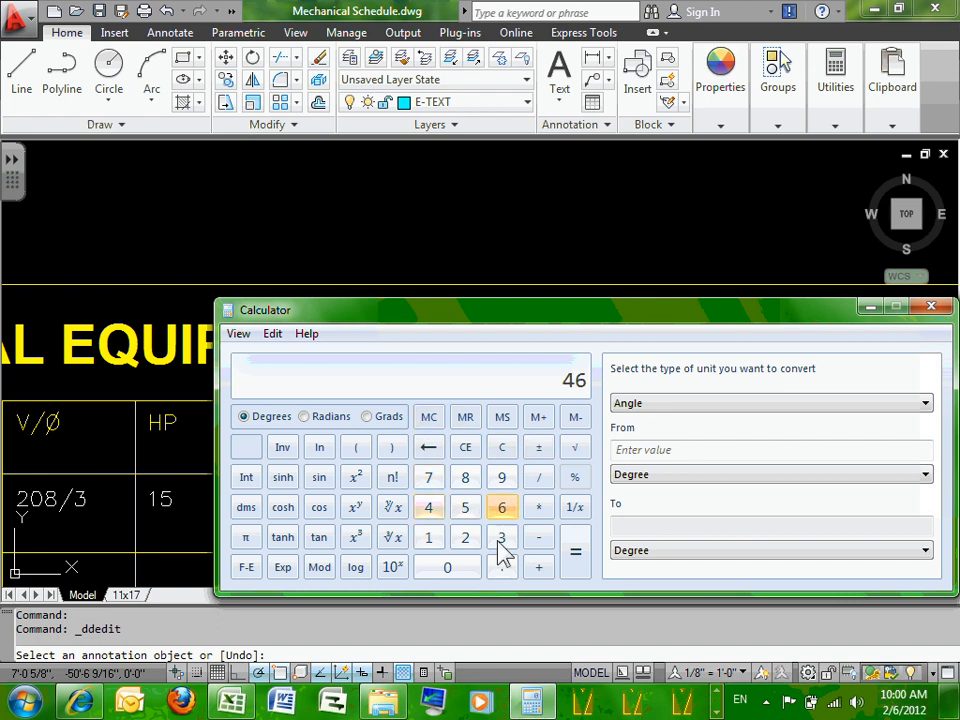
left_click(502, 567)
left_click(476, 545)
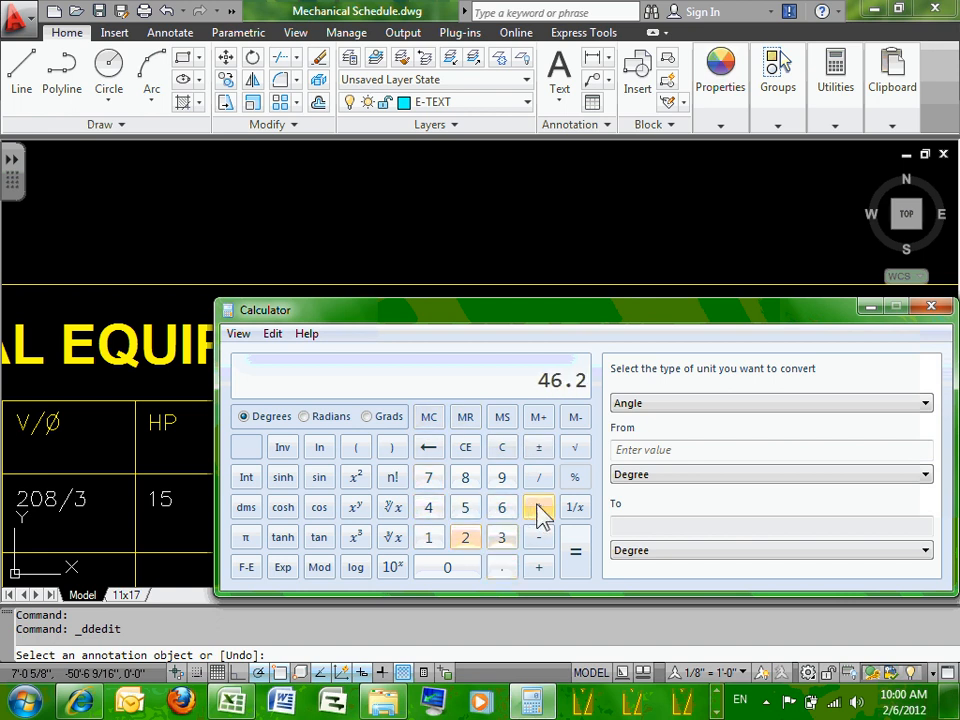
left_click(539, 507)
left_click(438, 549)
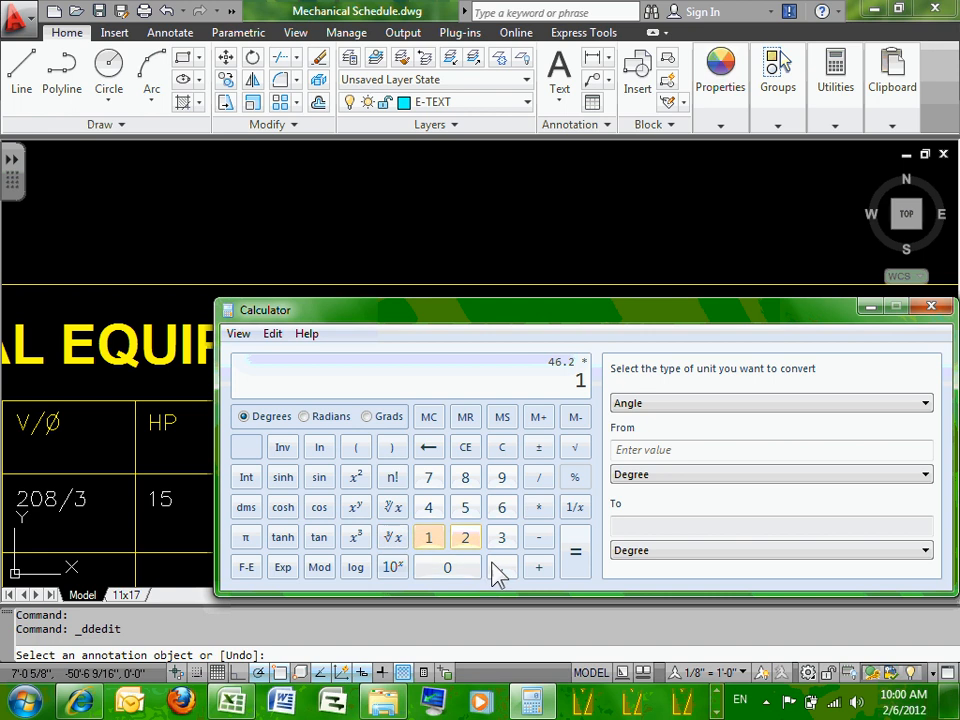
left_click(500, 568)
left_click(430, 540)
left_click(465, 507)
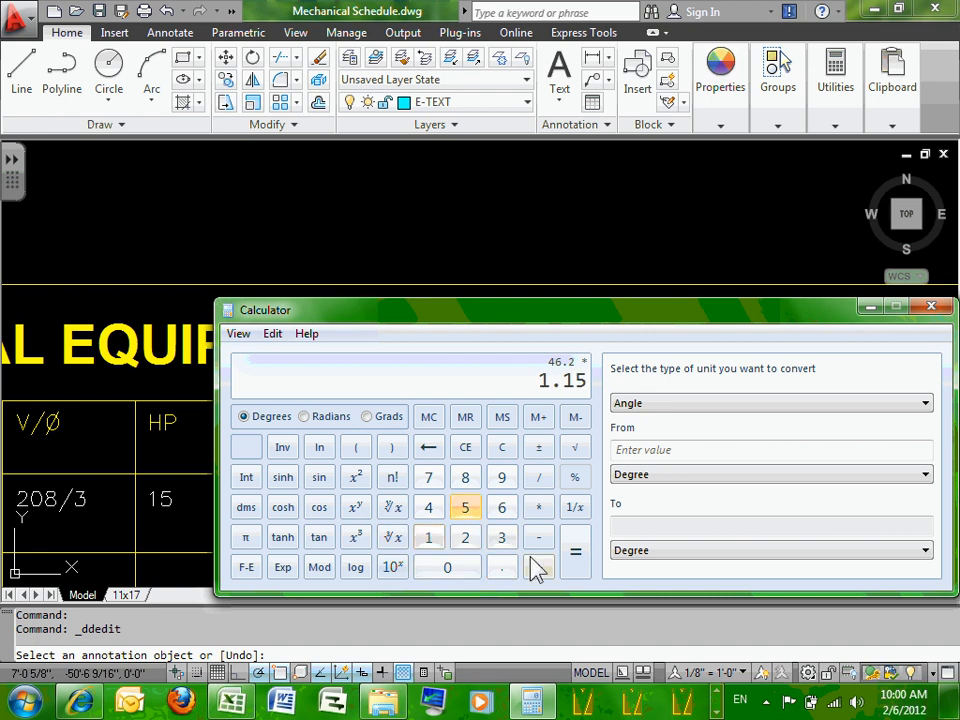
left_click(578, 558)
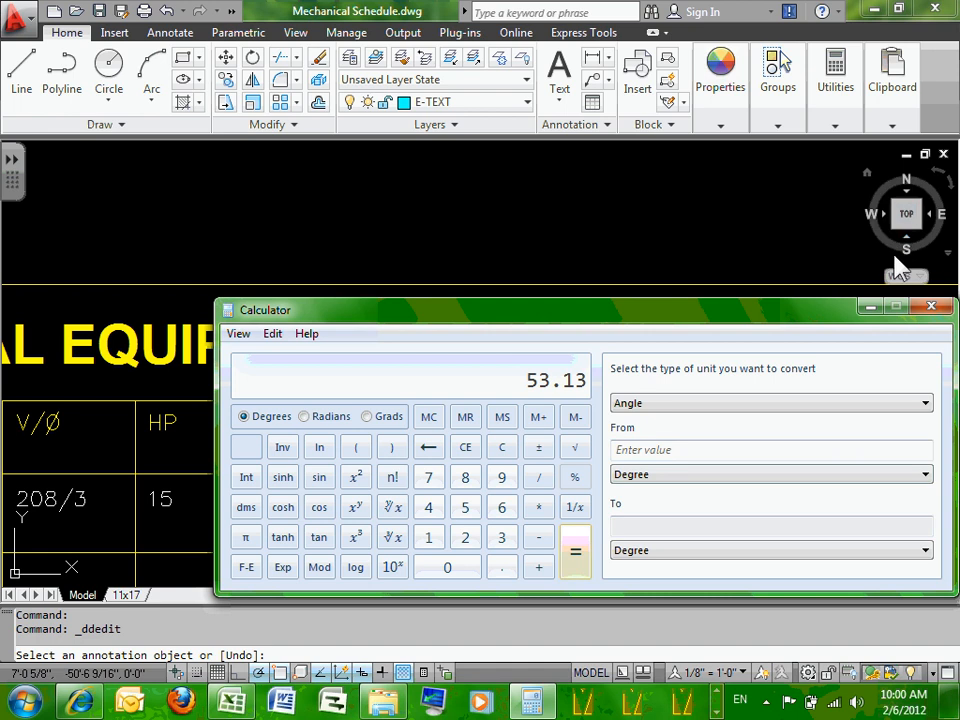
left_click(870, 306)
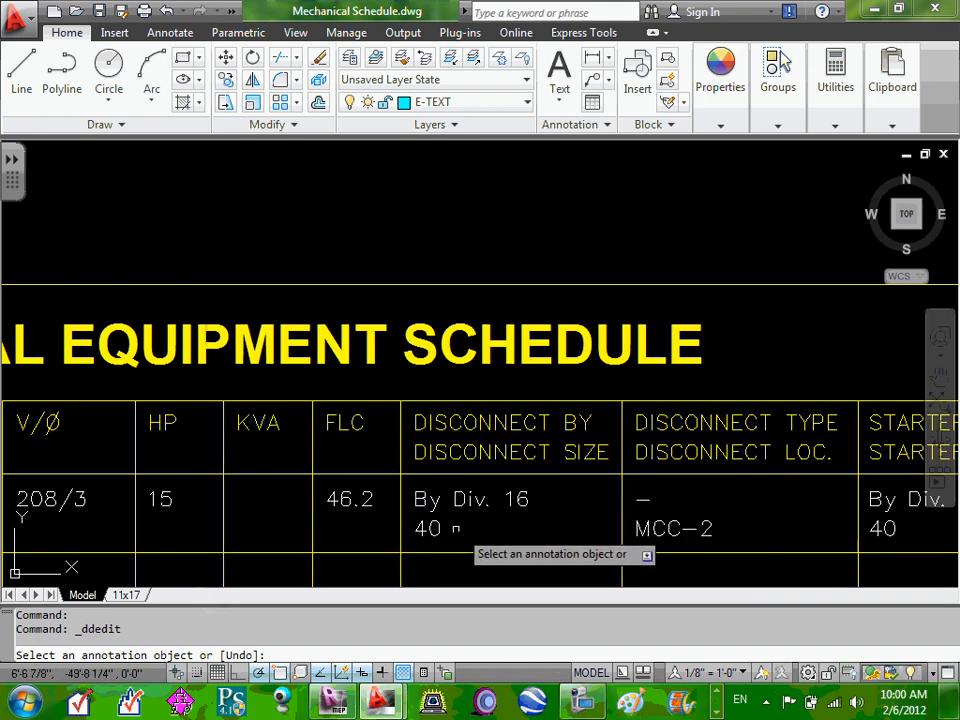
Step: Set the Air Handling Unit's disconnect size to 60 and its Disconnect By entry to By Div. 26
left_click(438, 531)
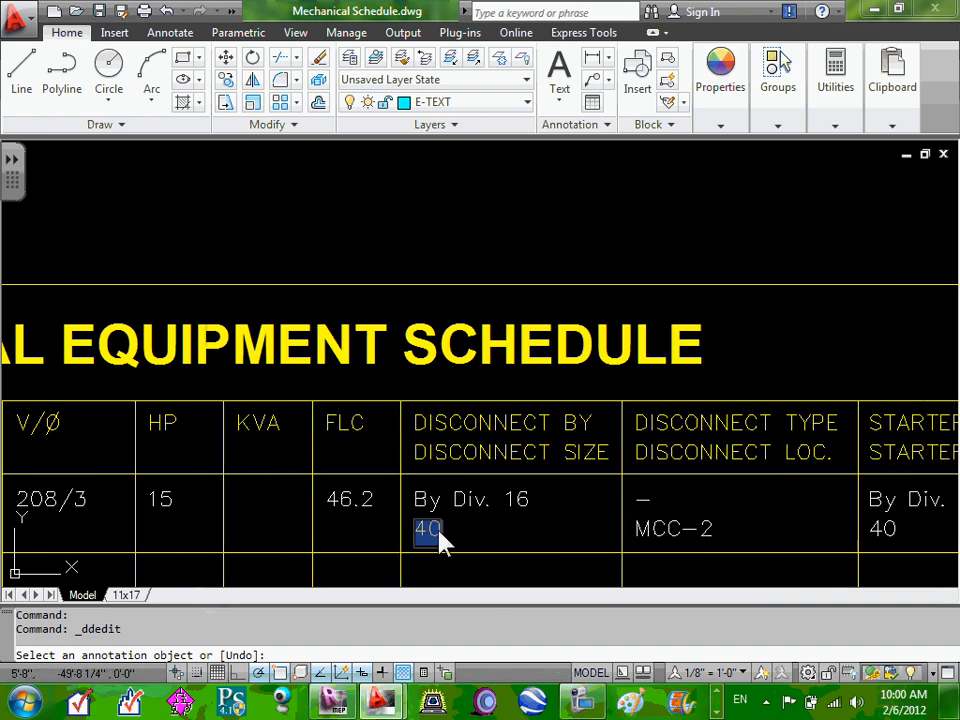
type("60")
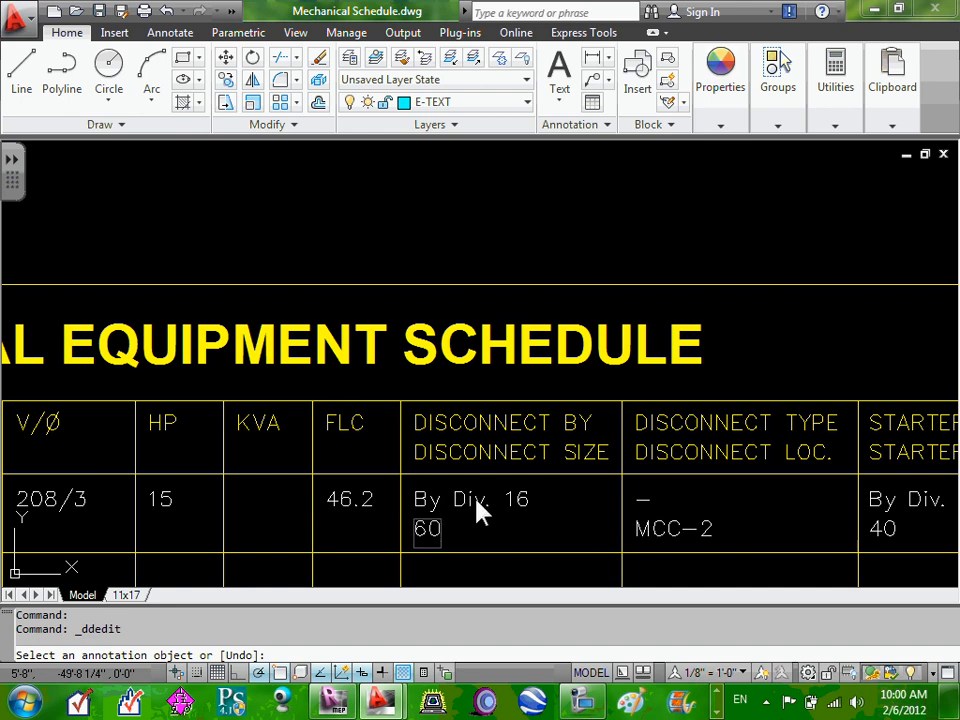
key("Return")
key("Escape")
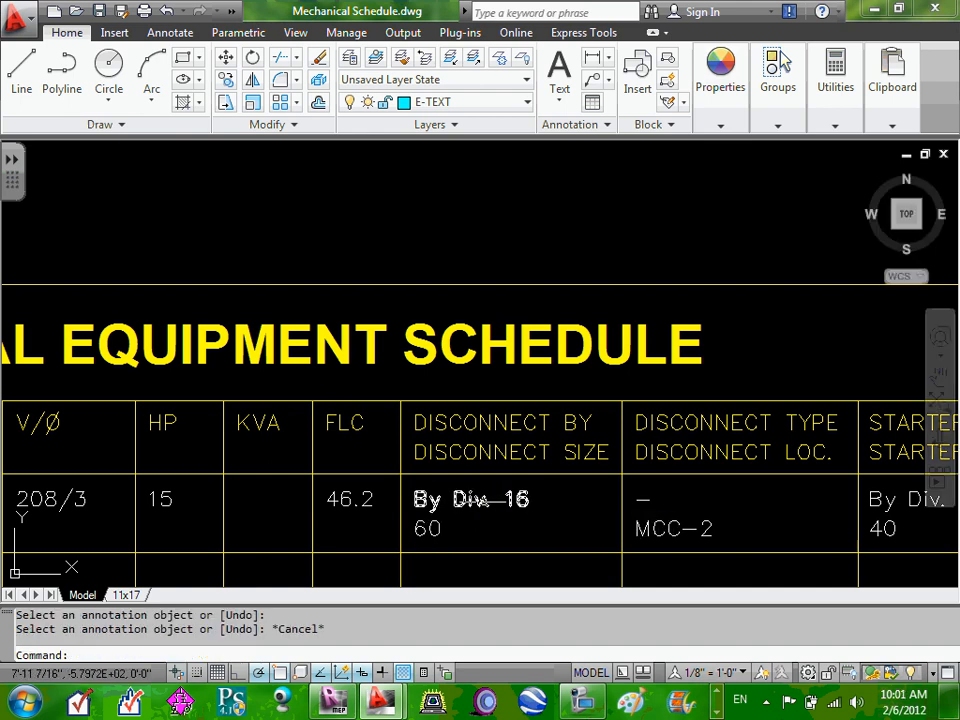
double_click(517, 500)
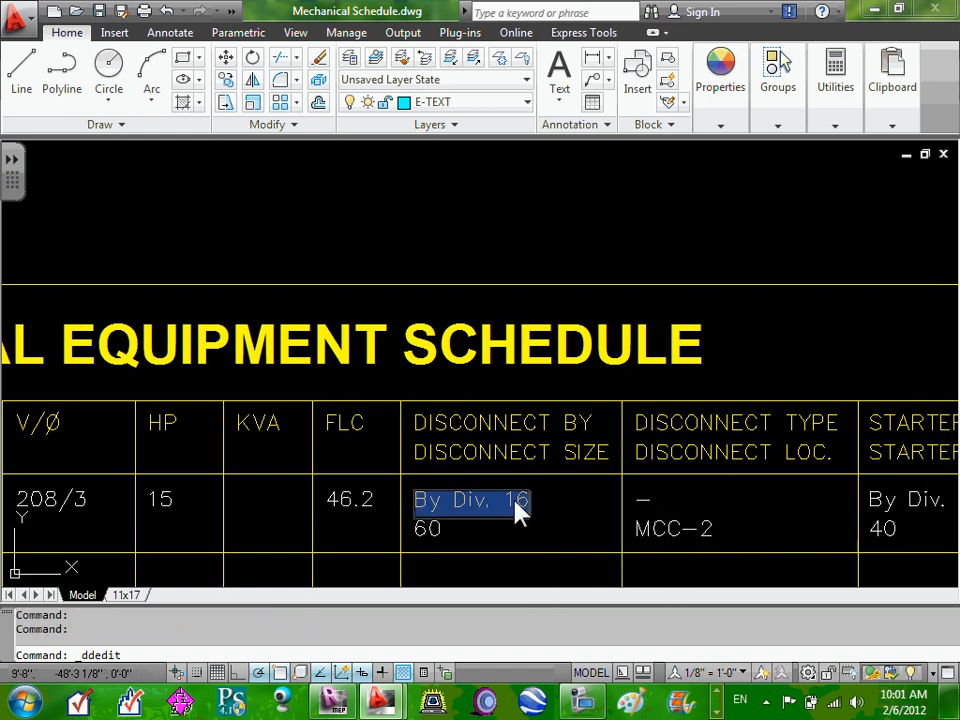
left_click_drag(508, 499, 531, 501)
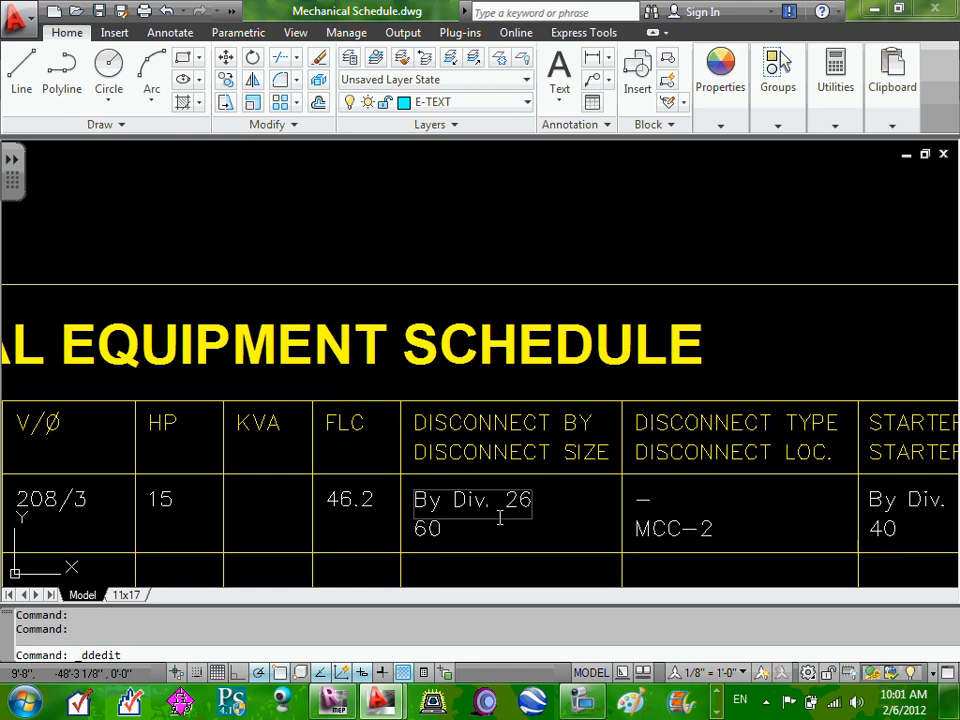
key("Return")
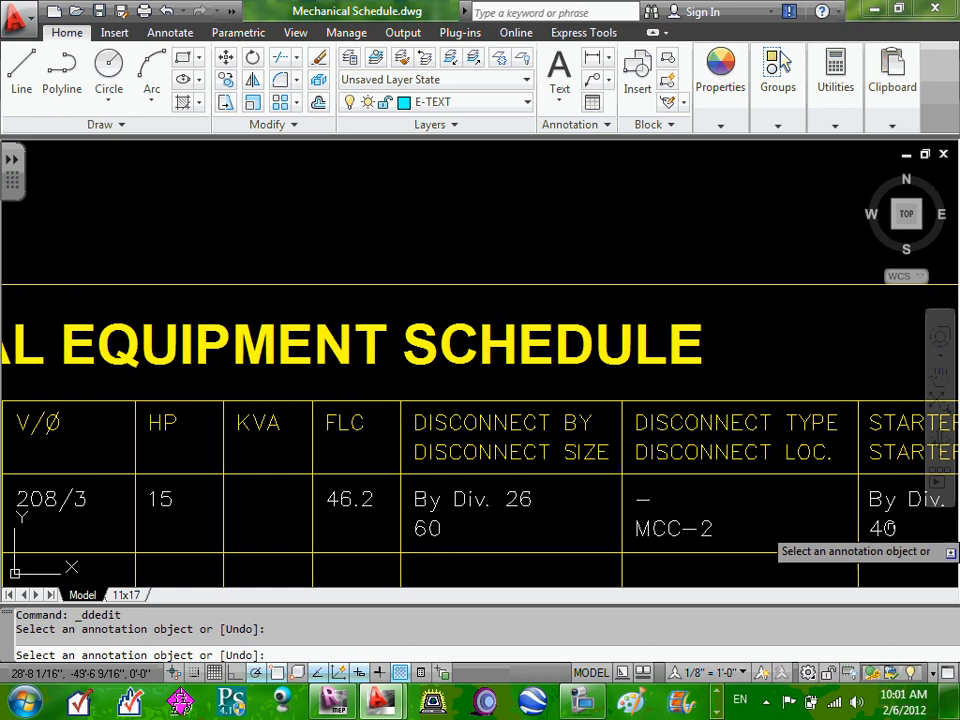
Step: Set the Air Handling Unit's disconnect type to Nonfused and its disconnect location to R116
scroll(888, 528, "up", 2)
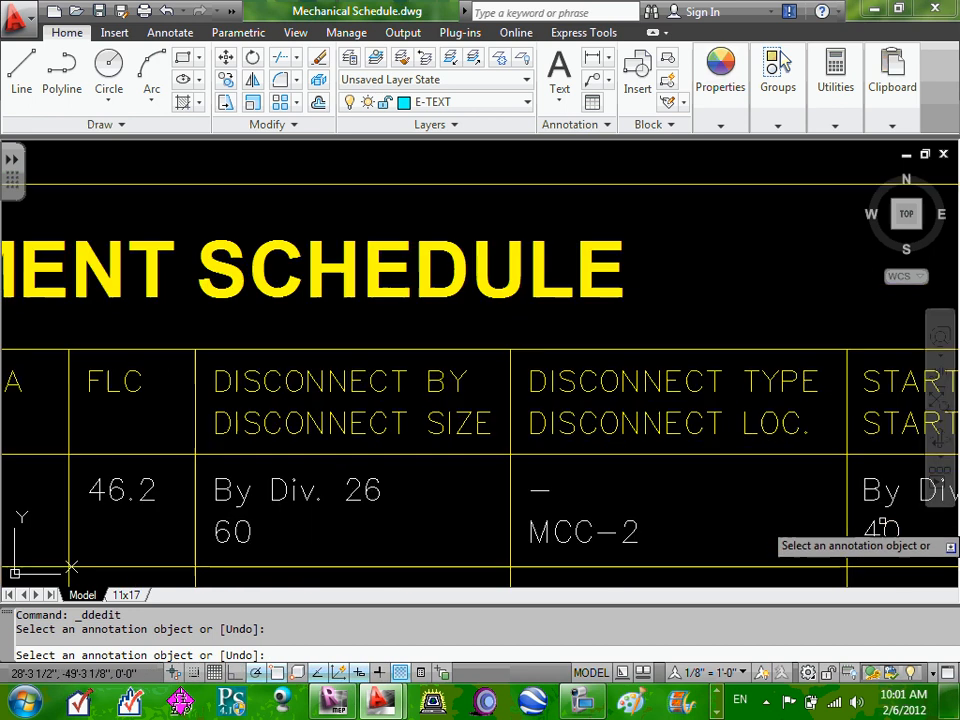
left_click(540, 490)
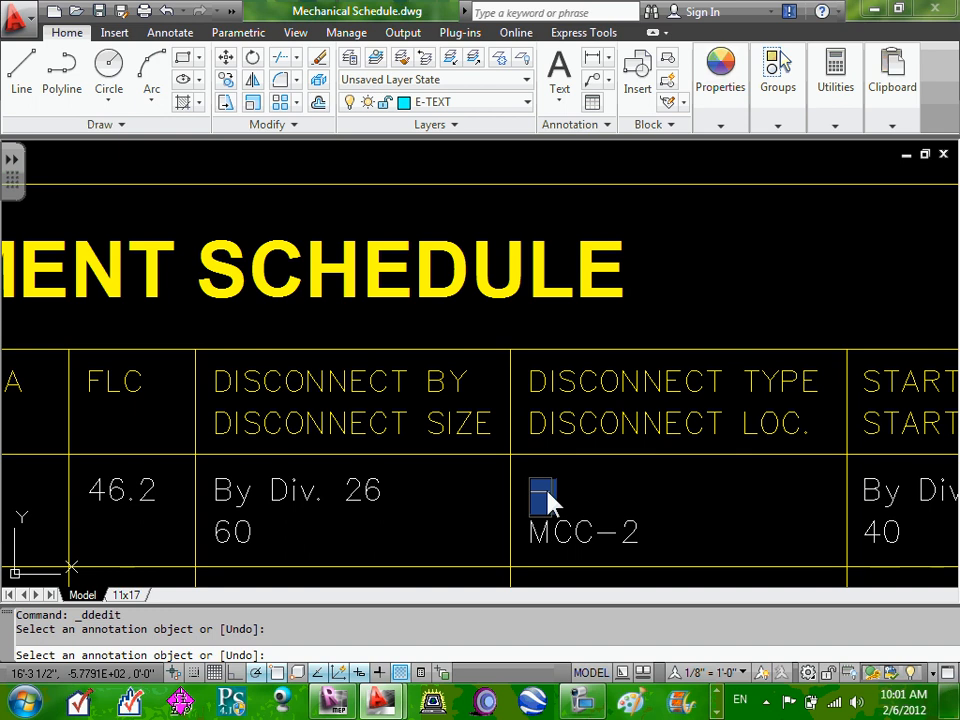
type("onfused")
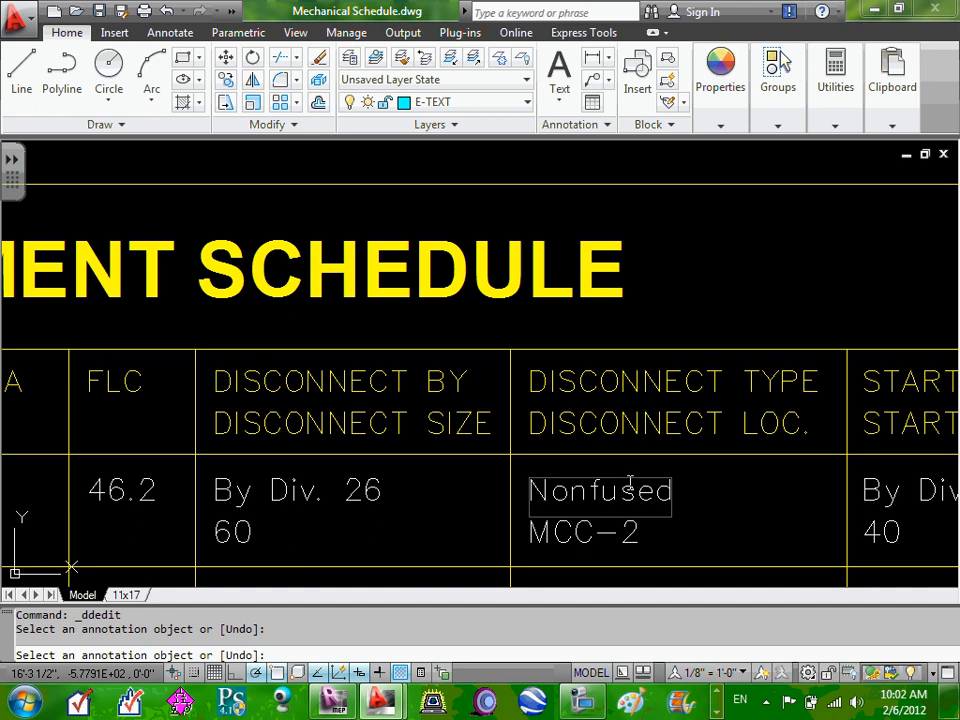
key("Return")
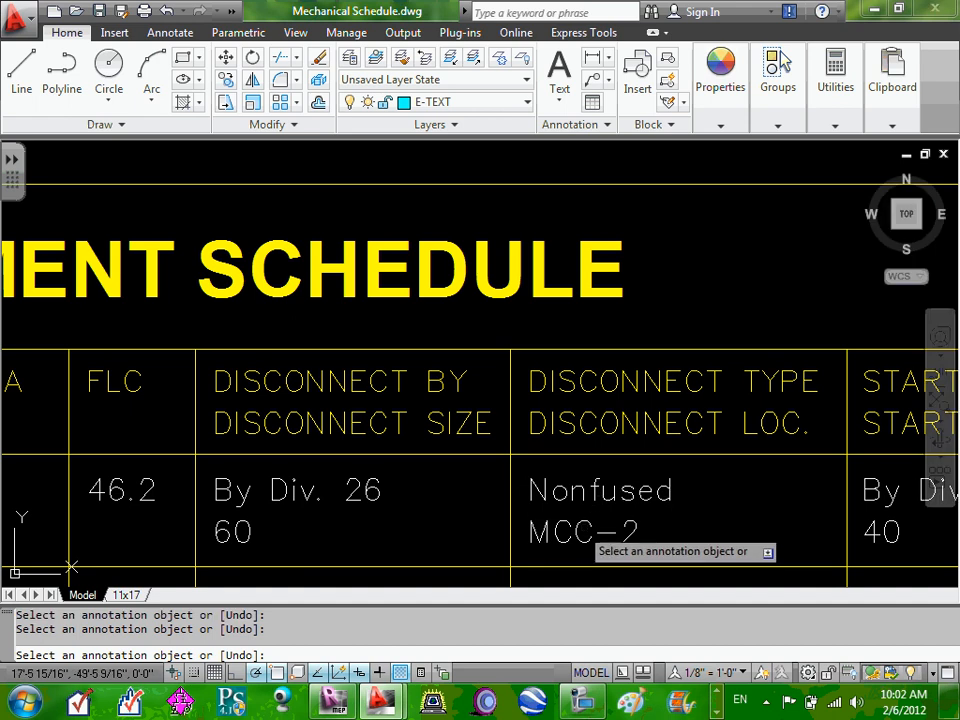
left_click(585, 532)
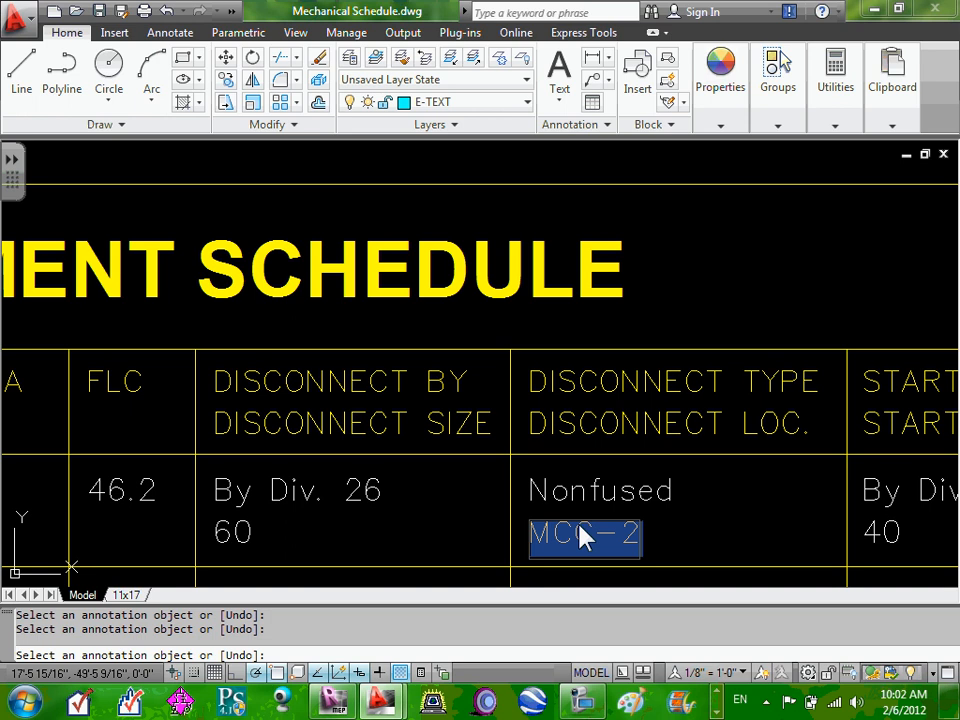
type("R116")
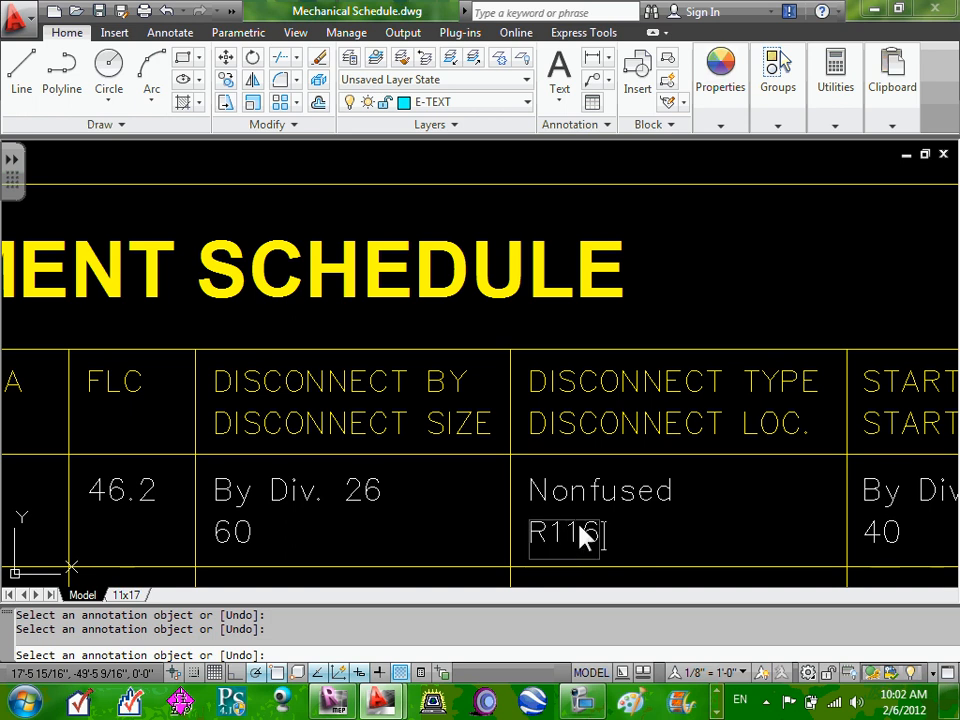
Step: Set the Air Handling Unit's Starter By entry to By Div. 26 in the mechanical equipment schedule
scroll(776, 512, "down", 3)
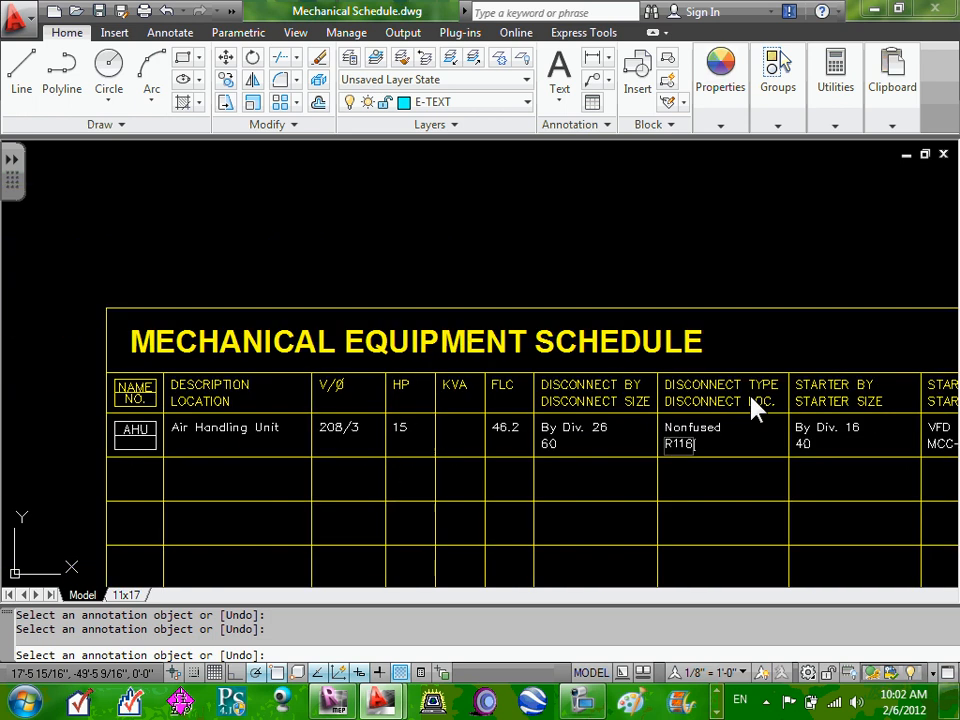
scroll(754, 407, "up", 4)
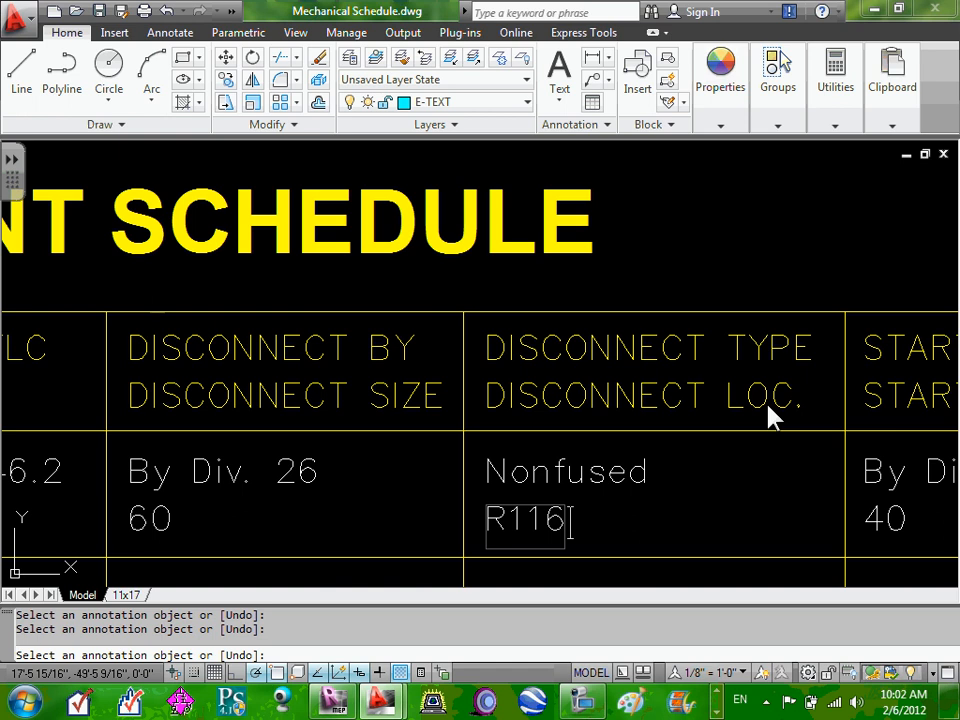
scroll(784, 418, "down", 3)
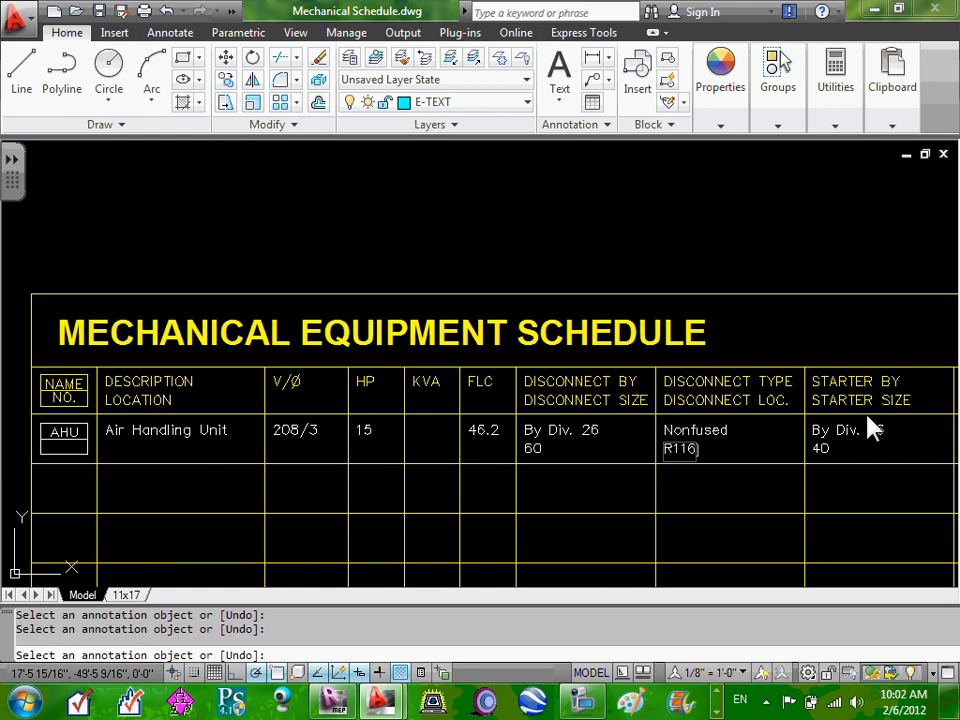
scroll(883, 435, "up", 2)
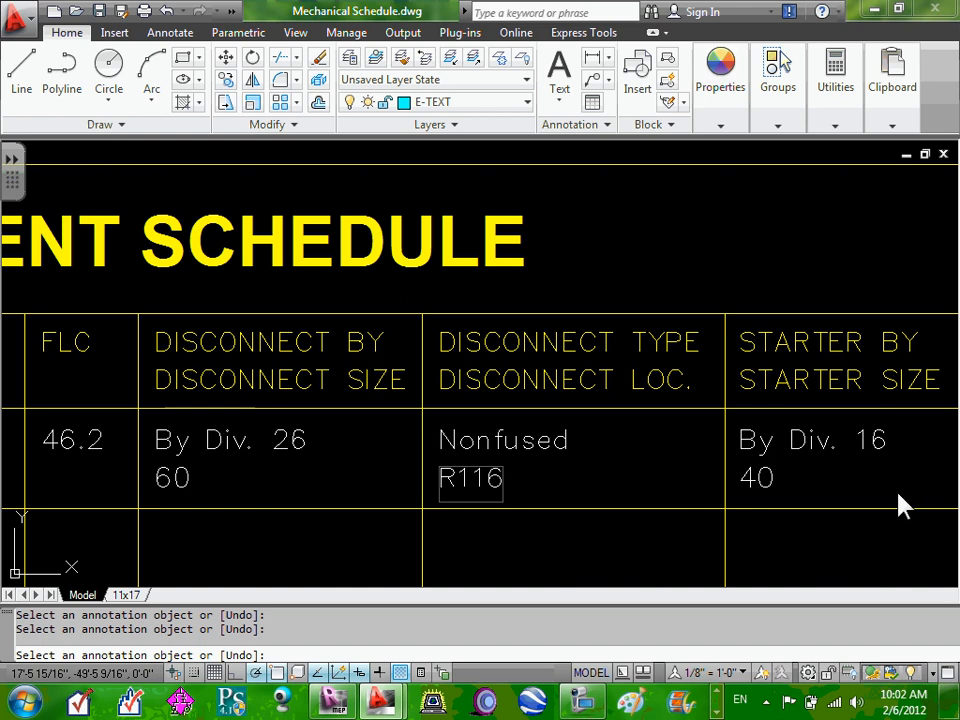
scroll(900, 495, "down", 4)
middle_click_drag(900, 489, 614, 463)
scroll(614, 463, "up", 1)
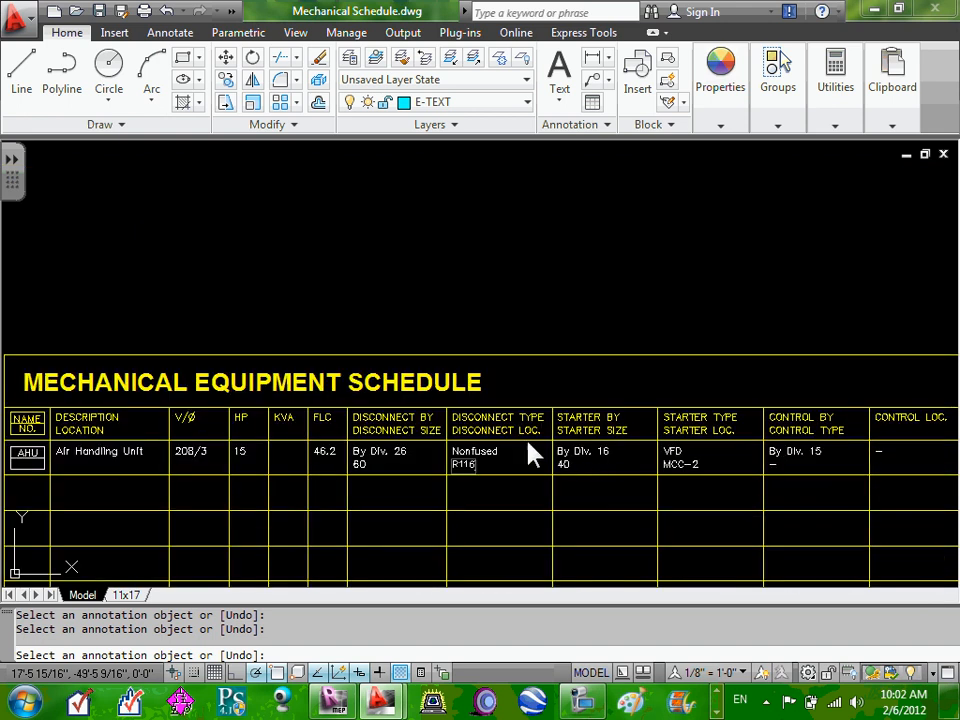
scroll(470, 440, "up", 2)
scroll(770, 476, "up", 2)
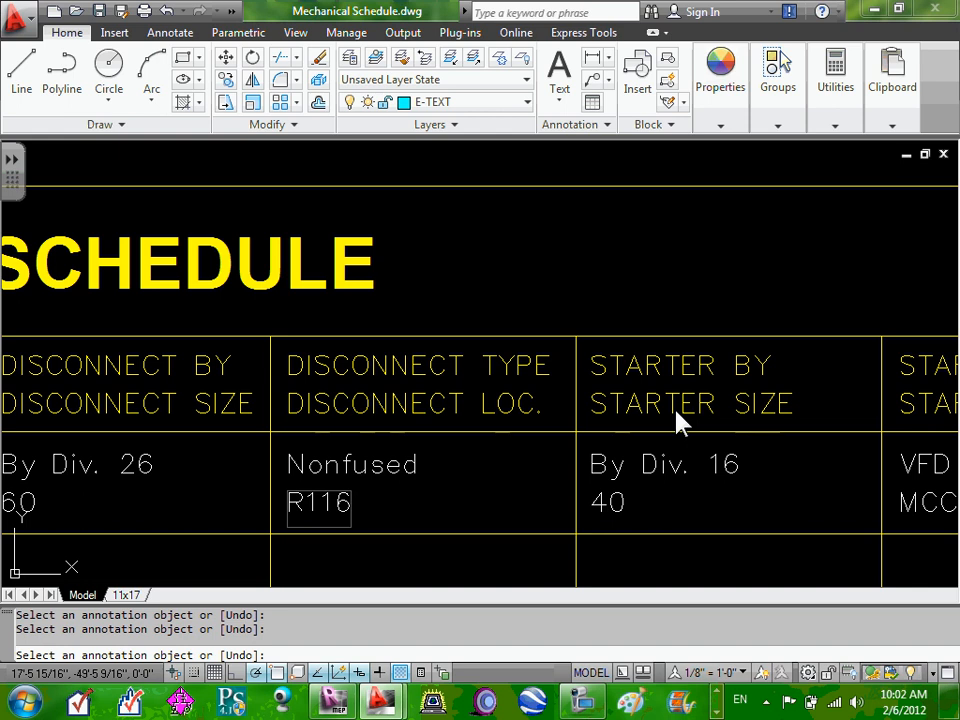
left_click(676, 485)
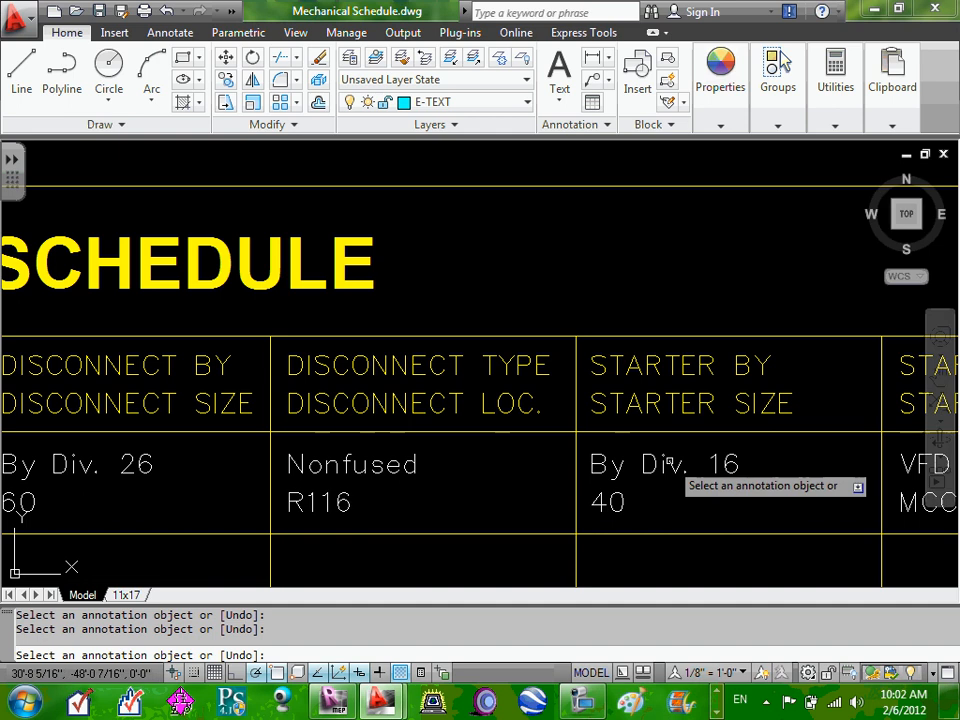
left_click(700, 479)
left_click(690, 466)
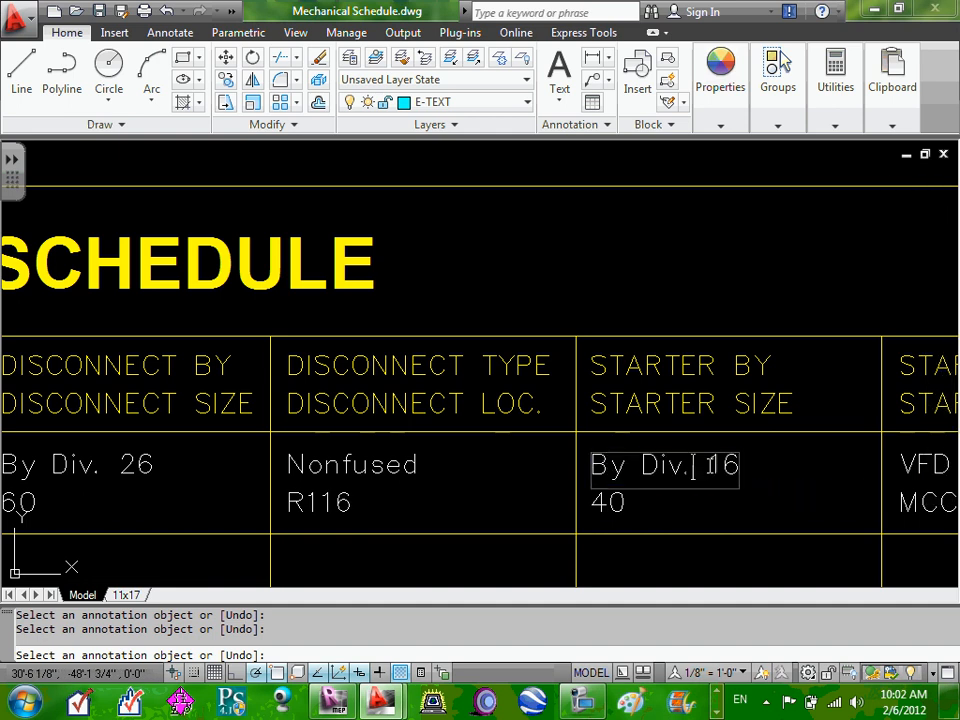
left_click_drag(711, 466, 724, 469)
type("2")
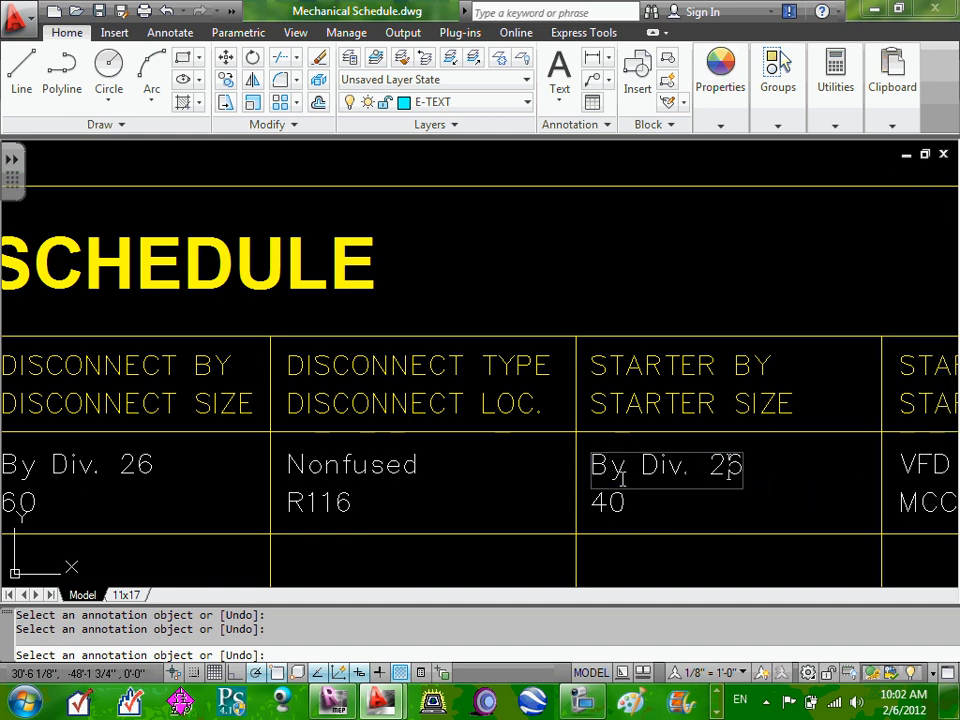
Step: Set the Air Handling Unit's starter size entry to VFD
left_click(604, 506)
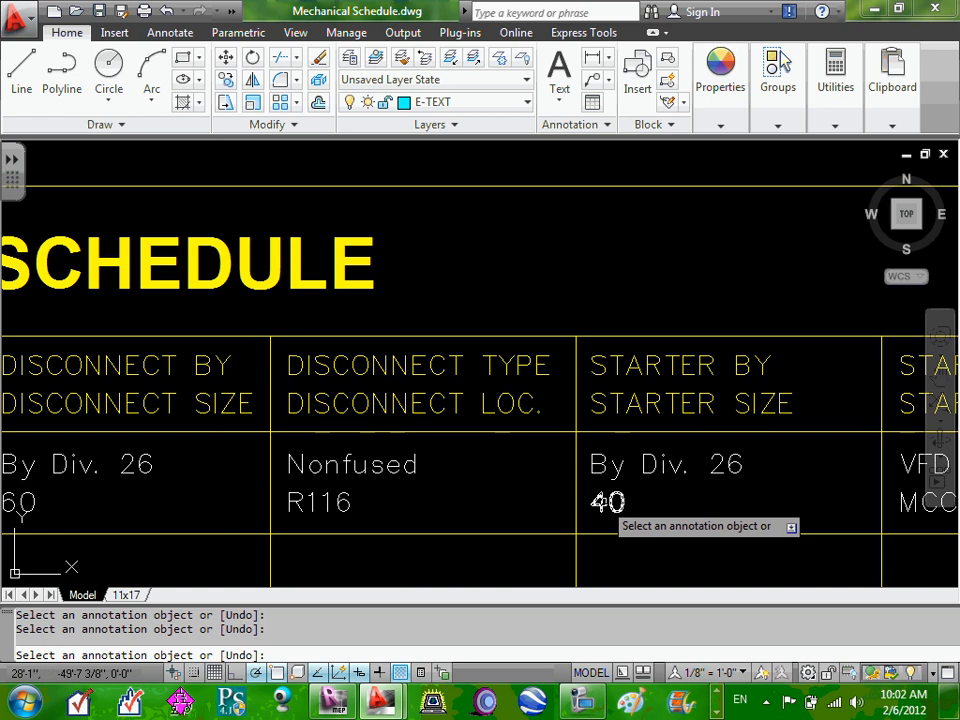
left_click(603, 505)
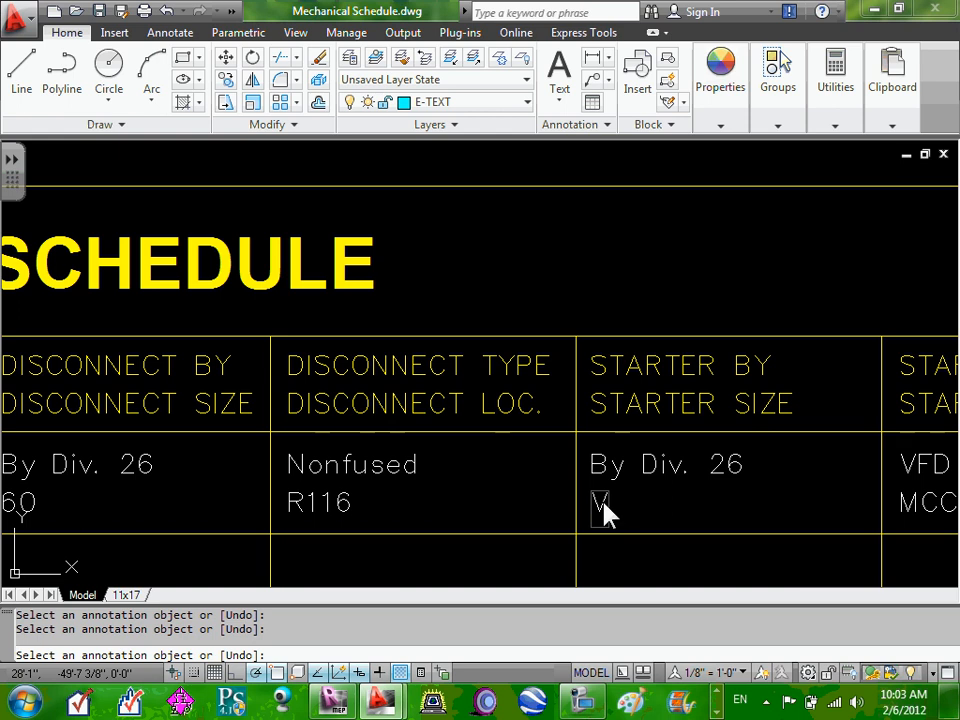
type("D")
scroll(805, 432, "down", 7)
left_click(799, 426)
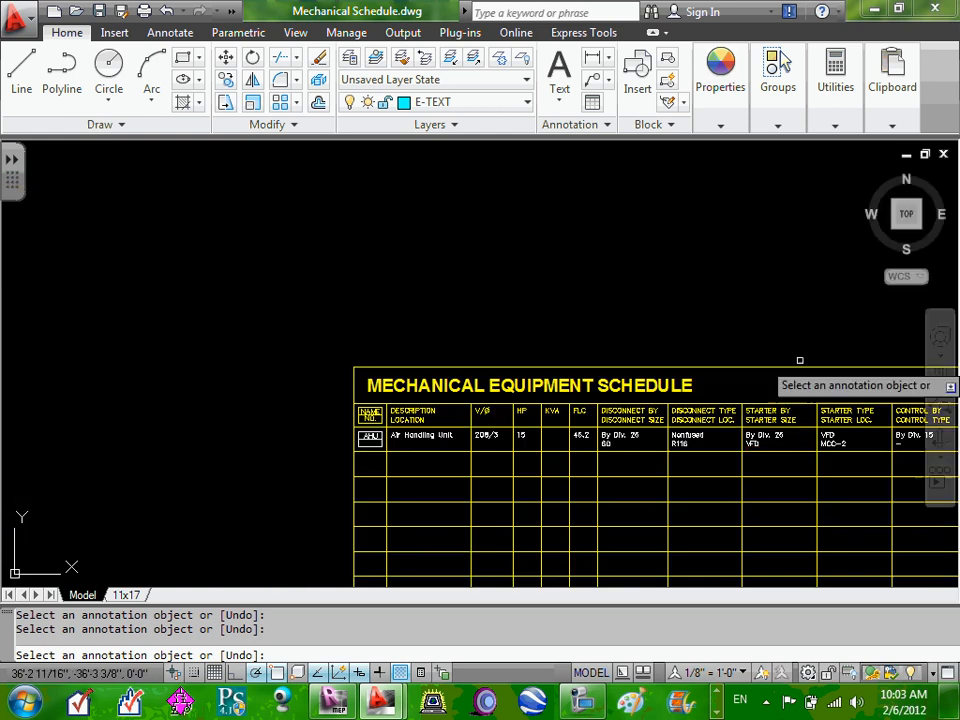
Step: Set the Air Handling Unit's starter location entry to R116
scroll(804, 430, "up", 5)
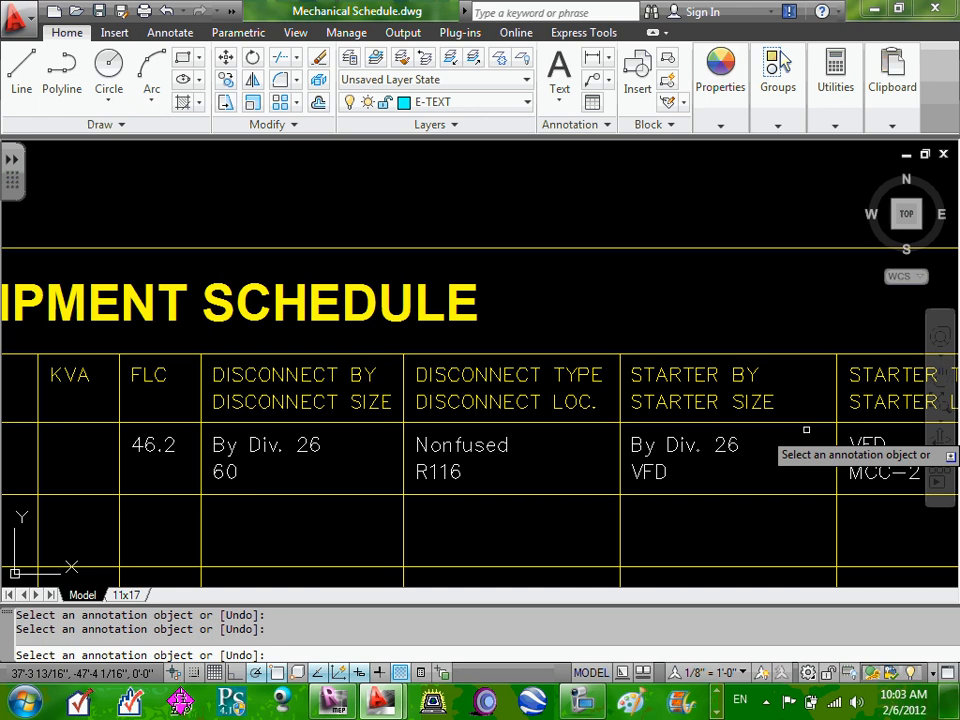
scroll(886, 444, "down", 4)
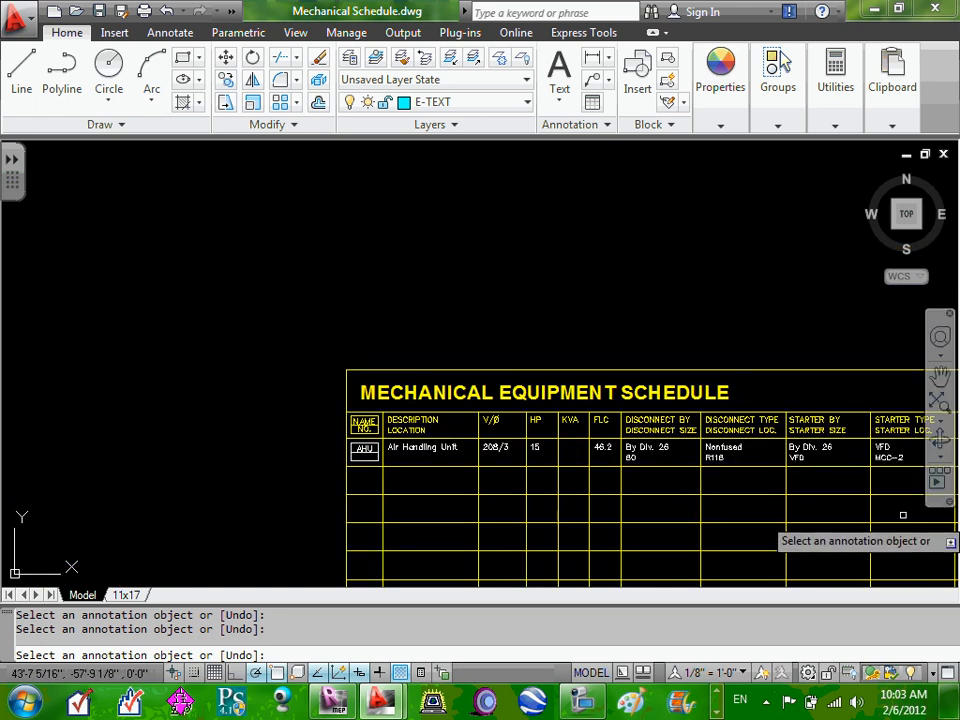
middle_click_drag(903, 515, 714, 497)
scroll(700, 490, "up", 3)
scroll(396, 329, "up", 1)
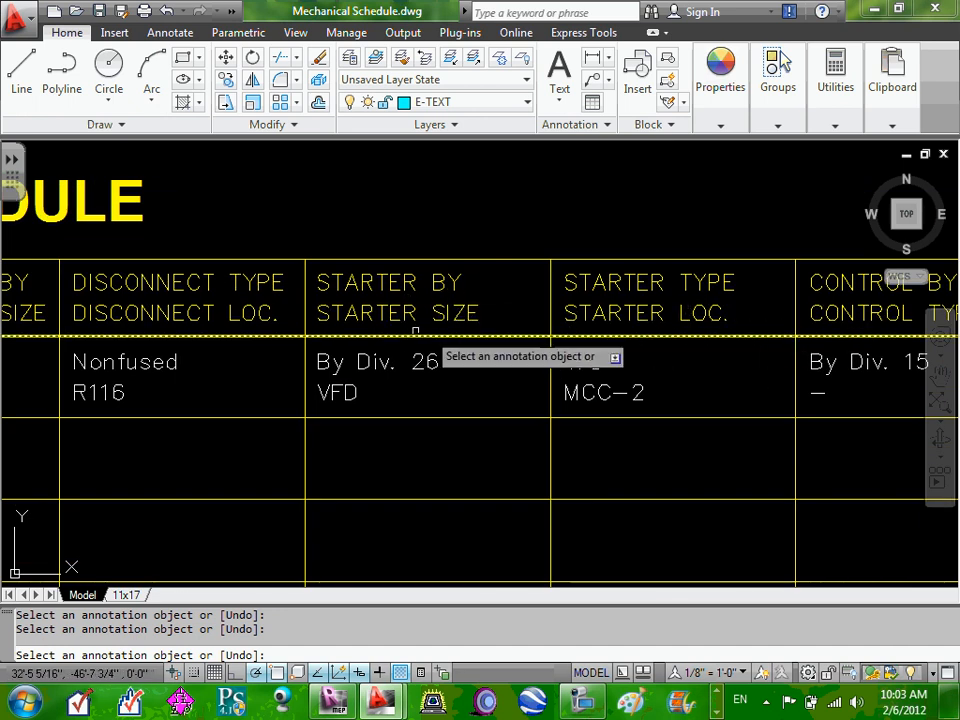
scroll(595, 362, "up", 1)
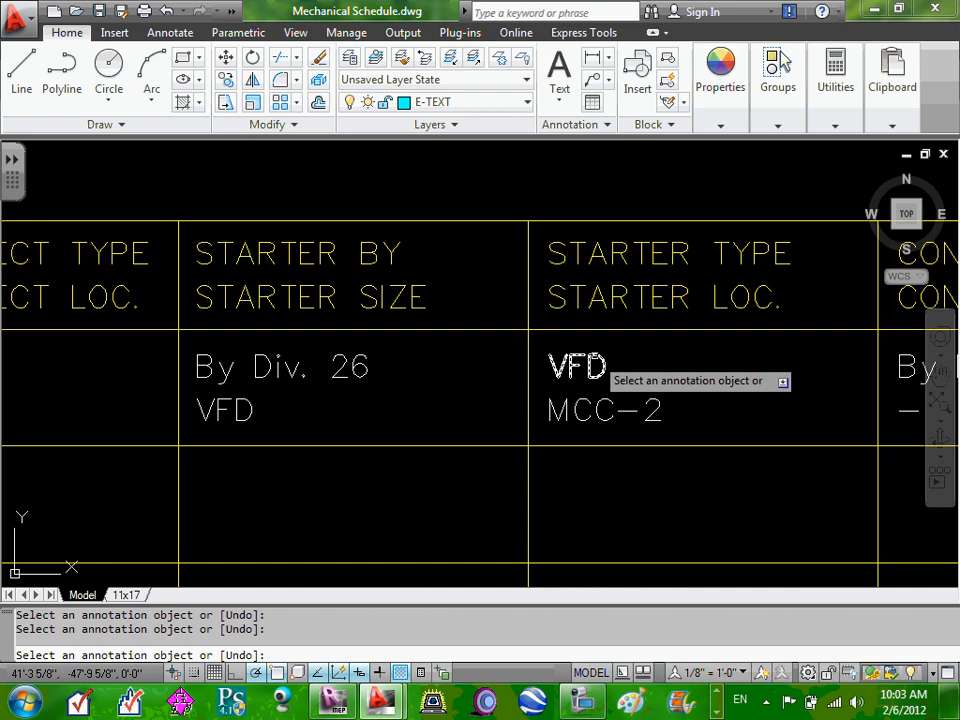
left_click(603, 409)
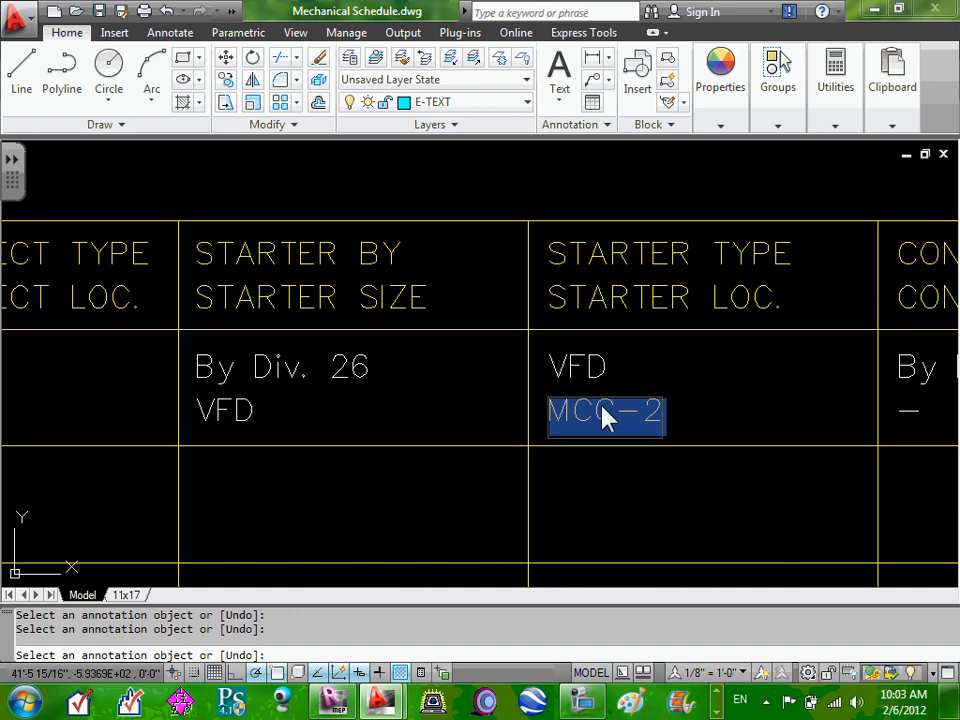
type("R")
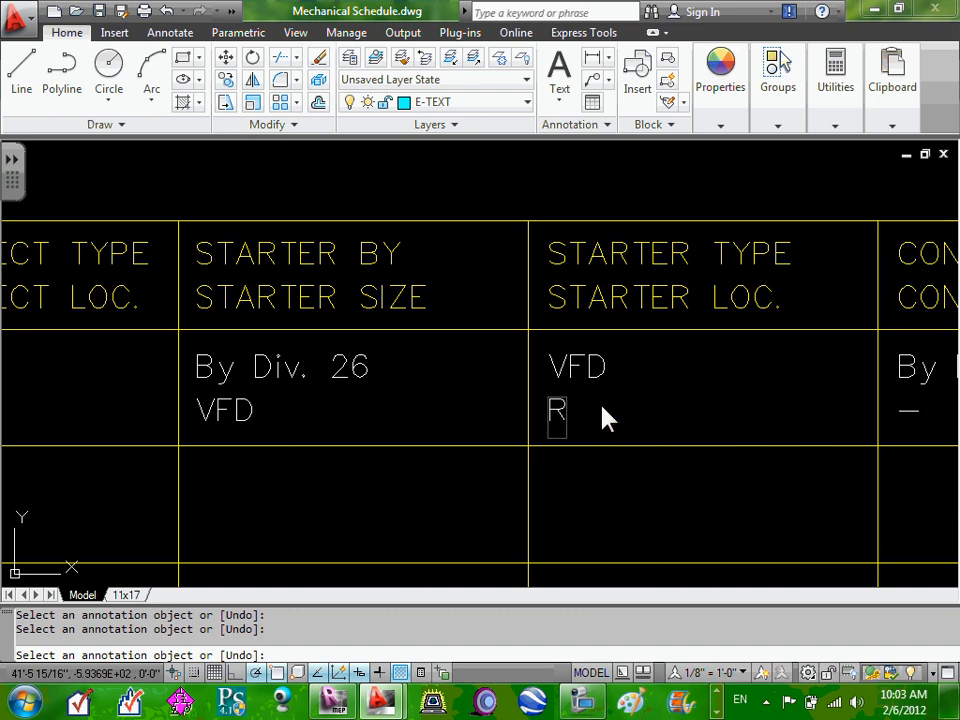
type("116")
key("Return")
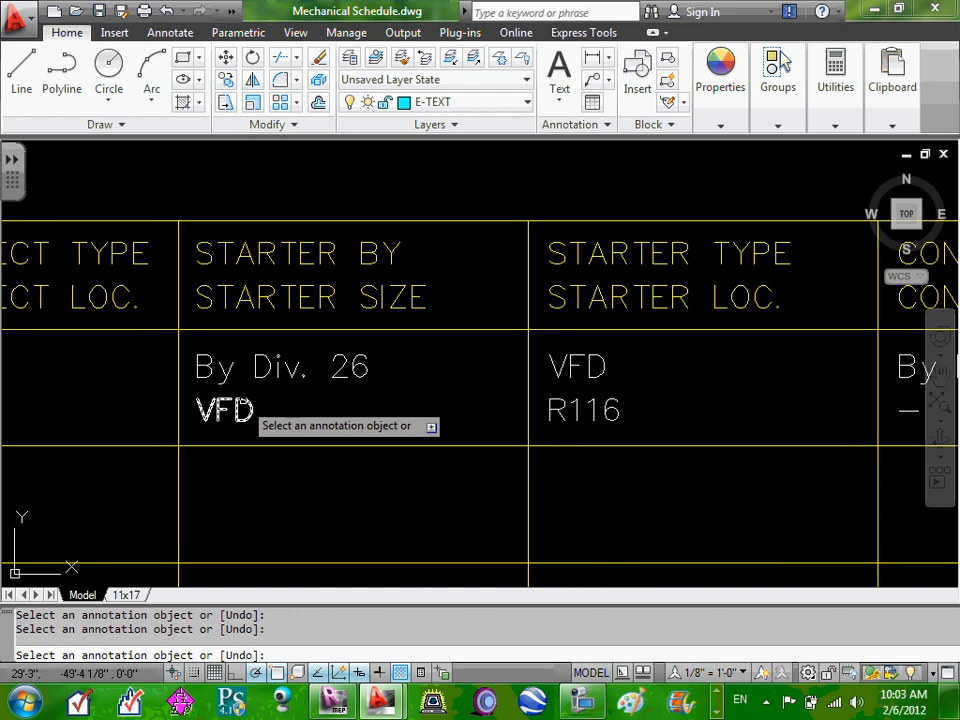
Step: Extend the Air Handling Unit's starter size entry to read VFD NEMA 3
left_click(245, 410)
left_click(251, 414)
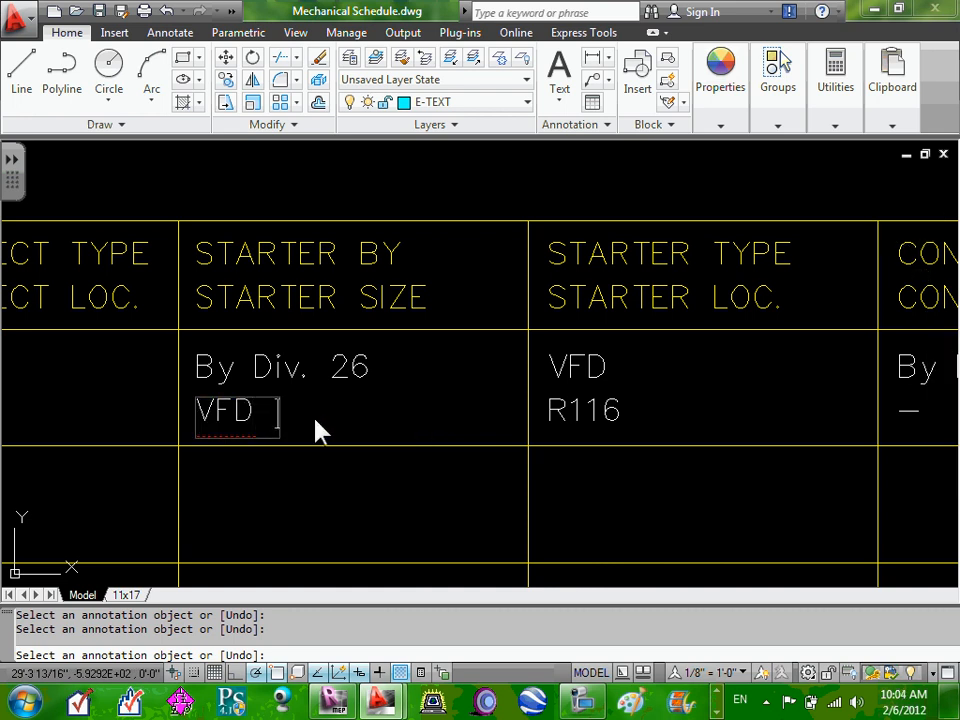
type("NEMA")
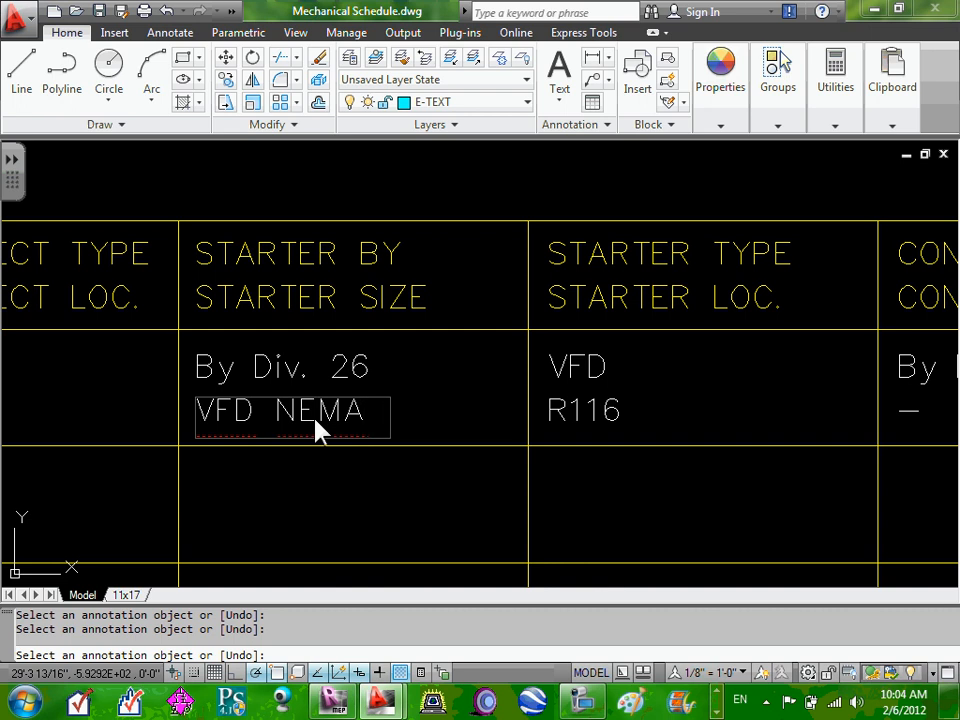
type("3")
left_click(439, 392)
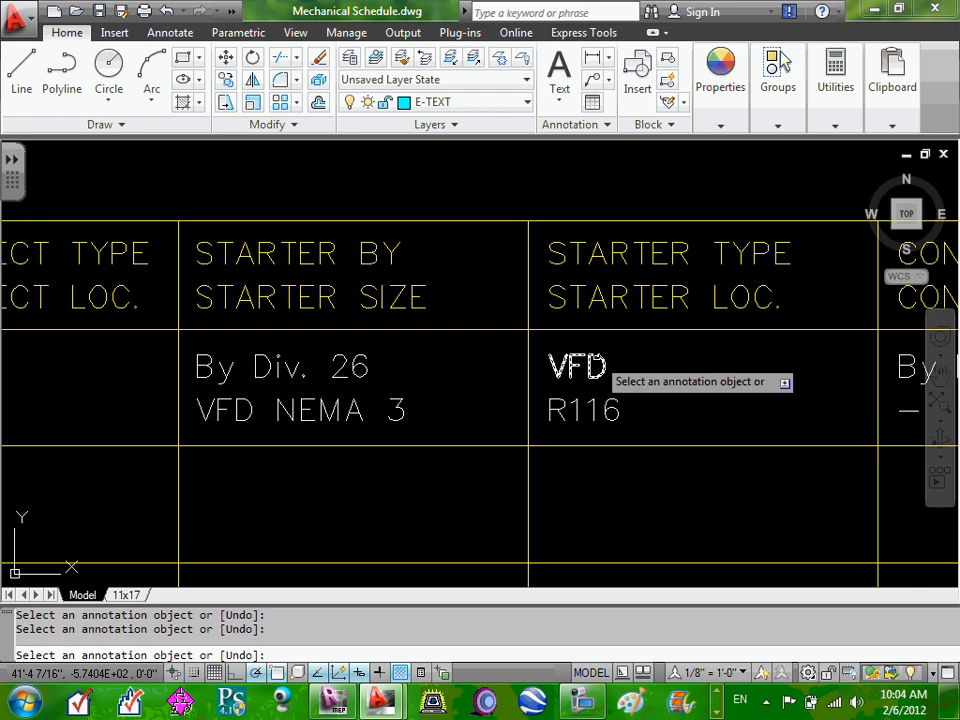
Step: Set the Air Handling Unit's starter type entry to FVNR and end text editing
left_click(600, 369)
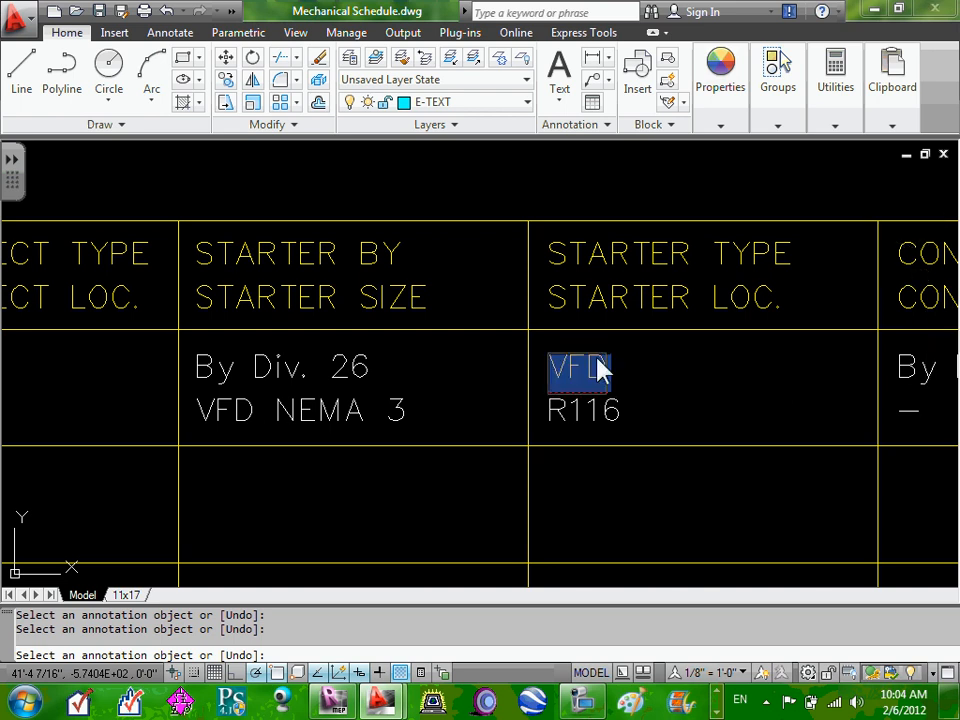
left_click(597, 369)
key("Return")
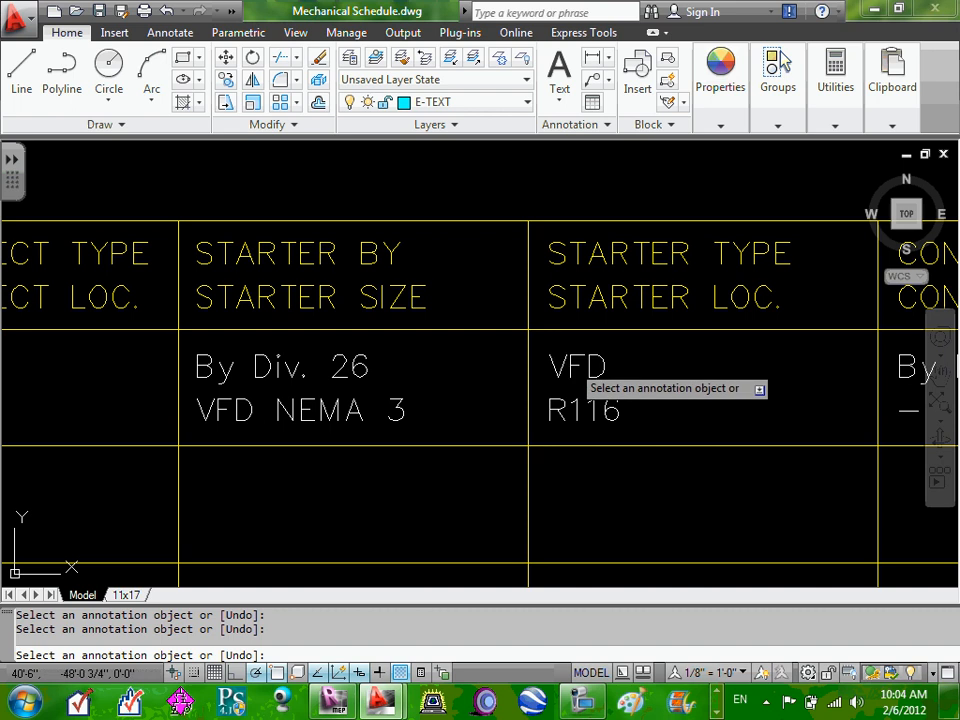
left_click(574, 364)
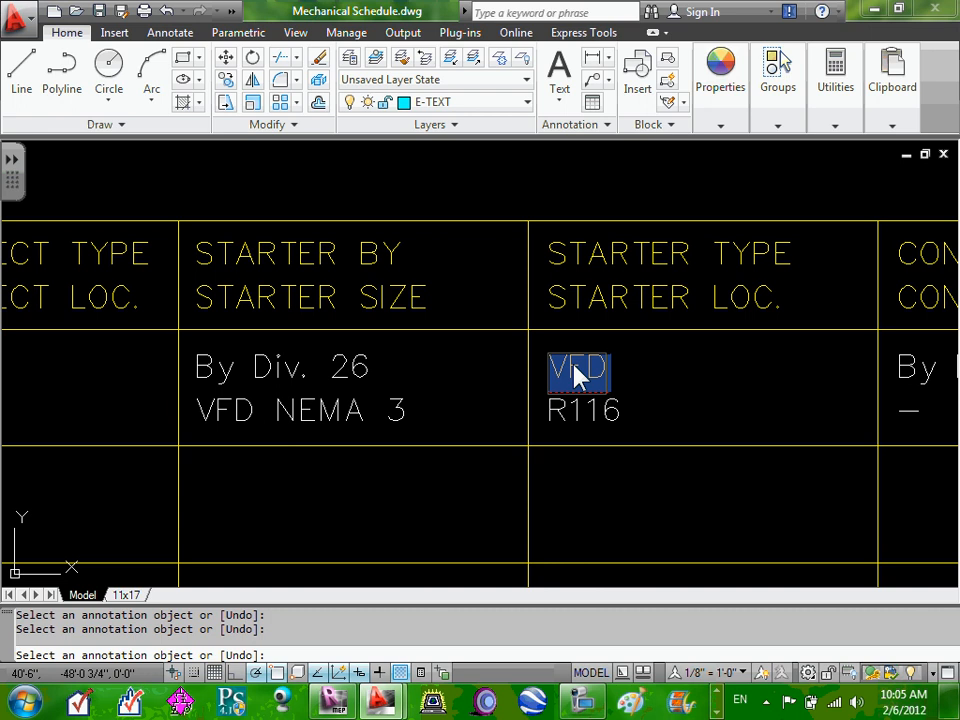
type("F")
type("VNR")
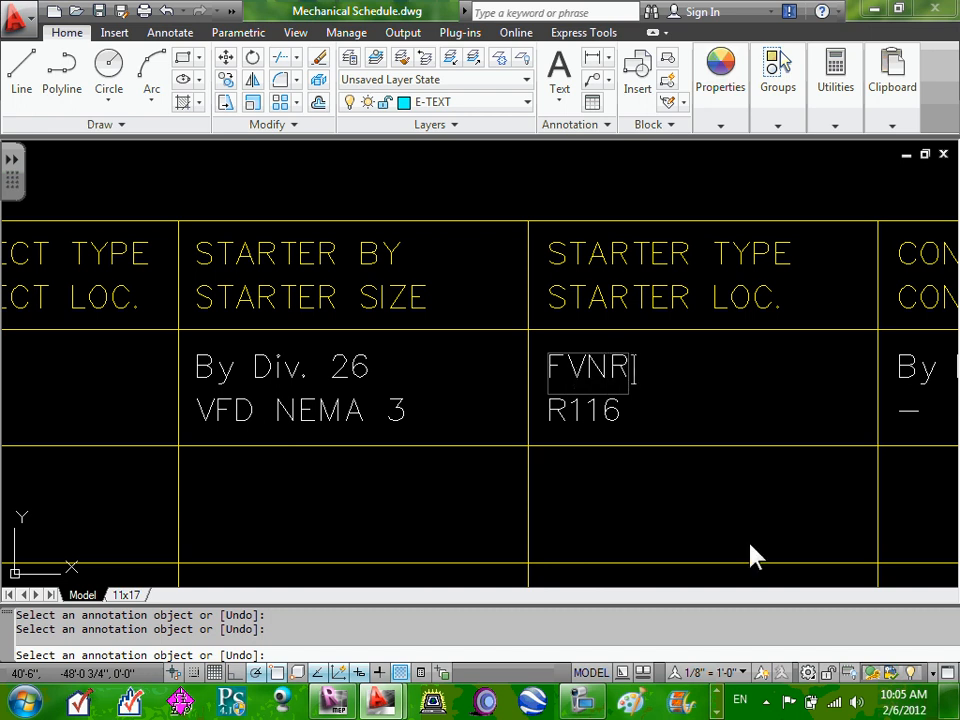
left_click(955, 700)
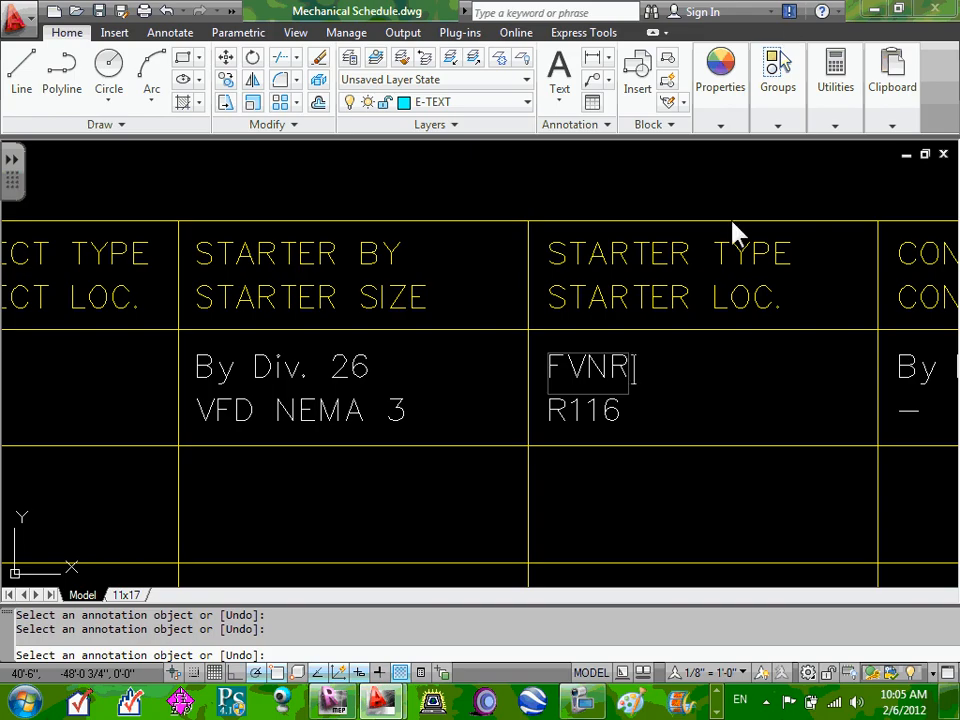
left_click(615, 407)
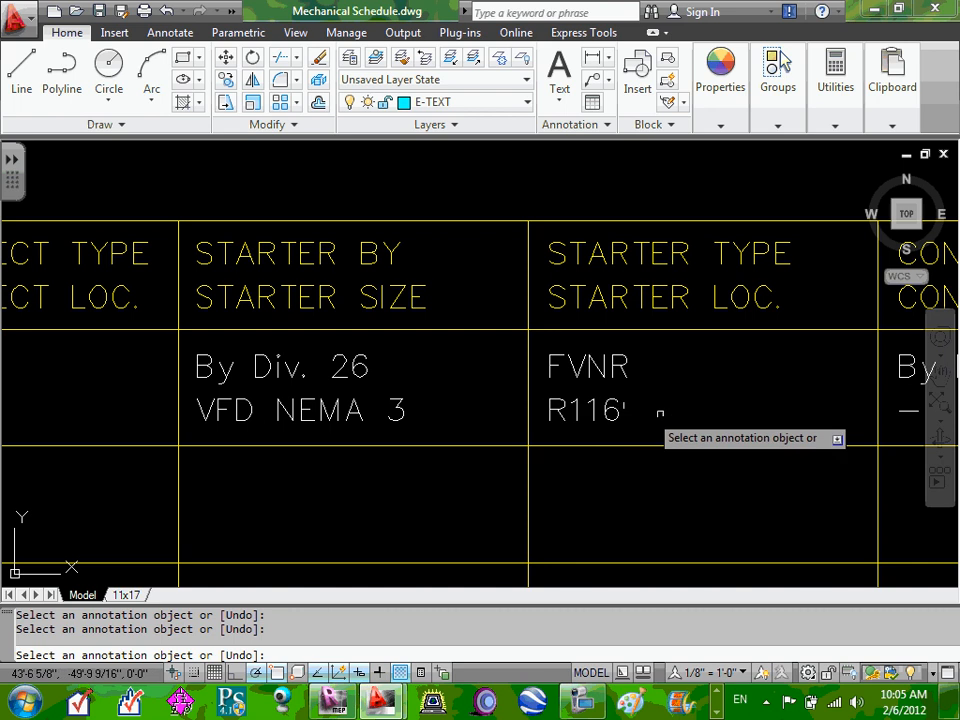
key("Escape")
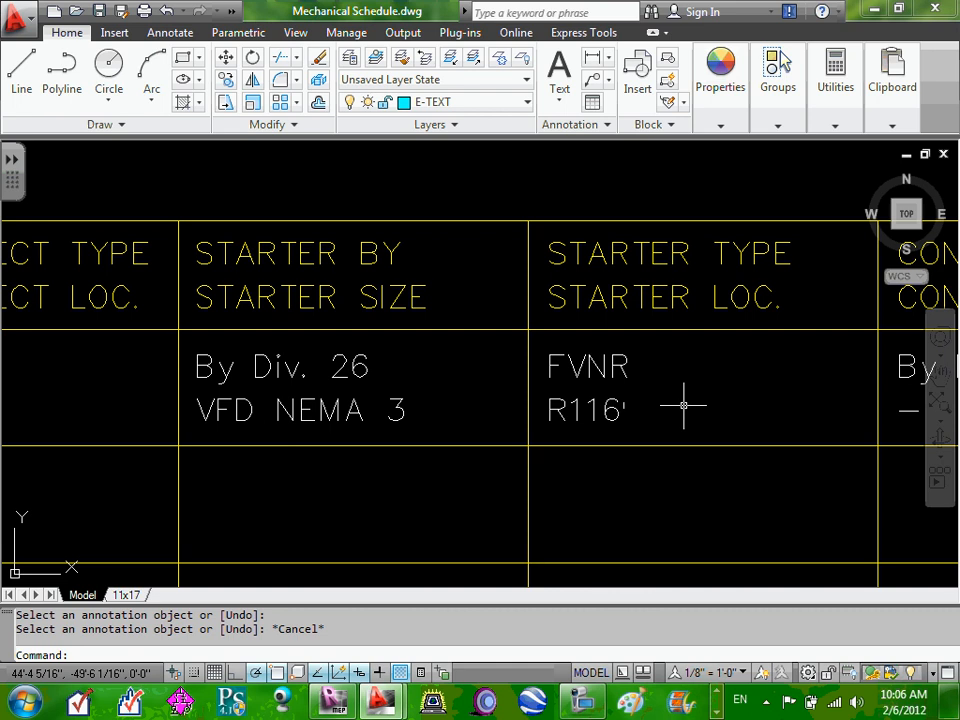
left_click(624, 406)
left_click(622, 407)
double_click(615, 413)
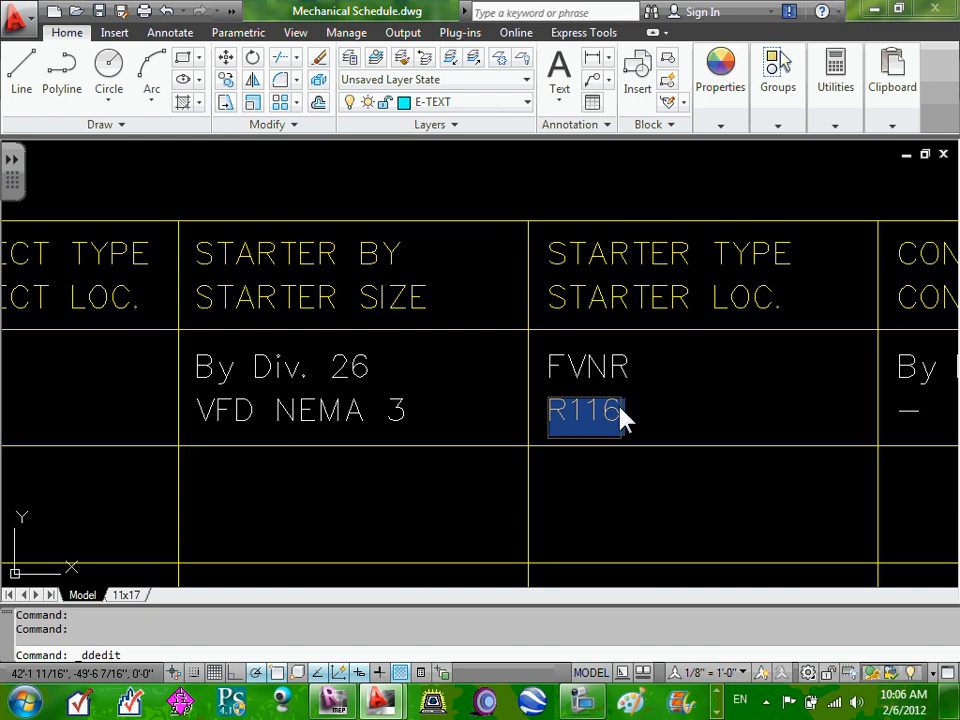
key("Escape")
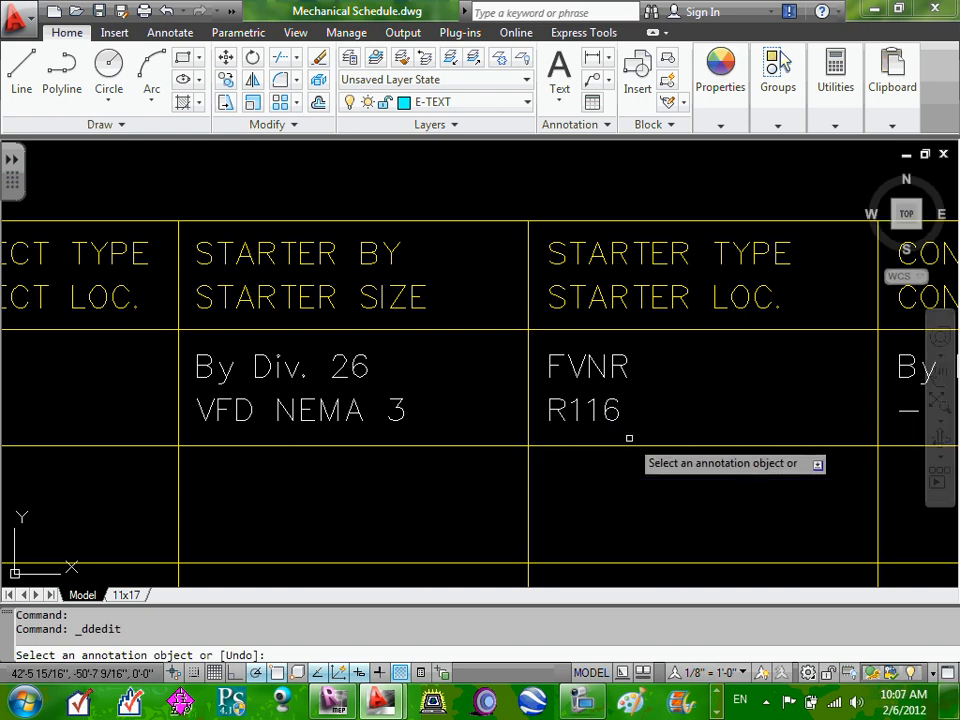
scroll(765, 476, "down", 4)
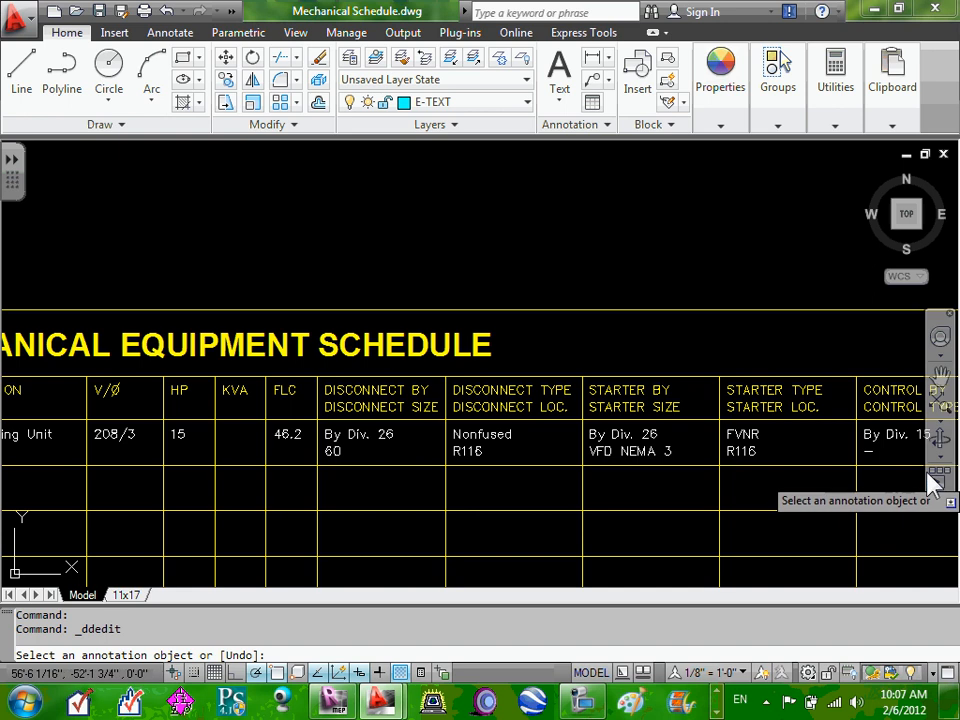
scroll(805, 445, "up", 2)
scroll(804, 438, "down", 2)
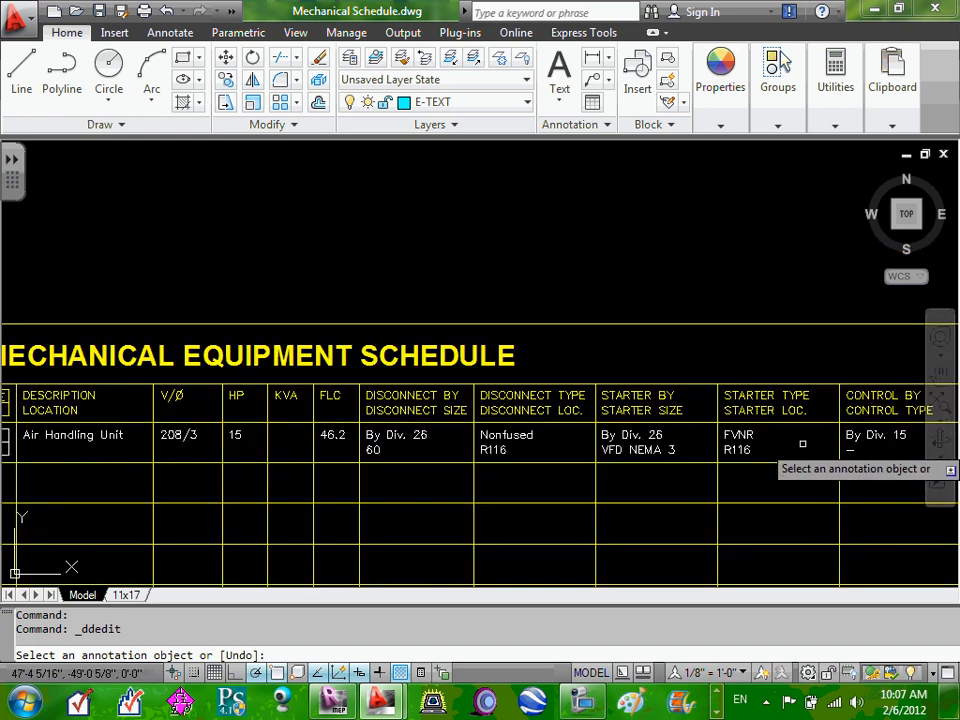
scroll(801, 446, "up", 4)
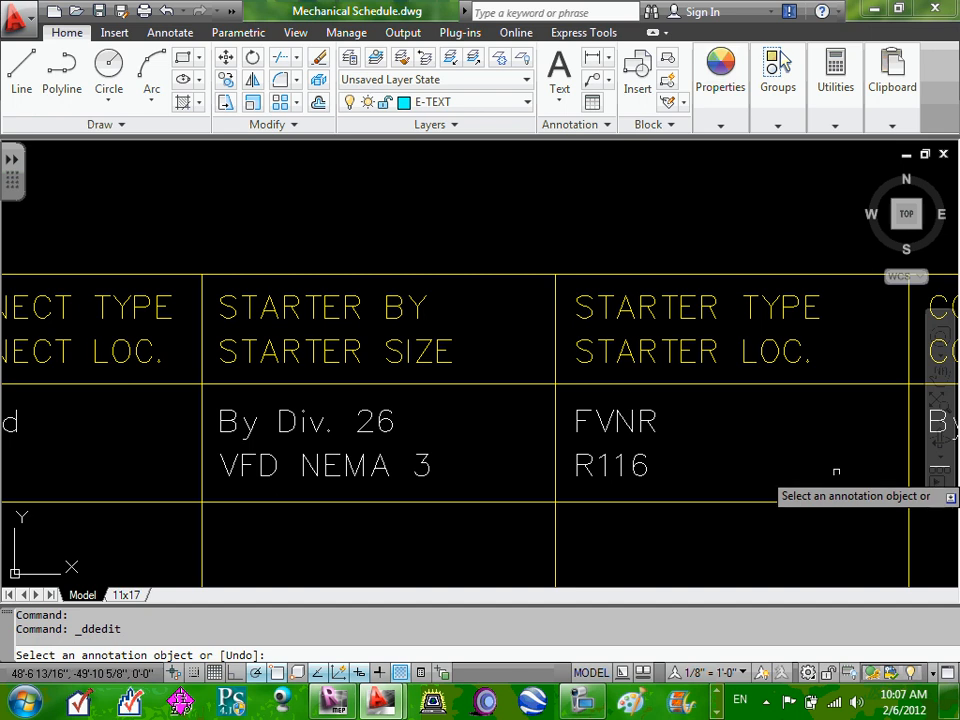
scroll(718, 482, "down", 2)
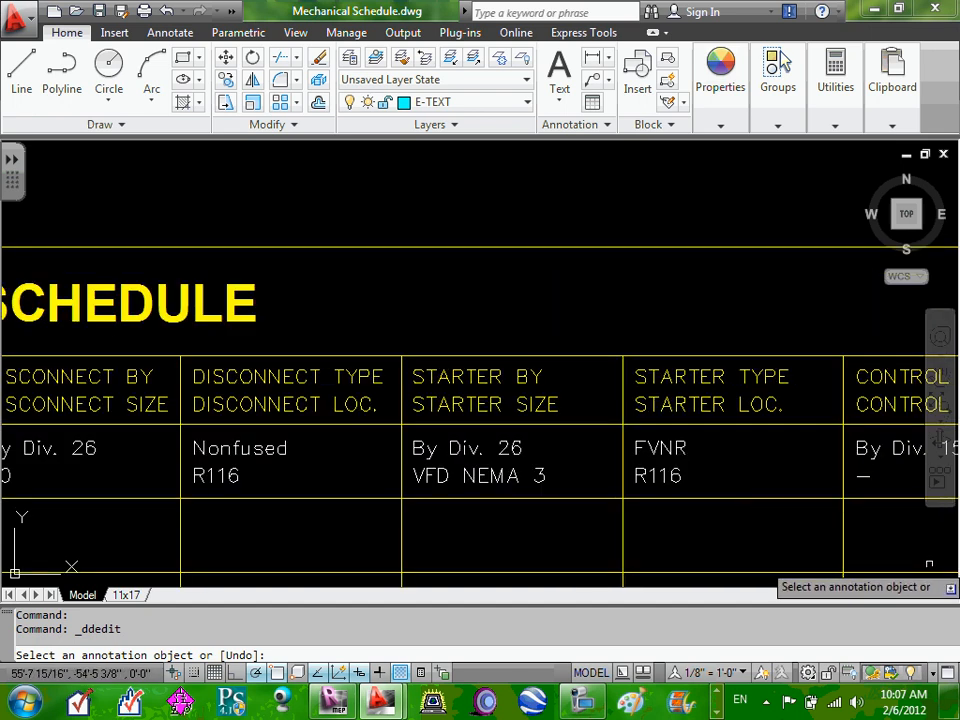
Step: Set the Air Handling Unit's control by entry to By Div. 27
mouse_move(783, 529)
middle_mouse_down()
mouse_move(521, 501)
mouse_move(389, 509)
middle_mouse_up()
scroll(389, 509, "up", 2)
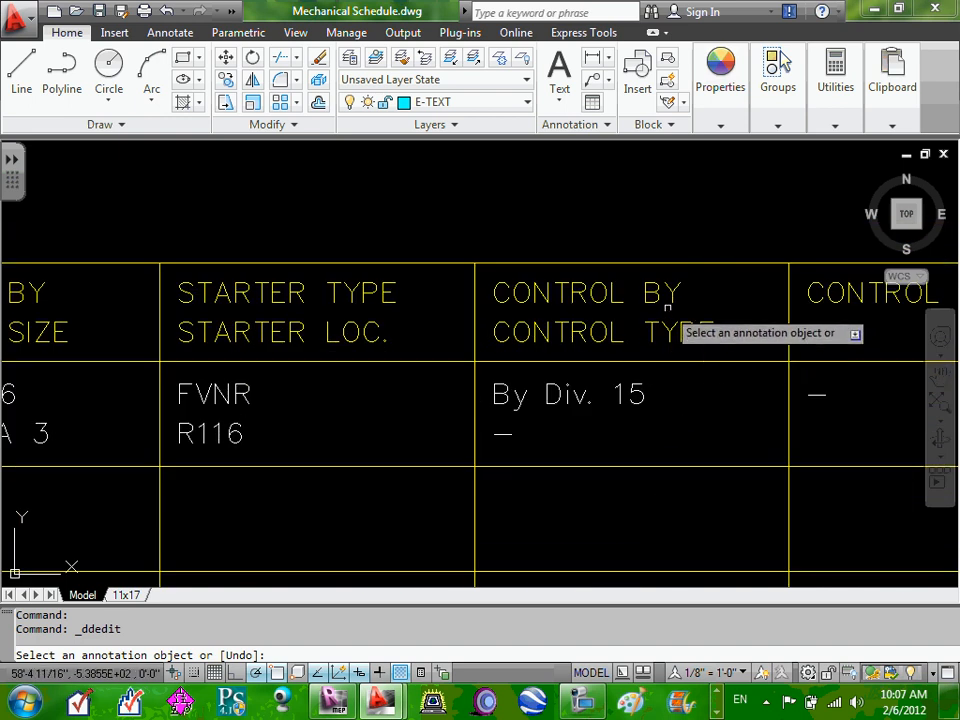
scroll(612, 390, "up", 2)
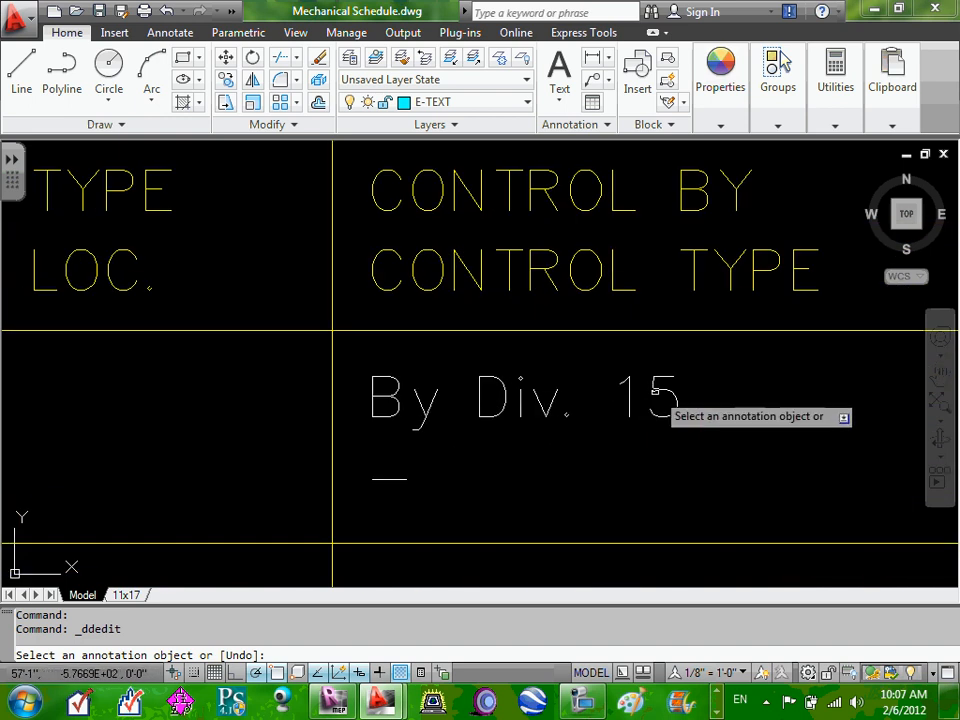
left_click(658, 405)
left_click(648, 397)
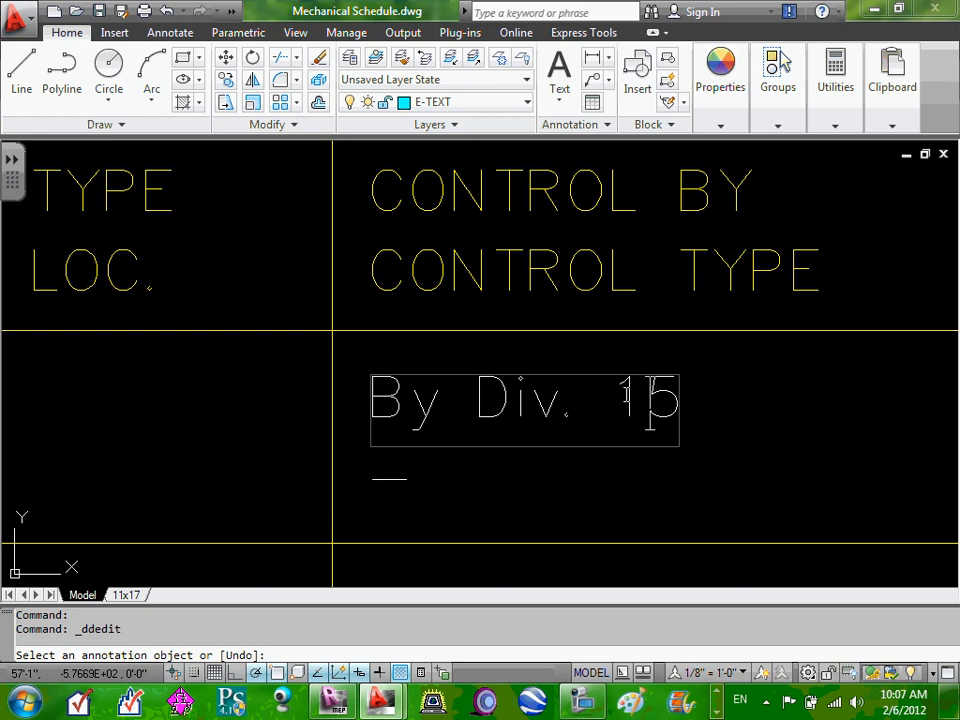
double_click(664, 398)
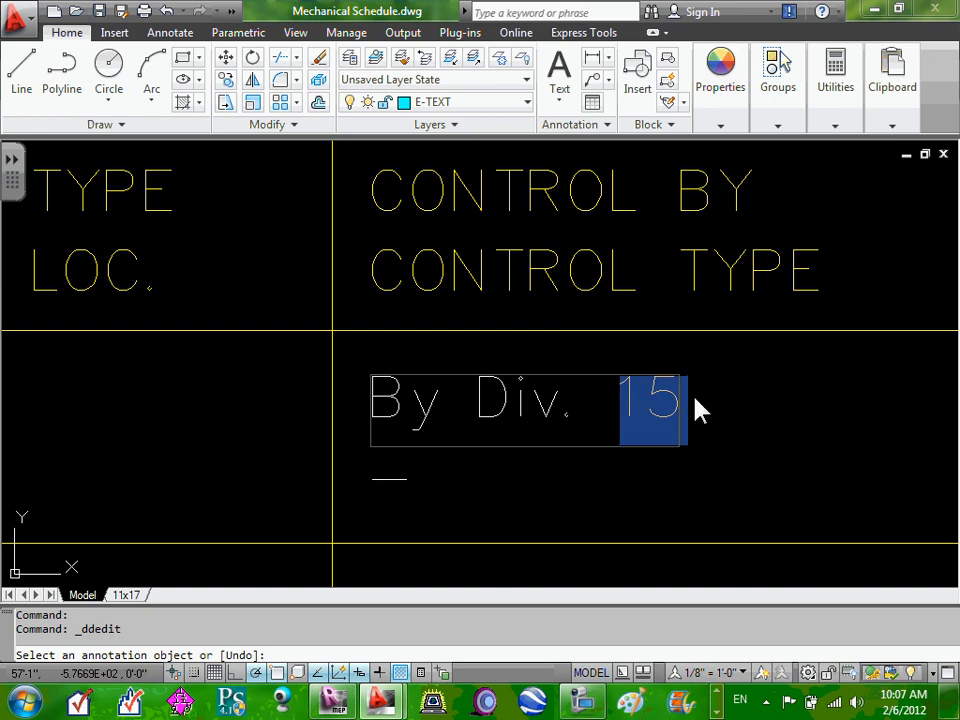
type("27")
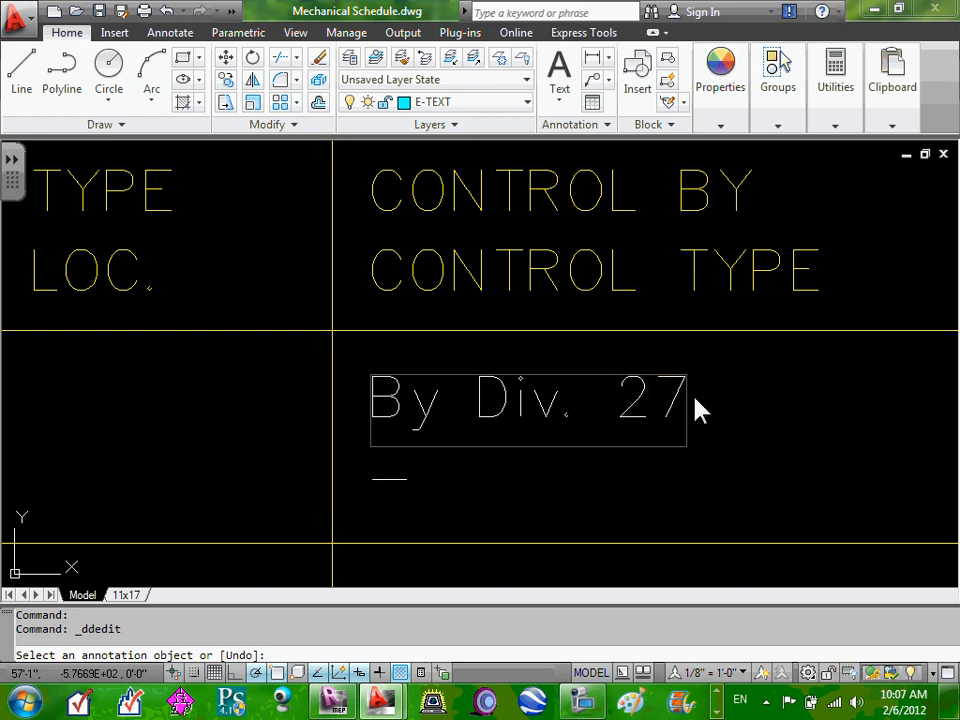
key("Return")
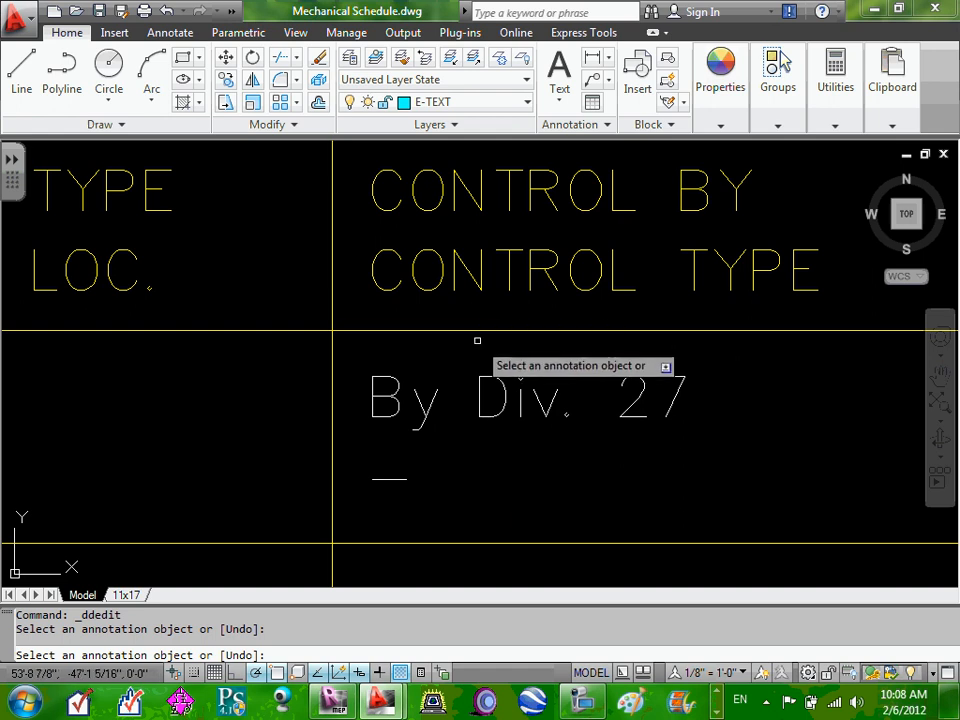
Step: Examine the Air Handling Unit's control location, conduit size and conductor entries in the schedule
scroll(480, 341, "down", 4)
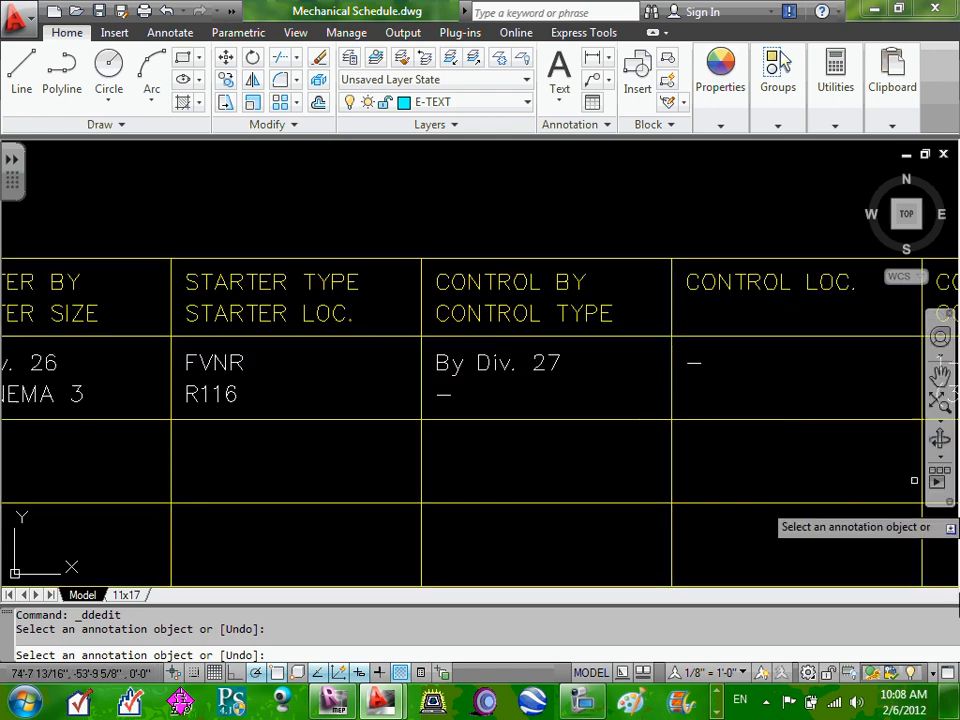
scroll(836, 459, "up", 2)
middle_click_drag(836, 459, 561, 515)
scroll(507, 409, "up", 1)
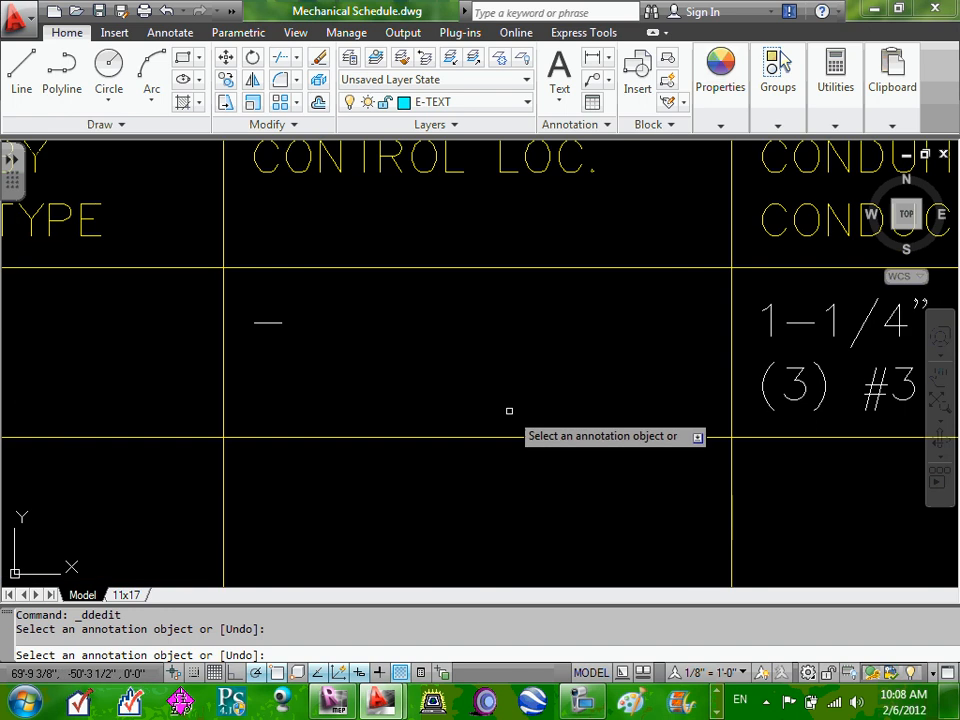
scroll(507, 409, "down", 3)
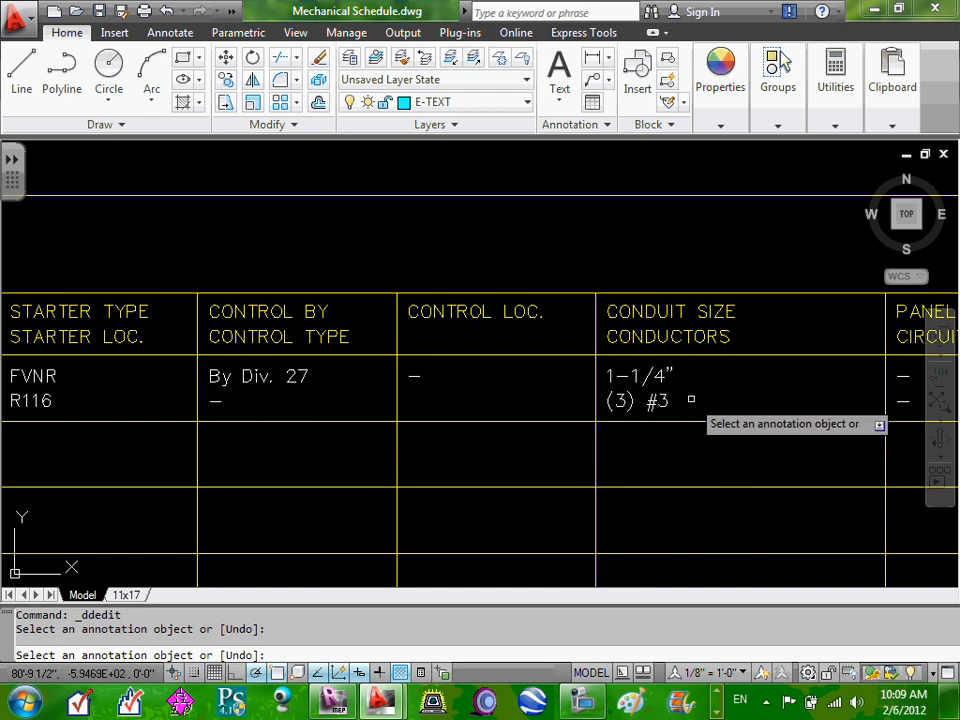
middle_click_drag(700, 388, 669, 418)
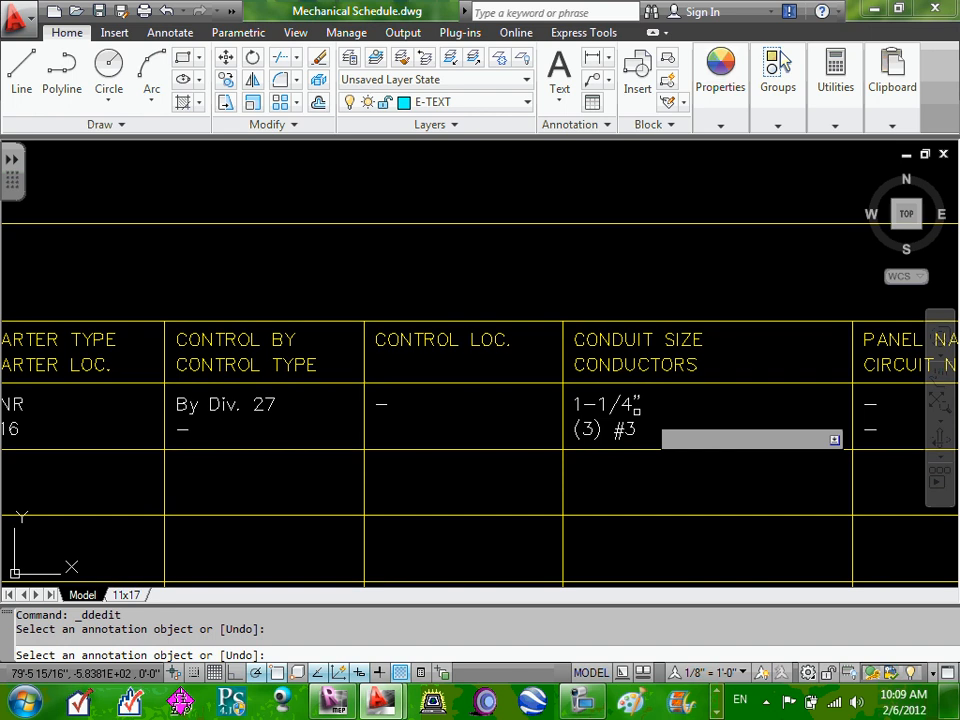
scroll(645, 392, "up", 3)
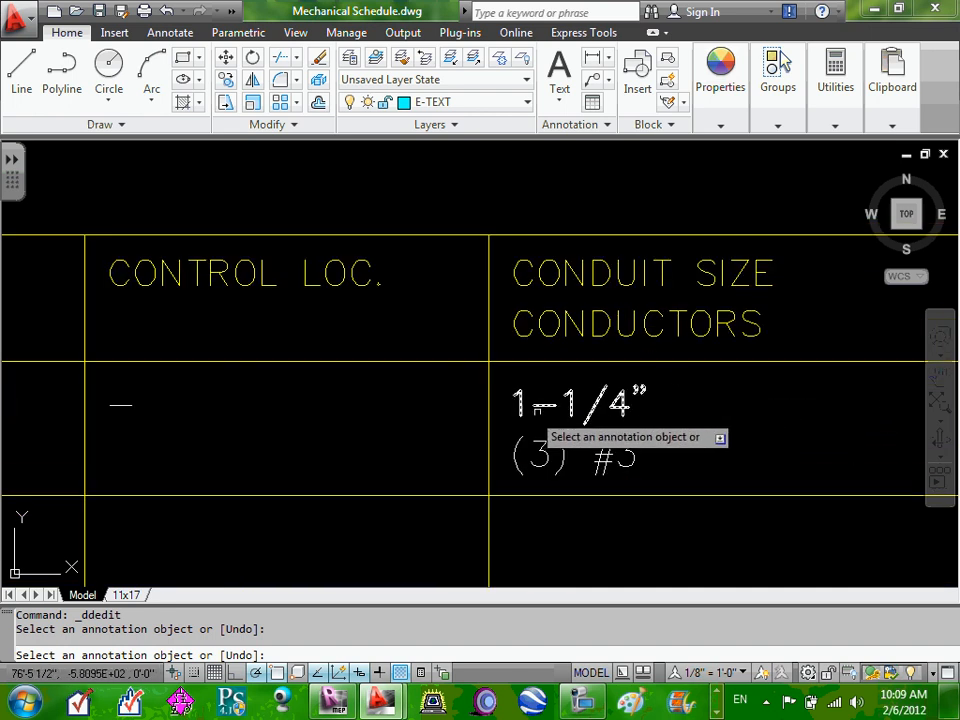
scroll(545, 403, "down", 2)
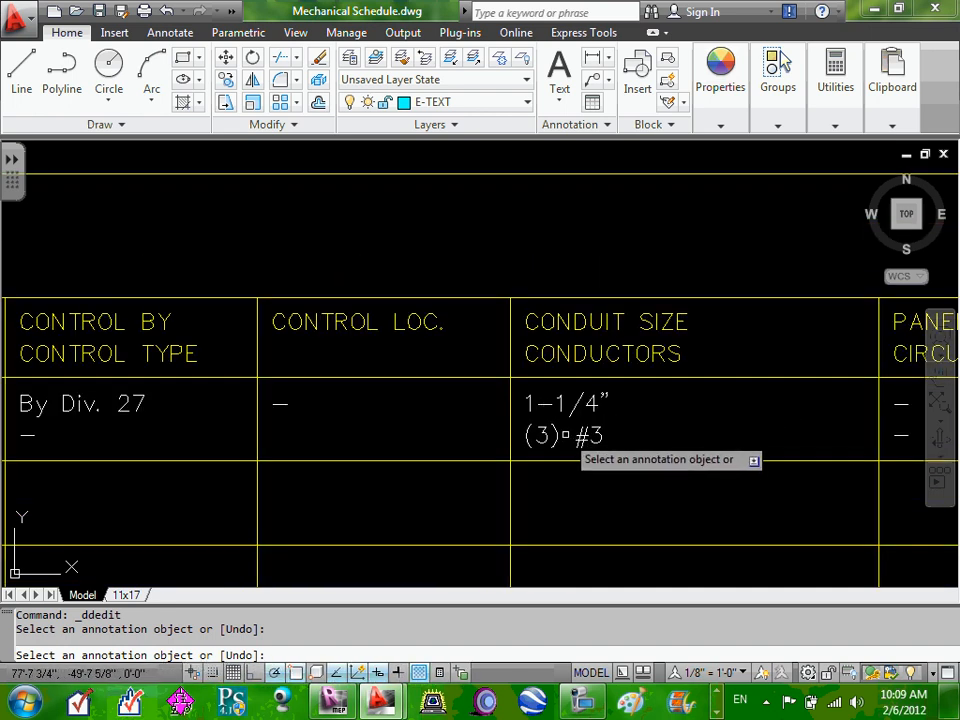
scroll(561, 433, "up", 2)
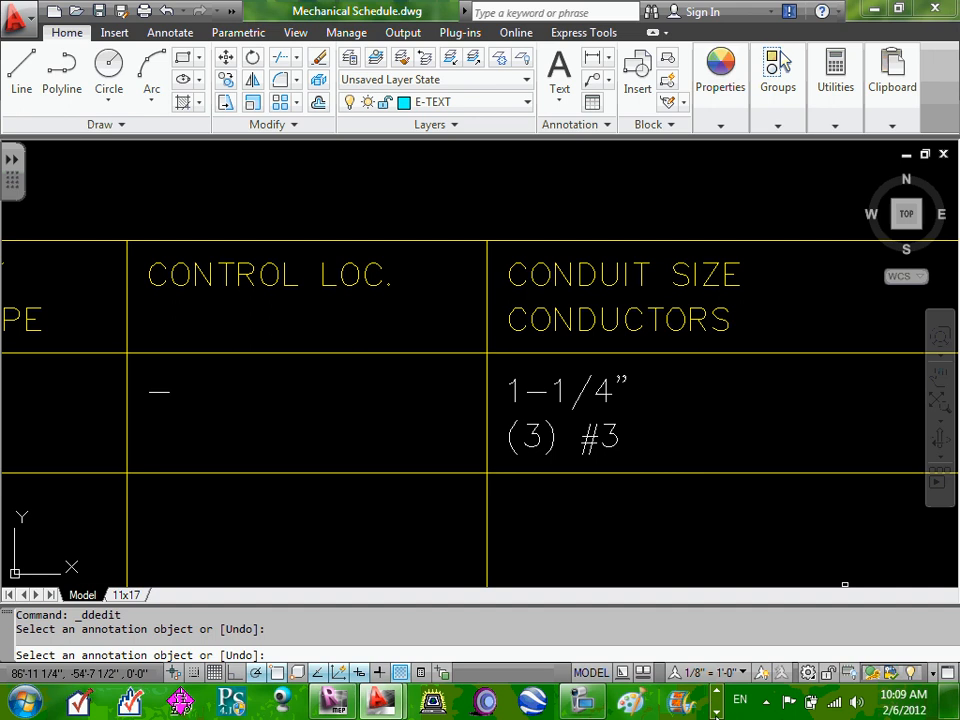
Step: Switch to Calculator, multiply 1.25 by 46.2 to size the Air Handling Unit's conductors, and close Calculator
left_click(716, 707)
left_click(717, 707)
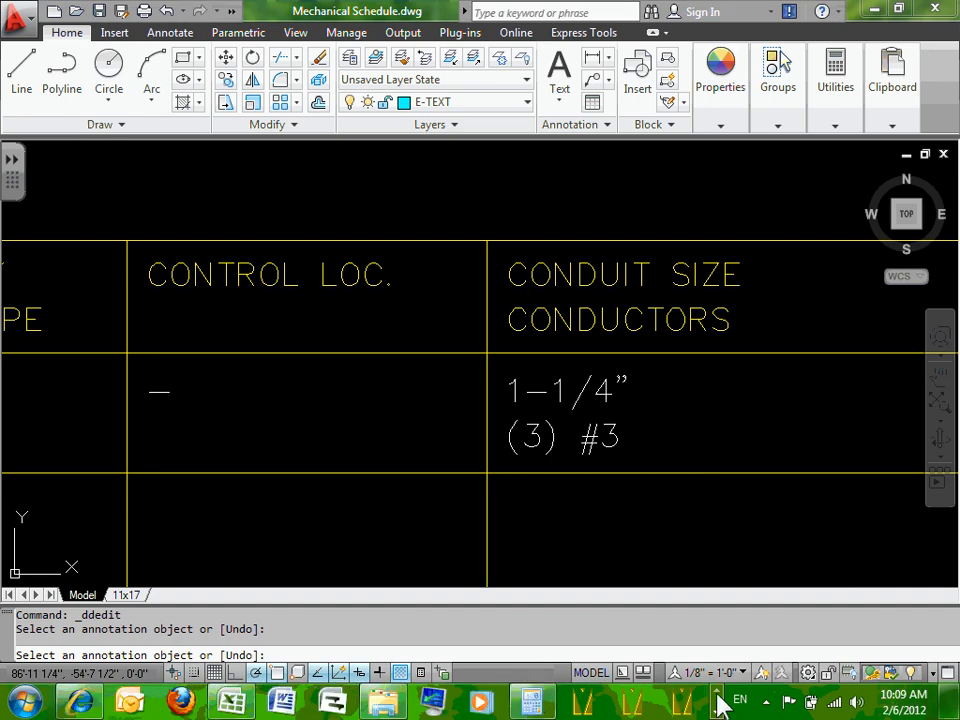
left_click(531, 700)
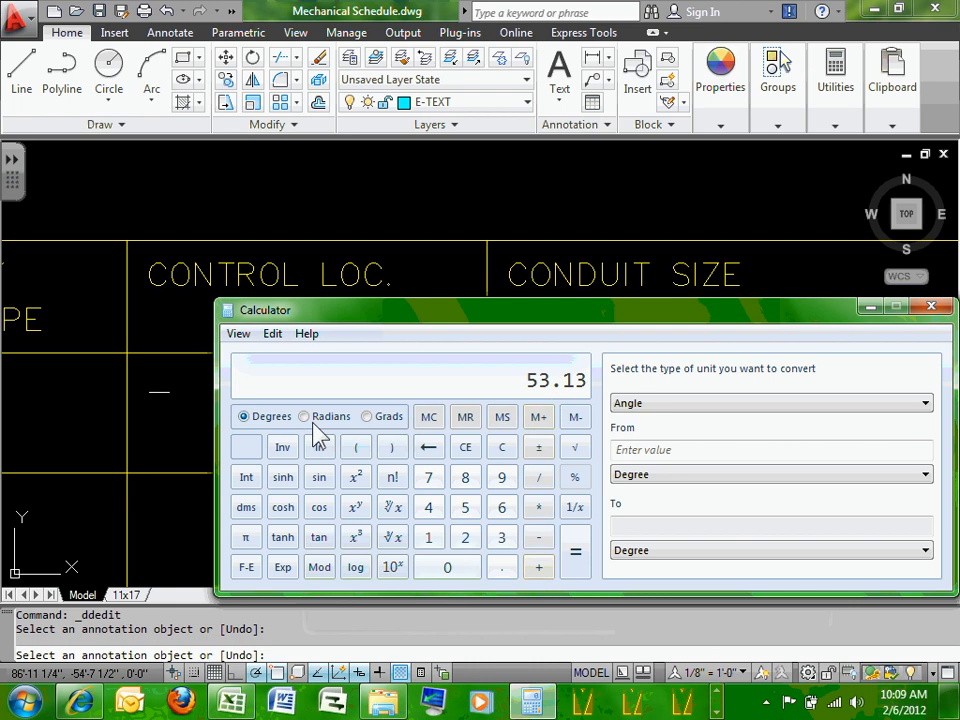
left_click(464, 420)
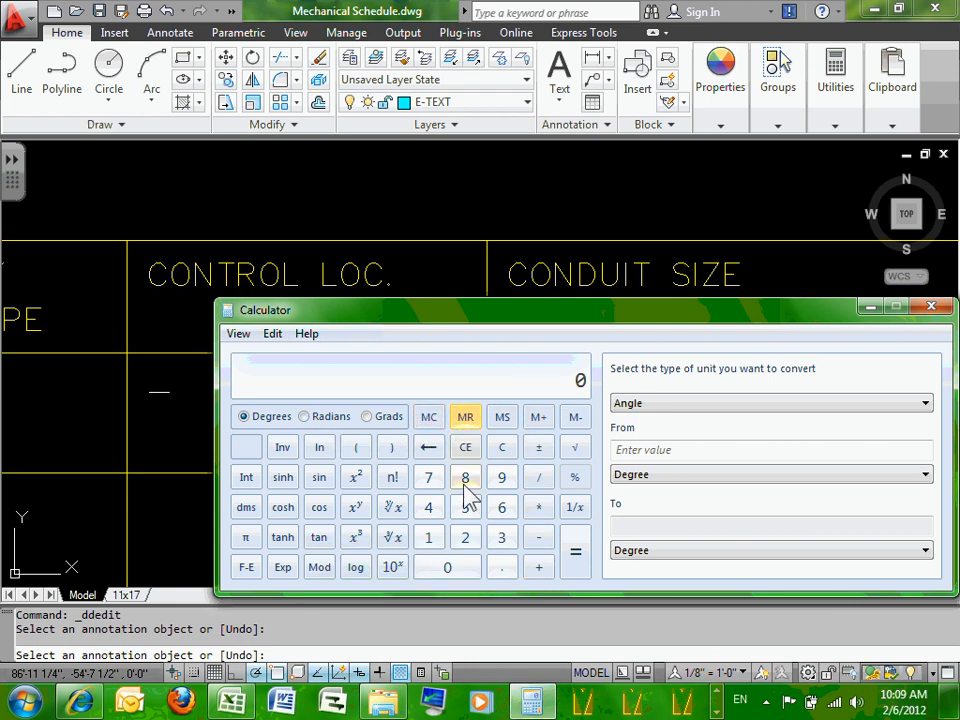
left_click(432, 540)
left_click(500, 570)
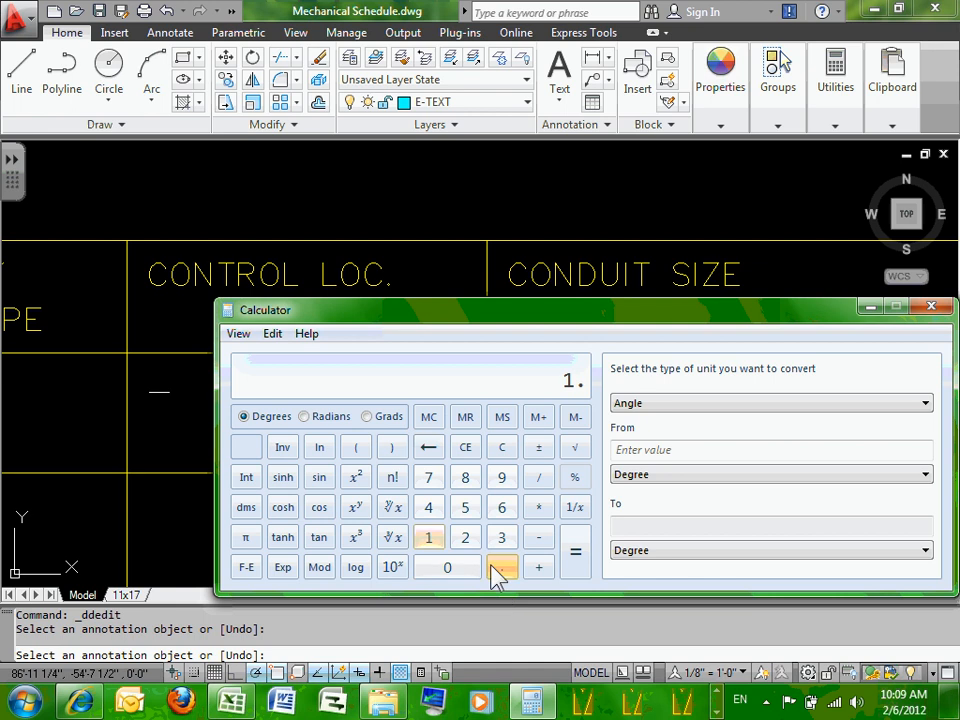
left_click(466, 540)
left_click(466, 510)
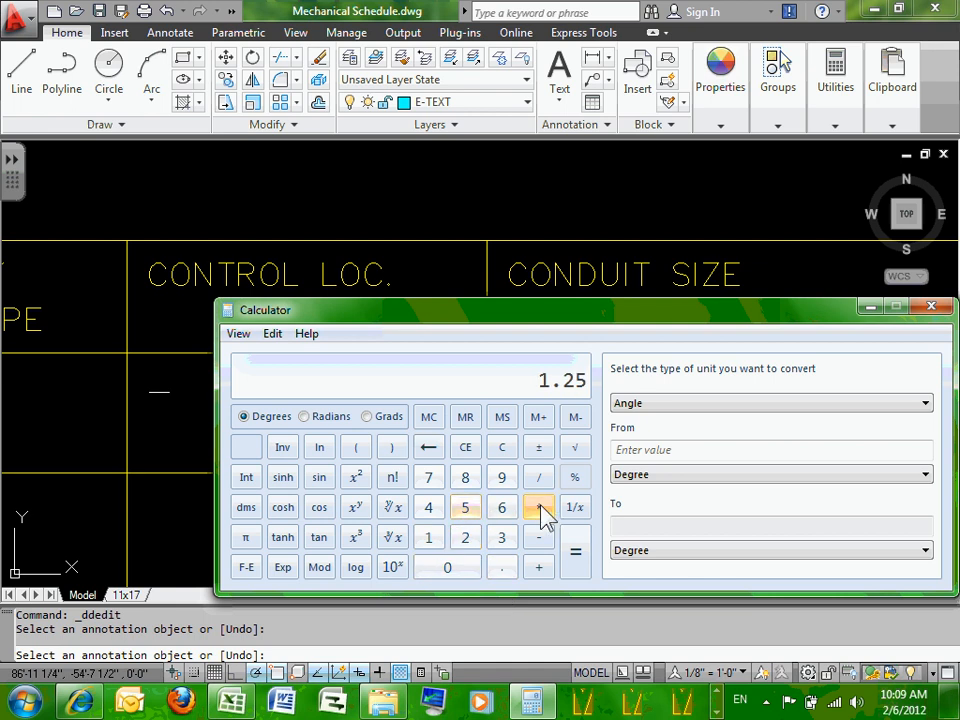
left_click(540, 508)
left_click(430, 508)
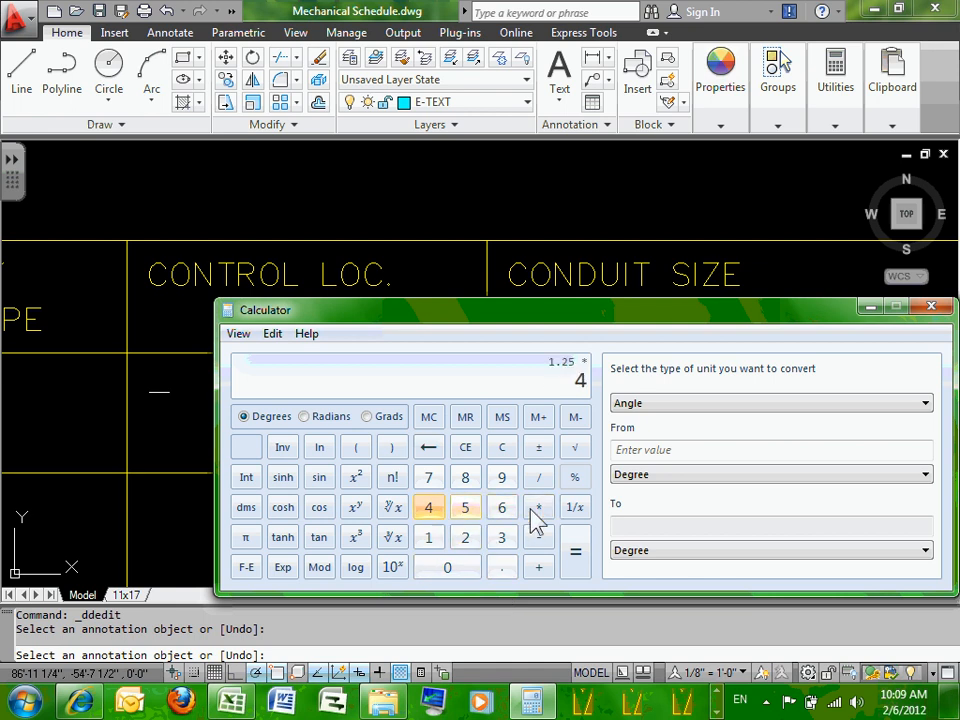
left_click(503, 510)
left_click(500, 570)
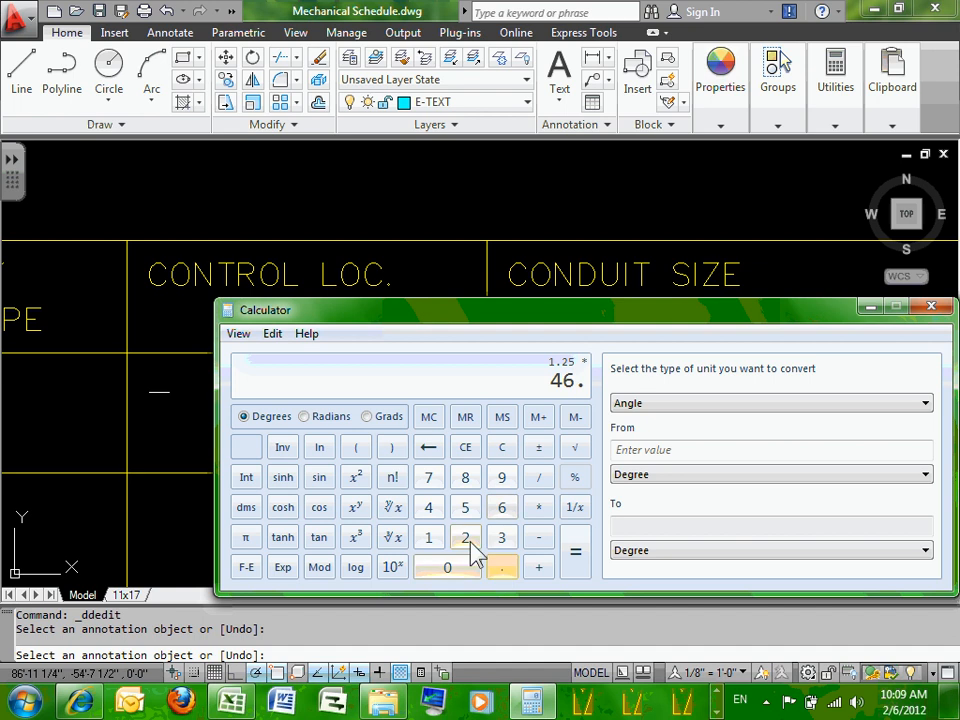
left_click(466, 537)
left_click(577, 560)
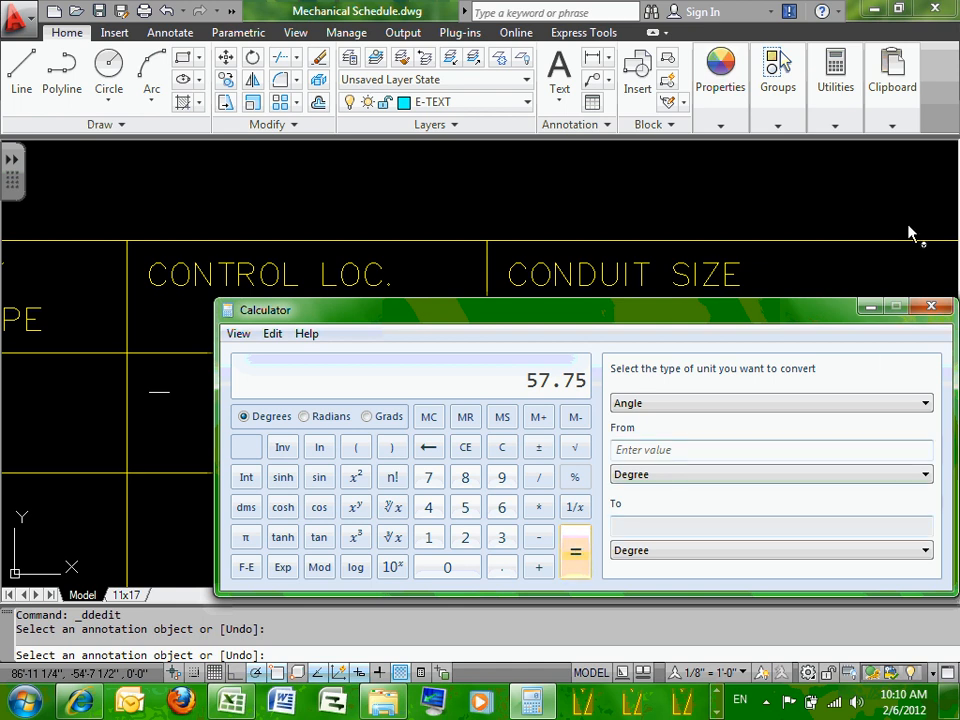
left_click(931, 307)
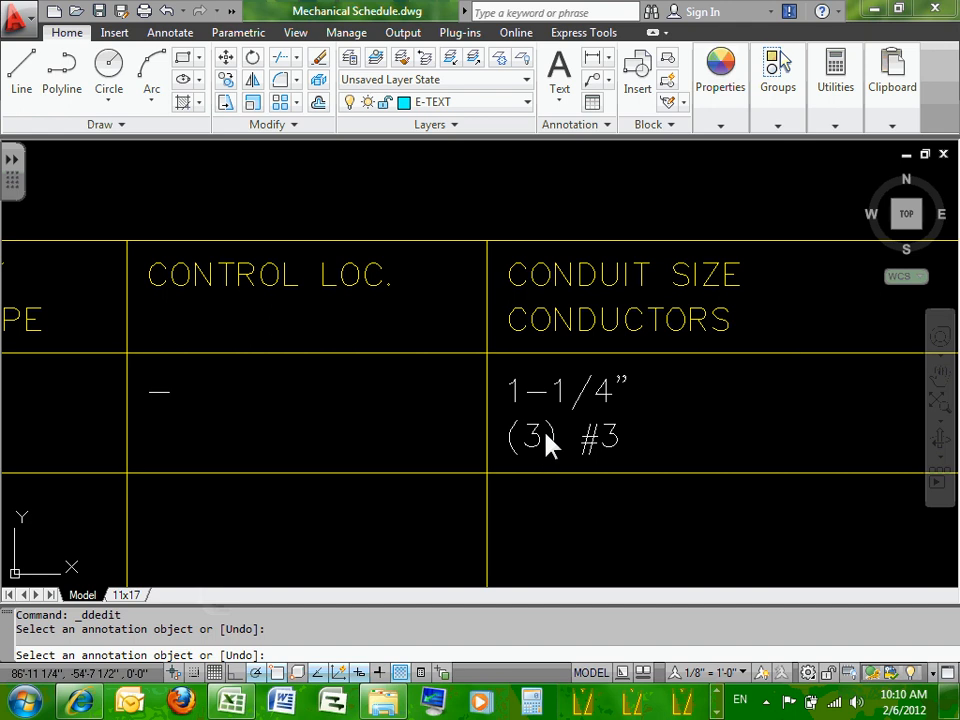
Step: Set the Air Handling Unit's conductors entry to (3) #6
left_click(612, 437)
left_click(612, 437)
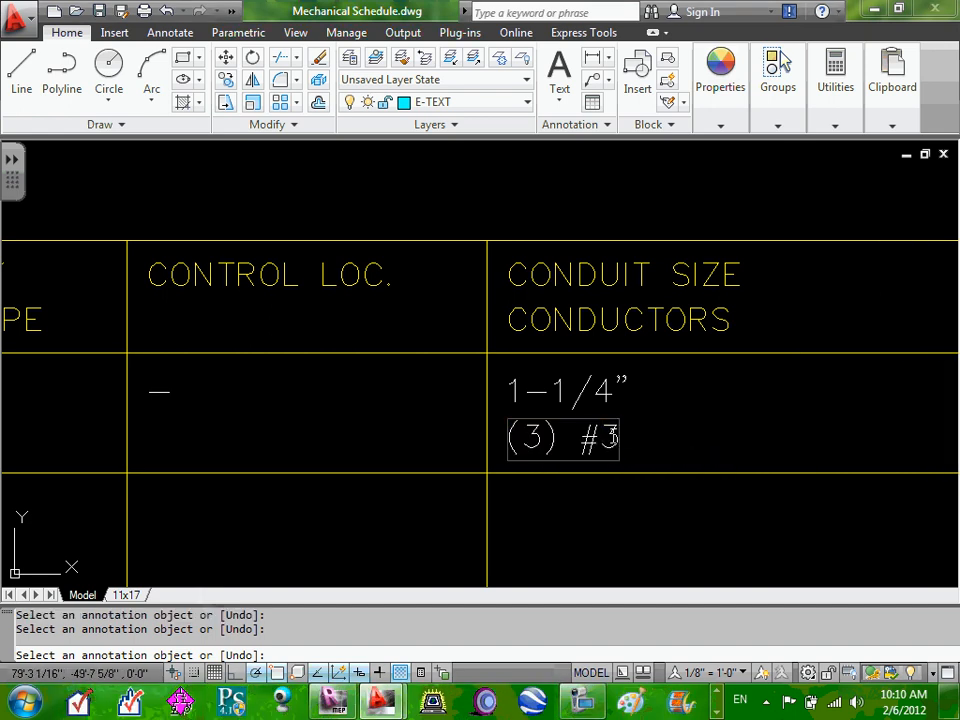
left_click_drag(612, 437, 627, 437)
type("6")
key("Return")
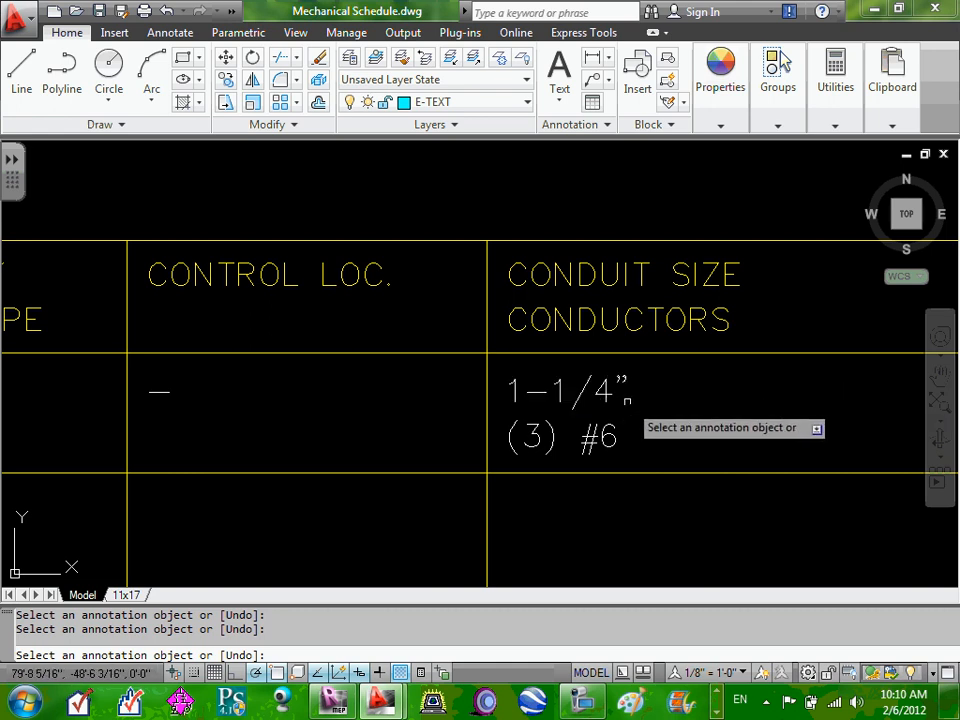
Step: Extend the Air Handling Unit's conductors entry with the wire type so it reads (3) #6 THHN
left_click(612, 440)
left_click(620, 435)
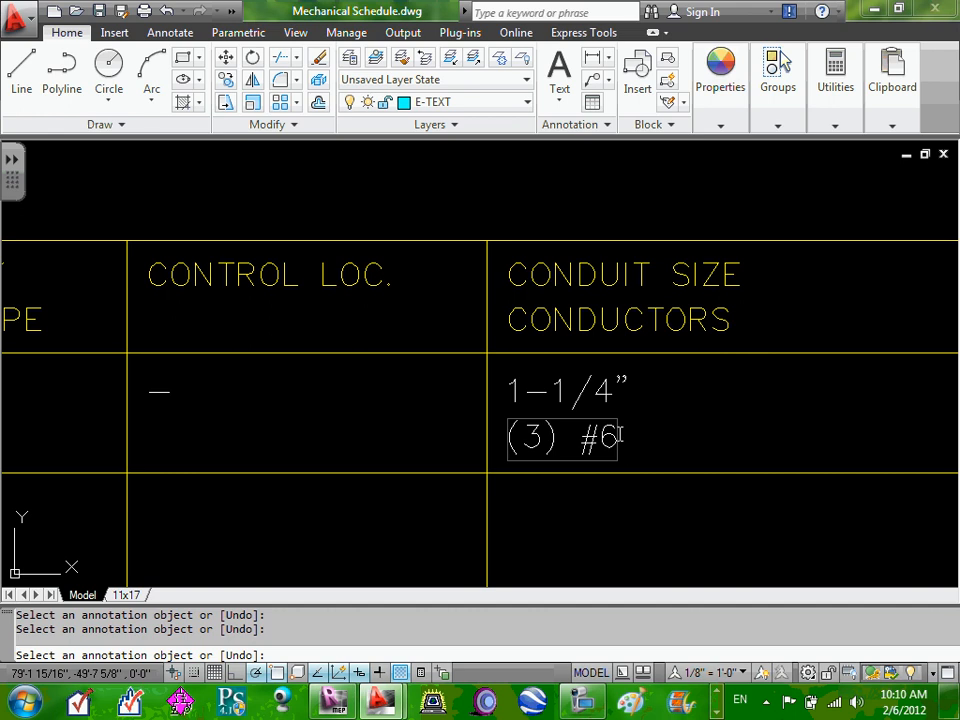
left_click(621, 440)
left_click(617, 446)
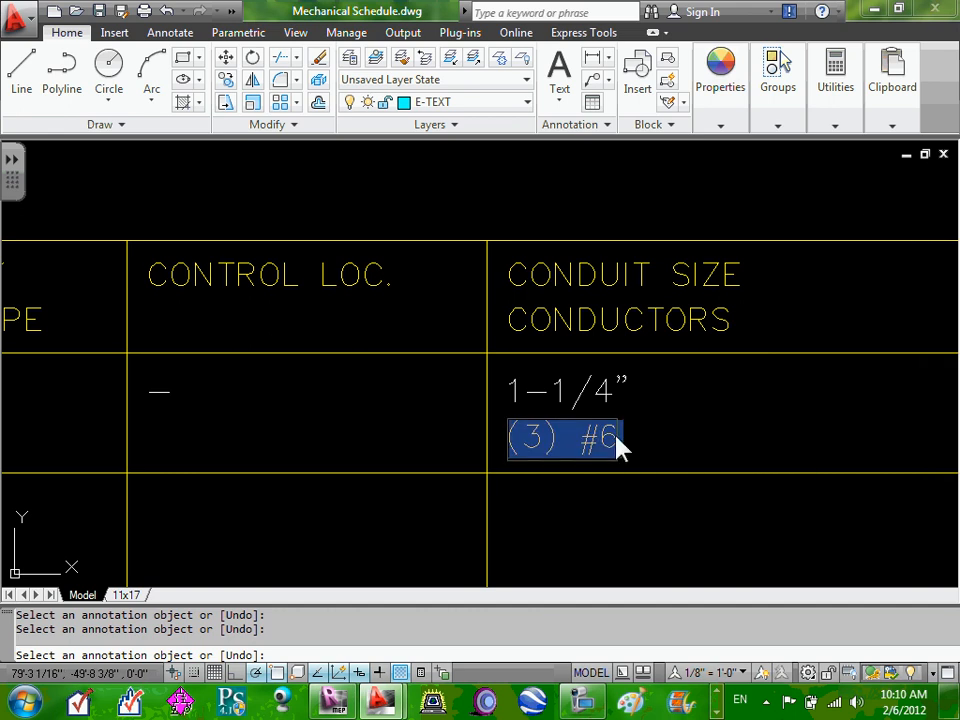
left_click(616, 435)
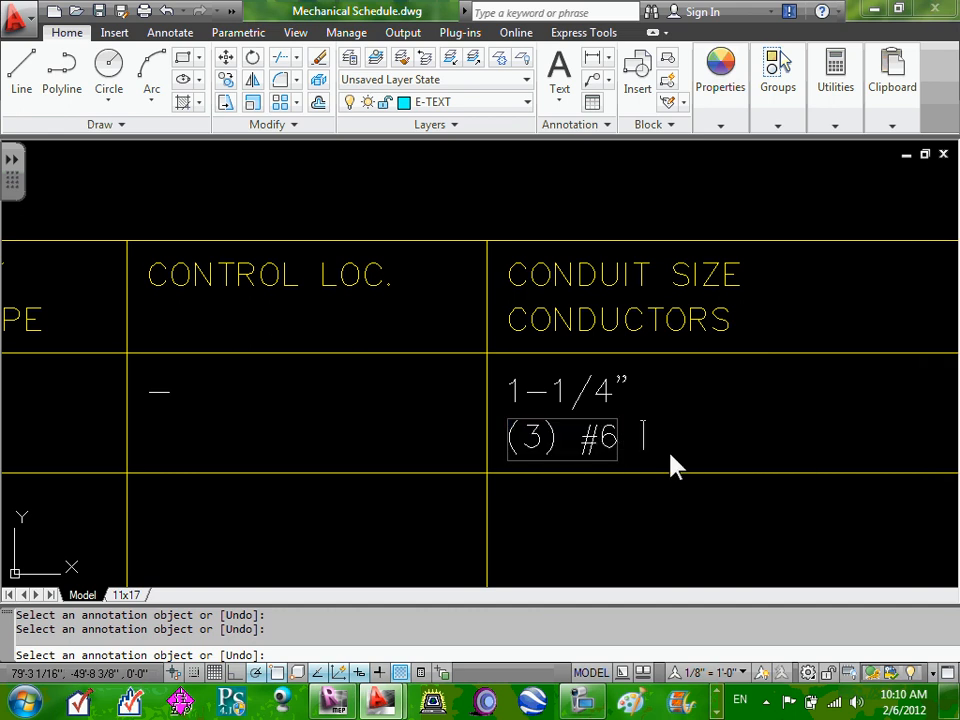
type("THHN")
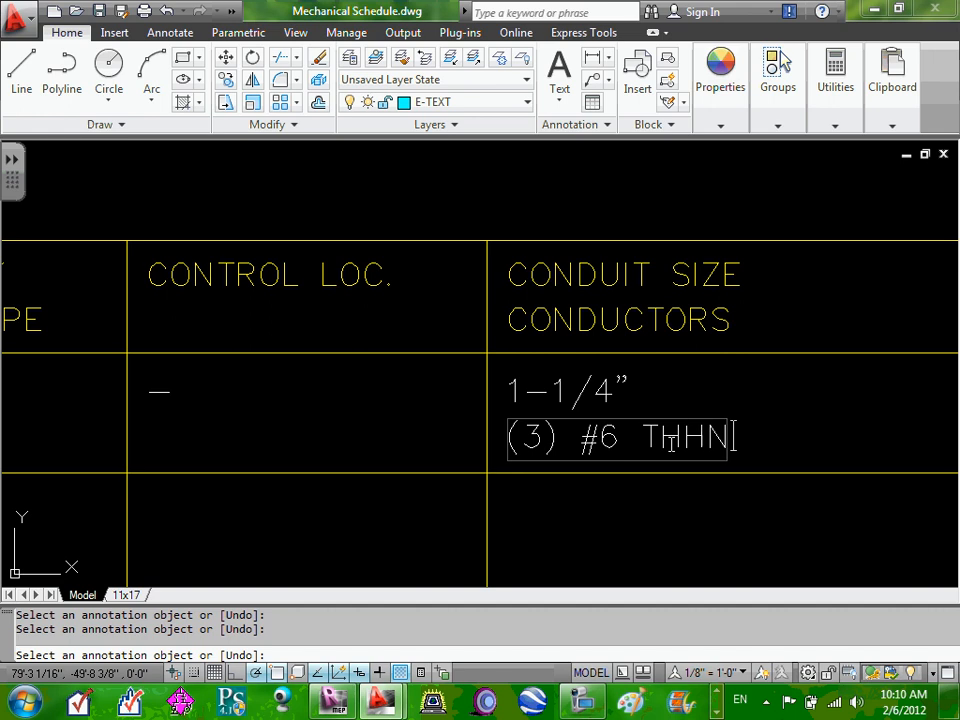
left_click(640, 400)
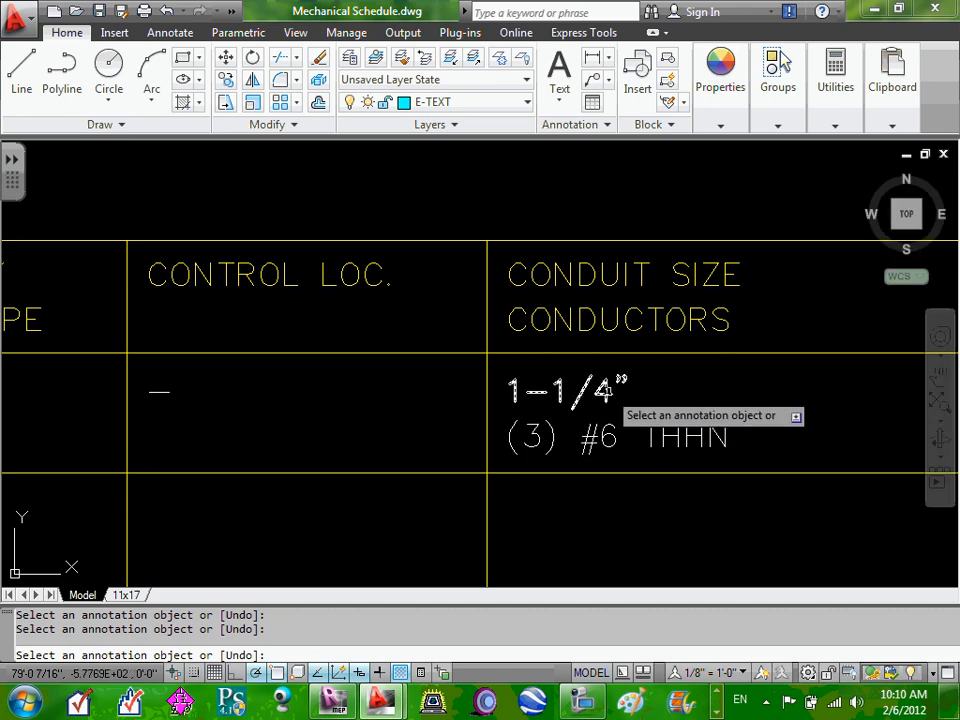
Step: Append EMT to the Air Handling Unit's conduit size entry and select its size value ahead of the inch mark
left_click(612, 398)
double_click(607, 390)
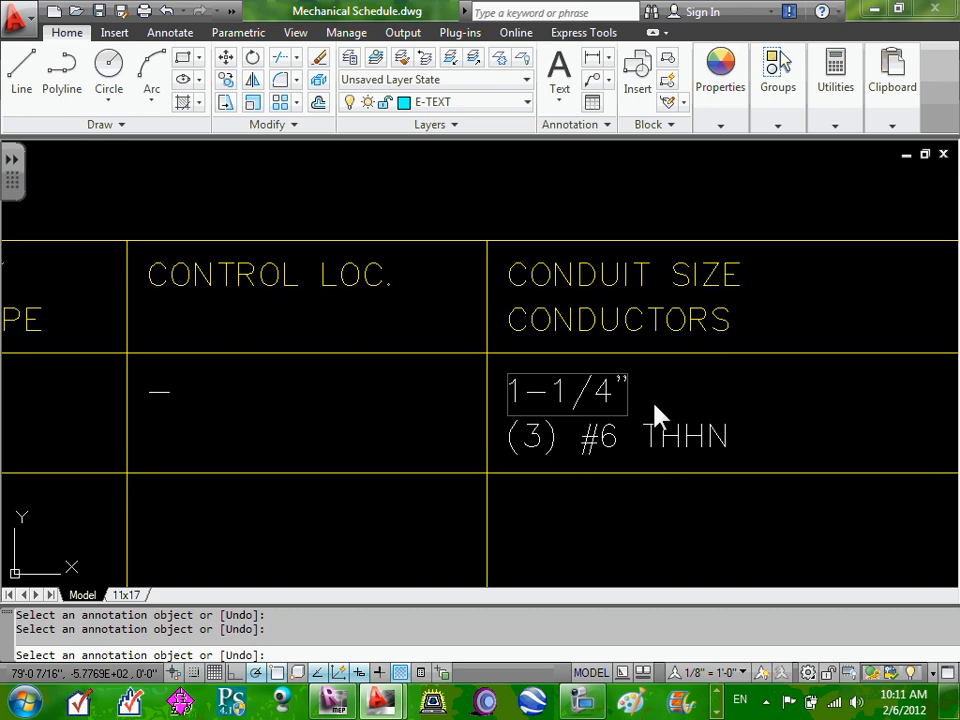
type("EMT")
left_click(612, 390)
left_click_drag(612, 390, 457, 390)
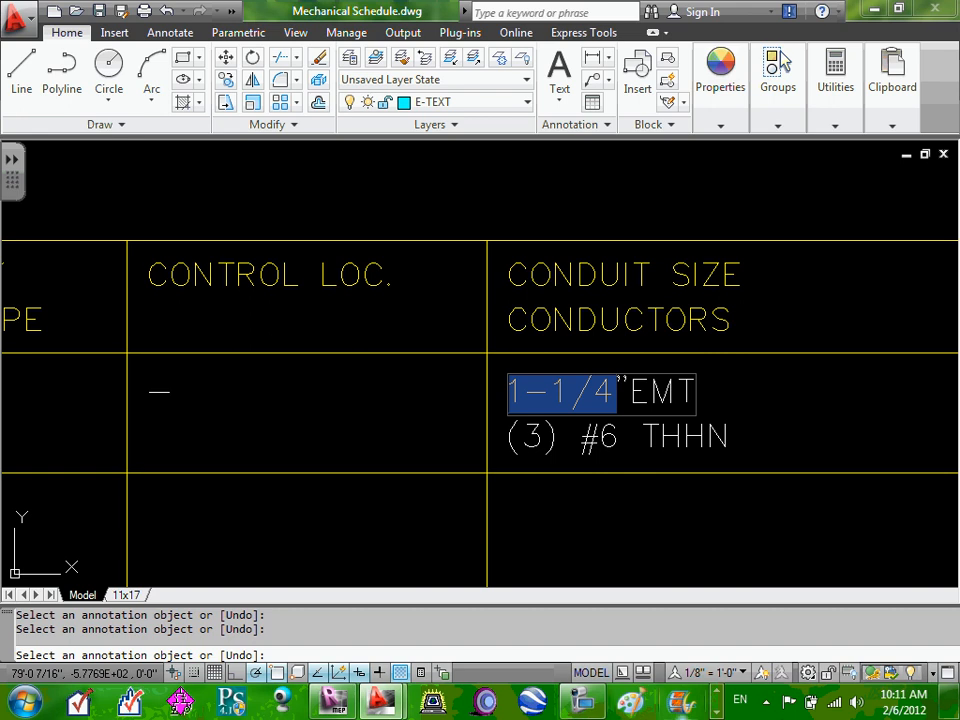
left_click(719, 712)
left_click(718, 693)
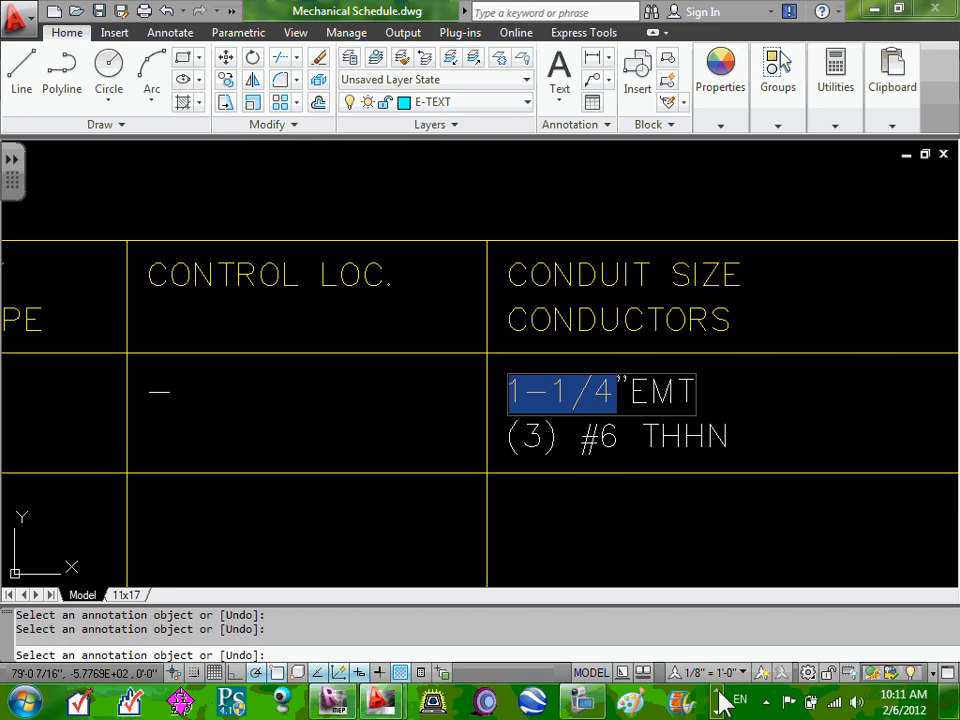
left_click(718, 693)
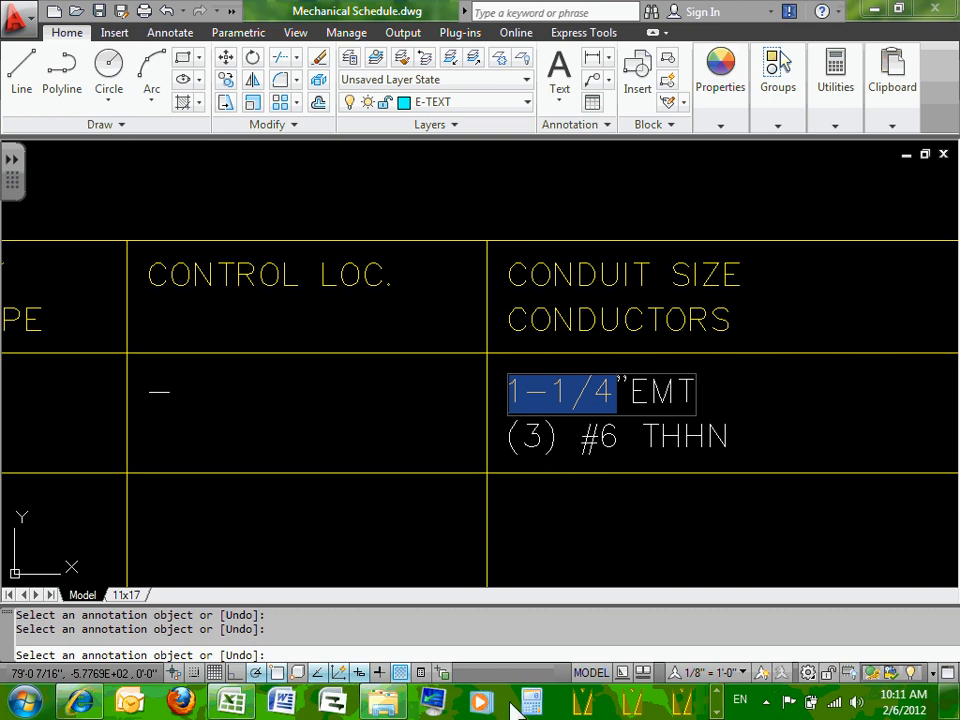
left_click(718, 712)
left_click(717, 712)
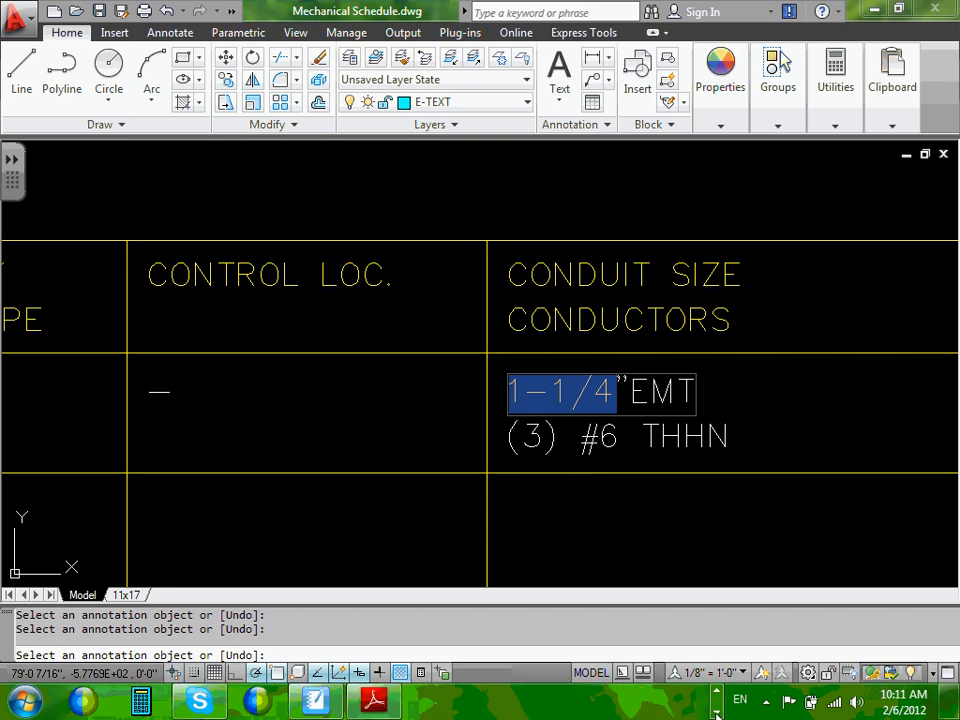
left_click(719, 694)
left_click(718, 694)
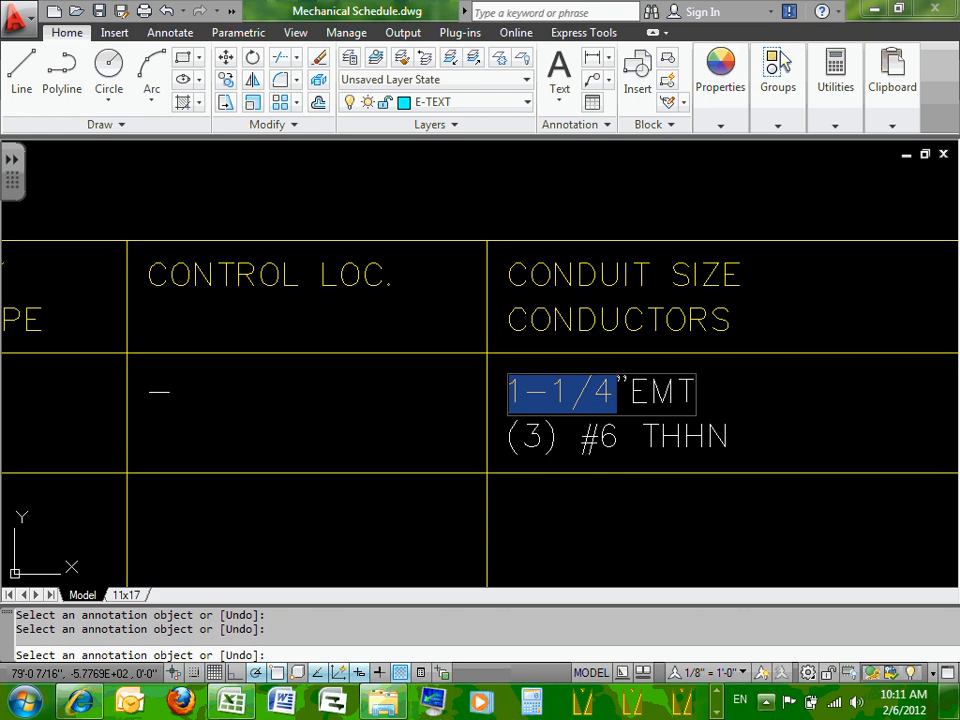
Step: Switch to ElectriCalc Pro, accept its licence agreement, and set the conductor temperature rating to 75°
left_click(719, 712)
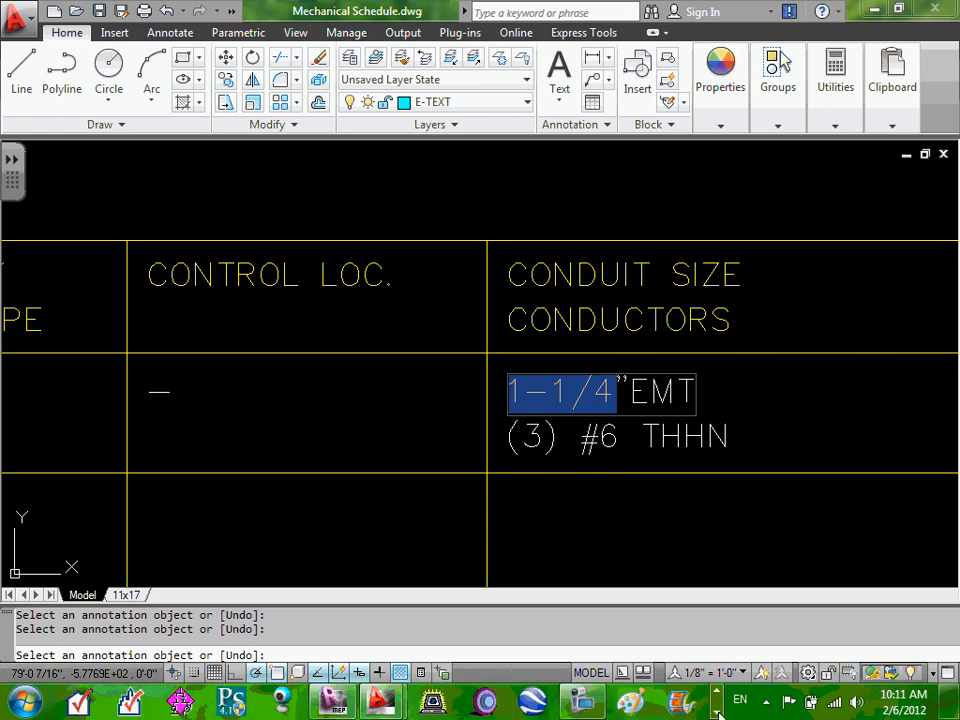
left_click(719, 712)
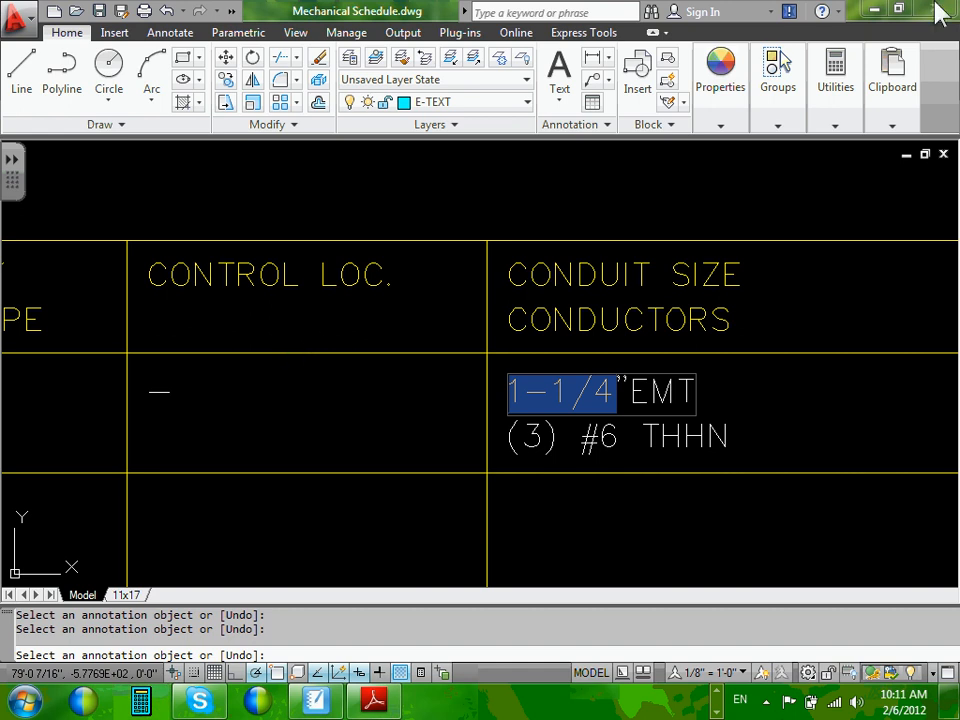
left_click(874, 9)
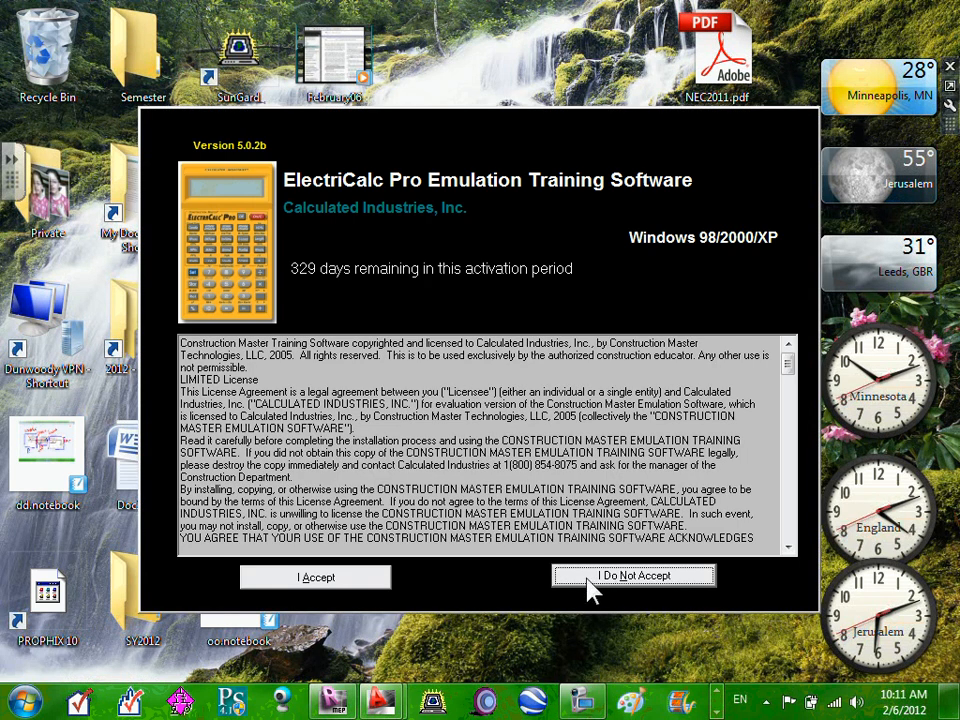
left_click(322, 580)
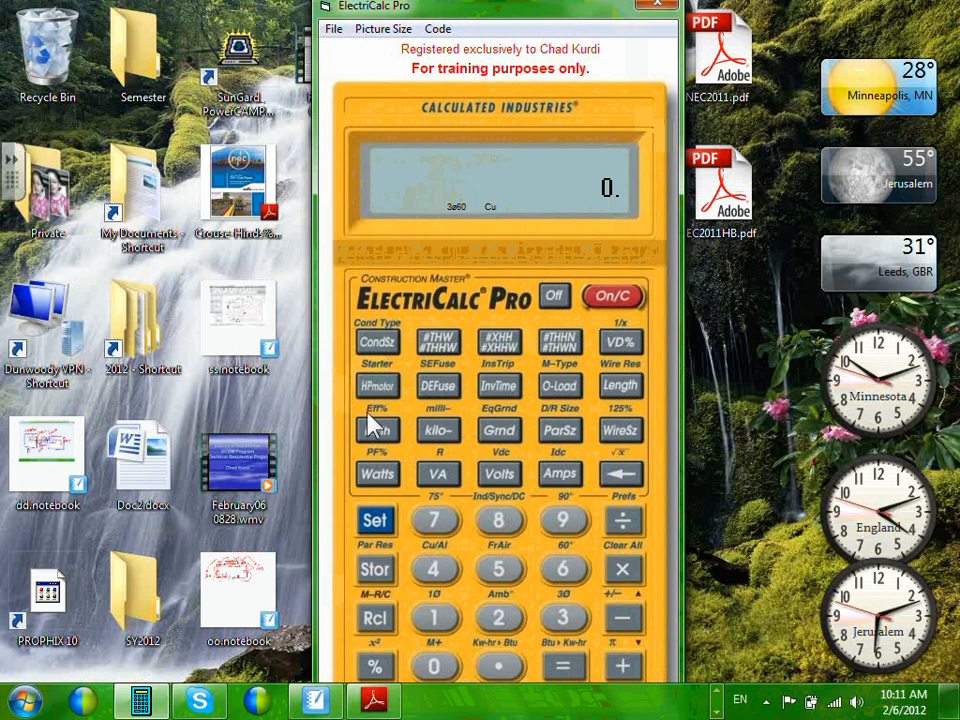
left_click(376, 525)
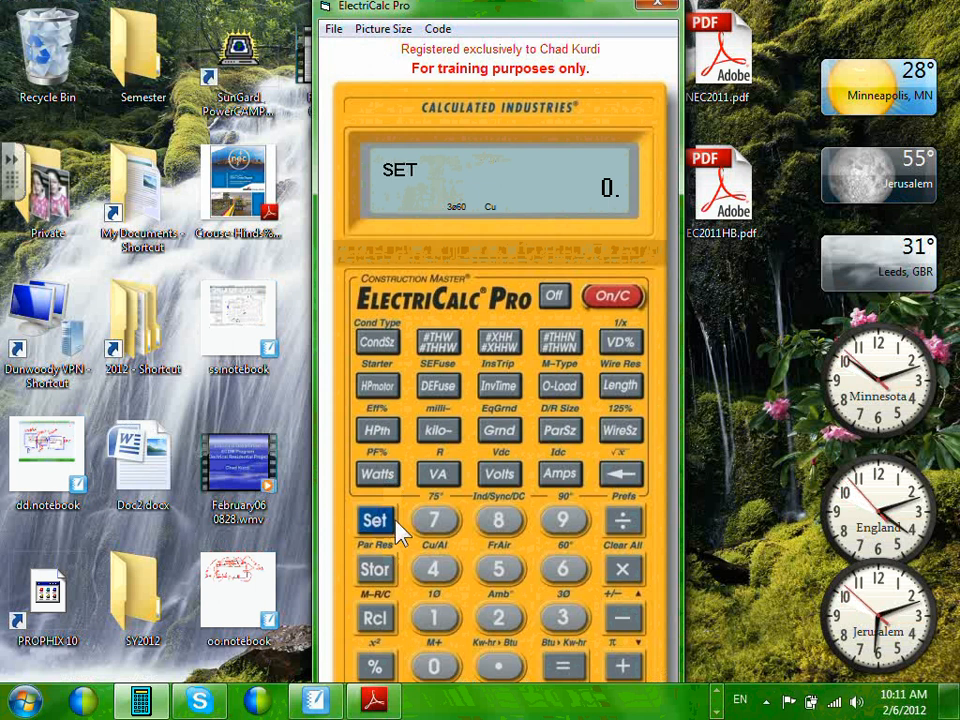
left_click(429, 525)
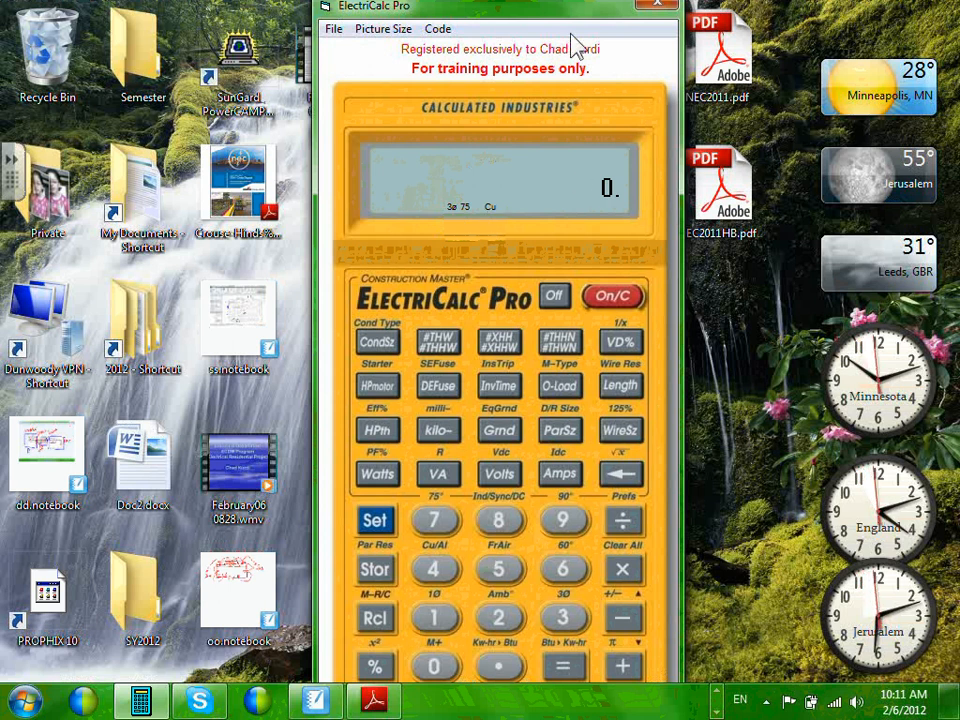
Step: Calculate the EMT conduit size for three 6 AWG copper THHN conductors
left_click(569, 624)
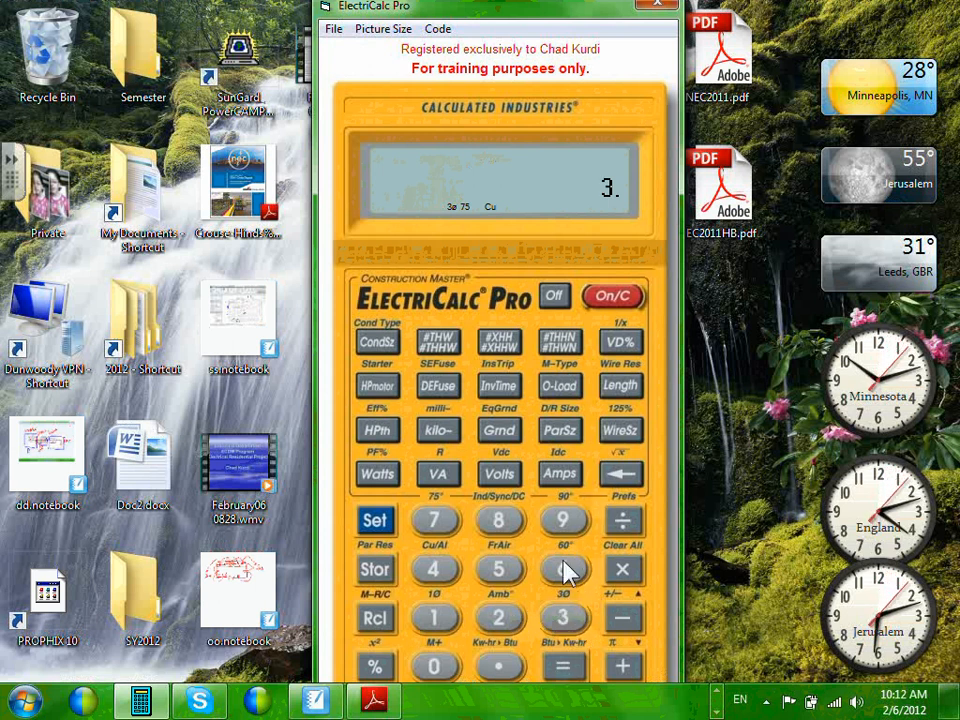
left_click(612, 298)
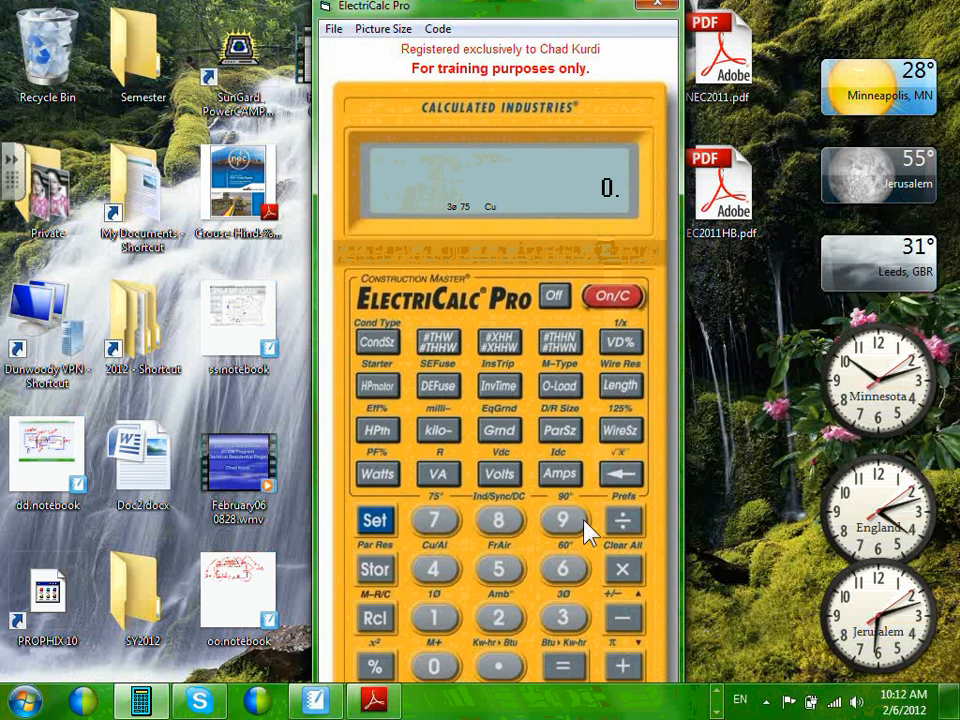
left_click(571, 575)
left_click(619, 435)
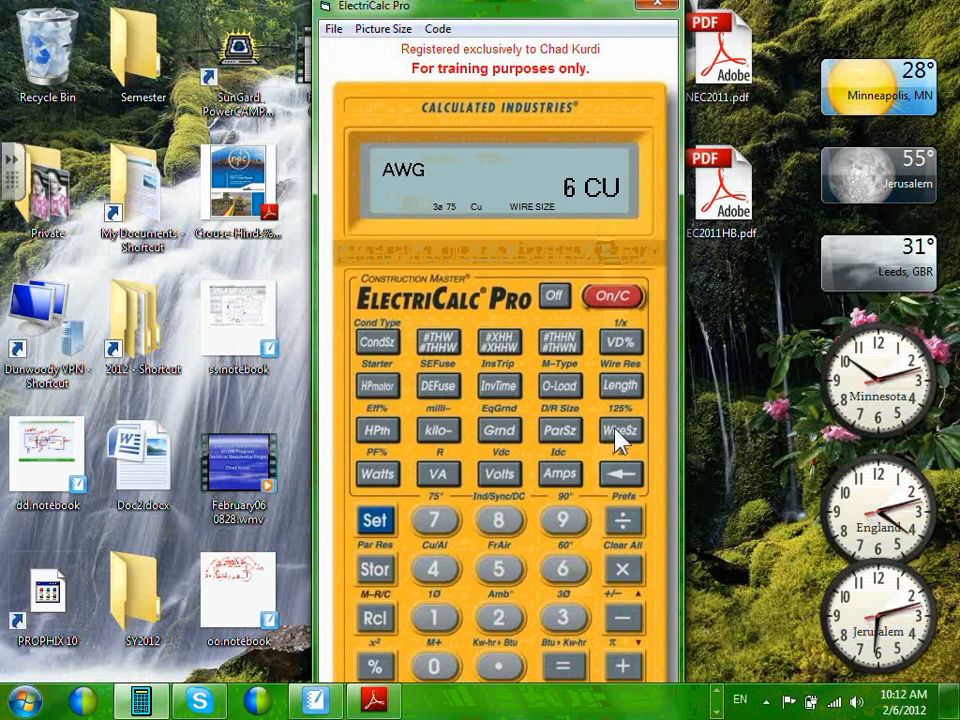
left_click(563, 618)
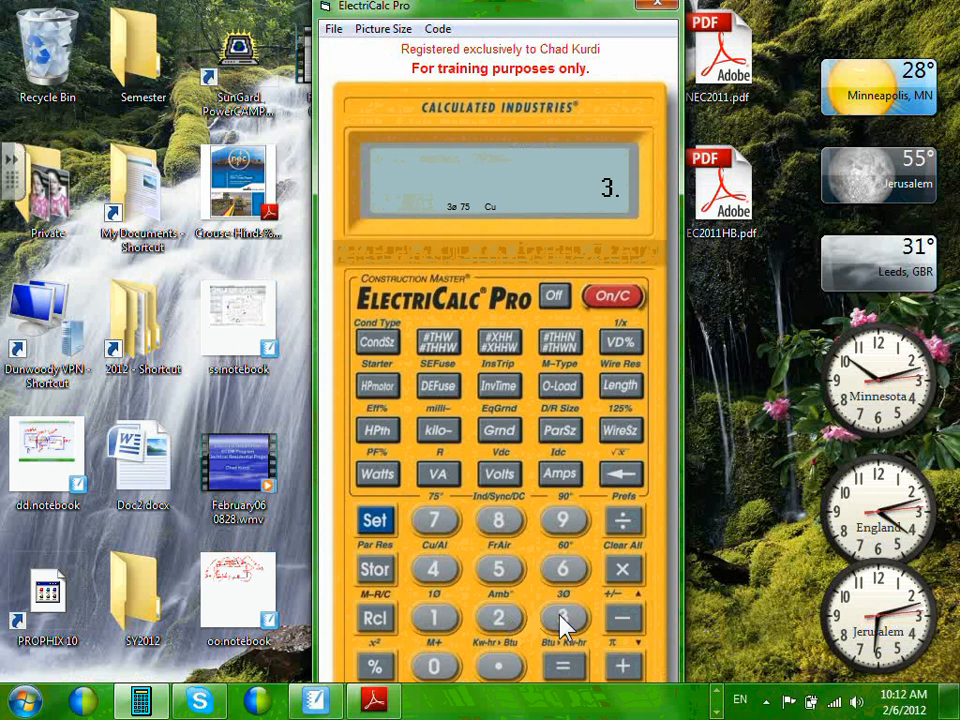
left_click(560, 342)
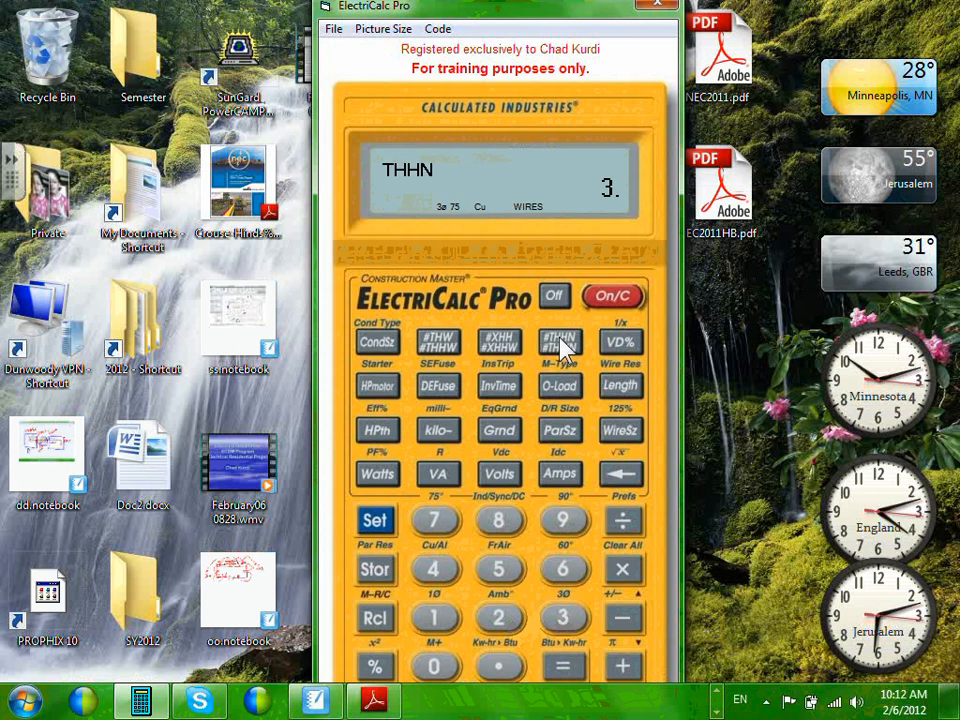
left_click(375, 345)
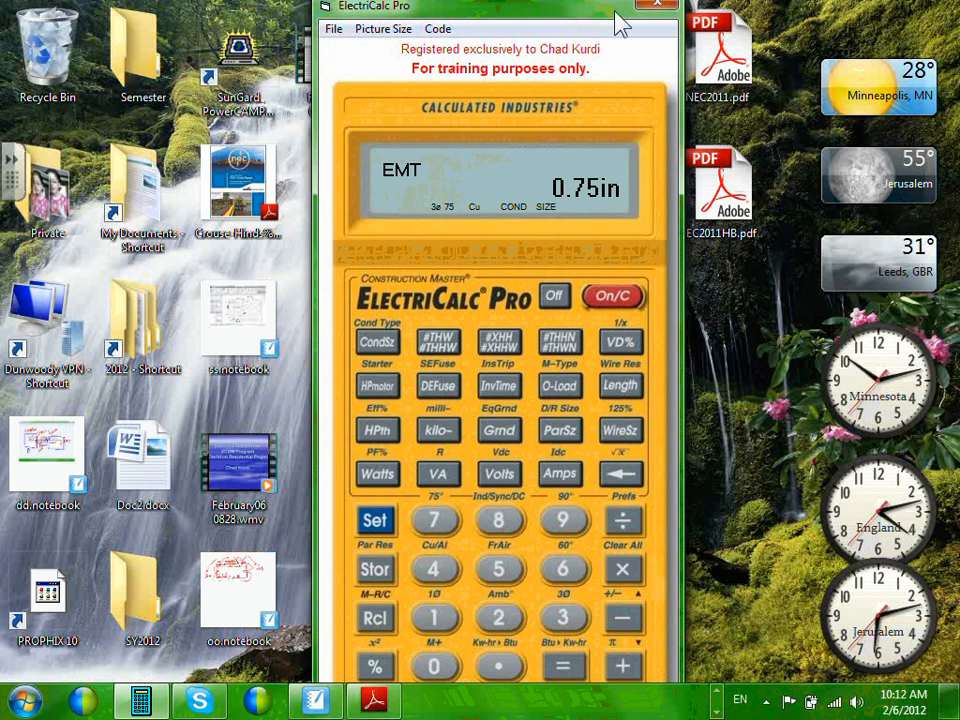
Step: Switch back to Mechanical Schedule.dwg and change the Air Handling Unit's conduit size entry to 3/4"EMT
left_click(716, 706)
left_click(716, 706)
left_click(716, 711)
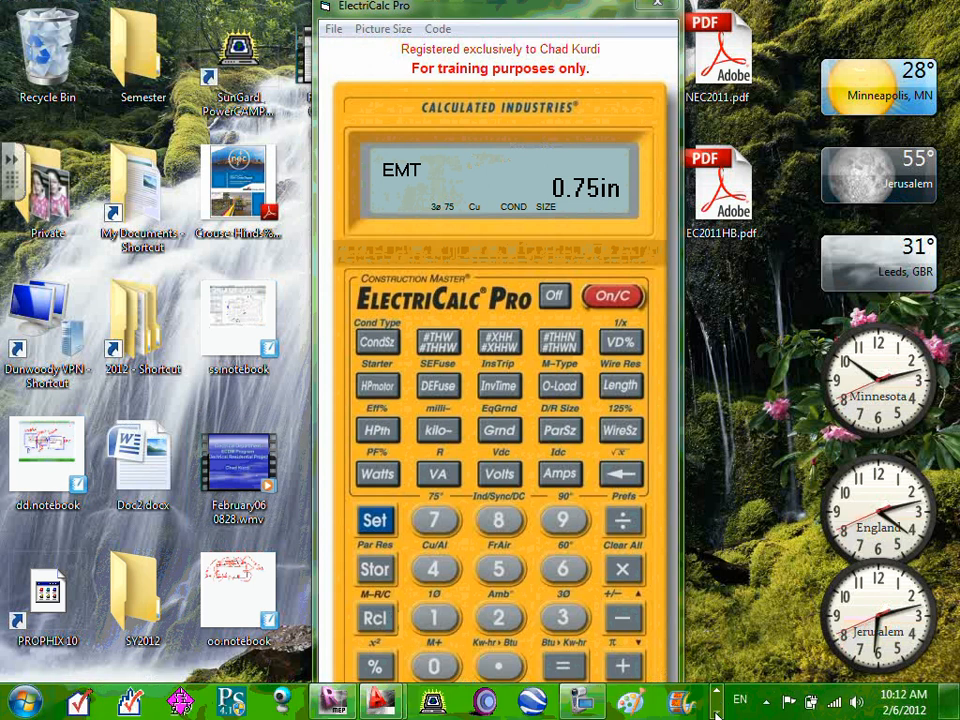
mouse_move(381, 700)
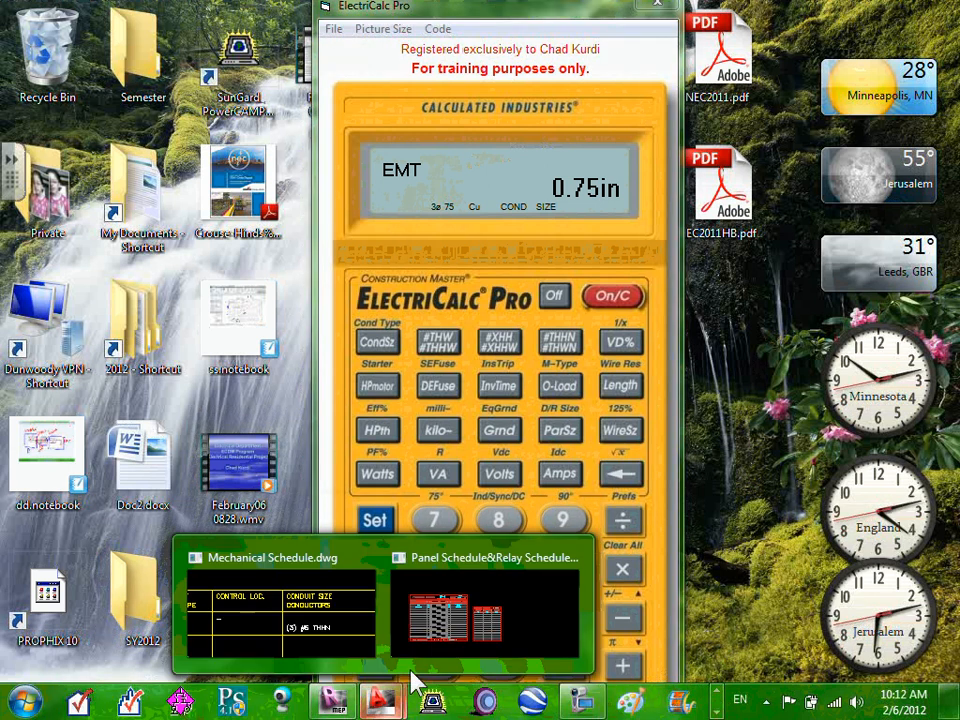
left_click(310, 651)
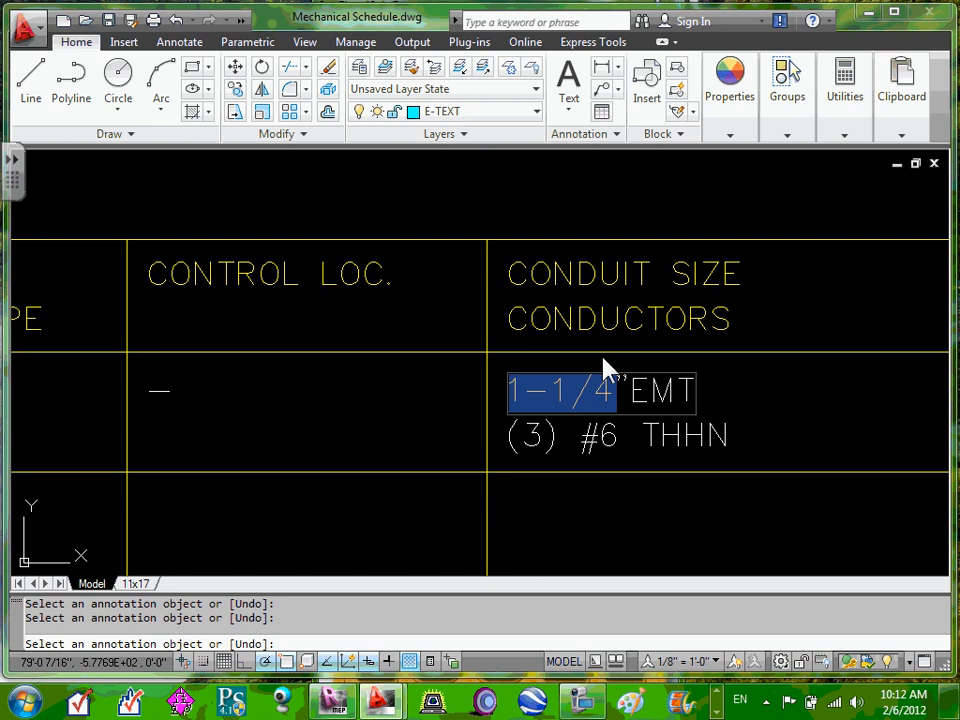
left_click(561, 391)
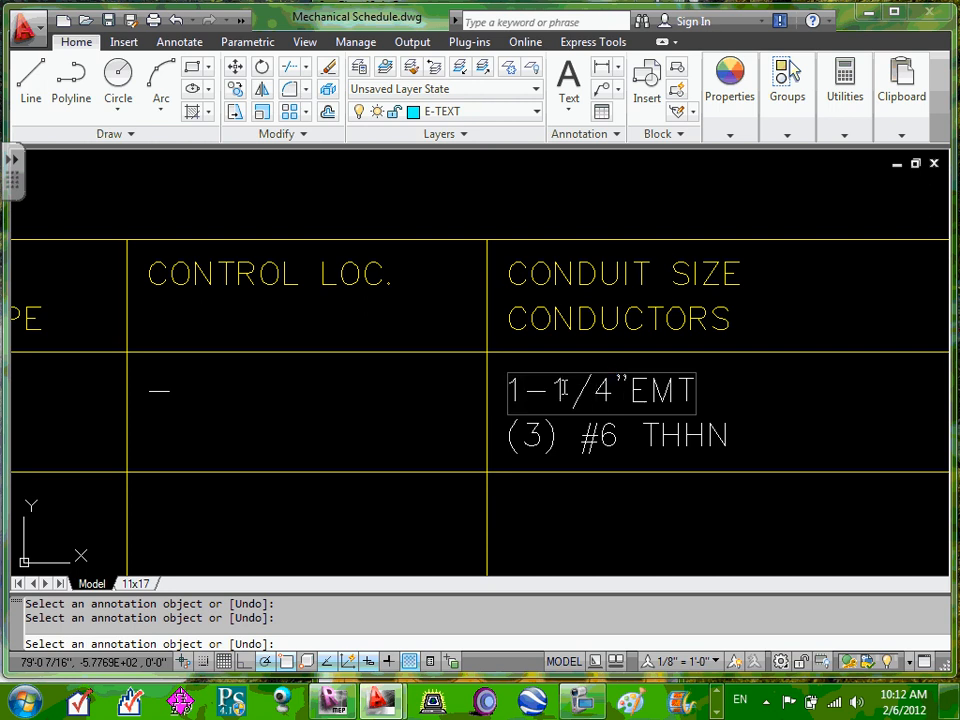
left_click_drag(561, 391, 503, 384)
type("3")
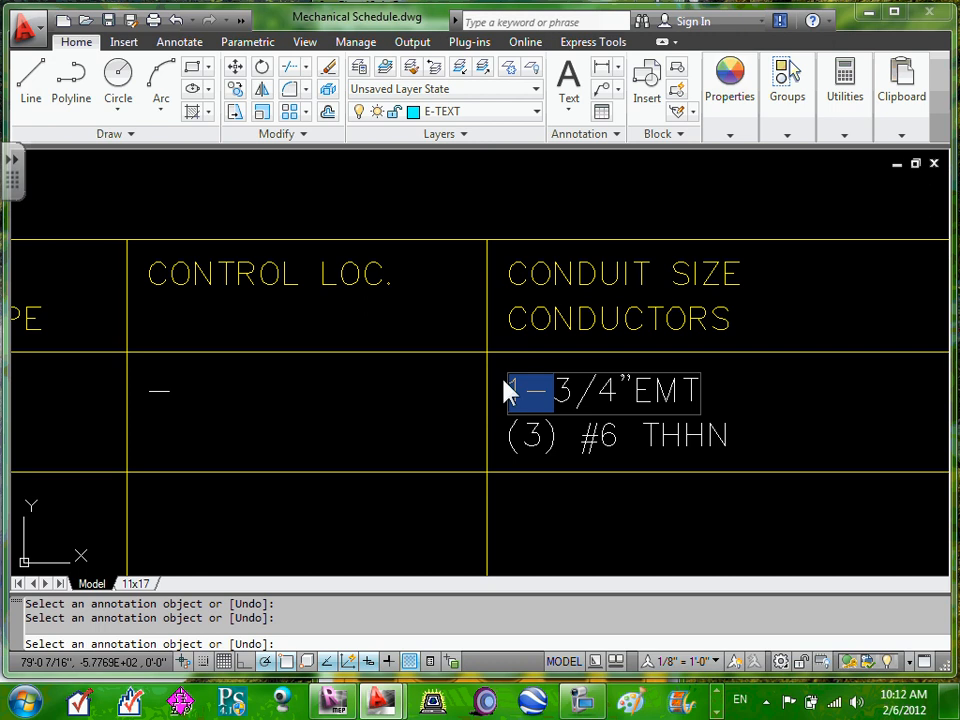
key("BackSpace")
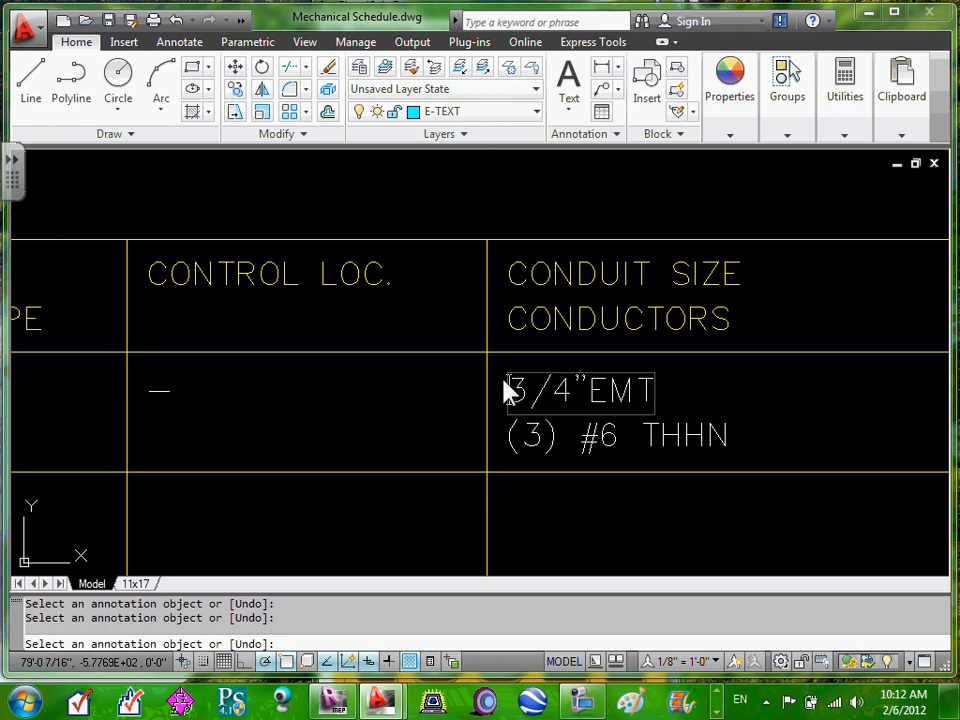
left_click(765, 400)
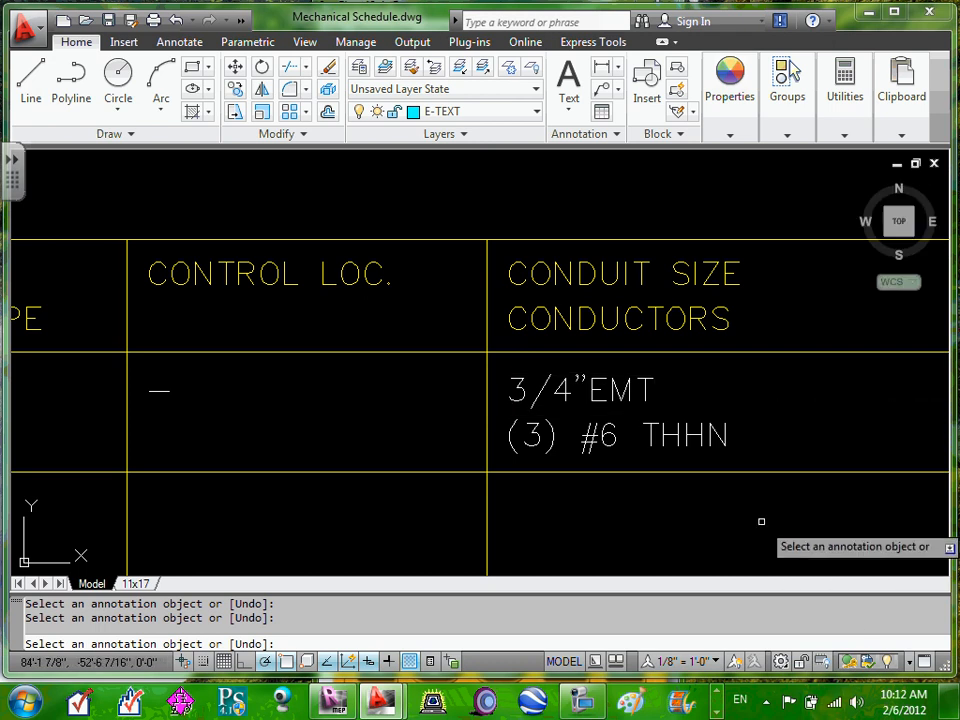
key("Escape")
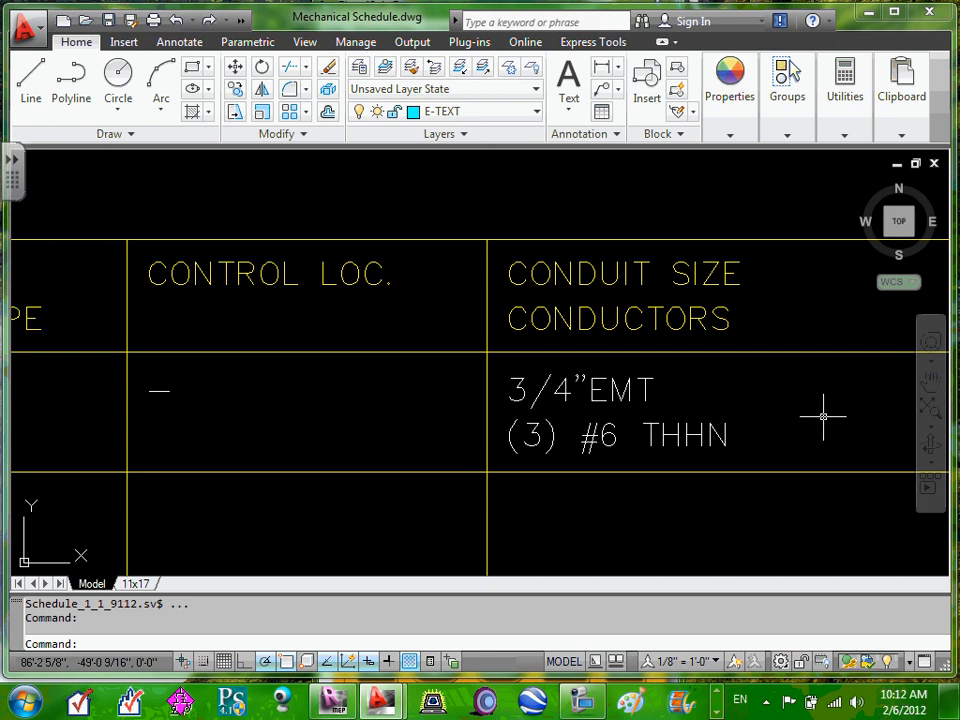
Step: Set the Air Handling Unit's panel name to MP and its circuit number to 1,3,5
mouse_move(763, 423)
middle_mouse_down()
mouse_move(677, 437)
mouse_move(465, 439)
mouse_move(272, 414)
middle_mouse_up()
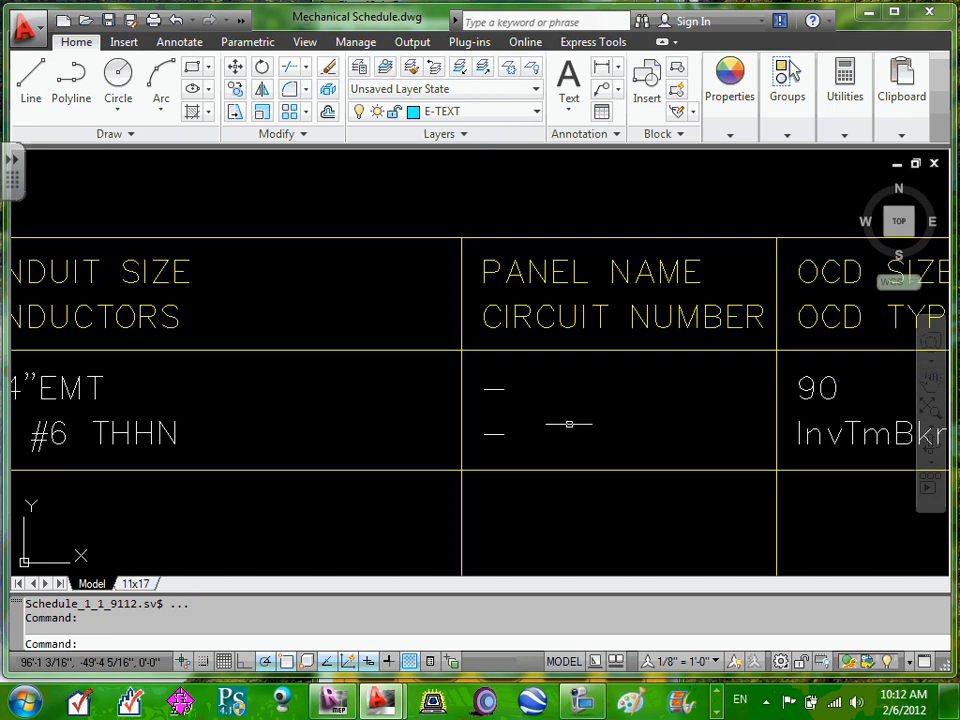
middle_click_drag(568, 422, 549, 424)
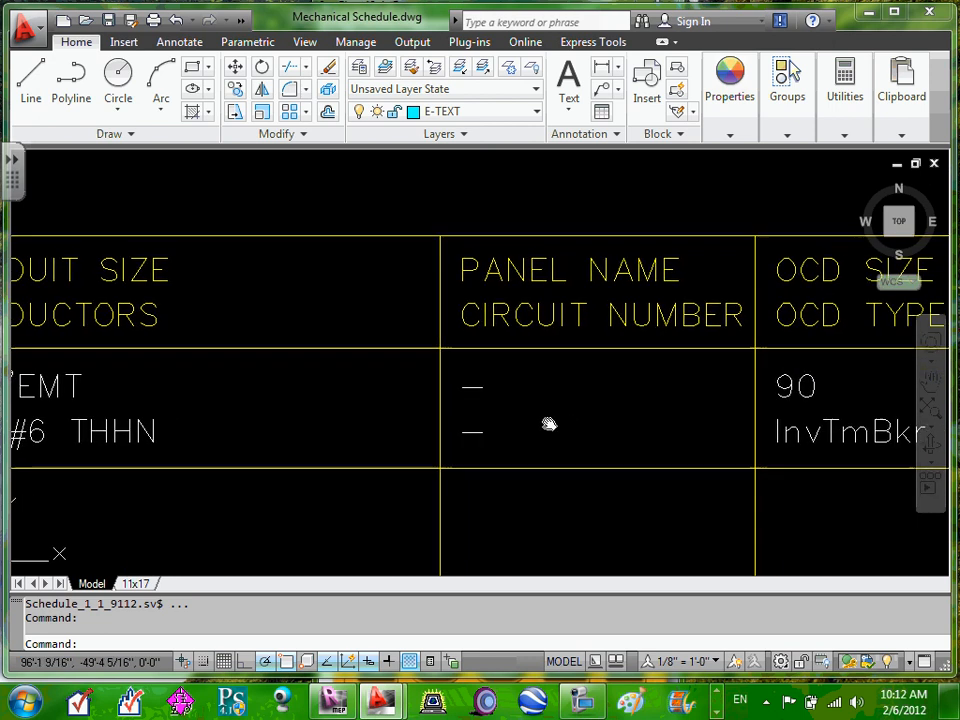
double_click(473, 388)
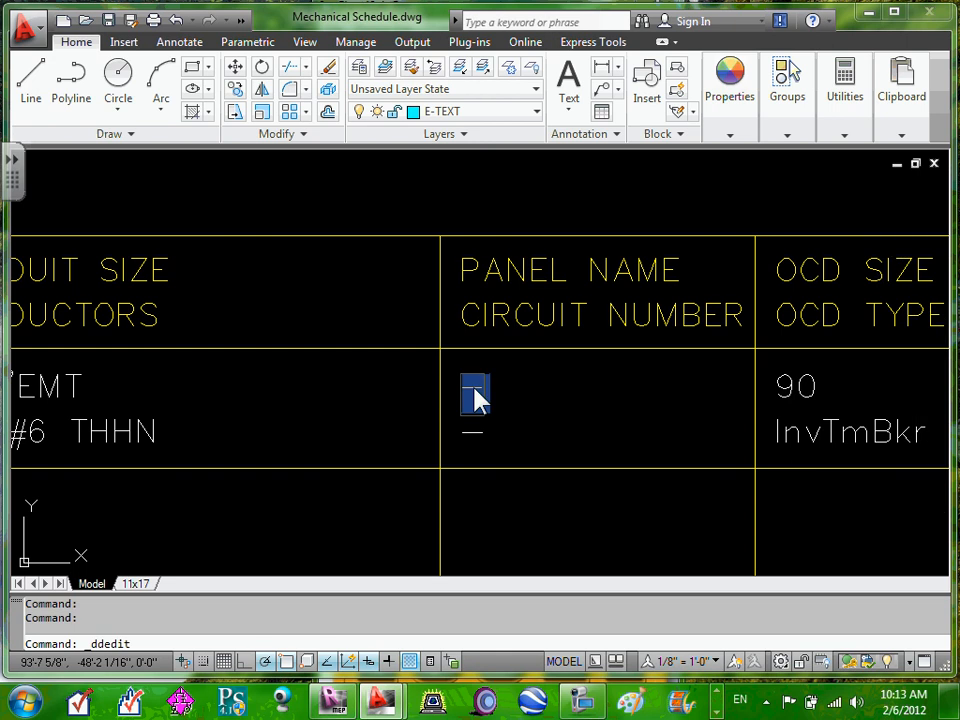
type("MP")
key("Return")
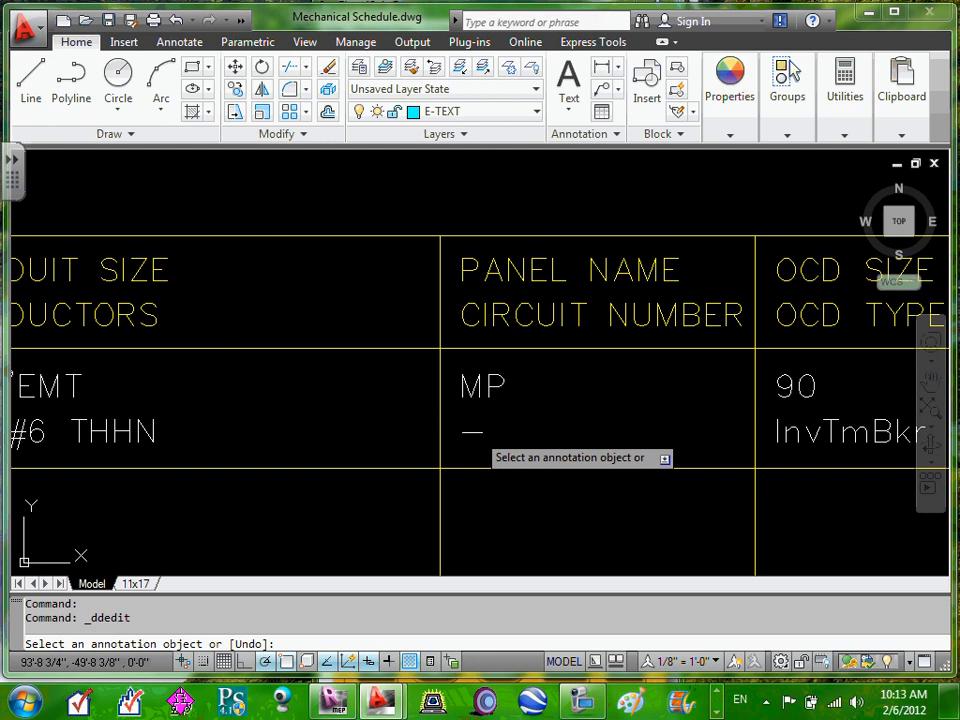
left_click(476, 441)
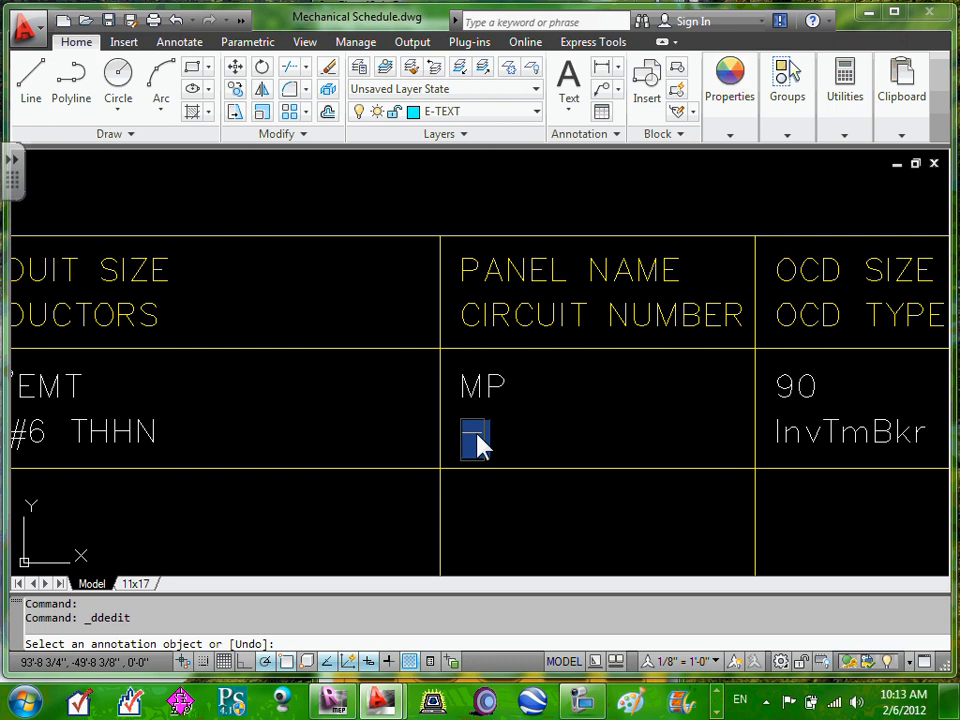
type("1,3,5")
left_click(625, 388)
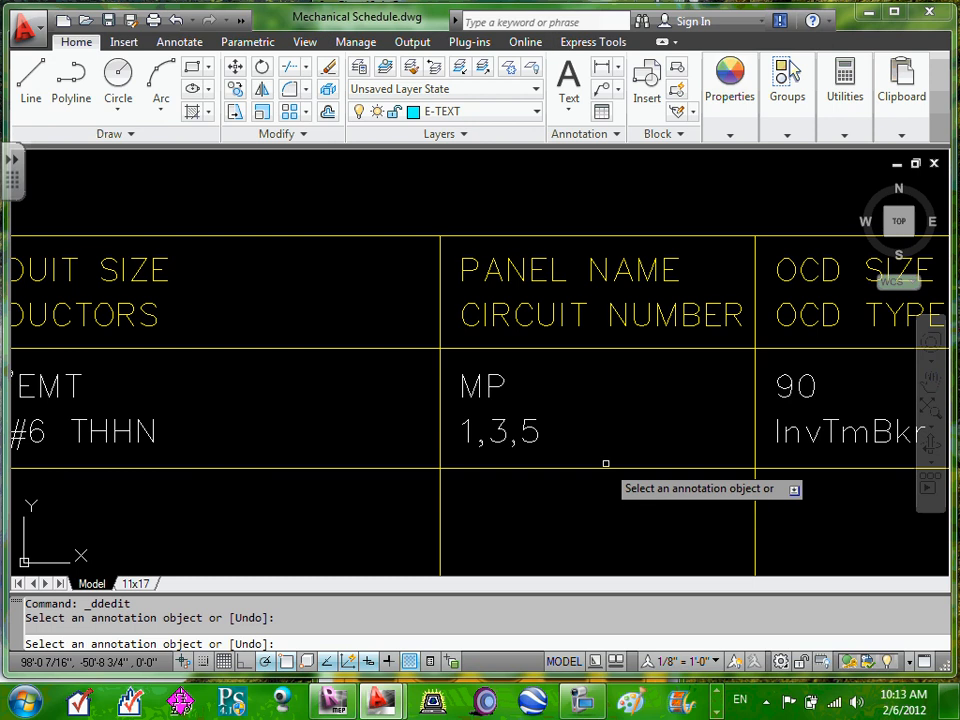
Step: Bring the Air Handling Unit's OCD entries into view and open the Windows Calculator
mouse_move(619, 428)
middle_mouse_down()
mouse_move(412, 417)
mouse_move(611, 418)
mouse_move(660, 435)
mouse_move(298, 408)
mouse_move(268, 414)
mouse_move(255, 429)
middle_mouse_up()
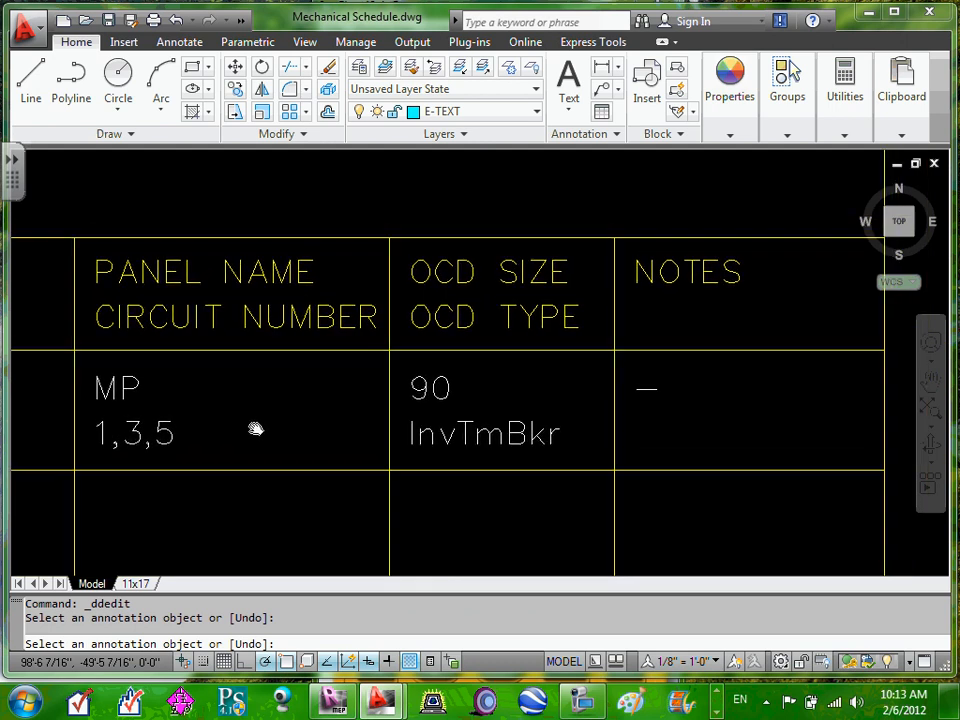
scroll(255, 429, "up", 2)
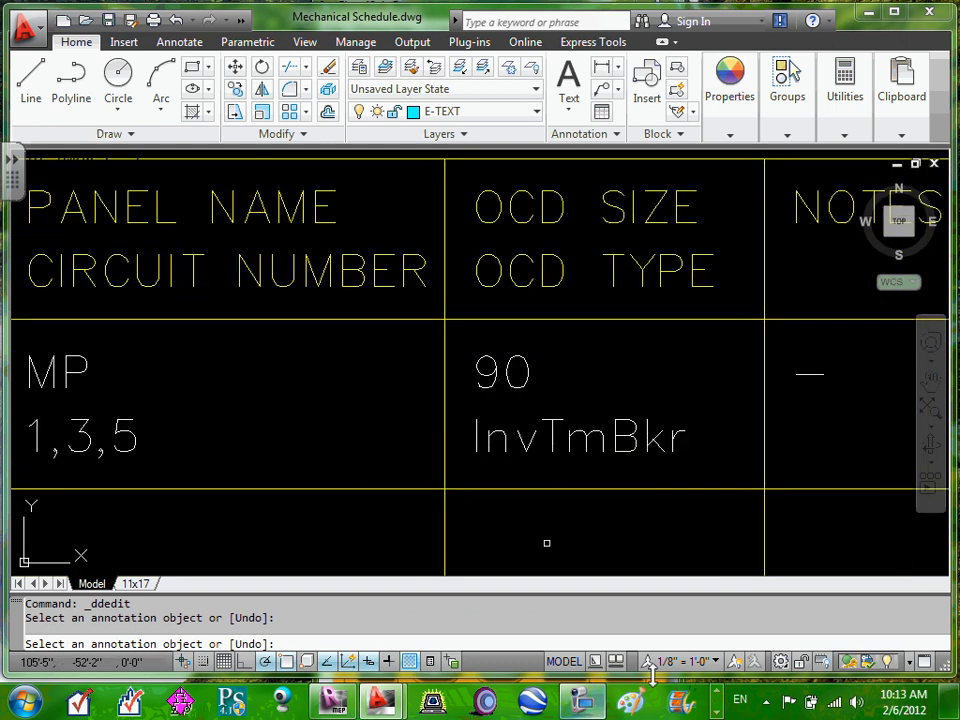
left_click(716, 694)
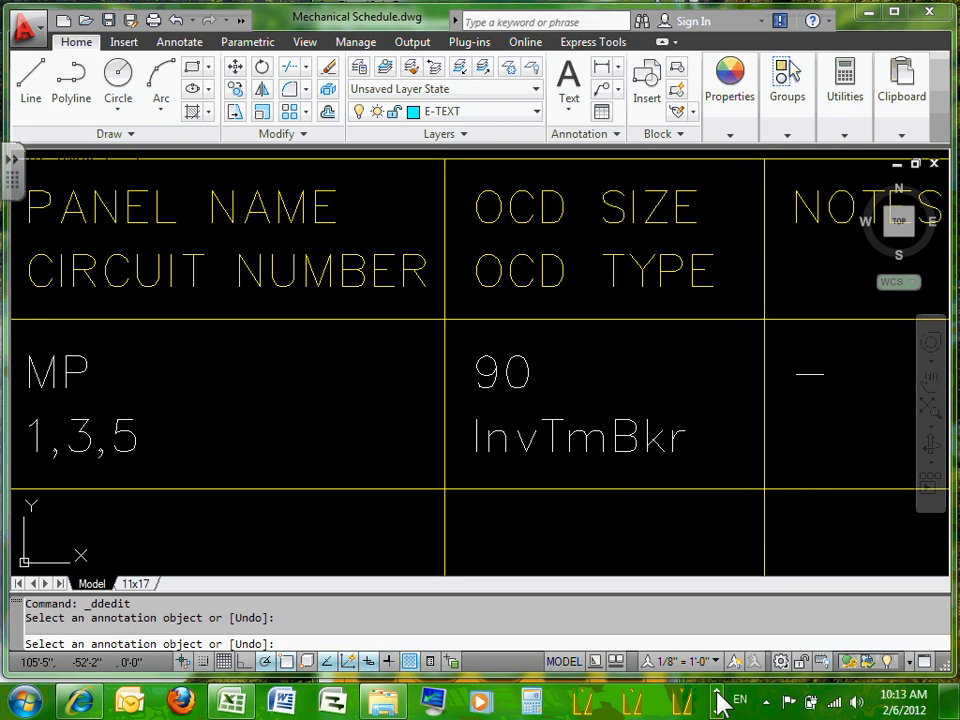
left_click(716, 710)
left_click(716, 710)
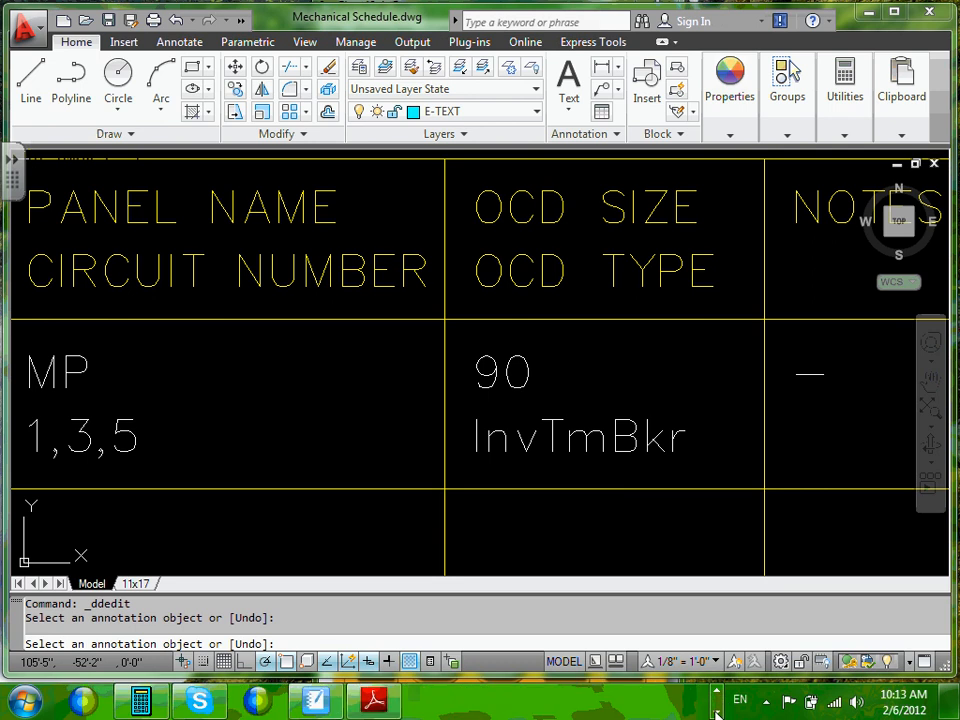
left_click(716, 694)
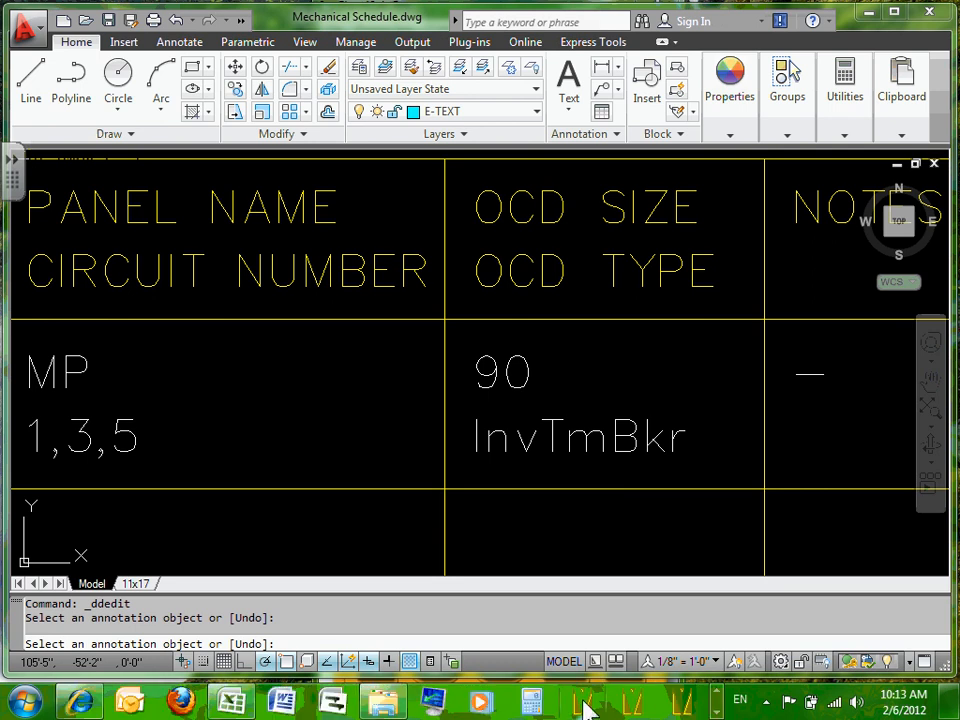
left_click(532, 703)
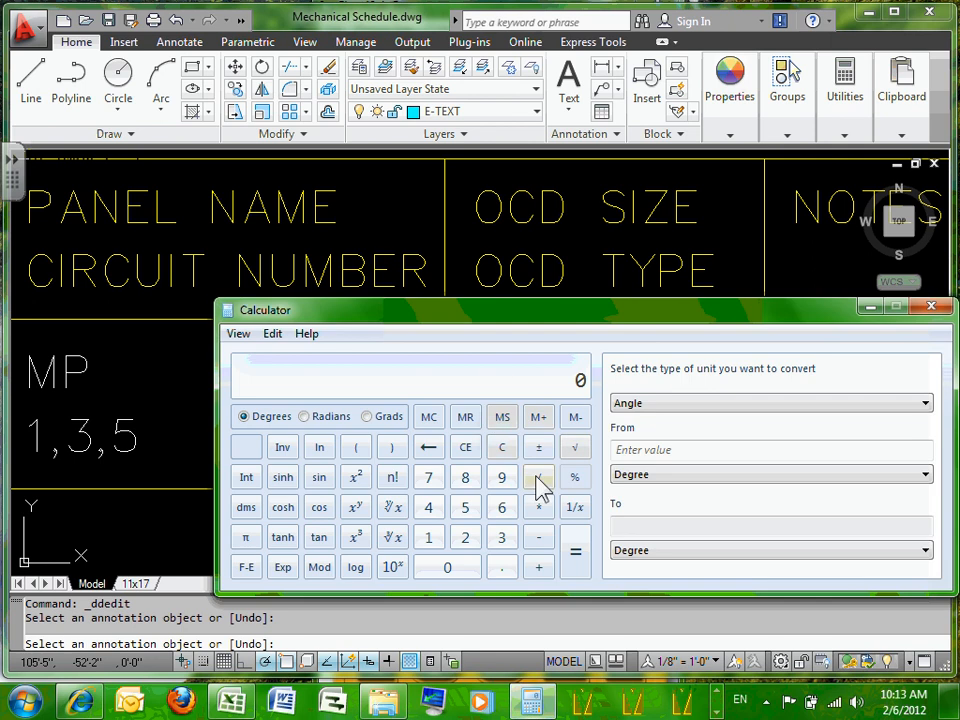
Step: Calculate 2.5 times the Air Handling Unit's 46.2 full-load current
left_click(474, 538)
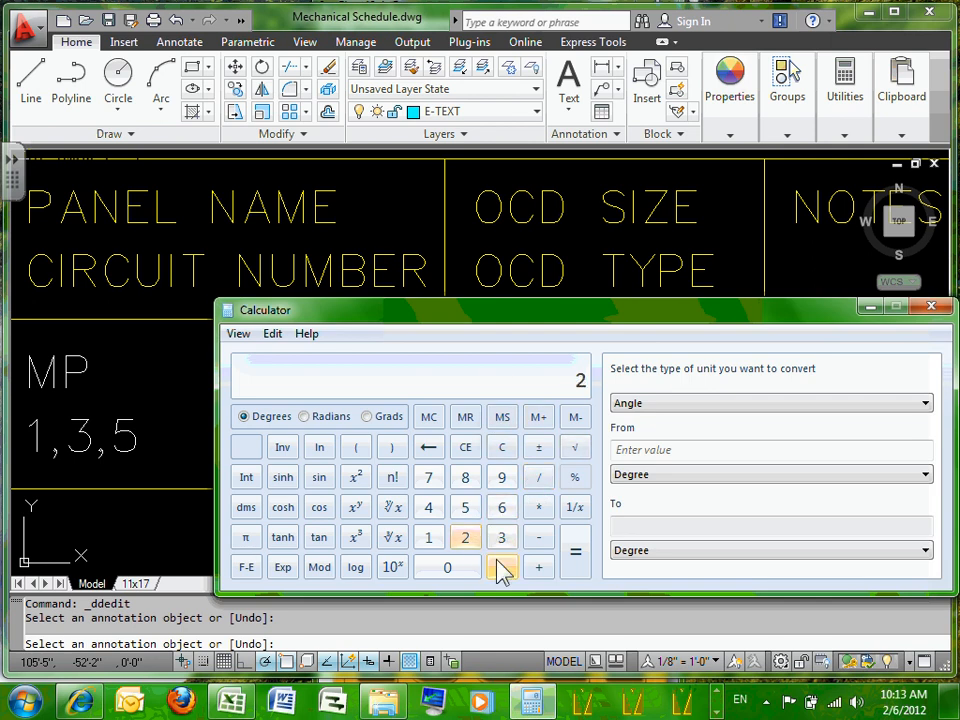
left_click(501, 567)
left_click(474, 510)
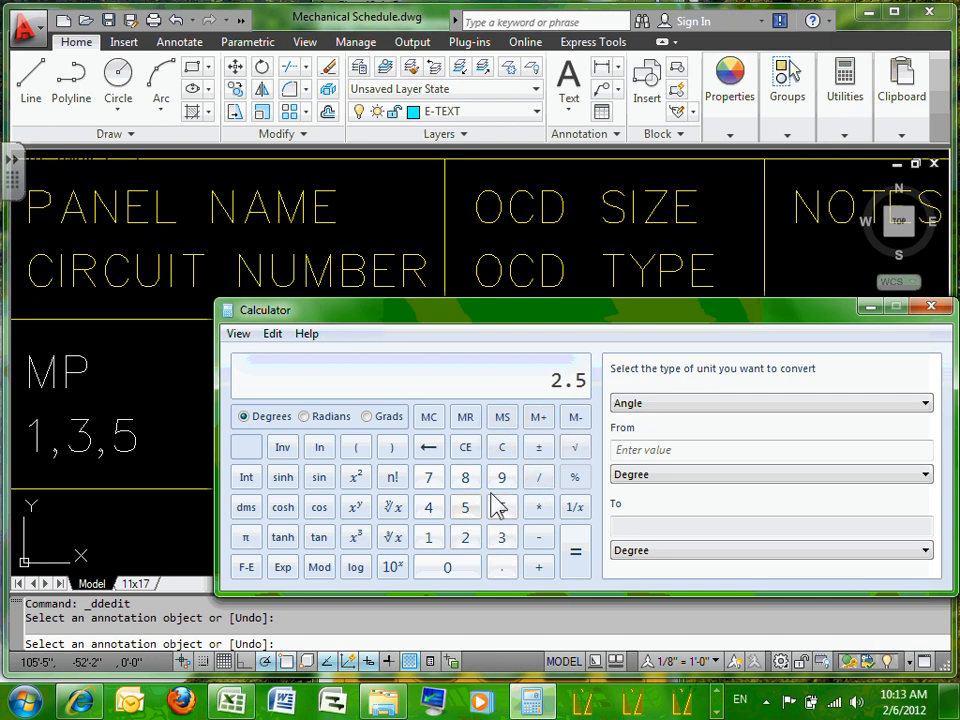
left_click(541, 514)
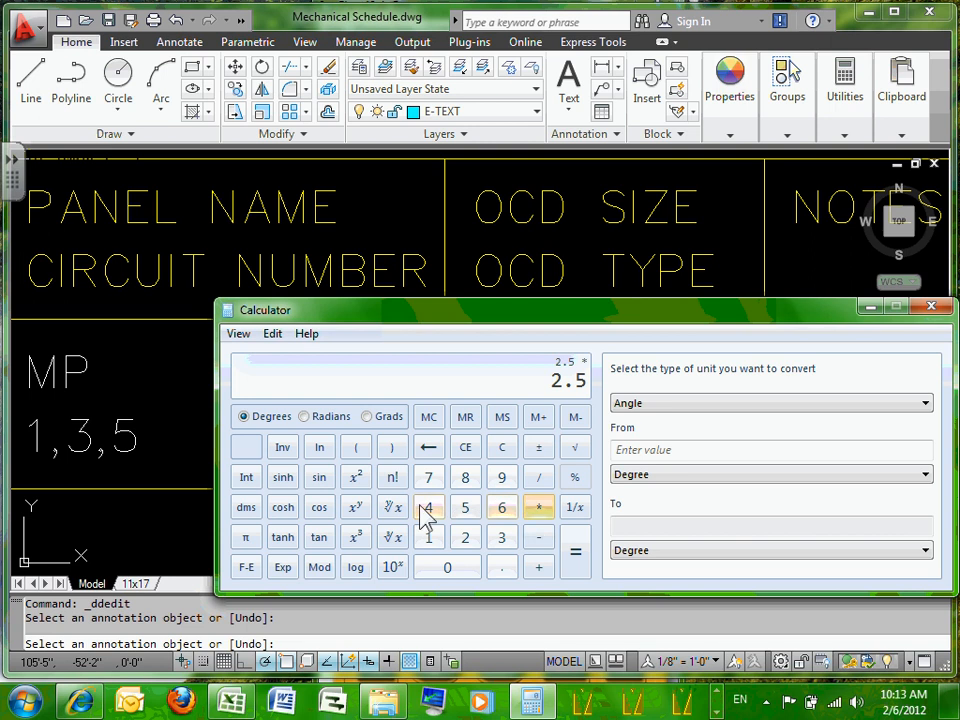
left_click(428, 512)
left_click(502, 507)
left_click(501, 567)
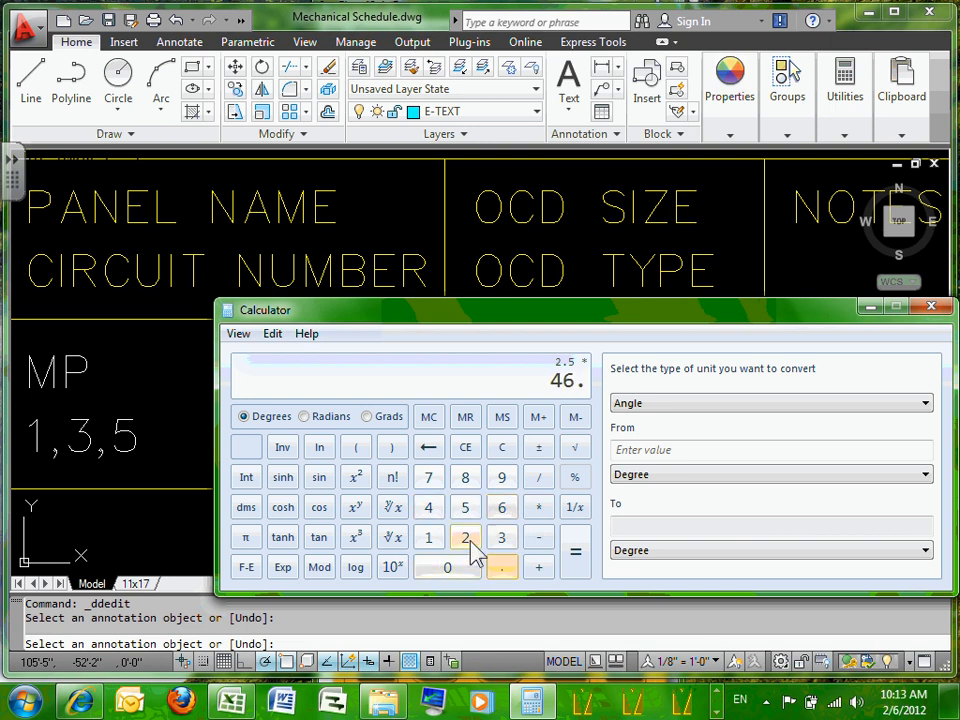
left_click(465, 537)
left_click(578, 558)
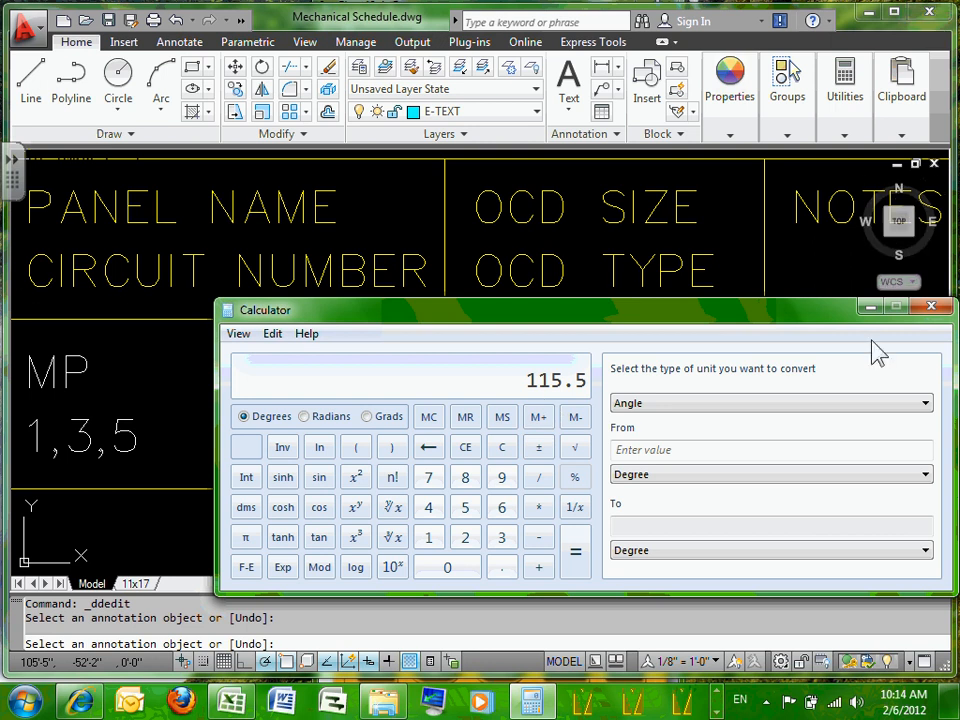
Step: Return to Mechanical Schedule.dwg and set the Air Handling Unit's OCD size to 125
left_click(871, 306)
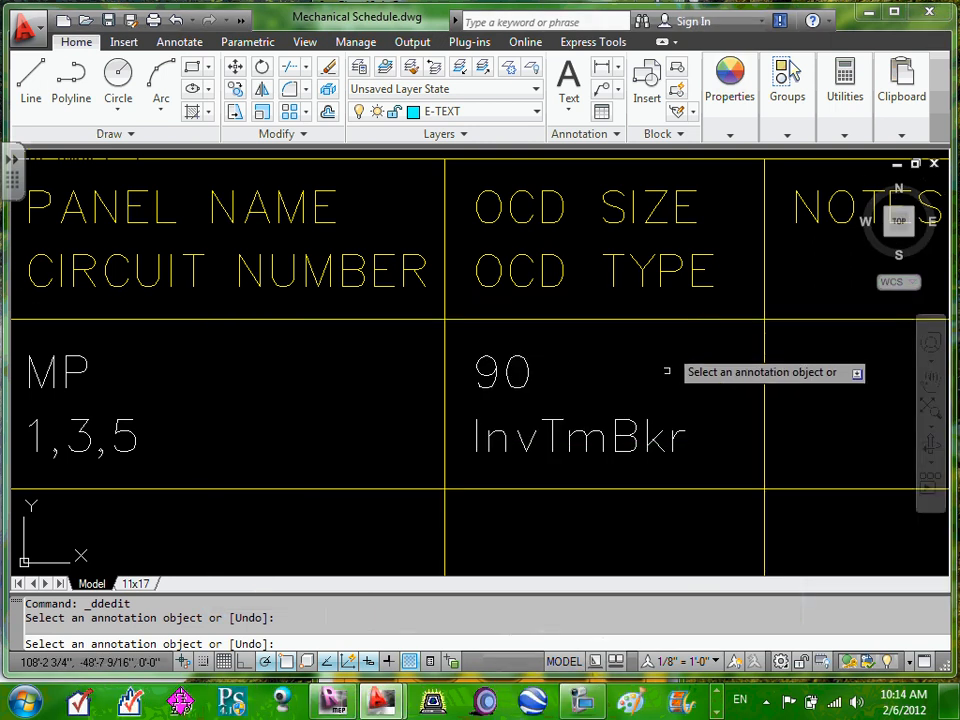
left_click(510, 380)
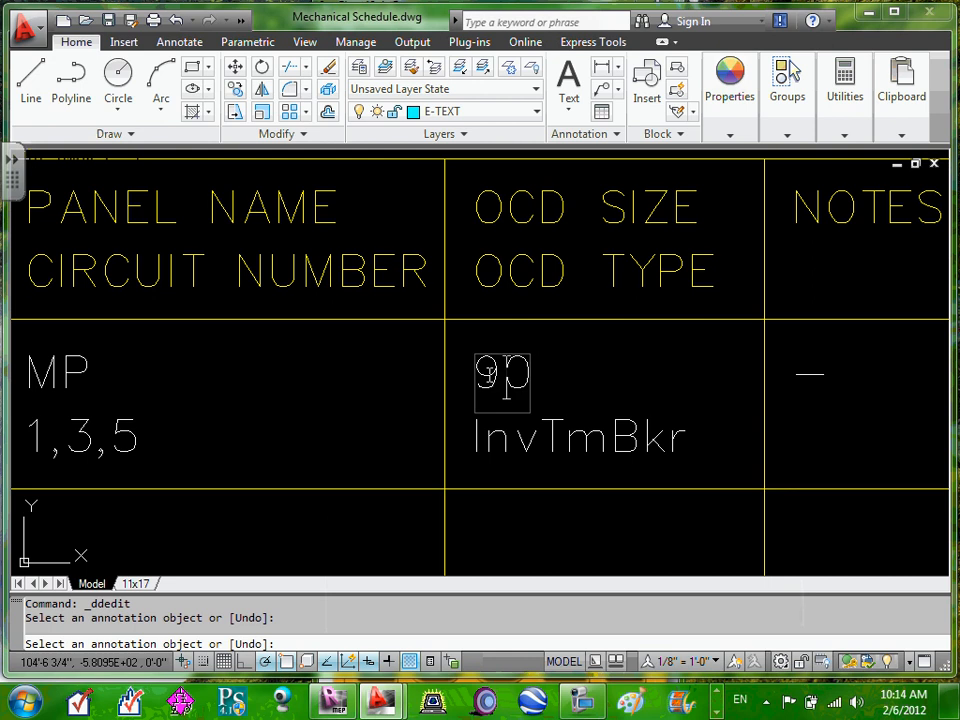
type("125")
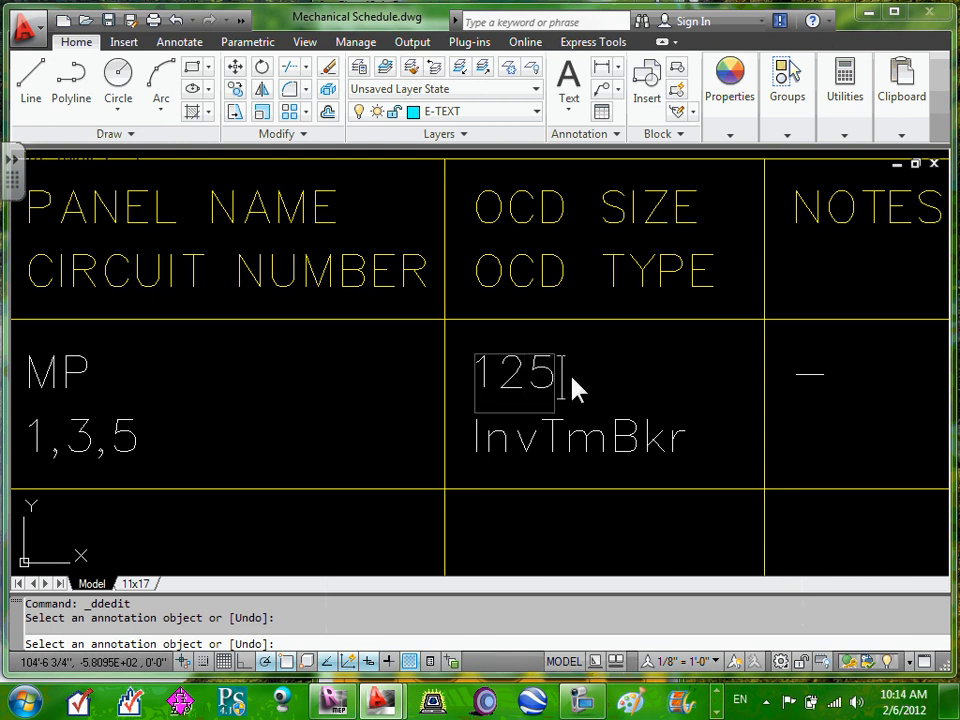
left_click(619, 462)
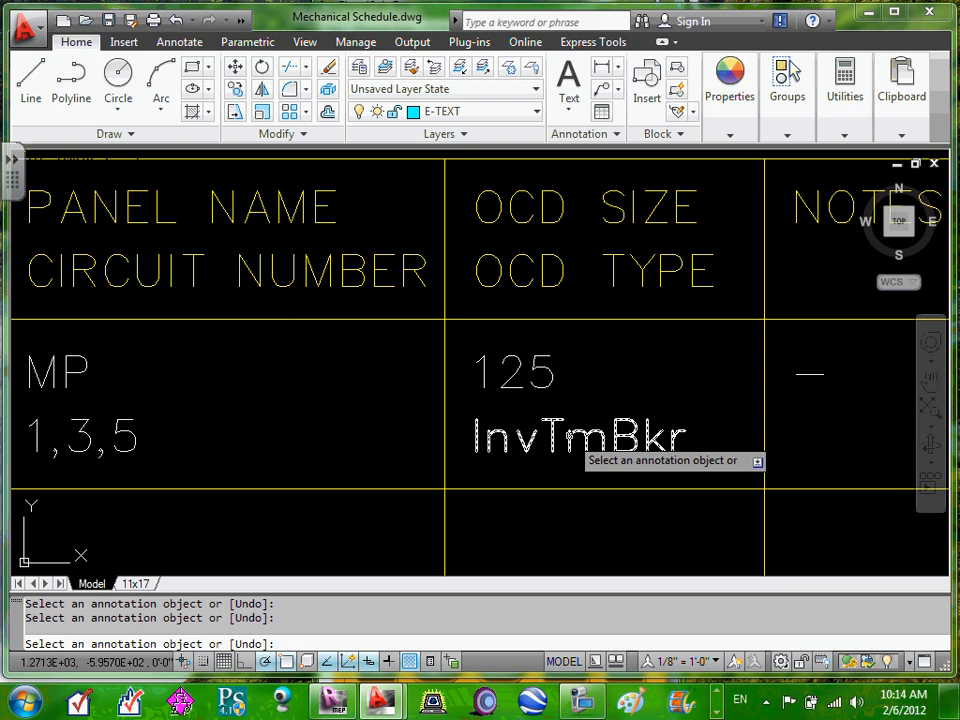
key("Escape")
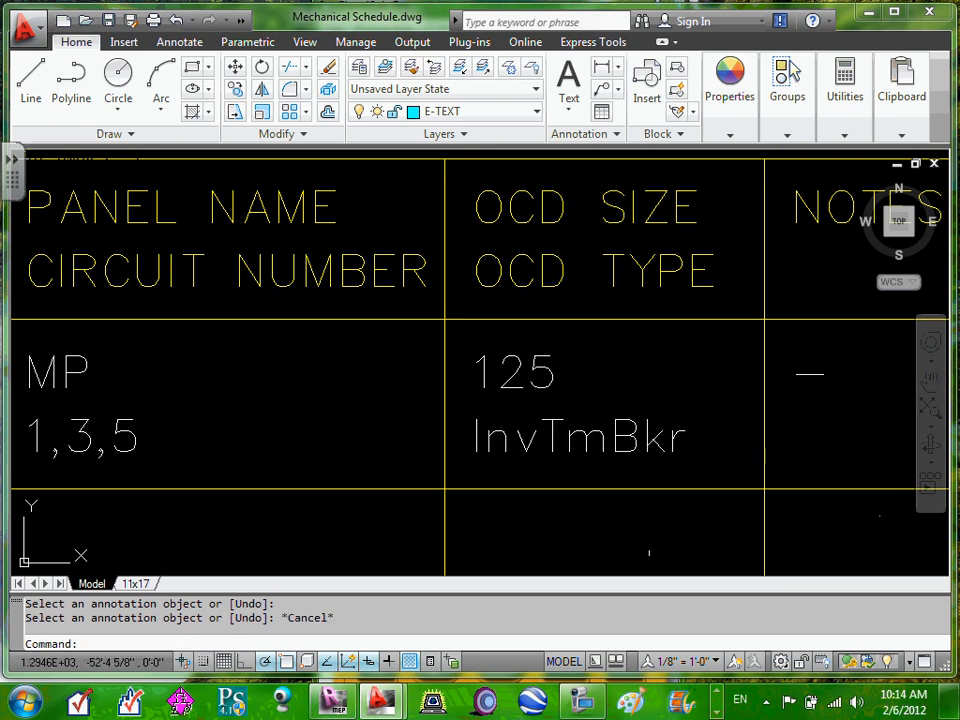
Step: Examine the Air Handling Unit's Notes entry and its row across the whole mechanical equipment schedule
middle_click_drag(634, 484, 356, 489)
scroll(488, 403, "up", 1)
scroll(488, 403, "down", 4)
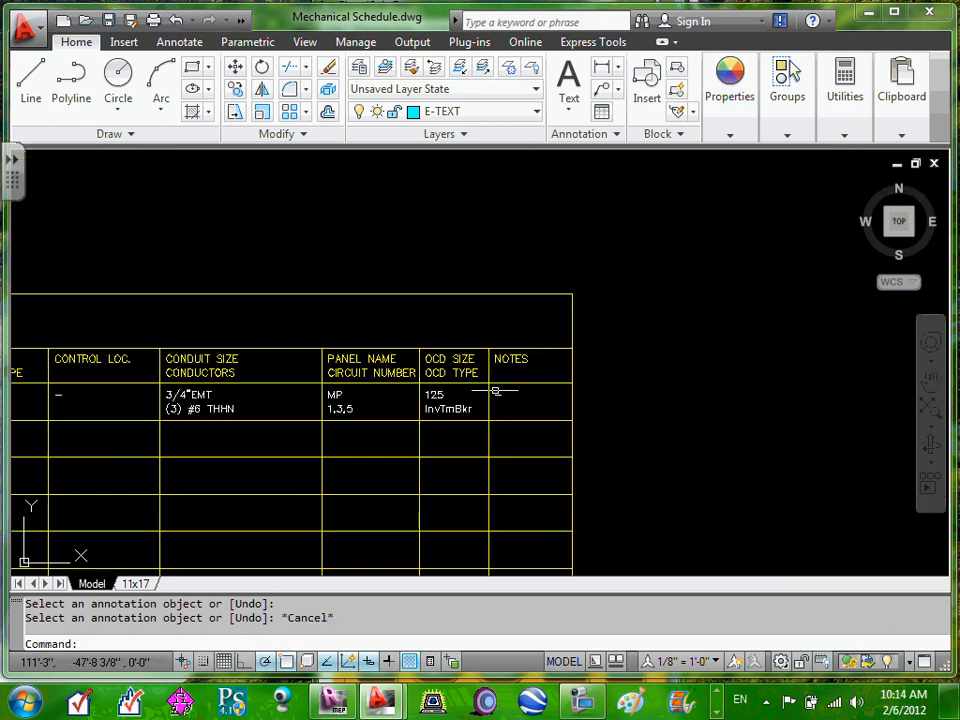
scroll(500, 393, "up", 2)
scroll(500, 393, "up", 4)
scroll(482, 424, "down", 3)
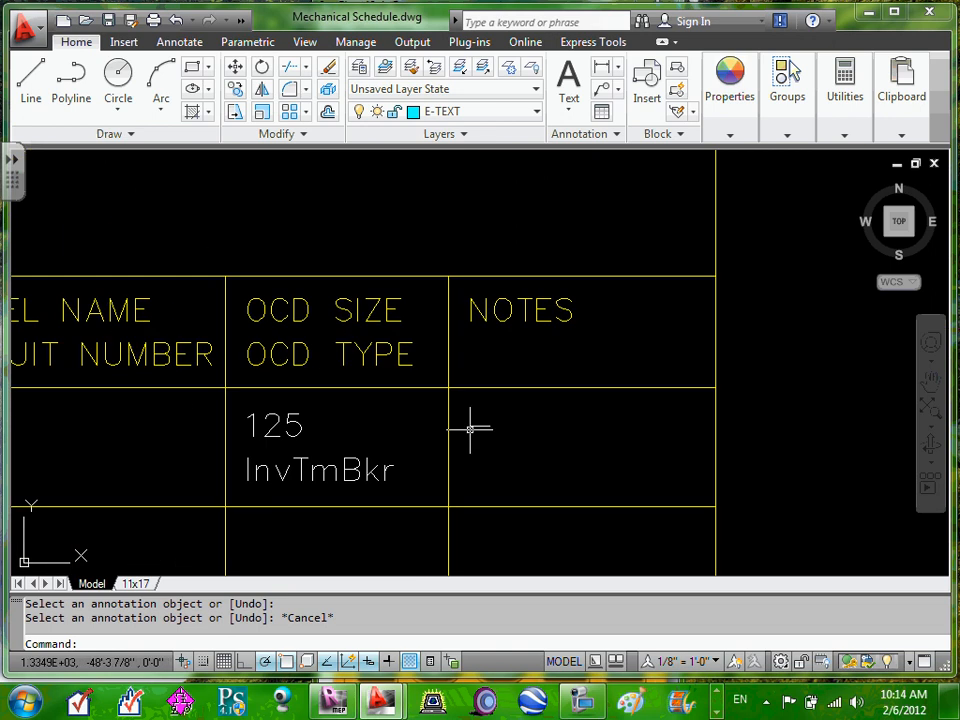
scroll(484, 428, "down", 4)
scroll(456, 435, "down", 2)
middle_click_drag(471, 437, 690, 393)
scroll(690, 393, "down", 4)
middle_click_drag(204, 390, 345, 390)
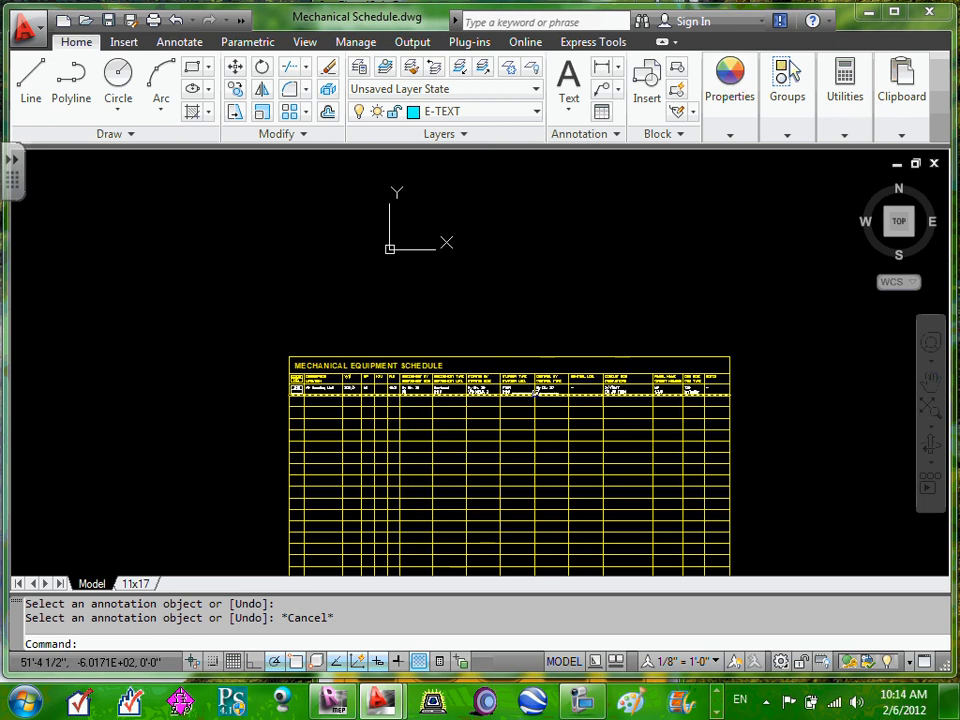
scroll(345, 390, "up", 2)
scroll(345, 390, "up", 1)
left_click(242, 390)
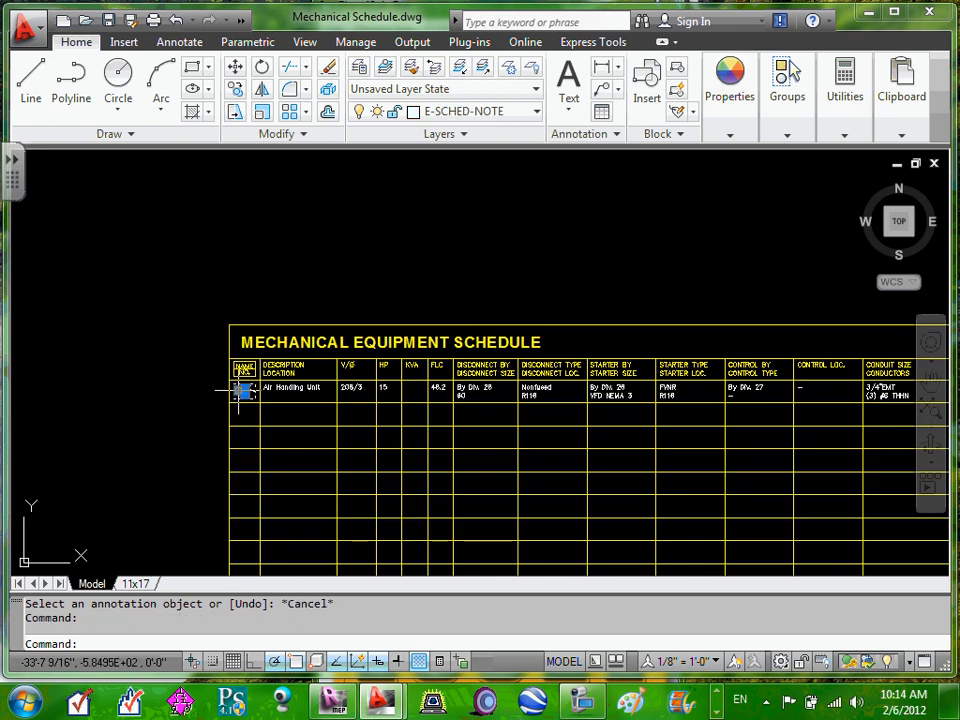
left_click(290, 387)
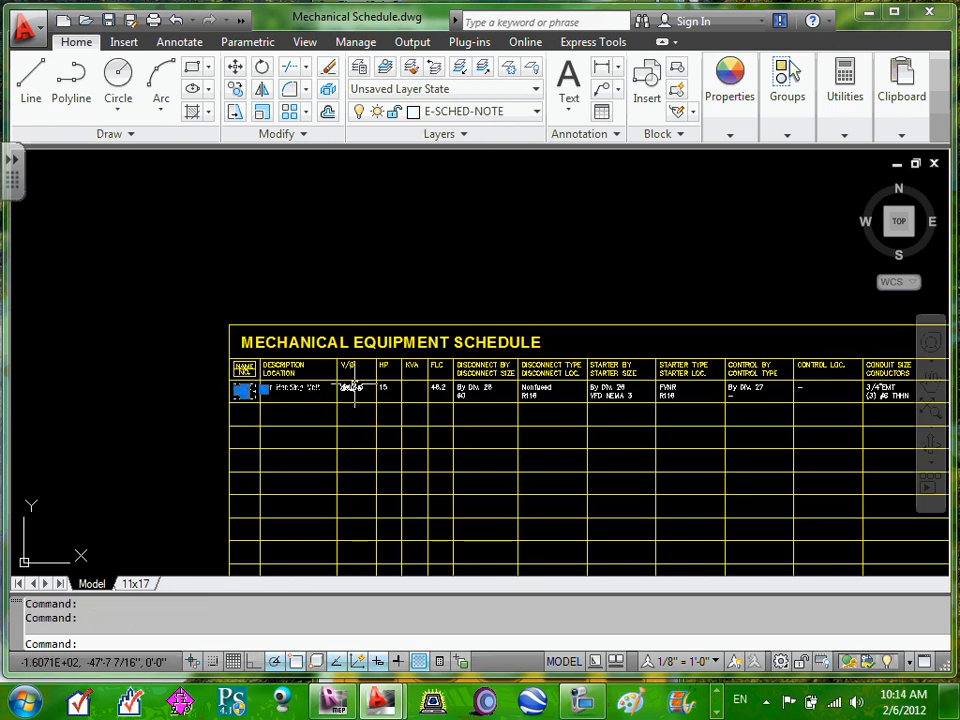
left_click(355, 387)
left_click(381, 388)
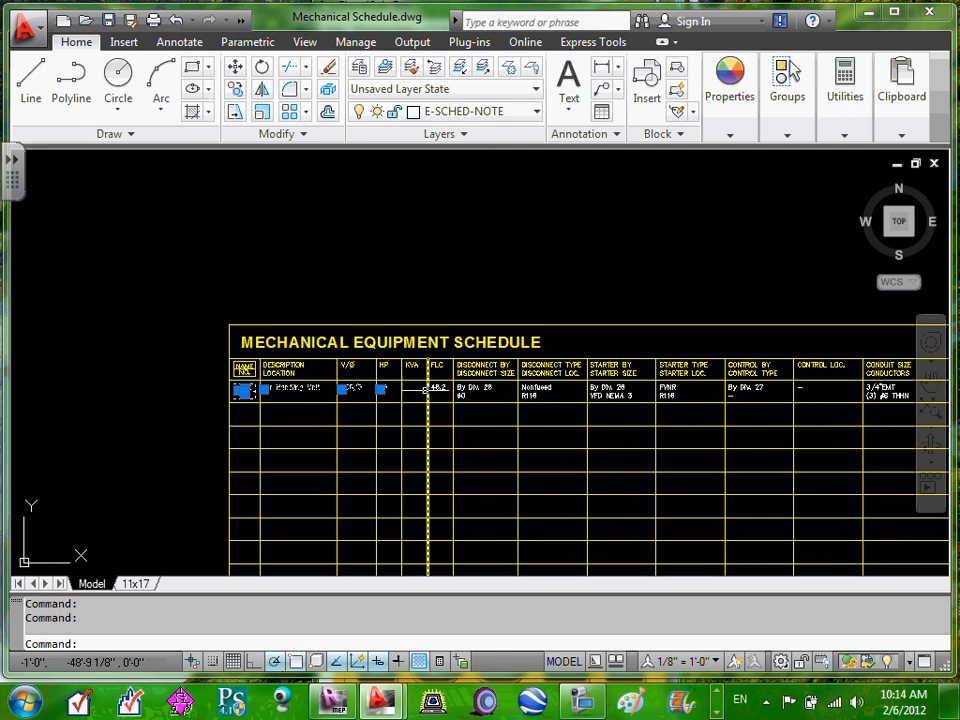
left_click(437, 388)
left_click(462, 388)
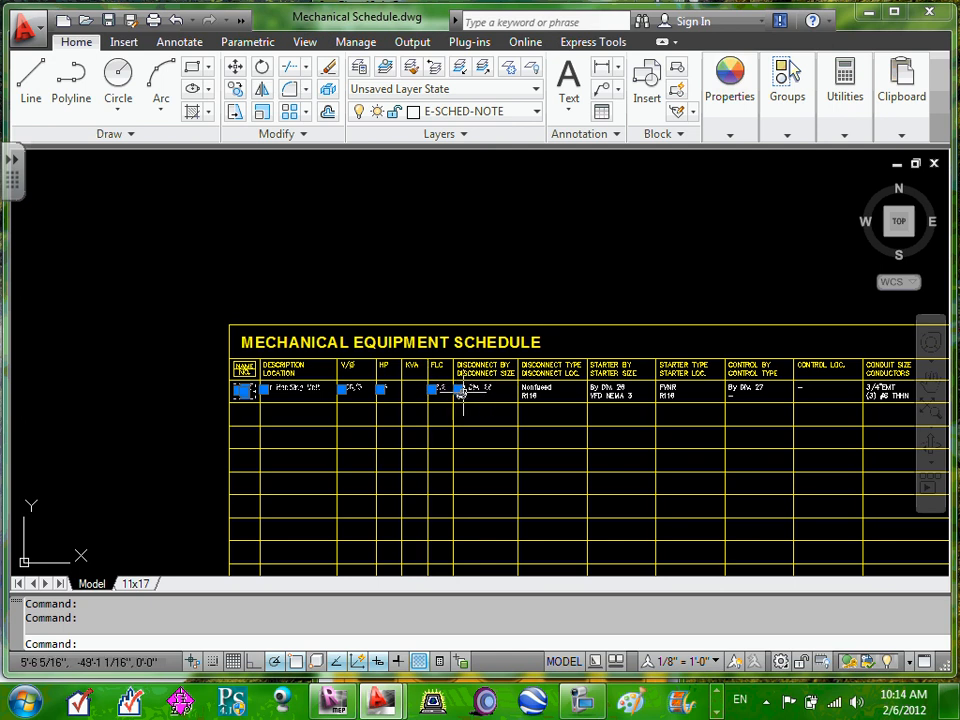
key("Escape")
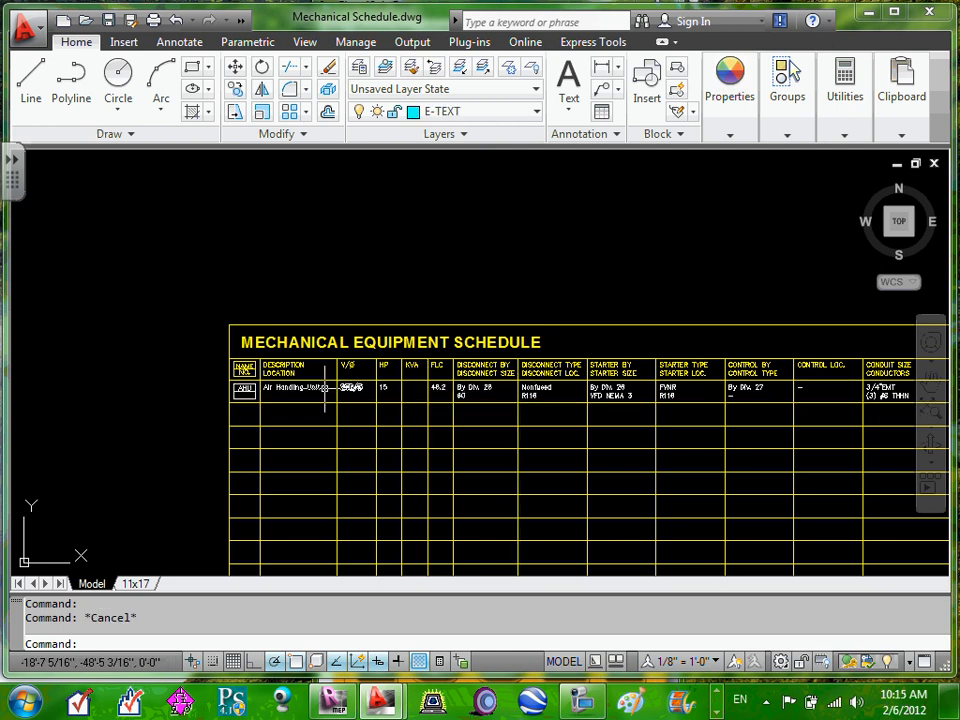
scroll(197, 405, "up", 3)
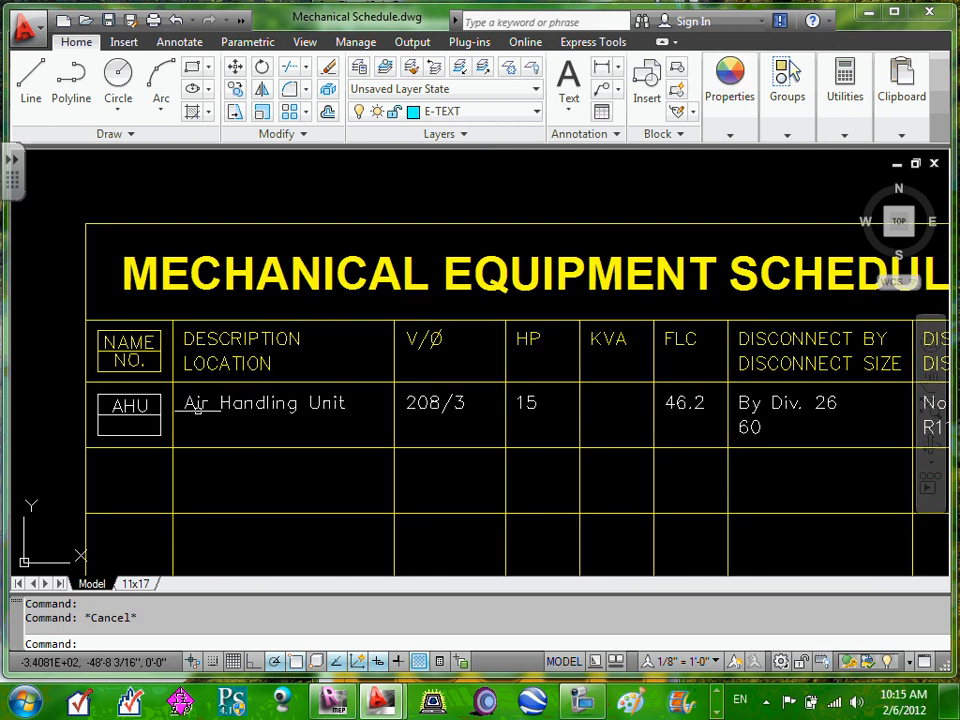
left_click(129, 410)
left_click(240, 404)
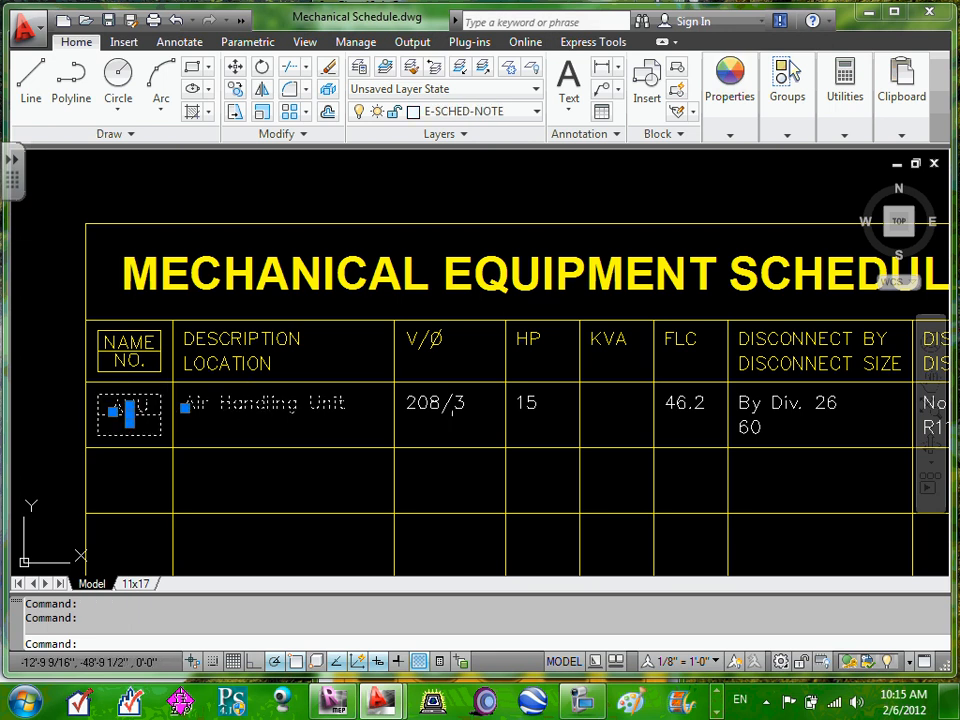
left_click(432, 402)
left_click(526, 403)
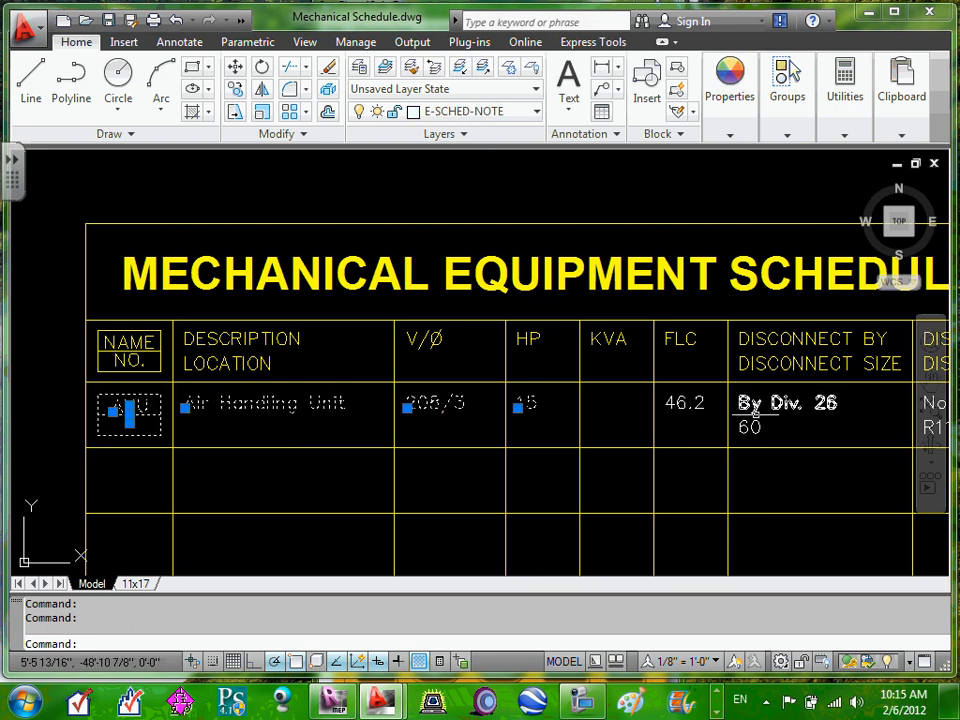
left_click(713, 404)
left_click(668, 404)
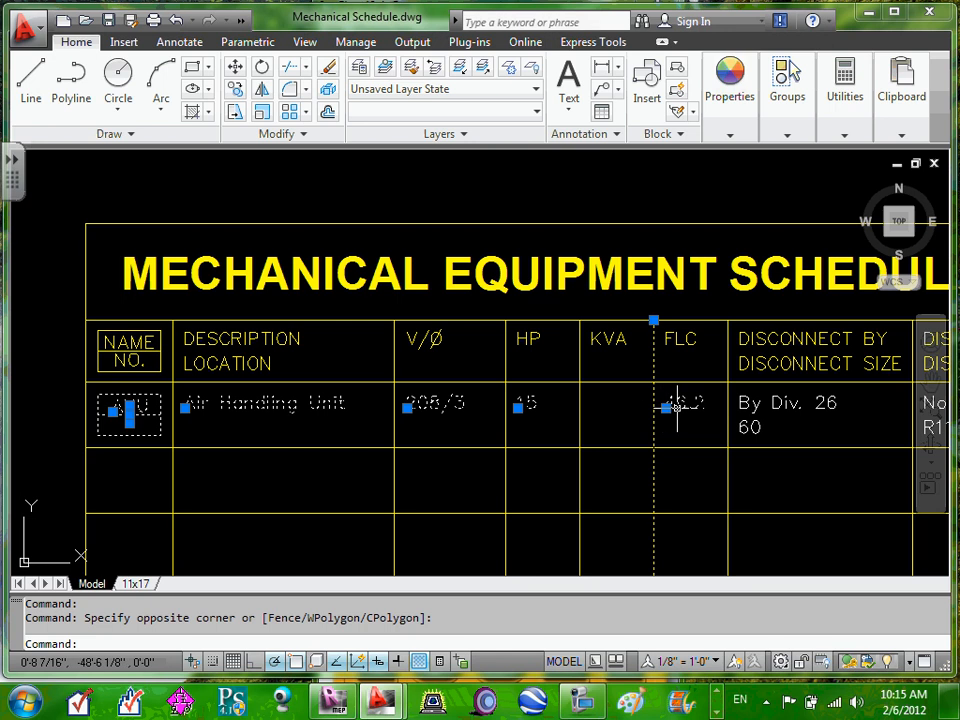
key("Escape")
key("Escape")
Step: Select the Air Handling Unit's name tag, description, voltage, HP, FLC, and disconnect provider and size entries
left_click(128, 407)
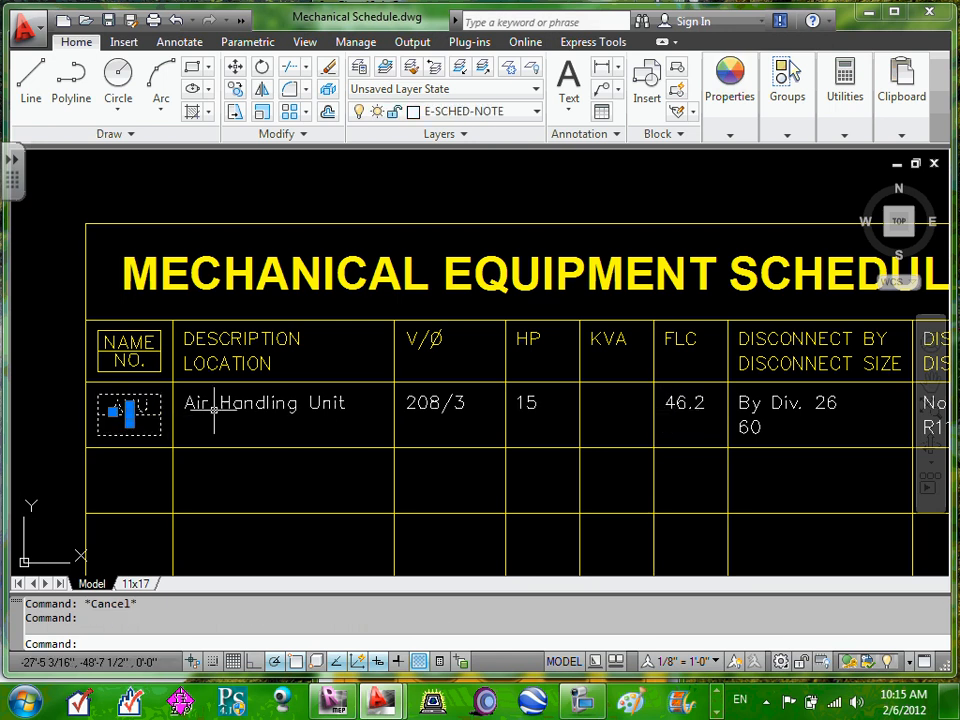
left_click(214, 424)
left_click(272, 400)
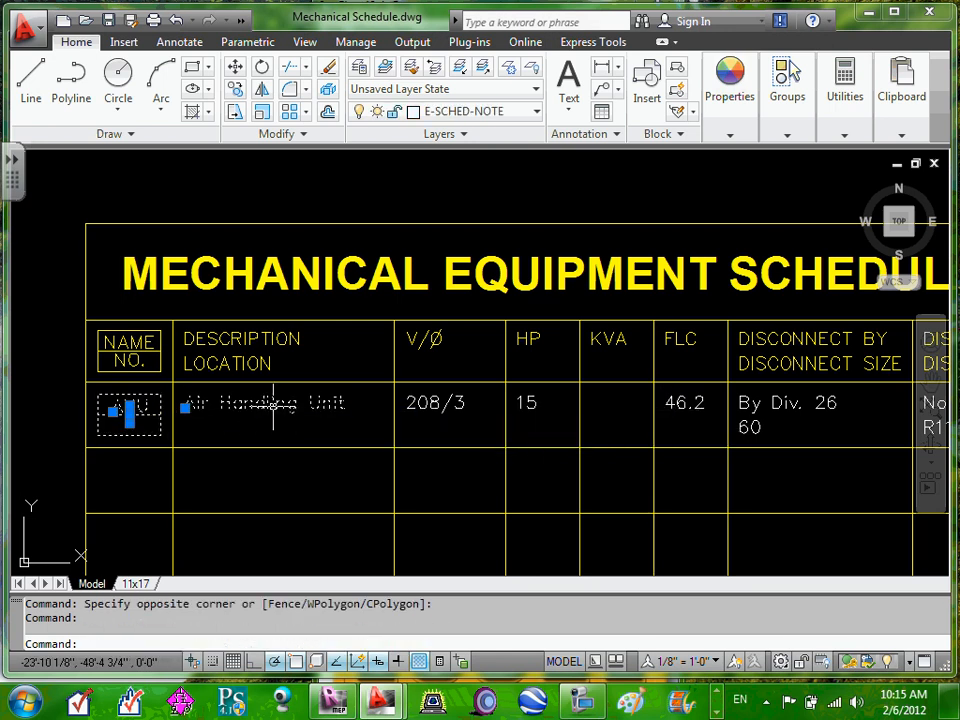
left_click(428, 401)
left_click(527, 402)
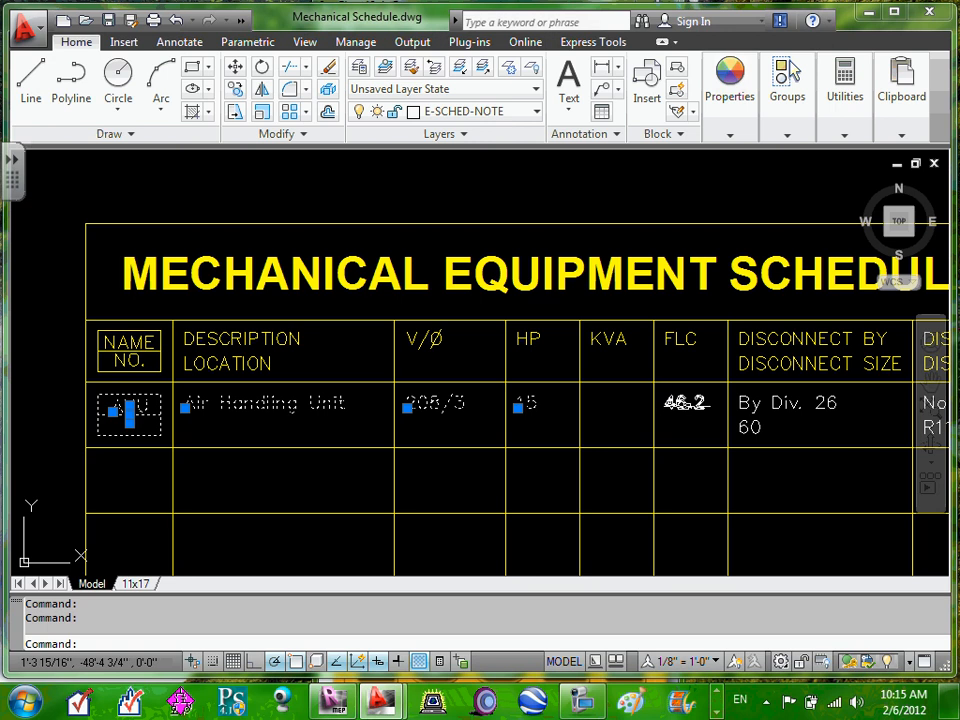
left_click(684, 402)
left_click(760, 403)
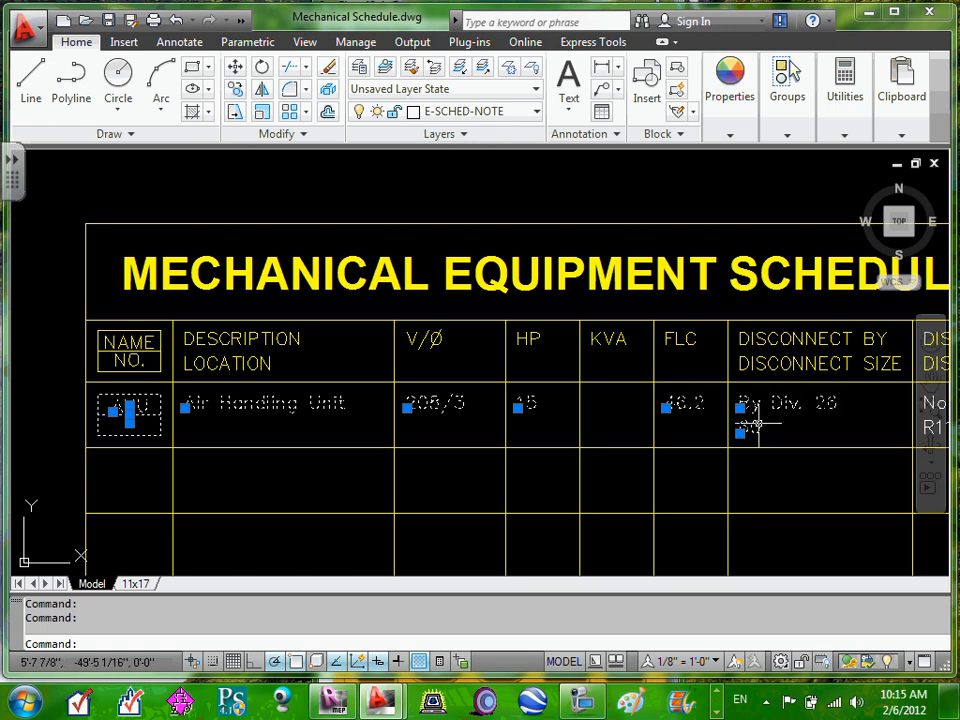
Step: Add the Air Handling Unit's disconnect type and location and its starter provider and size entries to the selection
scroll(752, 424, "down", 5)
middle_click_drag(827, 427, 420, 428)
scroll(420, 428, "up", 2)
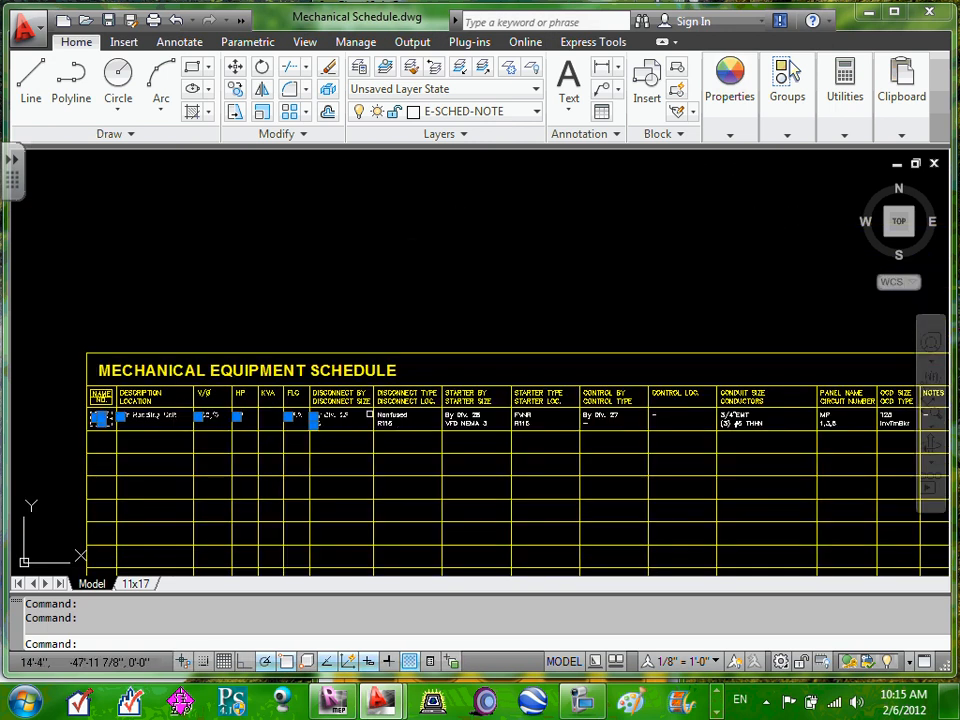
left_click(386, 415)
scroll(391, 421, "up", 8)
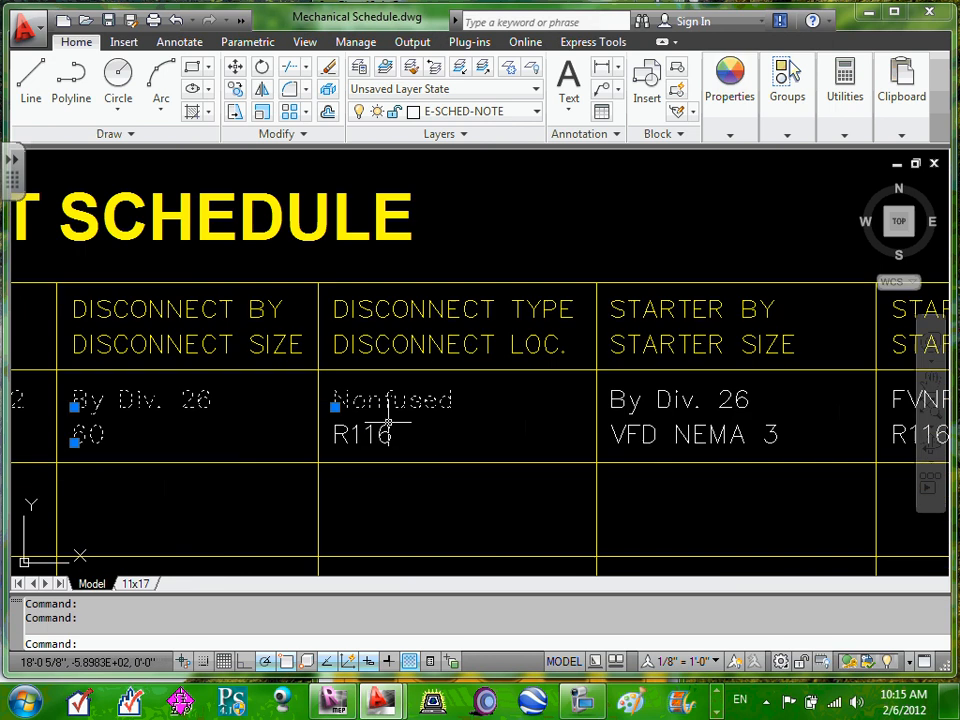
left_click(381, 428)
left_click(735, 404)
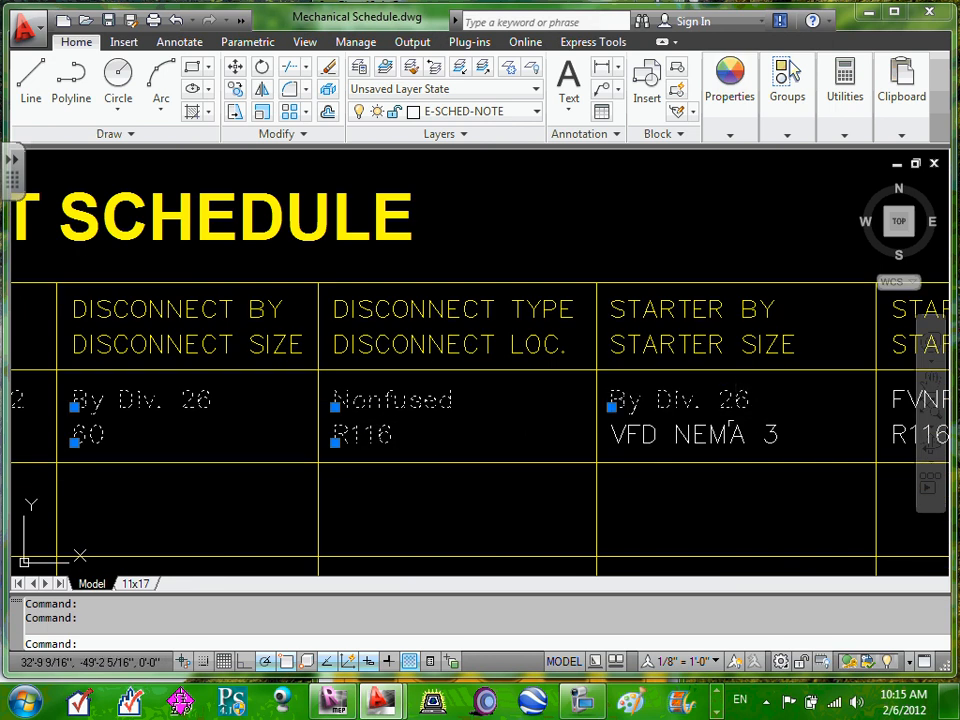
left_click(727, 432)
Step: Add the Air Handling Unit's starter type and location and its control provider, type and location entries to the selection
scroll(727, 432, "down", 10)
scroll(445, 427, "up", 7)
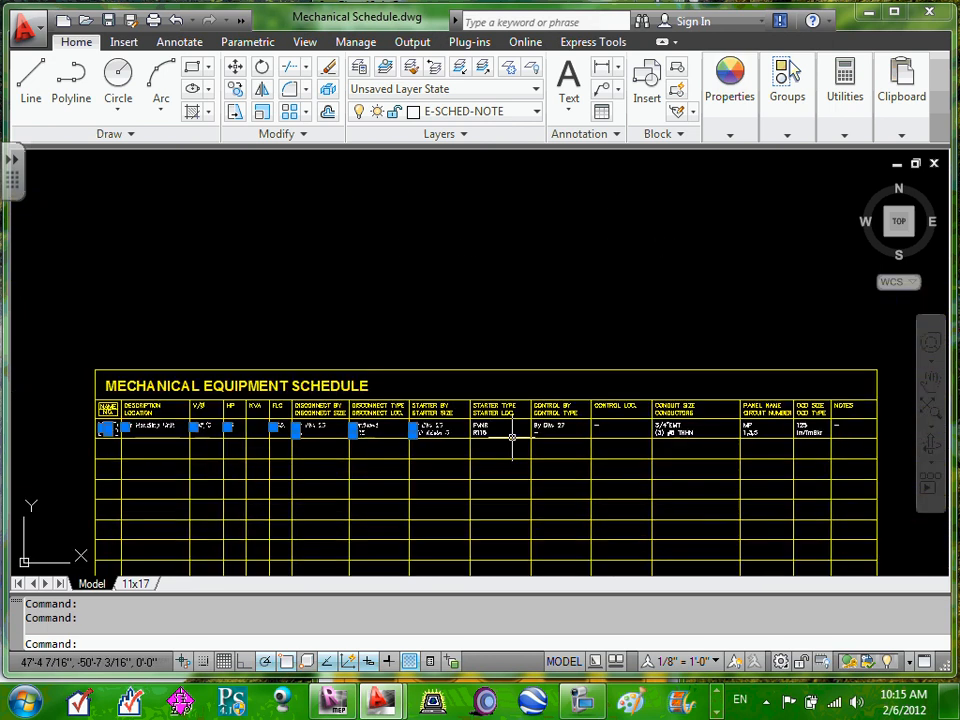
left_click(510, 427)
left_click(510, 441)
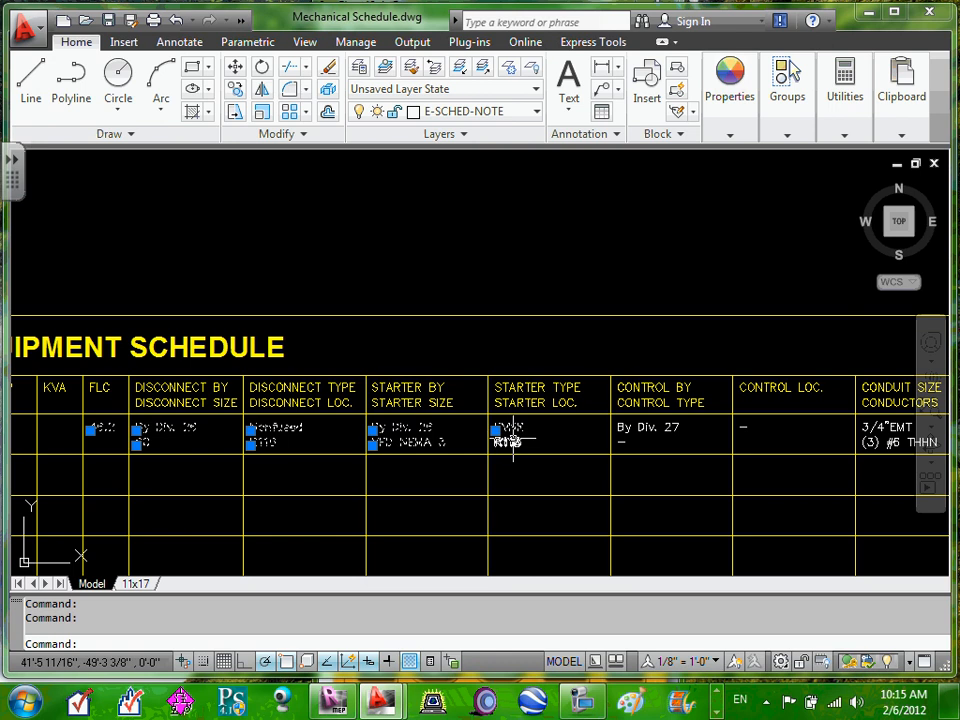
left_click(636, 429)
left_click(628, 442)
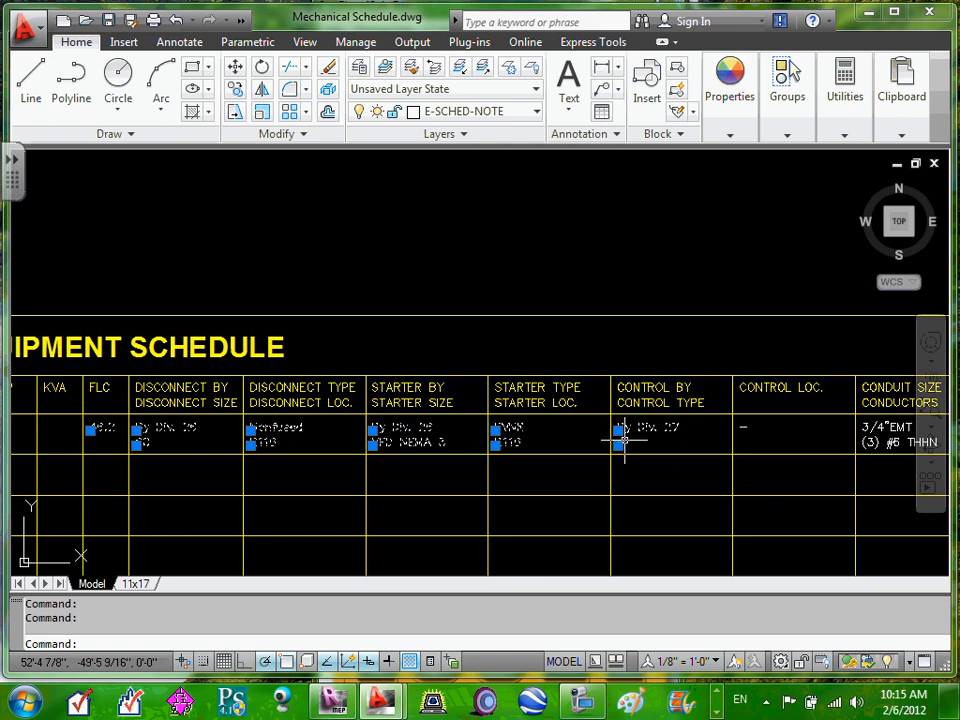
left_click(743, 427)
Step: Add the Air Handling Unit's conduit size, conductors, panel name, circuit number, OCD size and type, and Notes entries to the selection
scroll(745, 430, "down", 4)
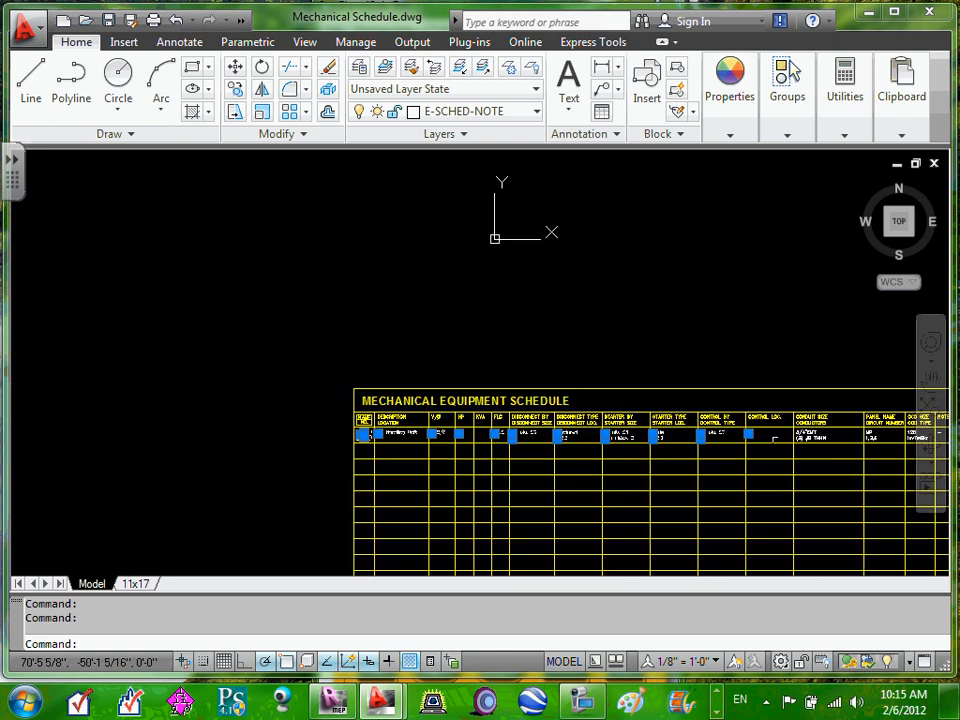
middle_click_drag(776, 443, 472, 431)
scroll(472, 431, "up", 5)
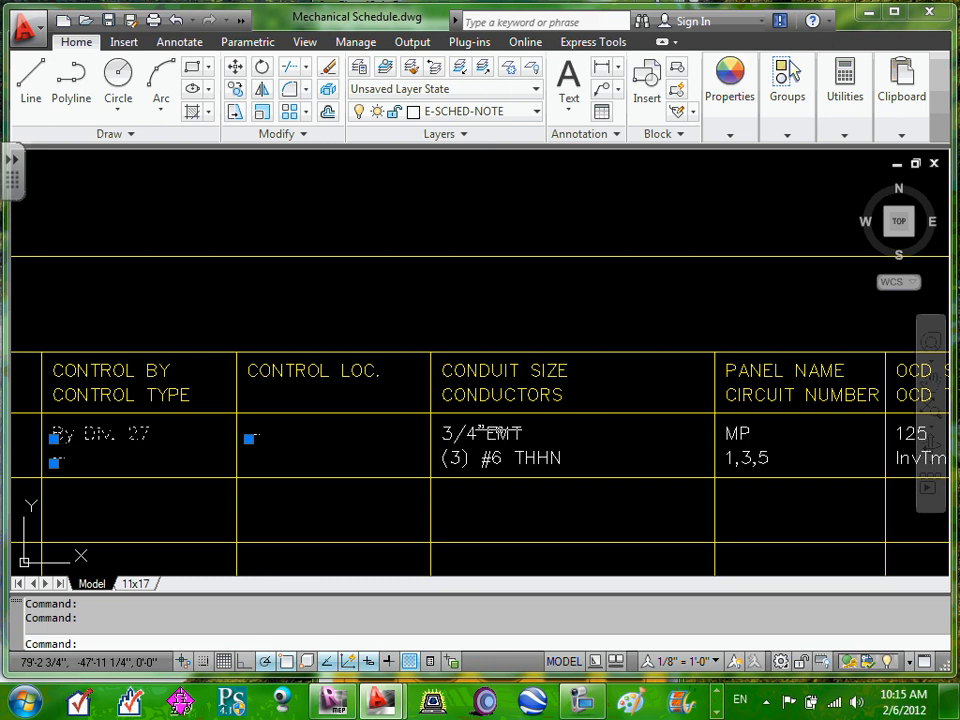
left_click(497, 454)
left_click(737, 432)
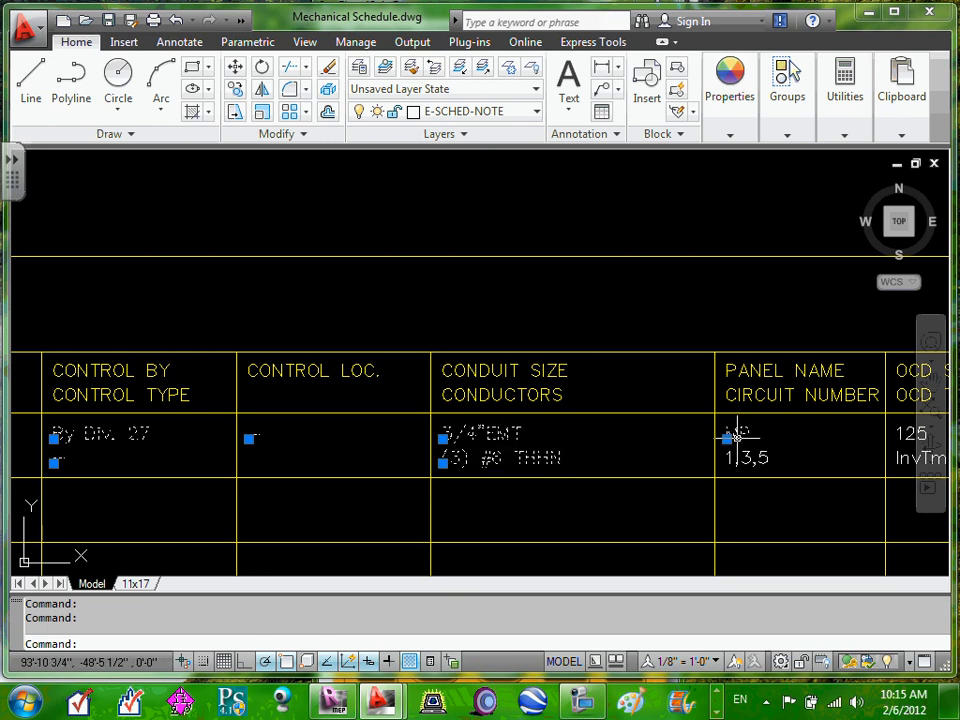
left_click(745, 457)
scroll(750, 457, "down", 5)
middle_click_drag(786, 458, 625, 465)
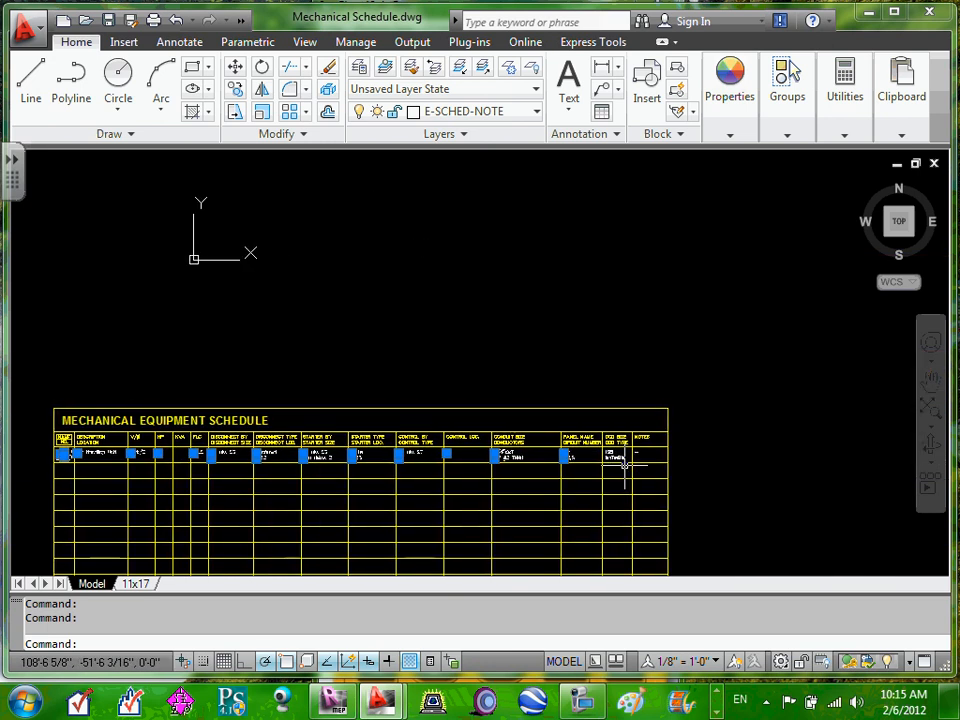
scroll(620, 460, "up", 6)
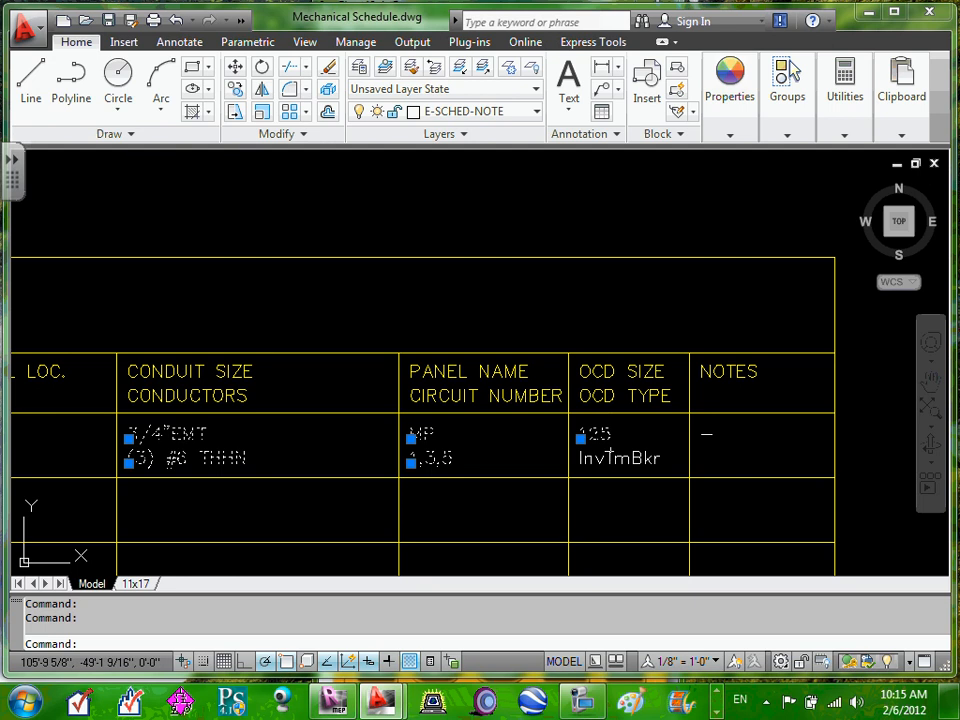
left_click(610, 456)
Step: Copy the selected Air Handling Unit entries with a base point at the lower-left corner of their schedule row
right_click(708, 437)
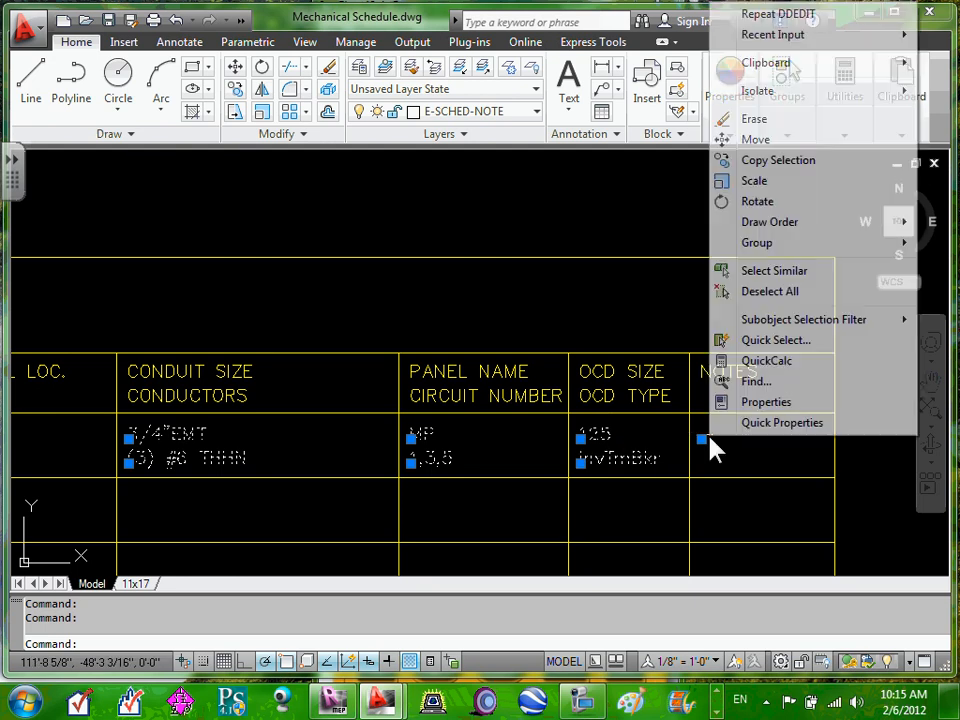
mouse_move(828, 72)
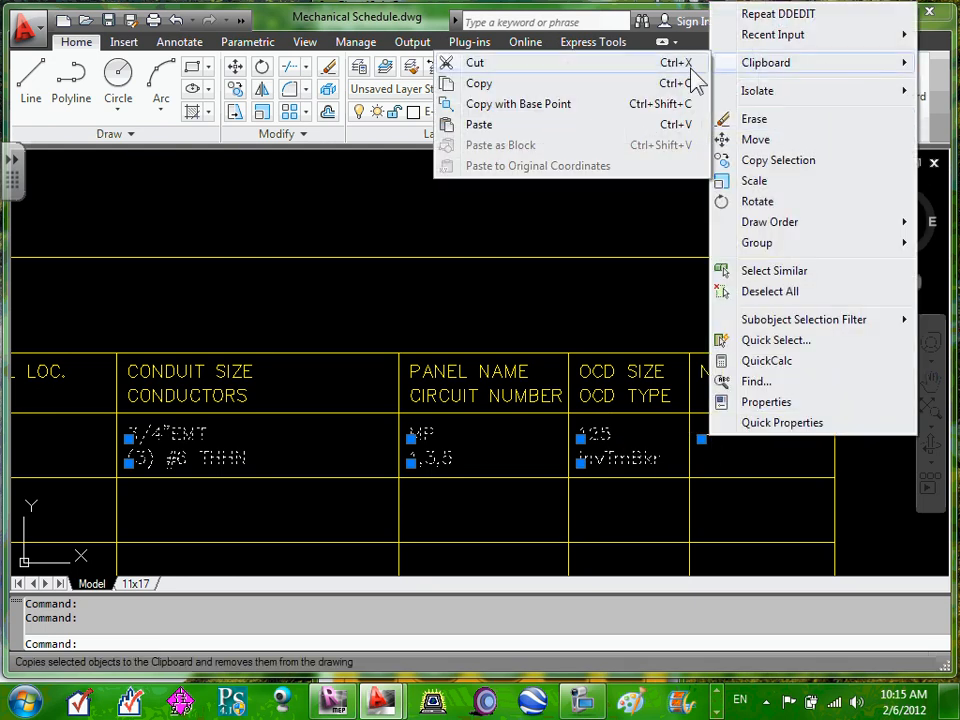
left_click(514, 105)
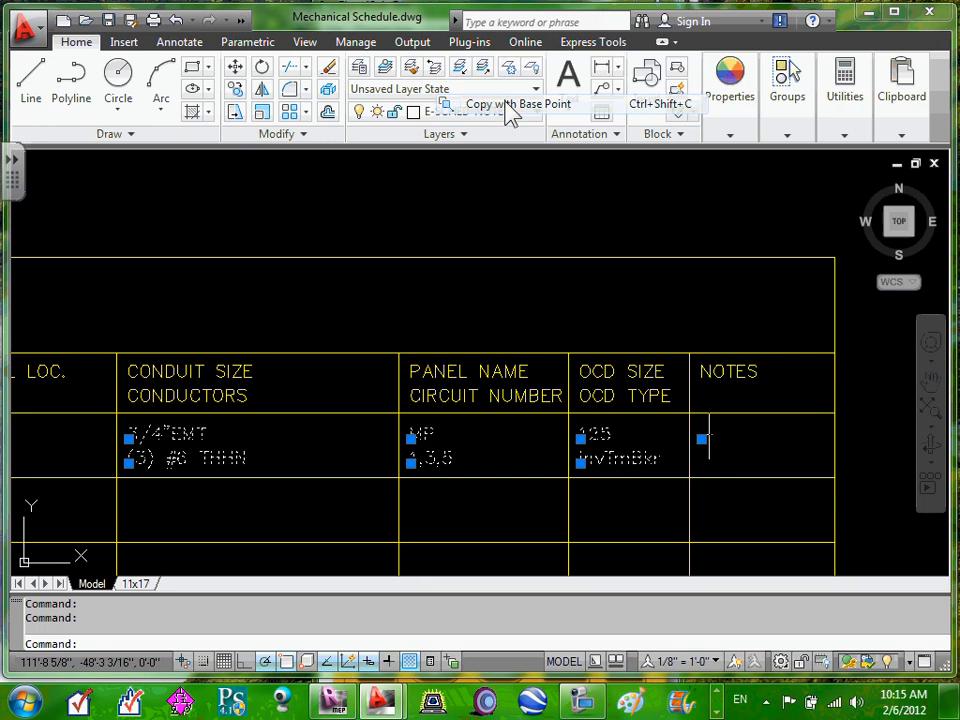
scroll(521, 259, "down", 8)
scroll(143, 292, "up", 10)
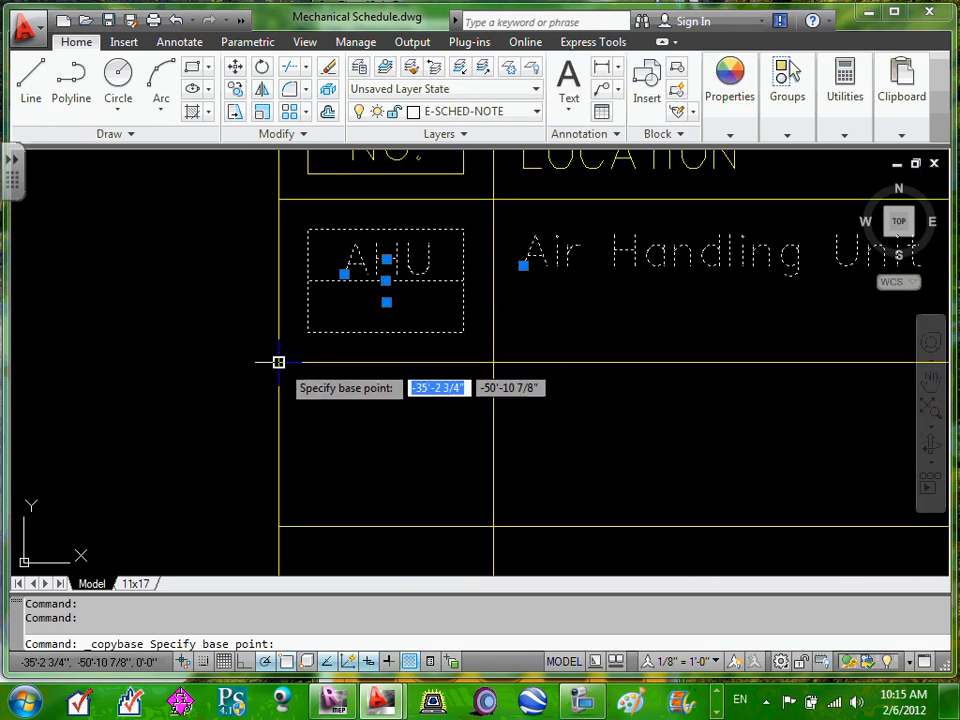
left_click(279, 361)
scroll(279, 361, "down", 3)
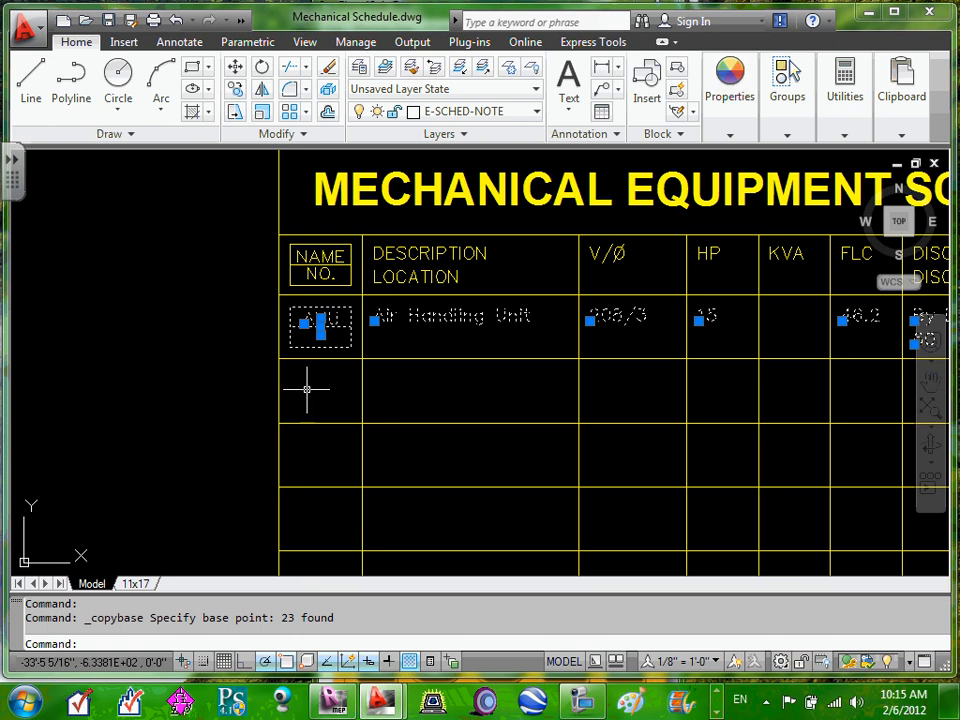
Step: Copy the selected entries with a base point at the lower-left corner of the empty row below the Air Handling Unit
scroll(307, 389, "up", 4)
right_click(307, 389)
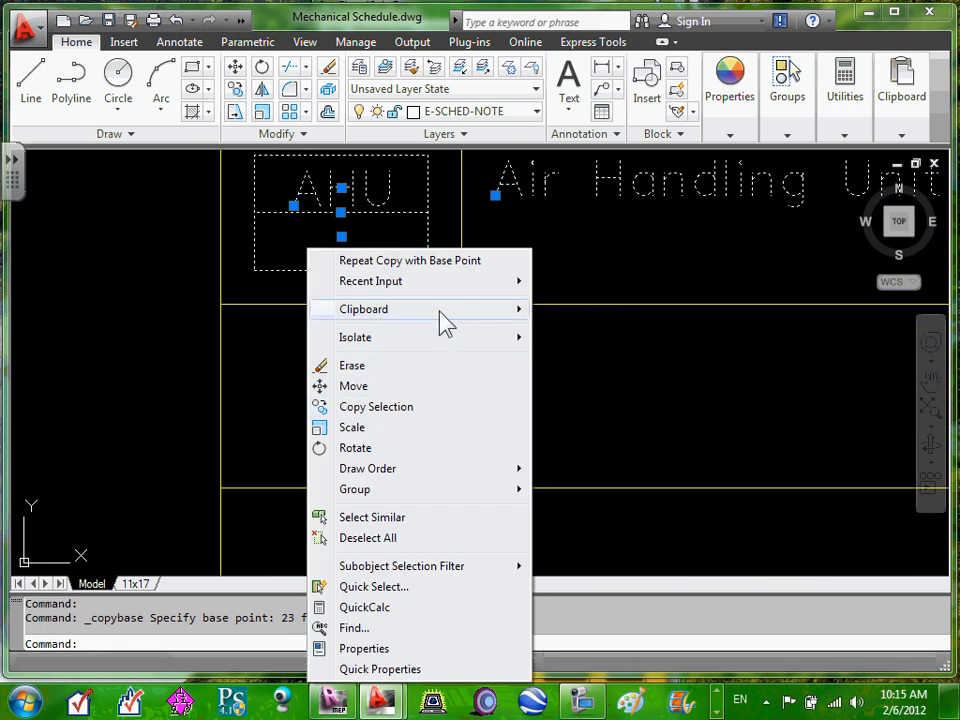
mouse_move(439, 313)
left_click(610, 352)
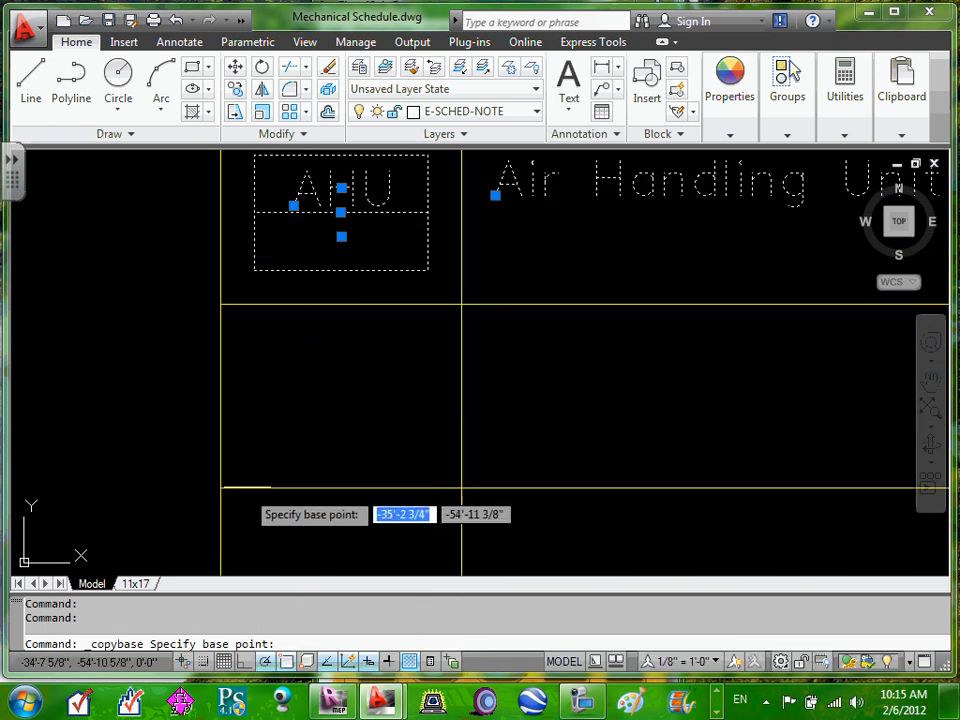
left_click(221, 488)
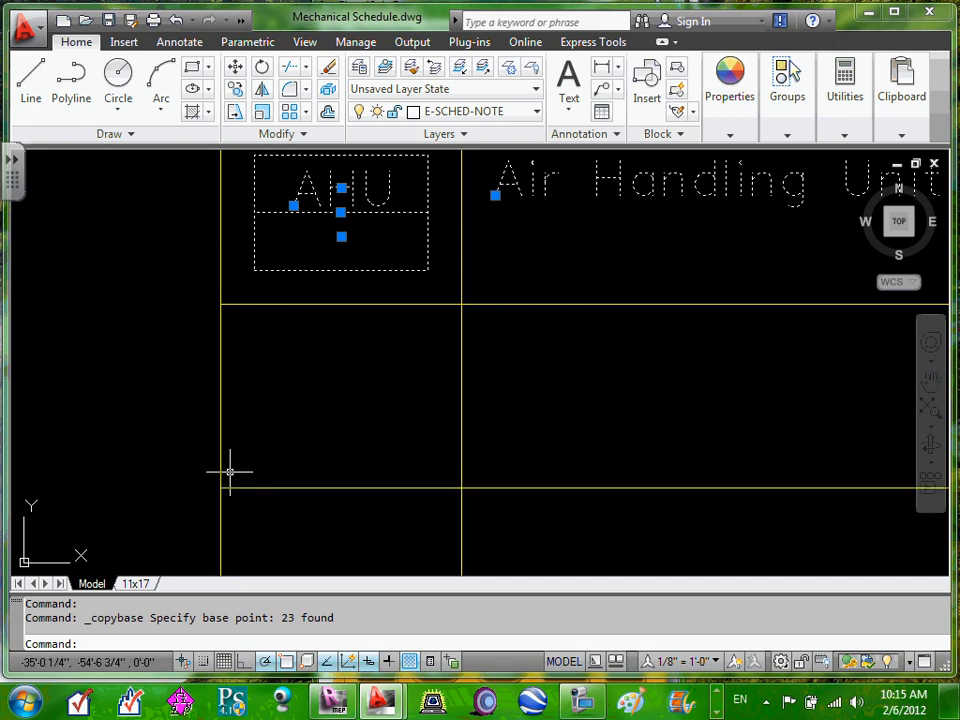
scroll(232, 466, "down", 4)
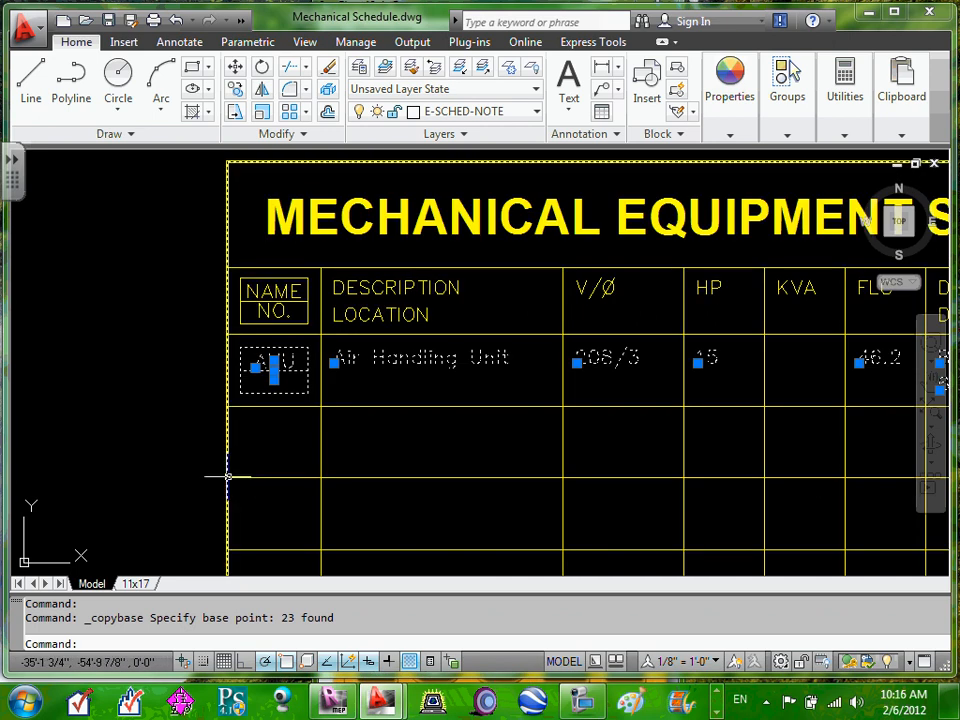
scroll(232, 474, "up", 5)
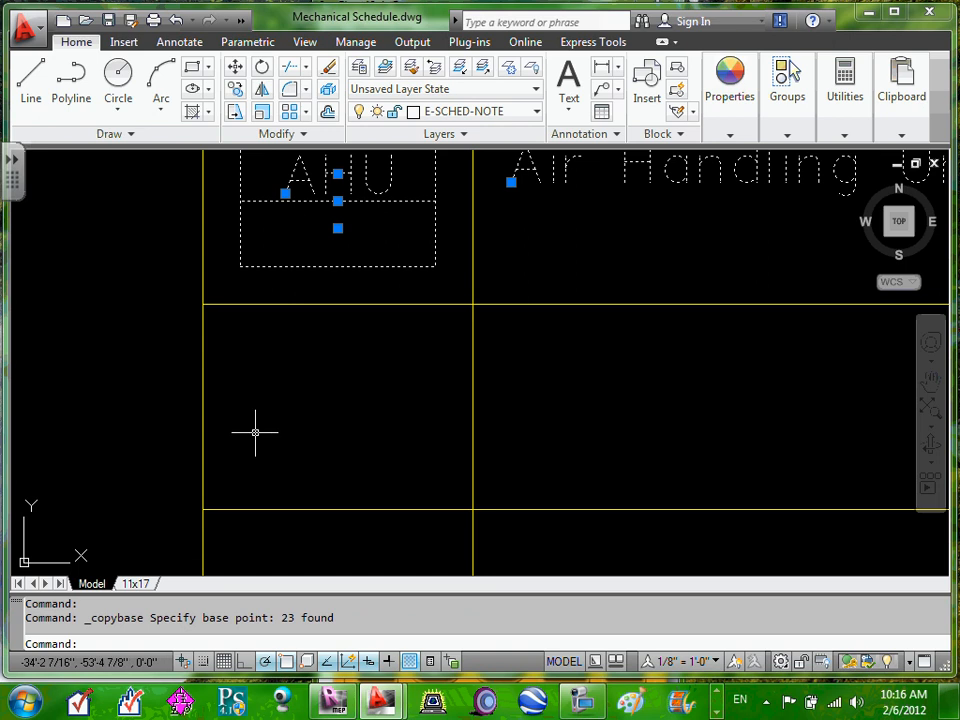
scroll(255, 432, "down", 4)
Step: Copy the selected entries again with the base point at the lower-left corner of the Air Handling Unit's own row
right_click(269, 354)
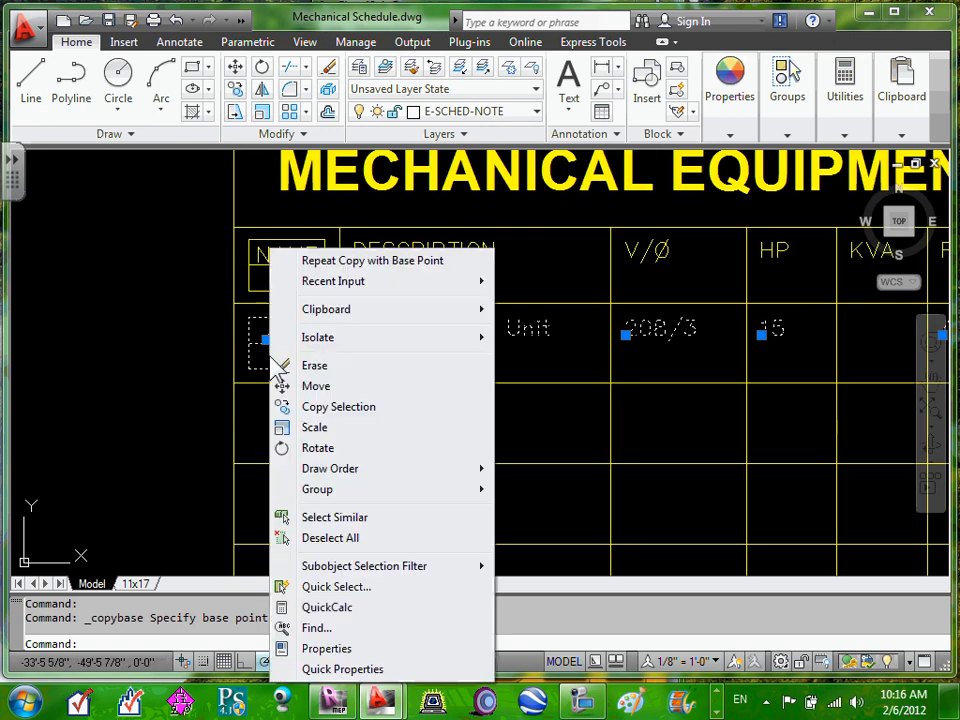
mouse_move(355, 312)
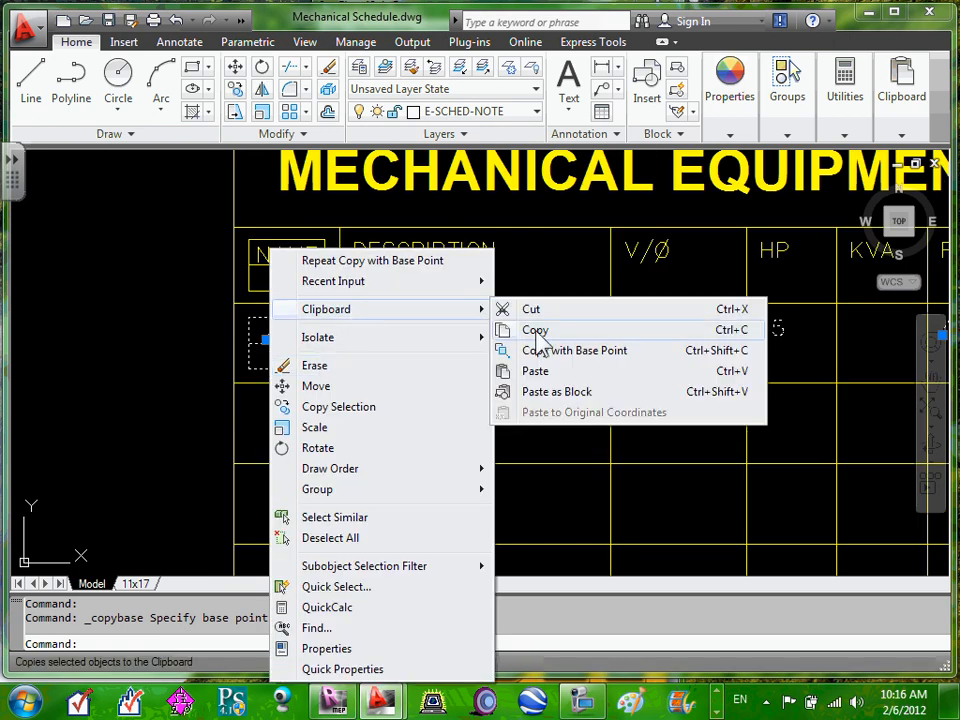
left_click(555, 351)
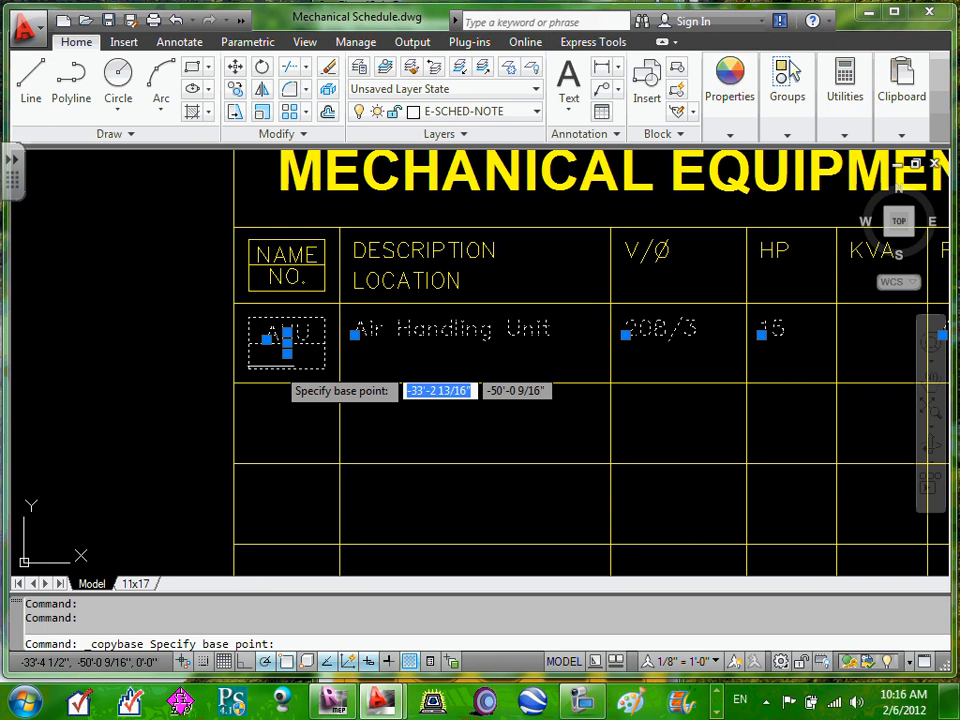
left_click(233, 383)
Step: Paste the copied entries into the second schedule row, with the insertion point at that row's lower-left corner
right_click(253, 429)
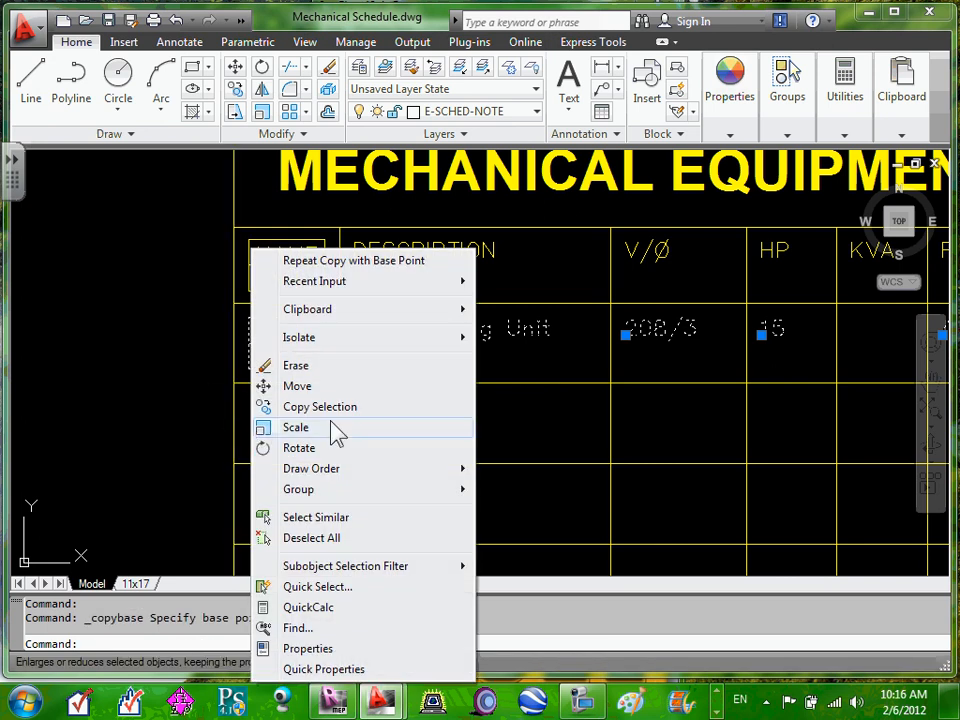
mouse_move(418, 312)
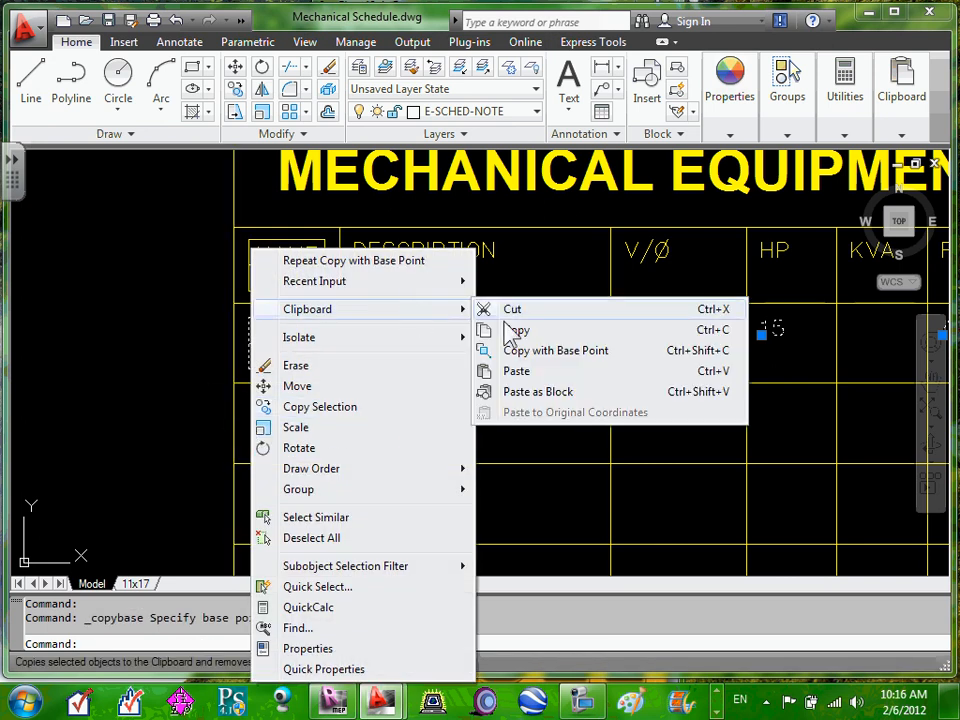
left_click(490, 372)
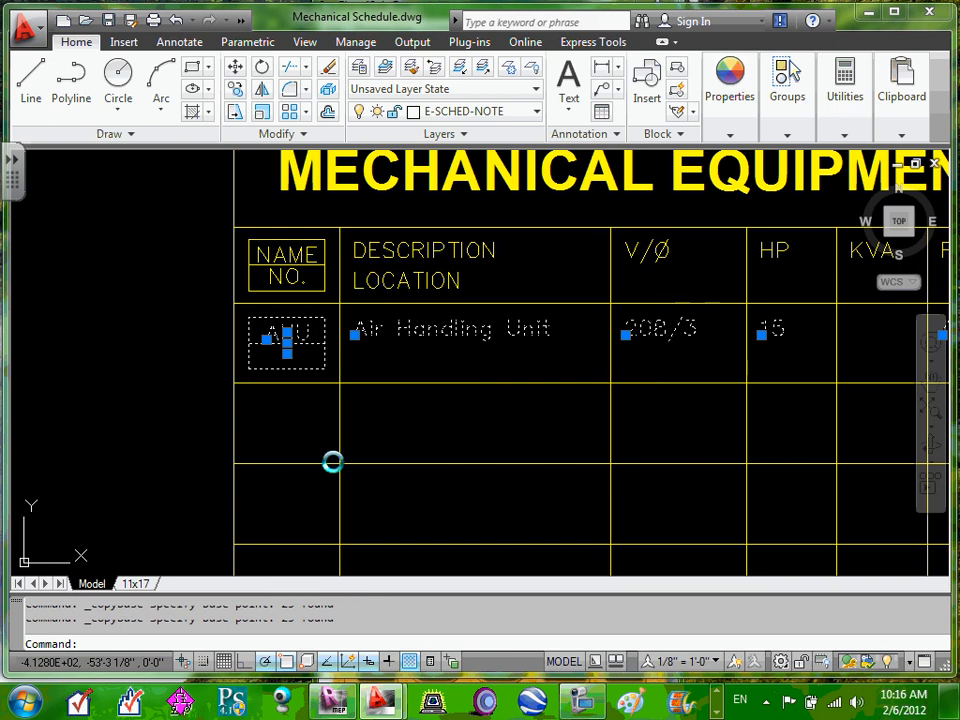
left_click(233, 463)
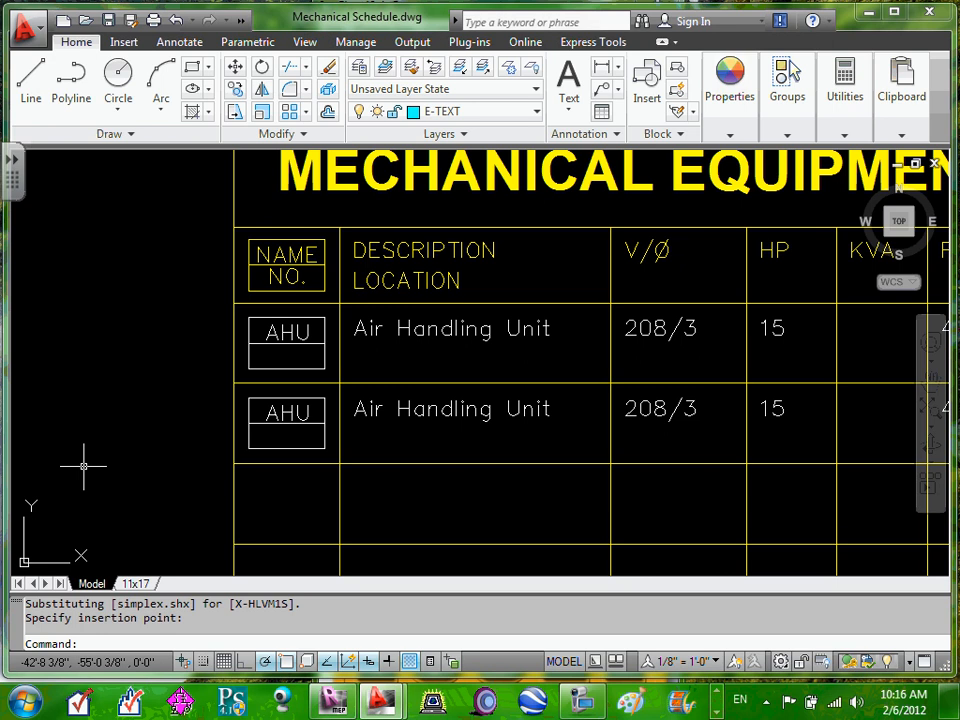
scroll(615, 400, "down", 3)
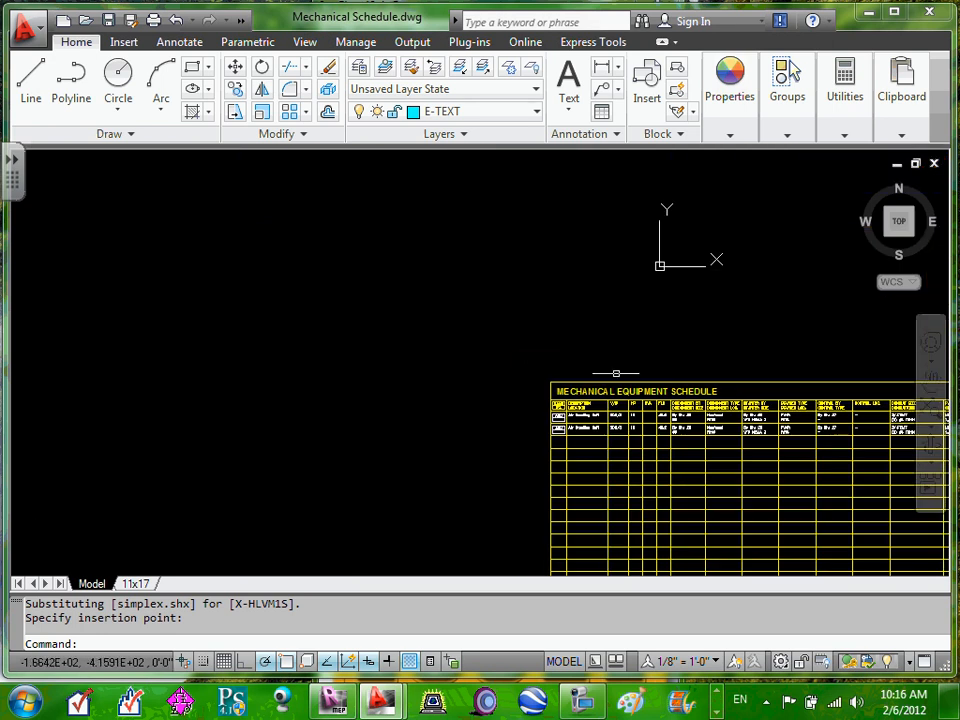
mouse_move(668, 363)
middle_mouse_down()
mouse_move(660, 354)
mouse_move(463, 335)
middle_mouse_up()
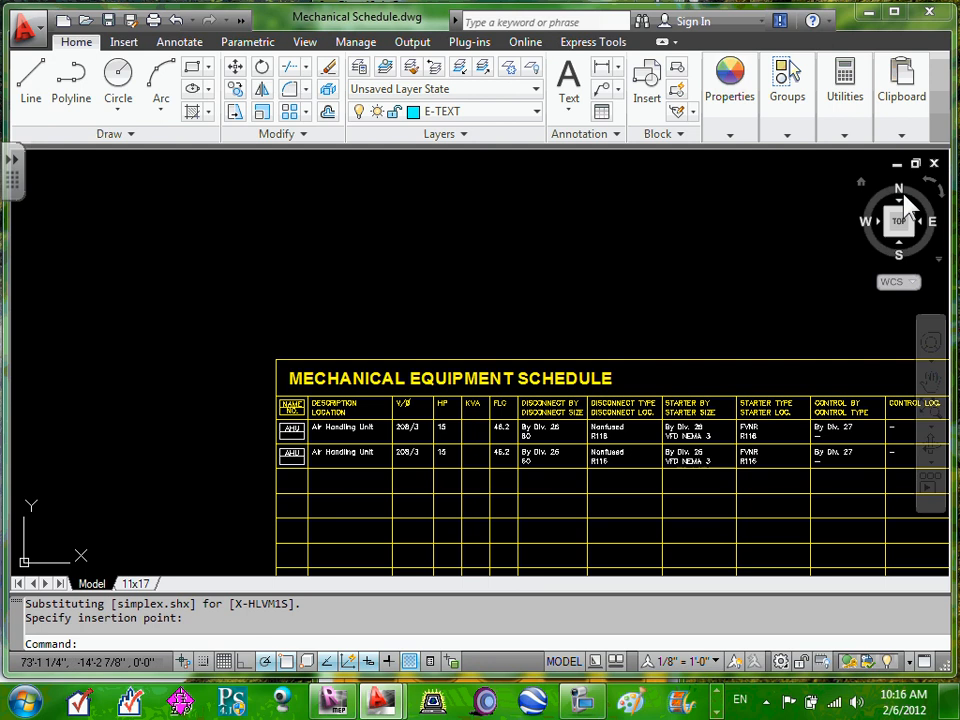
Step: Minimize Mechanical Schedule.dwg, restore Panel Schedule&Relay Schedule.dwg and look over its RP-1 panelboard schedule
left_click(897, 164)
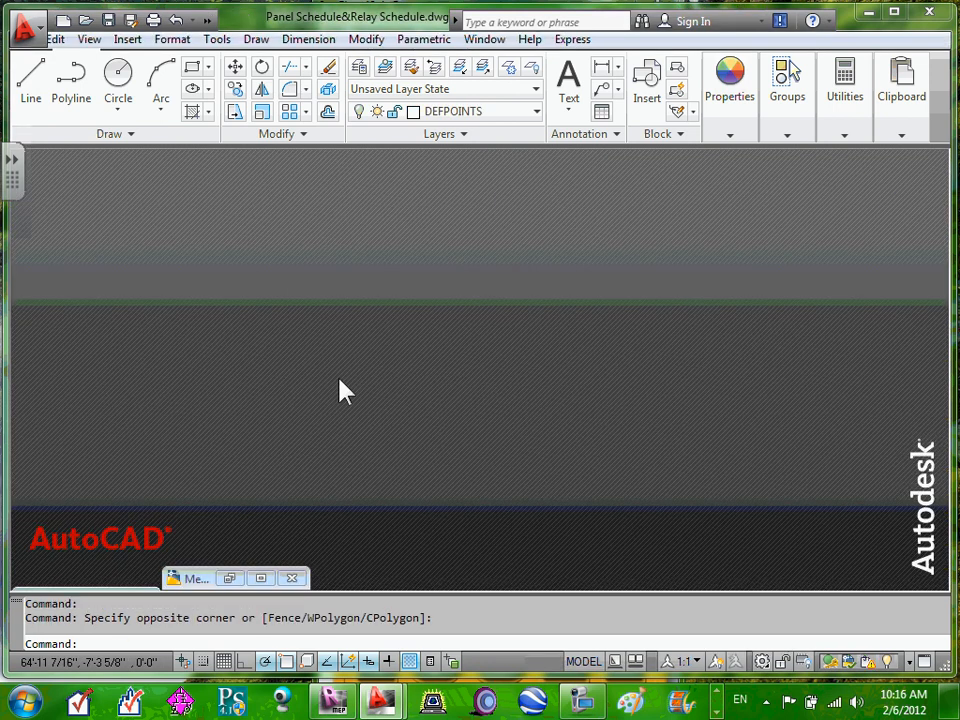
left_click(136, 587)
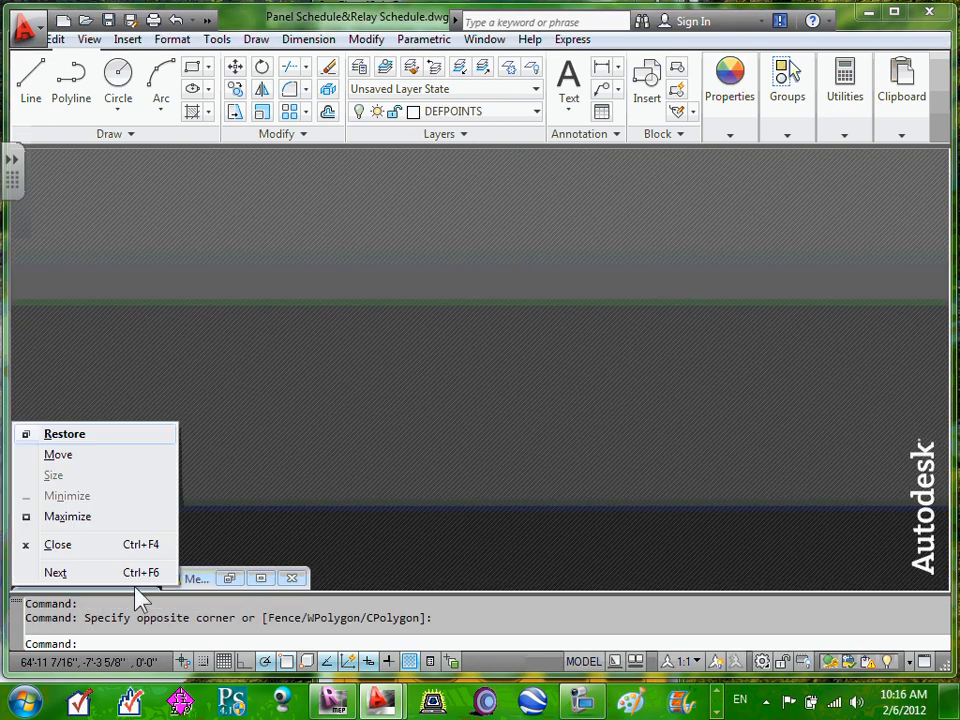
left_click(165, 578)
left_click_drag(150, 588, 182, 480)
left_click(142, 491)
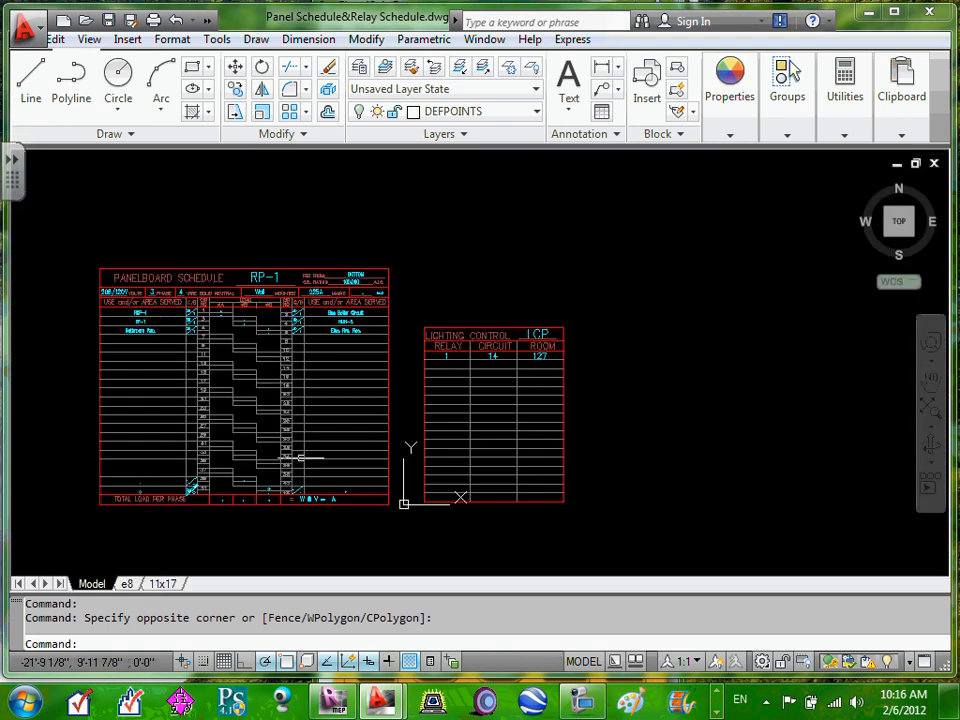
scroll(210, 336, "up", 5)
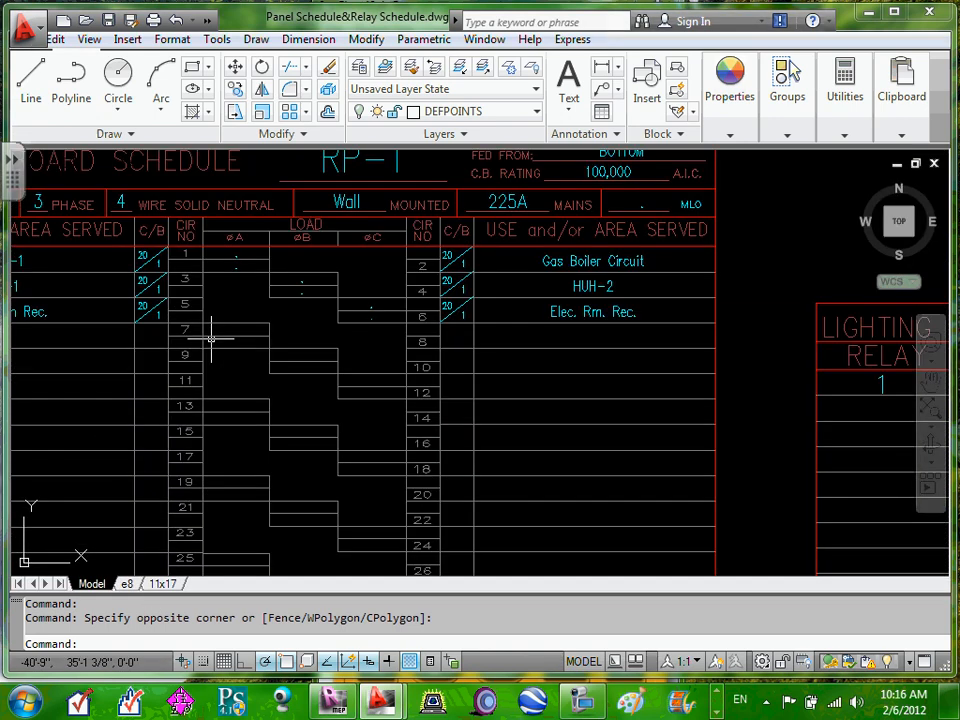
scroll(210, 336, "down", 4)
scroll(169, 288, "down", 2)
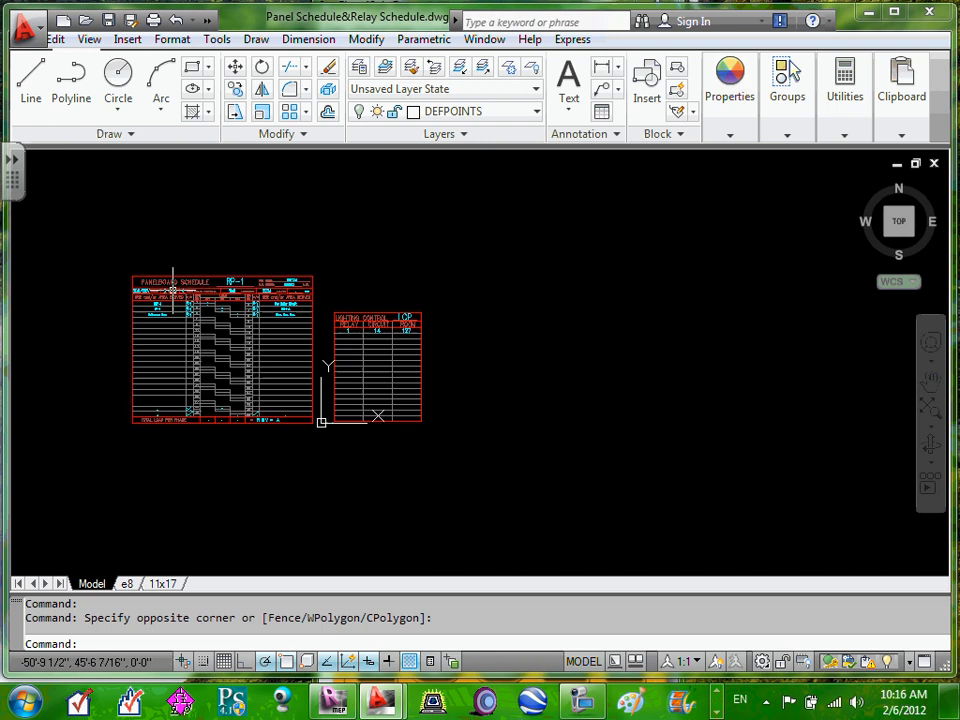
Step: Delete the entire RP-1 panelboard schedule, leaving the lighting control table in the drawing
scroll(169, 288, "up", 1)
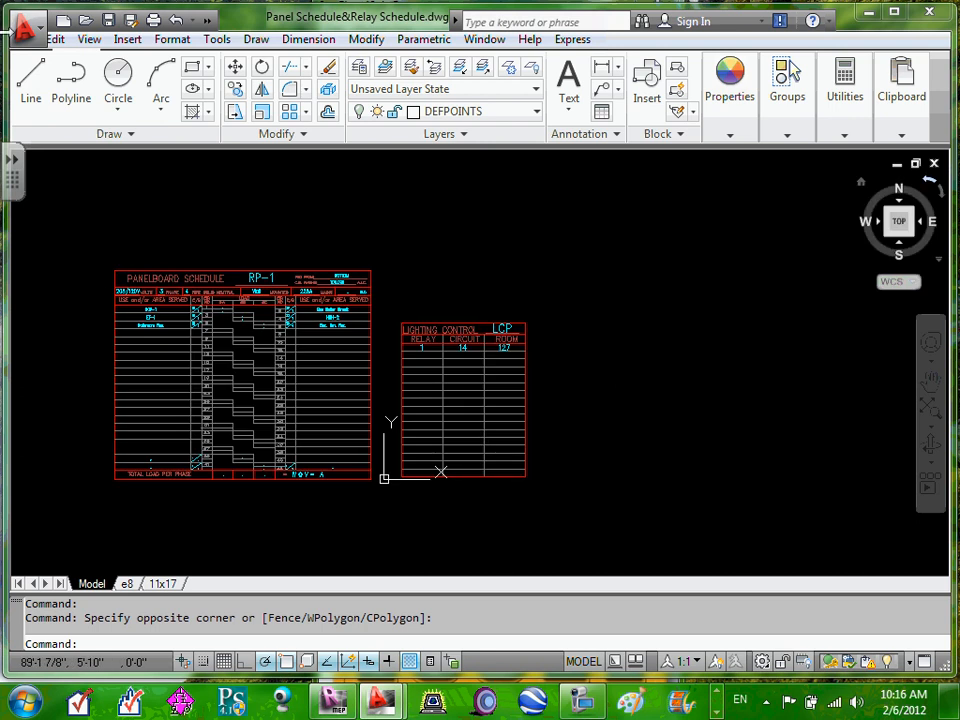
left_click(77, 252)
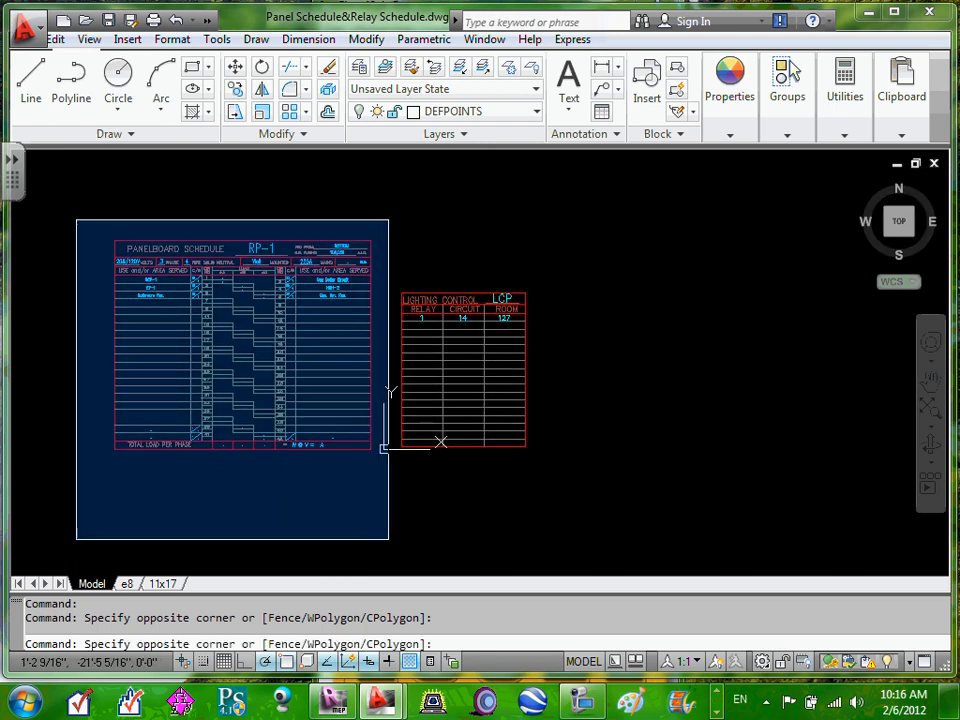
left_click(384, 545)
key("Delete")
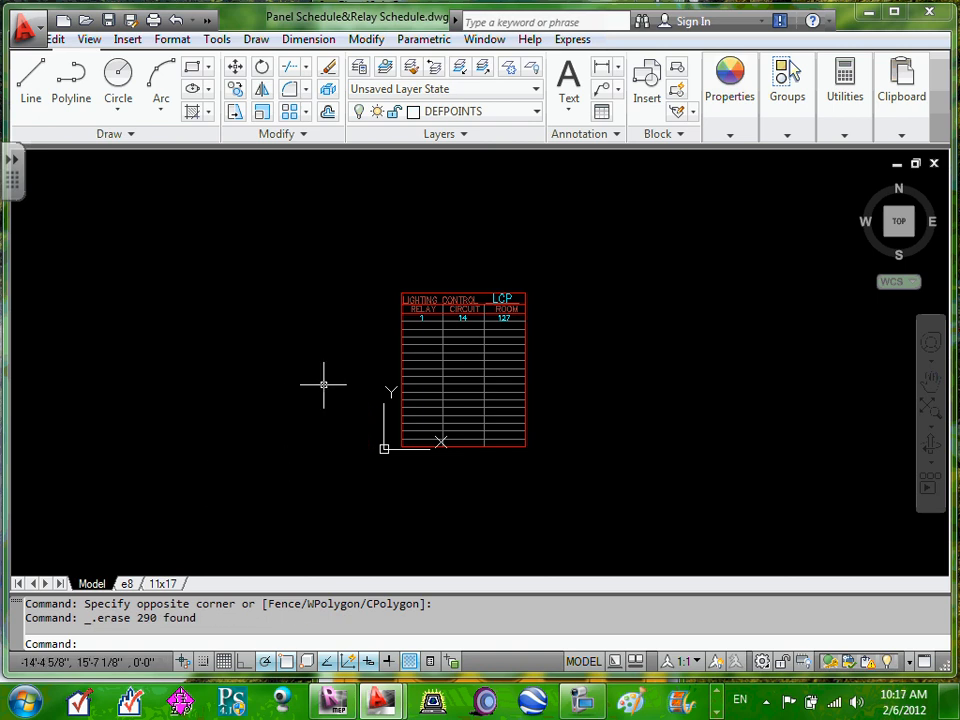
Step: Preview Mechanical Schedule.dwg in the AutoCad design drawings folder, then minimize the folder window to return to the drawing
scroll(483, 285, "up", 3)
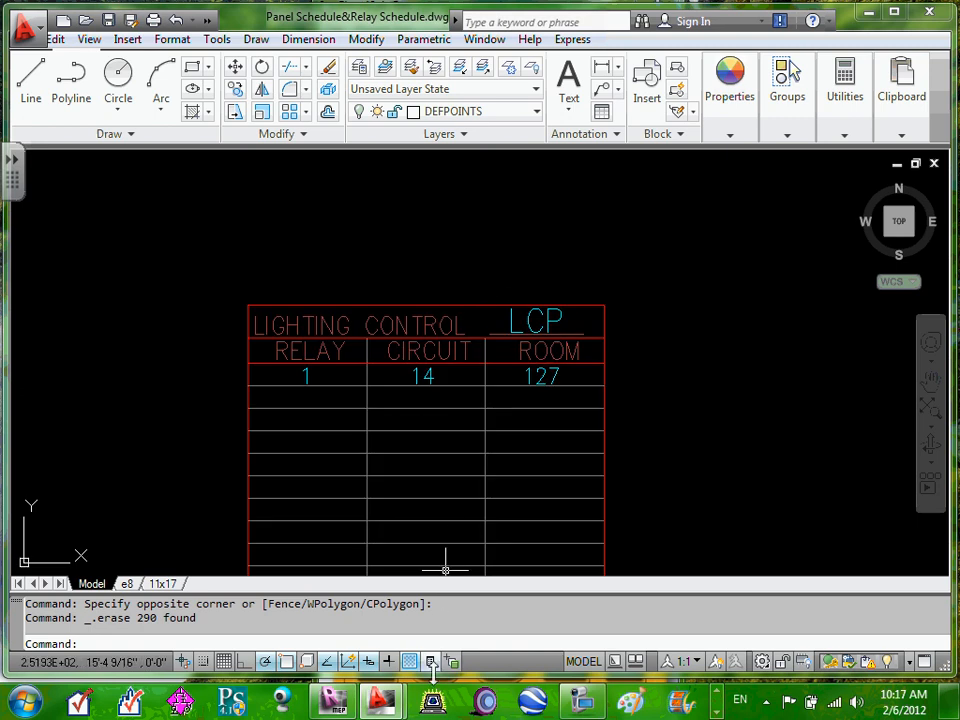
left_click(718, 700)
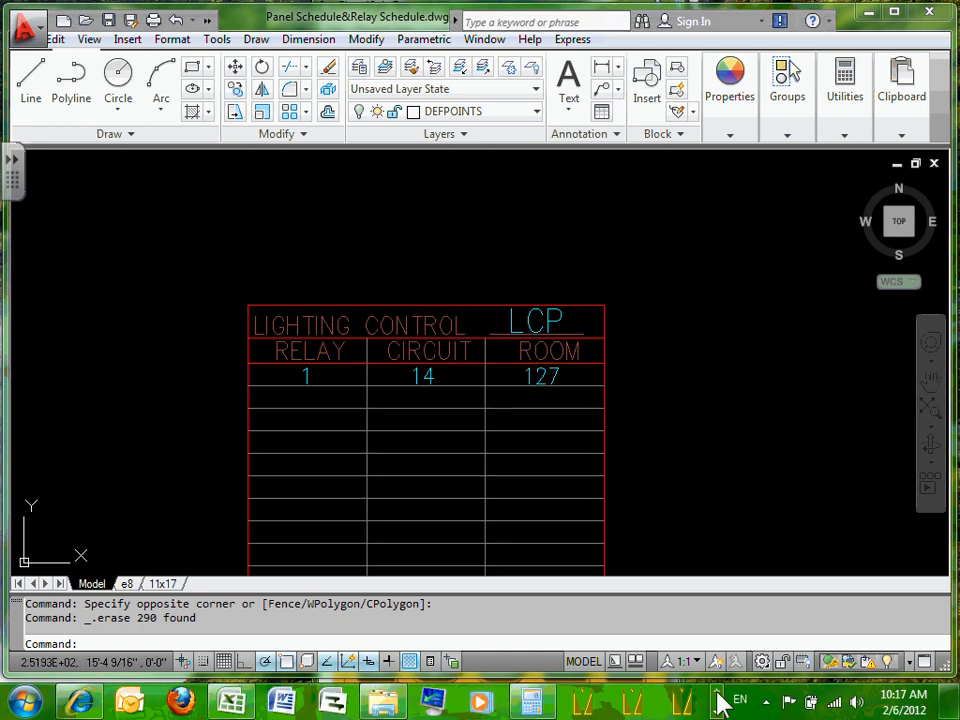
left_click(383, 700)
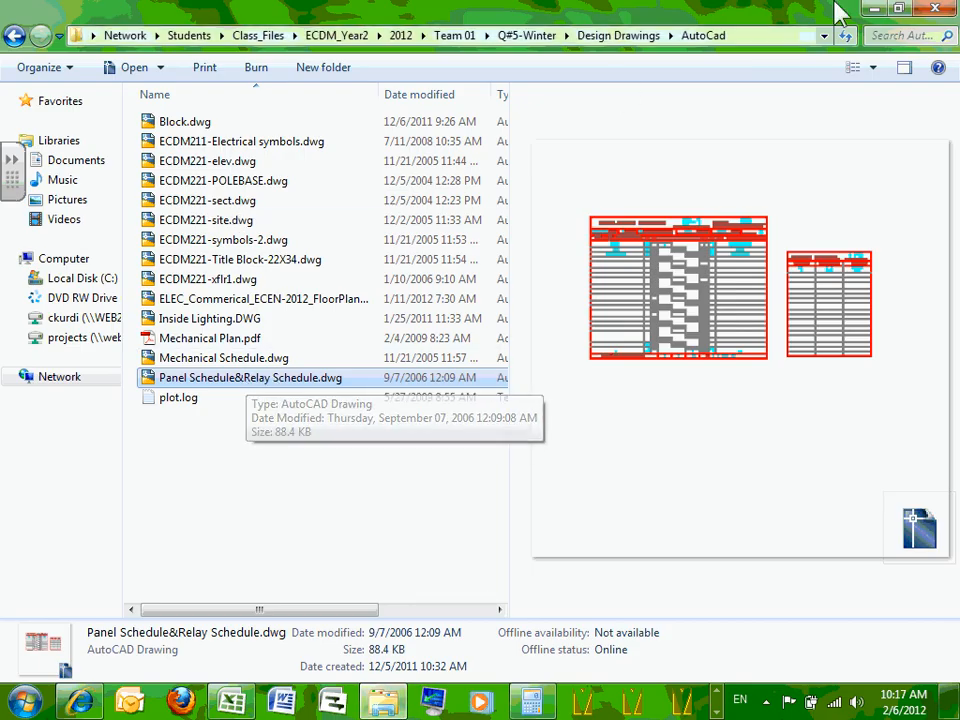
left_click(227, 362)
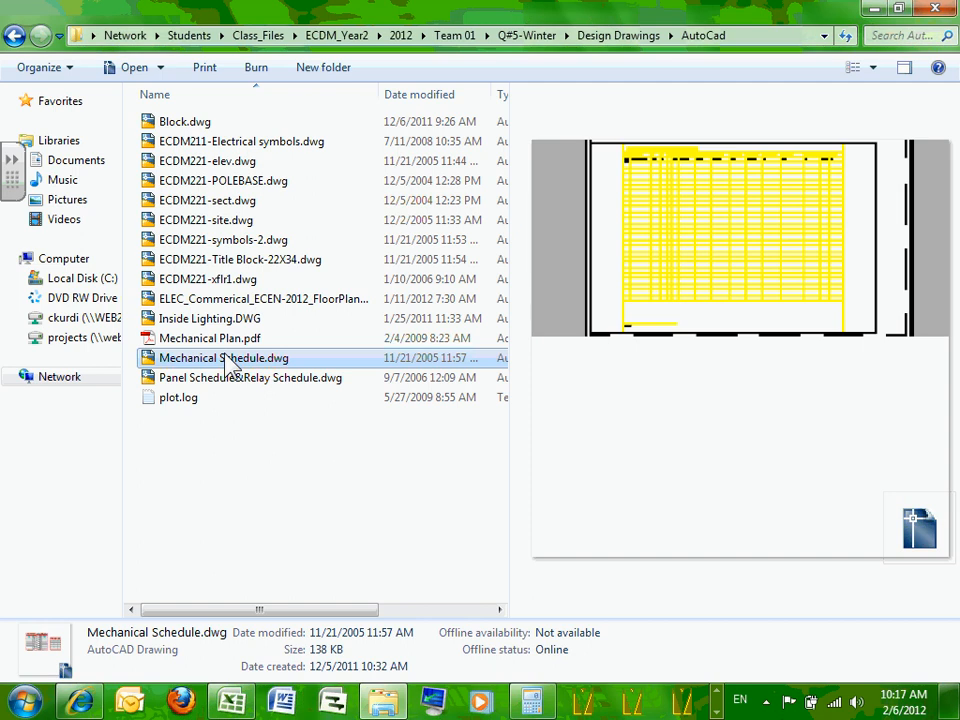
left_click(872, 10)
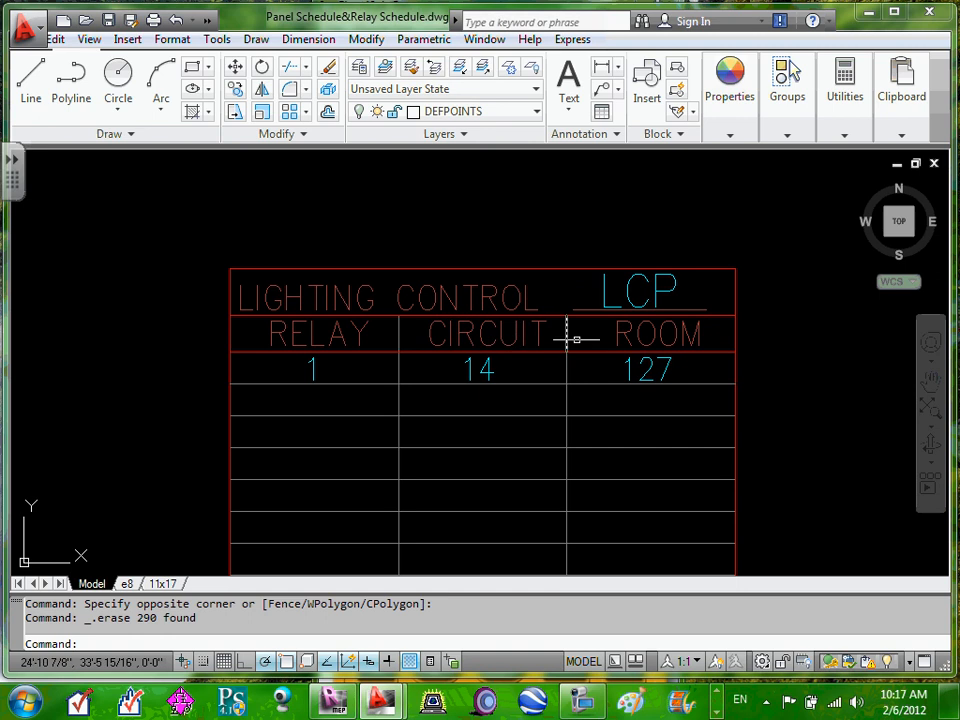
left_click(311, 370)
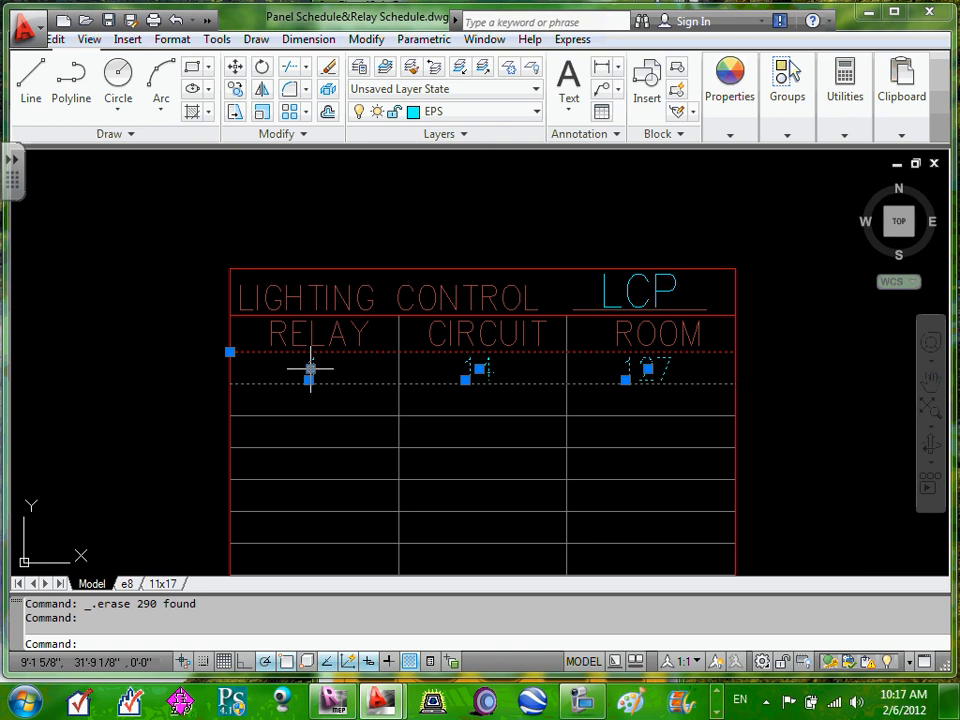
left_click(310, 369)
key("Escape")
key("Escape")
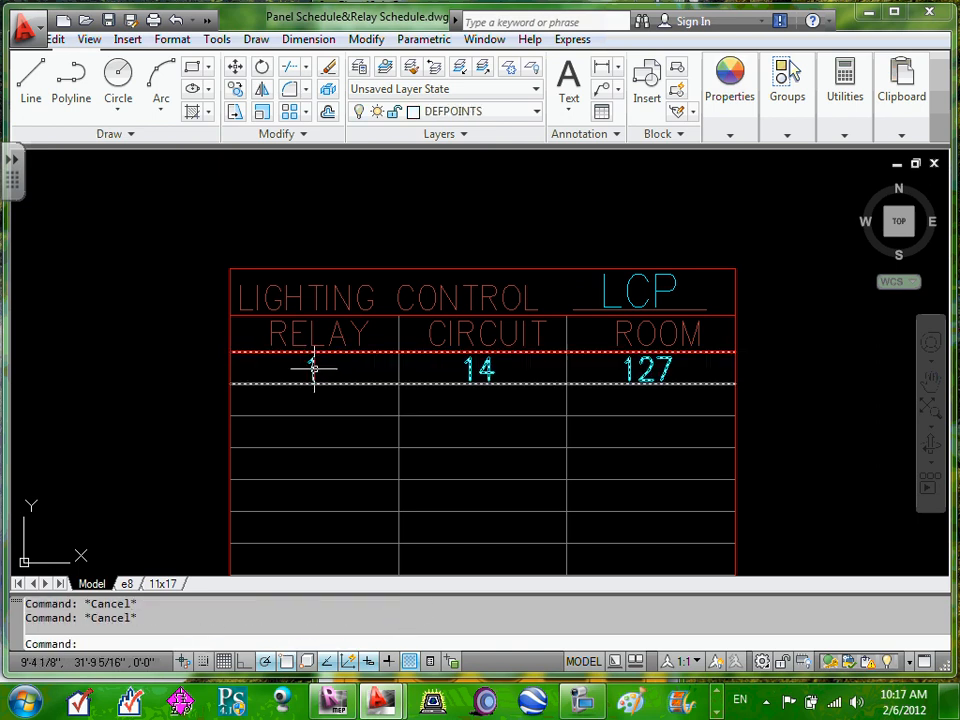
Step: Review the RELAY, CIRCUIT and ROOM attributes of the first lighting control row's block and close the attribute editor without changes
scroll(310, 367, "up", 2)
double_click(310, 368)
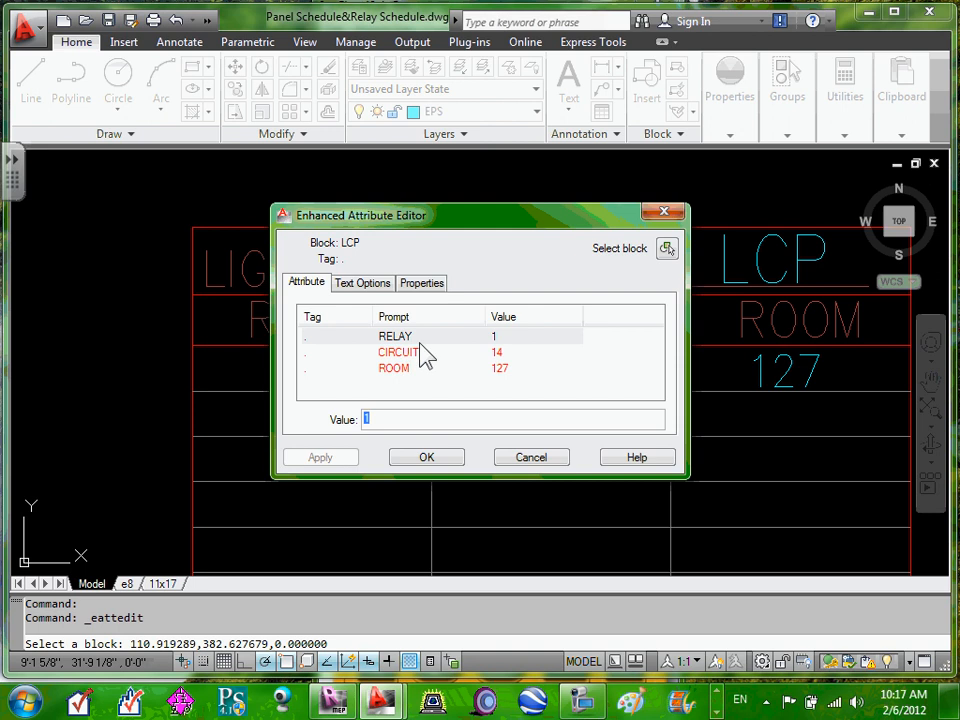
left_click(403, 358)
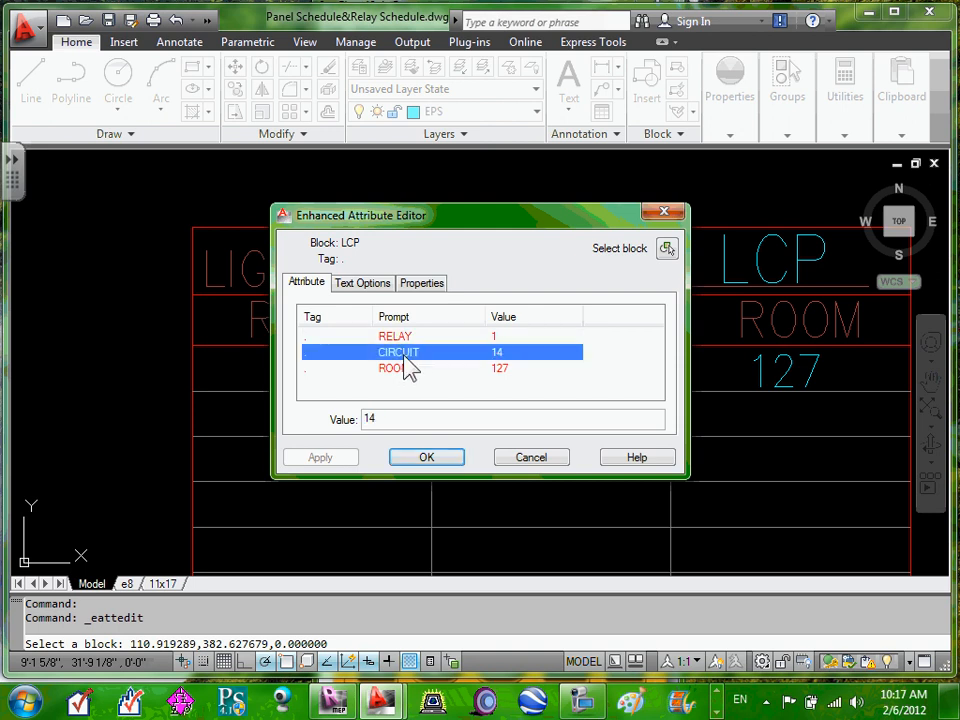
left_click(401, 370)
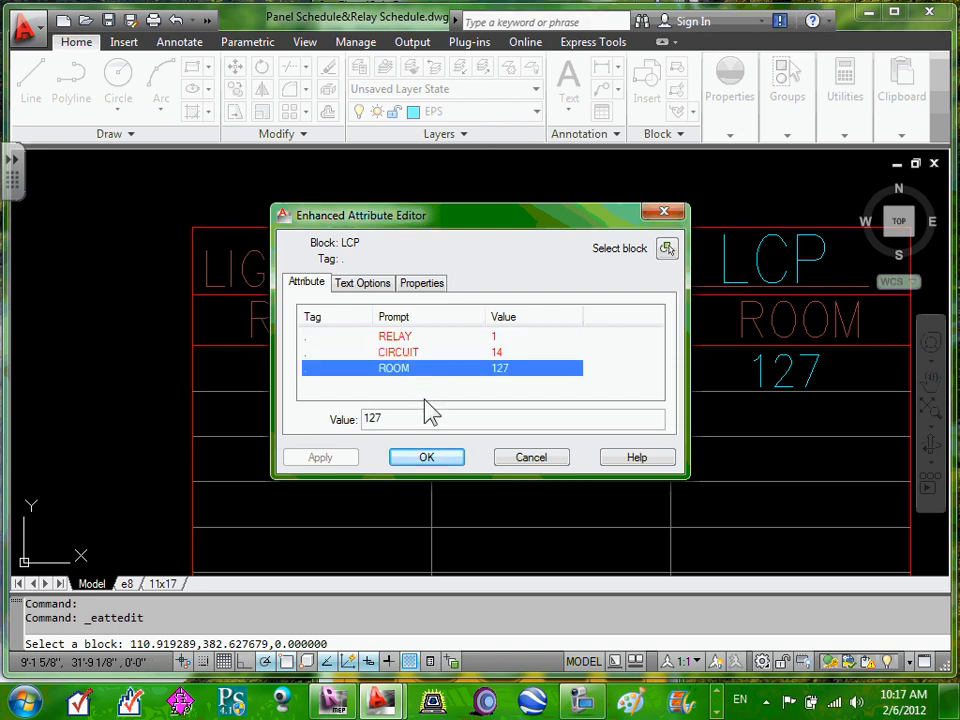
left_click(527, 458)
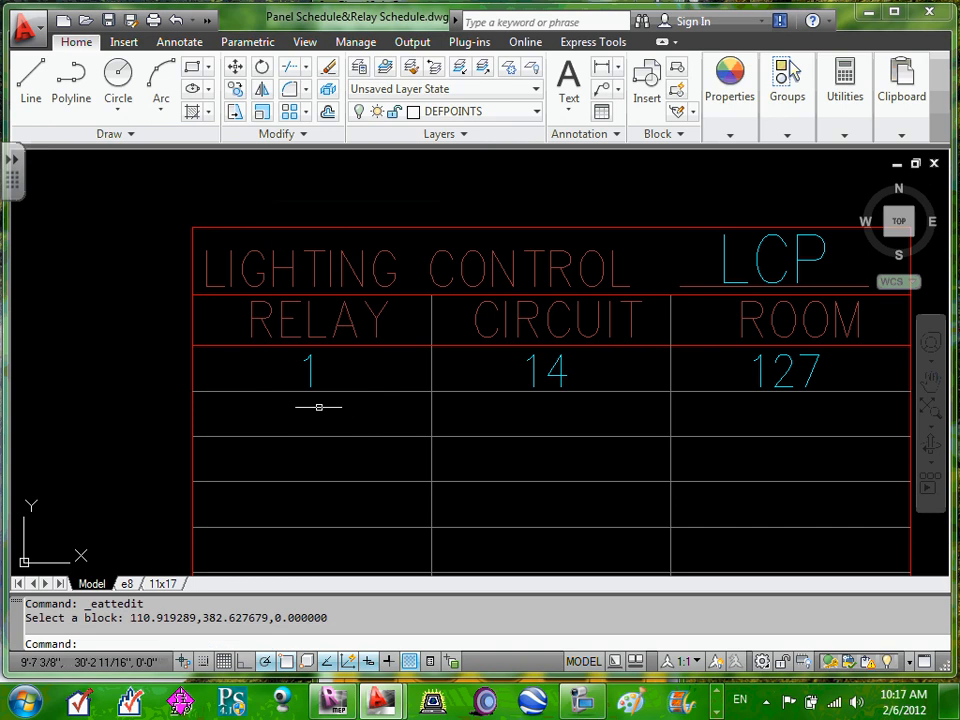
left_click(312, 372)
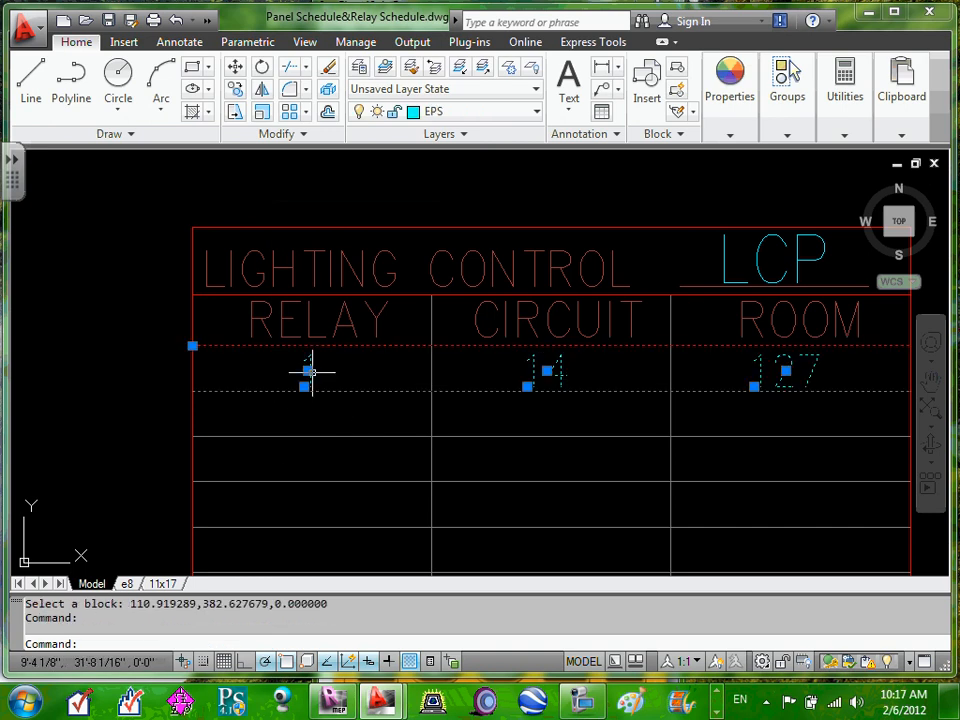
right_click(312, 372)
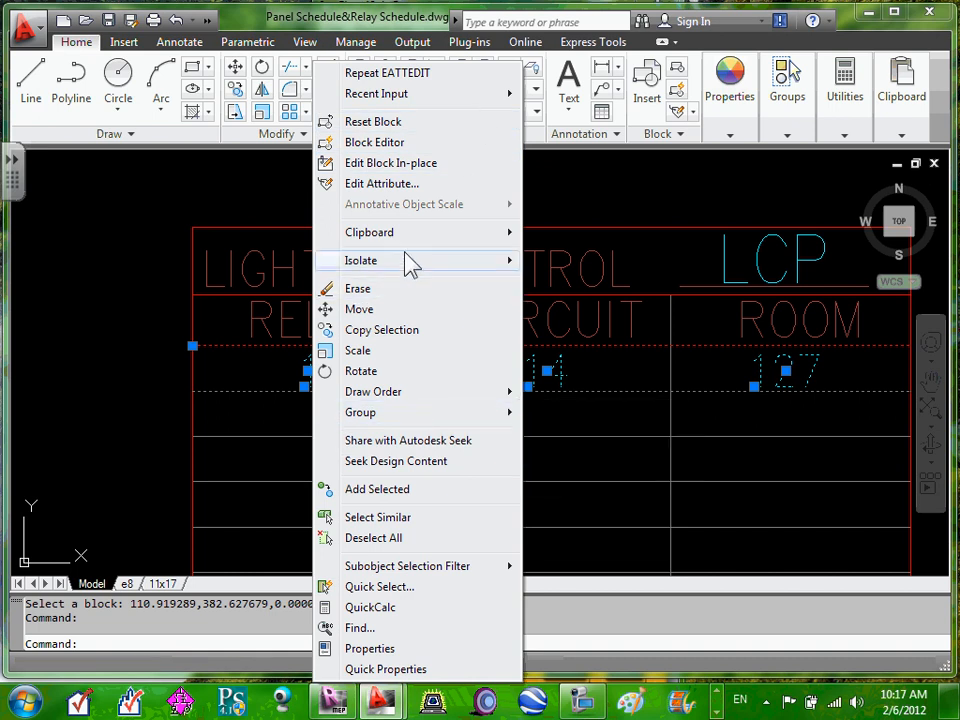
key("Escape")
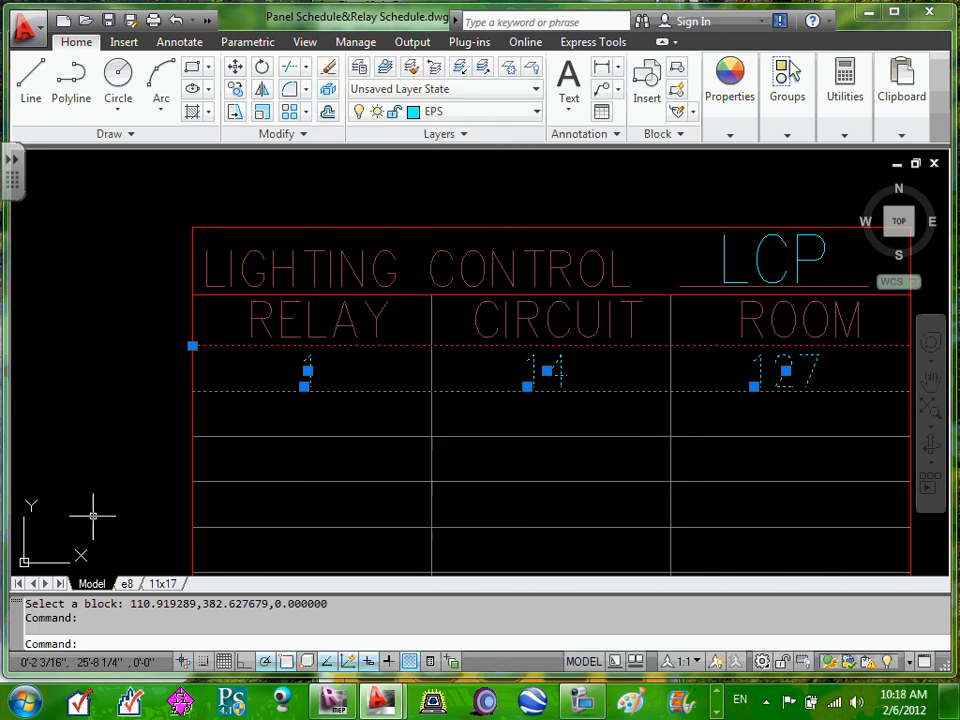
key("Escape")
Step: Copy the first lighting control row's block with a base point at the lower-left corner of the empty second row
left_click(312, 372)
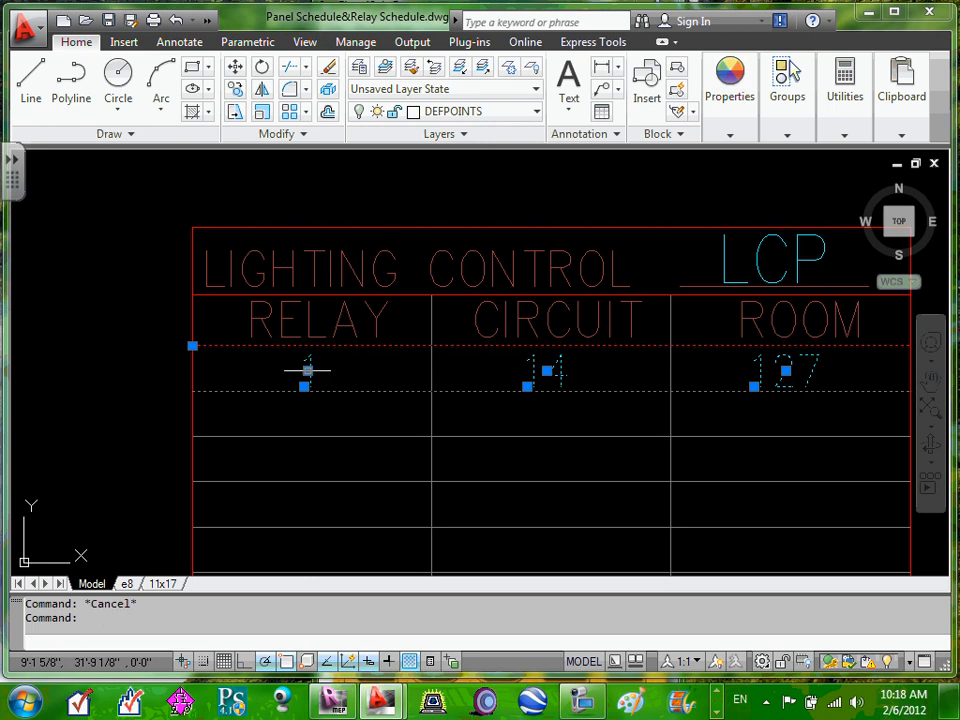
right_click(312, 372)
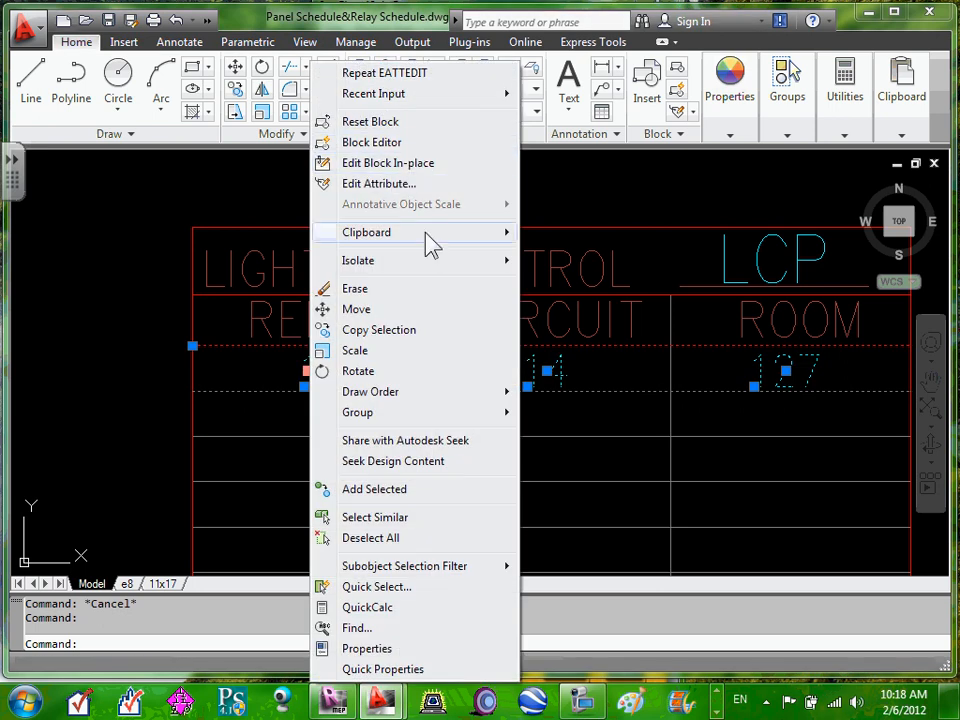
mouse_move(432, 238)
left_click(580, 273)
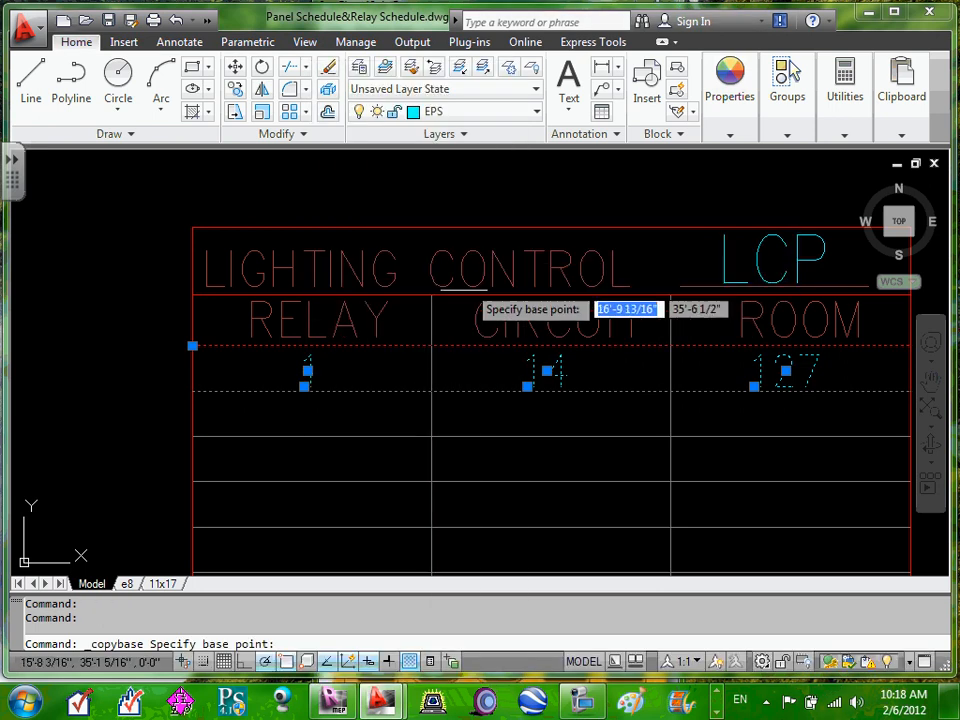
left_click(192, 436)
Step: Paste the copied block with its insertion point at the same lower-left corner of the second row
right_click(193, 431)
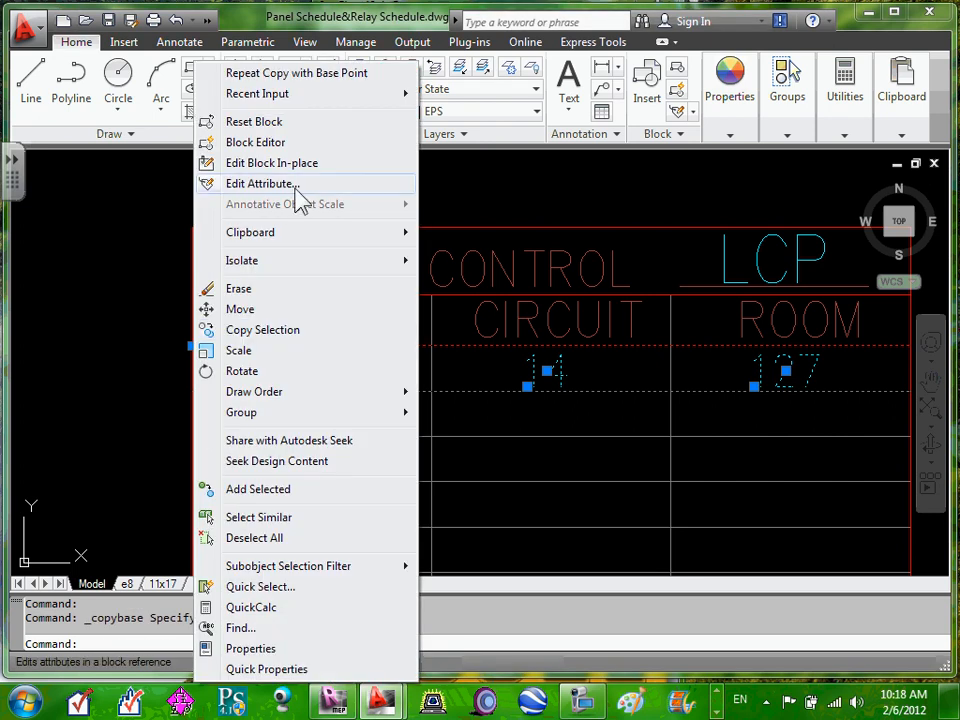
mouse_move(307, 238)
left_click(459, 294)
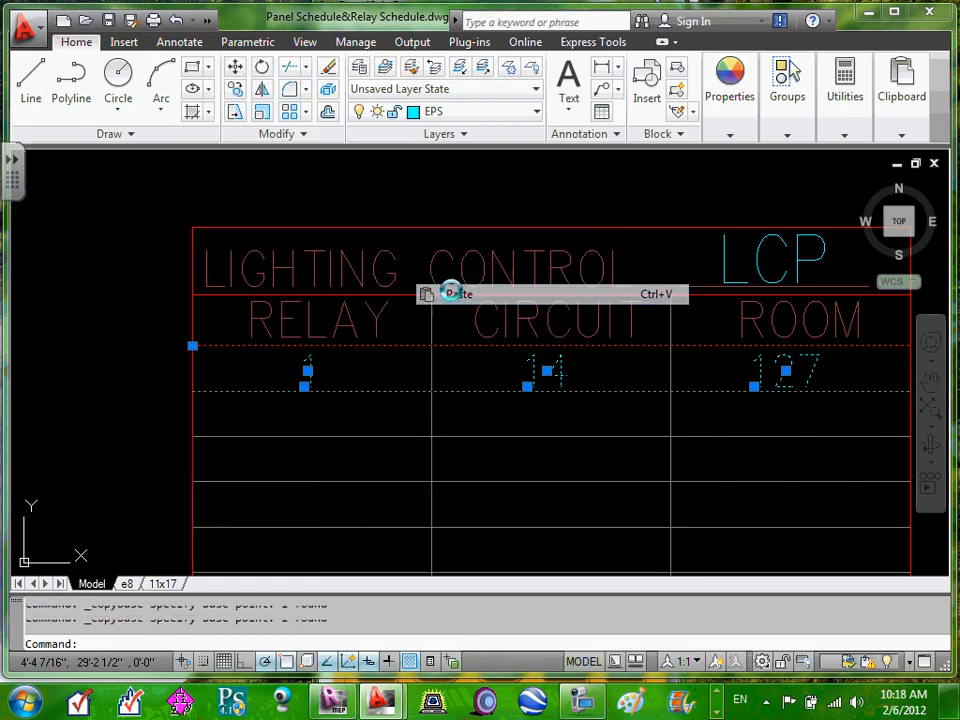
left_click(194, 437)
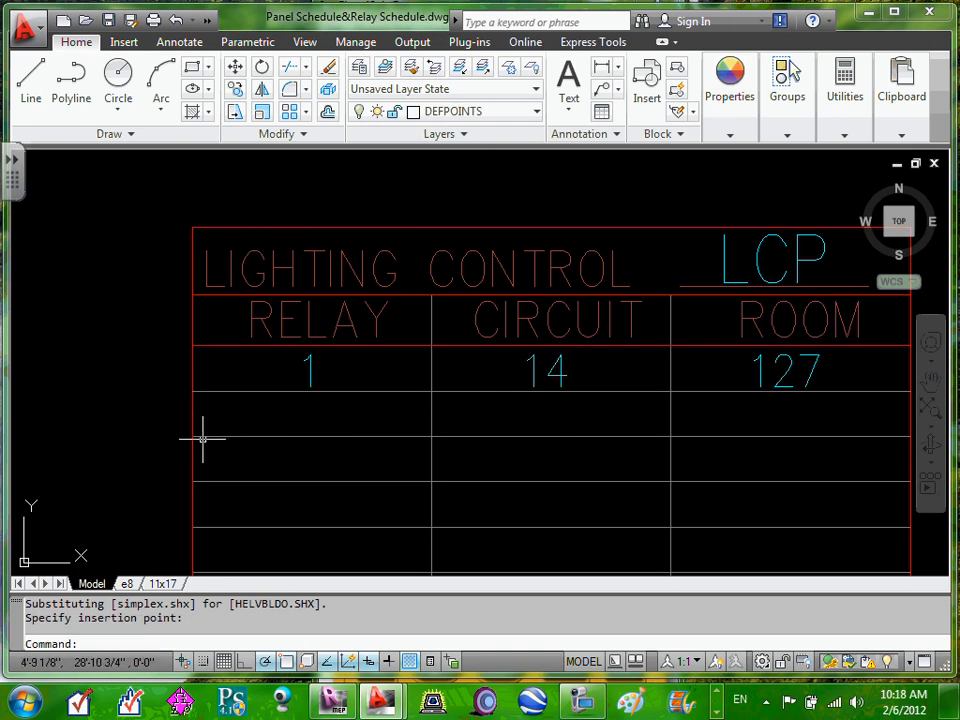
Step: Undo the last zoom on the lighting control table
scroll(198, 427, "down", 5)
scroll(161, 424, "up", 6)
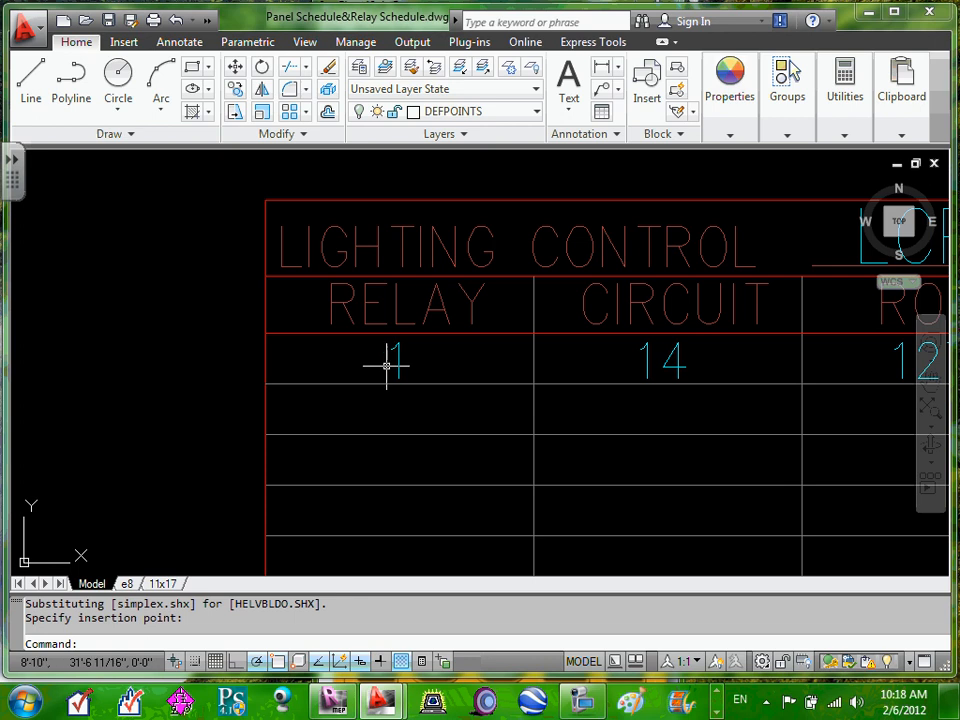
left_click(175, 22)
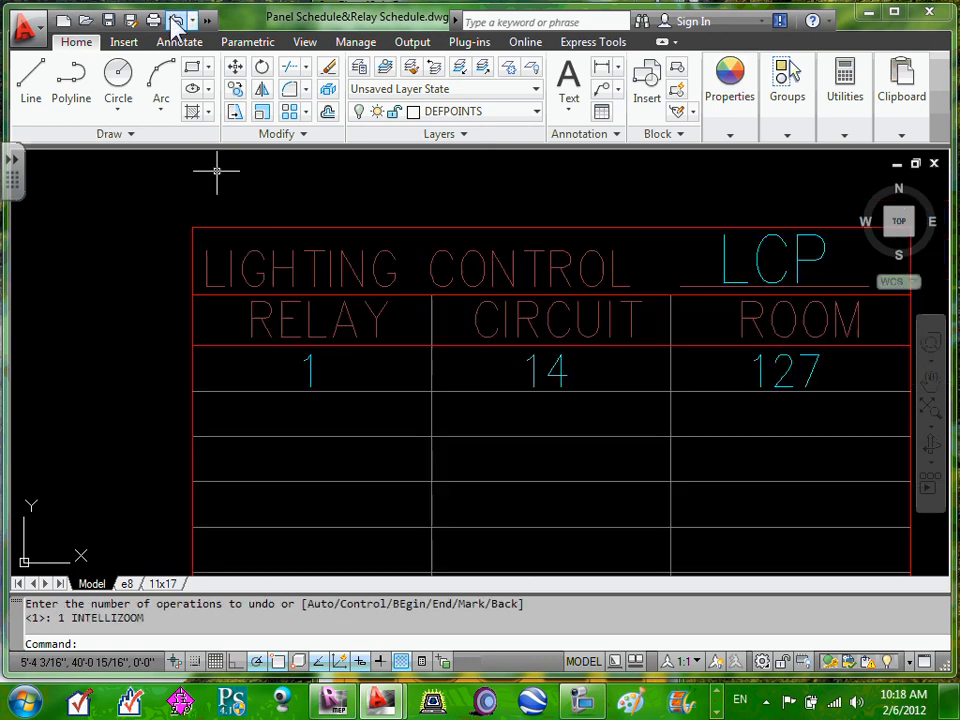
Step: Copy the first lighting control row's block again, using the second row's lower-left corner as base point
left_click(311, 371)
right_click(311, 371)
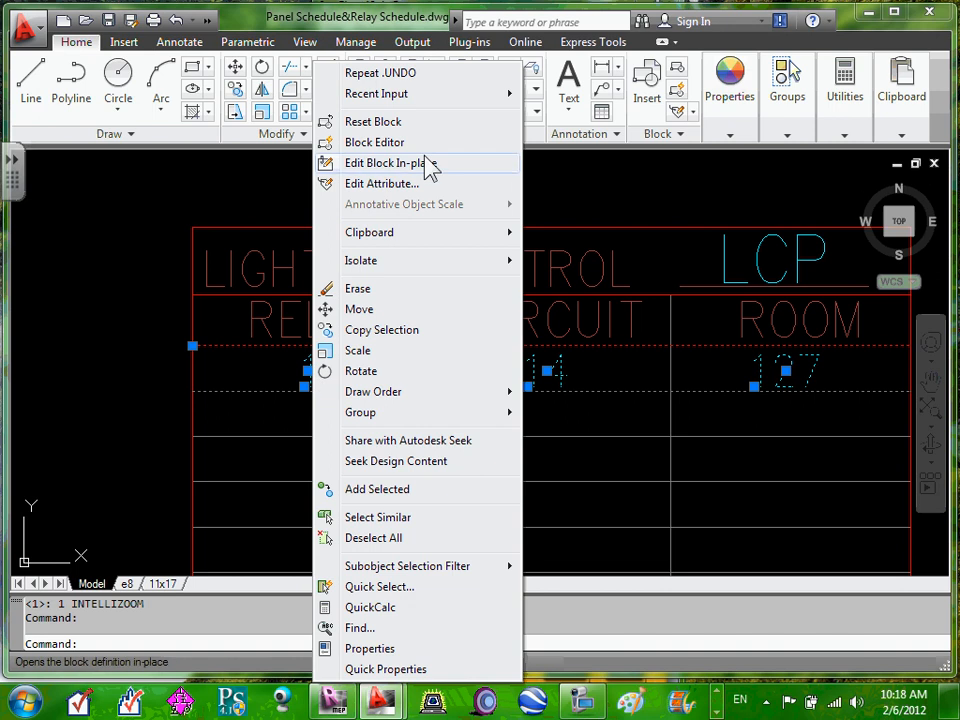
mouse_move(441, 238)
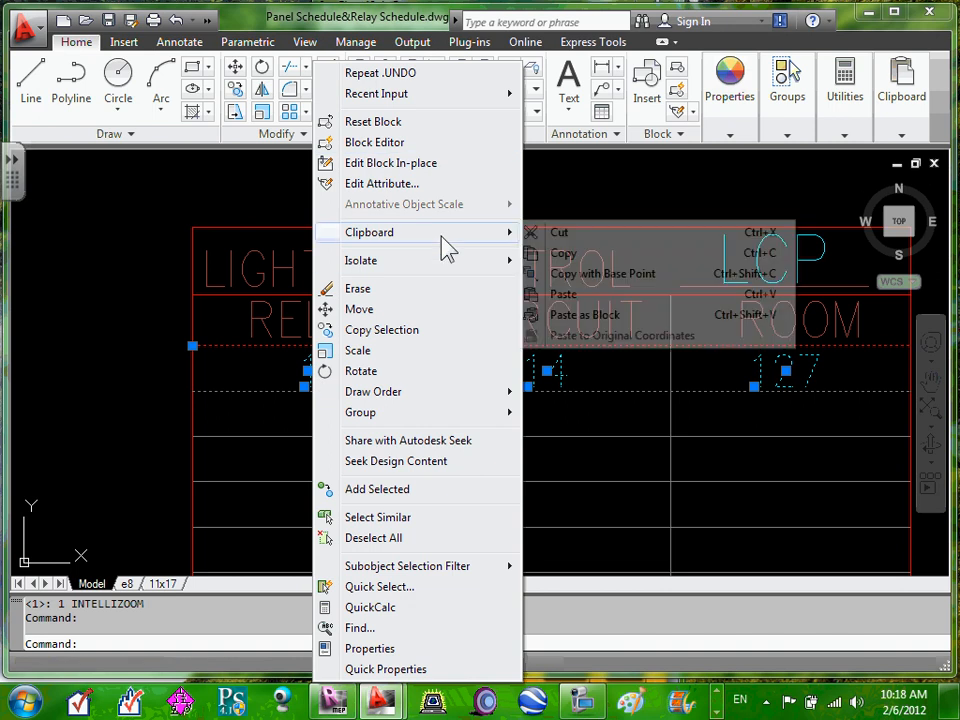
left_click(584, 275)
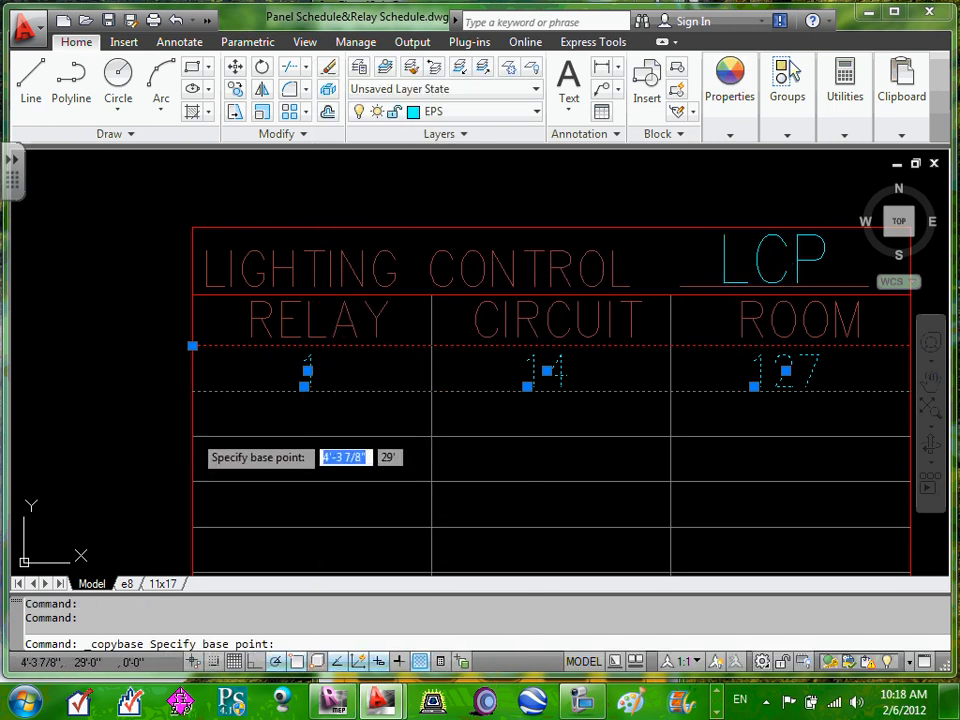
left_click(192, 432)
Step: Paste the copied block into the second row by placing the insertion point at the third row's lower-left corner
right_click(192, 432)
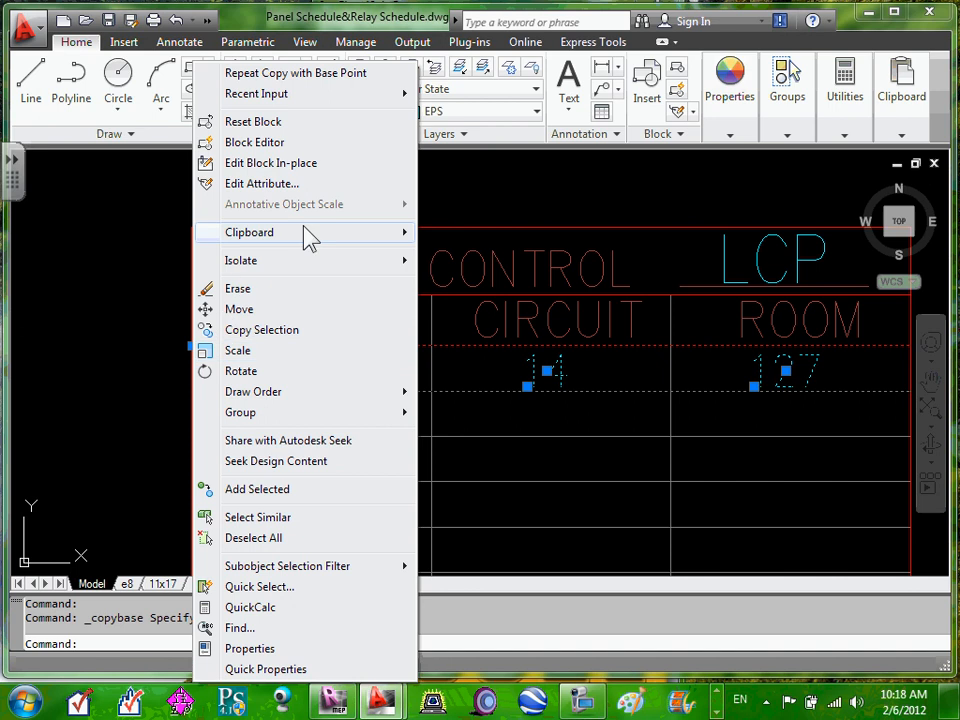
mouse_move(310, 238)
left_click(466, 298)
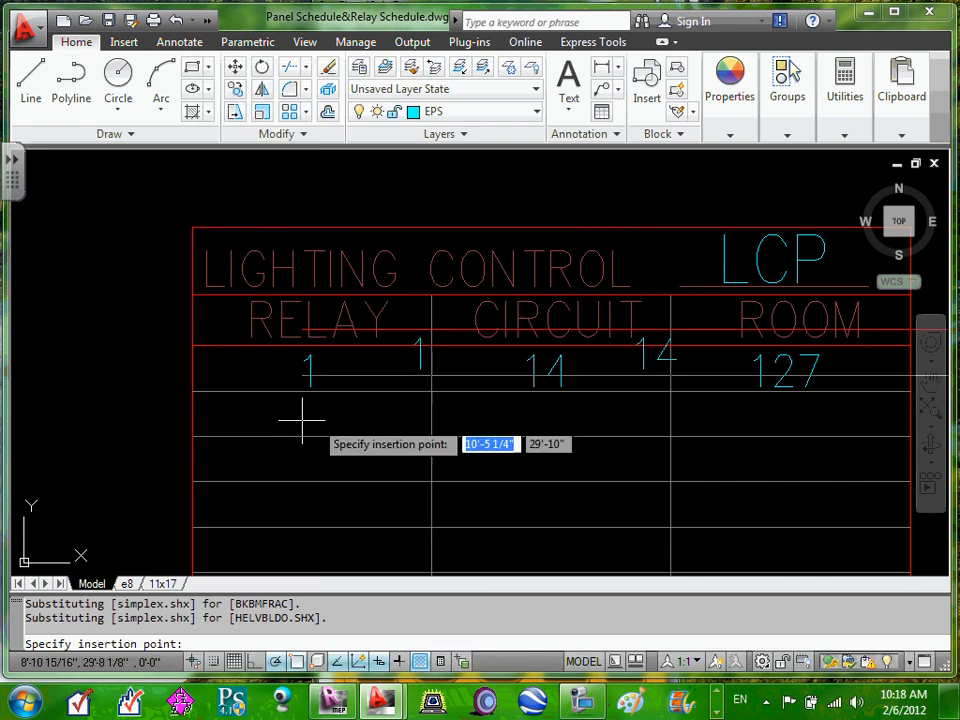
left_click(193, 482)
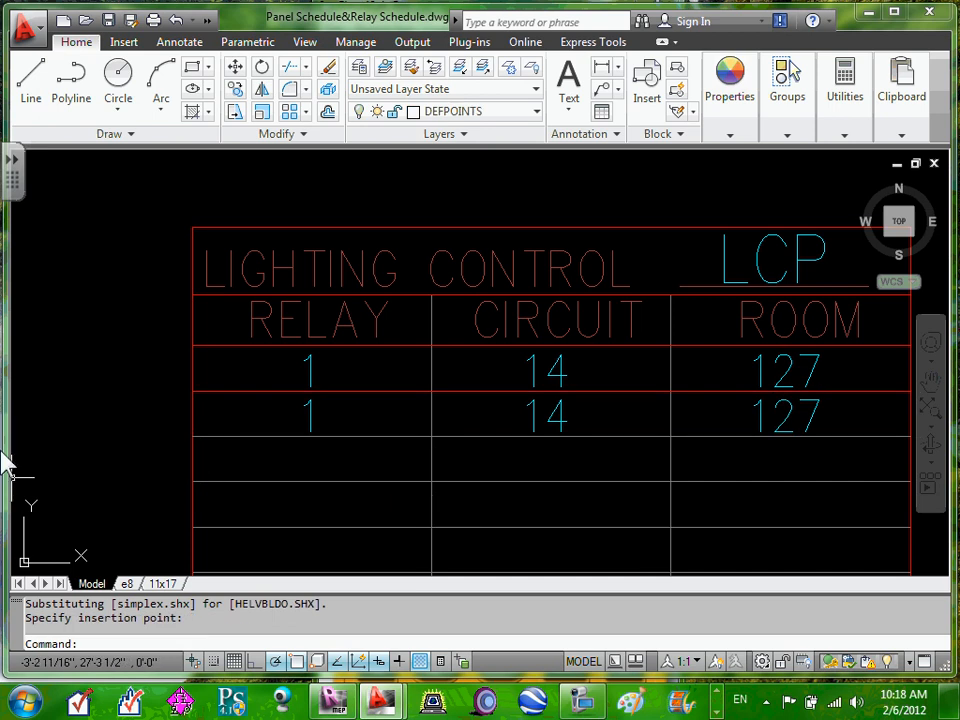
key("Escape")
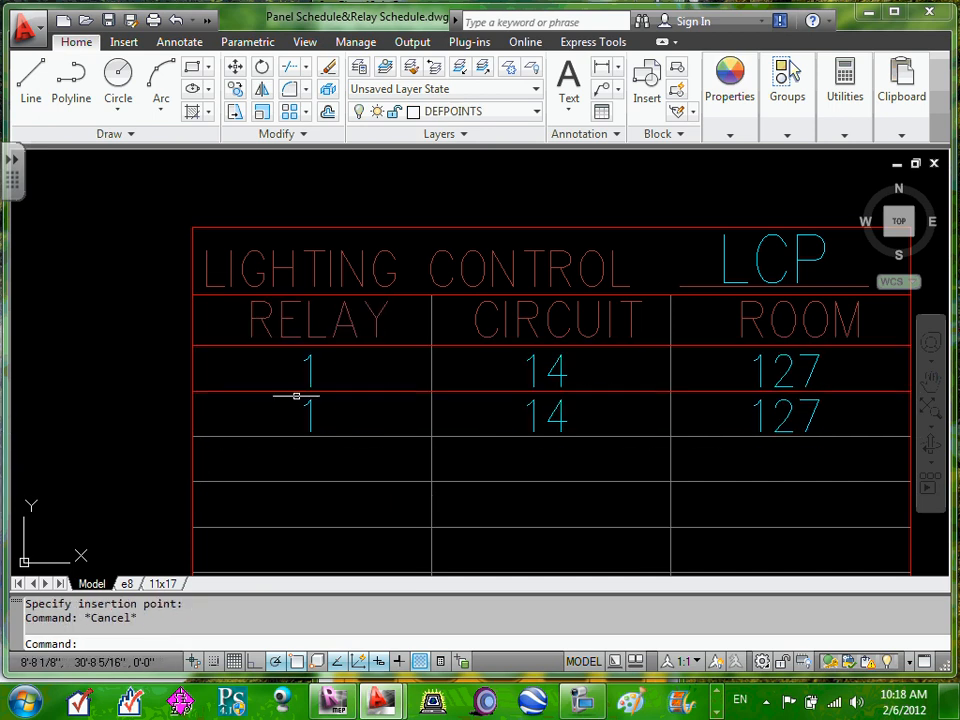
key("Escape")
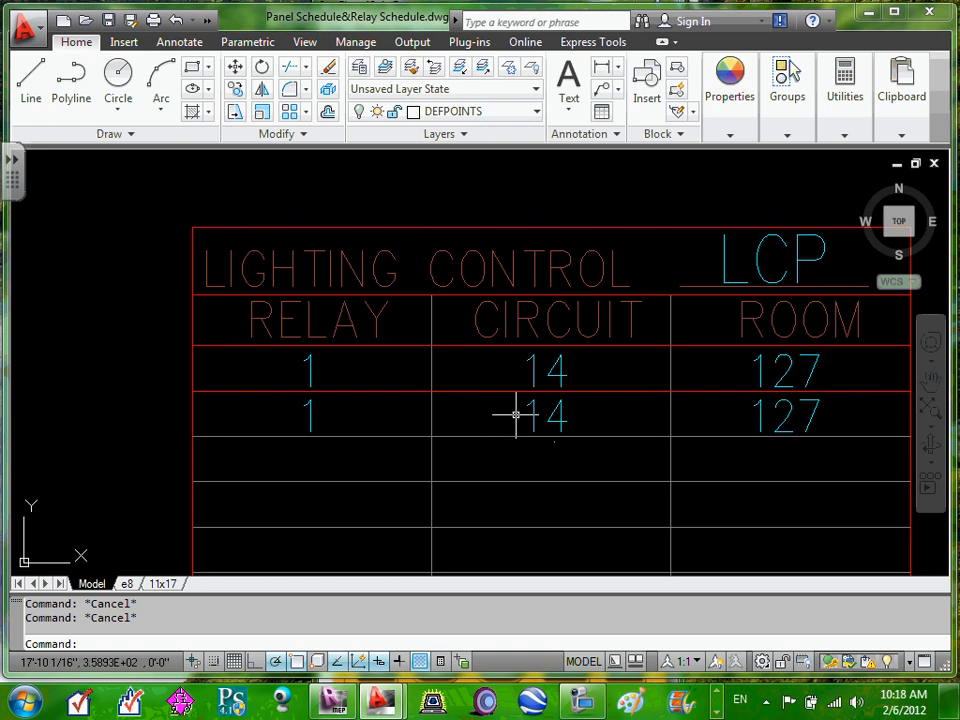
left_click(308, 415)
left_click(308, 415)
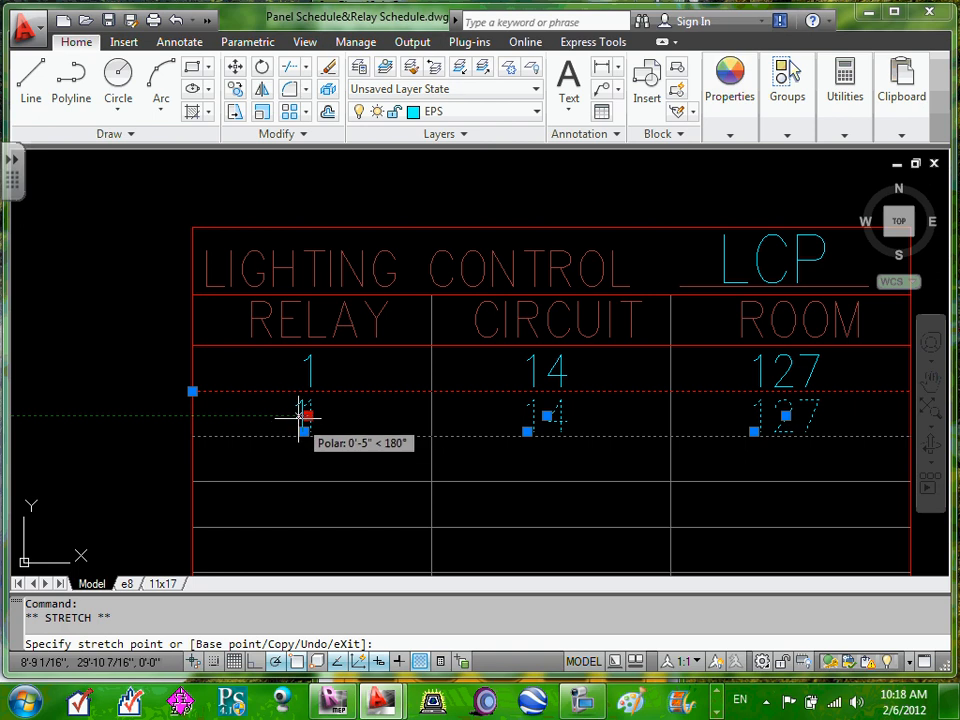
key("Escape")
key("Escape")
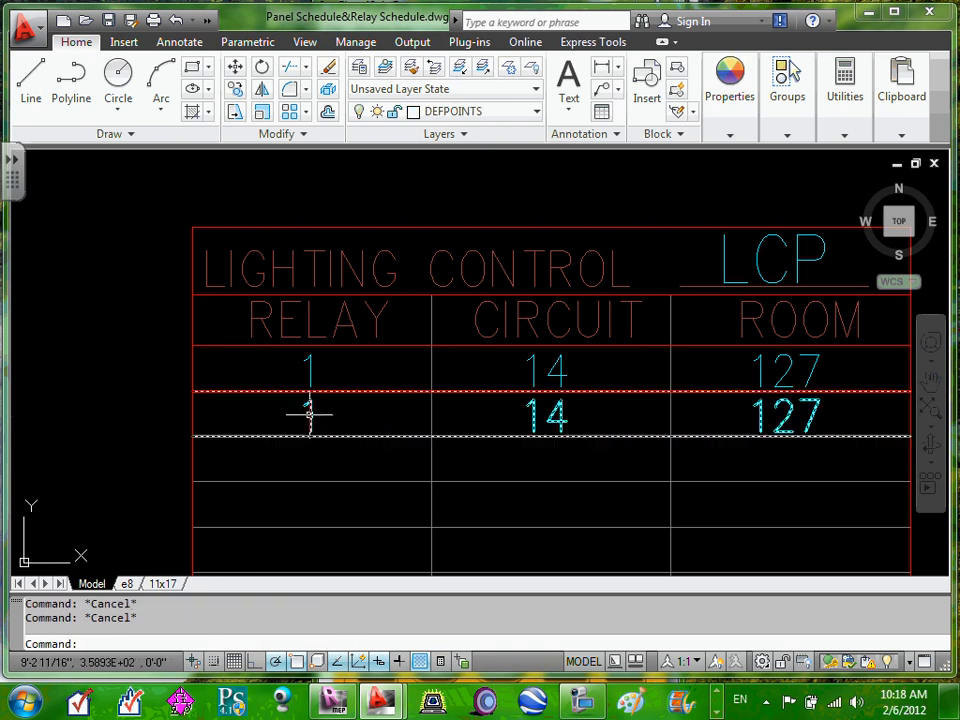
Step: Edit the second lighting control row's block attributes, setting the relay to 2 and the room to 116
double_click(313, 415)
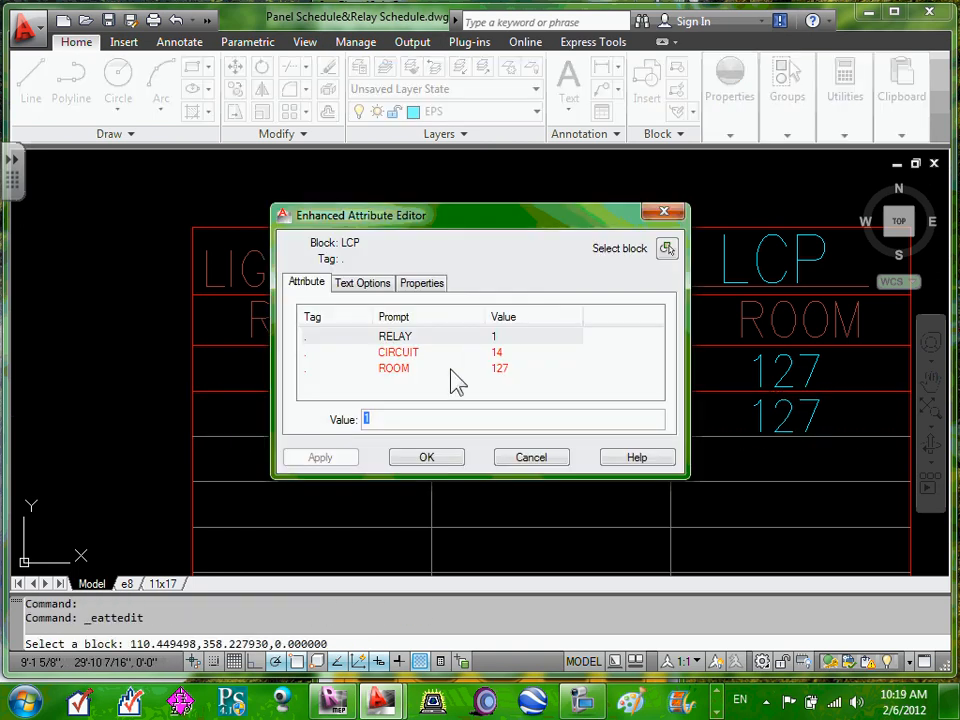
type("2")
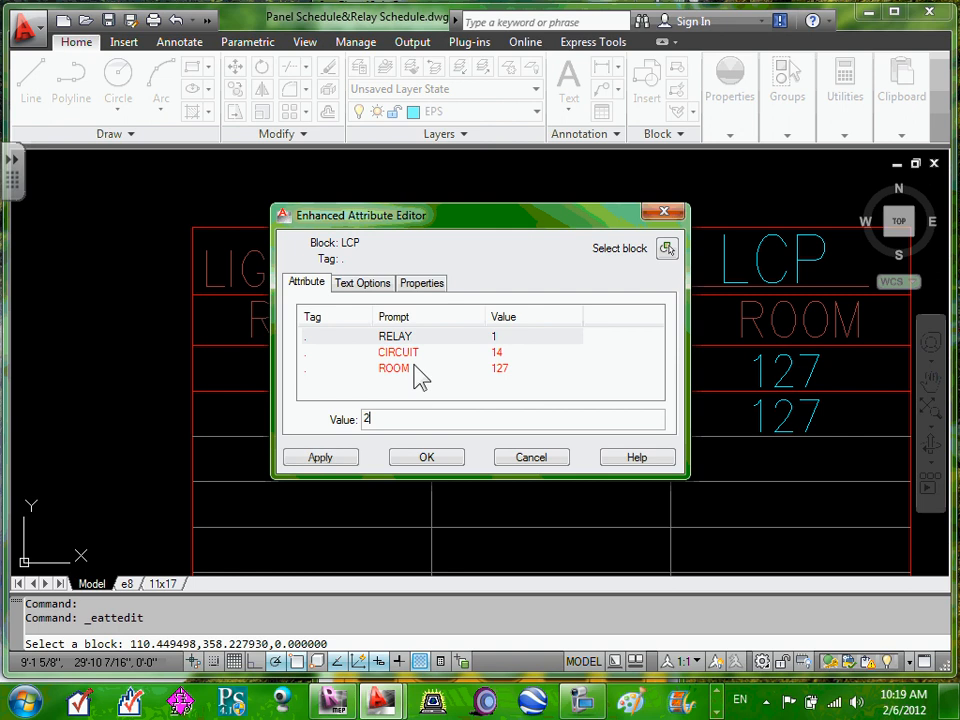
left_click(422, 354)
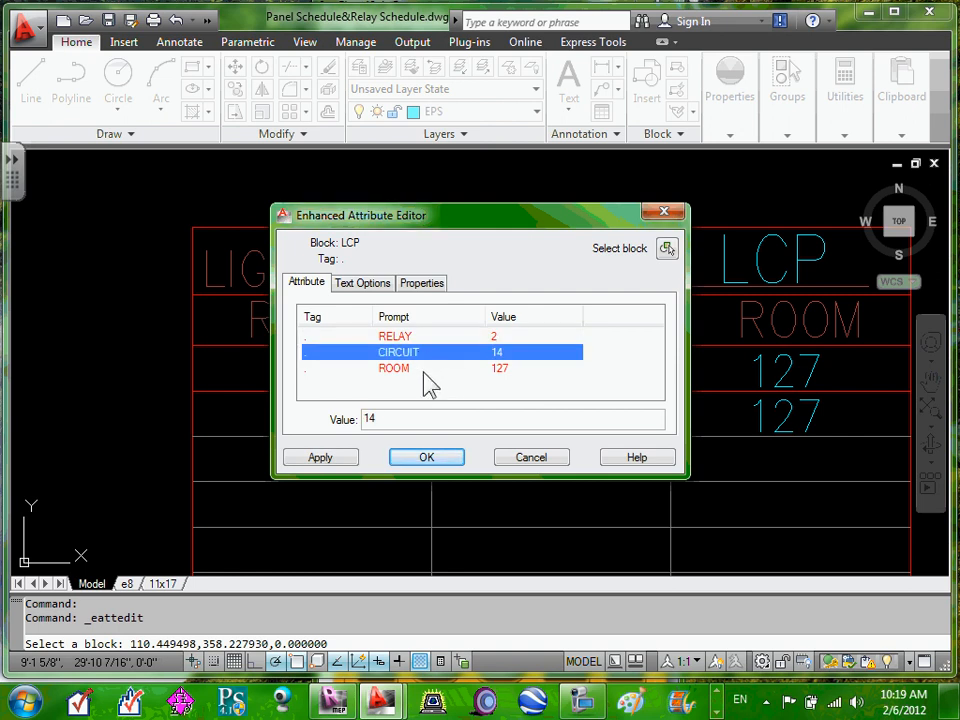
left_click(424, 370)
left_click(381, 416)
double_click(381, 416)
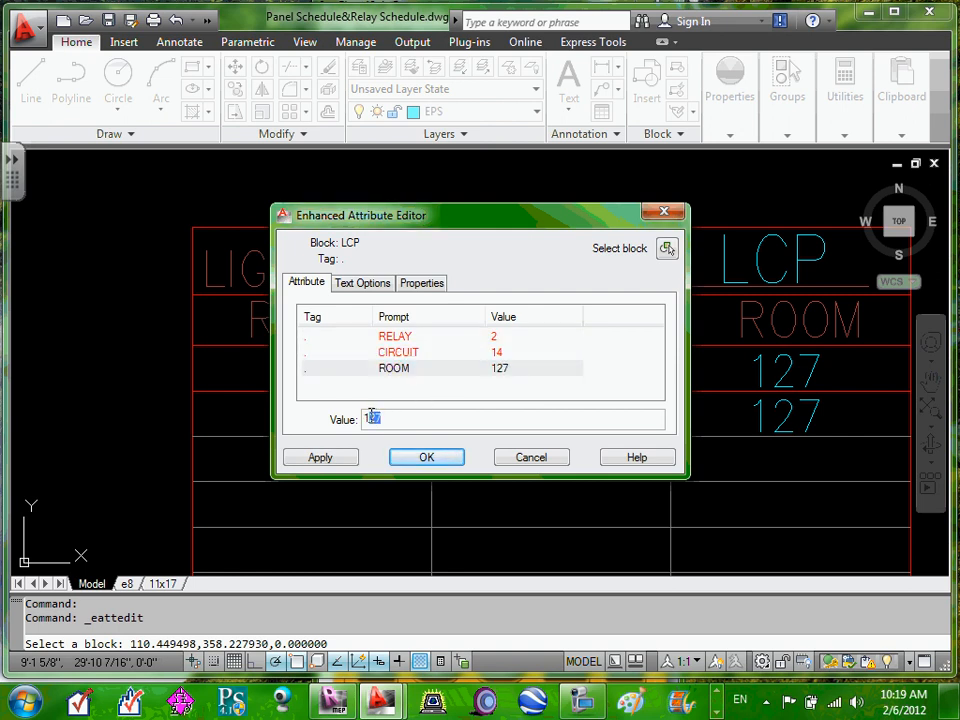
type("11")
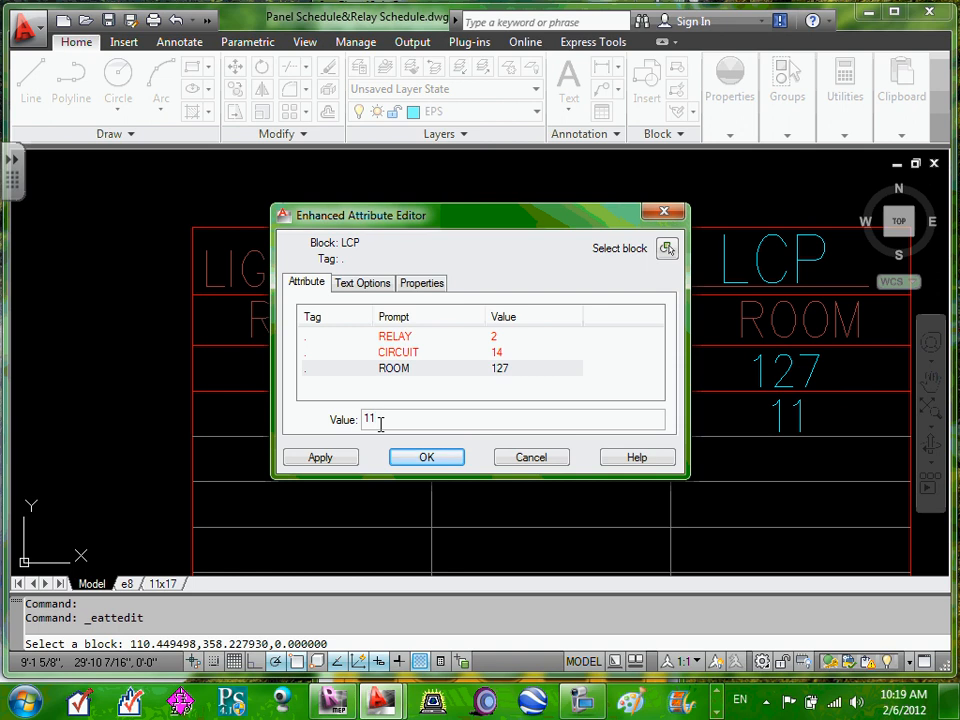
type("6")
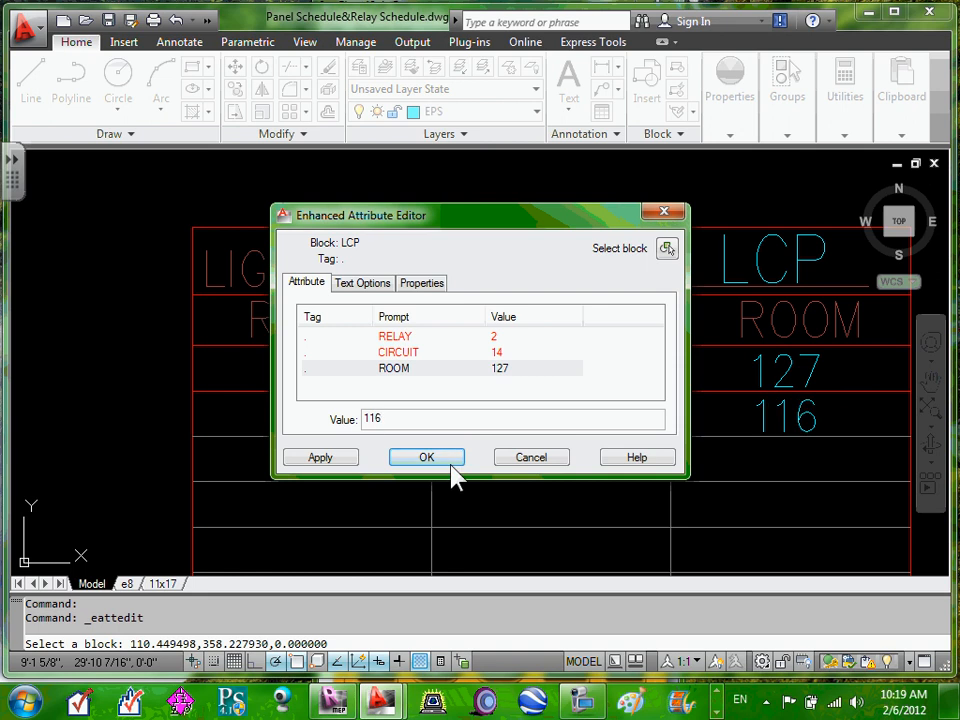
left_click(450, 461)
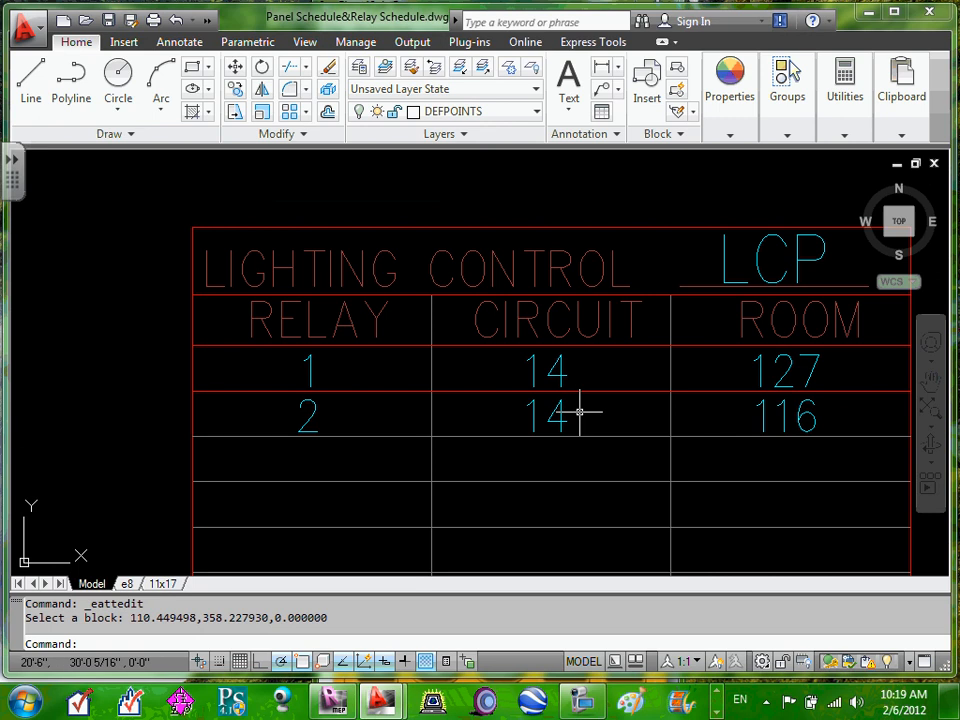
scroll(578, 410, "down", 2)
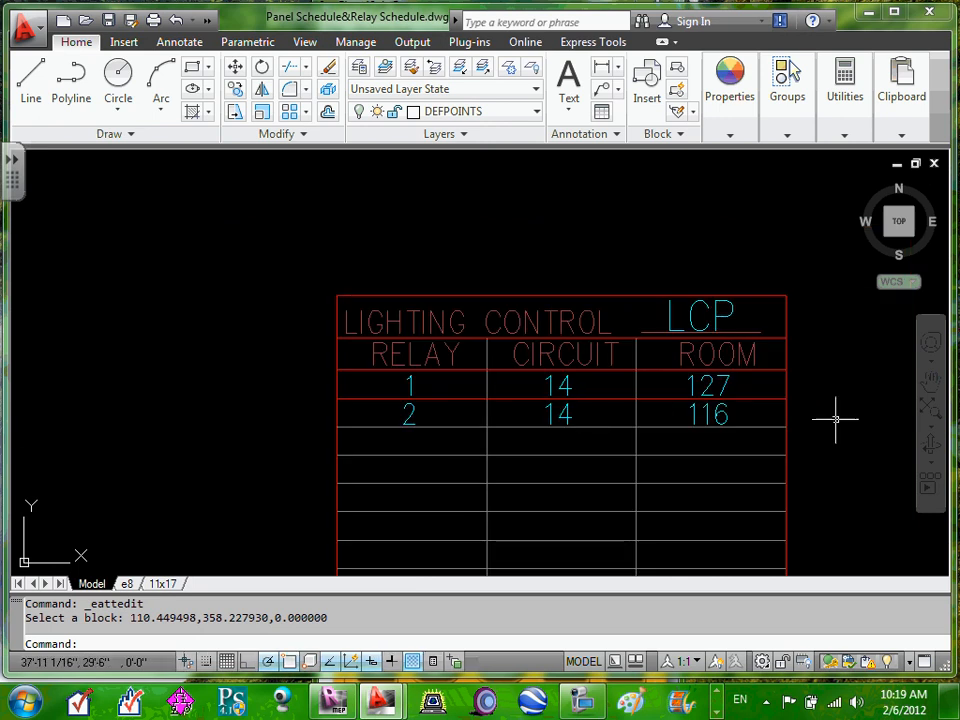
scroll(832, 412, "up", 2)
scroll(695, 408, "down", 2)
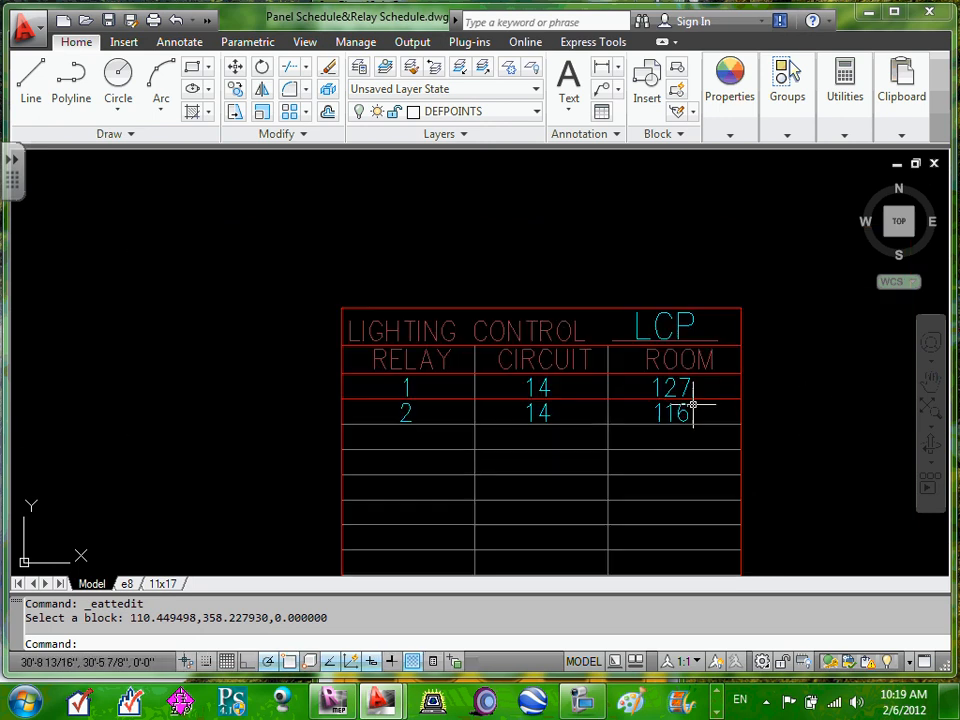
scroll(701, 421, "up", 2)
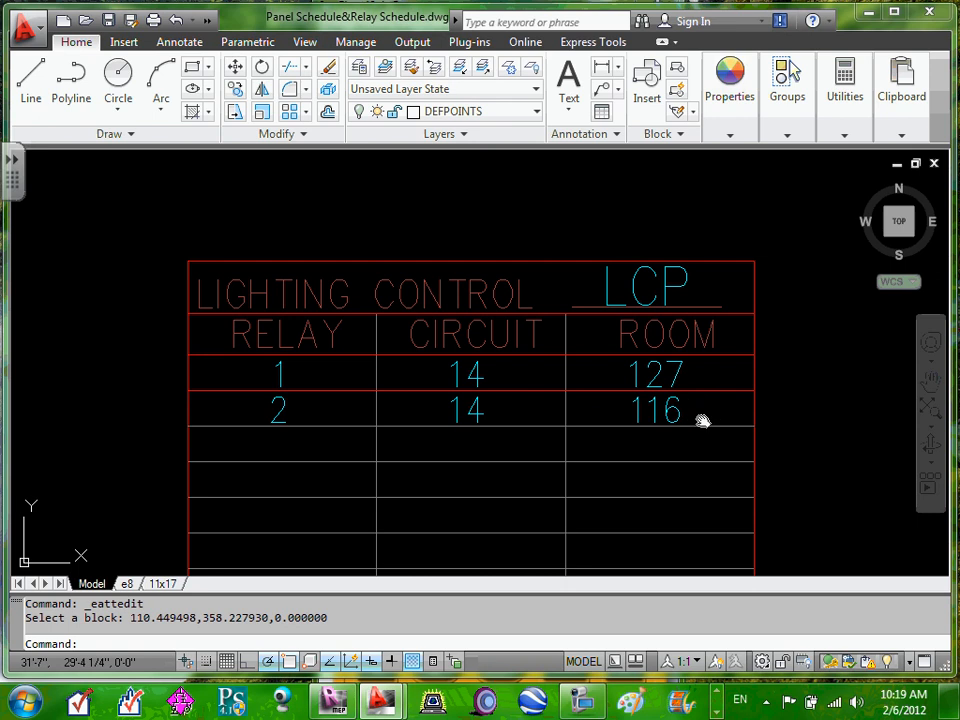
scroll(701, 420, "down", 2)
scroll(677, 413, "up", 2)
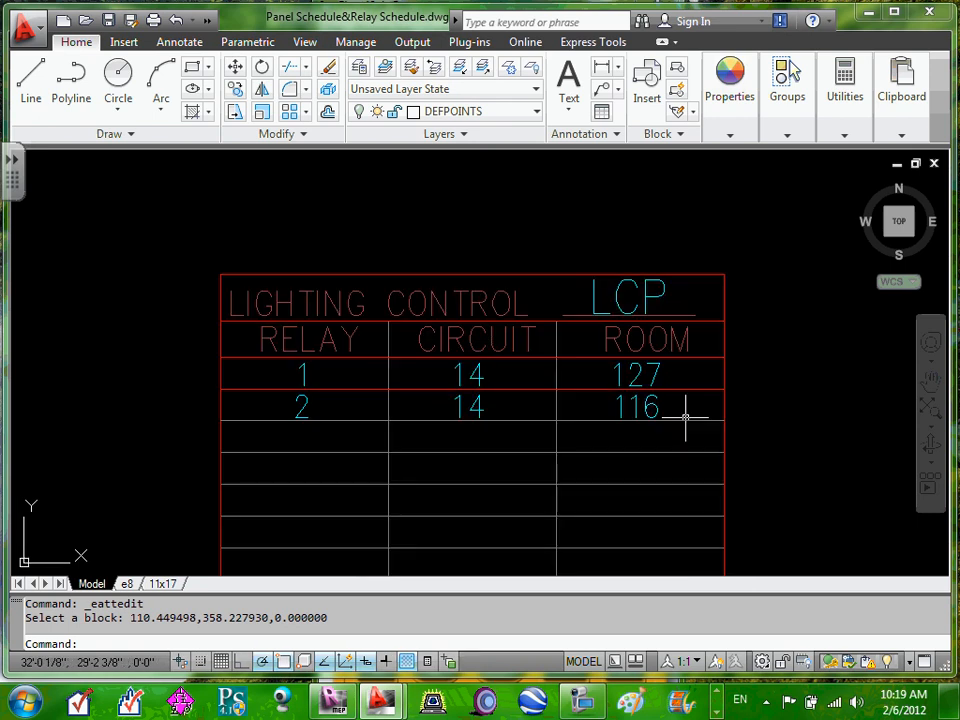
scroll(720, 407, "down", 2)
scroll(716, 408, "up", 2)
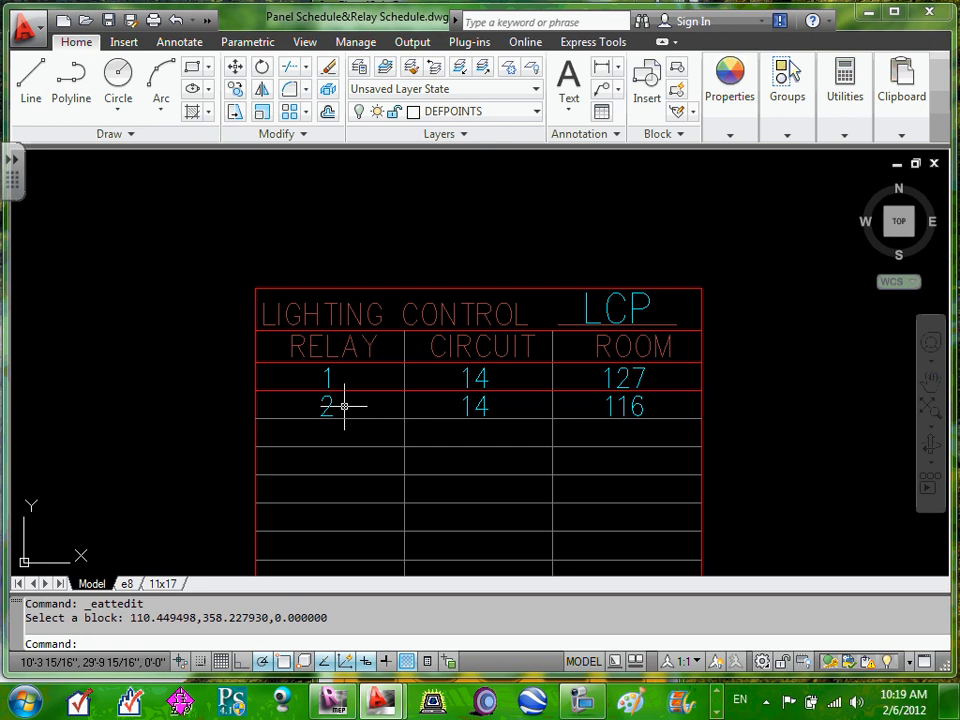
scroll(344, 406, "down", 2)
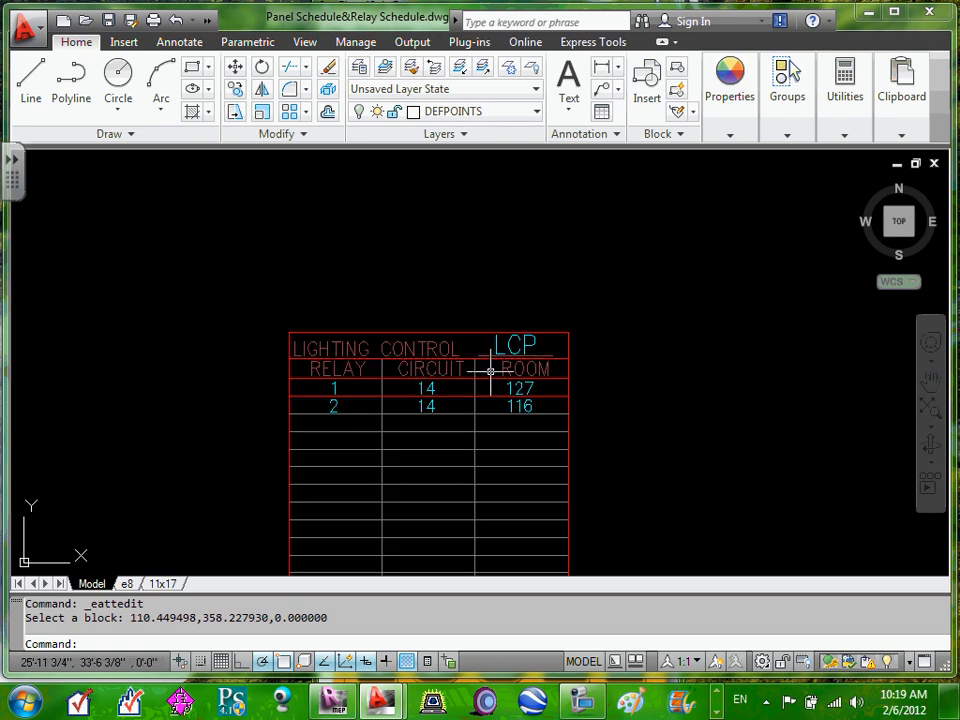
scroll(333, 396, "up", 1)
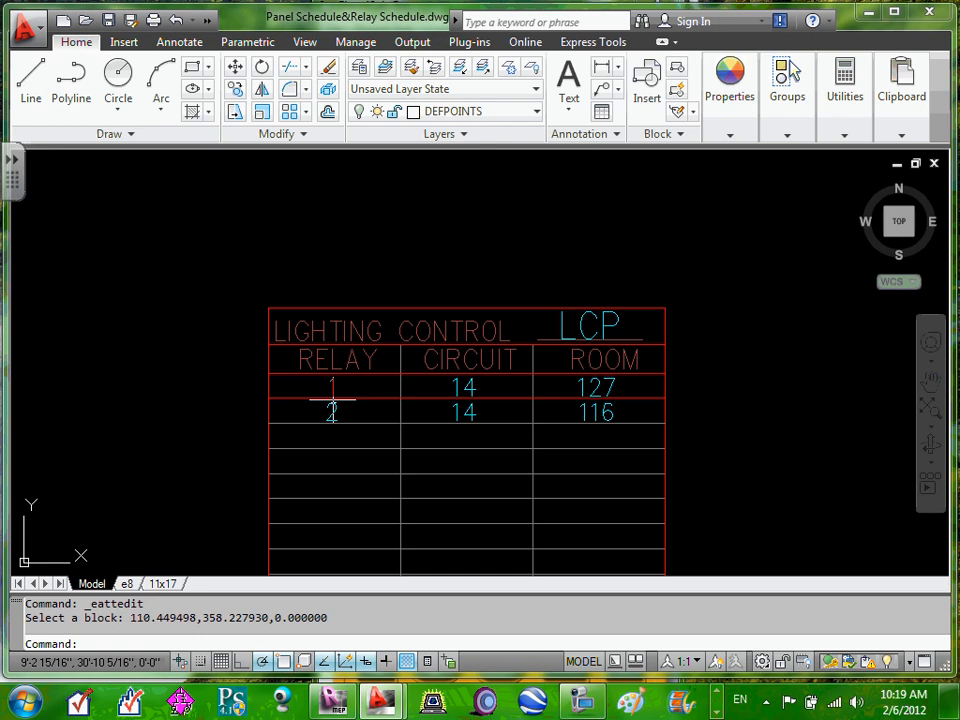
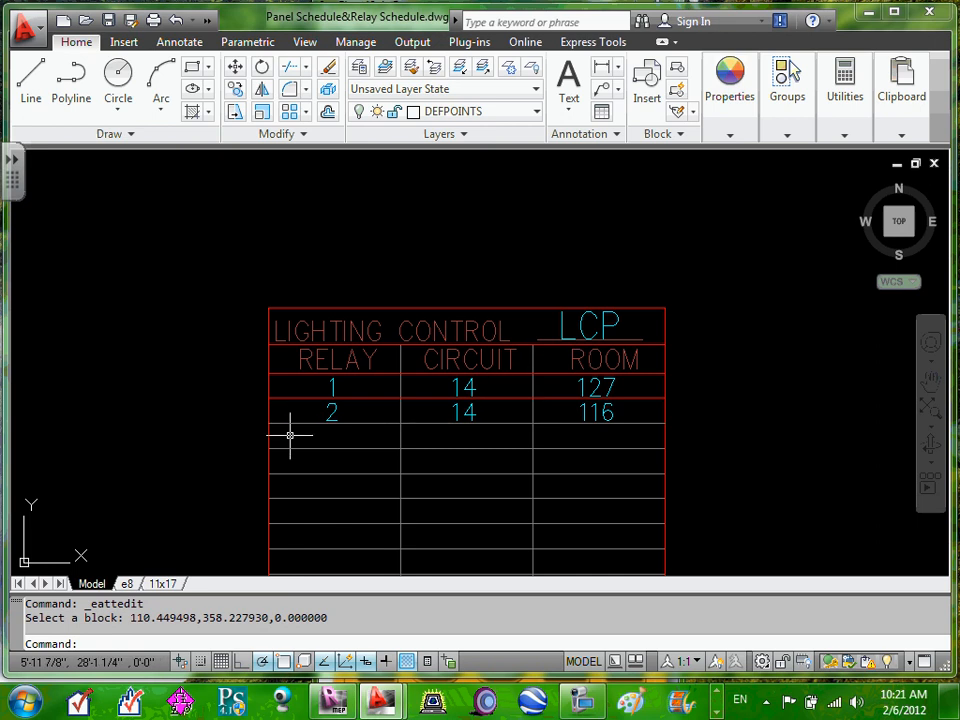
Step: Paste the copied block into the third row by placing the insertion point at the fourth row's lower-left corner
right_click(291, 87)
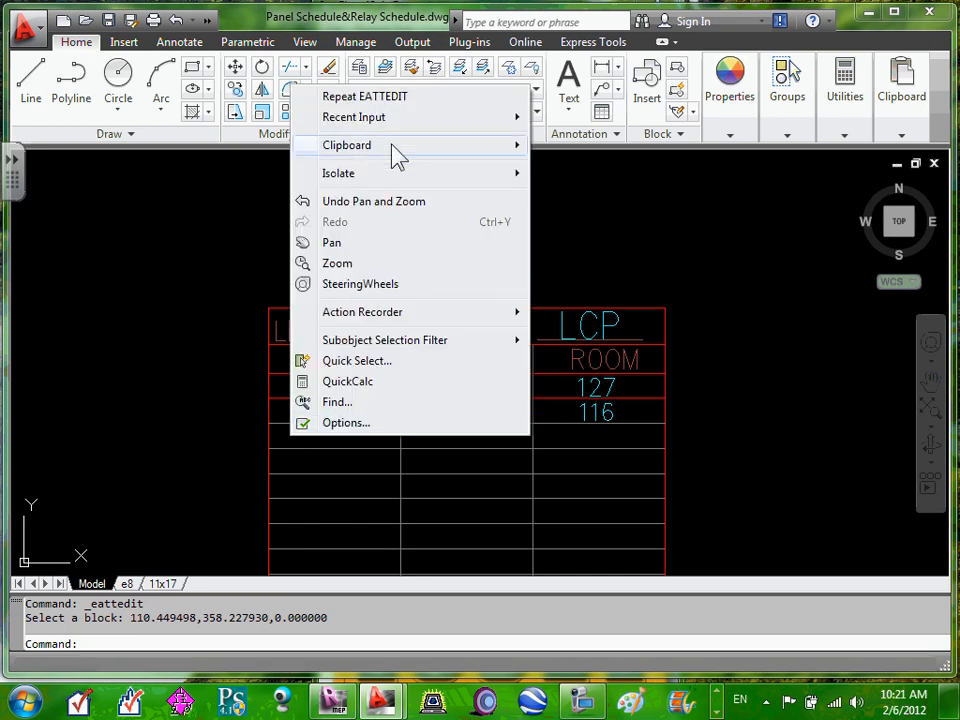
mouse_move(426, 161)
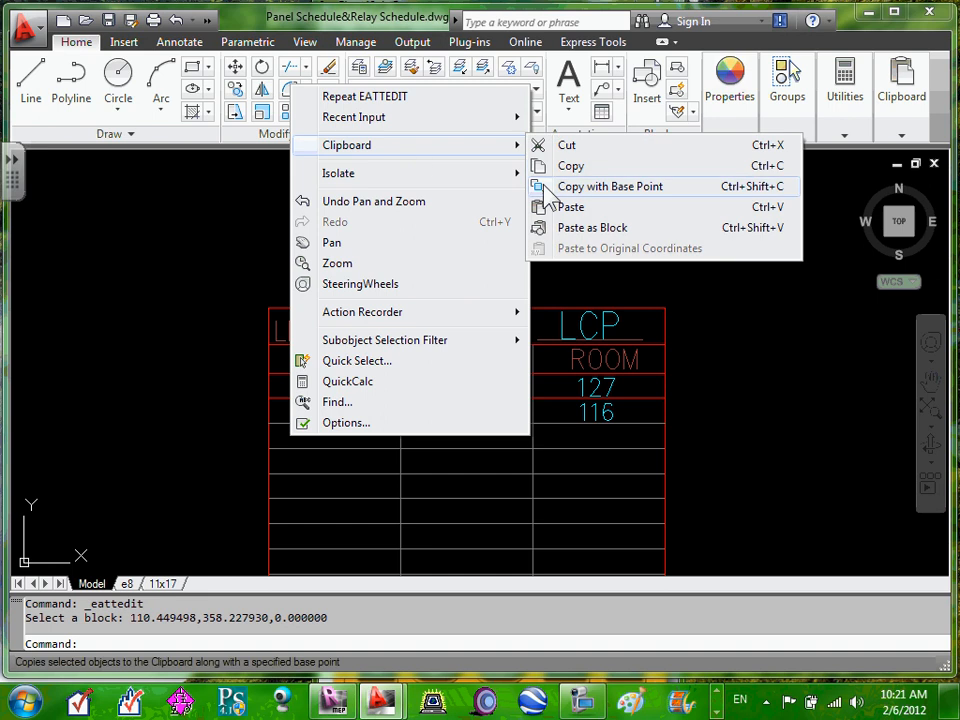
left_click(568, 206)
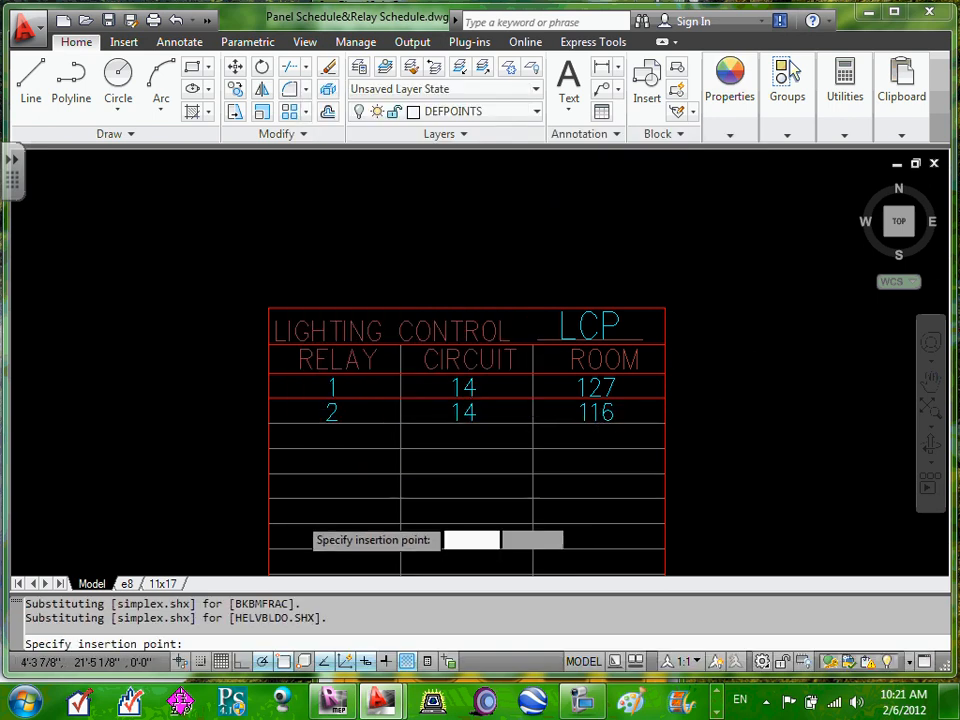
scroll(285, 500, "up", 5)
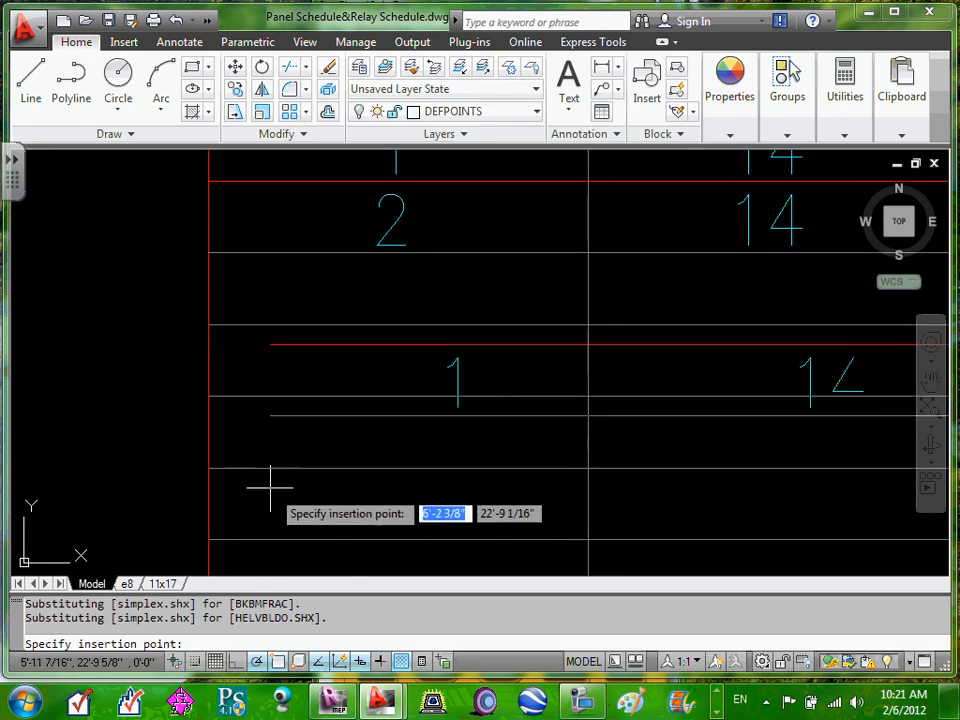
left_click(208, 396)
scroll(279, 418, "down", 5)
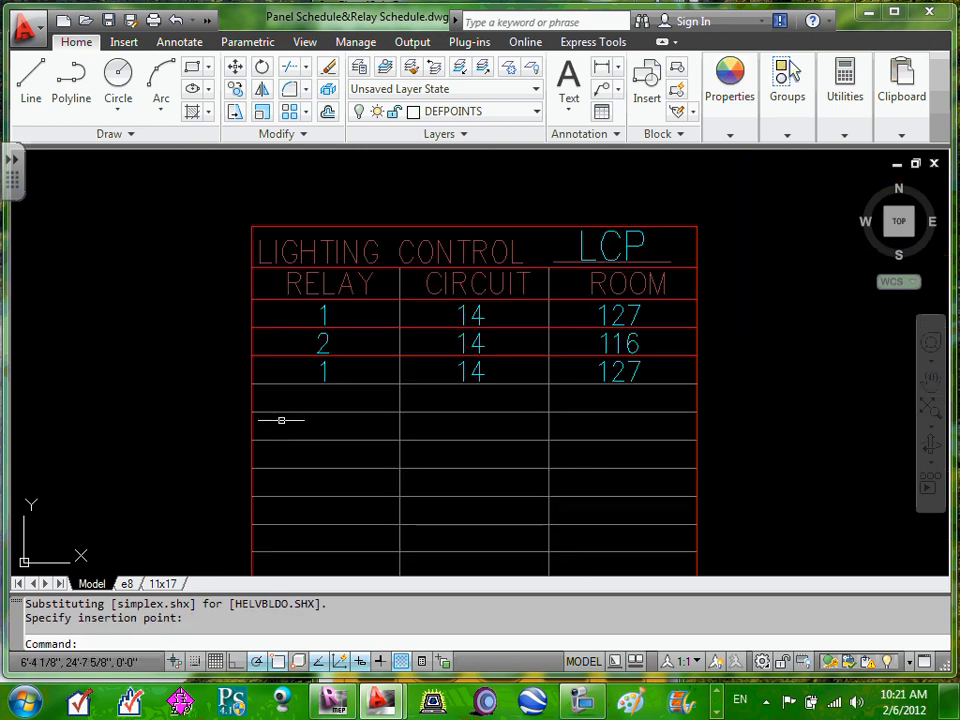
scroll(327, 397, "up", 2)
key("Escape")
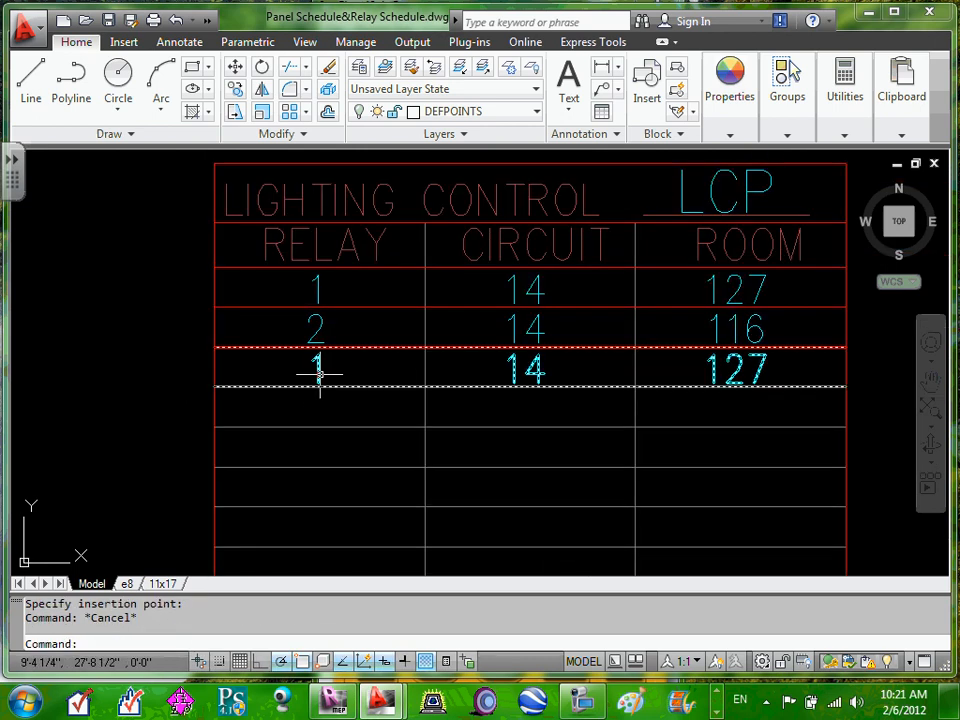
key("Escape")
Step: Edit the third row's block attributes, setting the relay to 3, the circuit to 17 and the room to 100
double_click(319, 368)
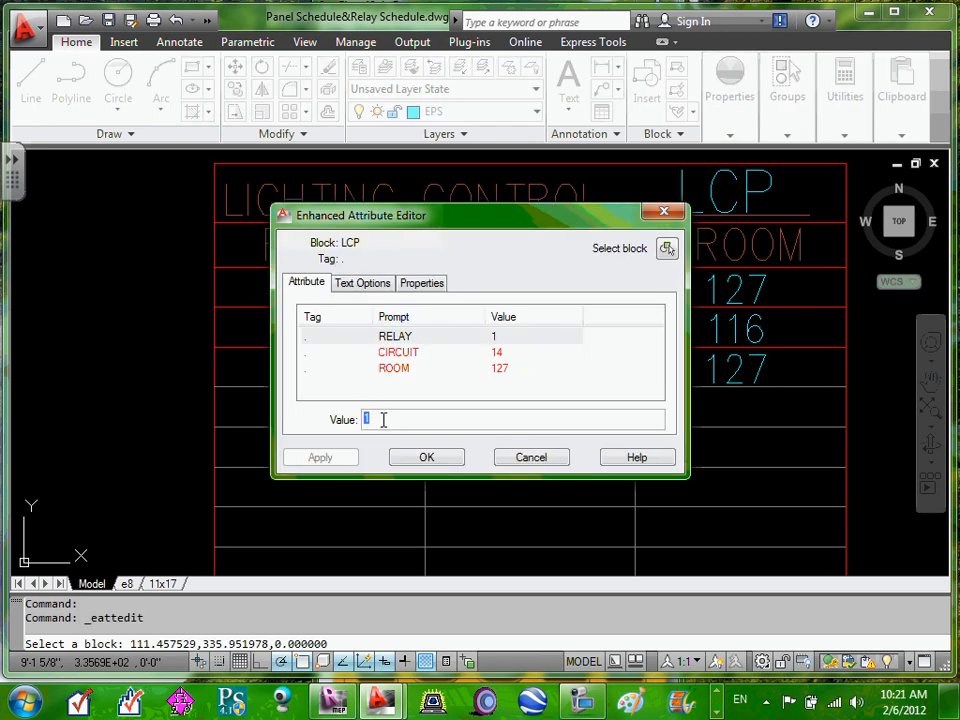
type("3")
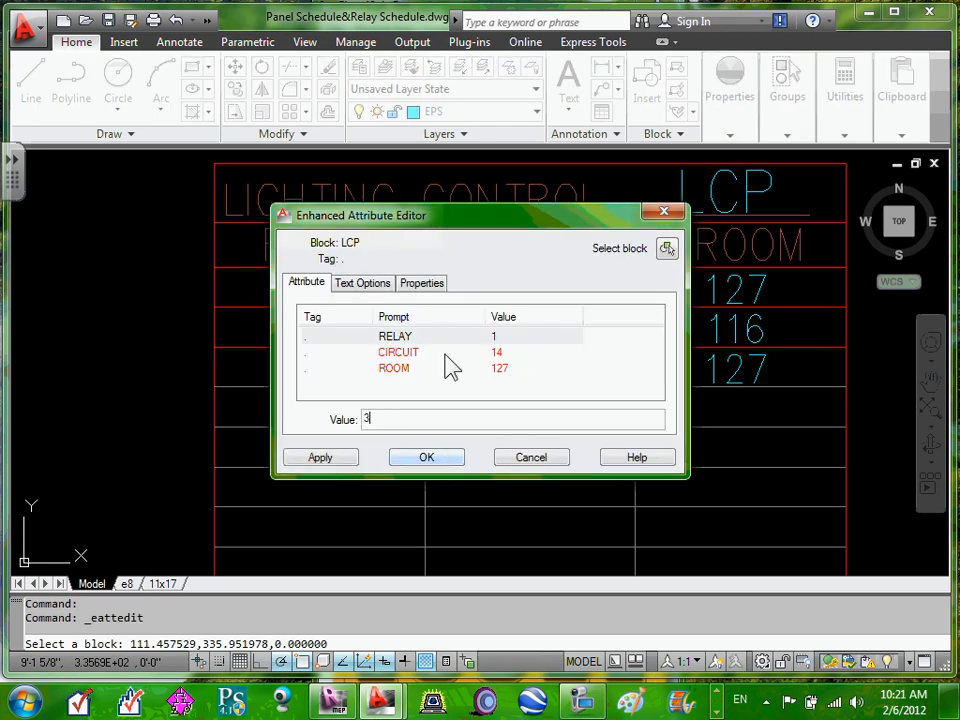
left_click(446, 354)
left_click_drag(387, 417, 369, 418)
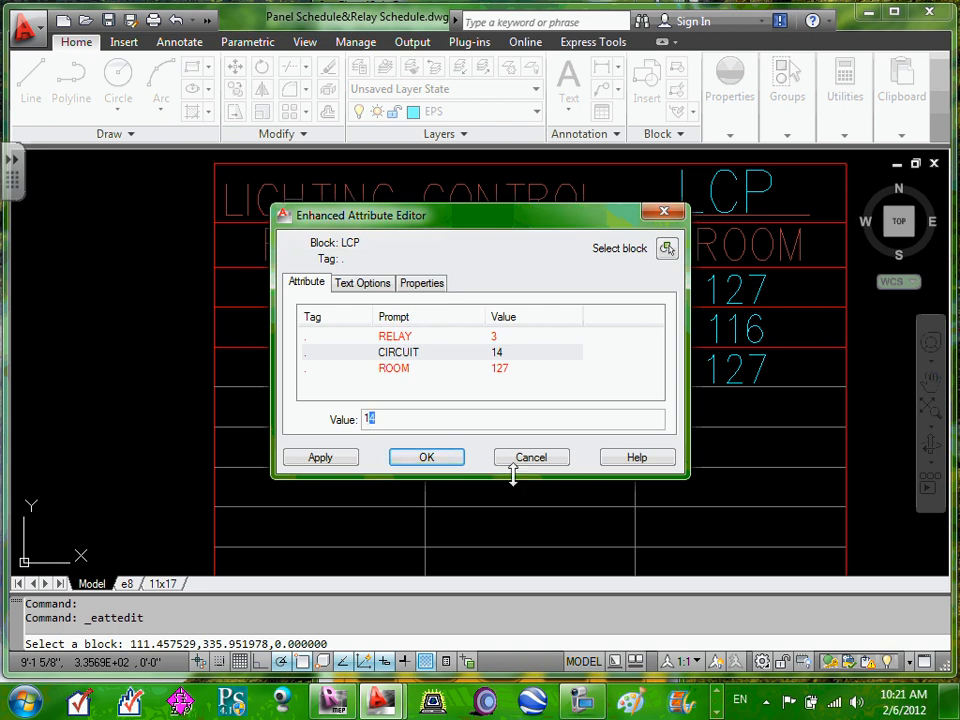
type("7")
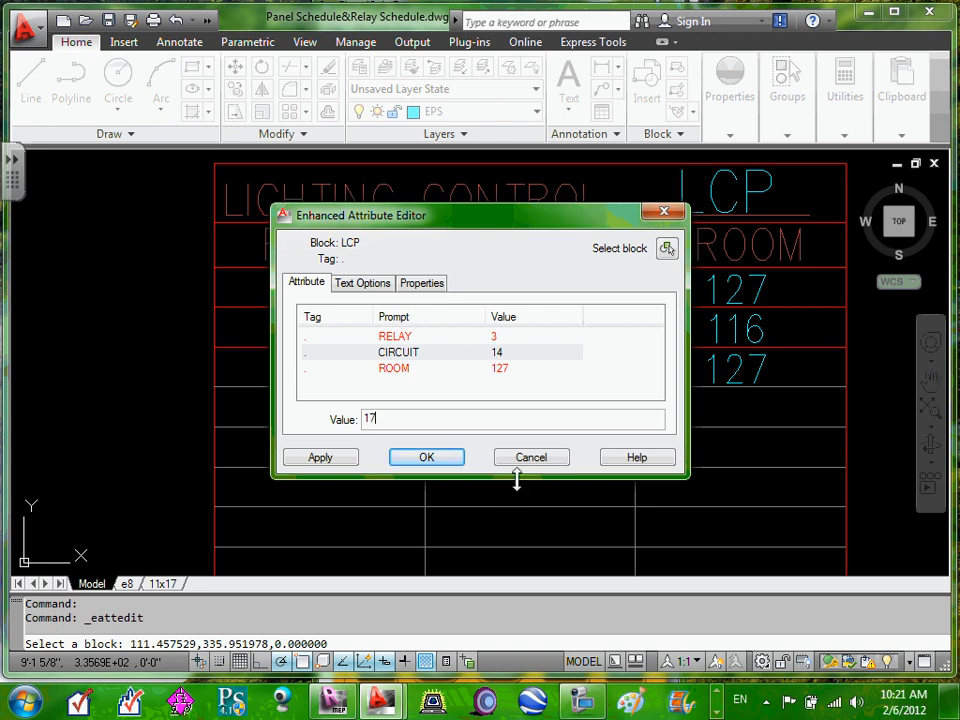
left_click(416, 370)
left_click(392, 418)
double_click(392, 418)
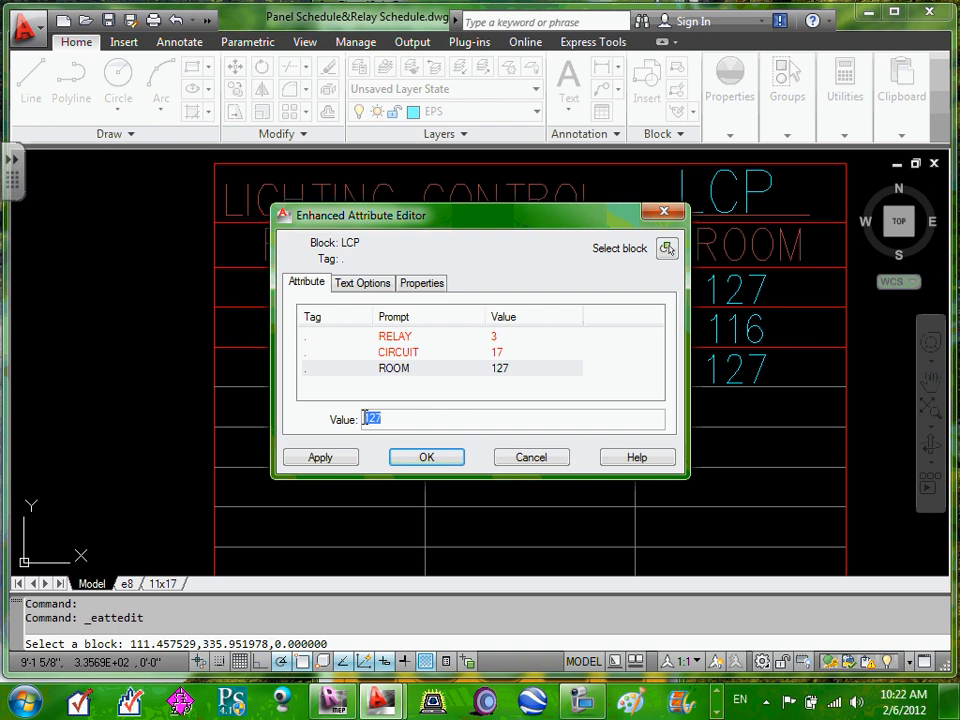
type("100")
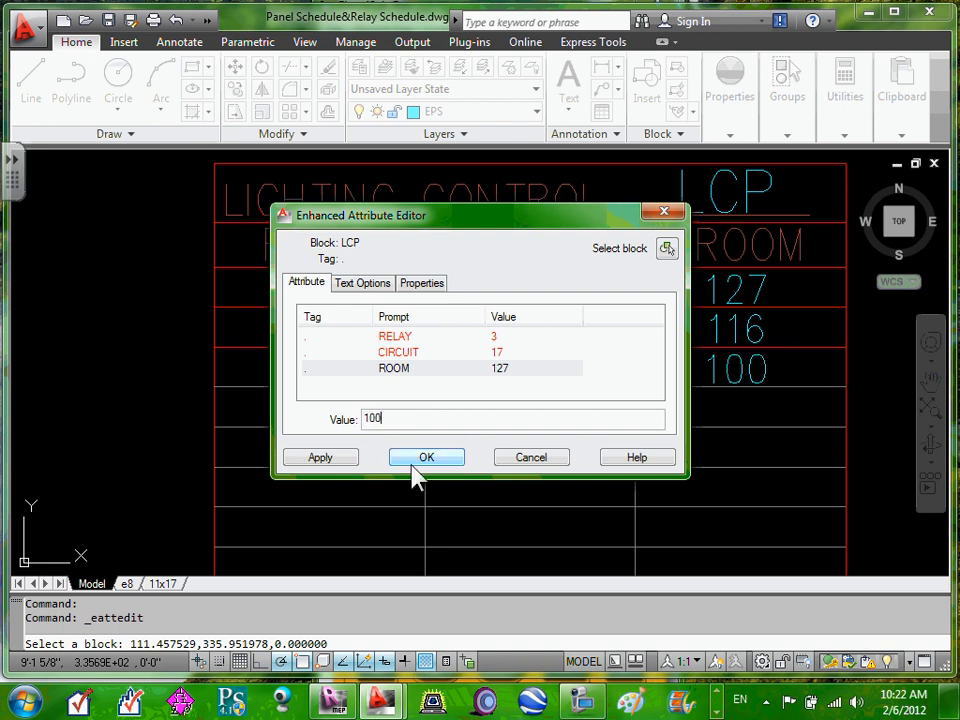
left_click(418, 460)
Step: Change the circuit attribute of the relay 3 row to "17 (RP)"
scroll(325, 441, "down", 2)
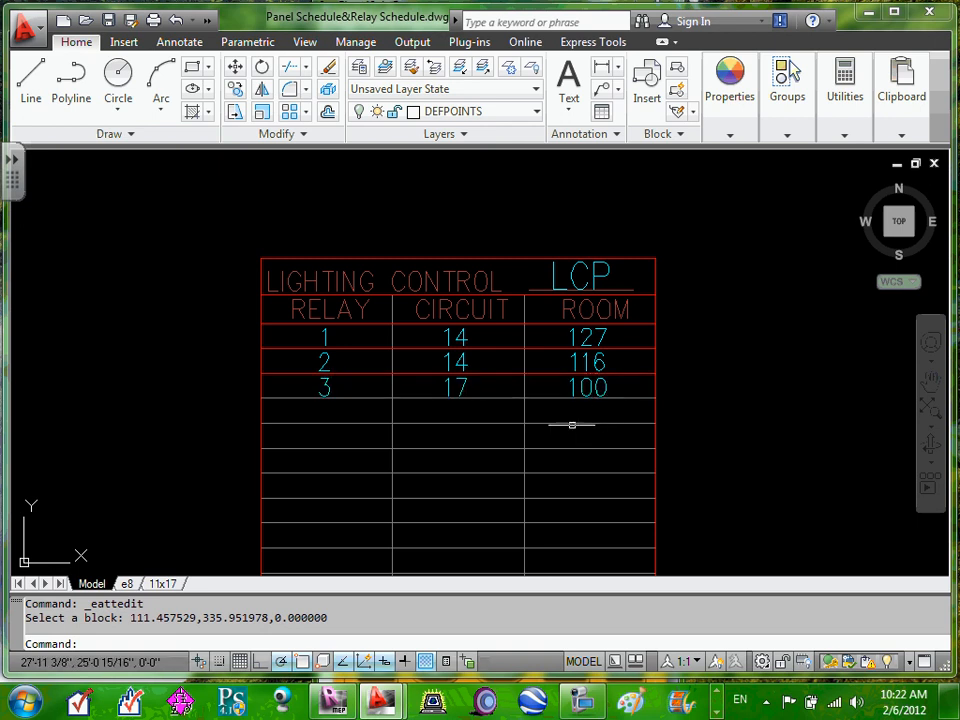
double_click(327, 388)
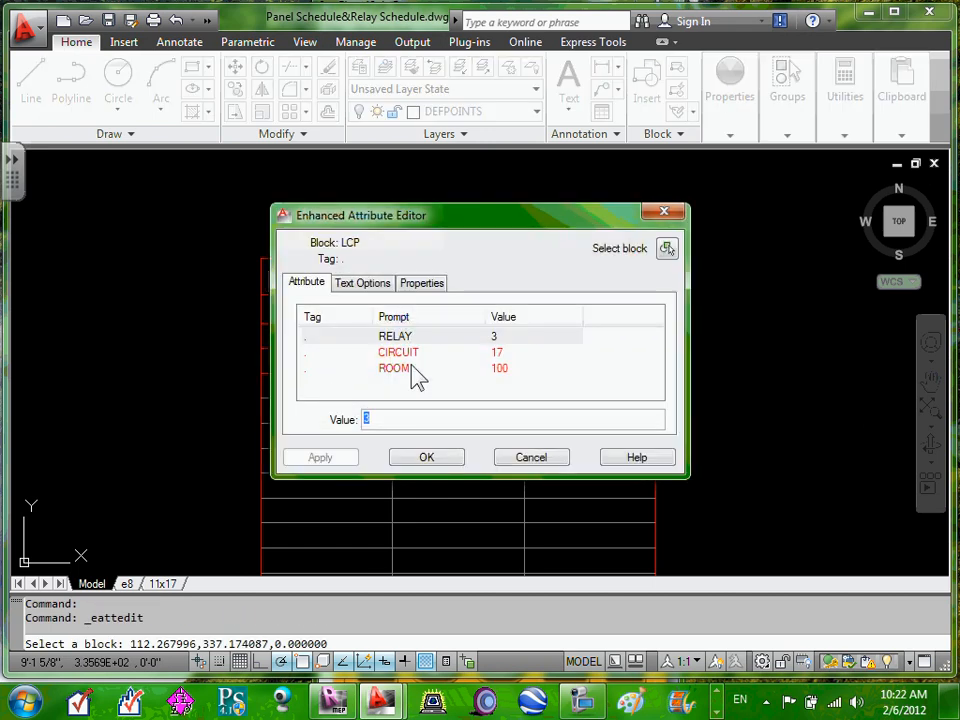
left_click(414, 354)
left_click(392, 419)
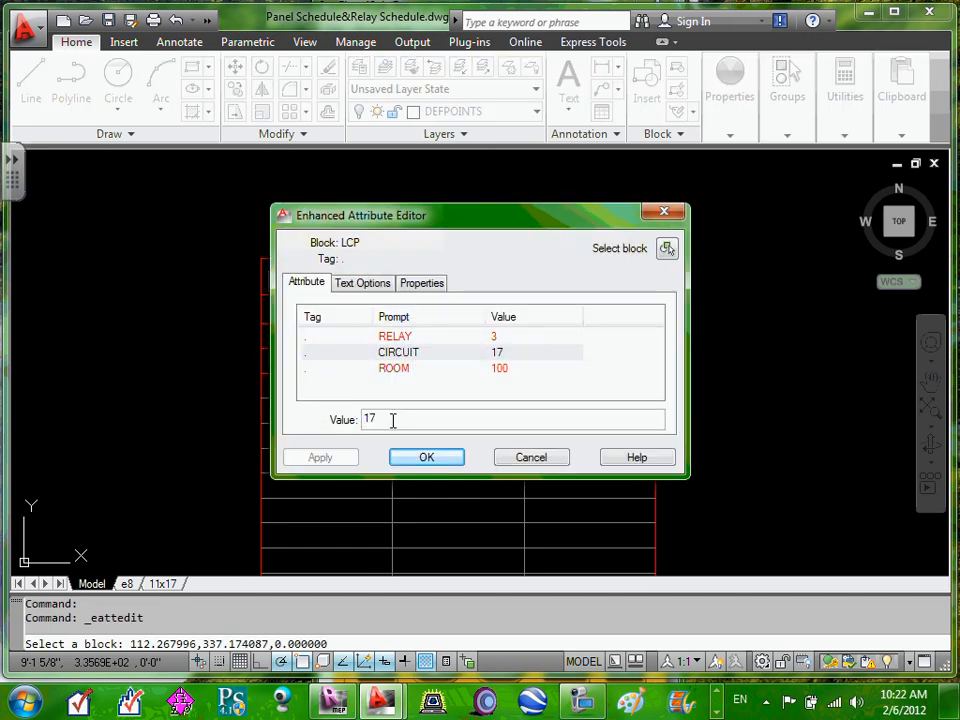
type("(")
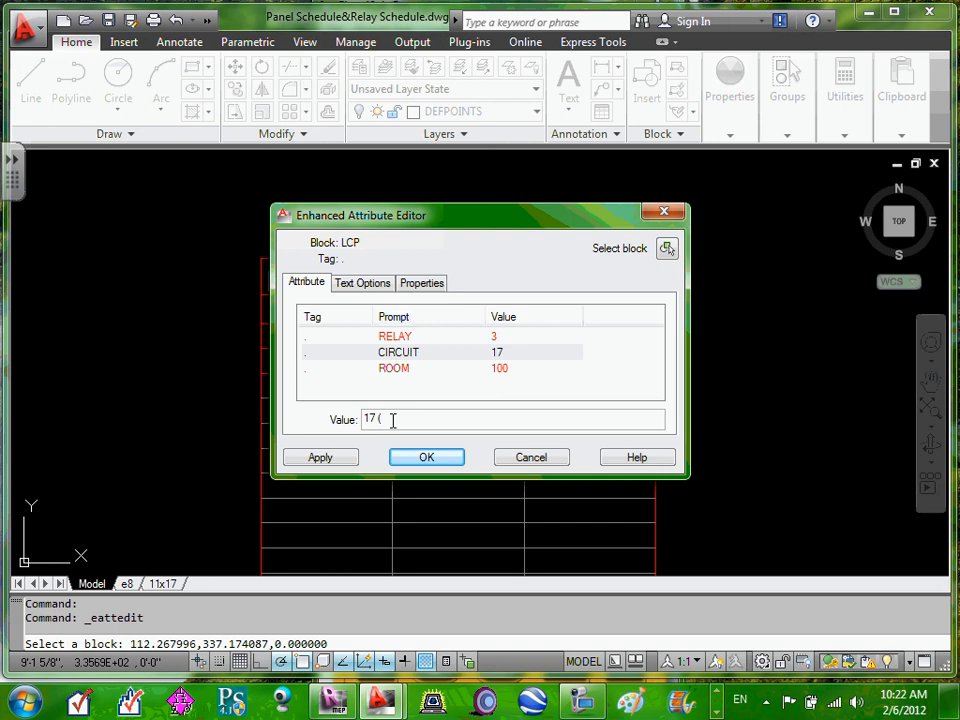
type("RP)")
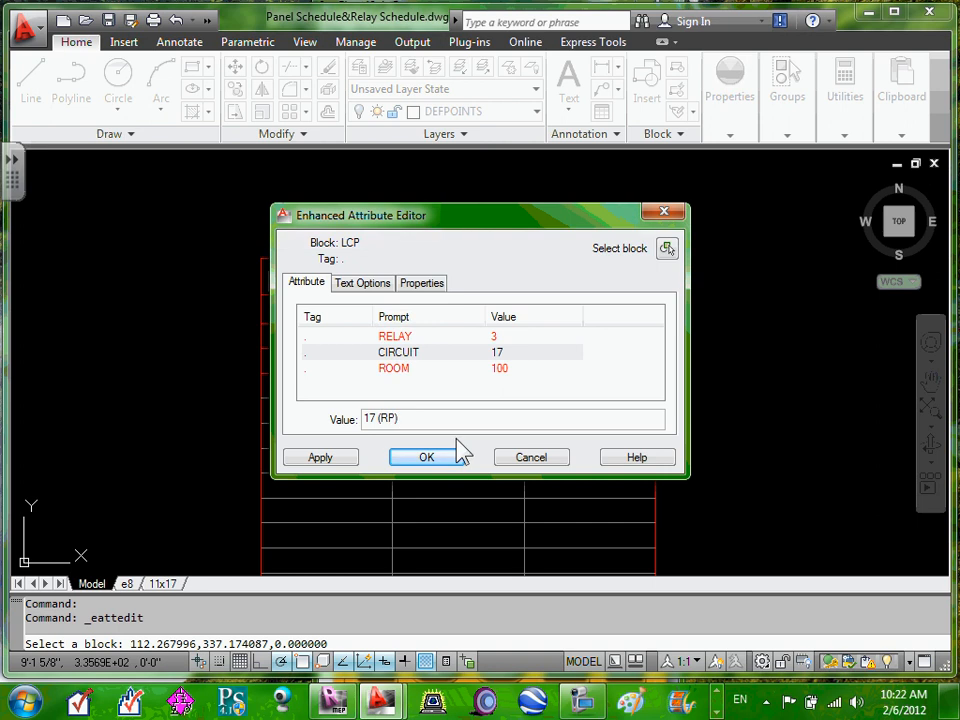
left_click(451, 459)
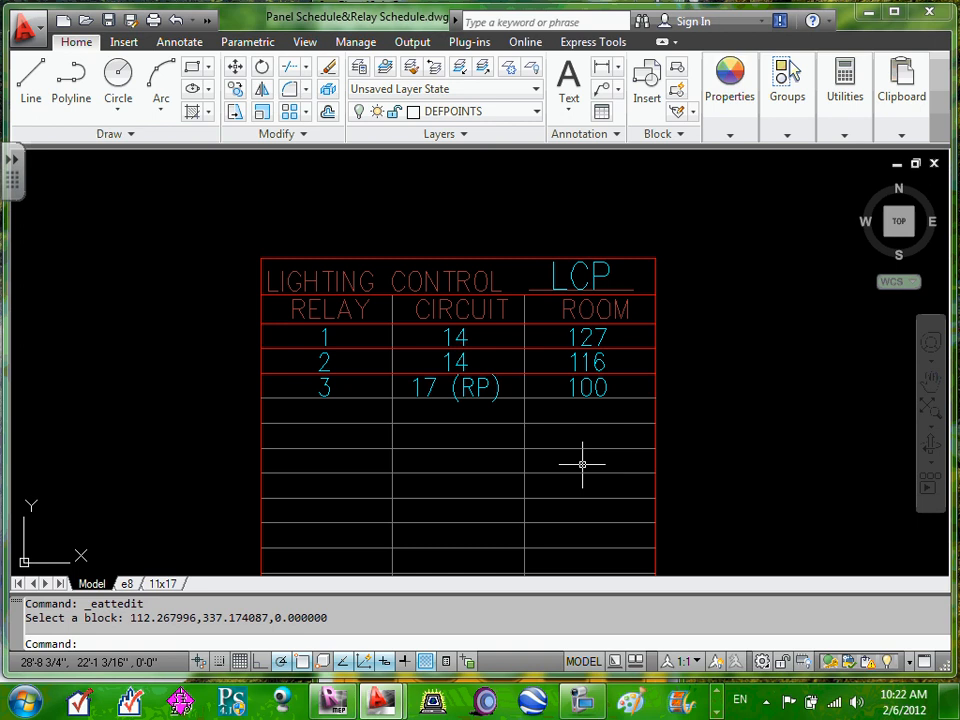
Step: Minimize the Panel Schedule&Relay Schedule drawing window inside the application
left_click(844, 96)
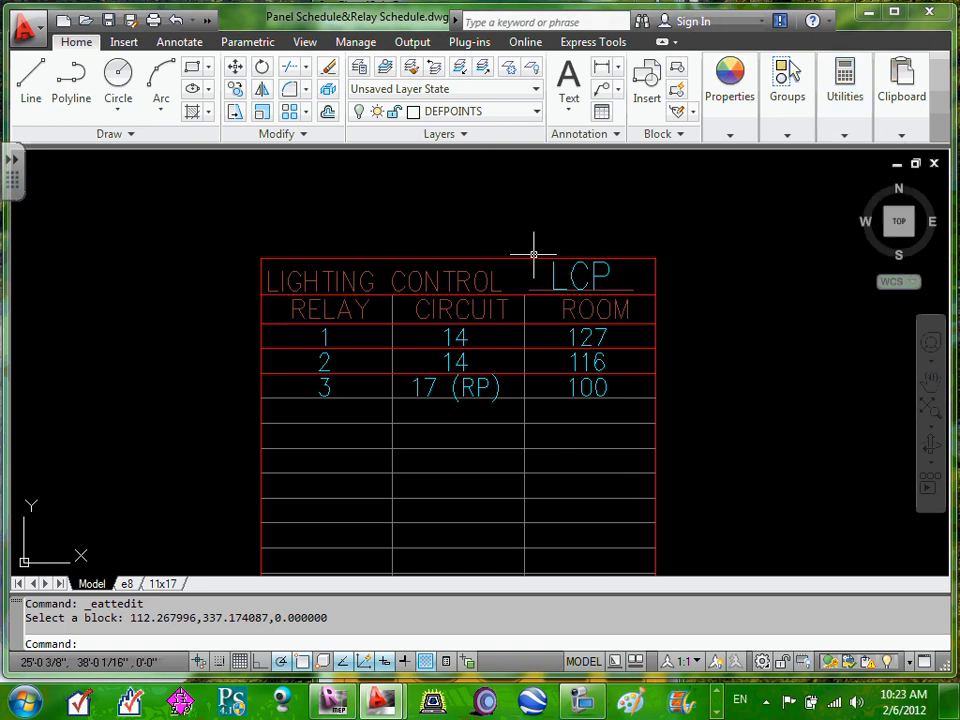
left_click(897, 164)
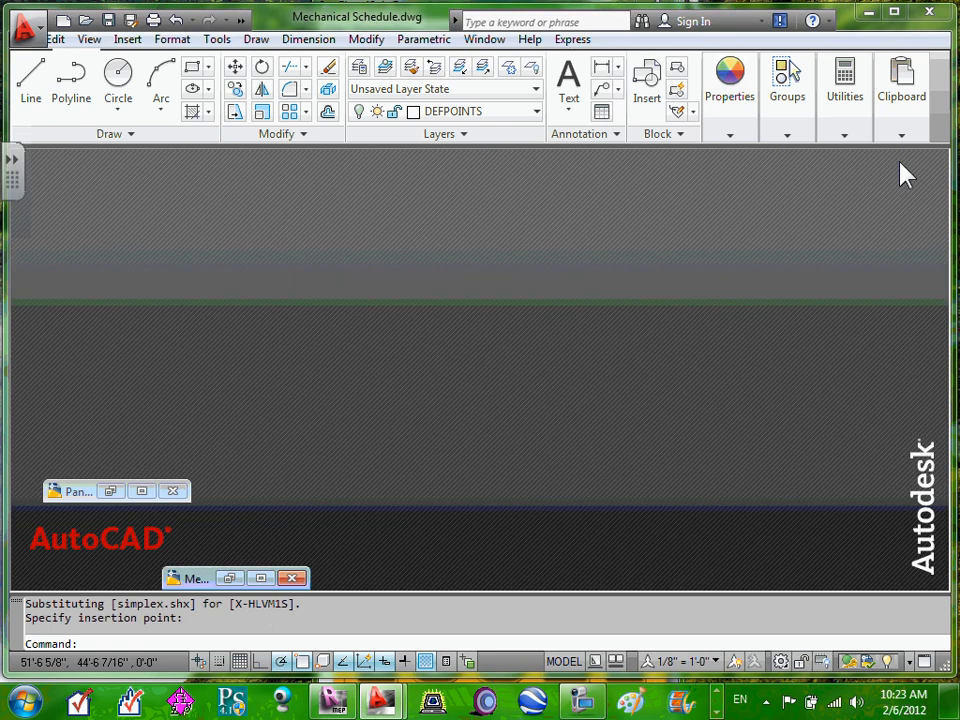
Step: Minimize the AutoCAD window and move the ElectriCalc Pro calculator down out of the way on the desktop
left_click(870, 14)
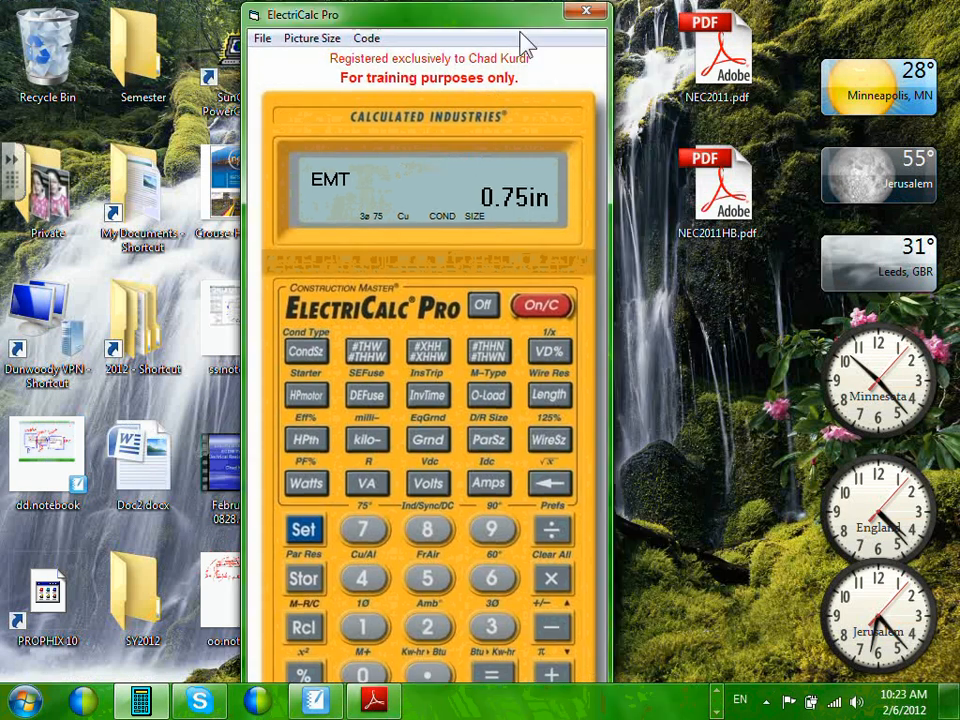
left_click_drag(521, 34, 498, 637)
left_click(715, 688)
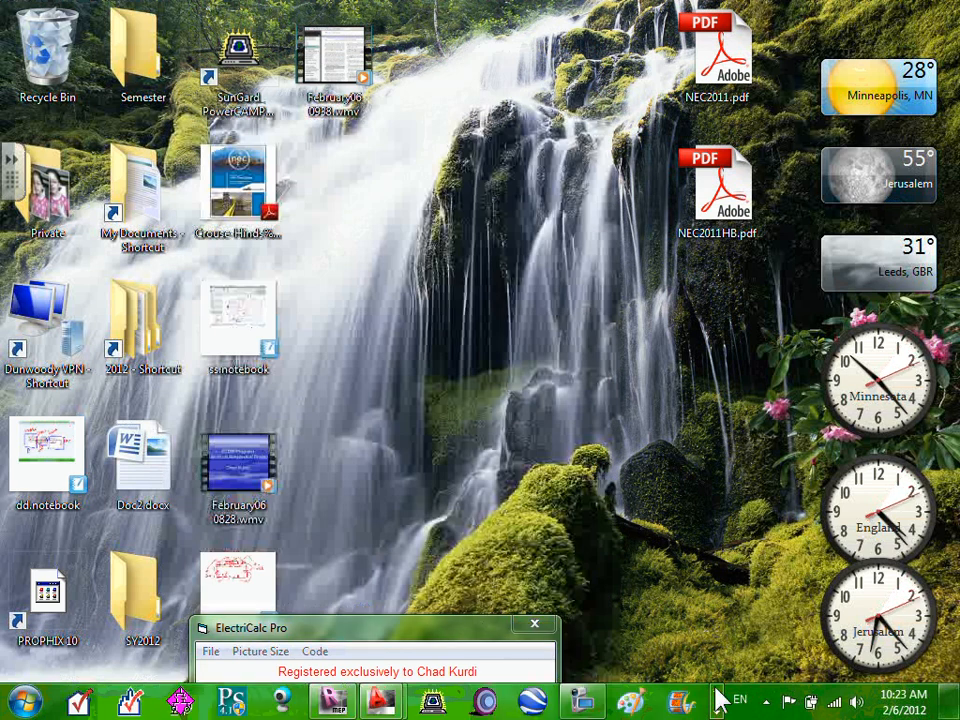
left_click(716, 689)
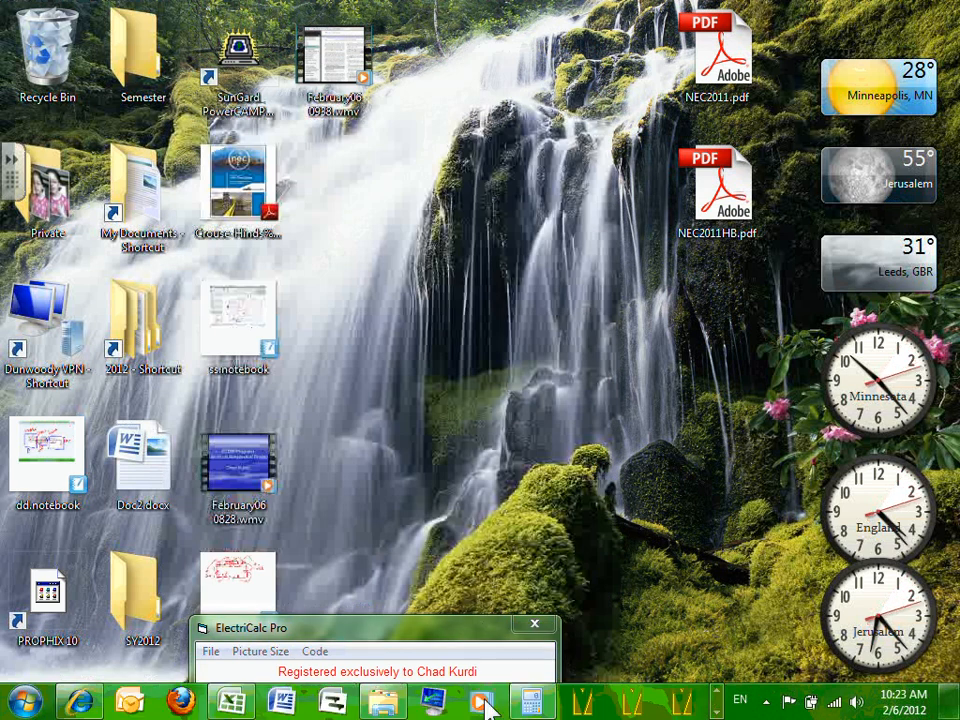
left_click(718, 710)
left_click(333, 700)
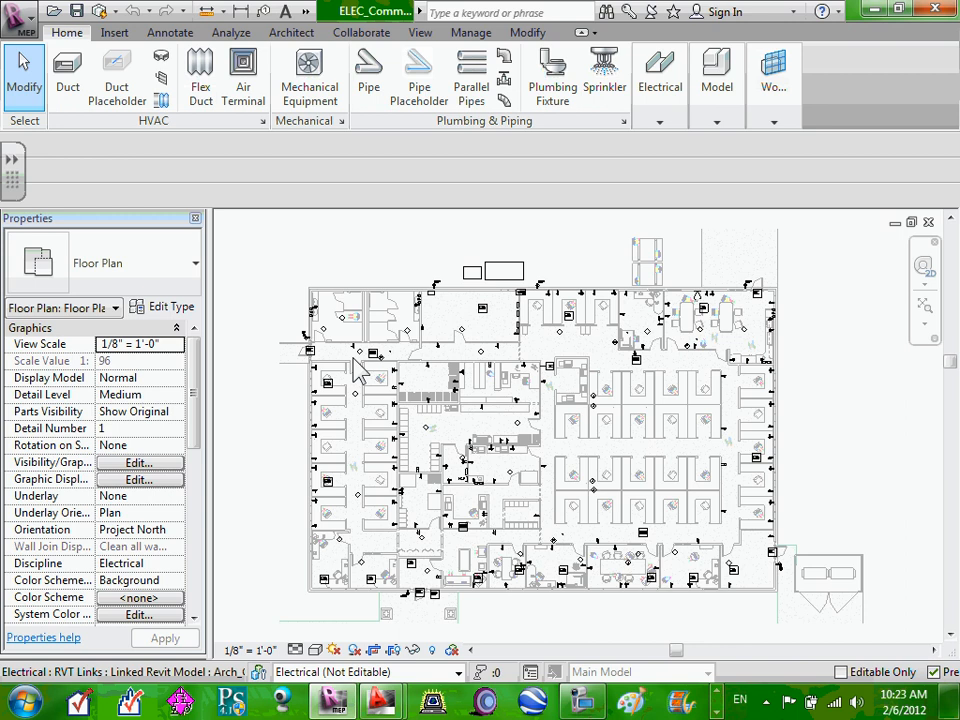
left_click(875, 10)
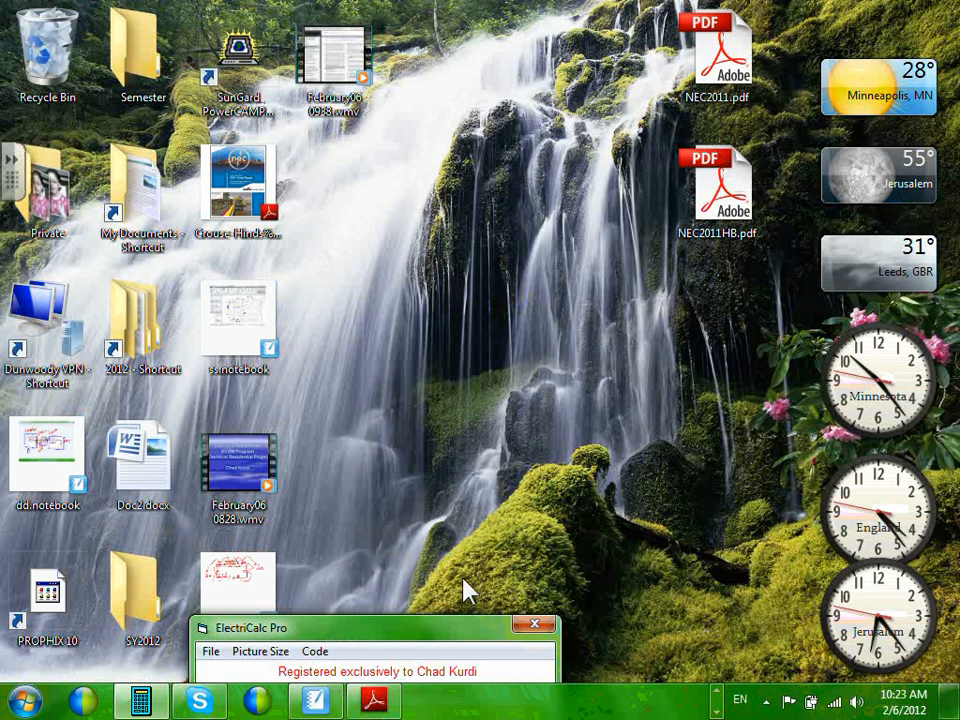
Step: Switch to the file browser window showing the AutoCad folder and go back up to the 2012 class folder
left_click(717, 692)
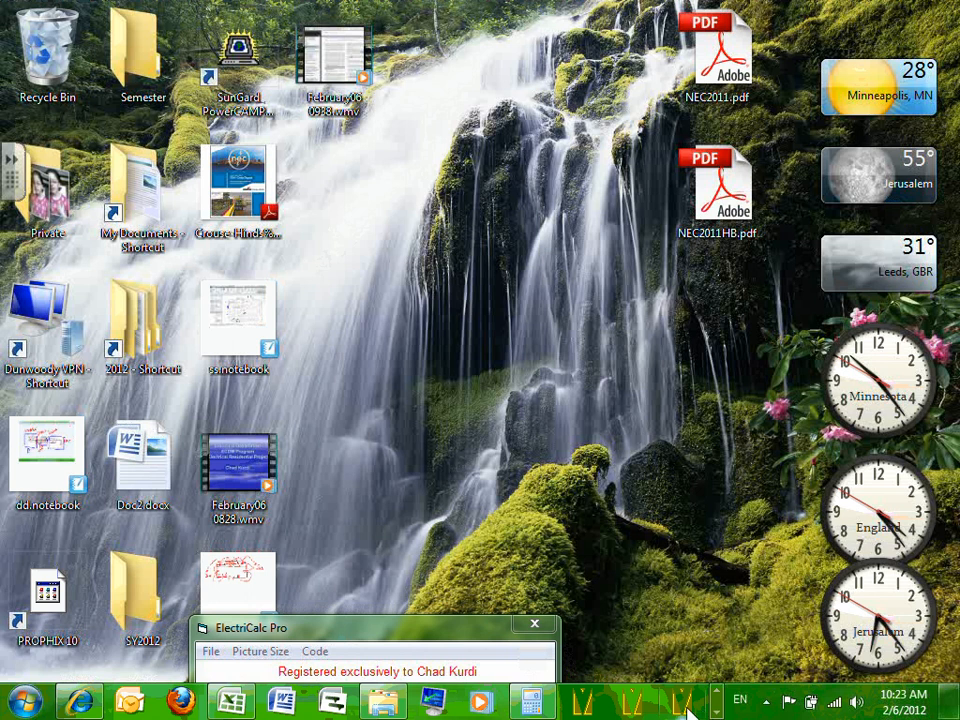
mouse_move(381, 697)
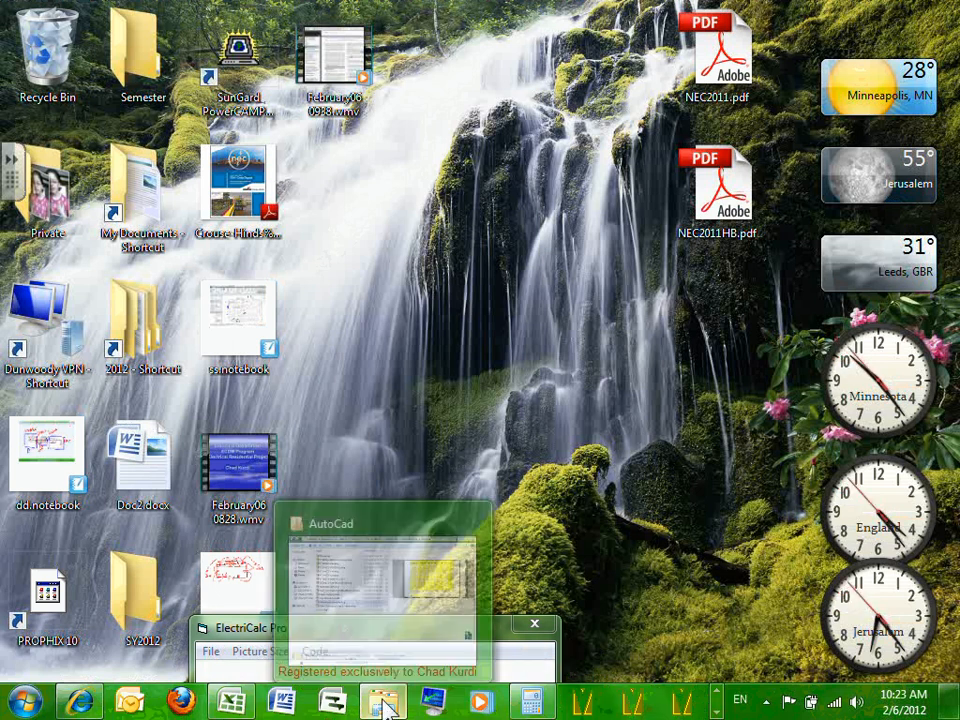
left_click(383, 630)
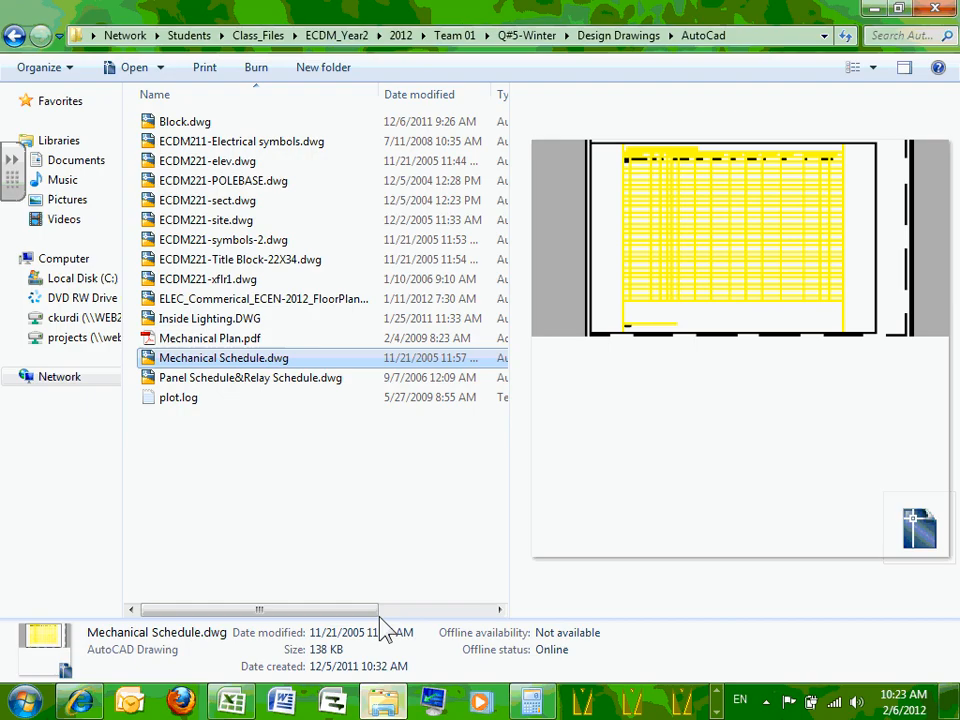
left_click(14, 36)
left_click(14, 36)
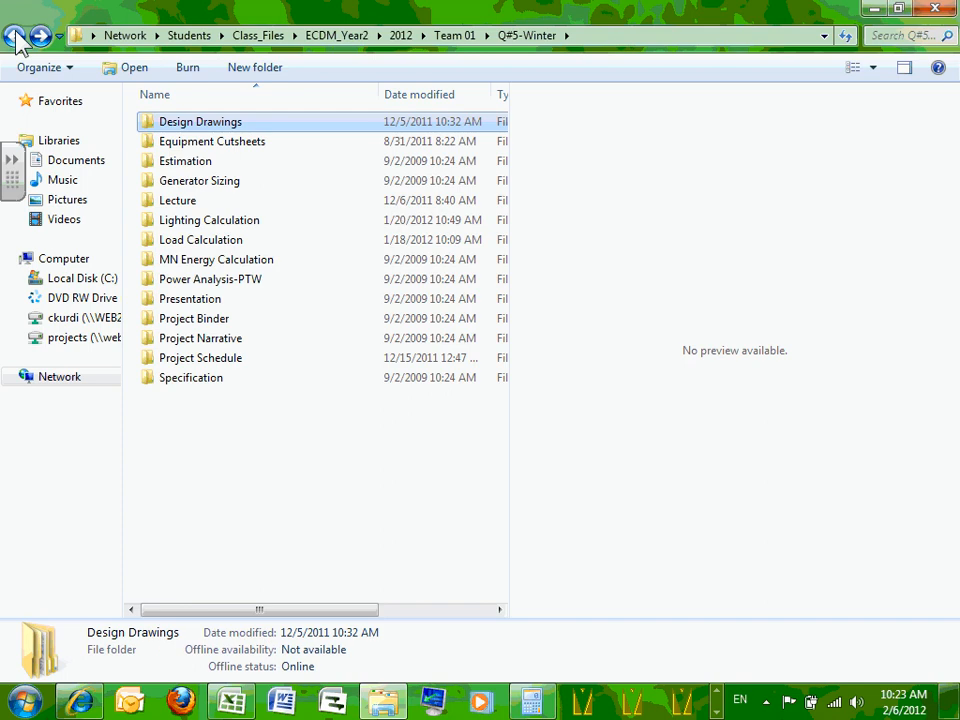
left_click(14, 36)
left_click(14, 36)
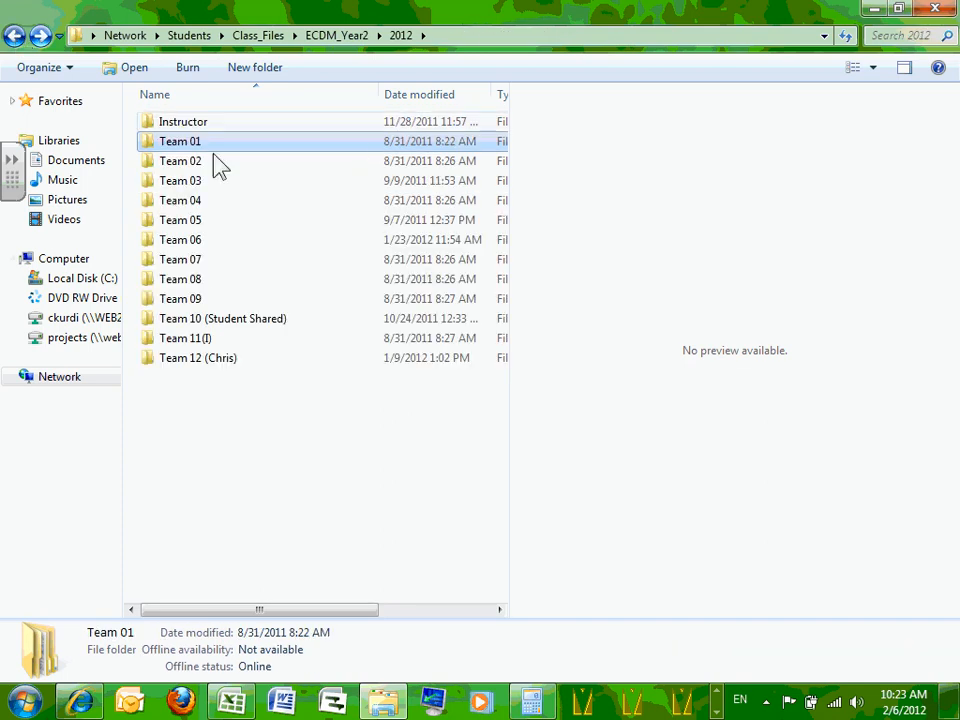
Step: Open the Lighting folder within Team 05's Q#5-Winter folder
double_click(210, 223)
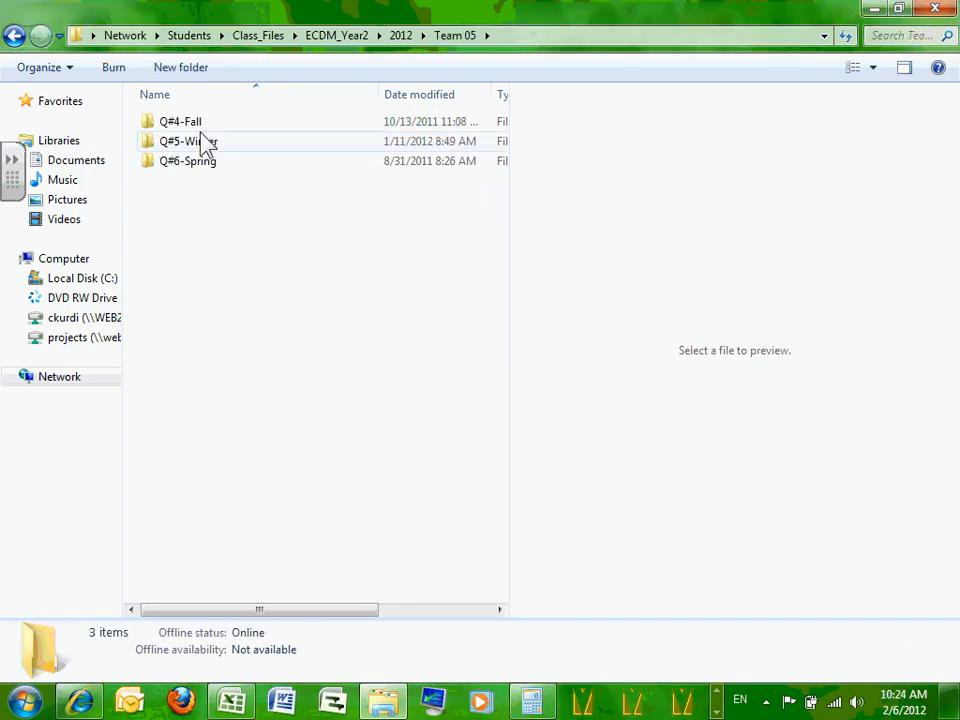
double_click(198, 141)
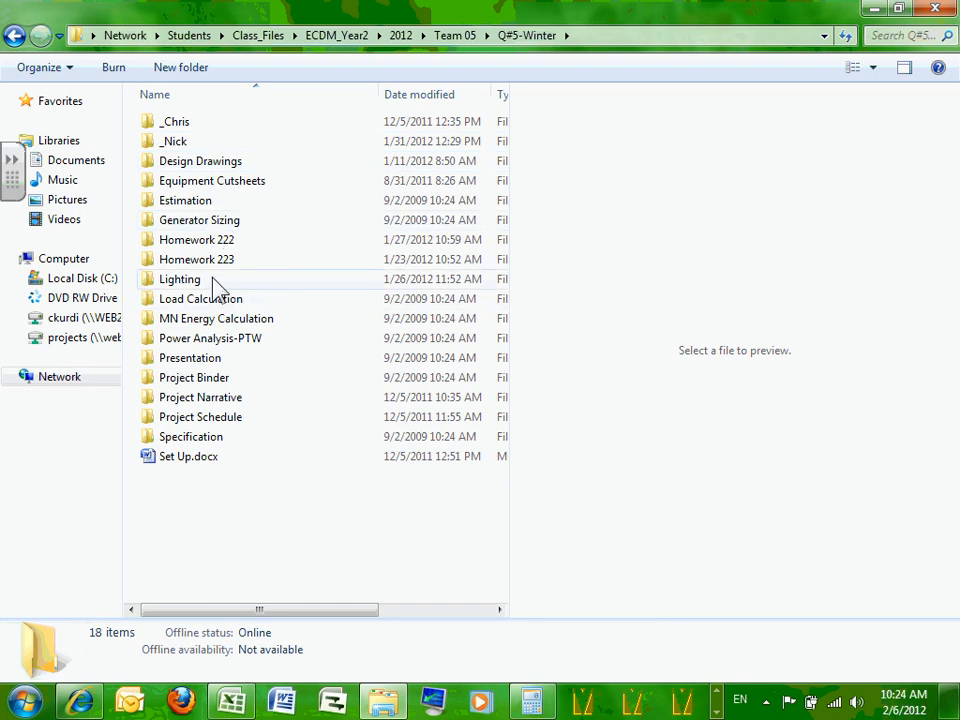
double_click(216, 281)
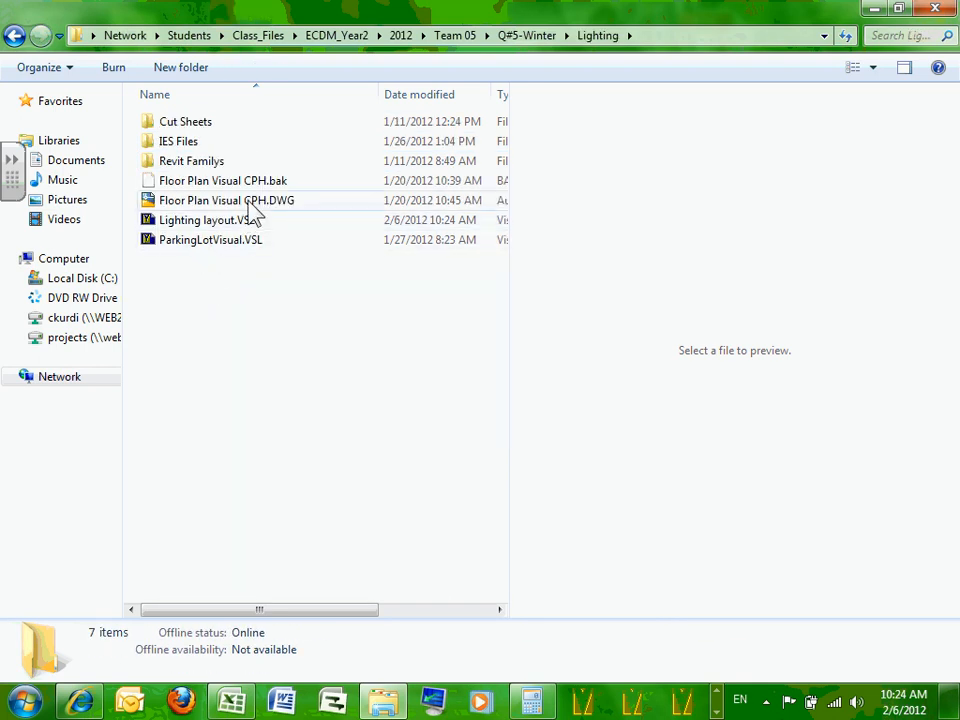
Step: Open Floor Plan Visual CPH.DWG from the Lighting folder in AutoCAD and dismiss the foreign DWG file prompt
left_click(255, 203)
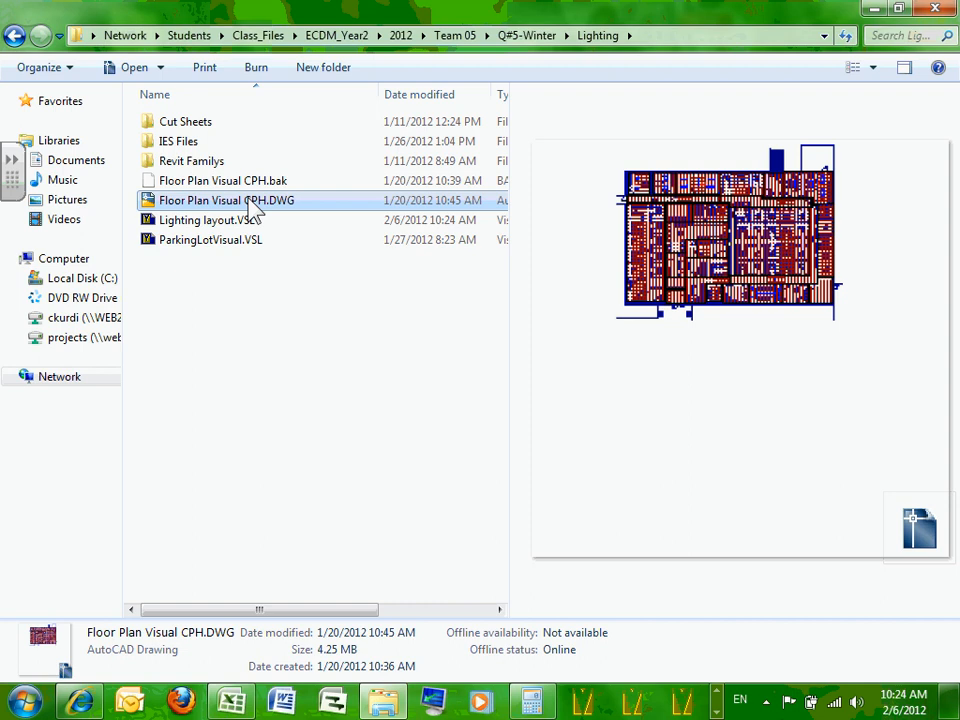
double_click(255, 203)
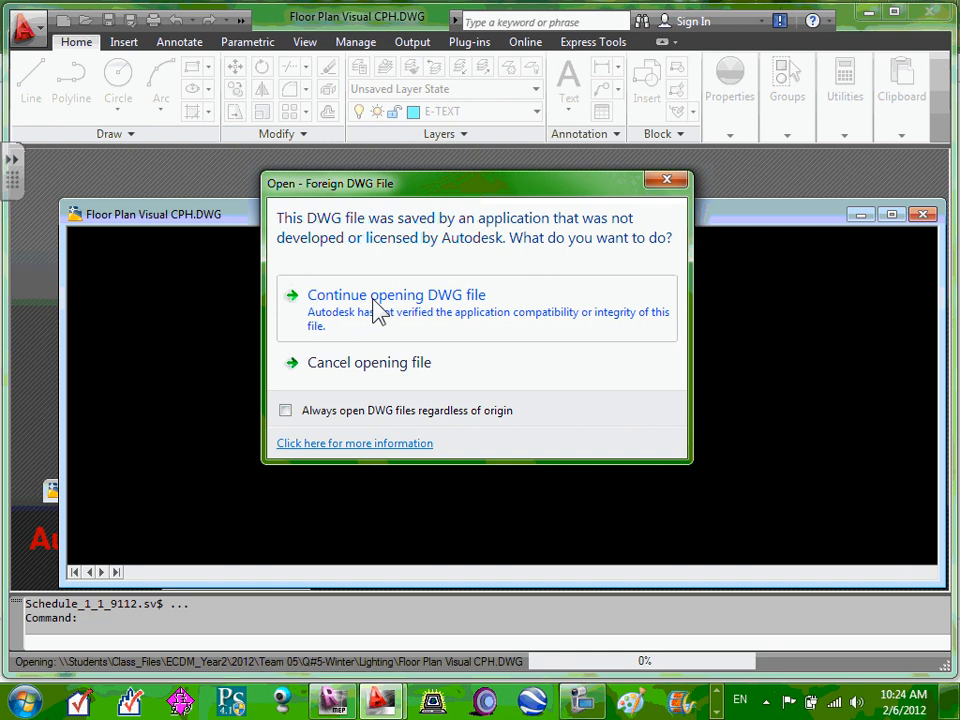
left_click(667, 181)
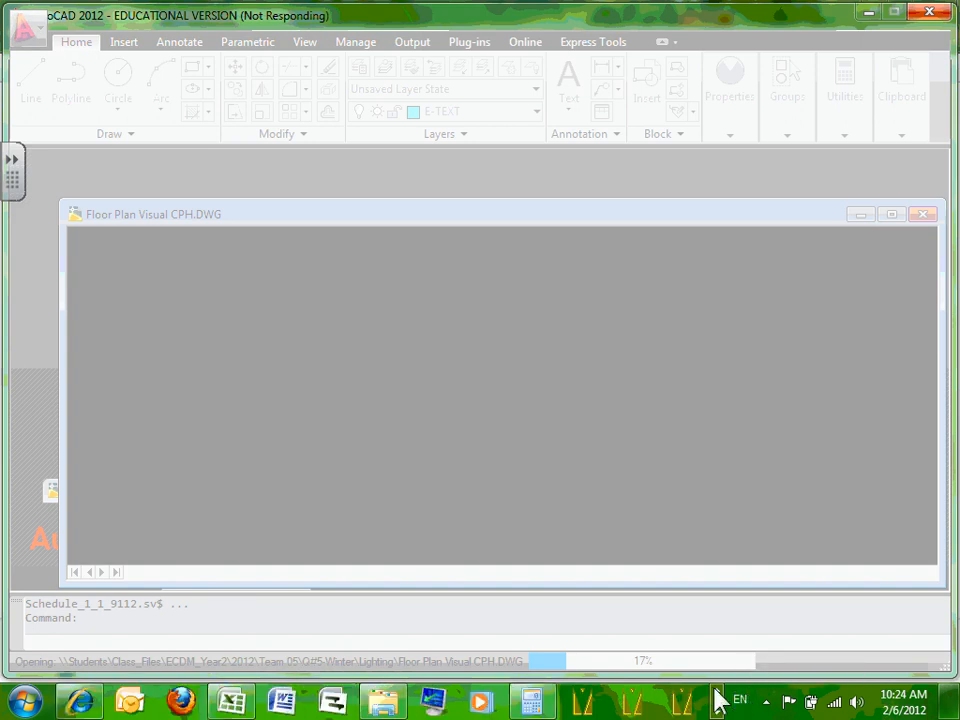
Step: Switch back to the Lighting folder and open Lighting layout.VSL in Visual
left_click(400, 702)
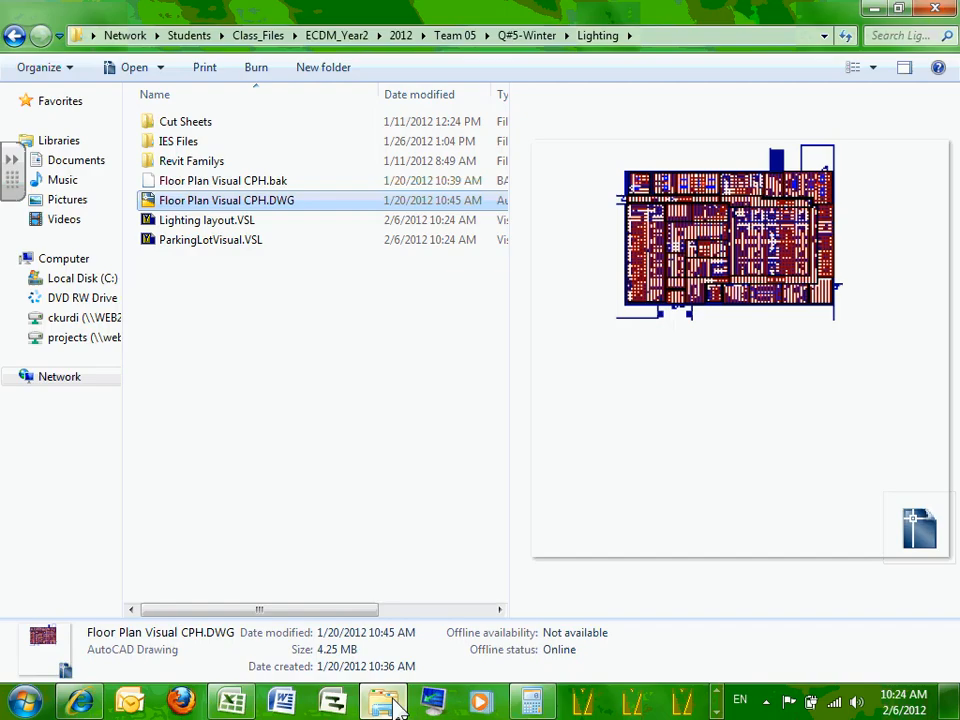
left_click(200, 222)
left_click(220, 241)
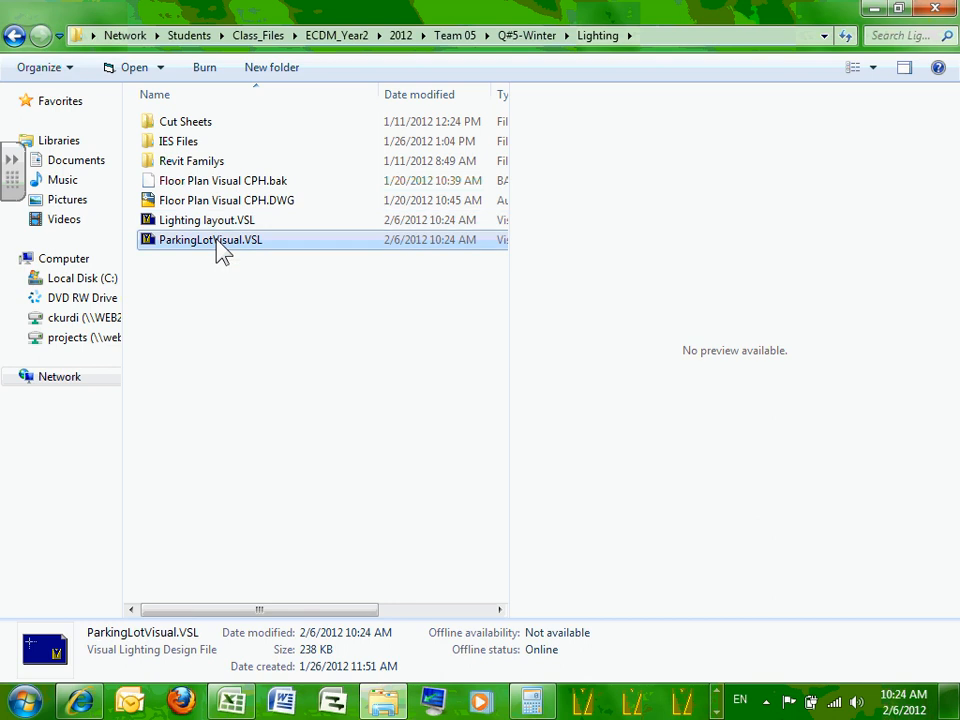
left_click(227, 222)
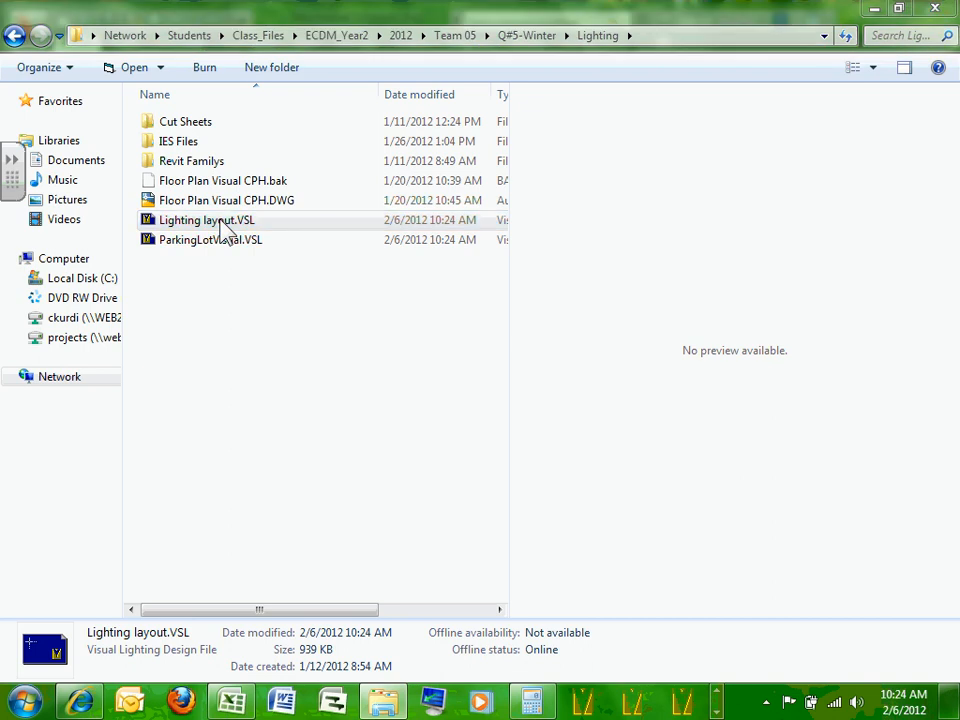
left_click(557, 376)
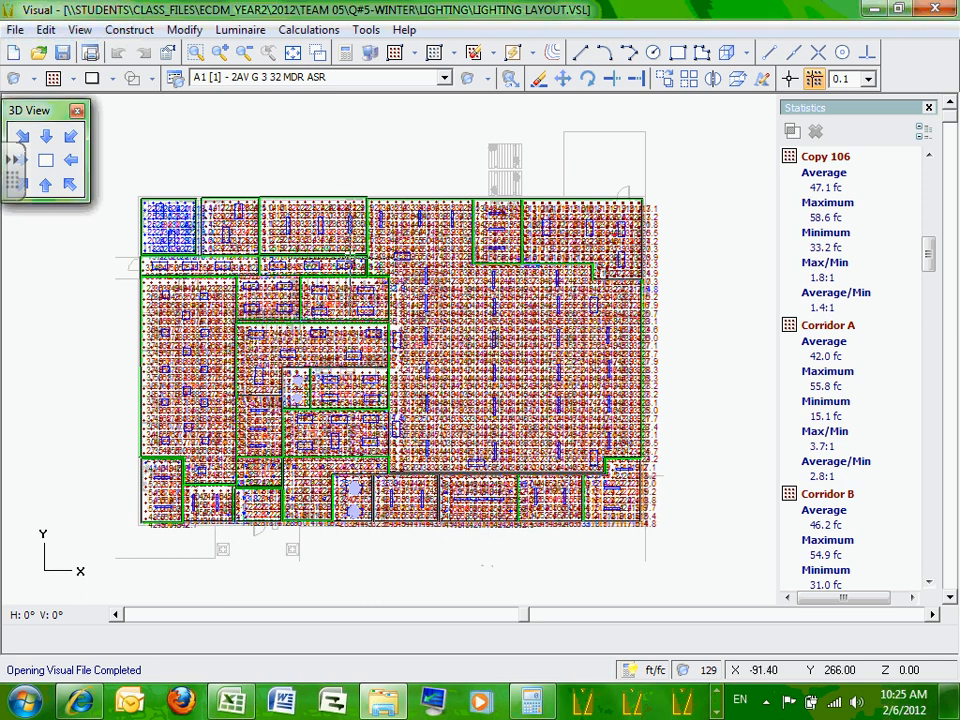
Step: Open the lighting layout in the Print Editor and go through its pages to the luminaire schedule on page 5
left_click(15, 30)
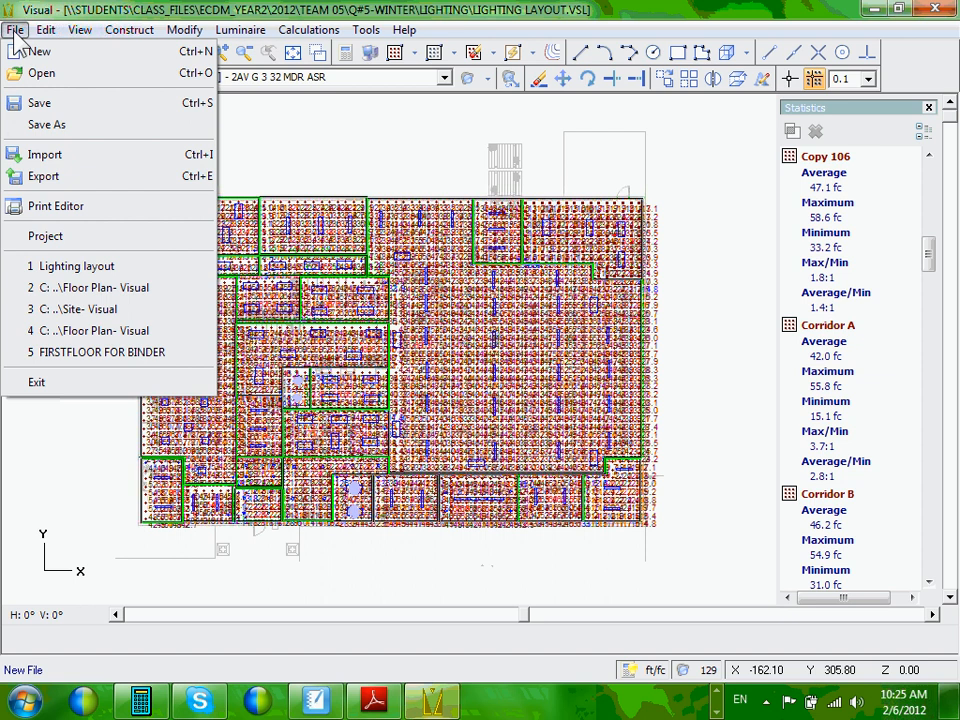
left_click(75, 208)
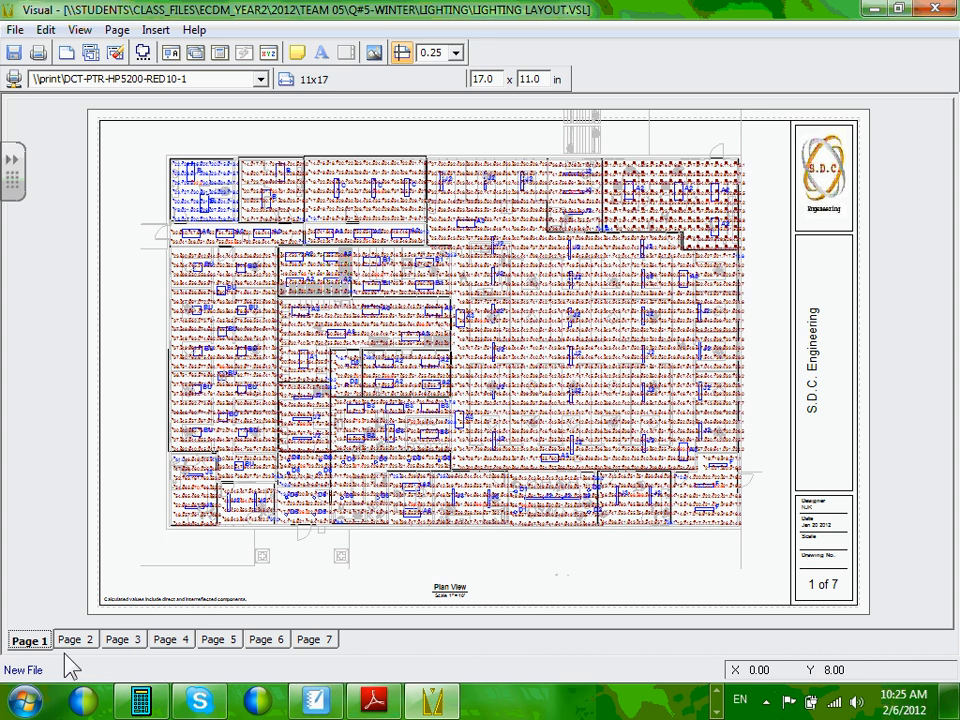
left_click(77, 643)
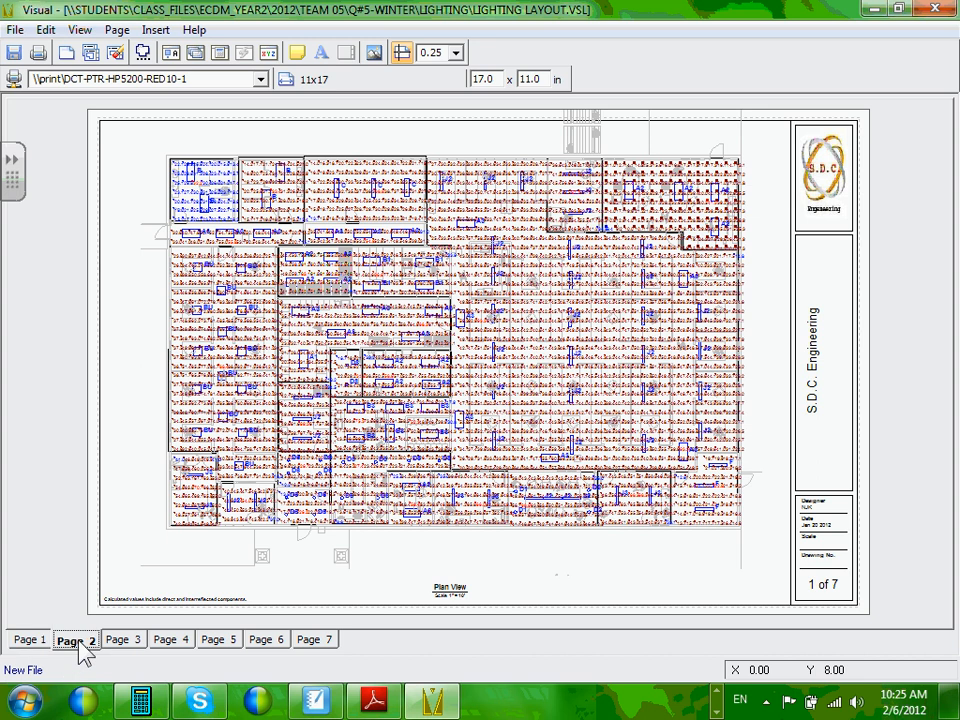
left_click(134, 644)
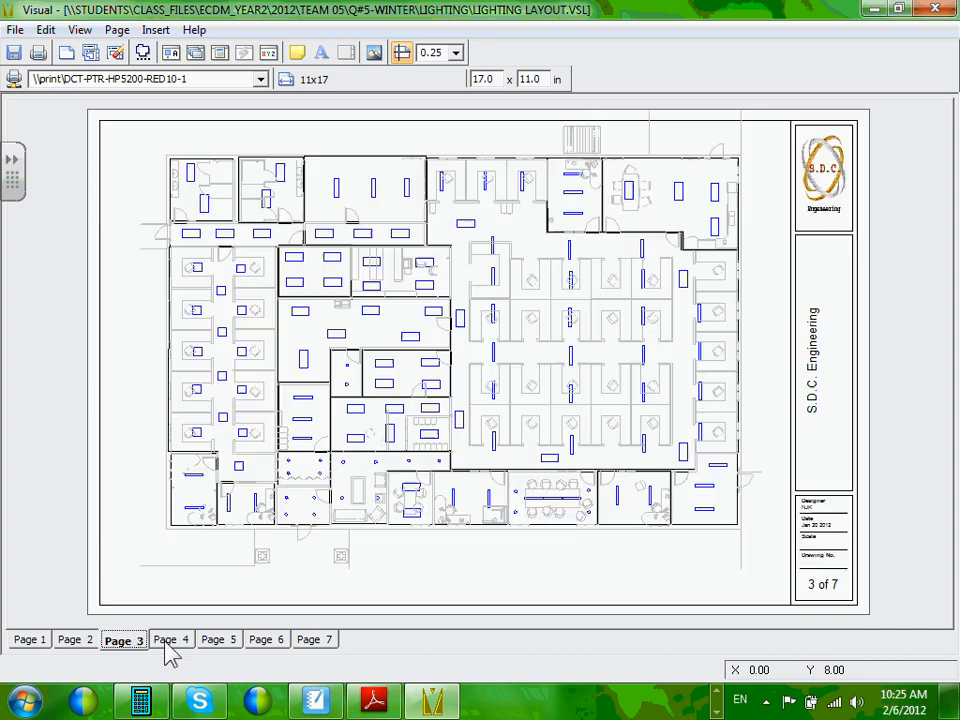
left_click(170, 643)
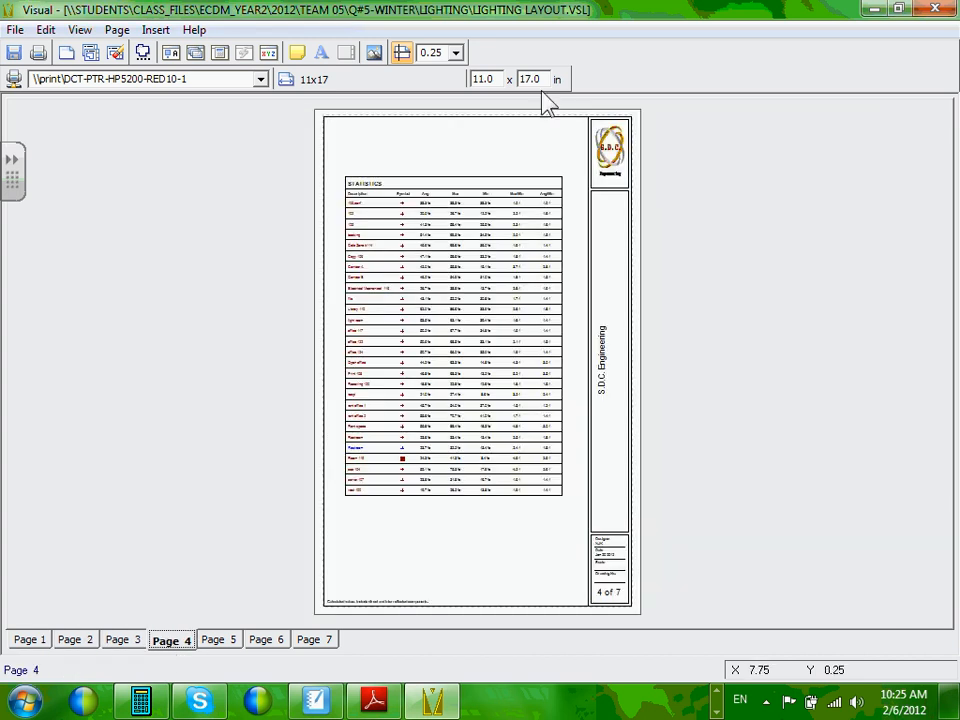
left_click(220, 641)
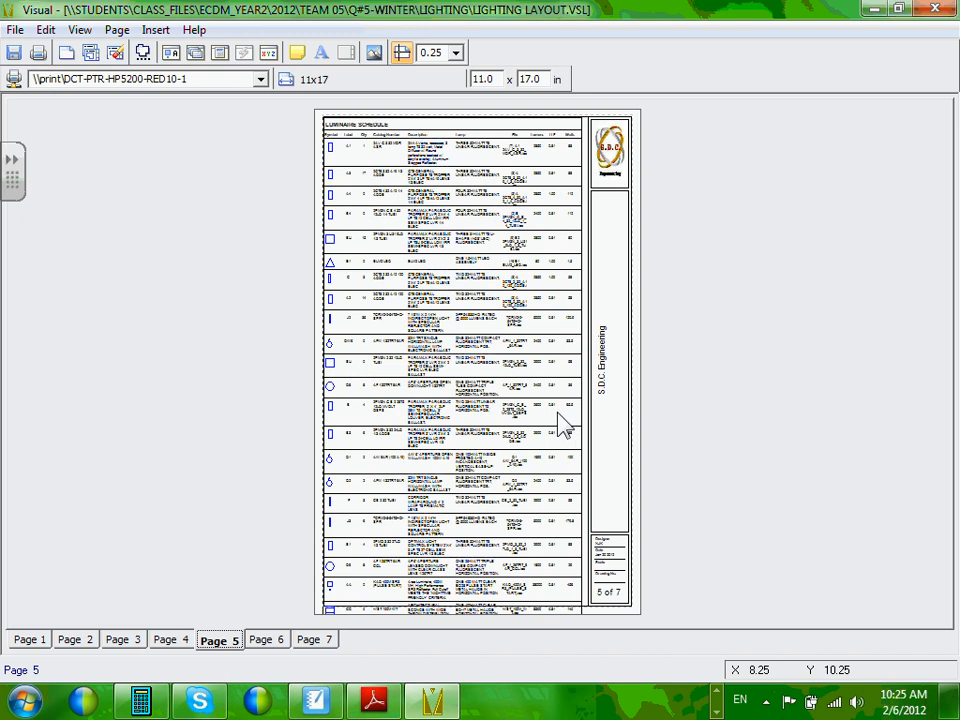
Step: Start exporting the luminaire schedule page with all layers selected, as an AutoCAD 2008 drawing named Lighting Schedule
left_click(15, 30)
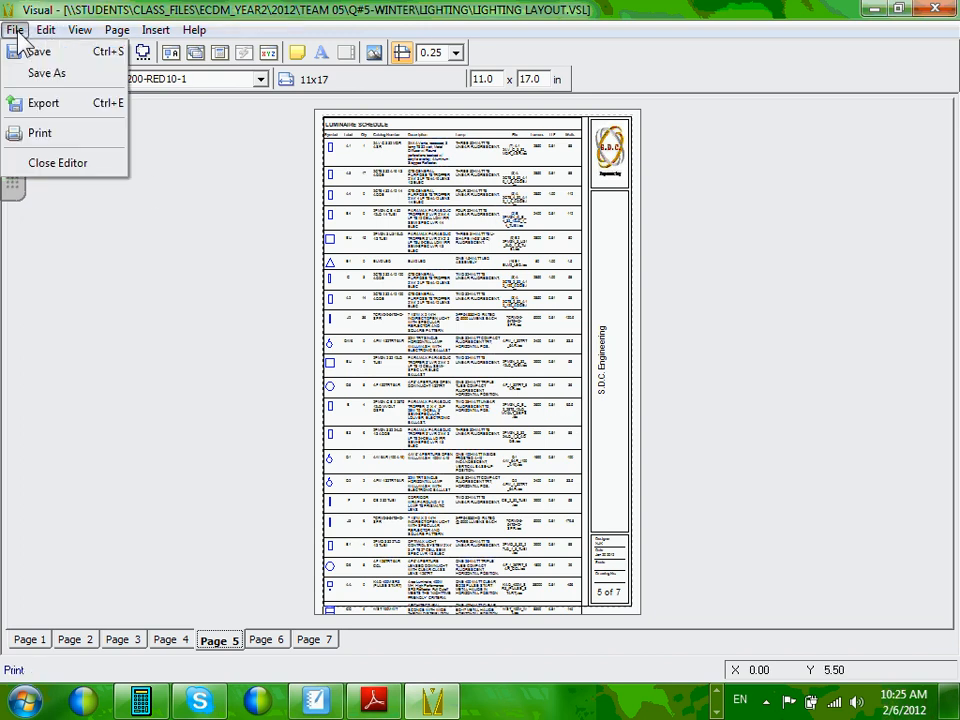
left_click(36, 106)
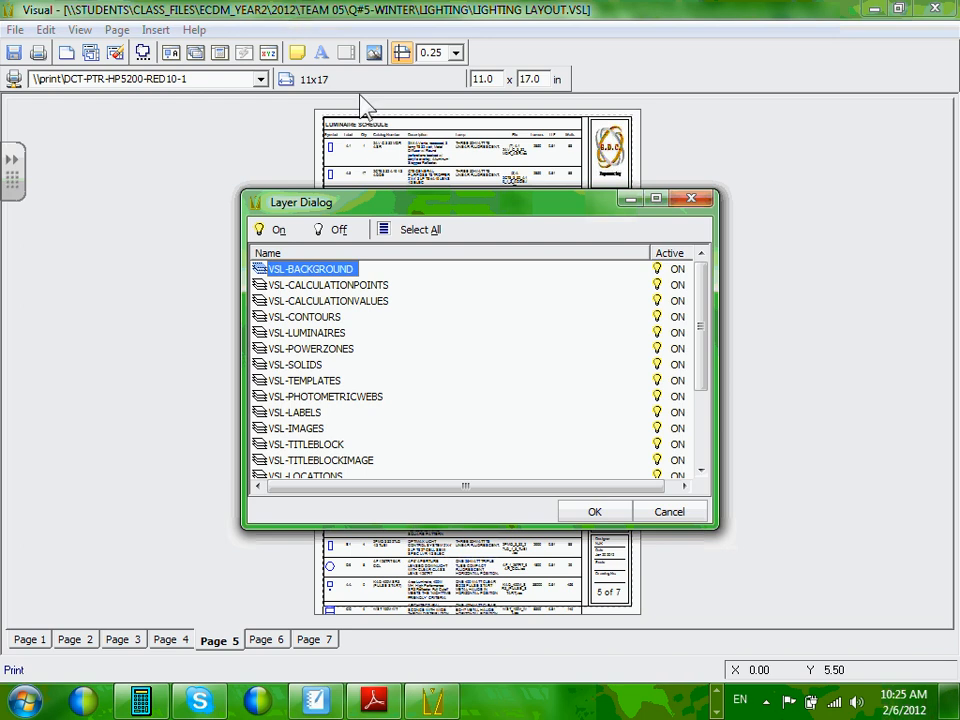
left_click(422, 231)
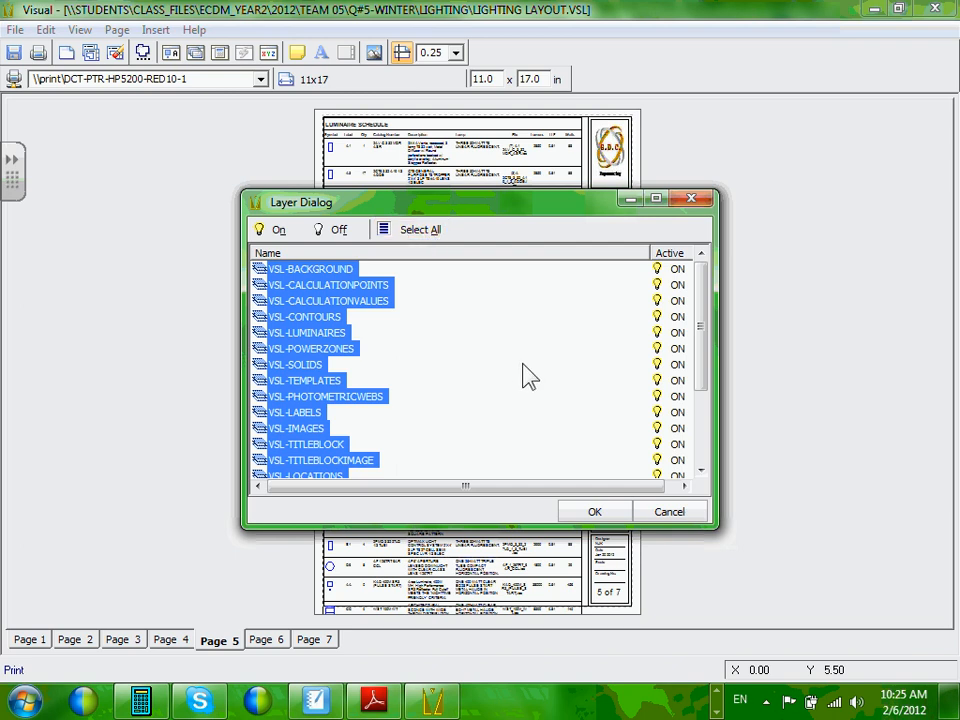
left_click(616, 514)
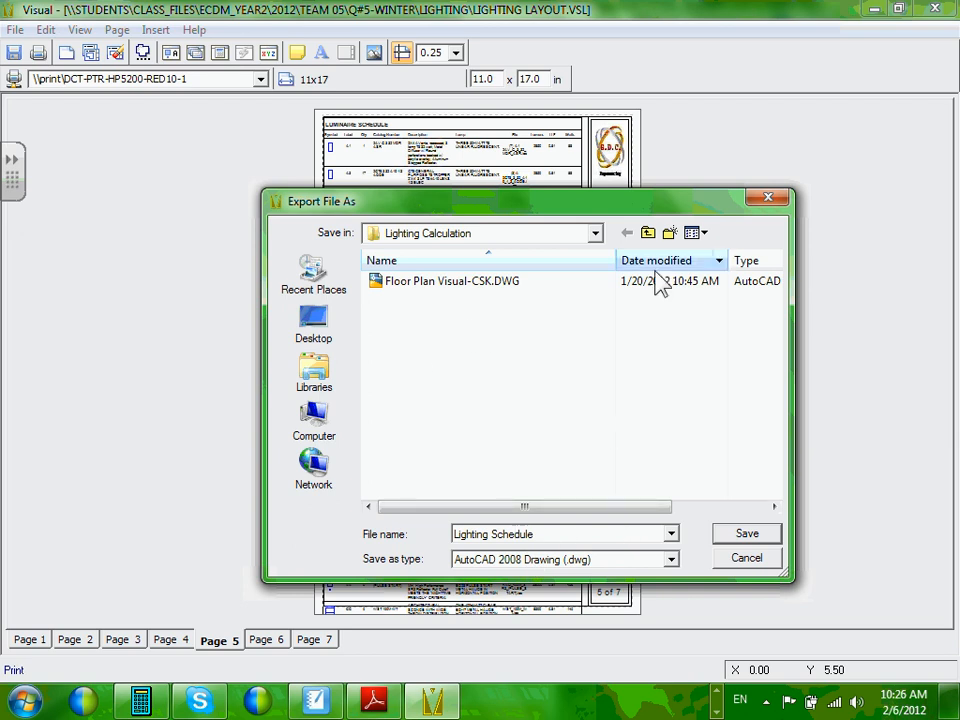
Step: Save the Lighting Schedule drawing export in the Lighting Calculation folder under 2012, Team 03, Q#5-Winter
left_click(595, 234)
left_click(594, 236)
left_click(594, 236)
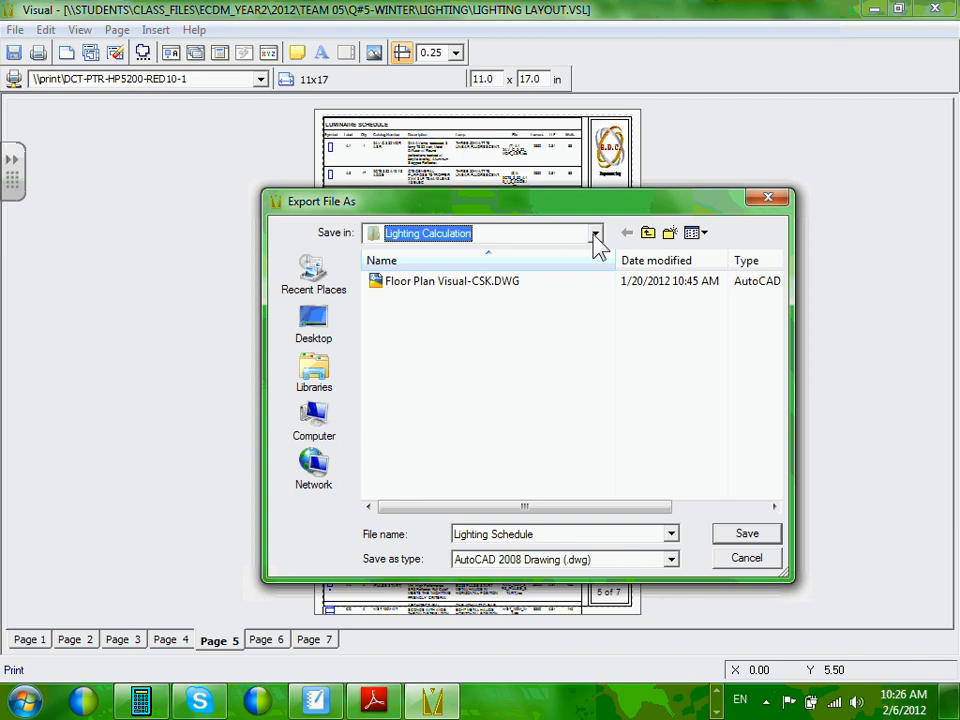
left_click(594, 236)
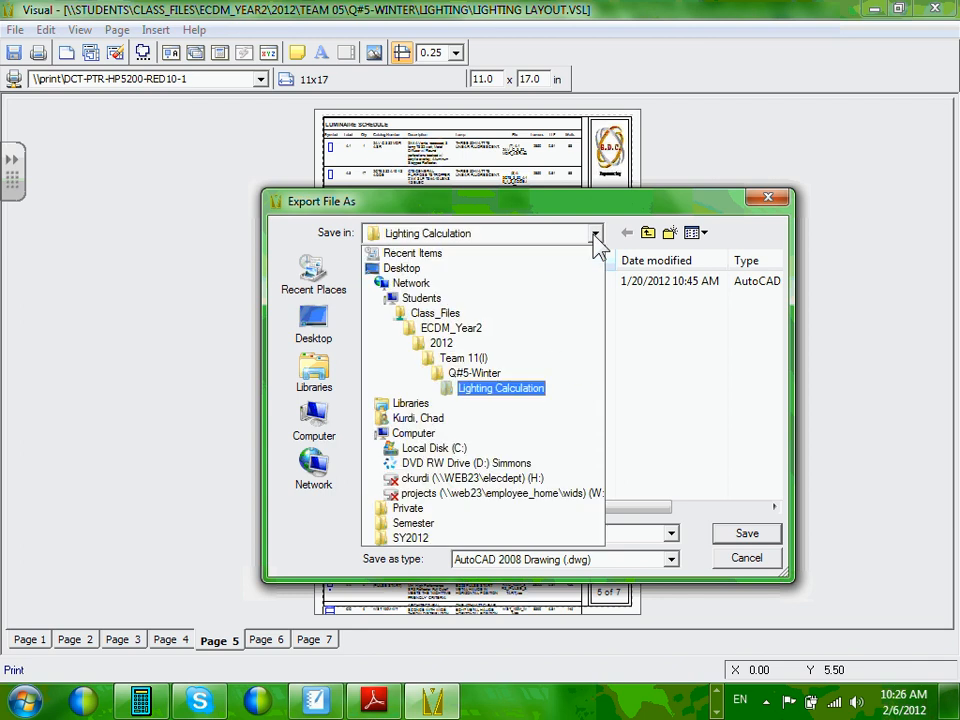
left_click(472, 329)
double_click(401, 300)
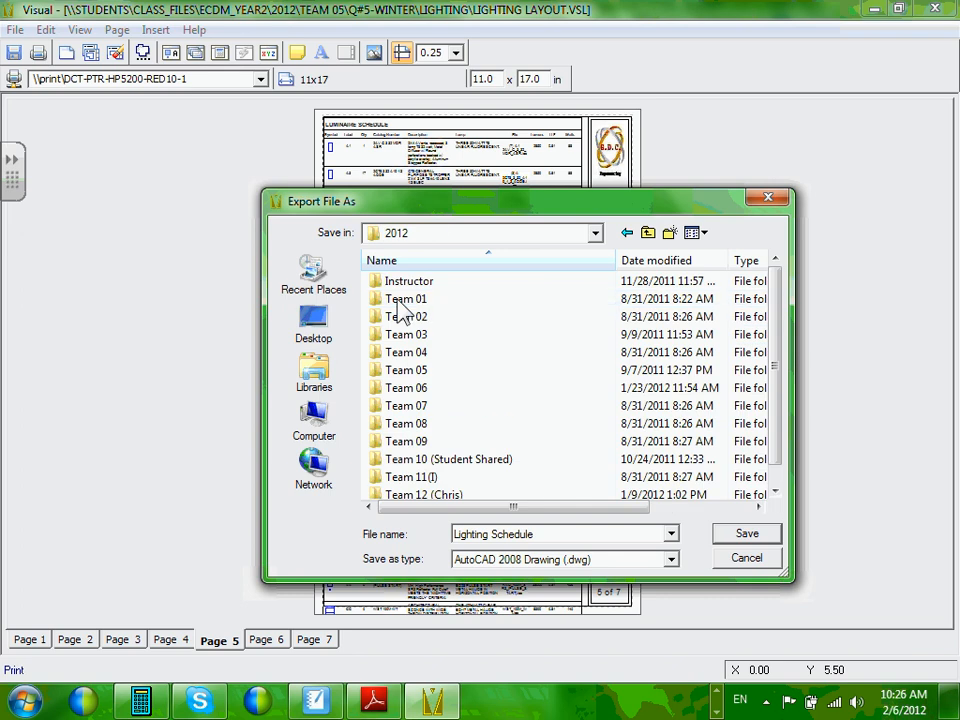
double_click(422, 336)
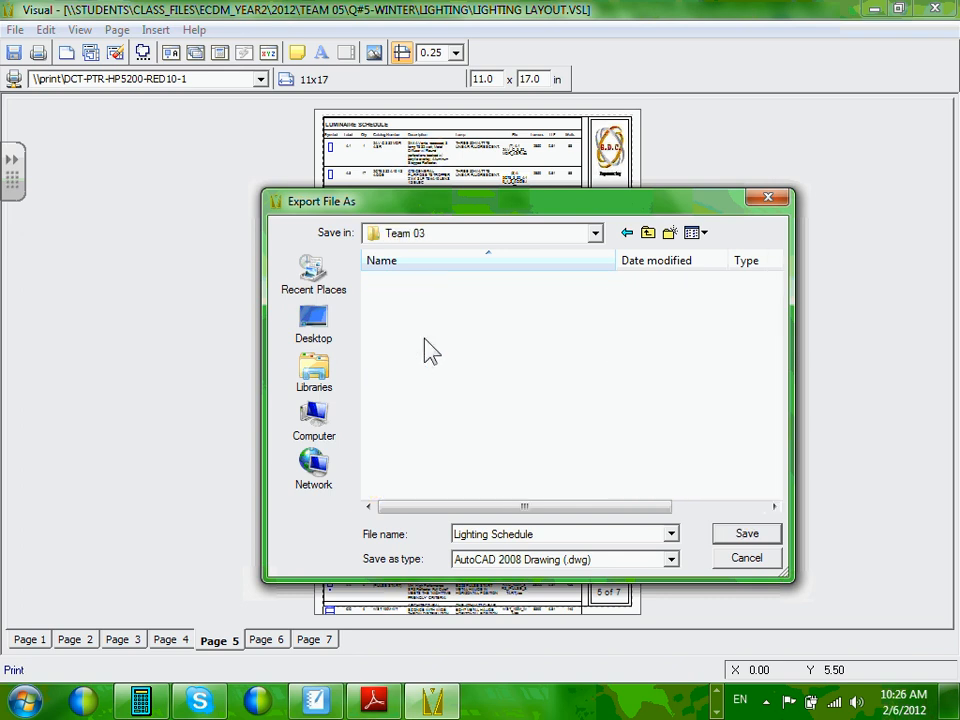
left_click(430, 300)
double_click(432, 302)
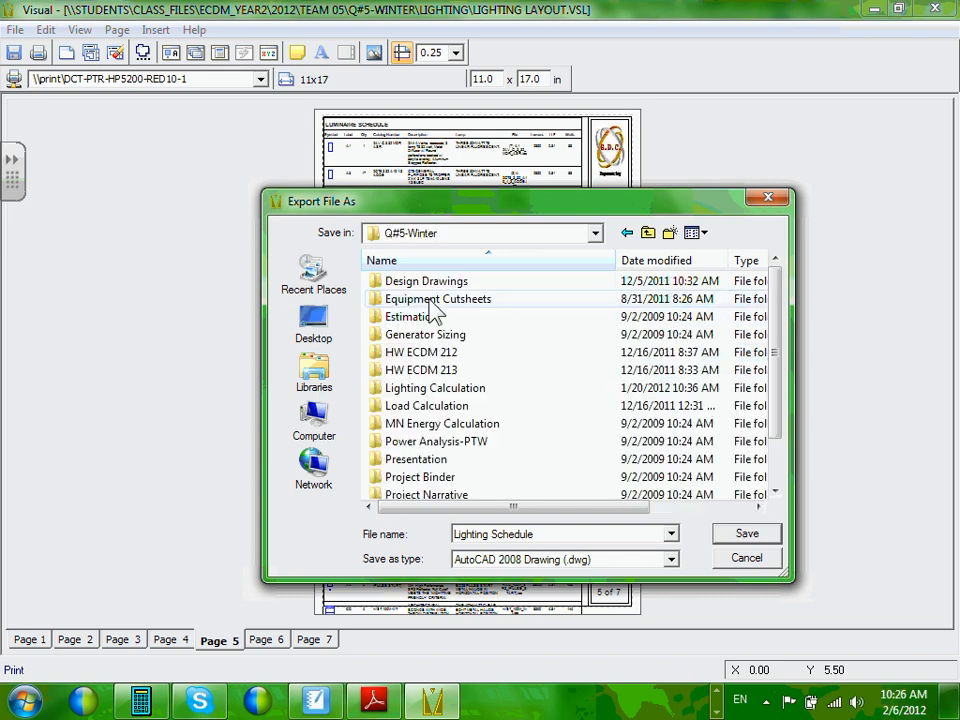
double_click(440, 388)
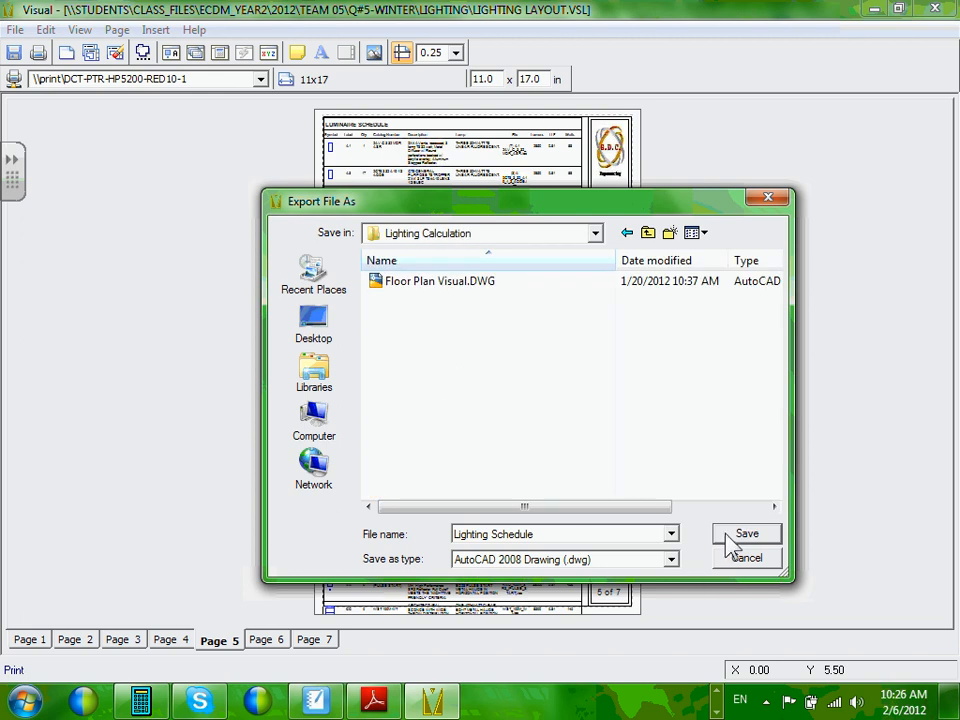
left_click(731, 538)
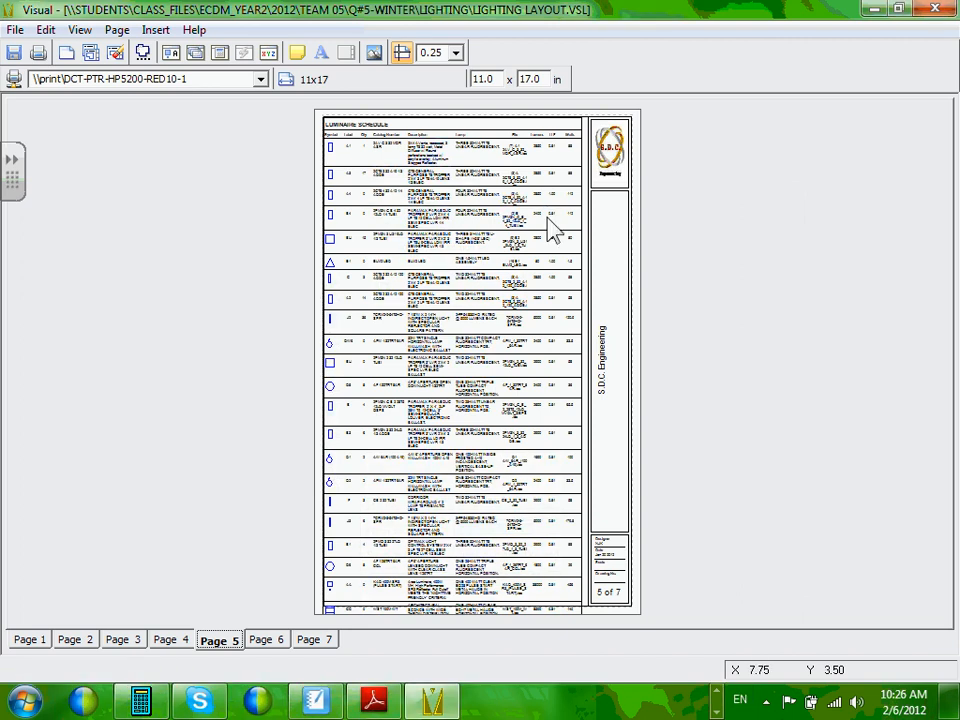
Step: Switch to the Team 05 Lighting folder in Windows Explorer and look through its files for the exported lighting schedule drawing
left_click(874, 9)
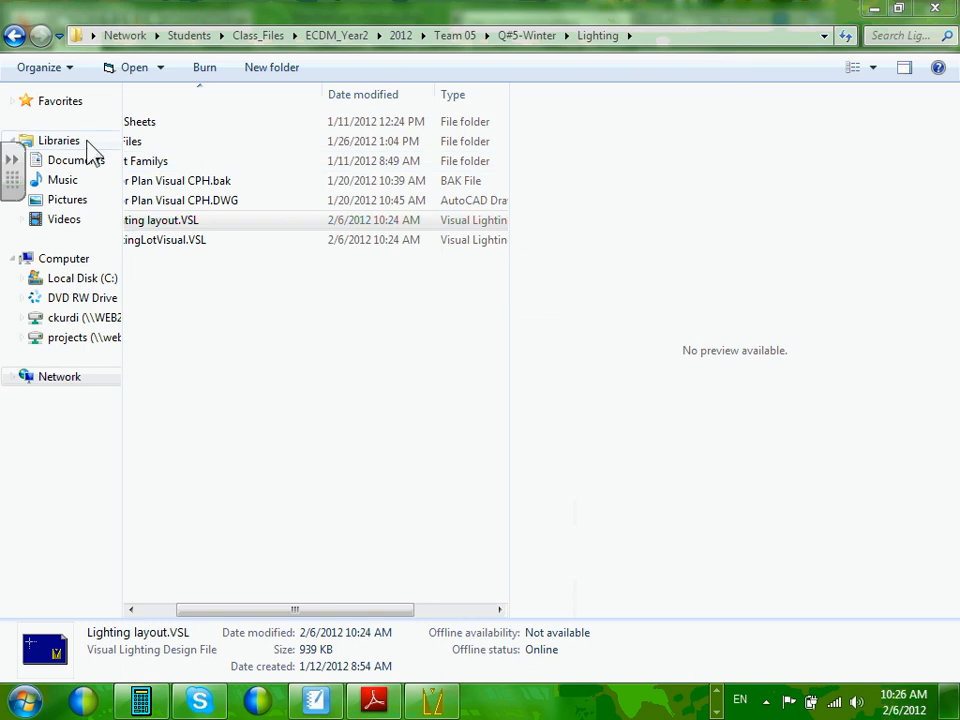
left_click_drag(240, 610, 133, 610)
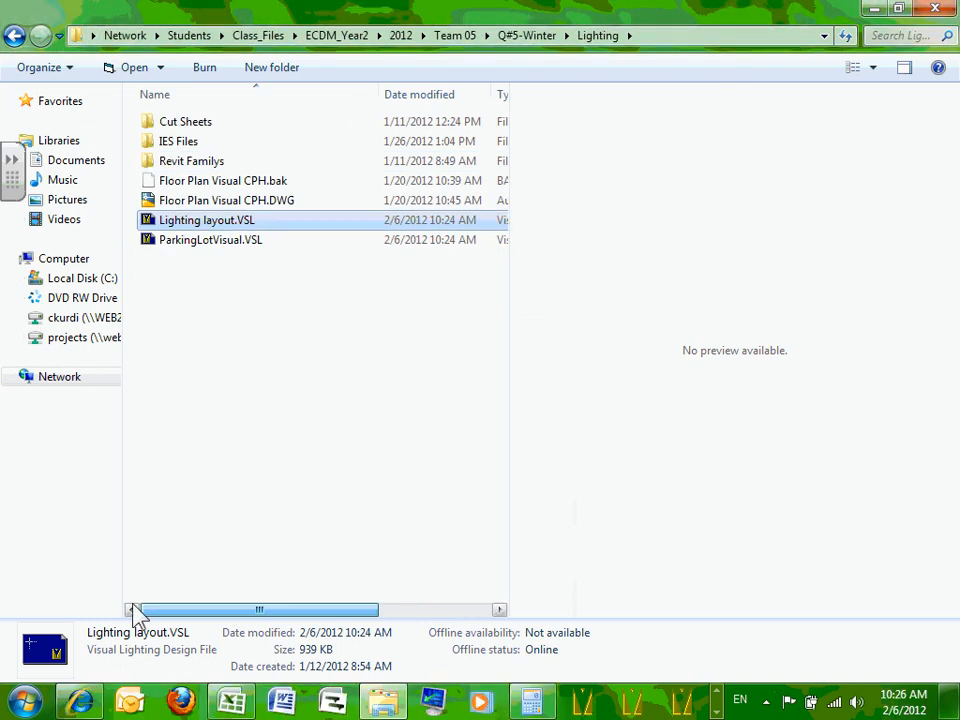
left_click(204, 241)
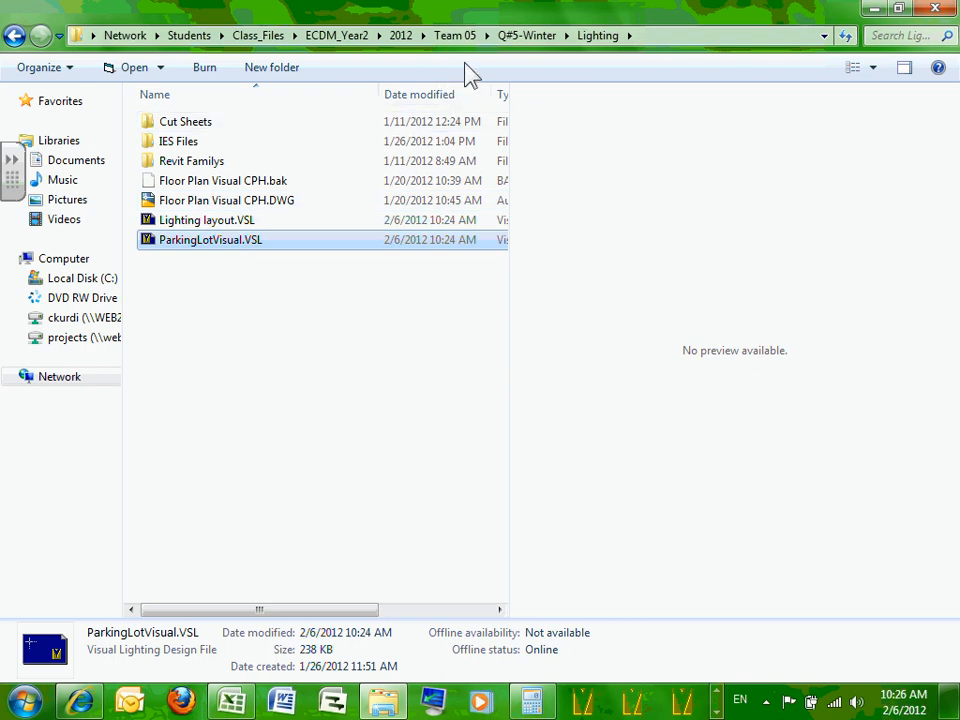
left_click(203, 123)
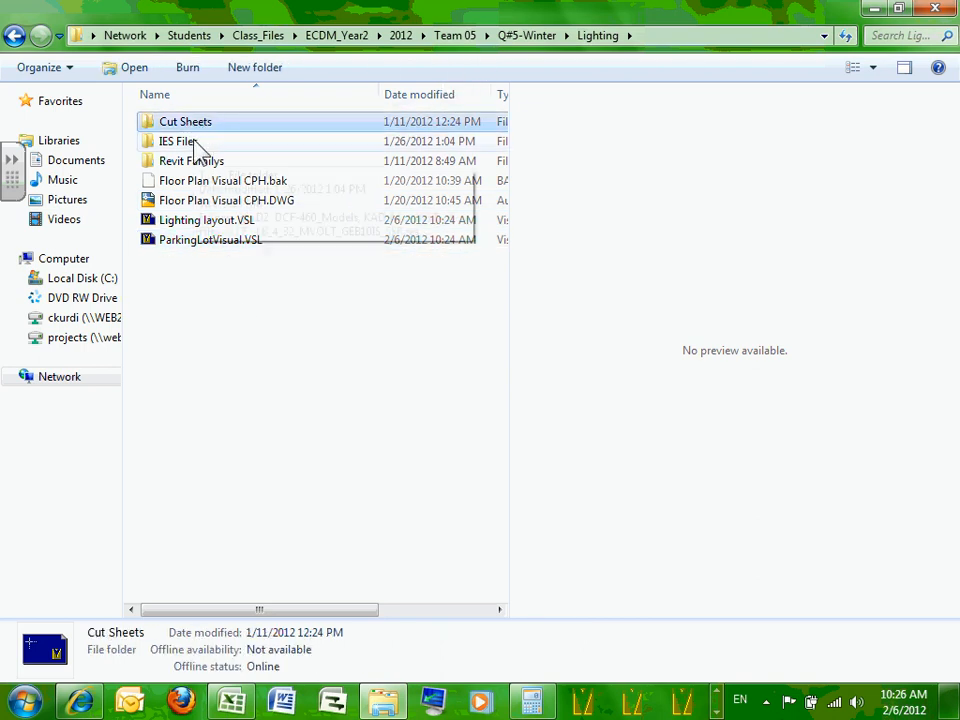
left_click(195, 141)
left_click(212, 182)
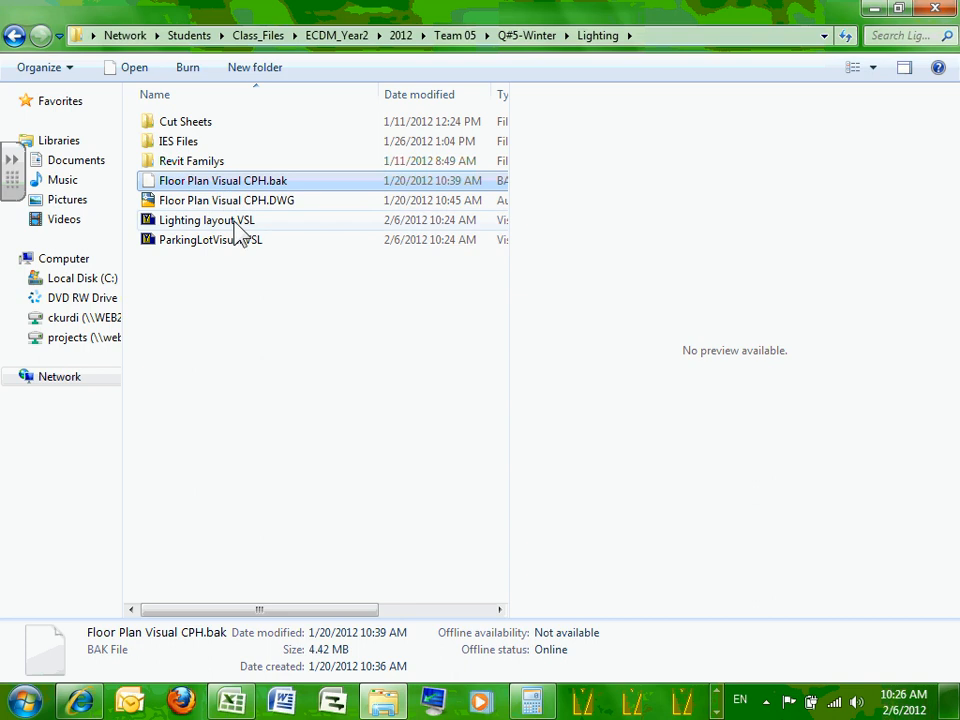
left_click(241, 203)
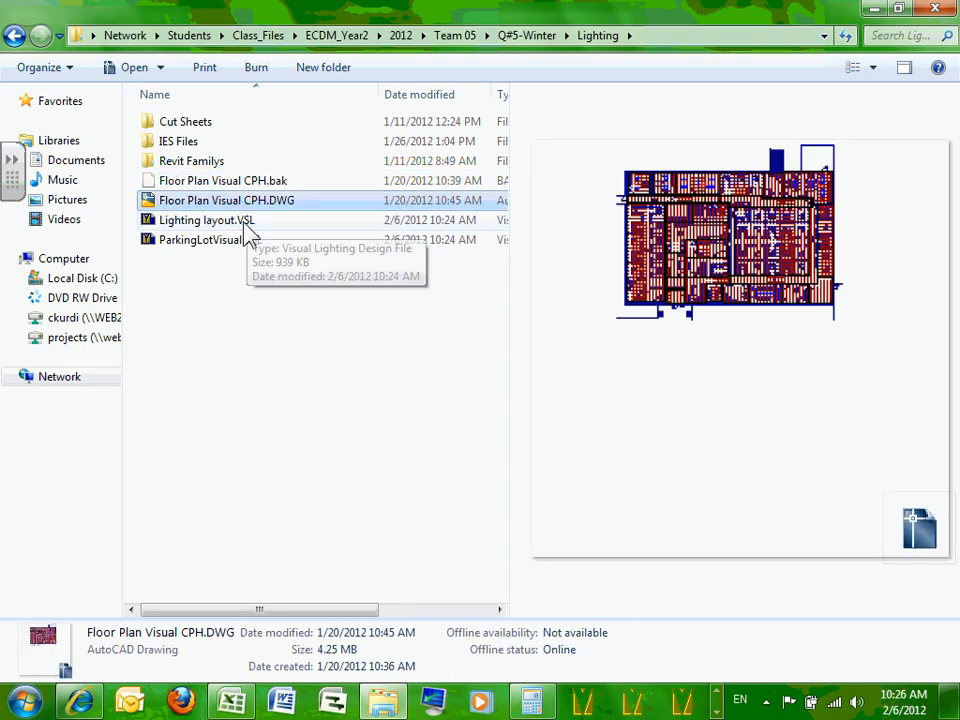
left_click(245, 239)
left_click(231, 220)
left_click(235, 205)
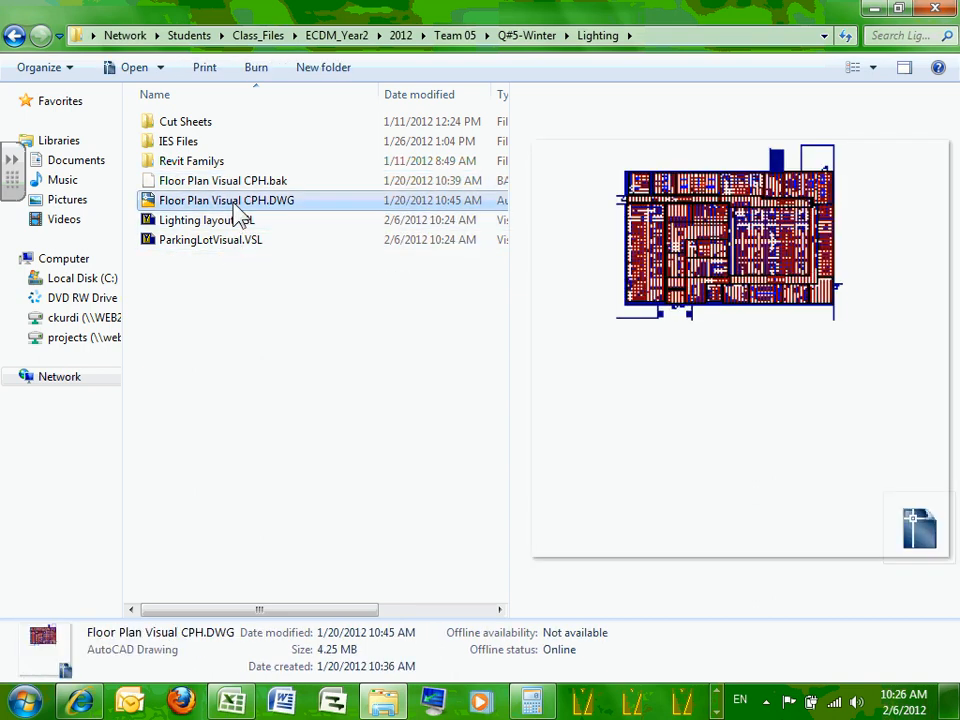
left_click(13, 36)
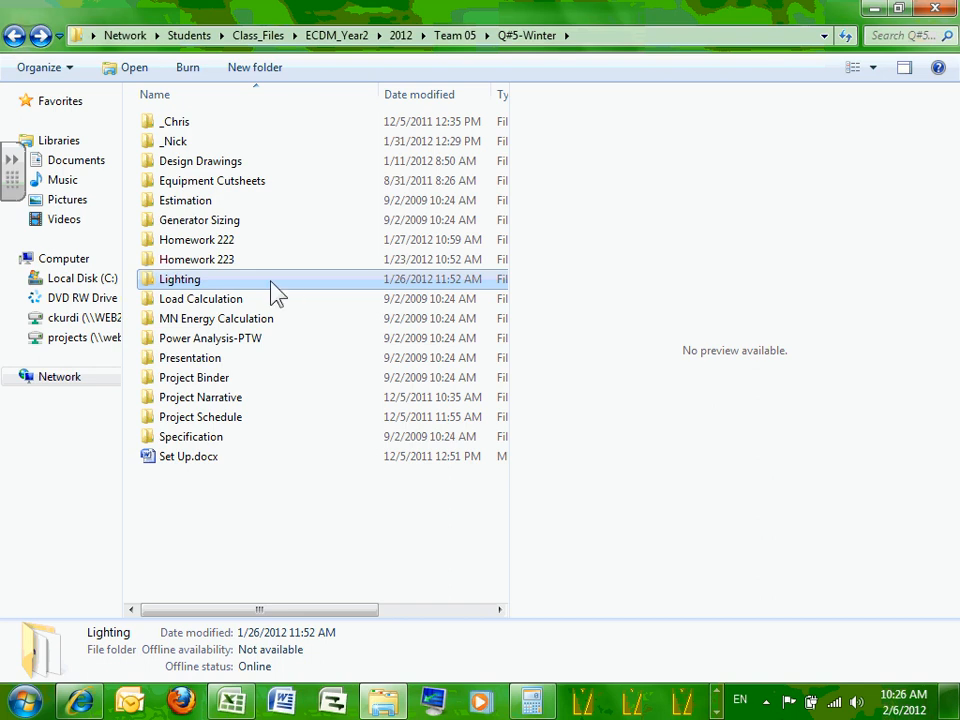
double_click(168, 282)
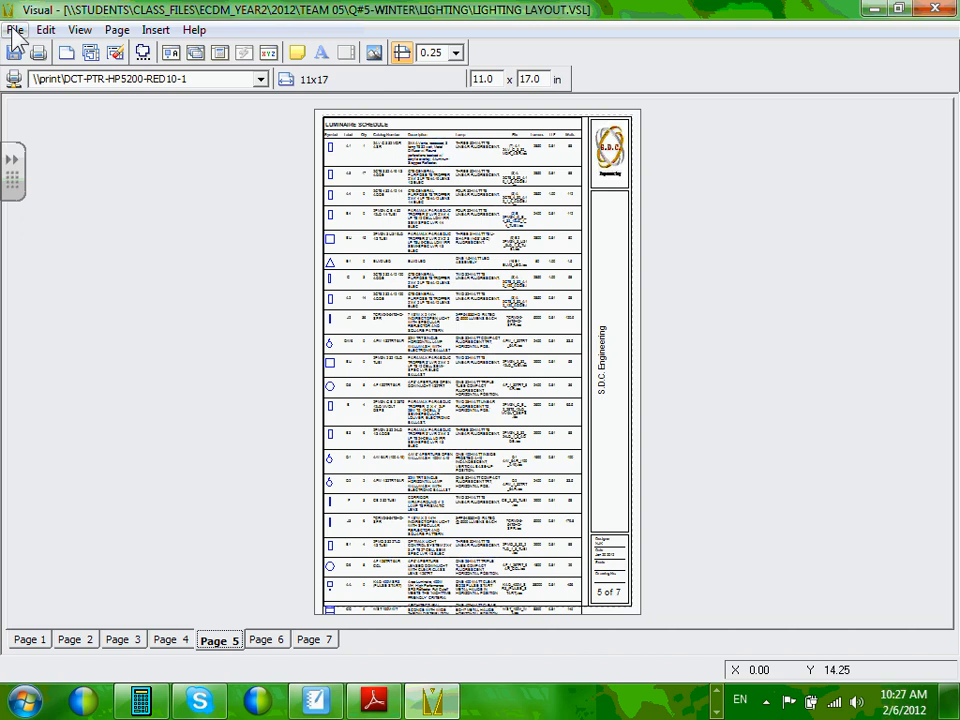
Step: Switch back to Visual, start exporting the luminaire schedule page again with all layers selected, and browse to the 2012 folder as destination
left_click(15, 30)
left_click(40, 103)
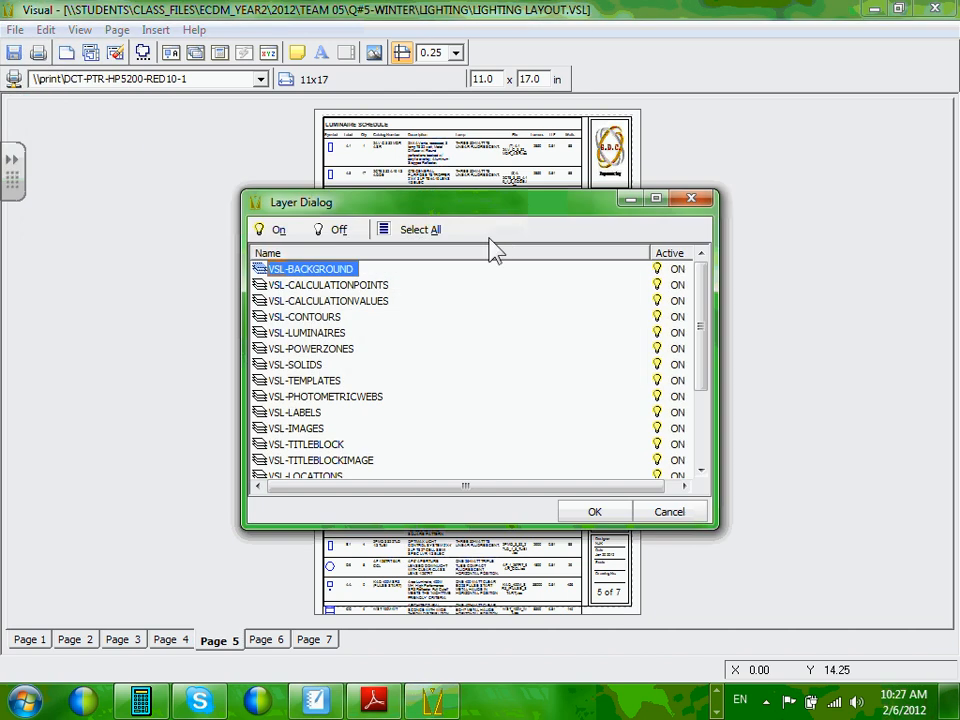
left_click(430, 240)
left_click(594, 511)
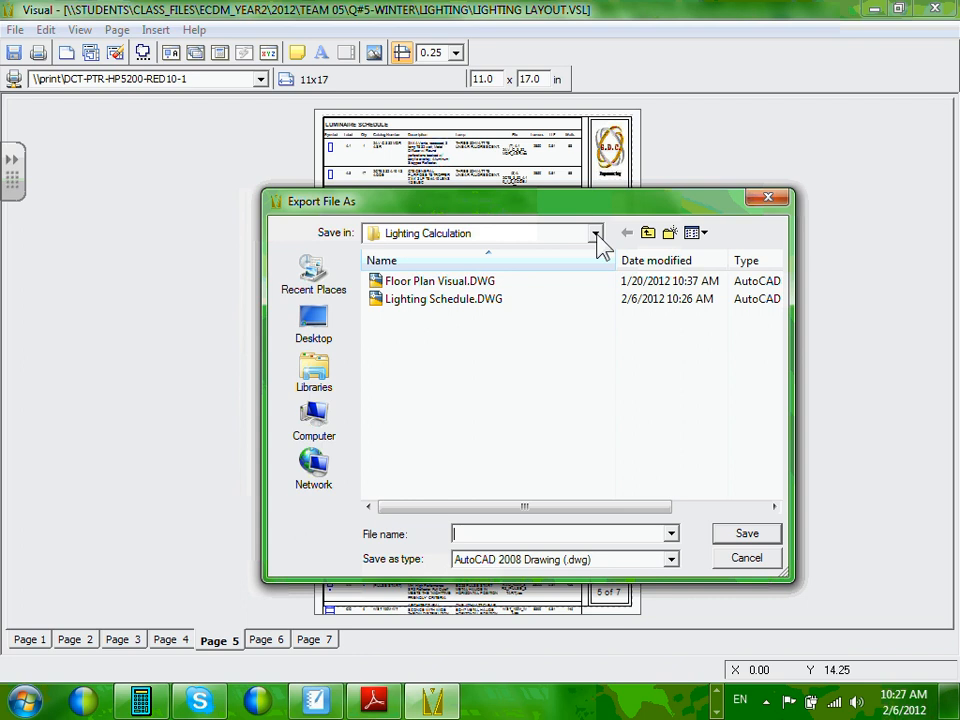
left_click(595, 234)
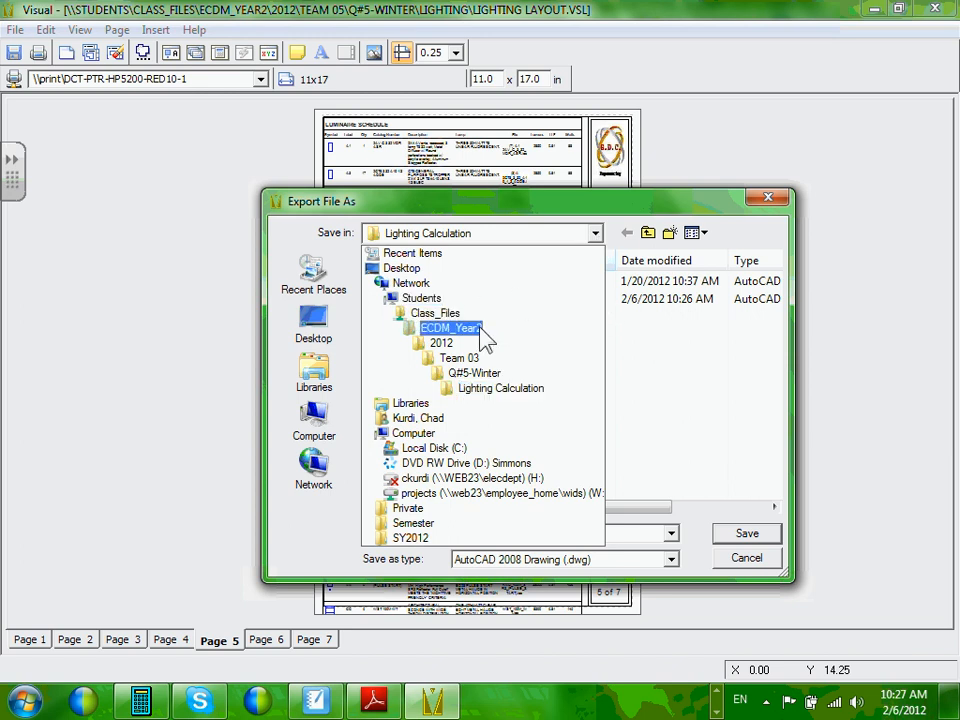
left_click(441, 343)
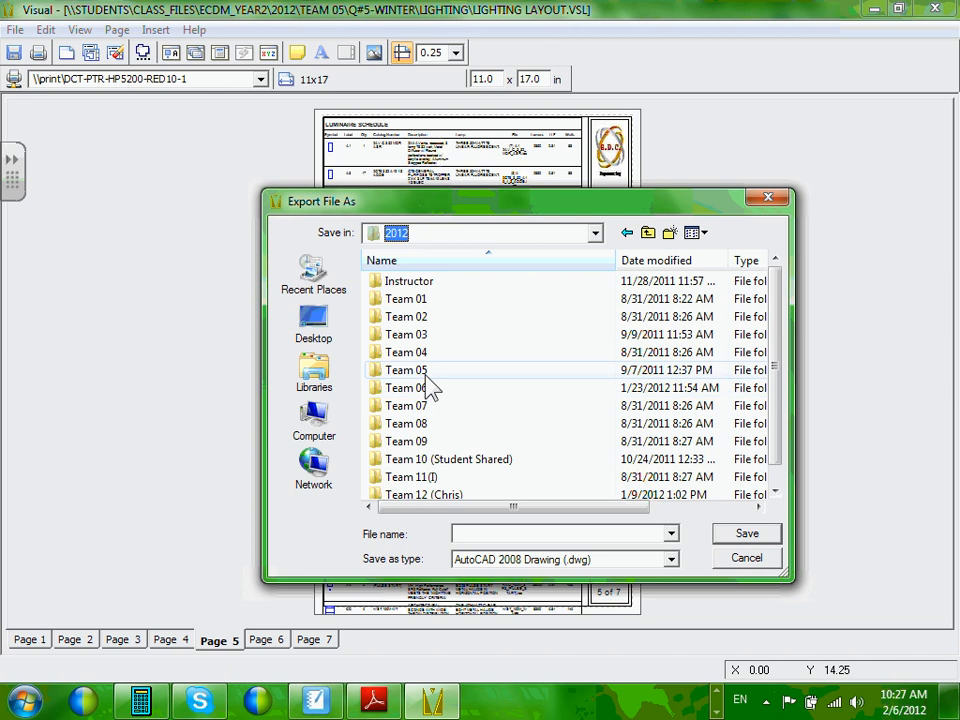
Step: Browse to the Lighting folder inside Q#5-Winter of Team 05 as the export location
double_click(420, 371)
double_click(425, 300)
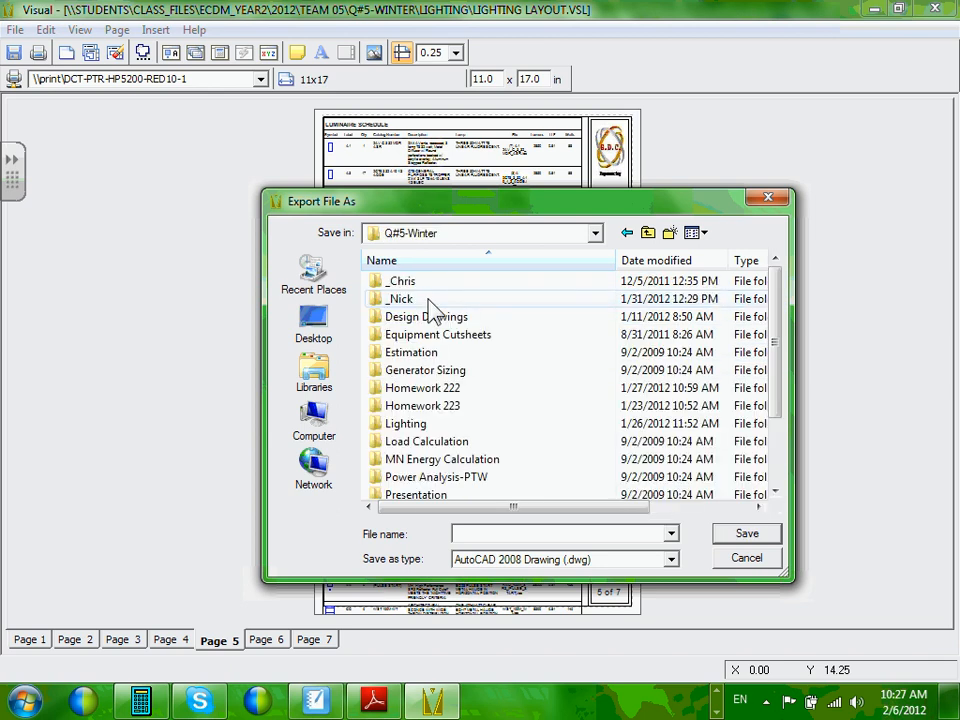
double_click(405, 424)
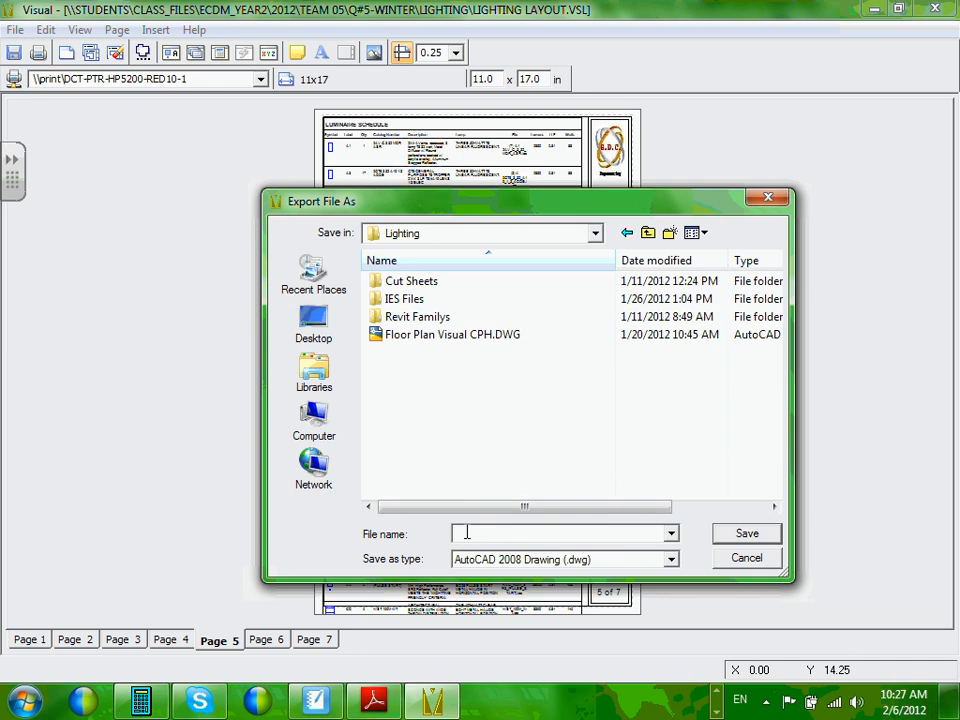
Step: Name the export "Lighting Schedule" and save it as an AutoCAD 2008 drawing
left_click(466, 533)
type("Lig")
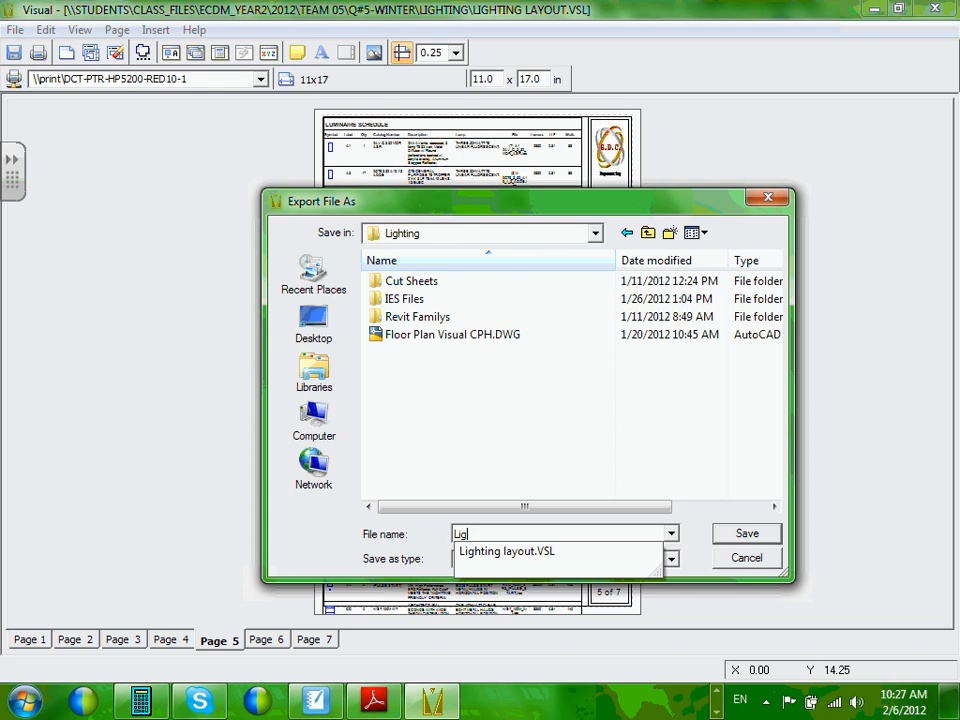
type("hting Schdeule")
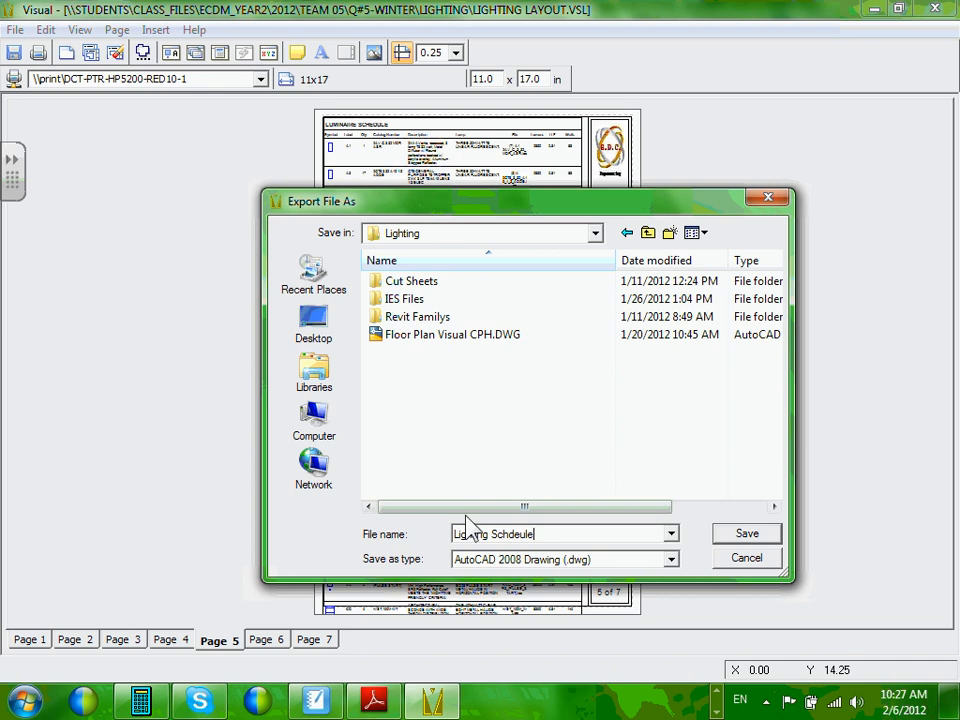
left_click(511, 535)
type("e")
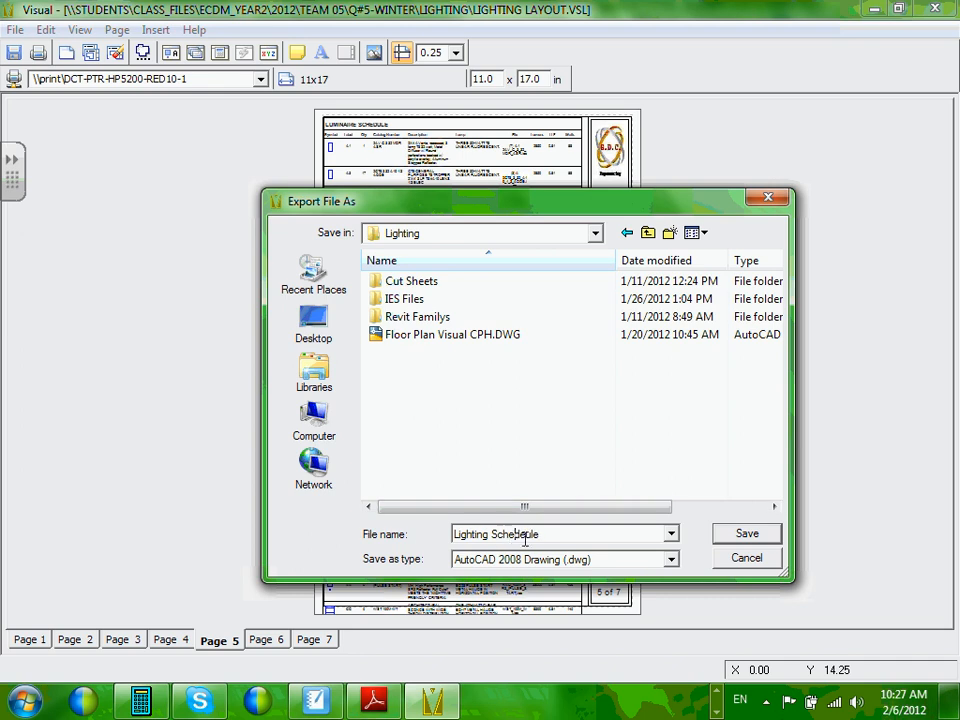
key("BackSpace")
left_click(745, 533)
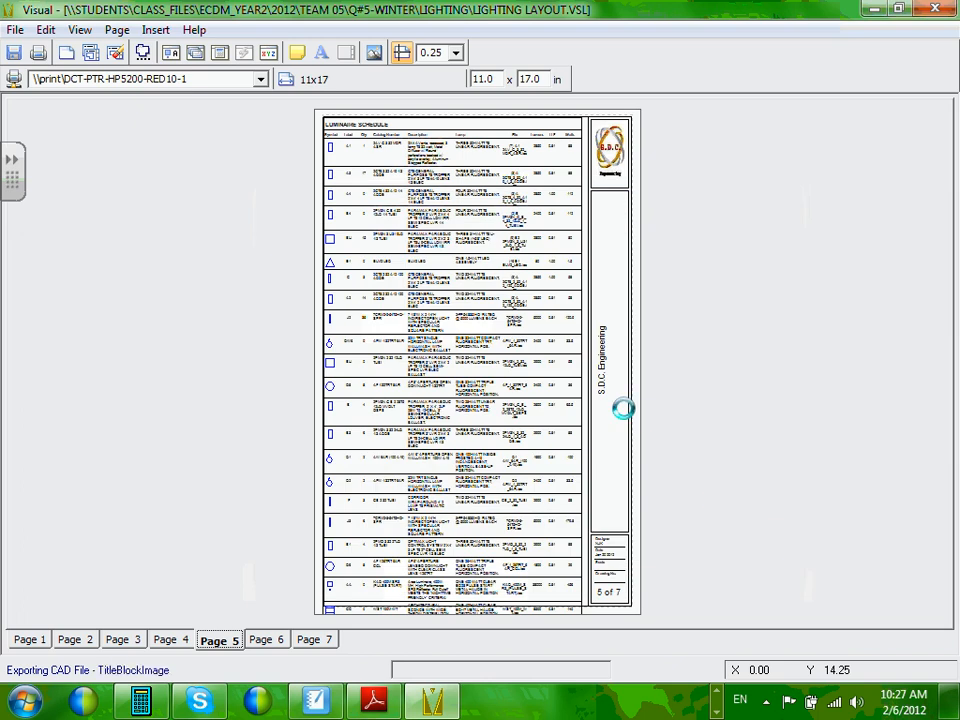
Step: Switch to the file explorer, reopen the Lighting folder and preview Lighting Schedule_Image1.BMP
left_click(874, 12)
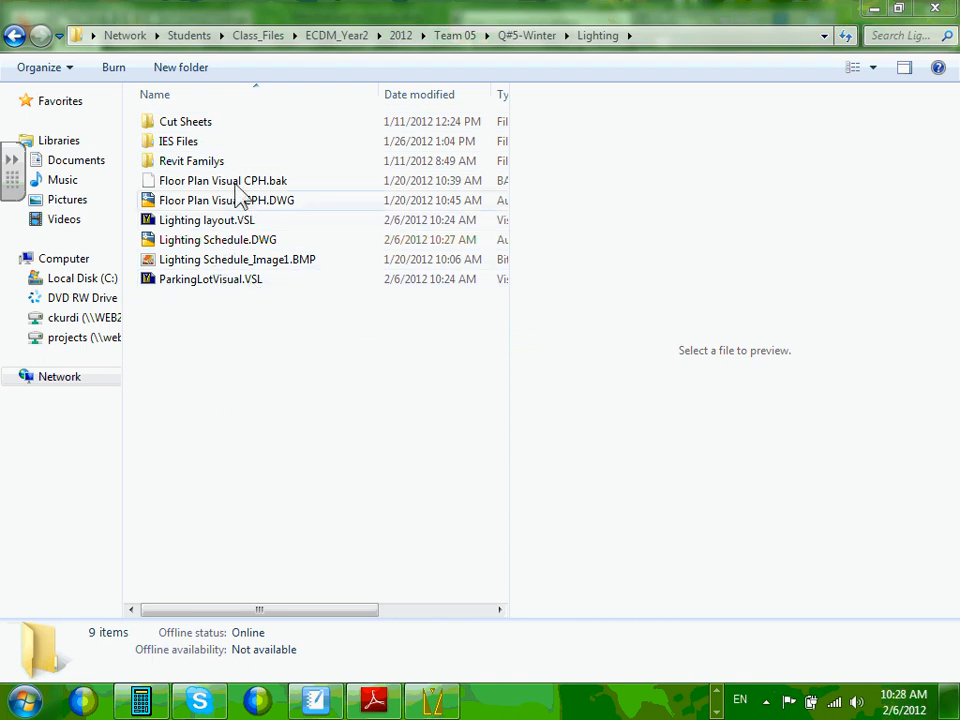
left_click(14, 35)
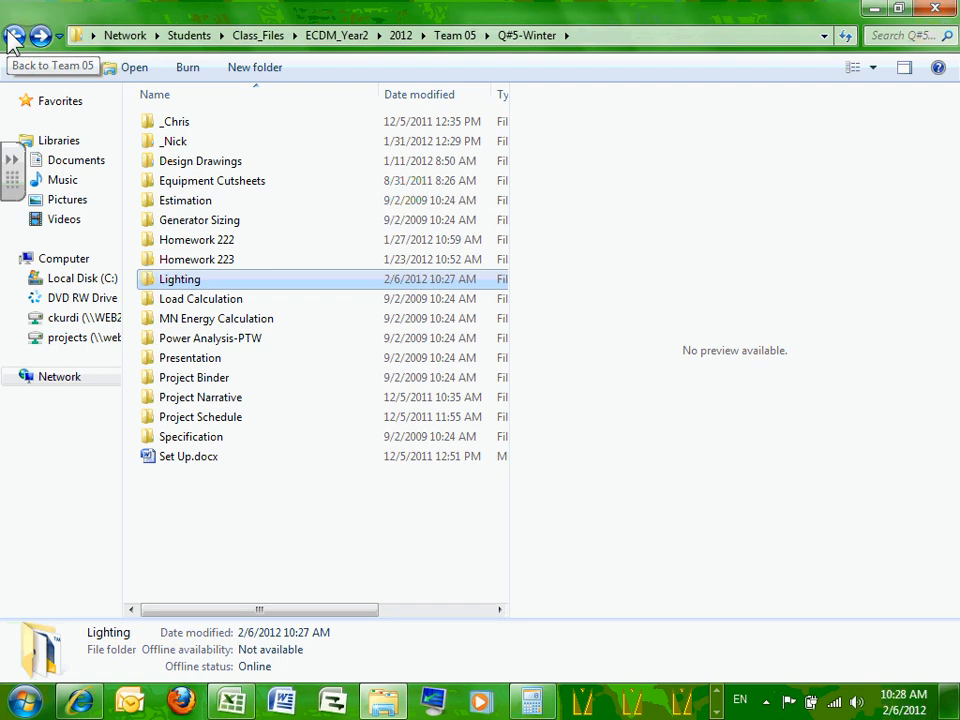
double_click(193, 283)
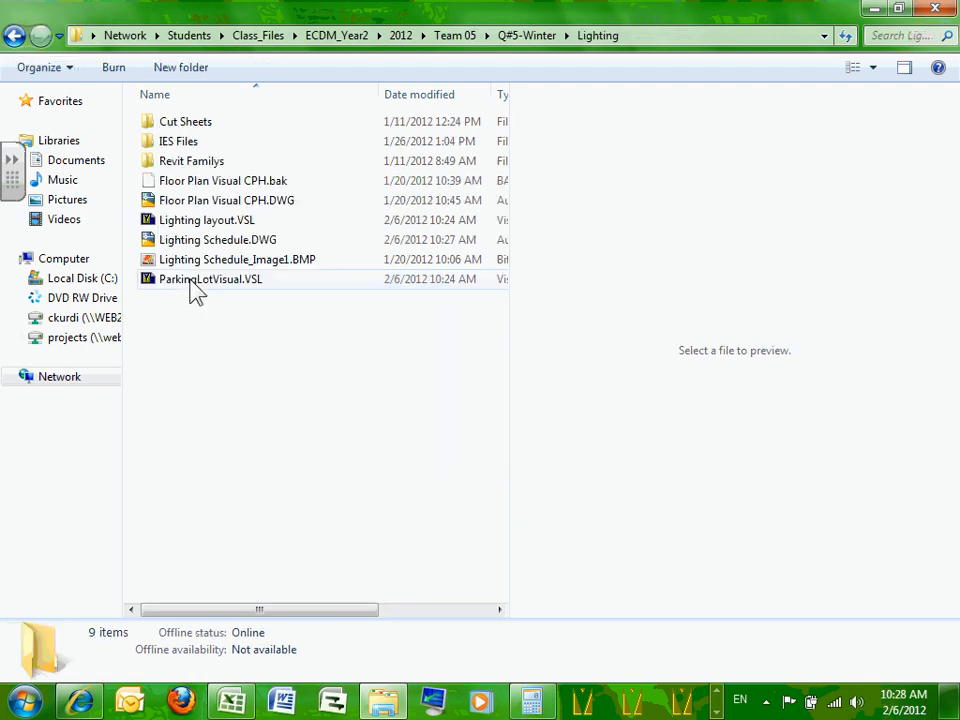
left_click(246, 264)
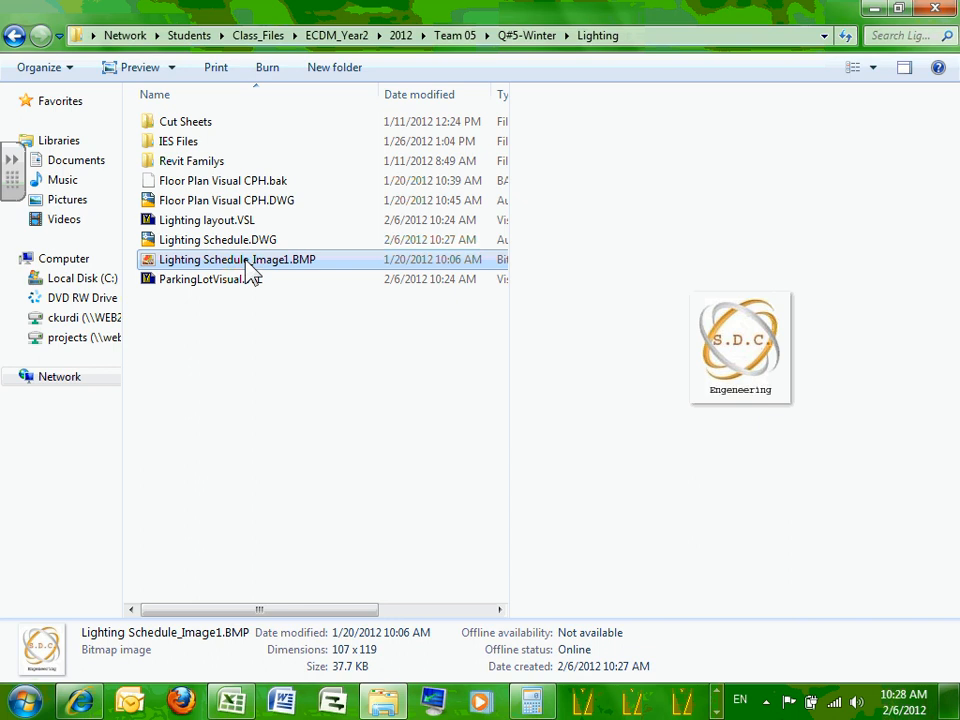
Step: Open Lighting Schedule.DWG in AutoCAD and maximize its drawing window
left_click(235, 244)
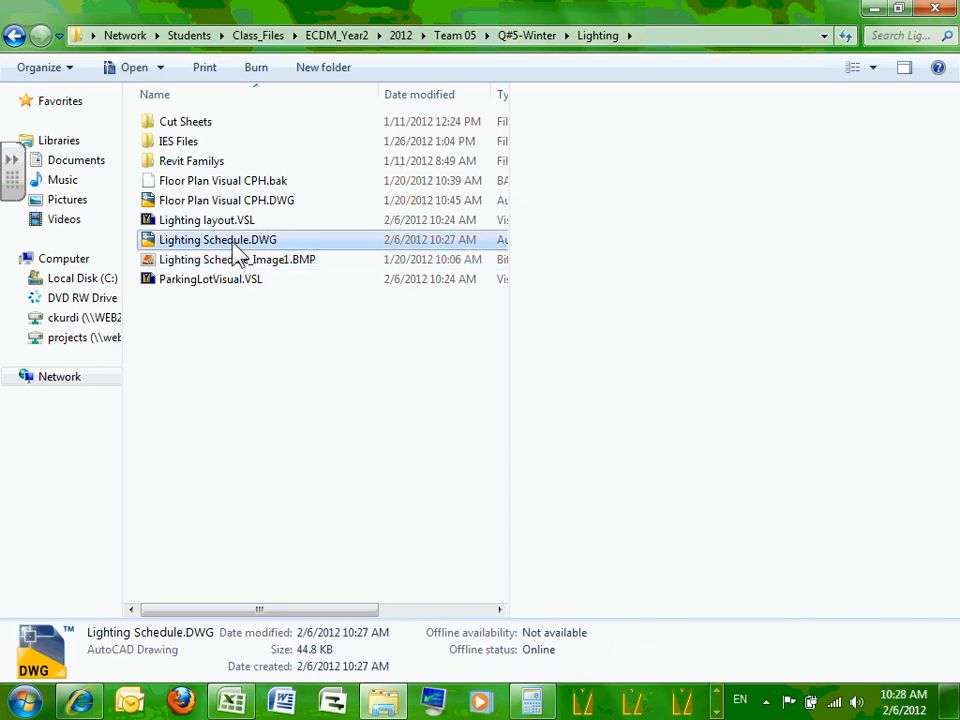
double_click(235, 244)
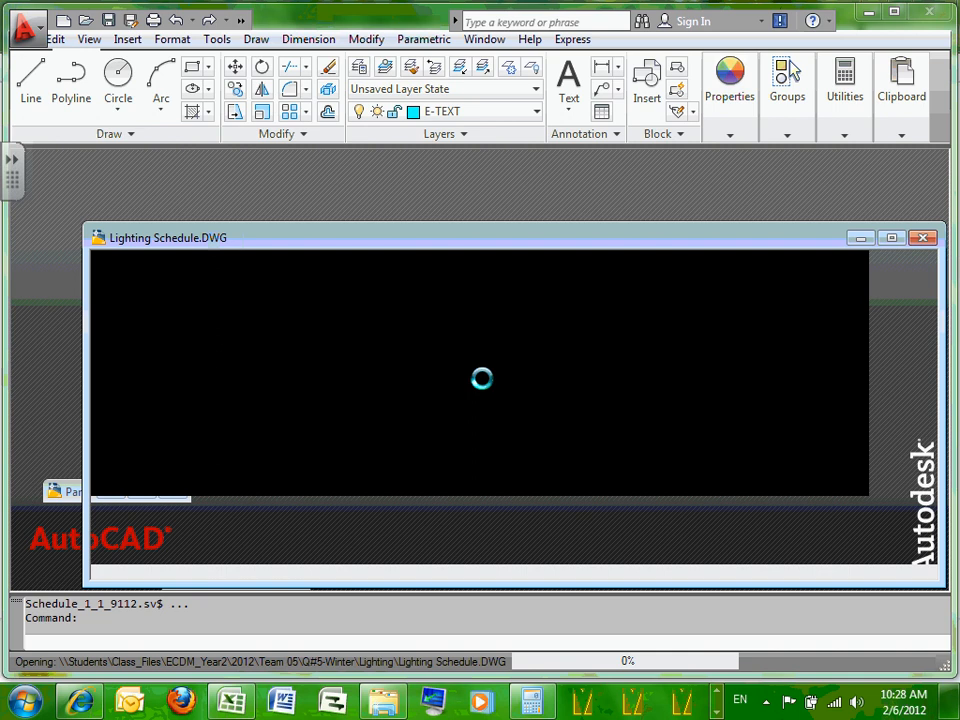
left_click(416, 306)
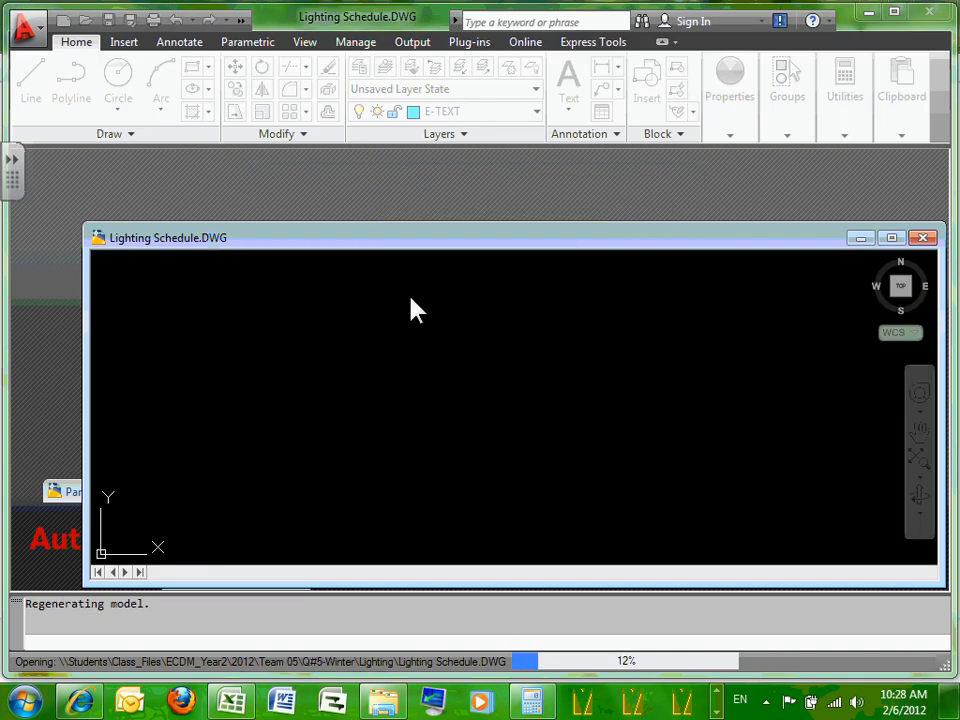
left_click(895, 238)
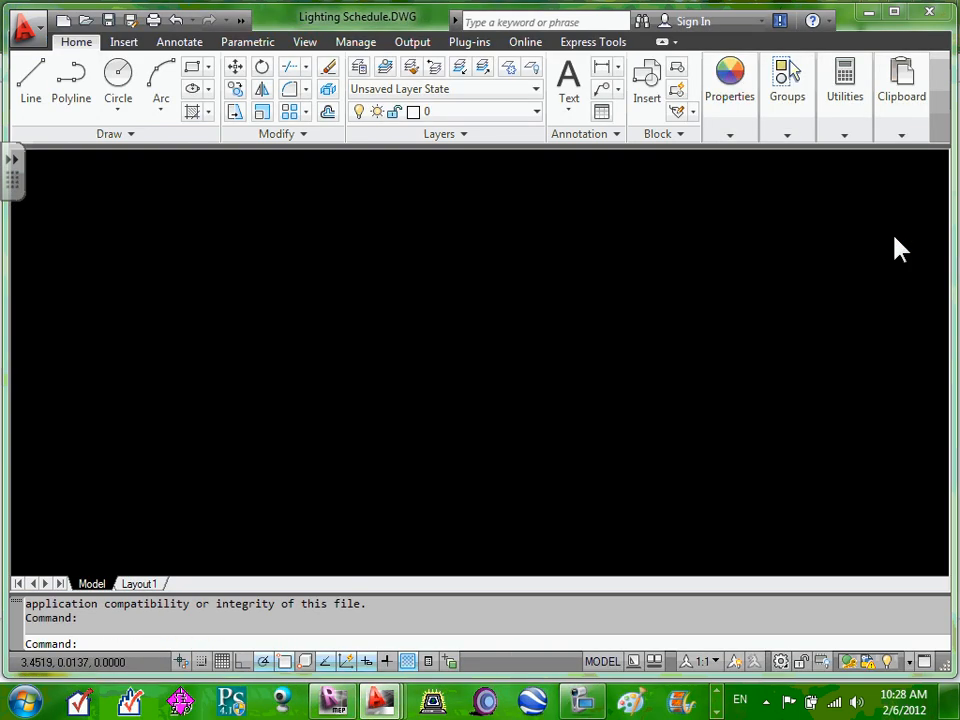
Step: Examine the exported luminaire schedule and the border lines of its title block
scroll(60, 230, "down", 3)
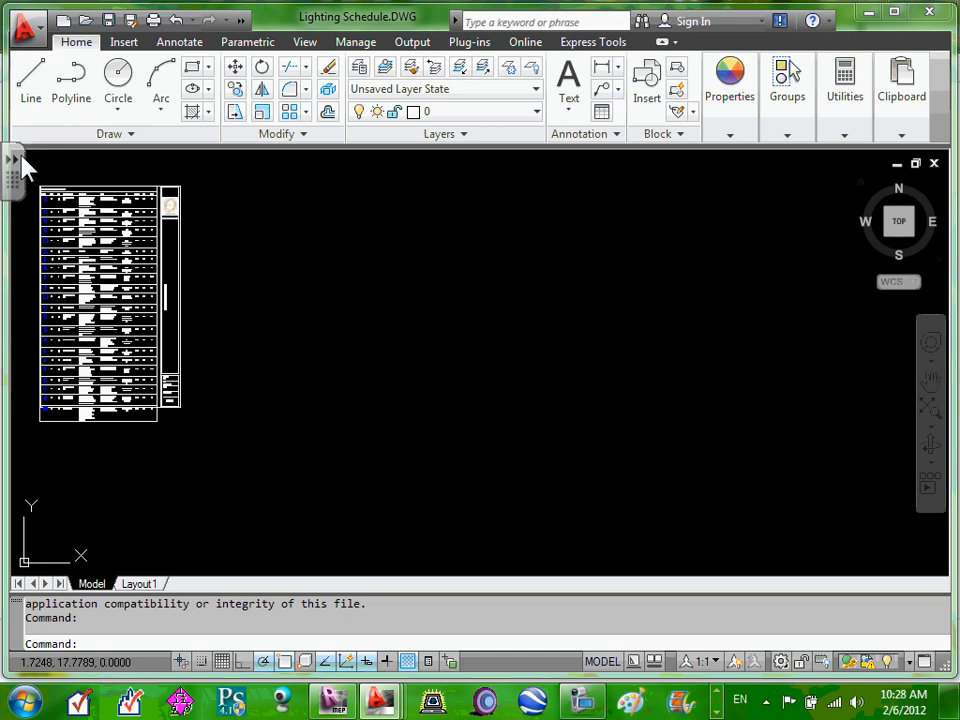
scroll(23, 165, "up", 6)
scroll(214, 229, "down", 4)
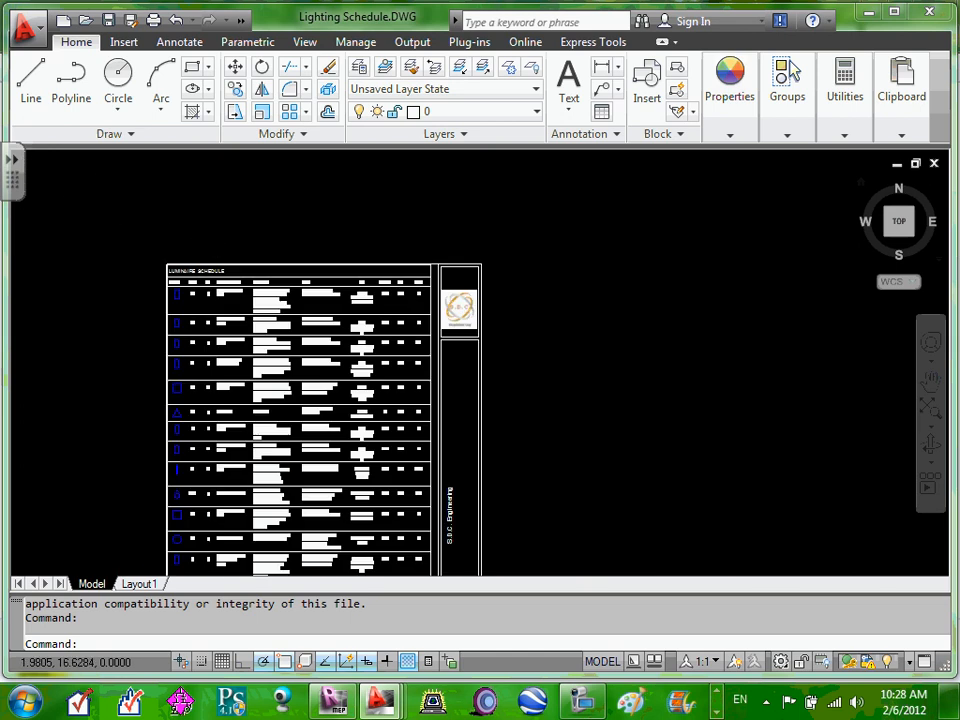
scroll(214, 229, "up", 6)
scroll(254, 384, "down", 4)
scroll(280, 370, "up", 3)
scroll(628, 260, "up", 3)
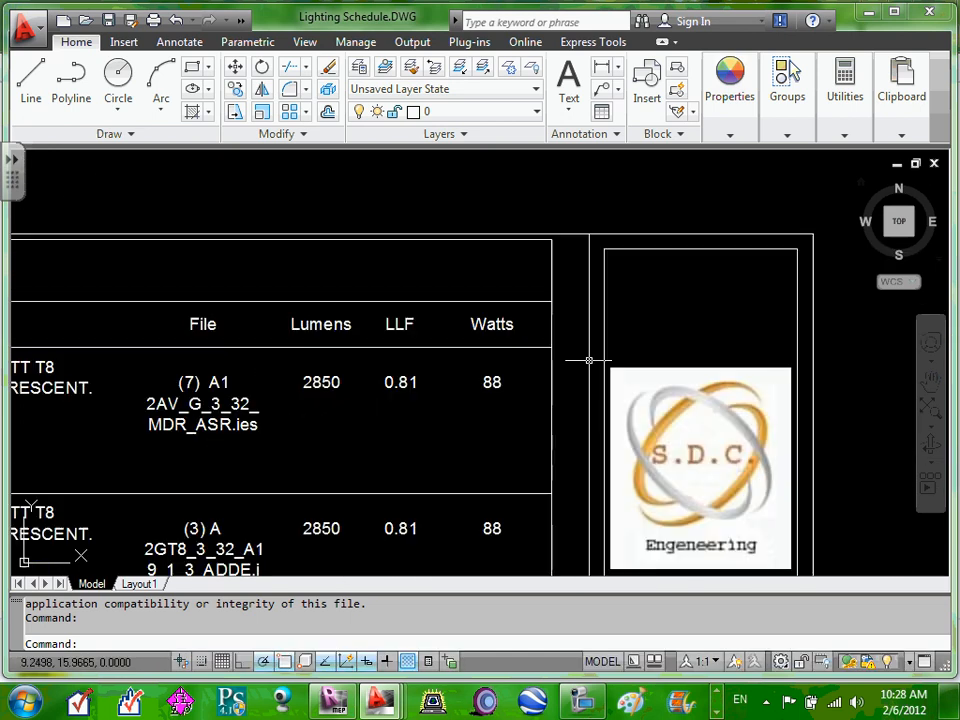
left_click(627, 250)
left_click(630, 234)
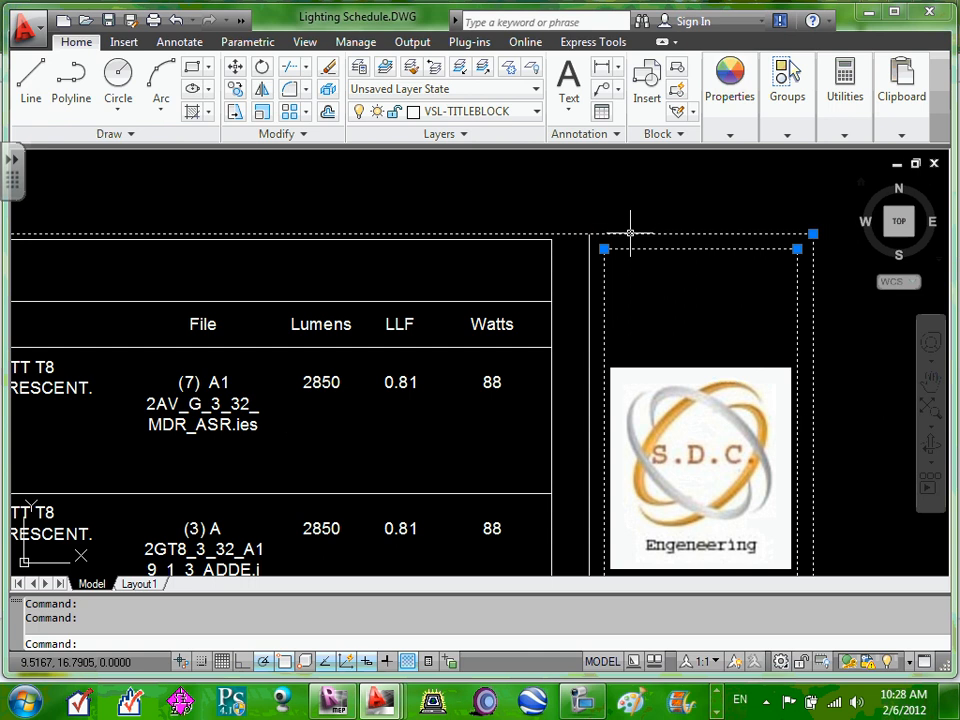
scroll(496, 246, "down", 5)
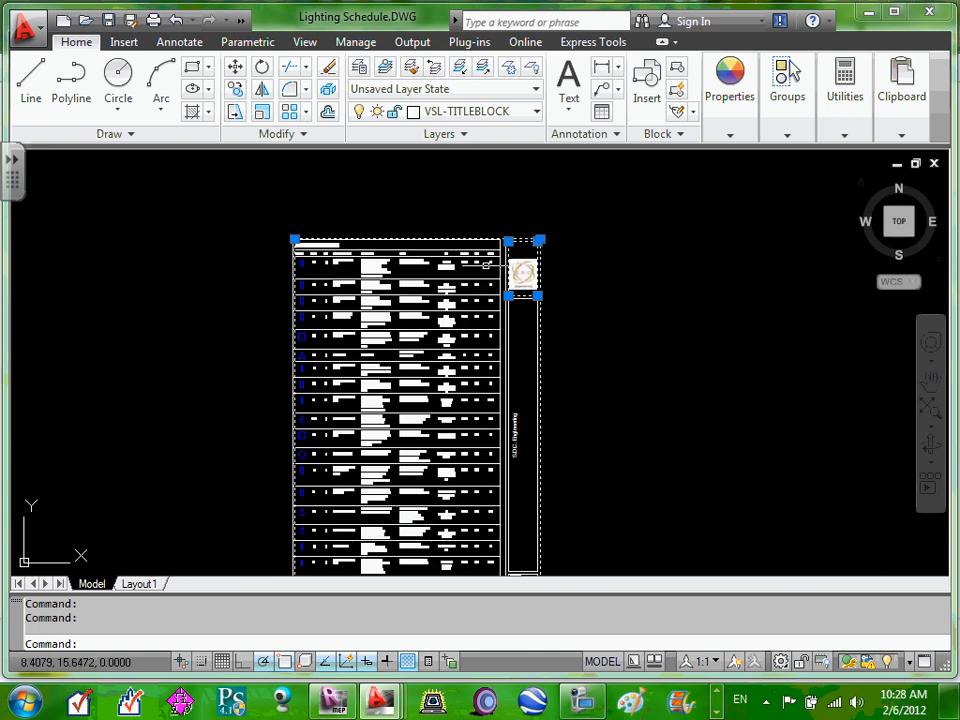
key("Escape")
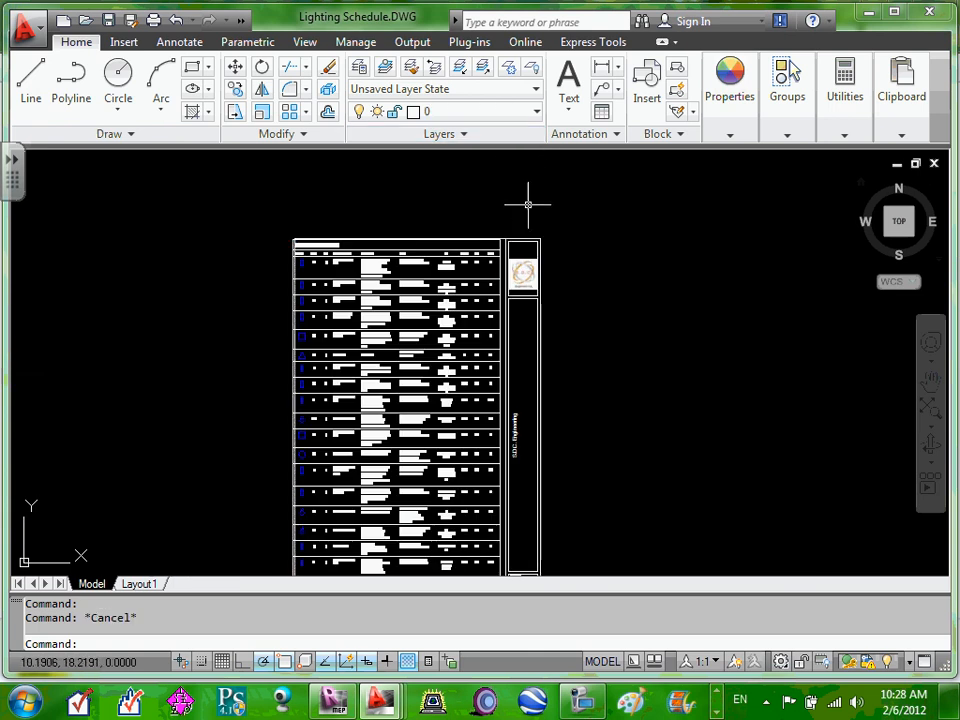
Step: Turn off the VSL-TITLEBLOCK layer that holds the title block border
scroll(446, 276, "up", 9)
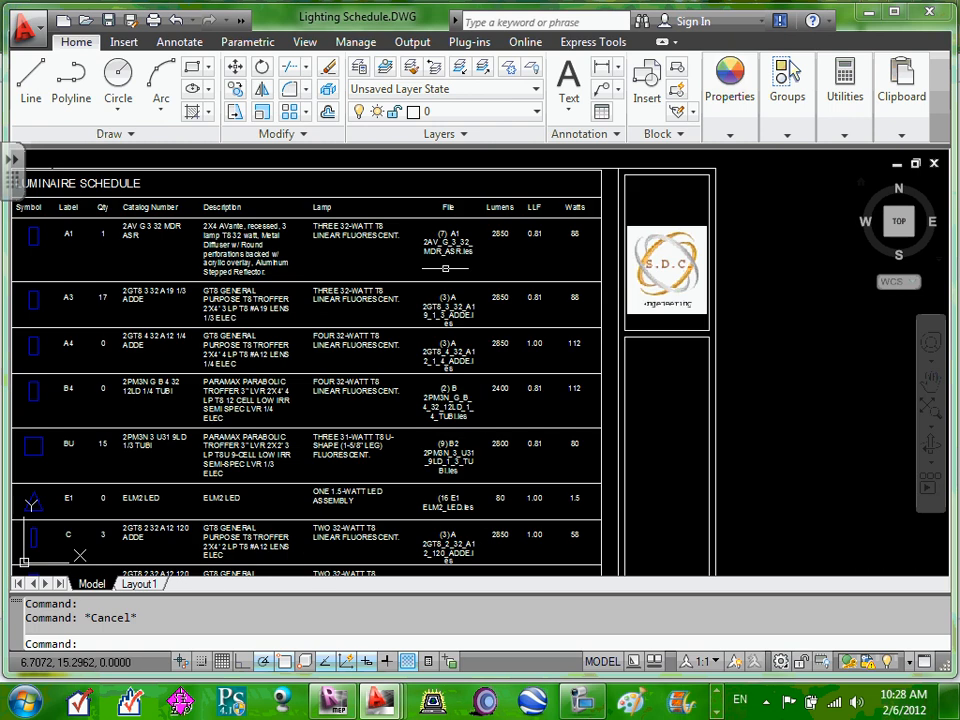
scroll(480, 260, "down", 8)
scroll(575, 246, "up", 4)
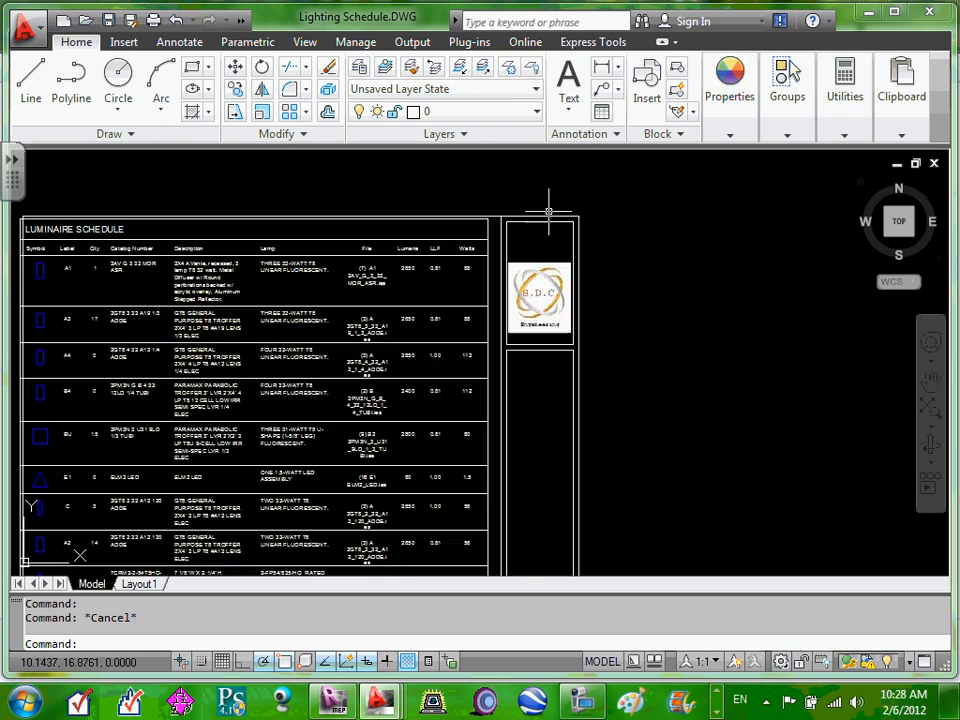
left_click(548, 214)
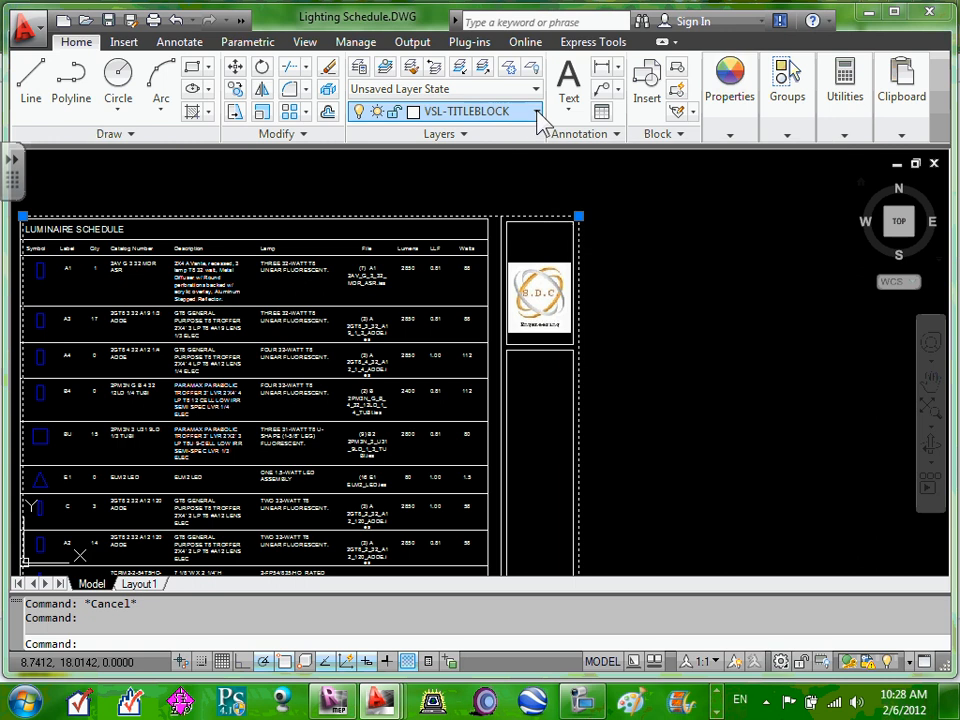
left_click(536, 112)
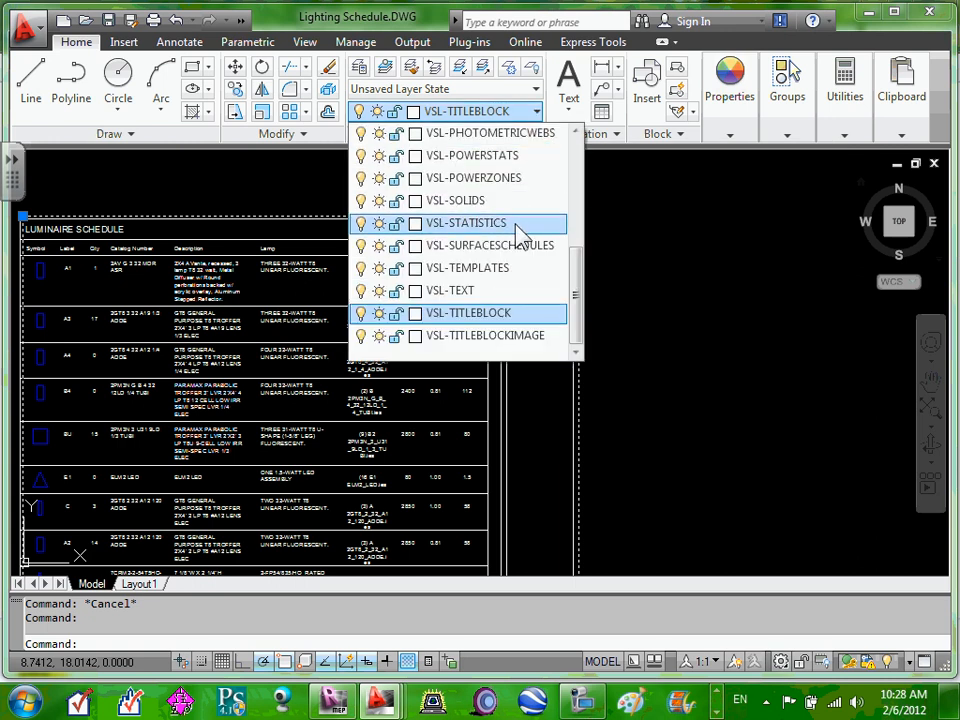
left_click(362, 312)
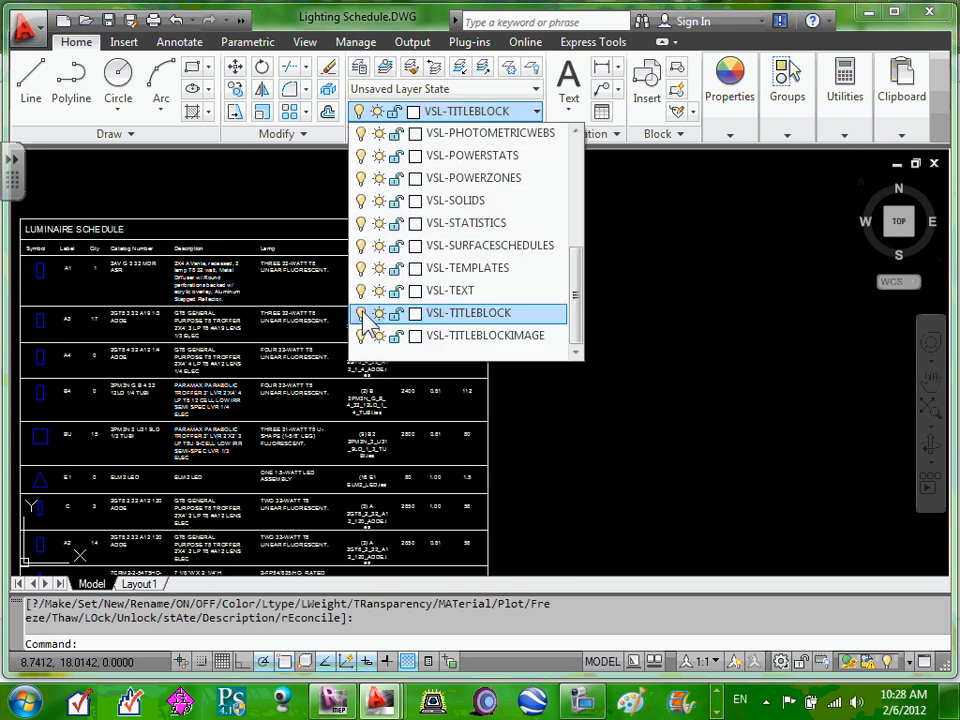
scroll(491, 332, "down", 2)
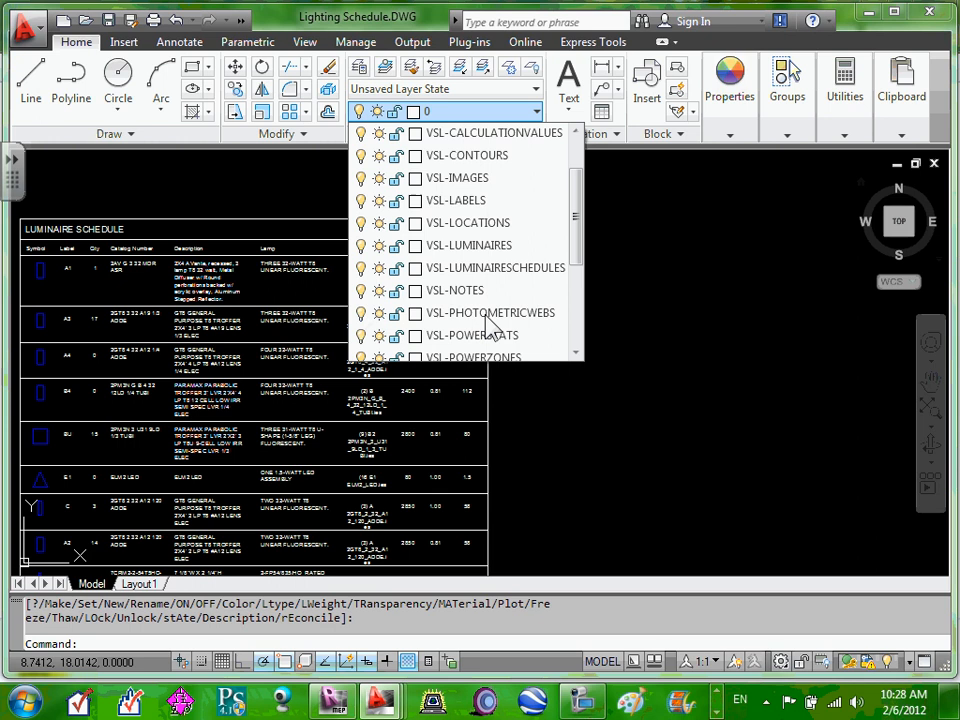
left_click(630, 350)
Step: Delete the S.D.C. Engineering logo image beside the luminaire schedule
left_click(540, 320)
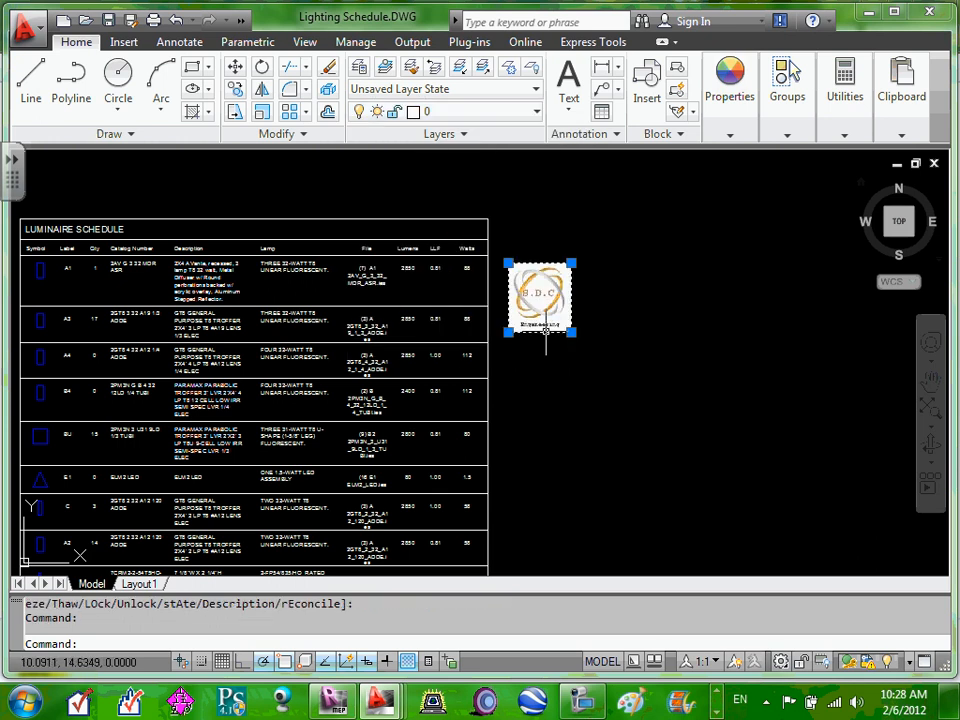
key("Escape")
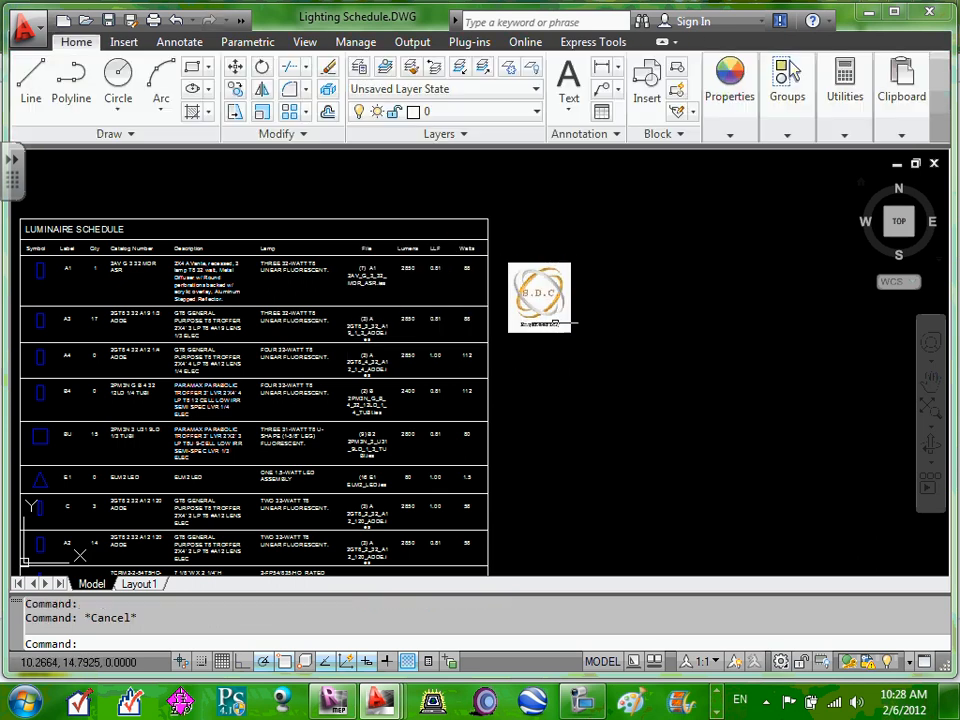
left_click(550, 262)
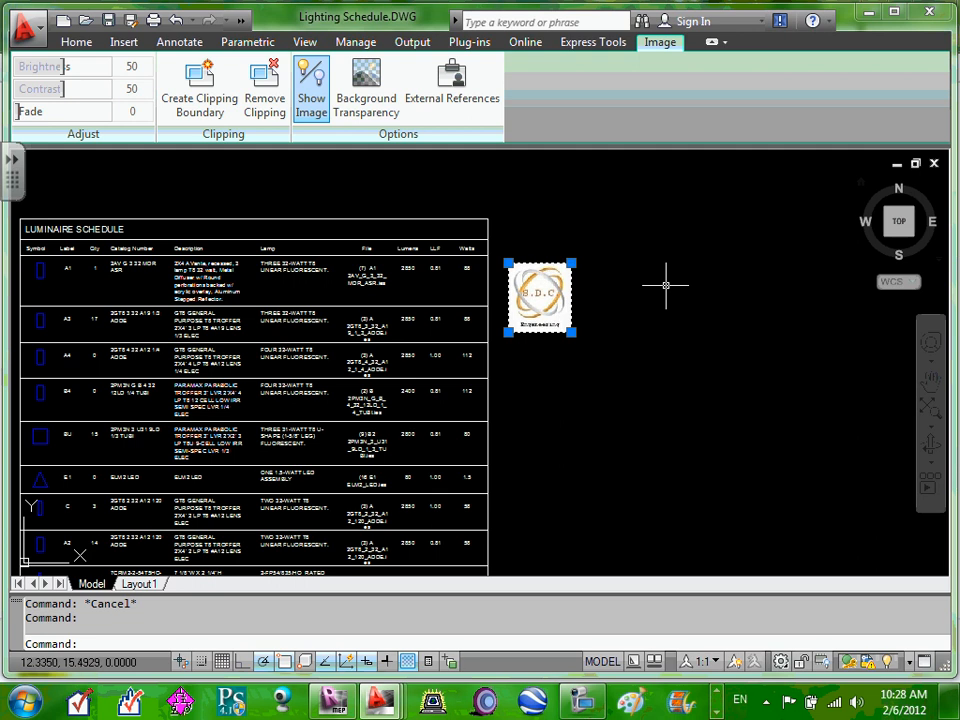
key("Delete")
Step: Examine the remaining luminaire schedule table and its rows up close
scroll(648, 294, "down", 6)
scroll(573, 330, "up", 2)
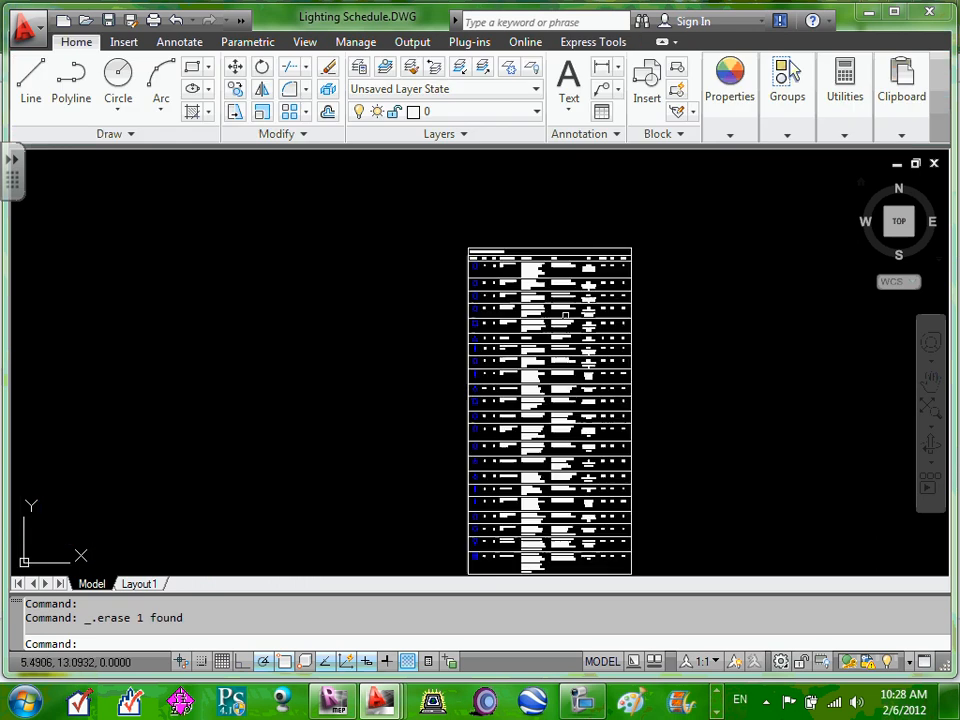
scroll(490, 230, "up", 4)
scroll(478, 205, "down", 3)
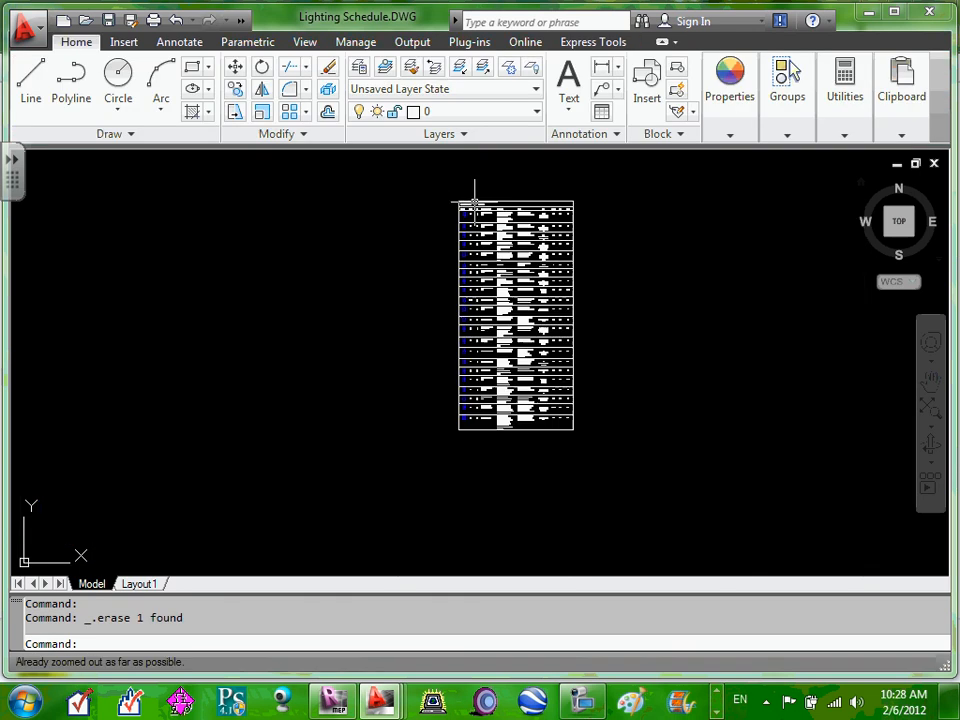
scroll(540, 380, "up", 3)
scroll(475, 328, "up", 6)
scroll(474, 329, "down", 8)
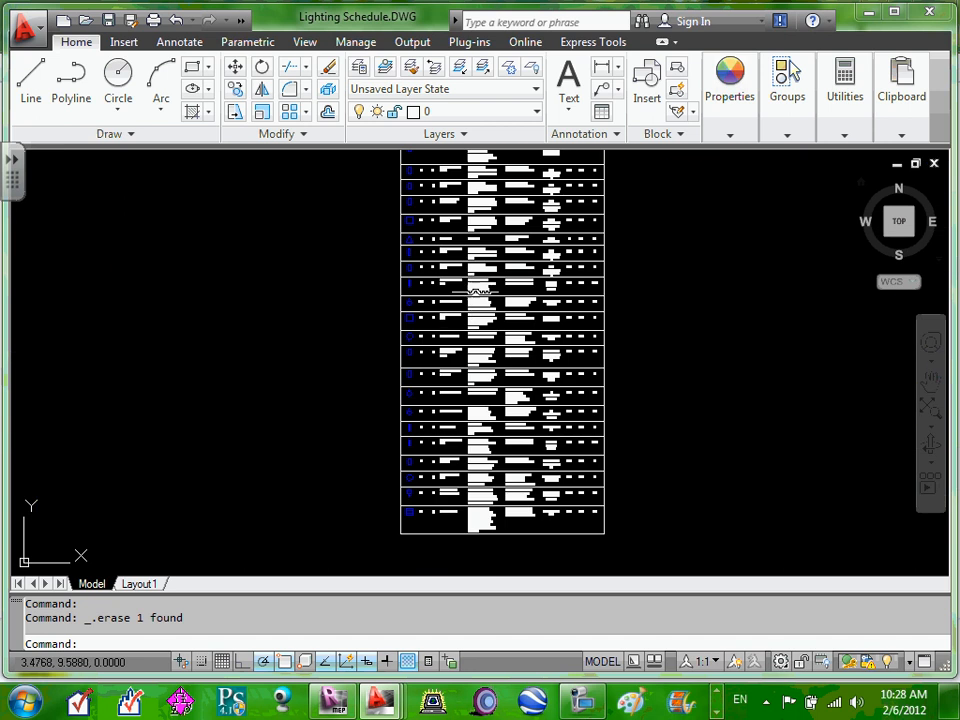
scroll(471, 294, "up", 5)
scroll(345, 312, "up", 3)
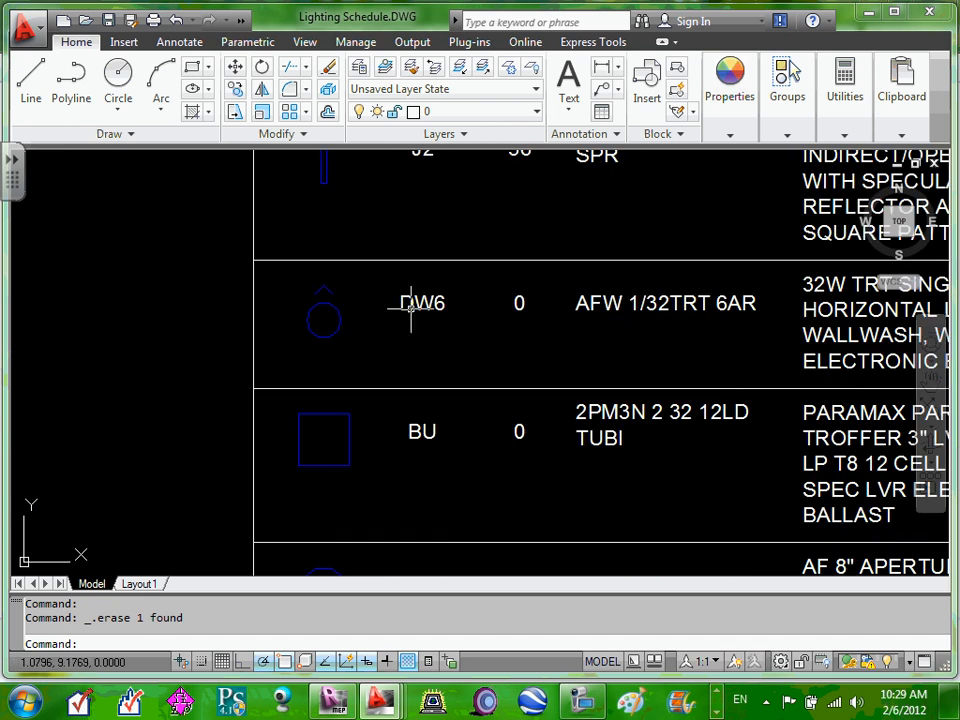
Step: Open the DW6 label in the luminaire schedule for text editing and close the text editor
left_click(411, 303)
double_click(418, 310)
left_click(409, 303)
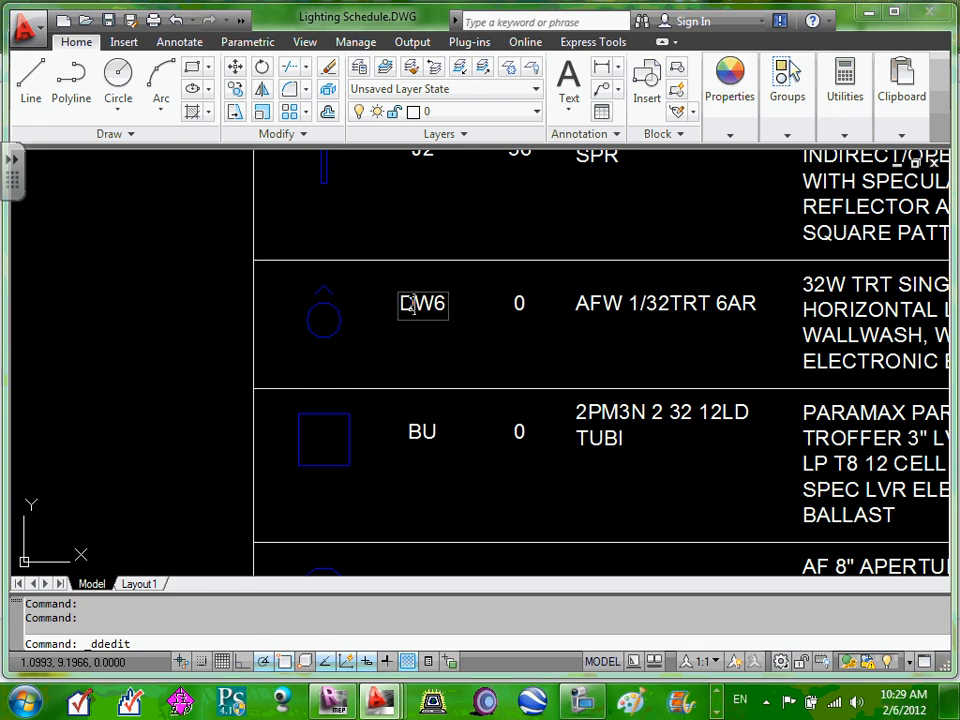
key("Return")
scroll(445, 310, "down", 6)
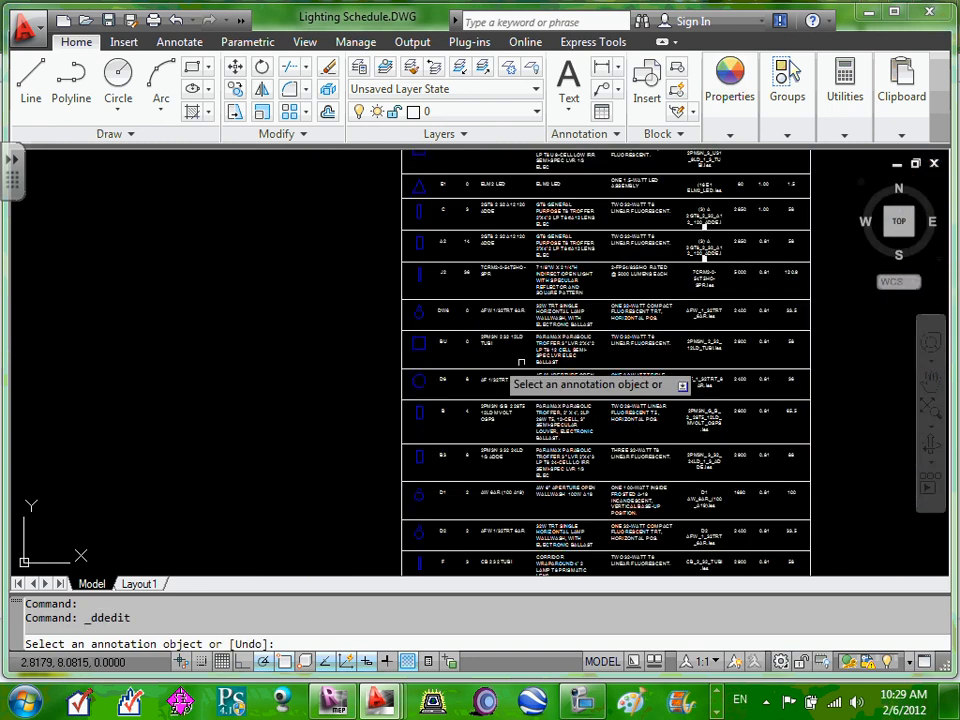
Step: Leave text editing and examine the luminaire schedule rows around the DW6 entry
key("Escape")
key("Escape")
scroll(708, 291, "down", 2)
scroll(716, 293, "up", 9)
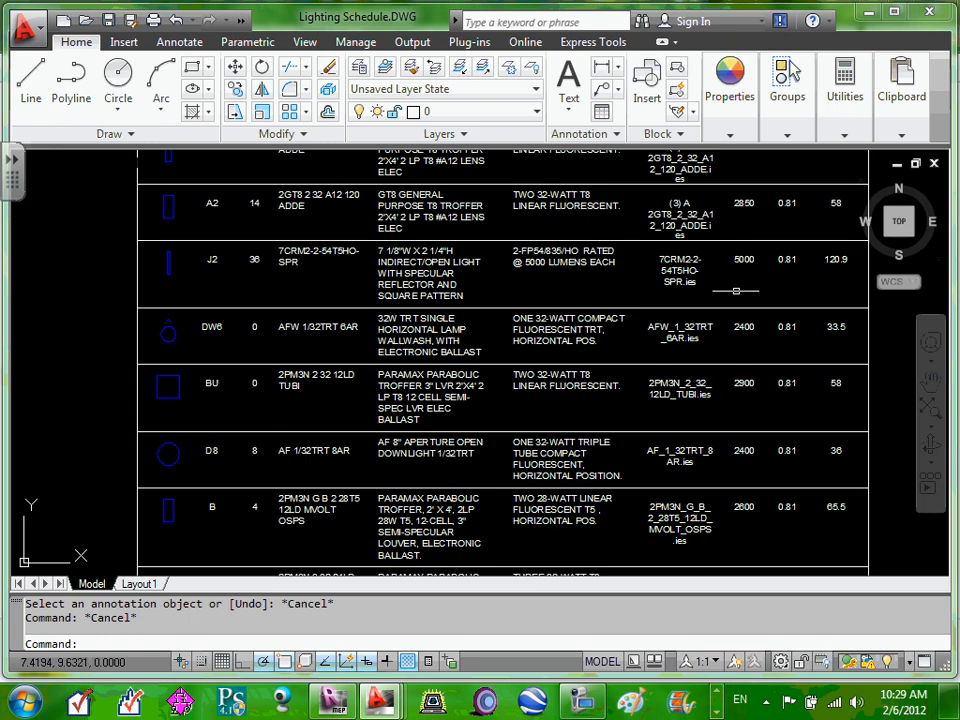
scroll(729, 292, "down", 8)
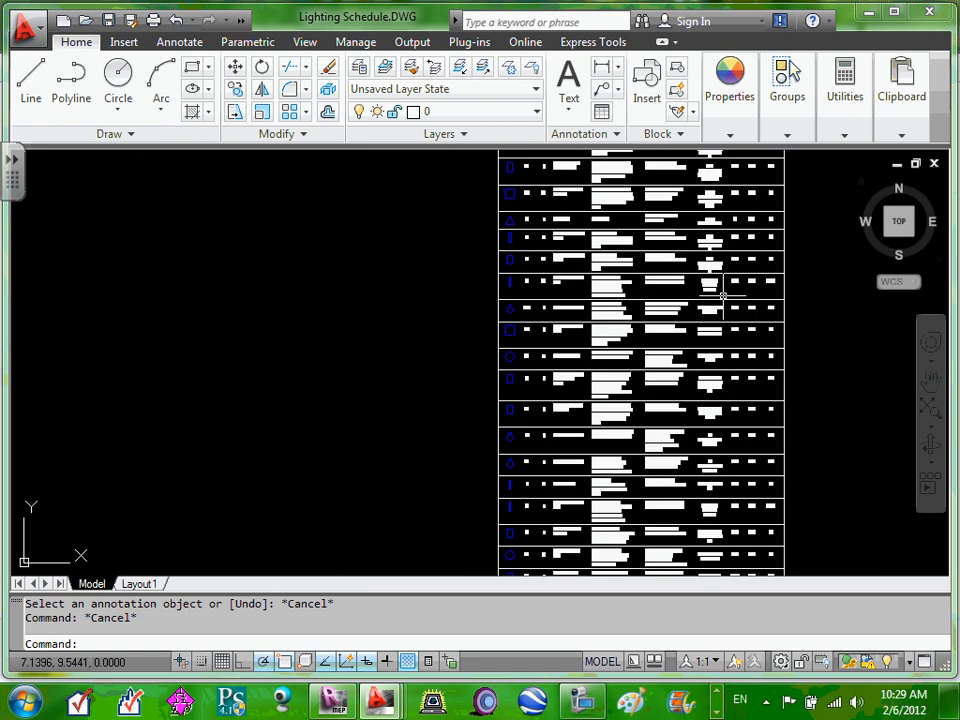
Step: Put the AutoCAD drawing and the Lighting folder away and switch to the Revit MEP electrical project
left_click(868, 13)
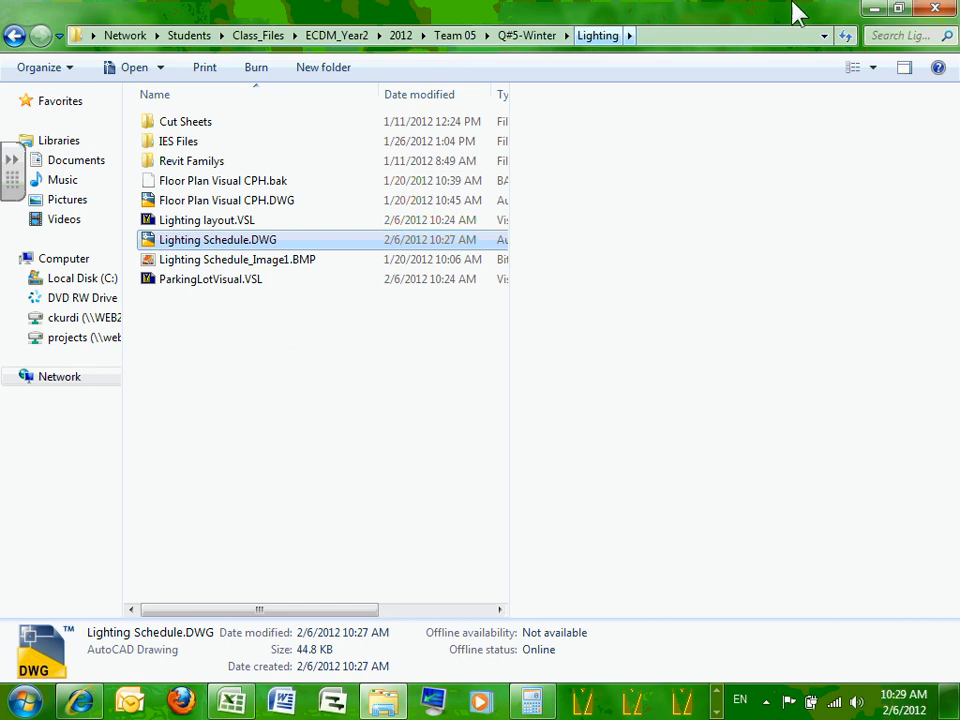
left_click(876, 12)
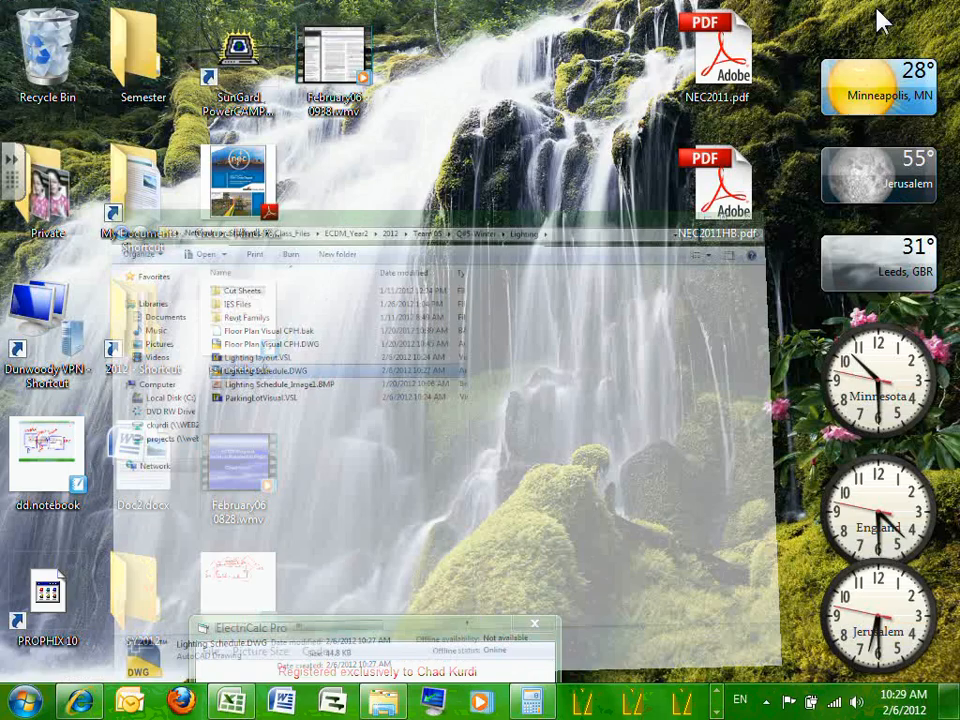
left_click(717, 711)
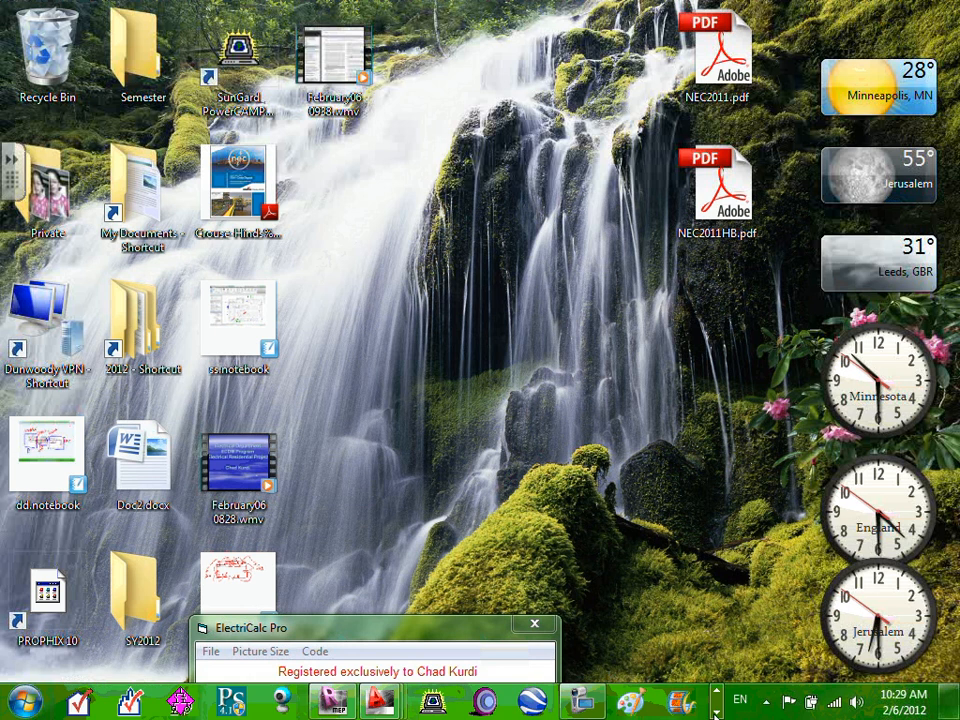
left_click(717, 691)
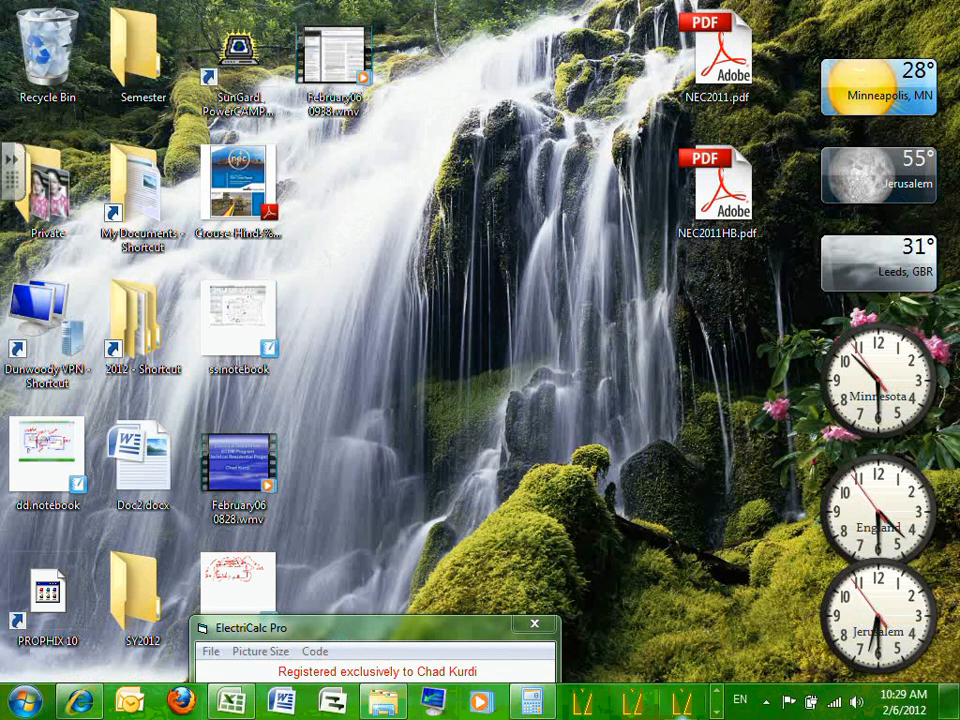
key("alt+Tab")
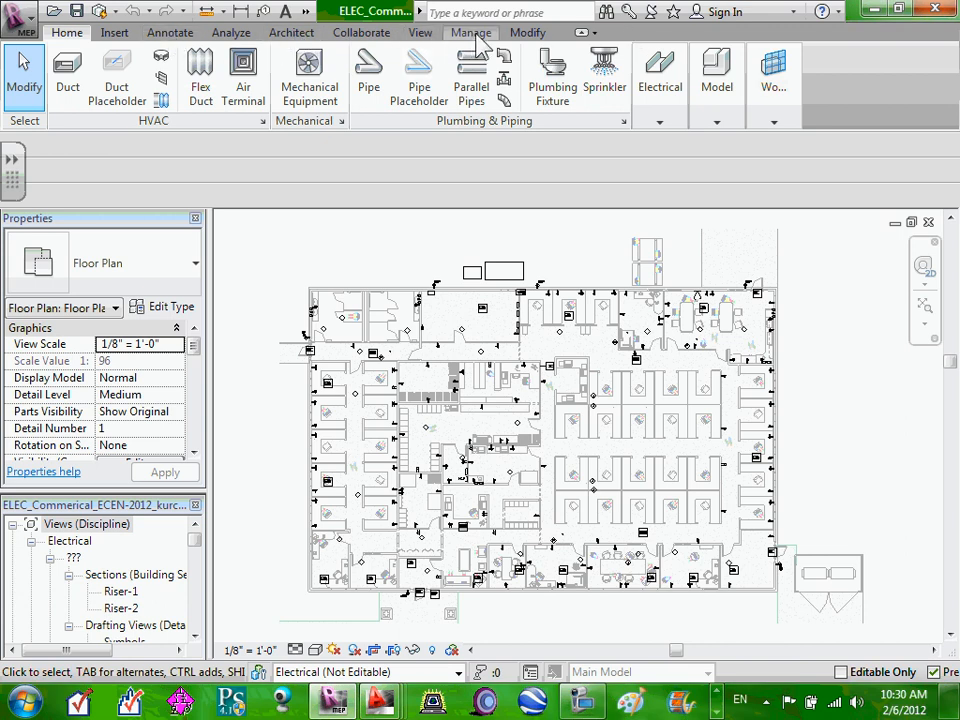
Step: Create panel schedules for panels LP, MP and RP only, using the default templates, and dismiss the template warning
left_click(365, 34)
left_click(242, 38)
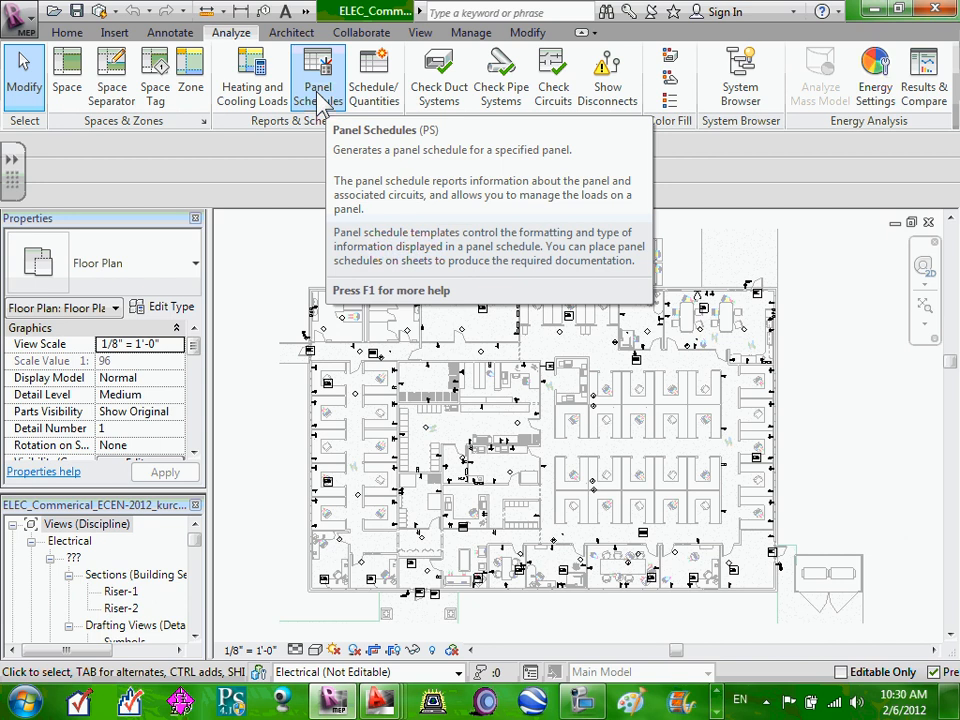
left_click(320, 98)
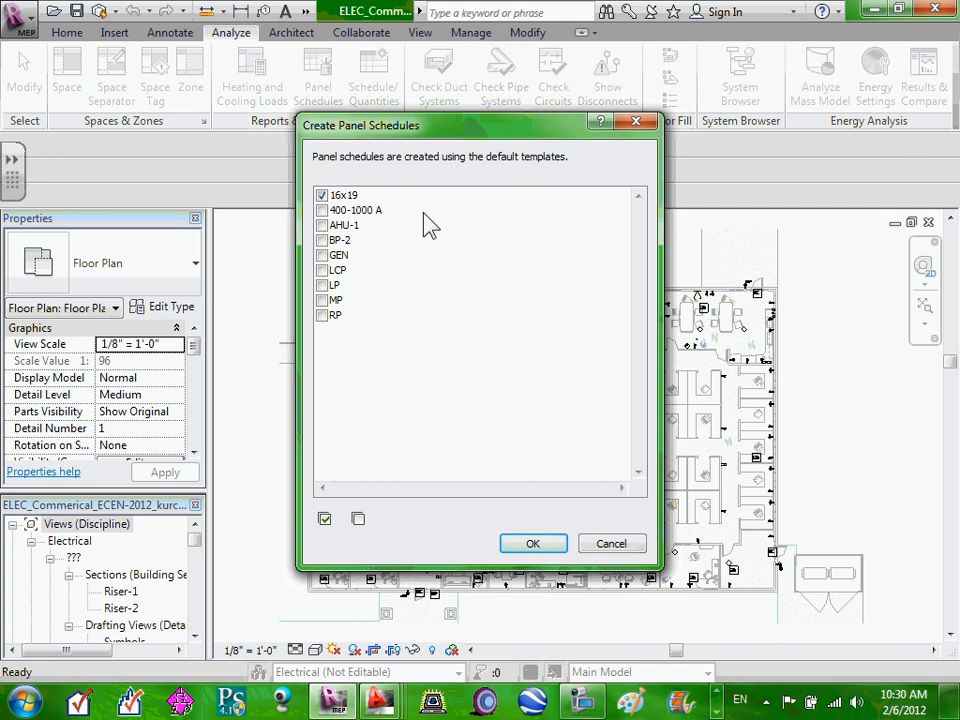
left_click(322, 285)
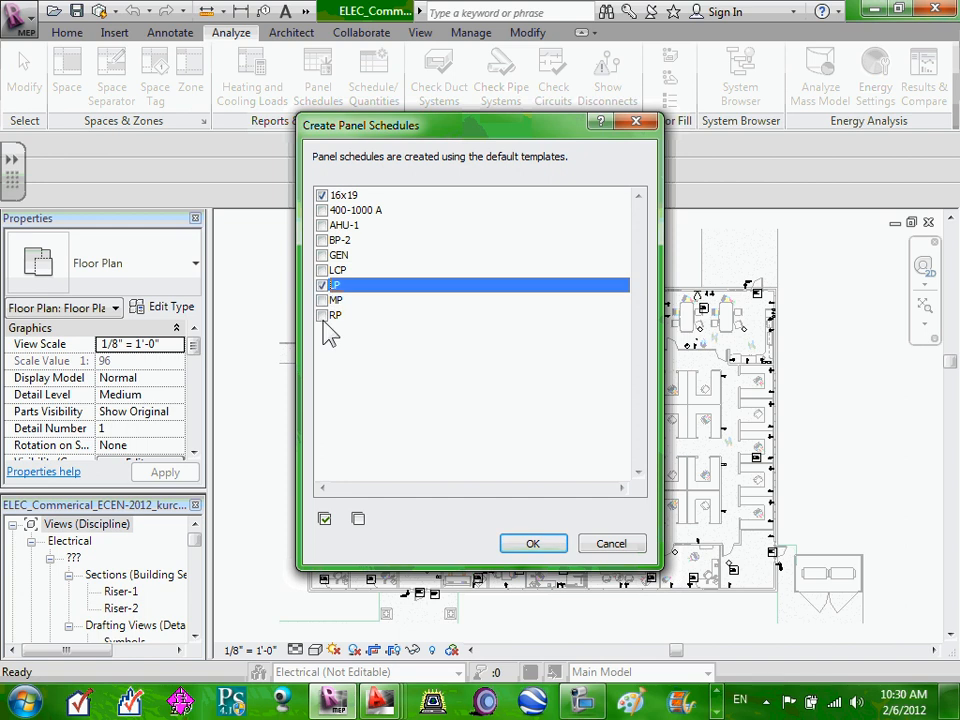
left_click(322, 300)
left_click(322, 315)
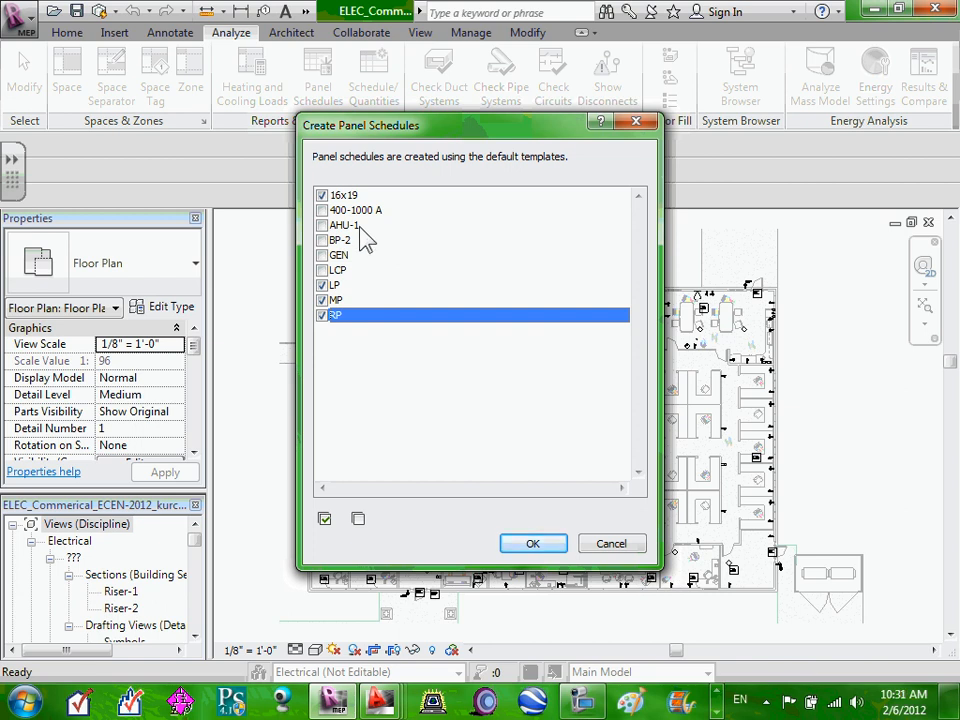
left_click(322, 195)
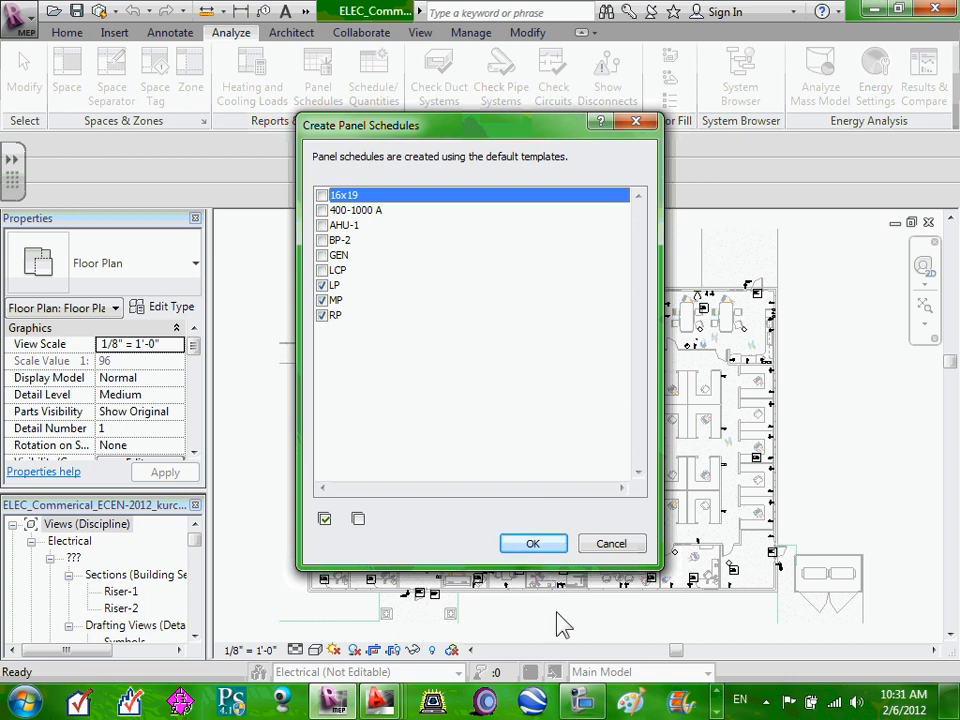
left_click(550, 542)
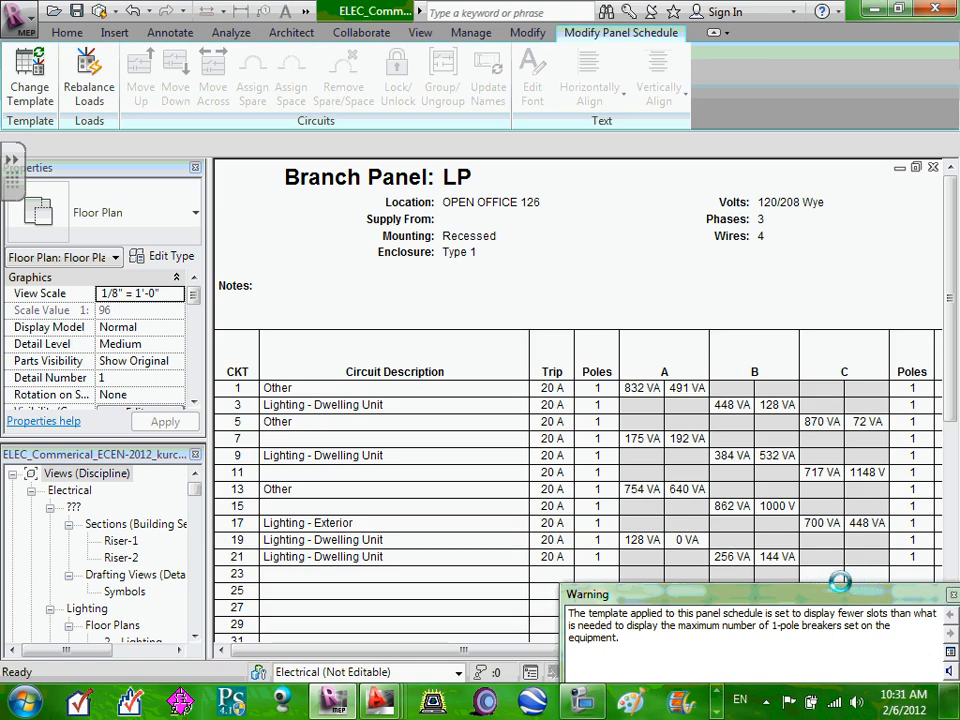
left_click(953, 594)
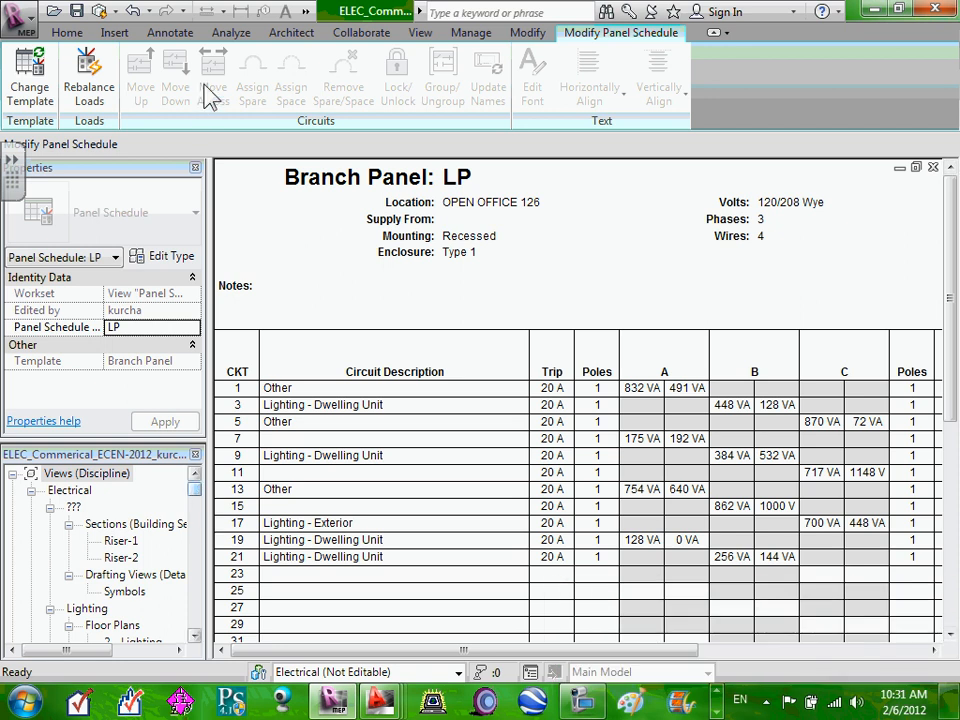
Step: Check which panels still have no panel schedule, without creating any more
left_click(228, 35)
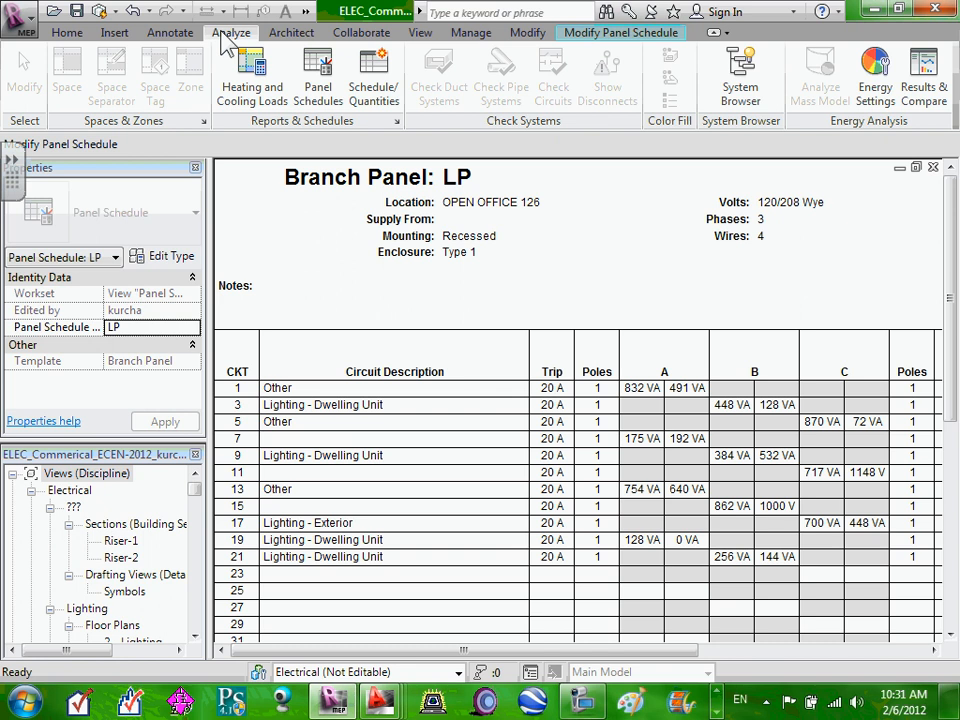
left_click(322, 95)
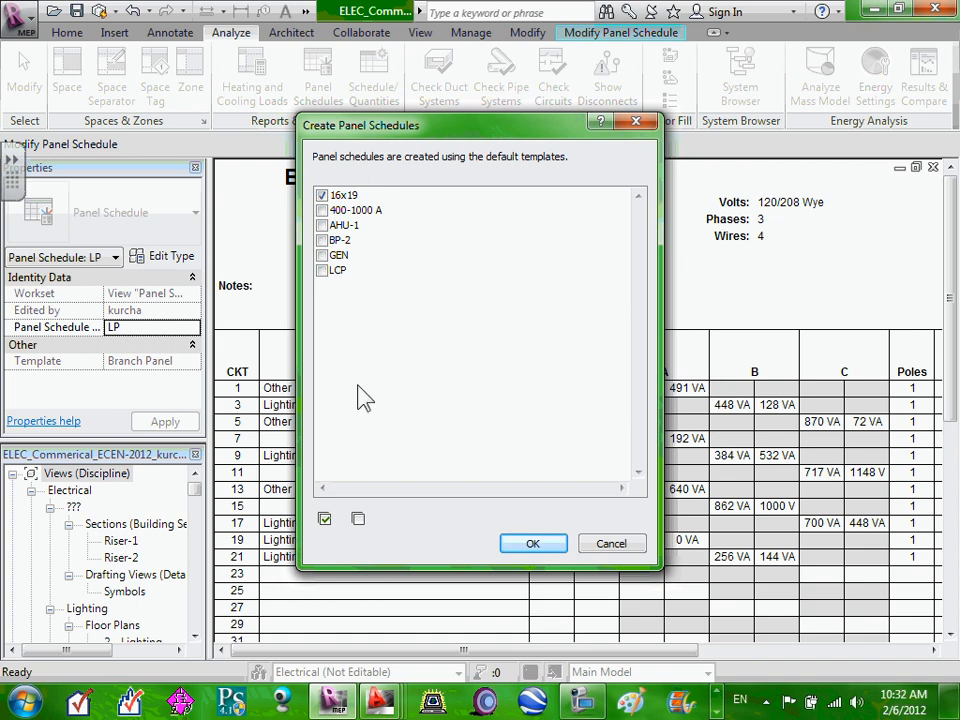
left_click(620, 544)
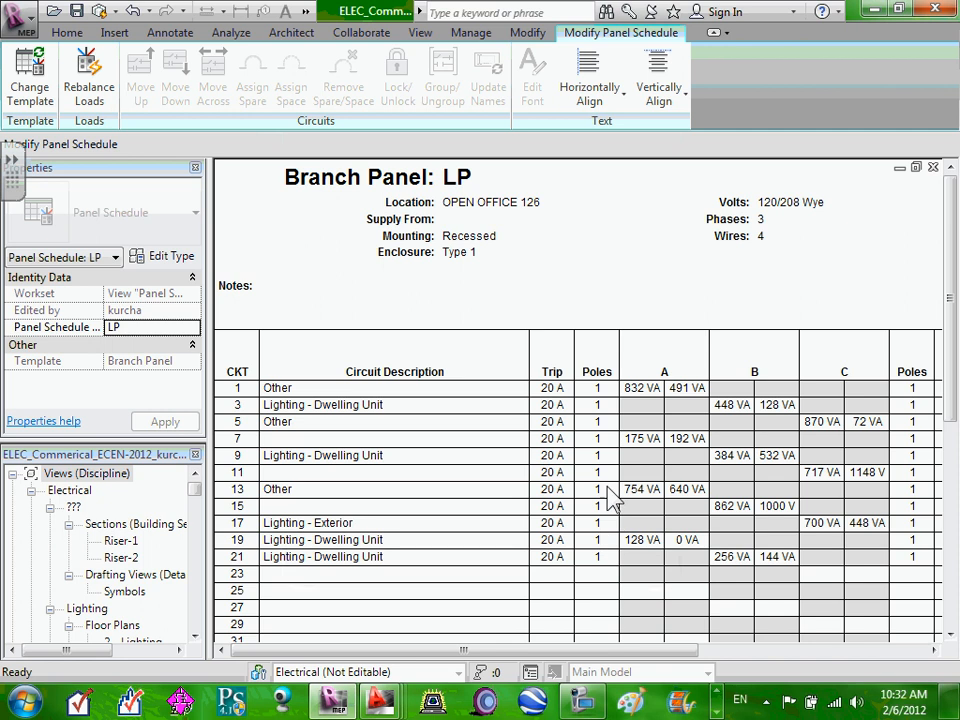
Step: Examine the LP panel schedule from its circuit rows down to the load totals and back to the header
scroll(612, 500, "down", 3)
scroll(557, 390, "down", 1)
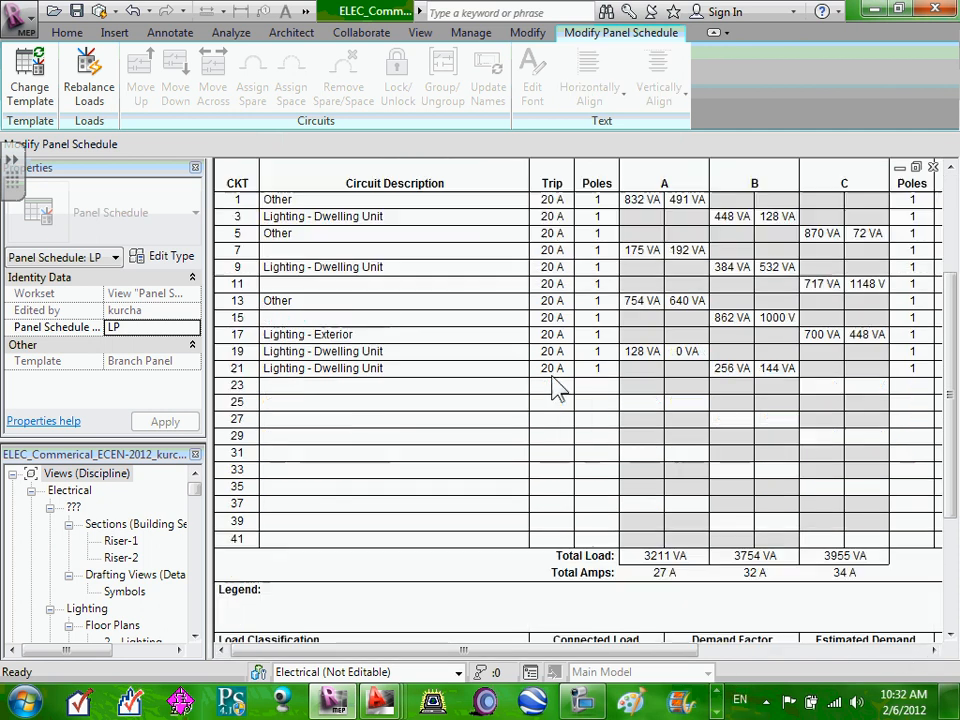
scroll(540, 396, "down", 2)
scroll(531, 407, "up", 5)
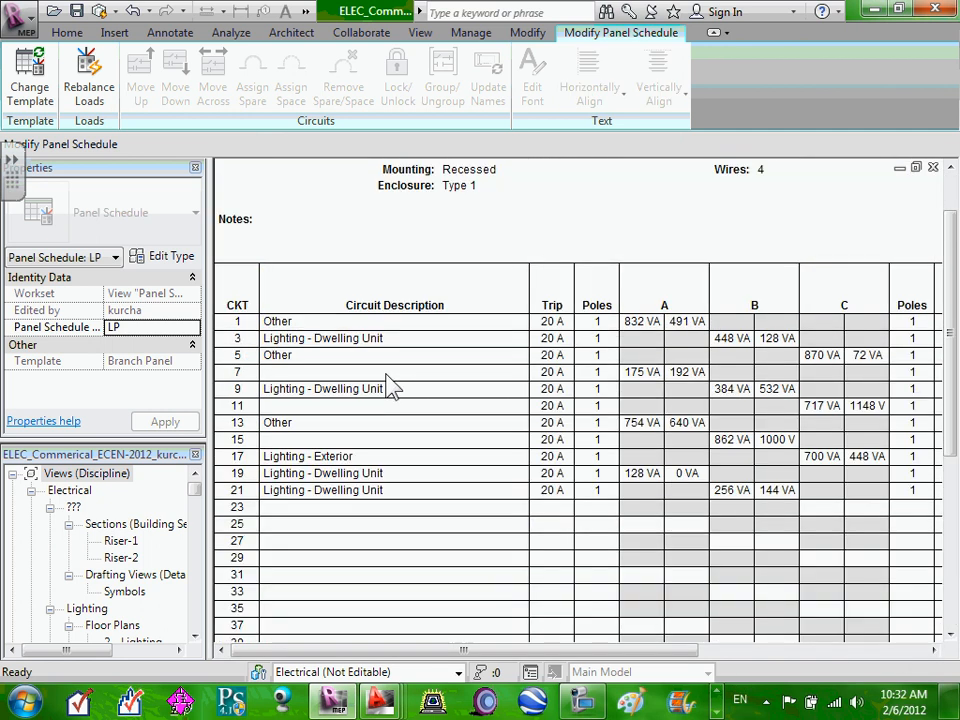
scroll(394, 388, "up", 2)
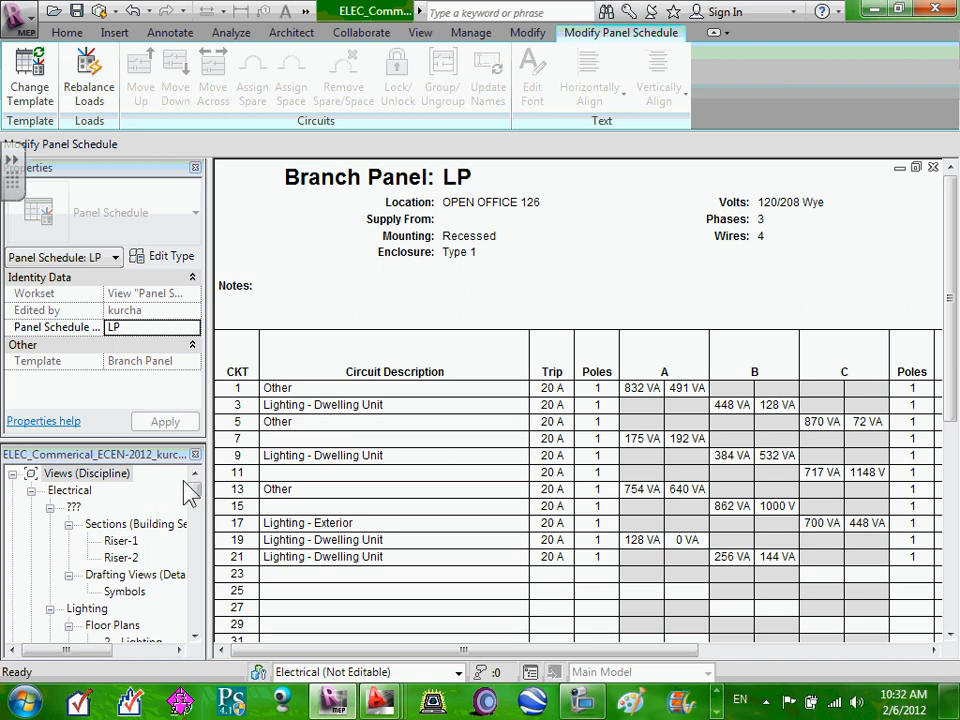
Step: Locate the new panel schedules in the project, open MP and RP, and review the circuit descriptions in RP
left_click_drag(190, 490, 195, 524)
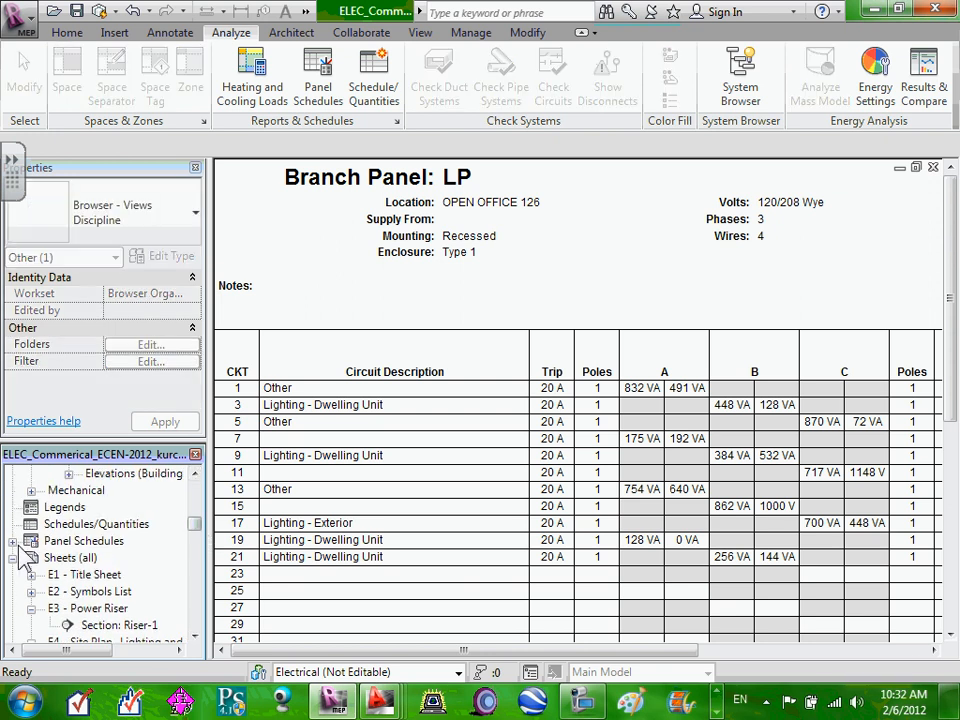
scroll(16, 557, "down", 1)
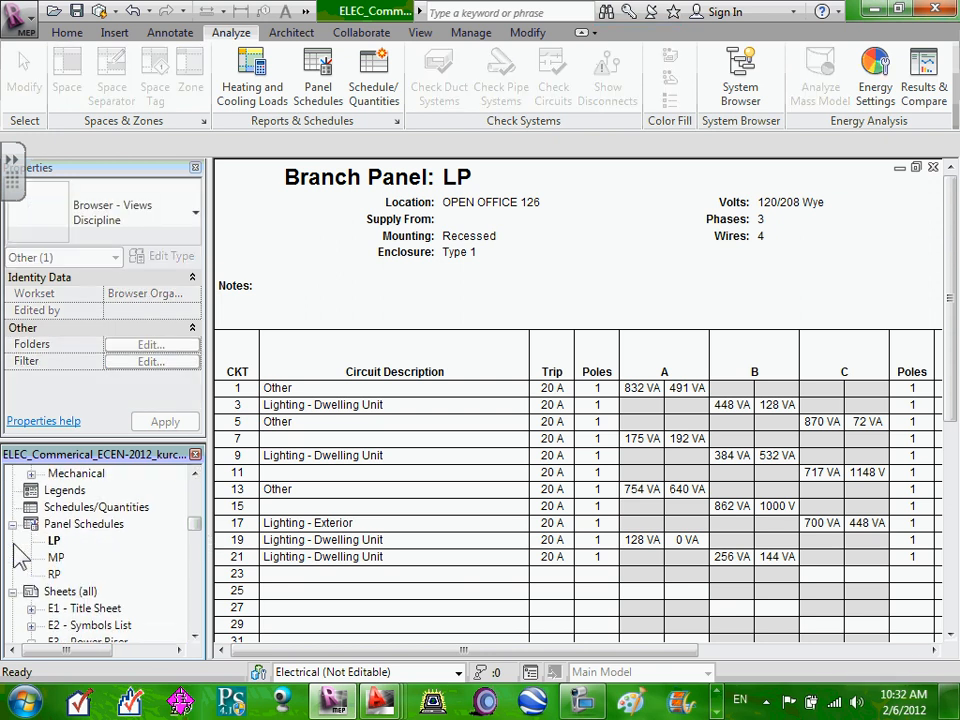
left_click(54, 525)
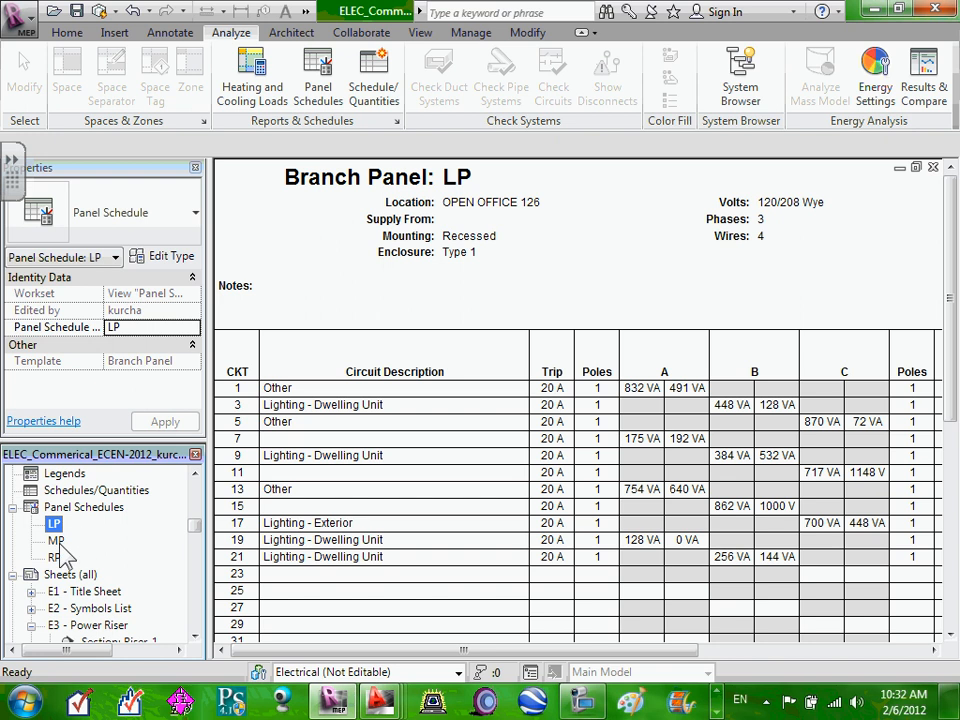
double_click(56, 541)
double_click(55, 557)
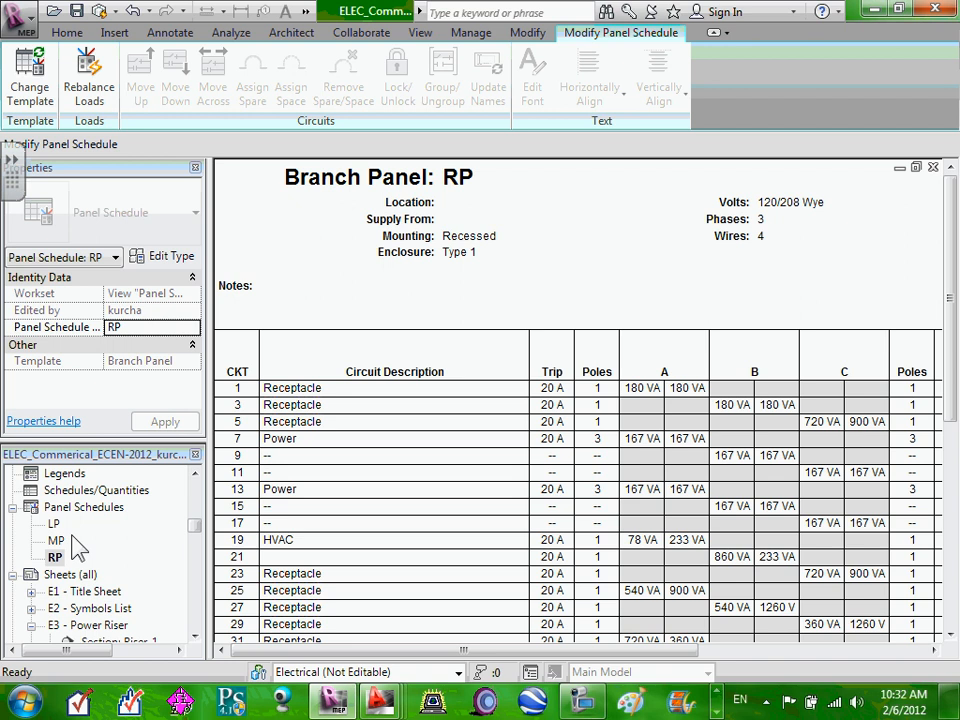
scroll(336, 458, "down", 1)
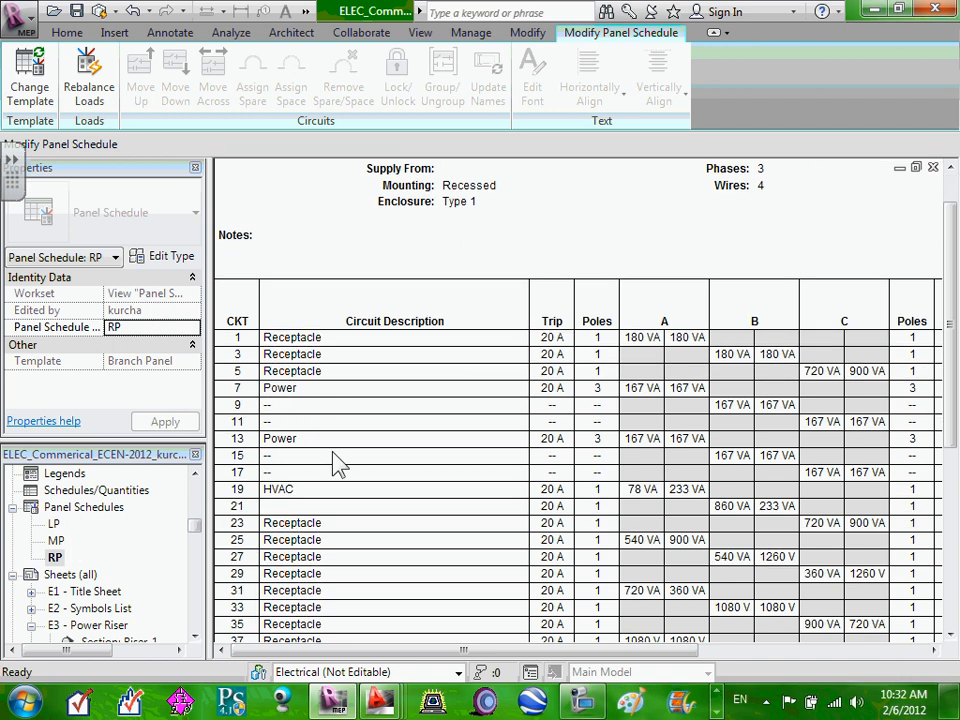
left_click(404, 443)
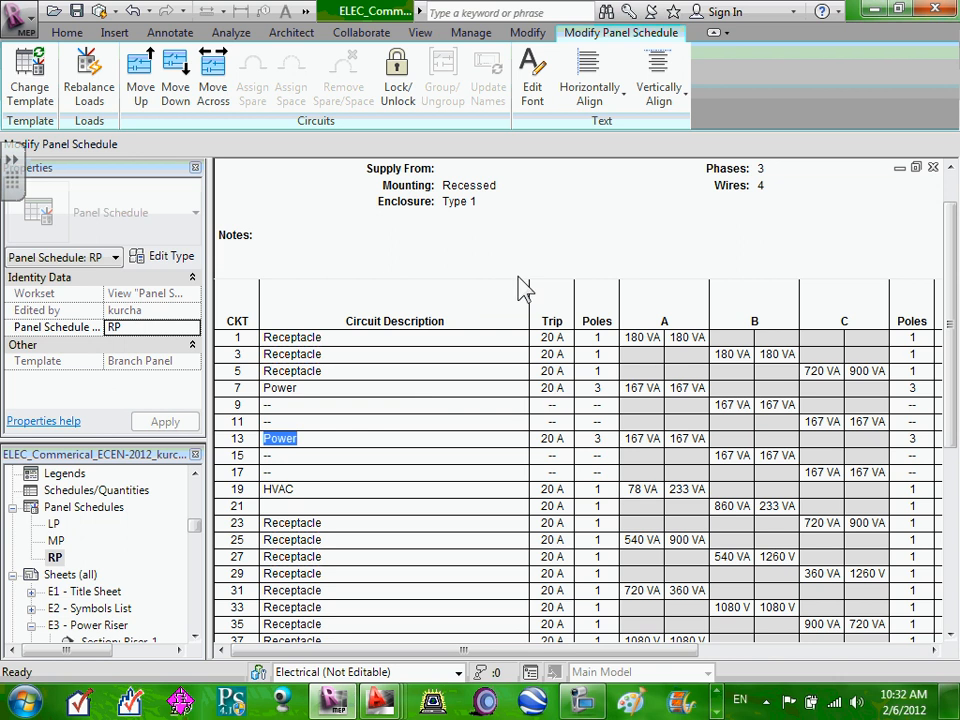
left_click(543, 259)
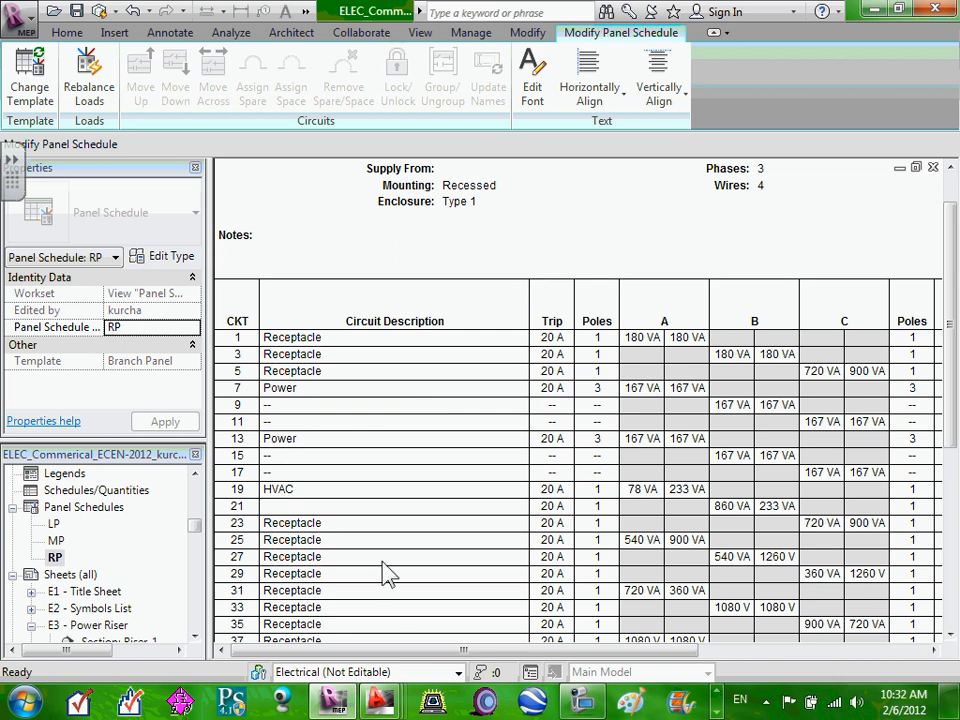
Step: Reopen the LP panel schedule and inspect its circuits, totals and the Location entry in the header
double_click(53, 526)
scroll(500, 512, "down", 5)
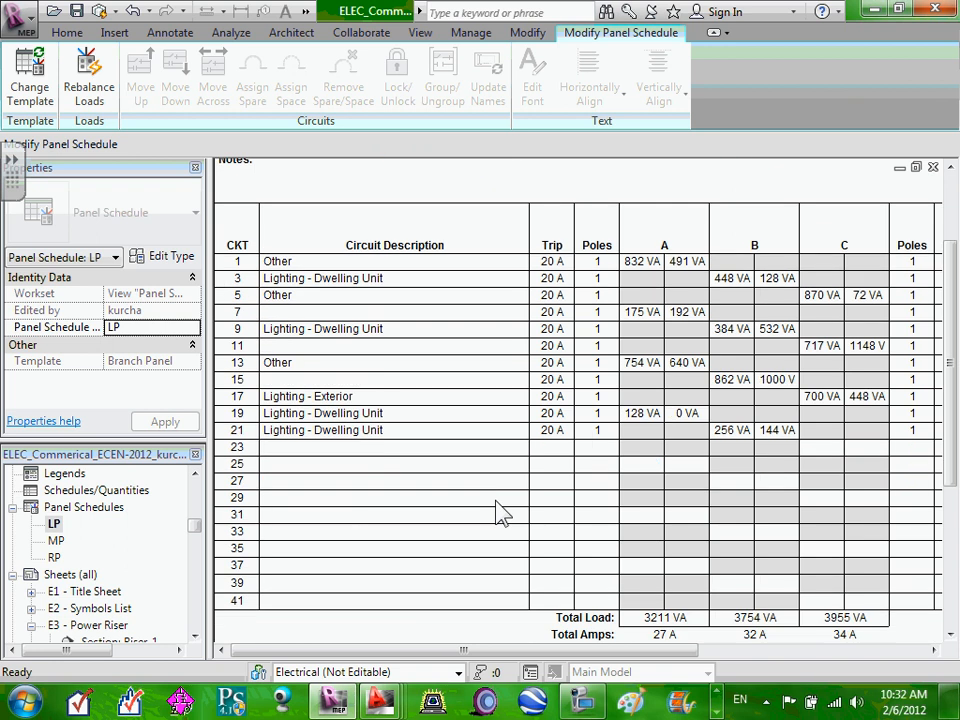
scroll(500, 515, "down", 3)
scroll(497, 514, "up", 8)
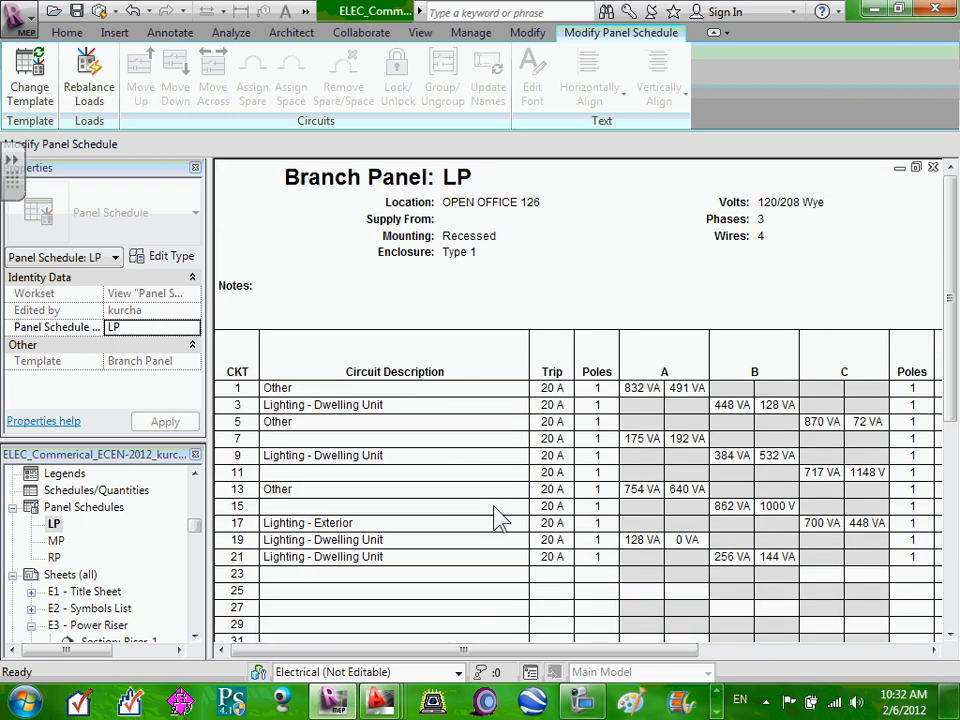
left_click_drag(630, 652, 684, 651)
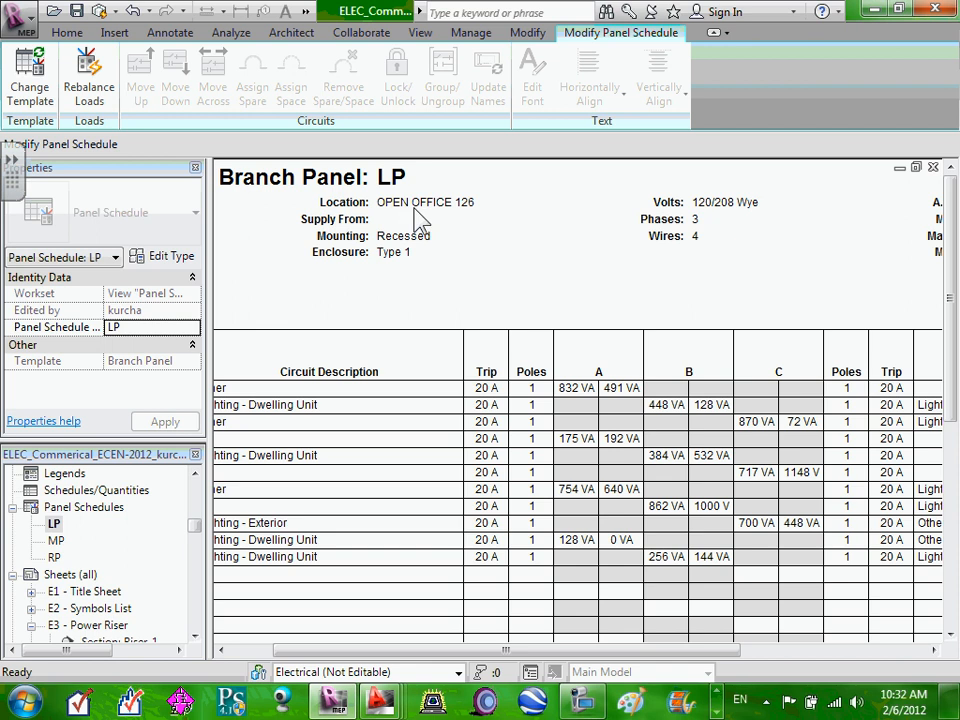
left_click(467, 206)
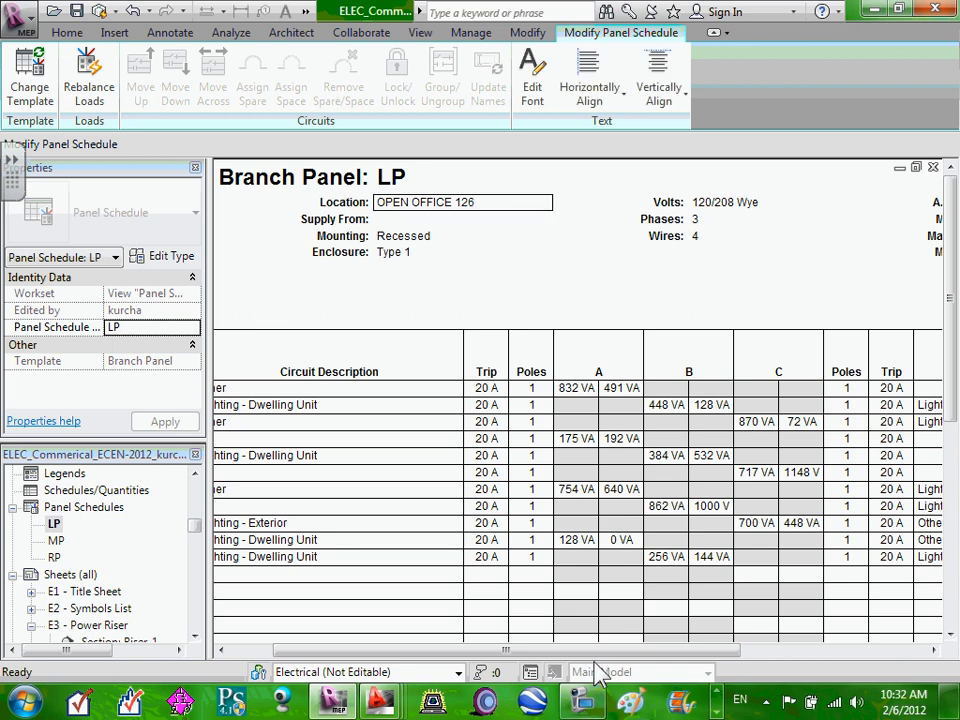
Step: Set the Mains Rating of panel LP to 150 A in the schedule header
left_click_drag(588, 653, 810, 656)
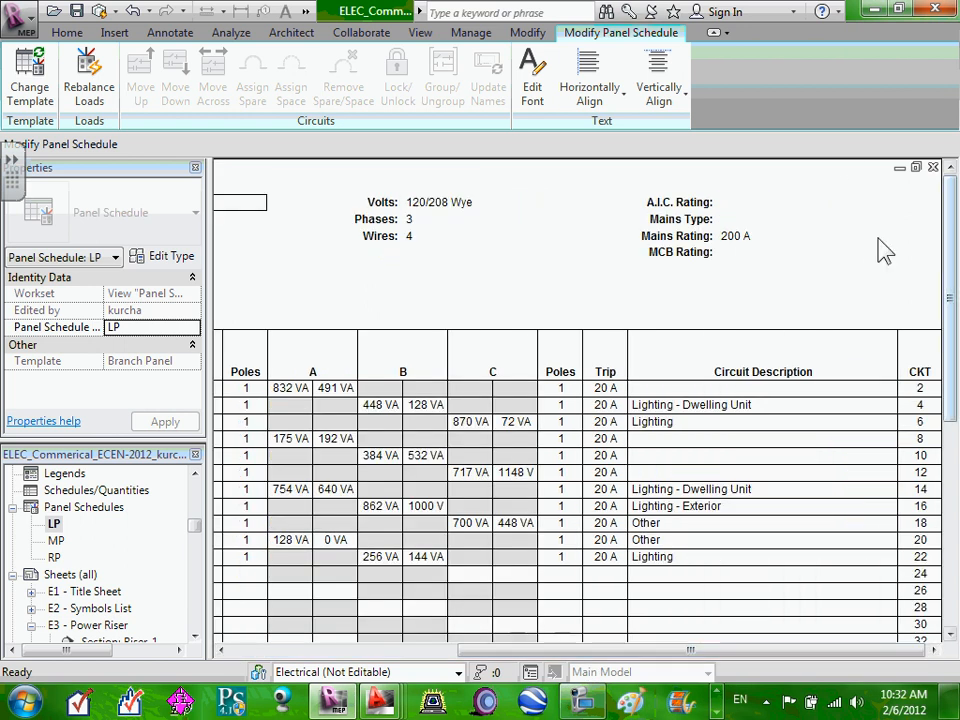
left_click(732, 238)
left_click(737, 236)
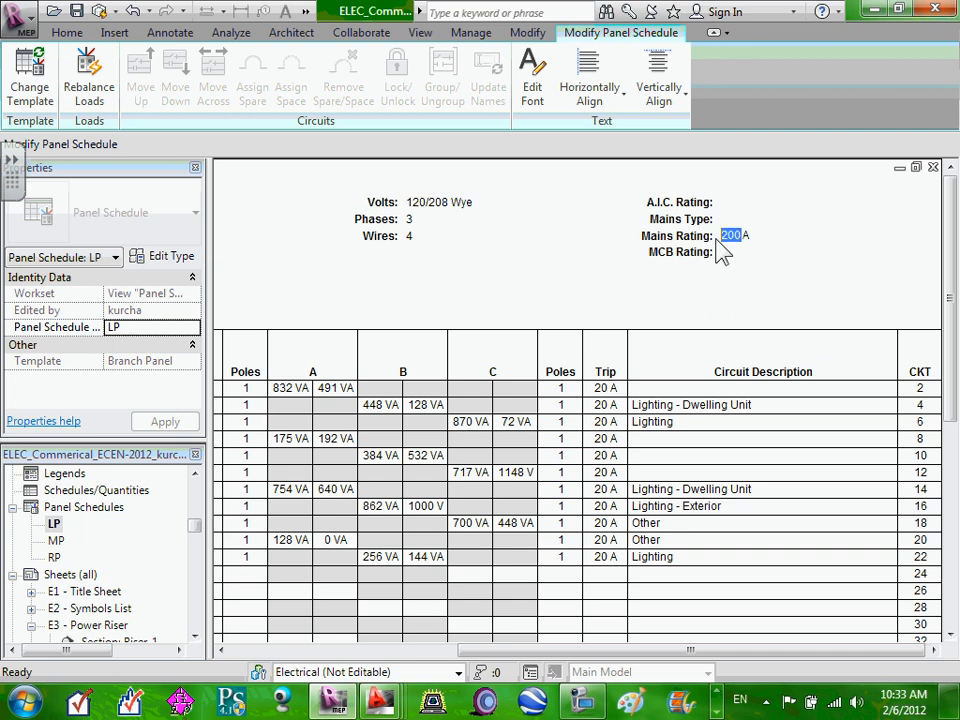
type("150")
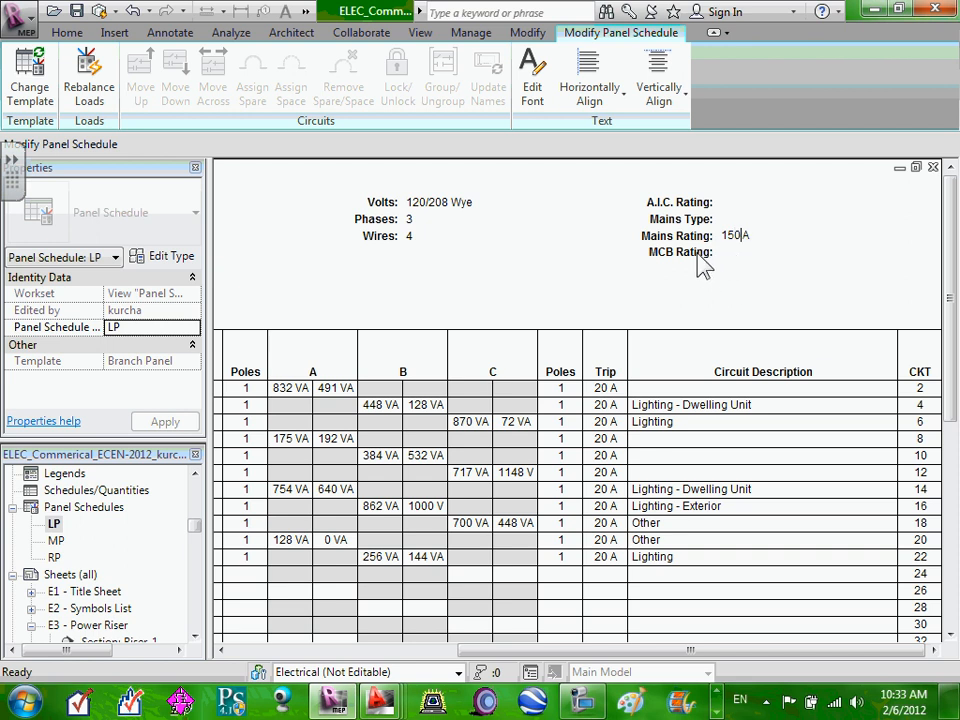
left_click(695, 252)
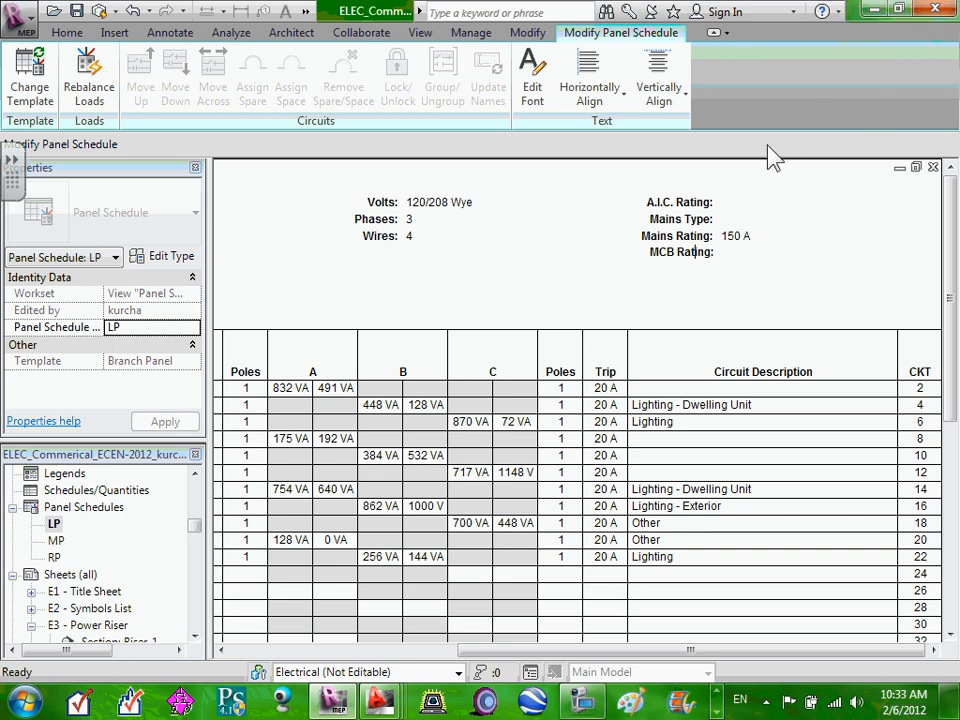
Step: Try to set the MCB Rating of panel LP to MLO in the schedule header
left_click(724, 250)
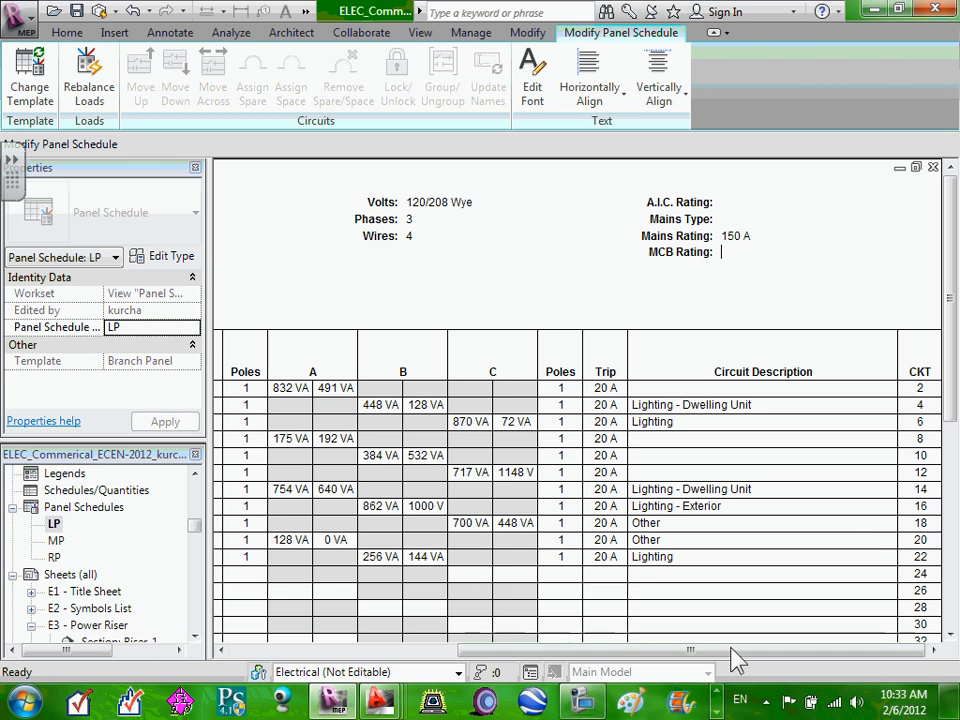
mouse_move(705, 650)
left_mouse_down()
mouse_move(478, 648)
mouse_move(705, 650)
left_mouse_up()
left_click(728, 220)
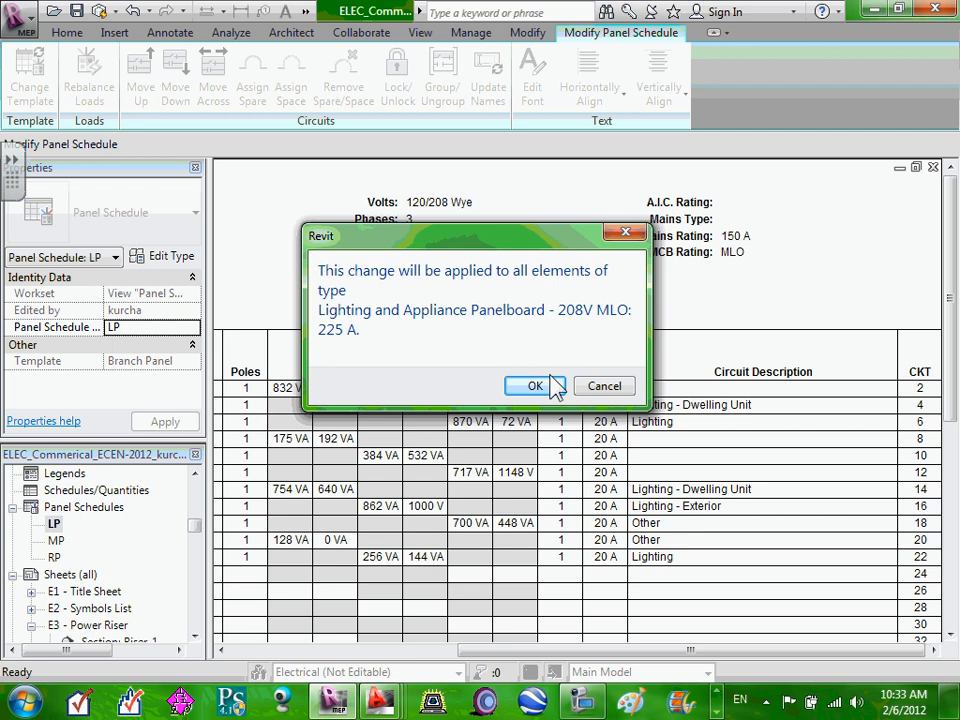
left_click(554, 388)
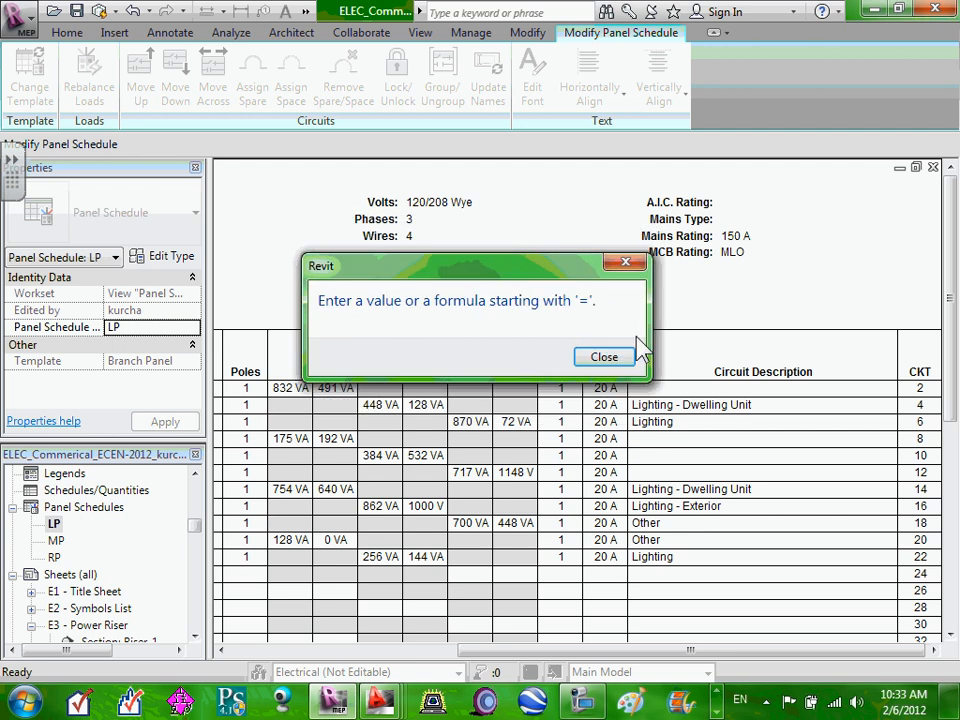
left_click(605, 356)
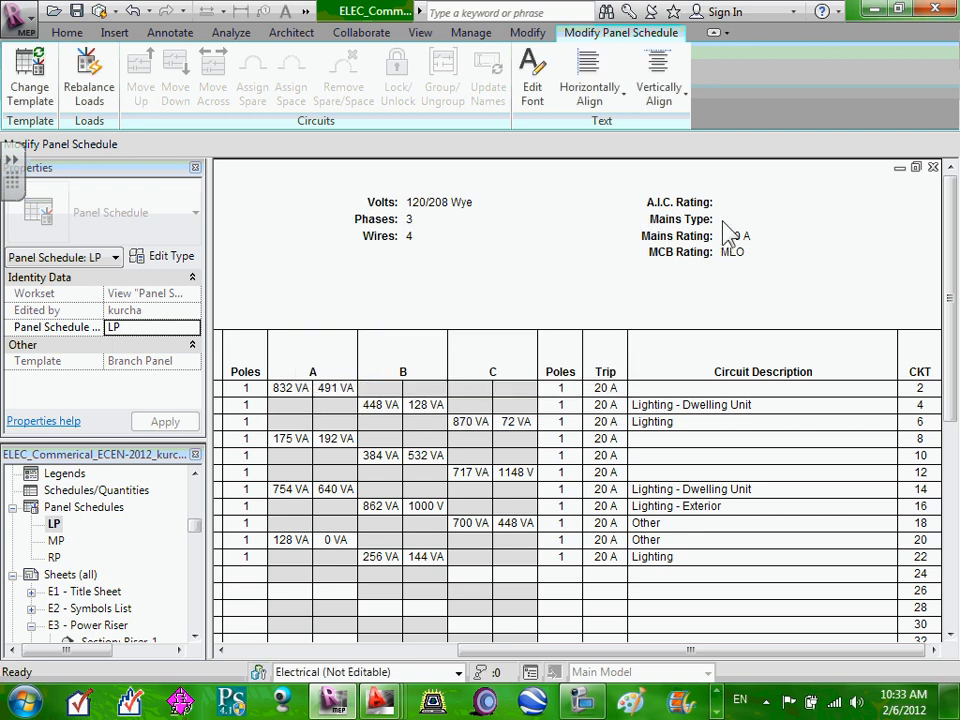
left_click(731, 192)
left_click(554, 388)
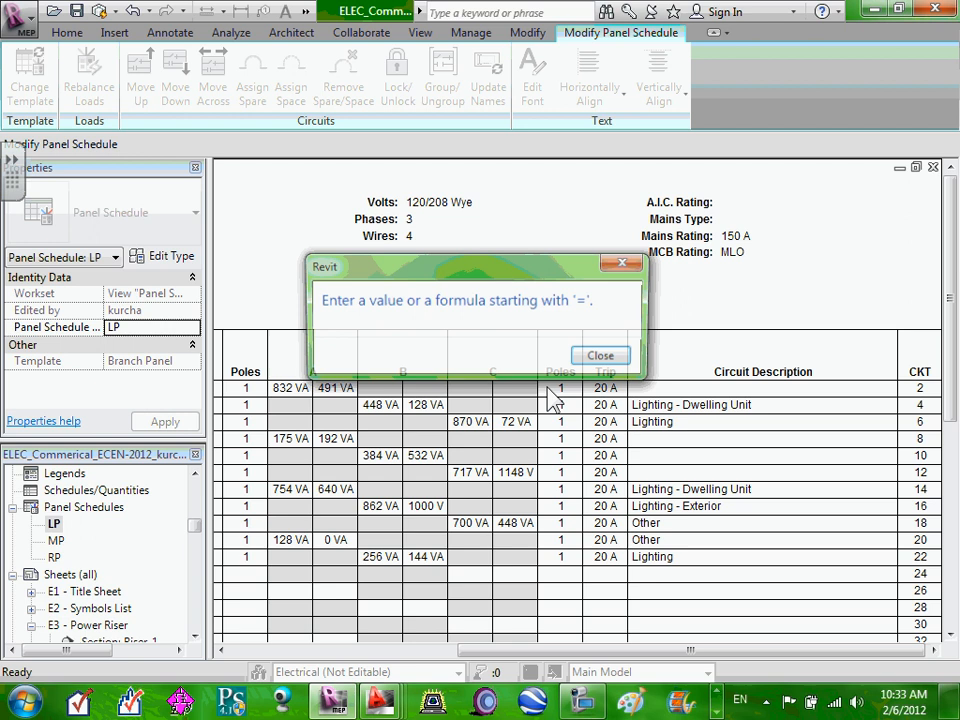
left_click(605, 360)
left_click(720, 190)
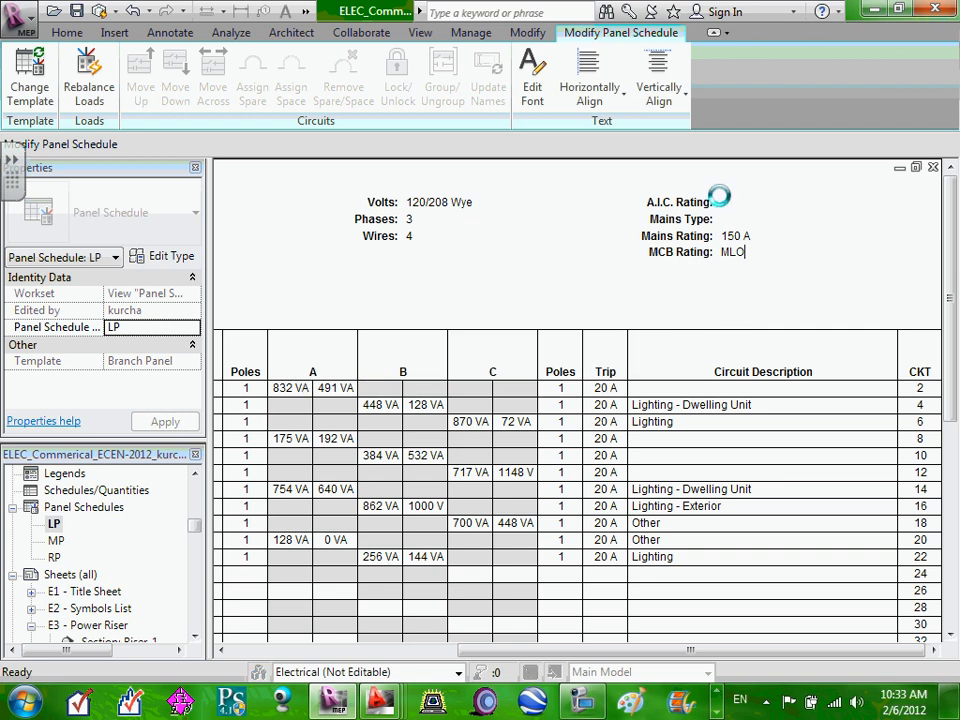
left_click(536, 386)
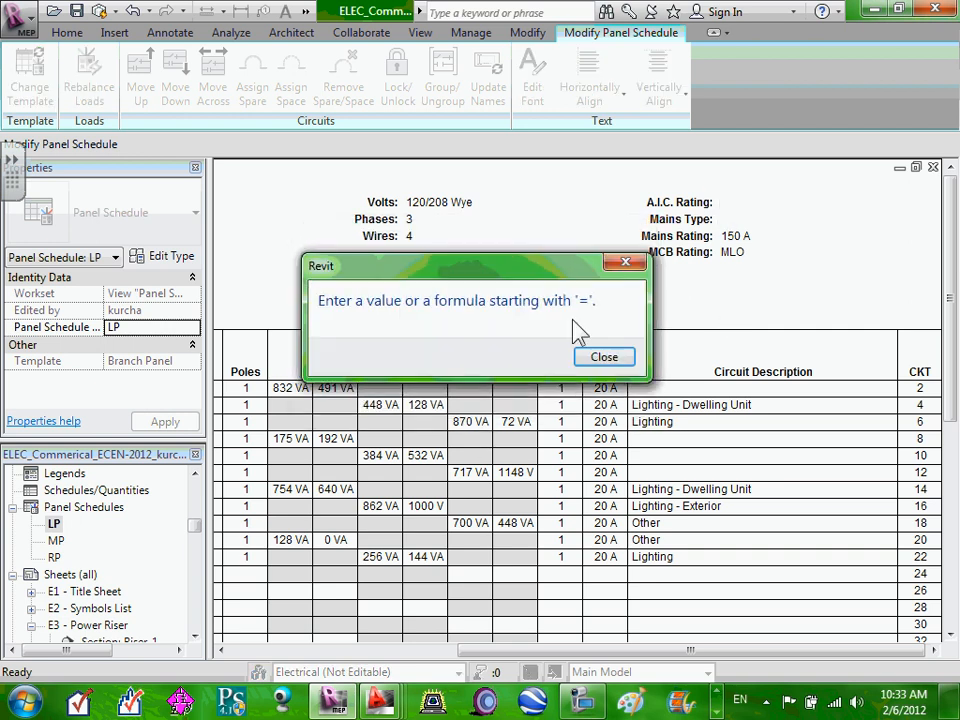
left_click(603, 358)
left_click(562, 389)
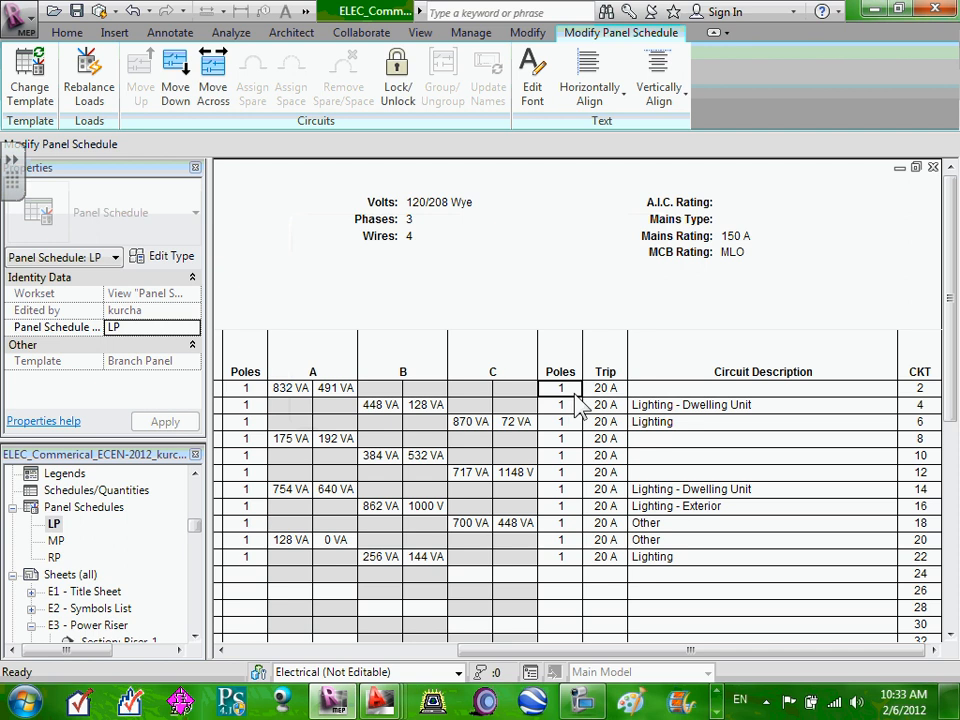
scroll(643, 298, "down", 1)
scroll(637, 288, "up", 1)
left_click(720, 246)
left_click(720, 219)
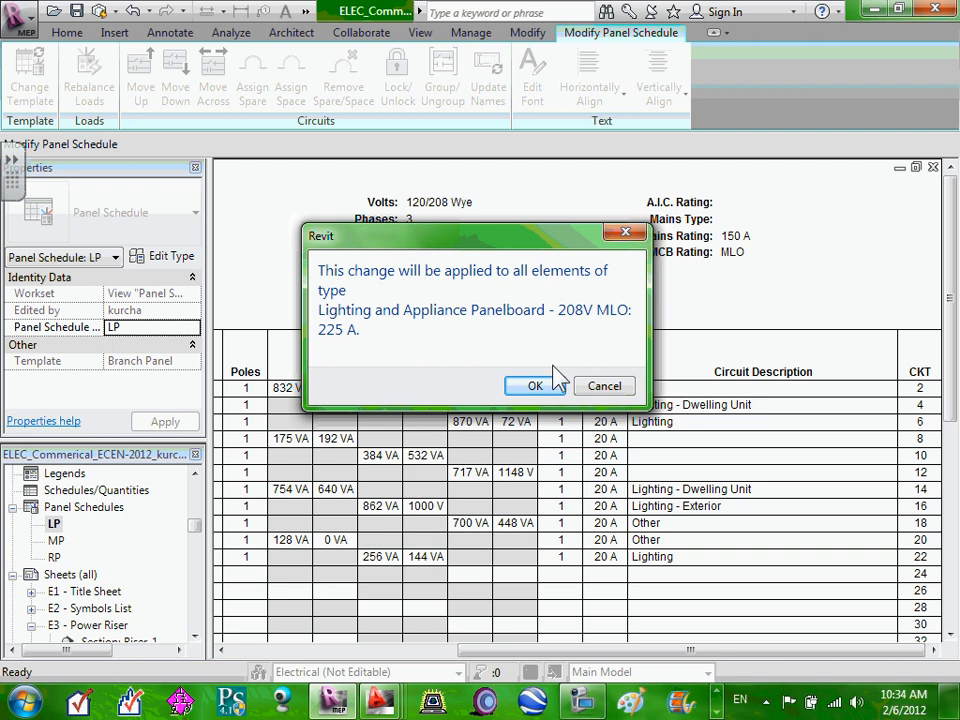
left_click(535, 386)
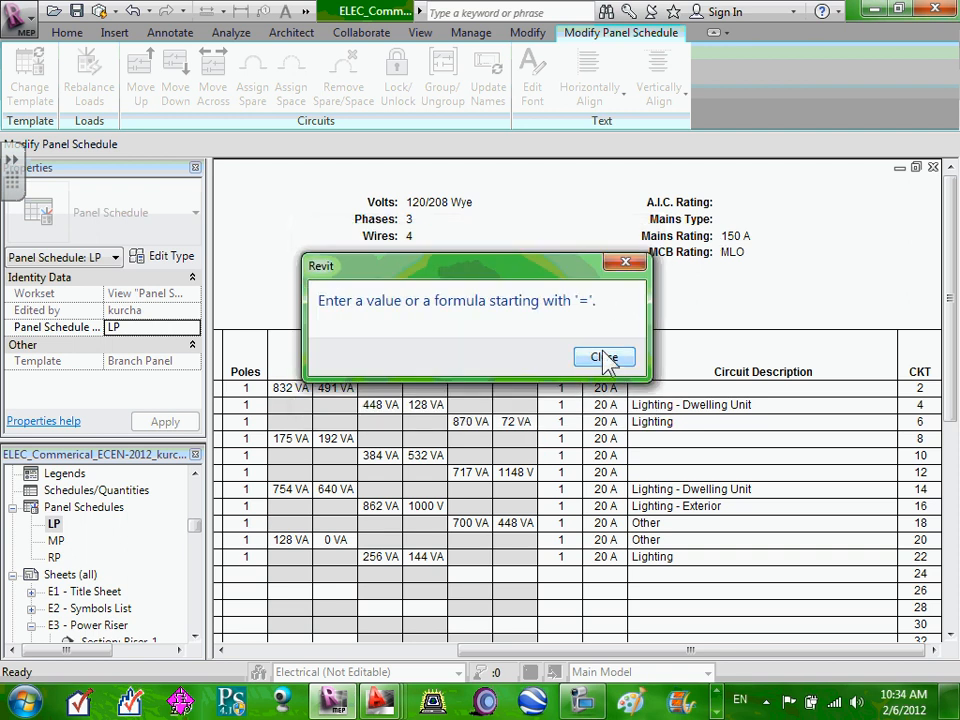
left_click(606, 356)
left_click(735, 238)
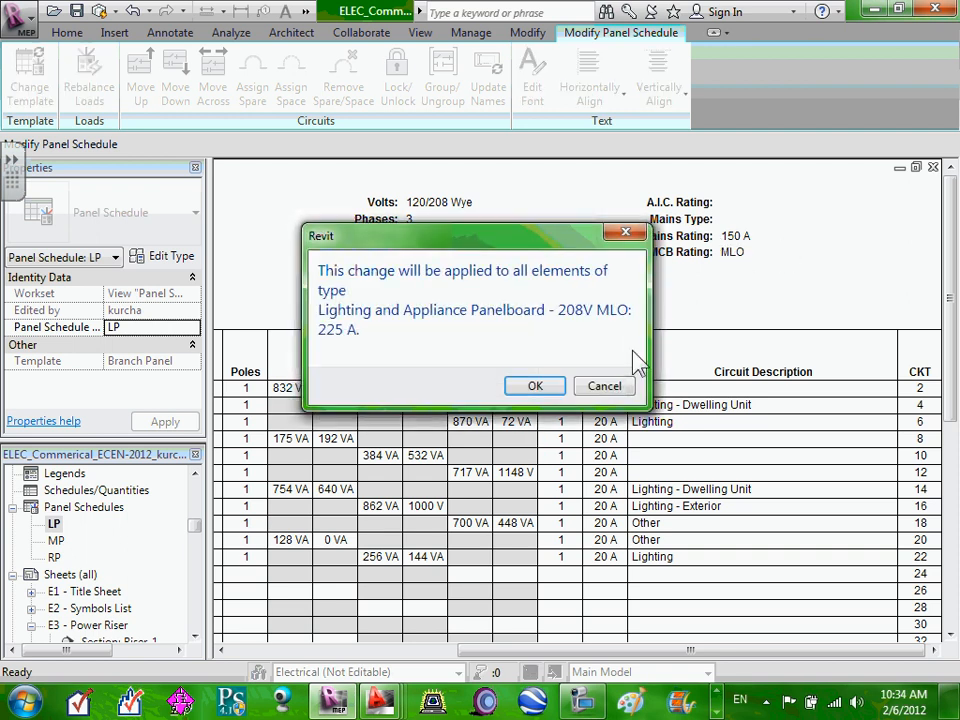
left_click(603, 386)
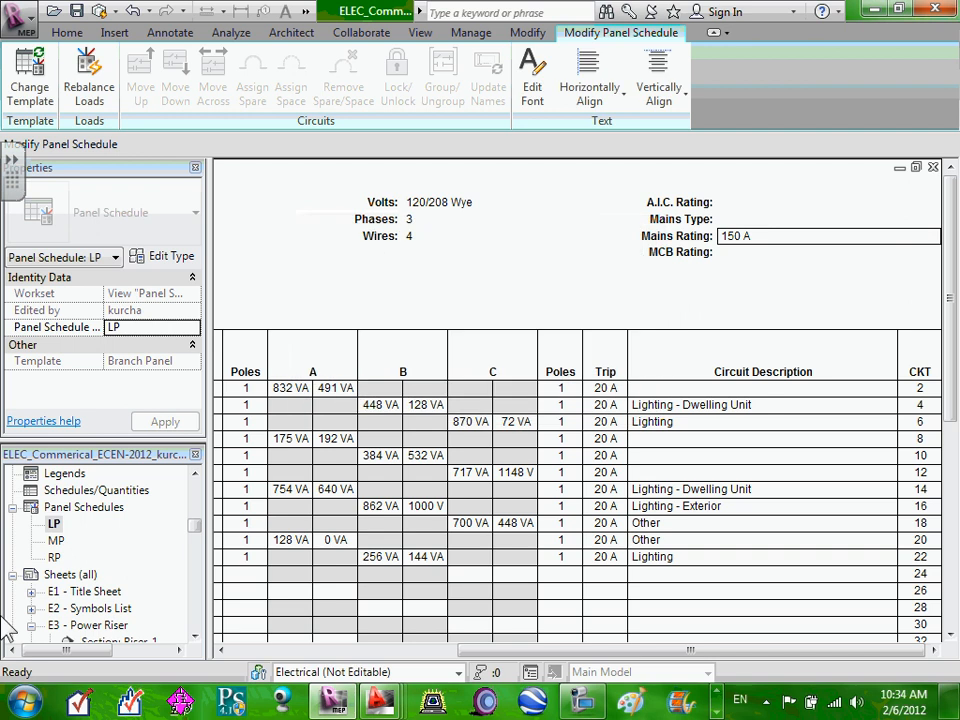
Step: Open the MP panel schedule and examine its header data and the AHU-1 and HVAC circuit rows
double_click(55, 541)
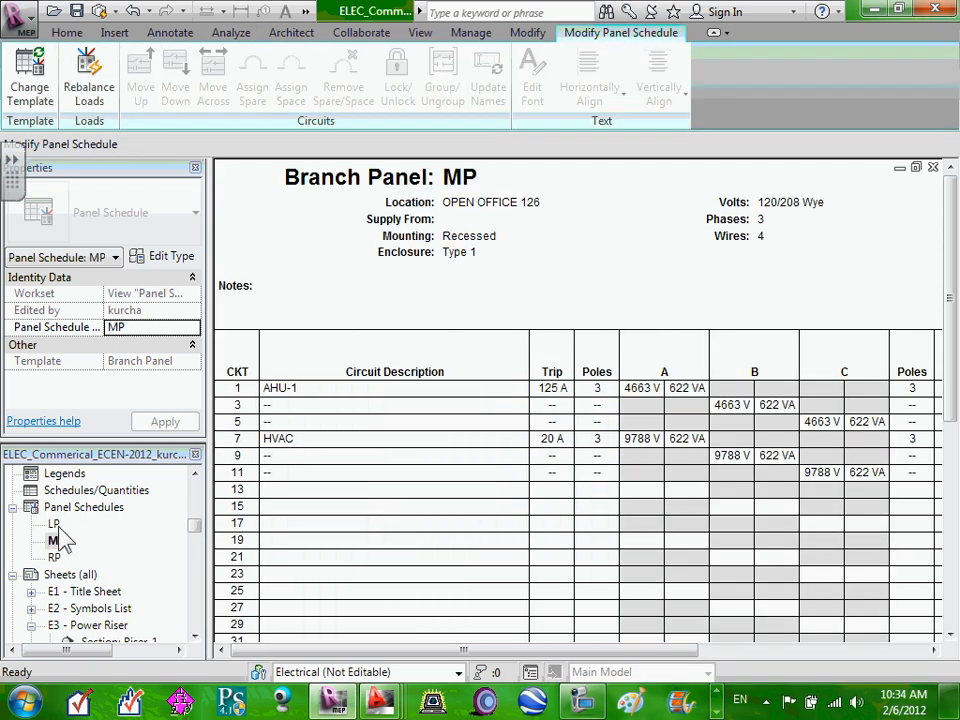
scroll(684, 392, "down", 2)
scroll(689, 386, "up", 2)
scroll(755, 223, "down", 1)
scroll(742, 240, "up", 1)
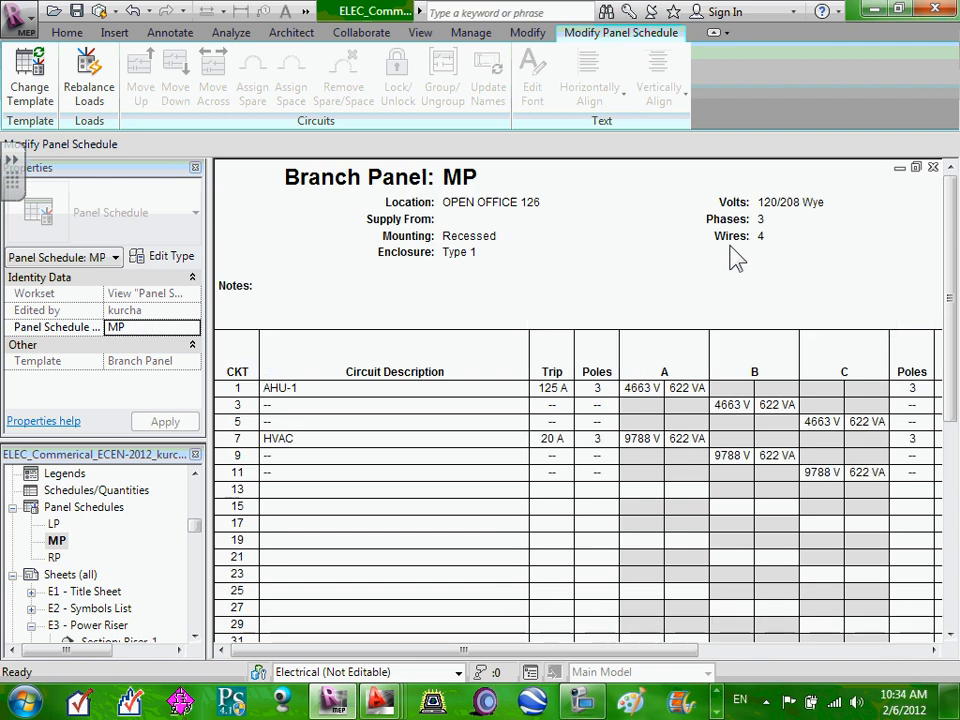
left_click_drag(660, 650, 500, 662)
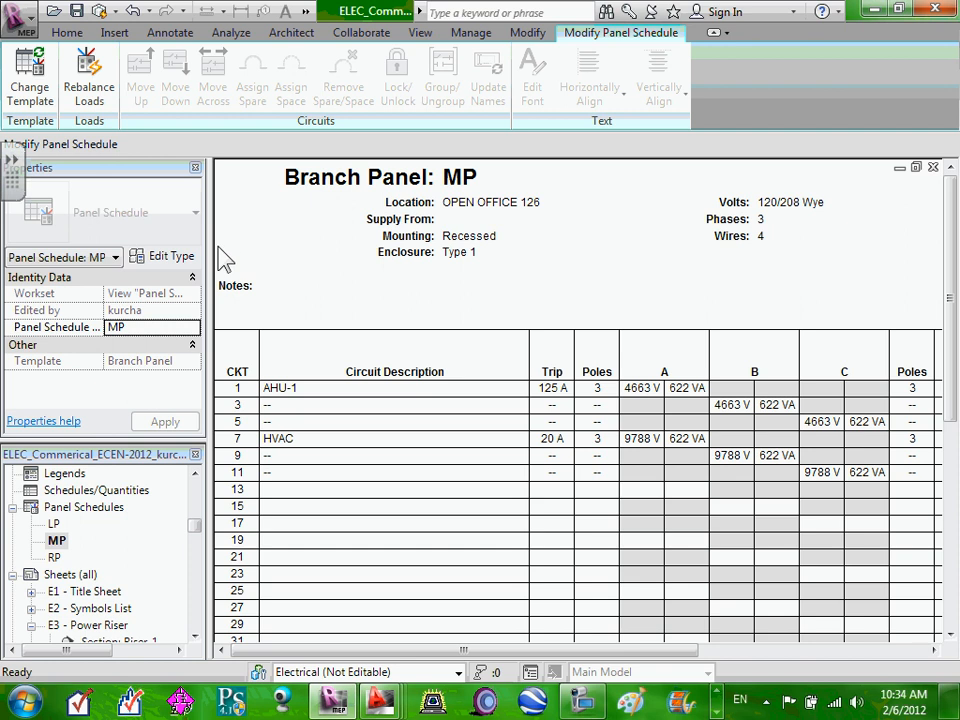
left_click(341, 388)
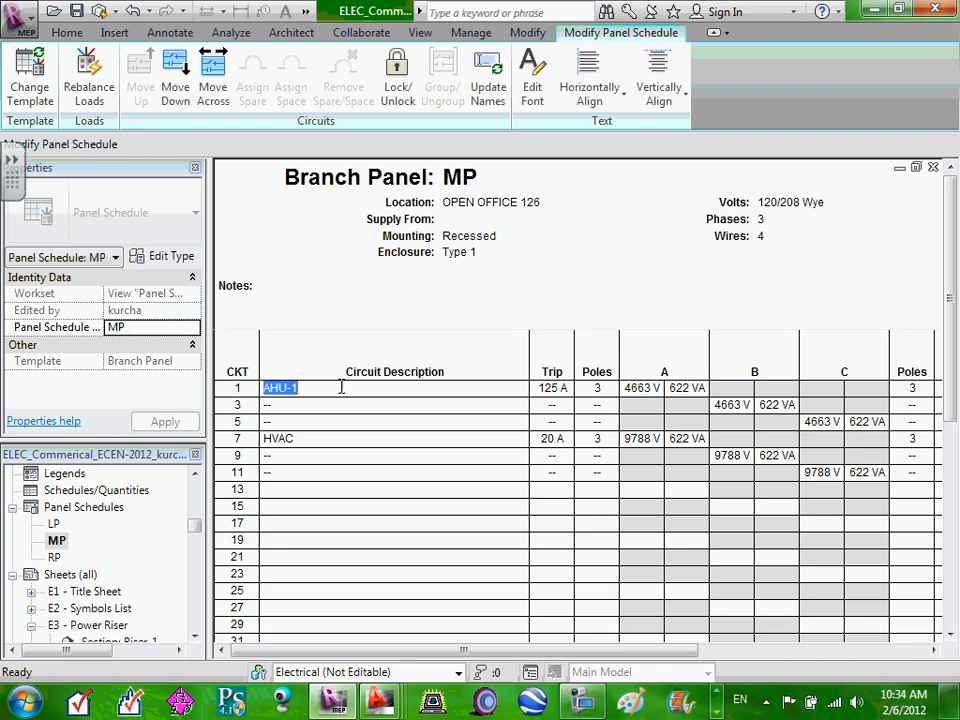
left_click(349, 318)
left_click(349, 410)
scroll(377, 405, "down", 1)
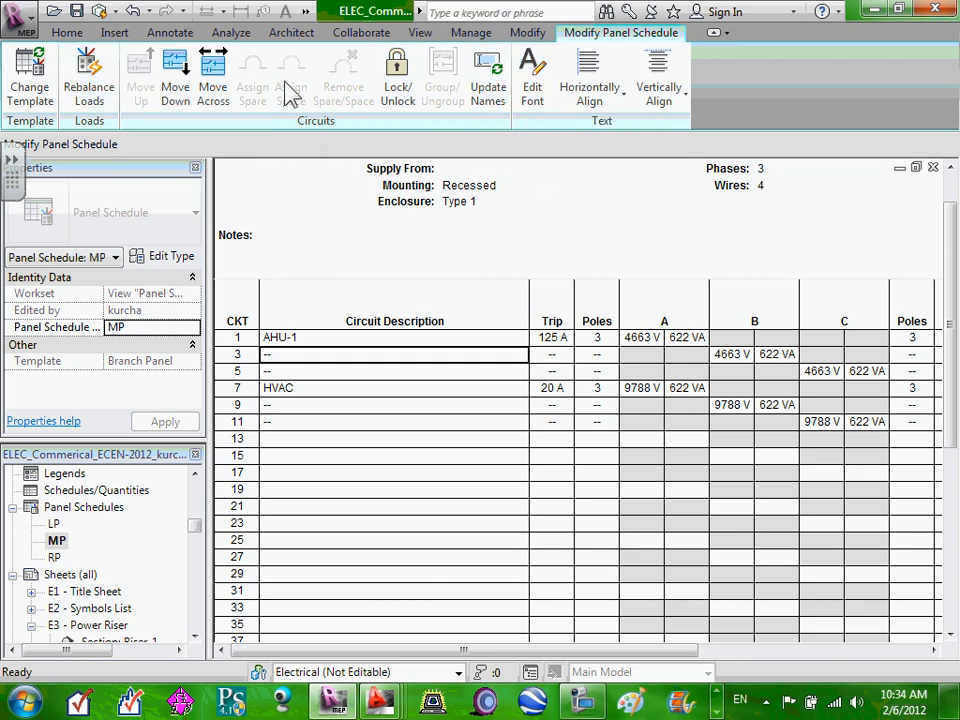
Step: Assign a spare to circuit 15 and a space to circuit 17 in panel schedule MP
left_click(281, 457)
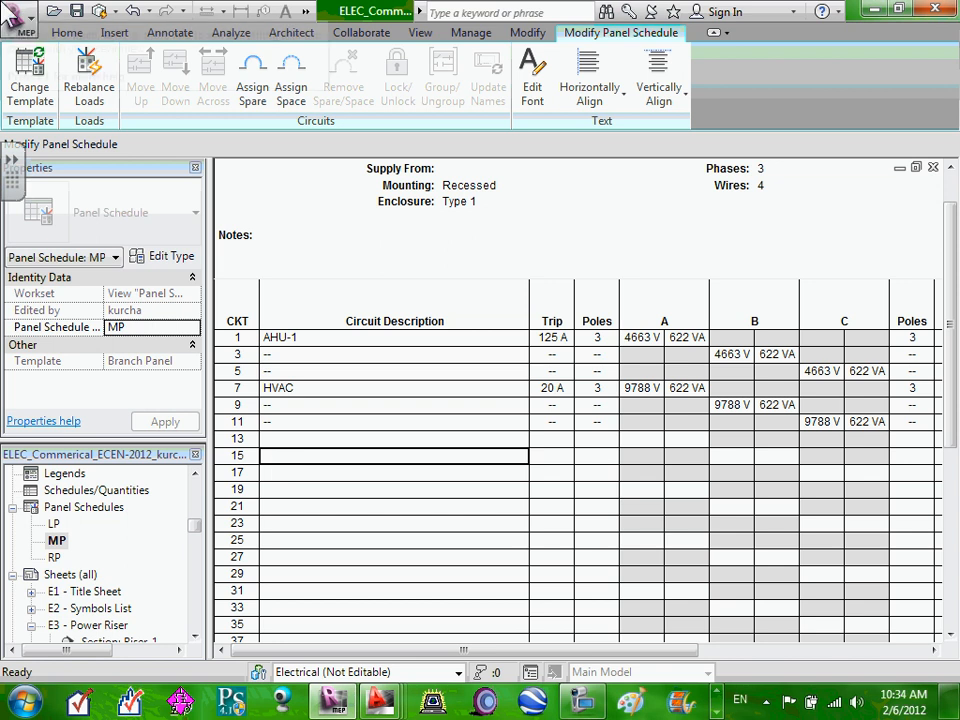
left_click(262, 92)
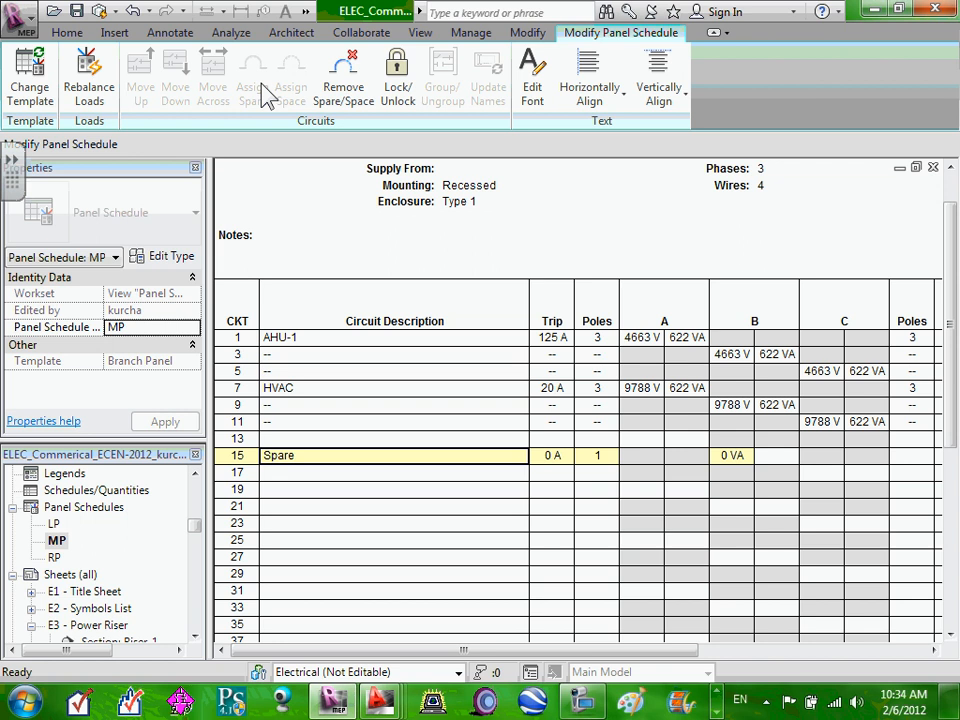
left_click(287, 475)
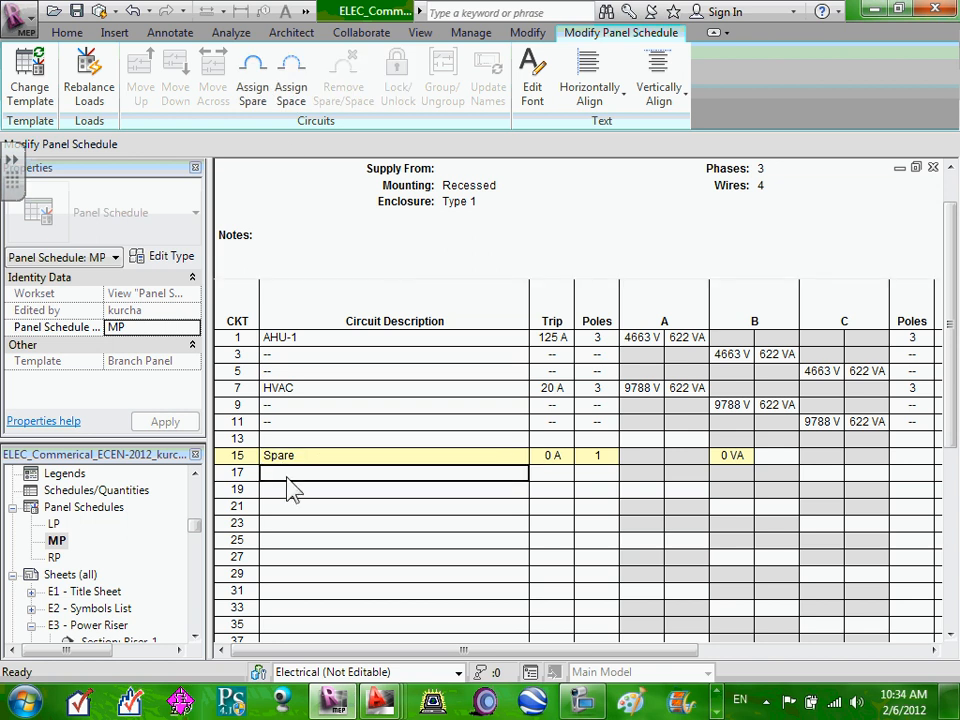
left_click(300, 97)
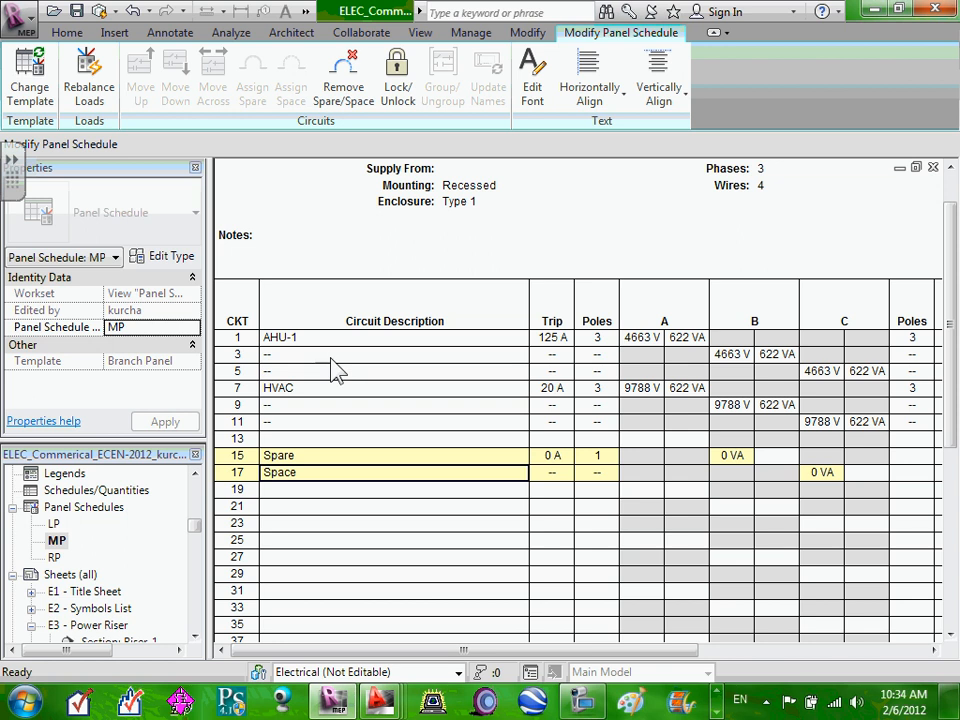
Step: Set the trip rating of the spare on circuit 15 to 20 A
left_click(553, 455)
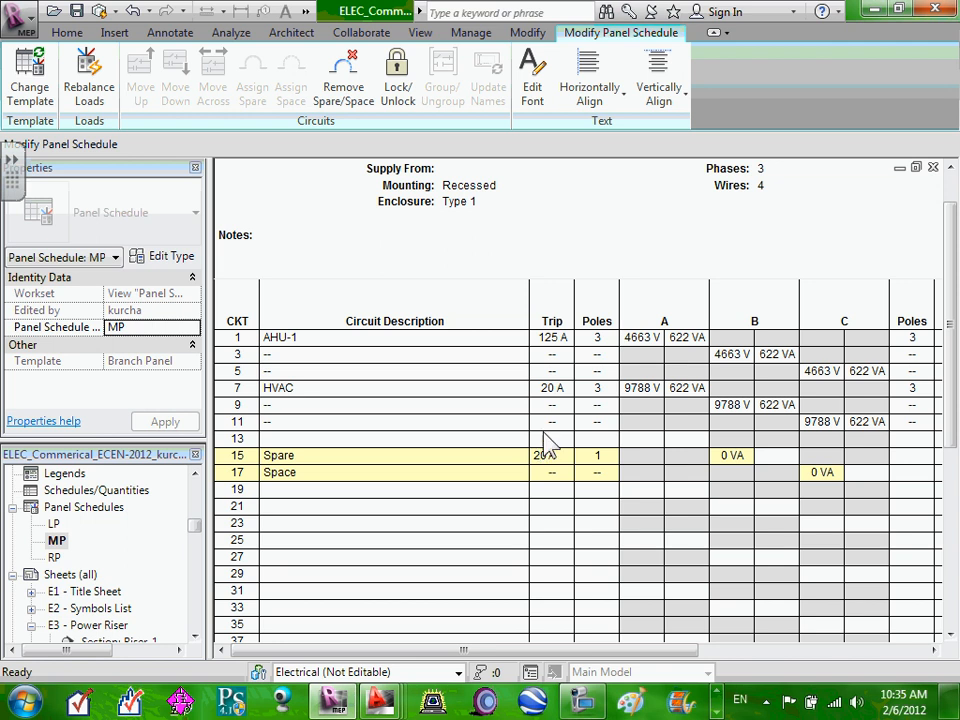
left_click(553, 473)
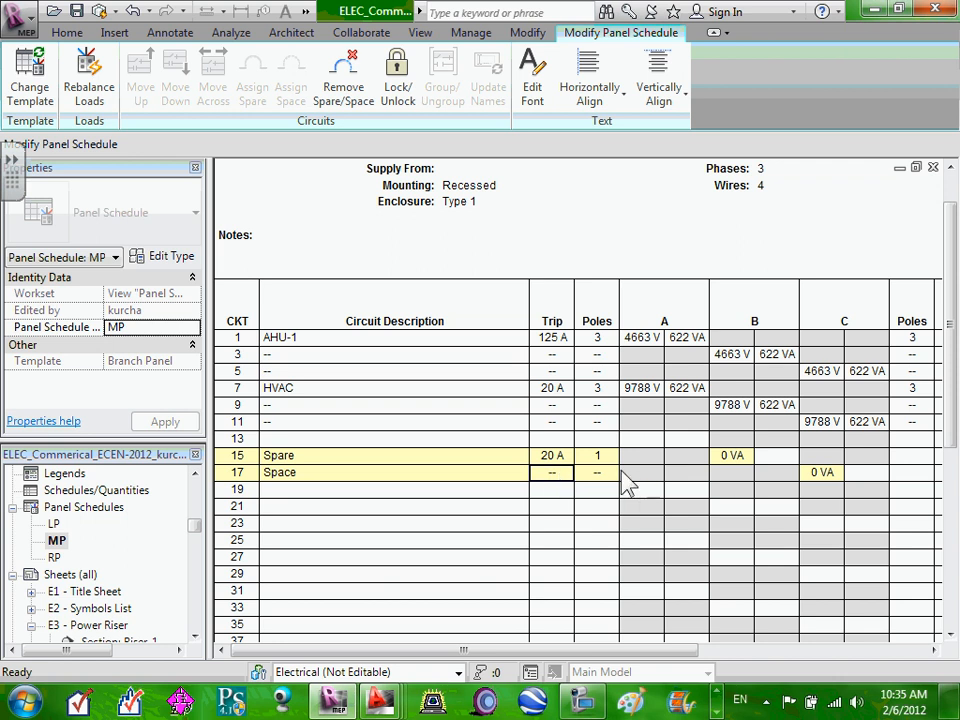
left_click(608, 473)
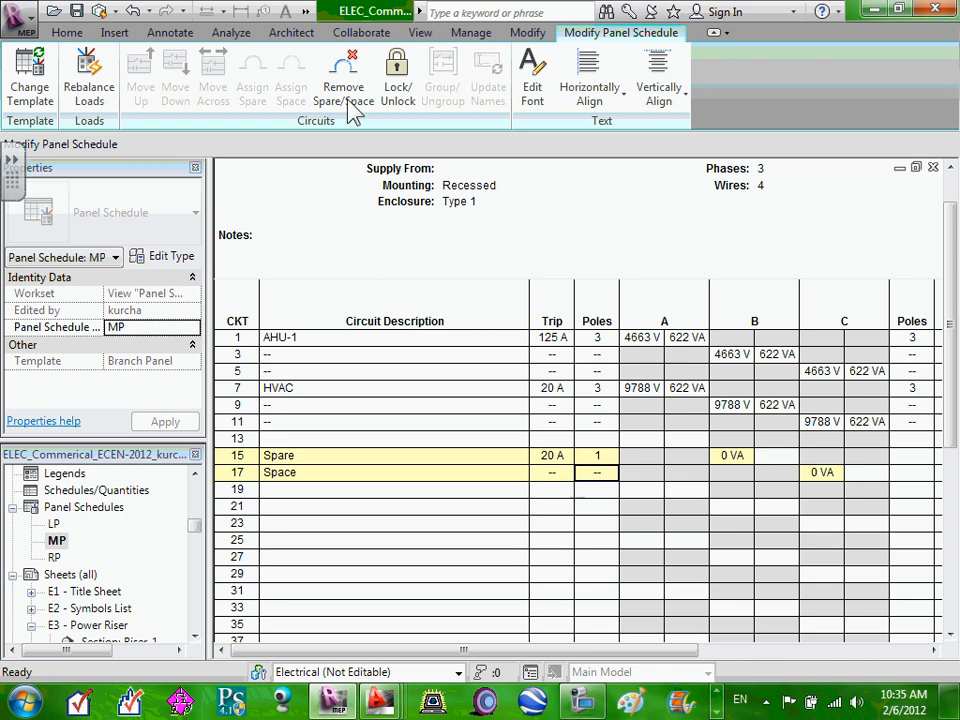
Step: Review the MP schedule's remaining open circuit slots, phase load totals and header
left_click(312, 494)
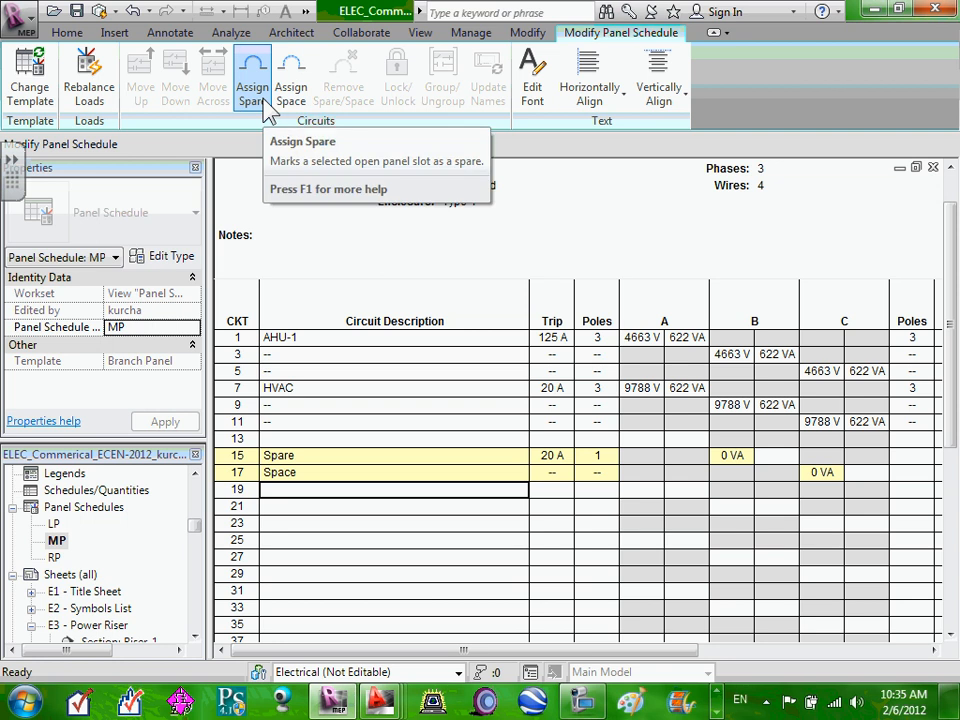
scroll(472, 334, "down", 5)
scroll(471, 342, "up", 4)
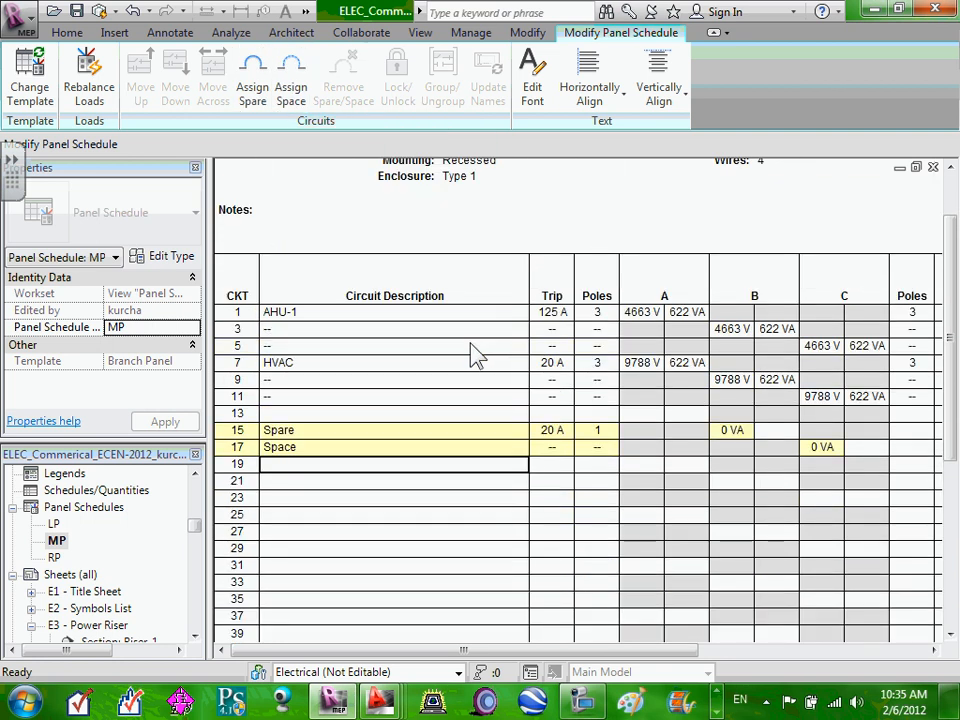
scroll(476, 356, "down", 4)
scroll(476, 356, "up", 5)
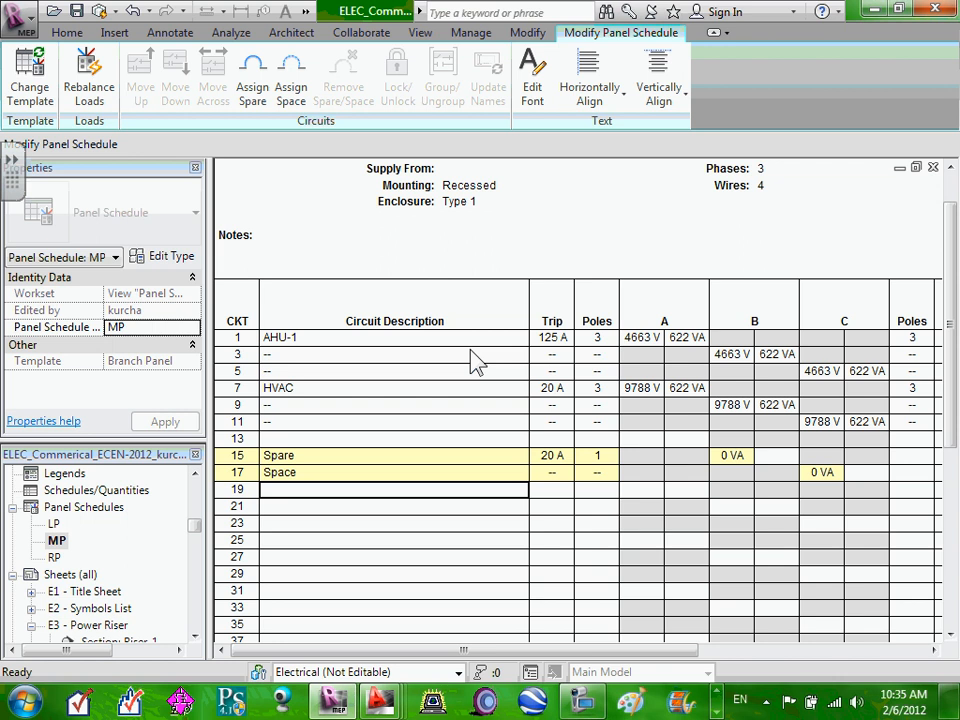
scroll(476, 362, "down", 3)
left_click_drag(690, 651, 545, 650)
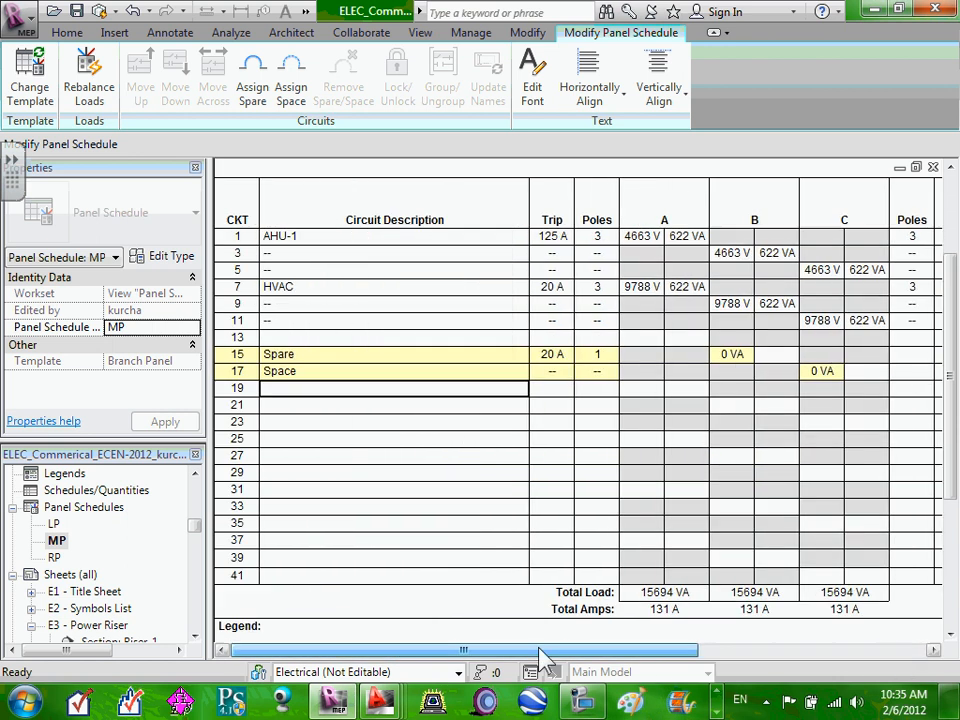
scroll(450, 489, "up", 2)
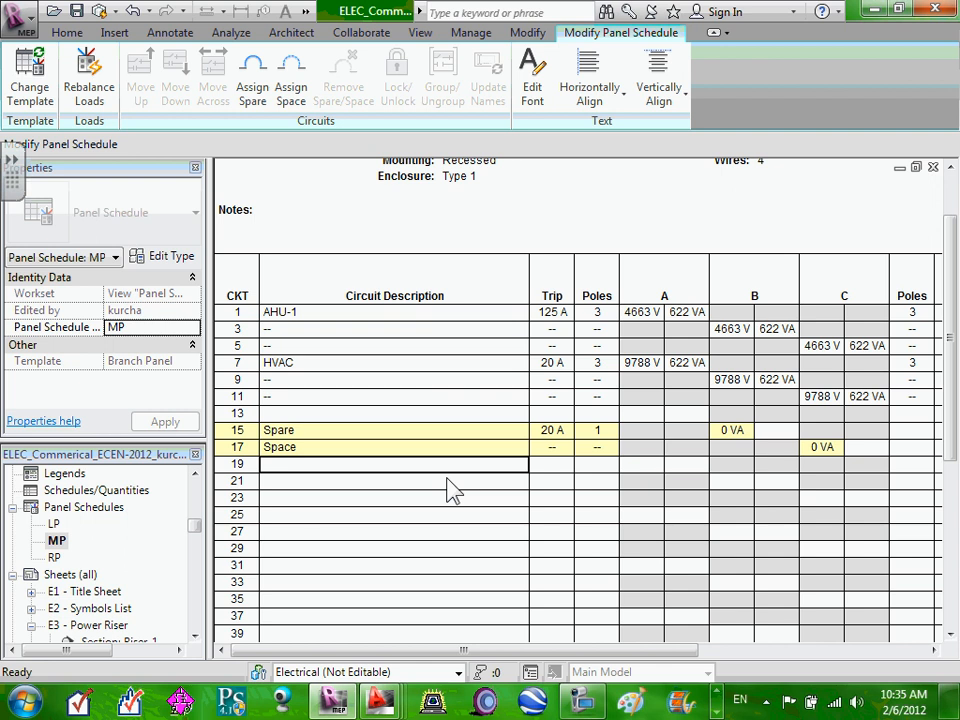
scroll(450, 489, "up", 2)
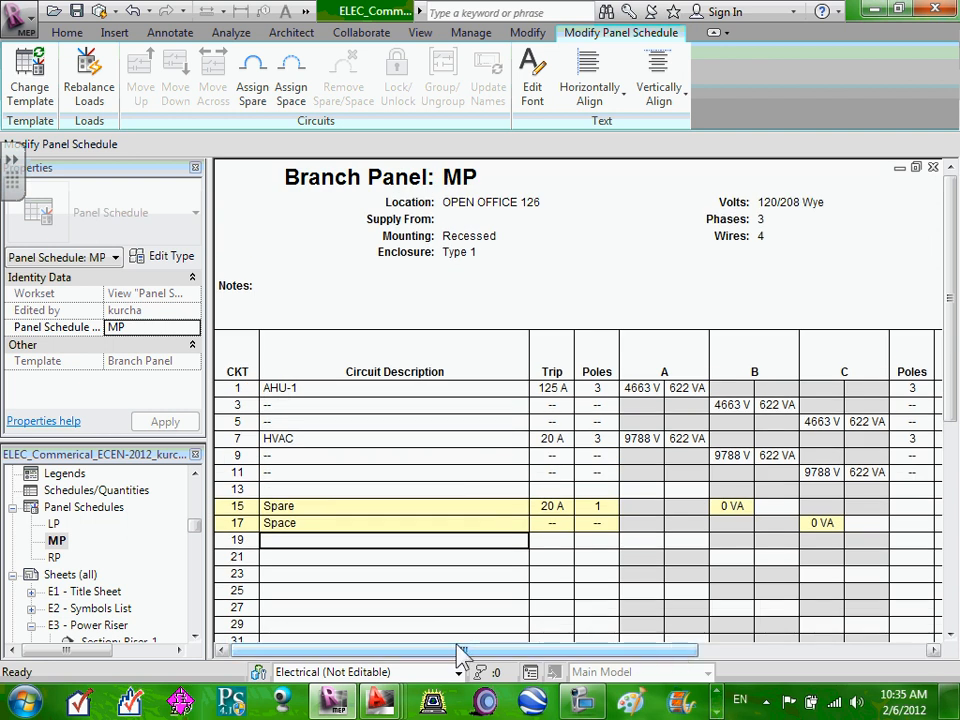
scroll(510, 519, "down", 3)
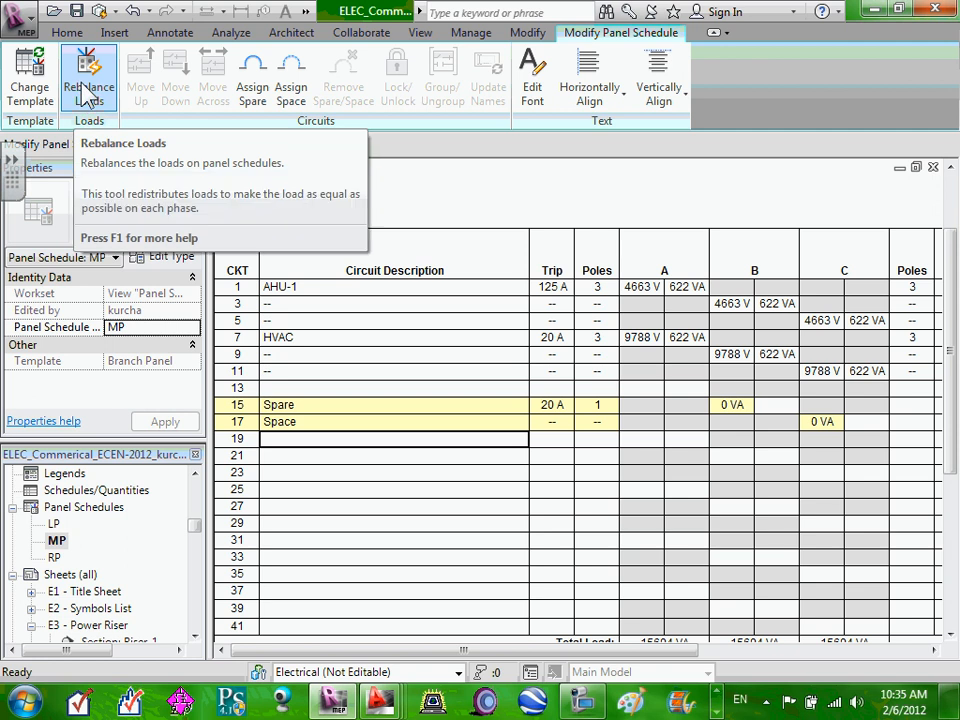
Step: Check which templates are available for the MP panel schedule without changing its template
mouse_move(956, 703)
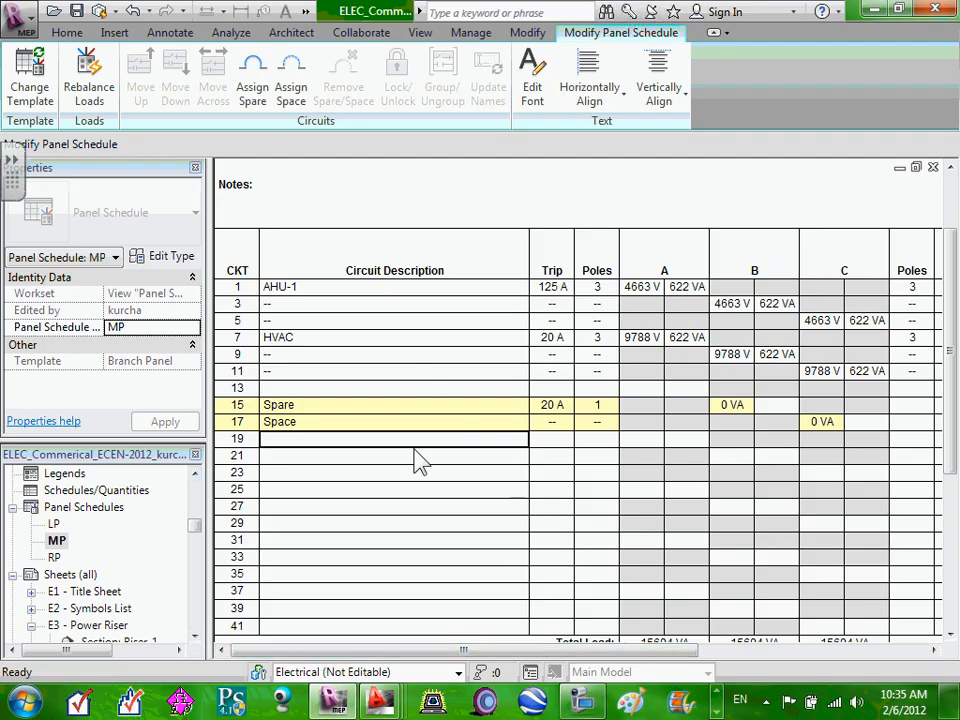
left_click(30, 90)
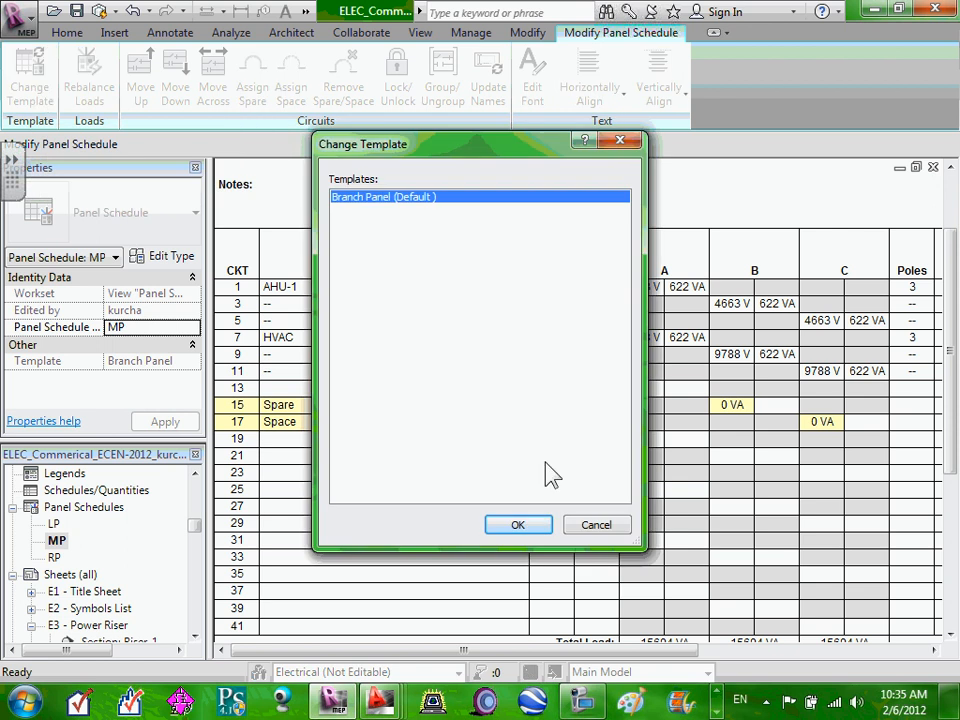
left_click(594, 527)
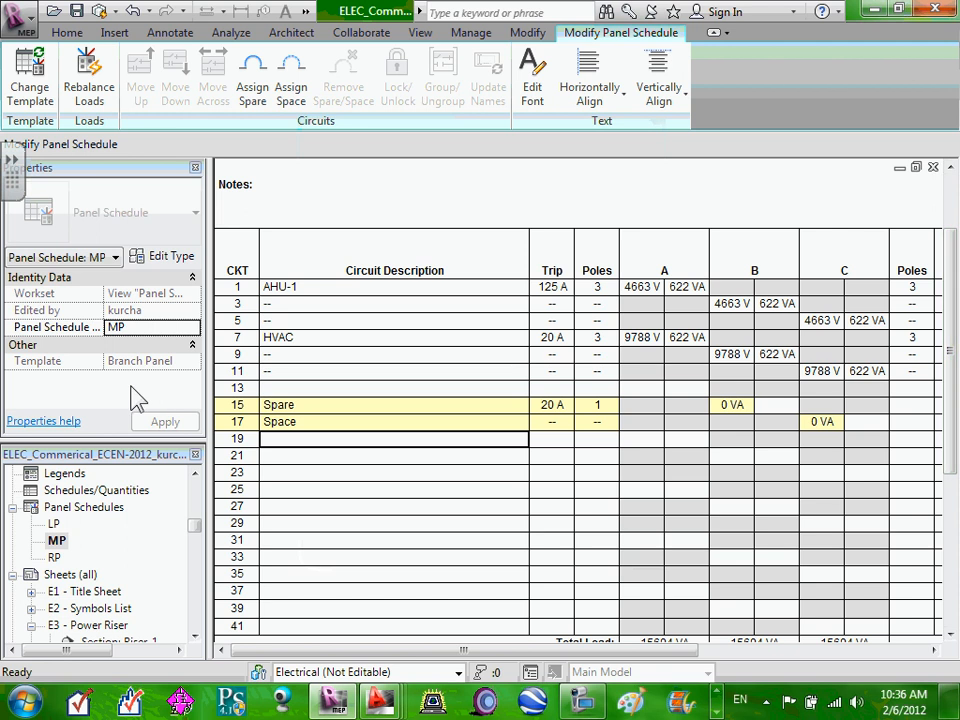
Step: Open the RP panel schedule and review its odd and even circuits, phase totals and header ratings
double_click(54, 557)
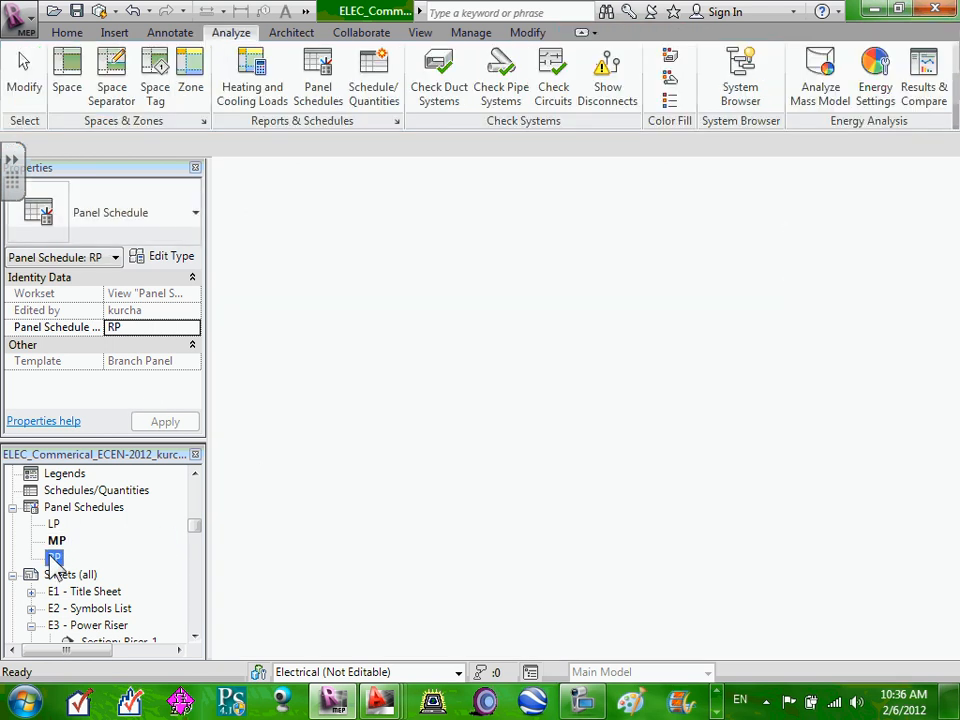
scroll(336, 510, "down", 2)
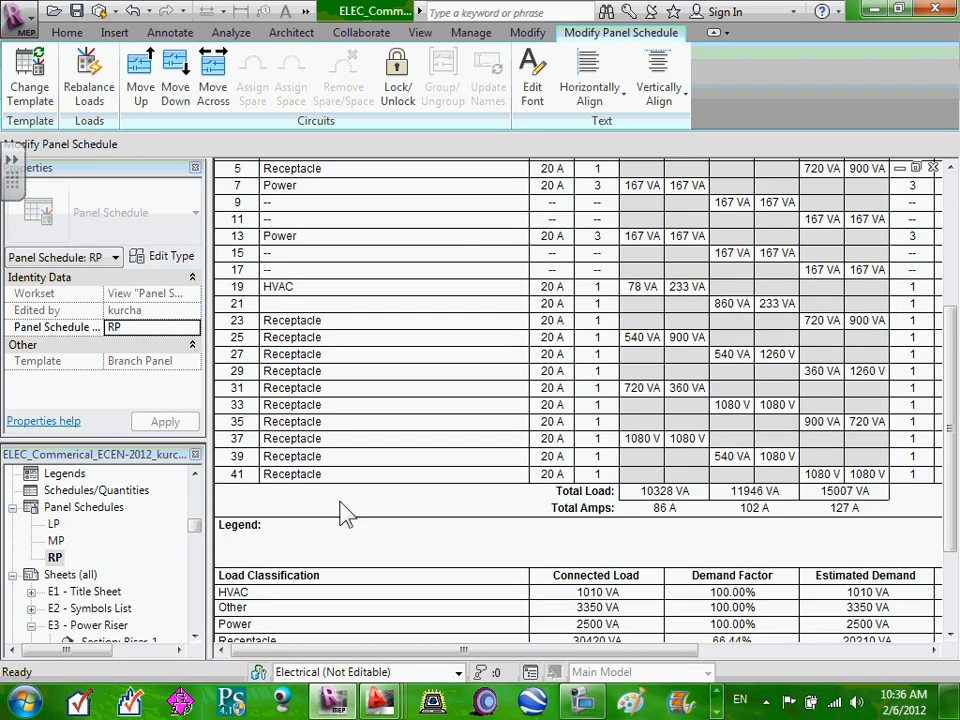
scroll(652, 500, "up", 5)
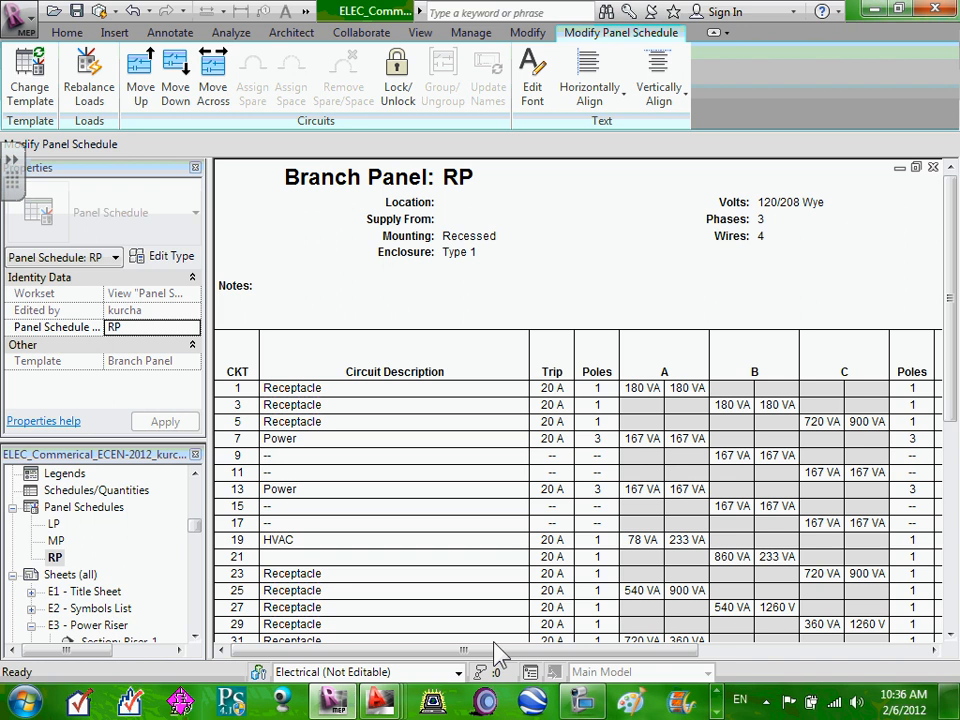
scroll(525, 626, "down", 5)
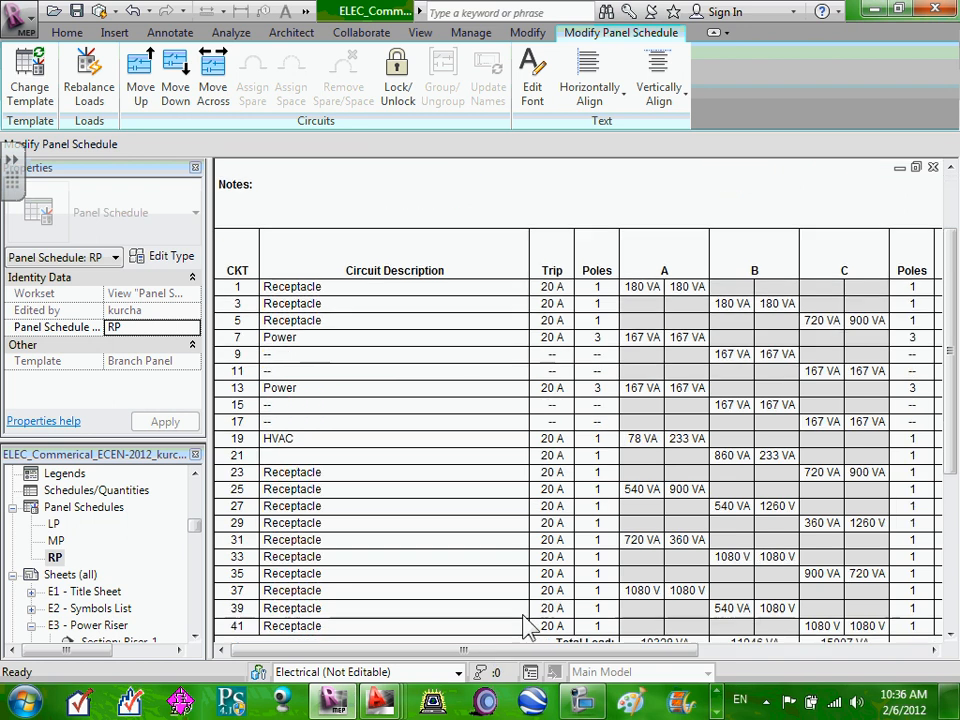
left_click_drag(666, 650, 936, 647)
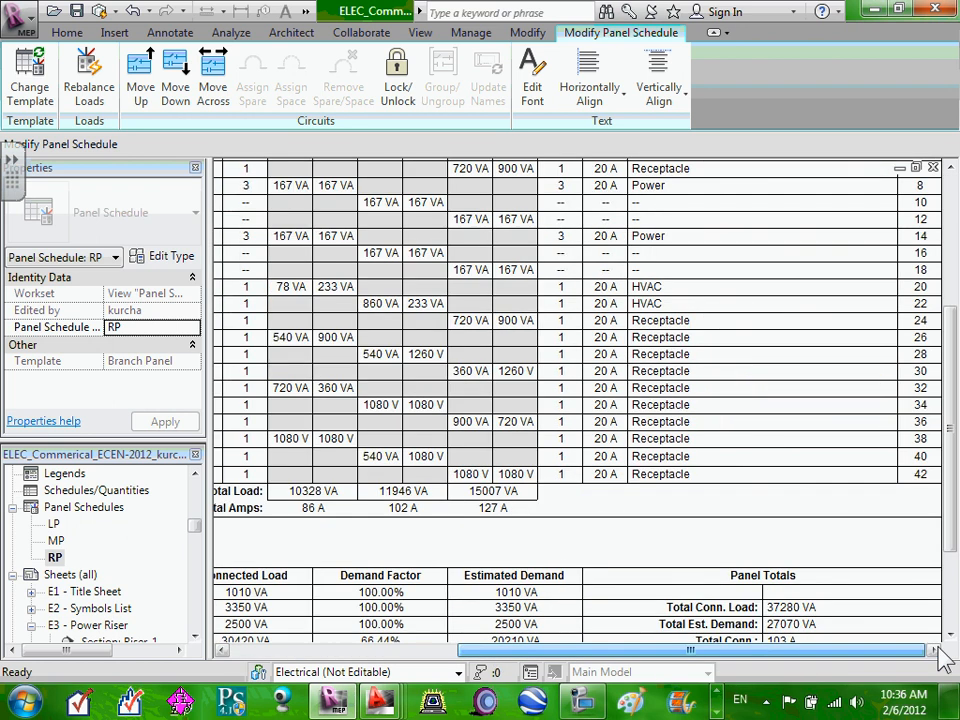
scroll(861, 424, "up", 5)
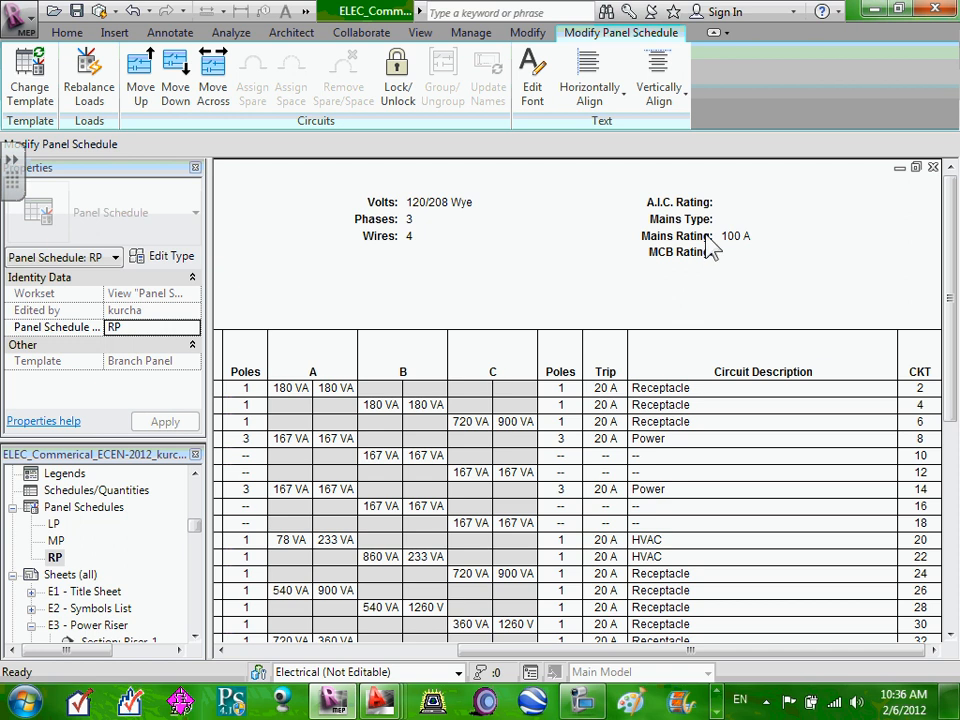
Step: Set panel RP's A.I.C. rating to 35KA and mains type to MLO, applying the change to all elements of its type
left_click(726, 220)
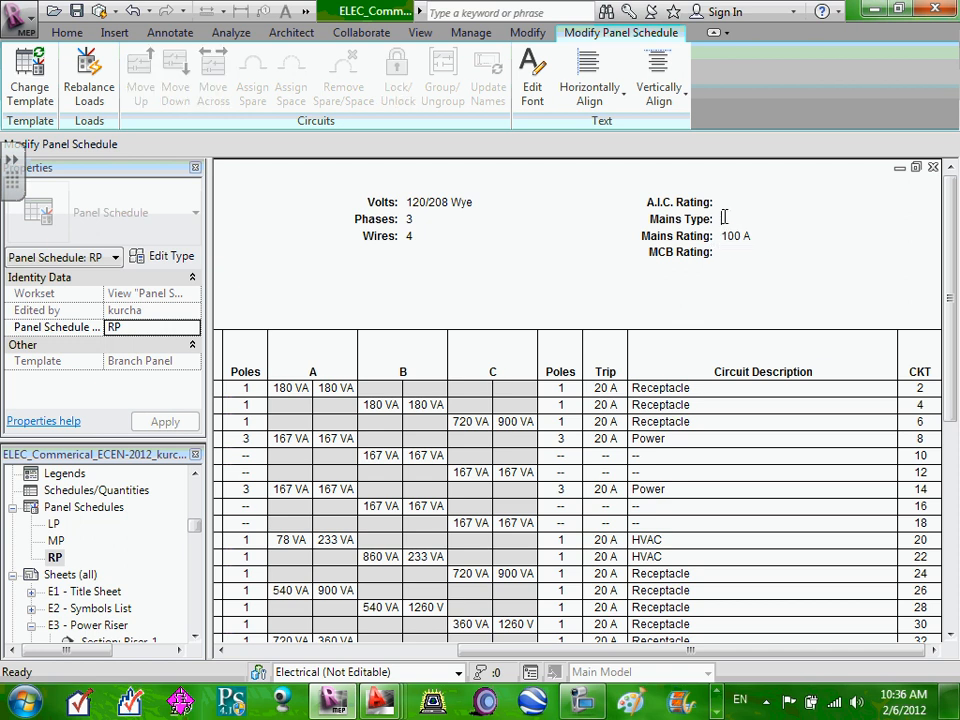
left_click(725, 203)
left_click(713, 222)
left_click(747, 235)
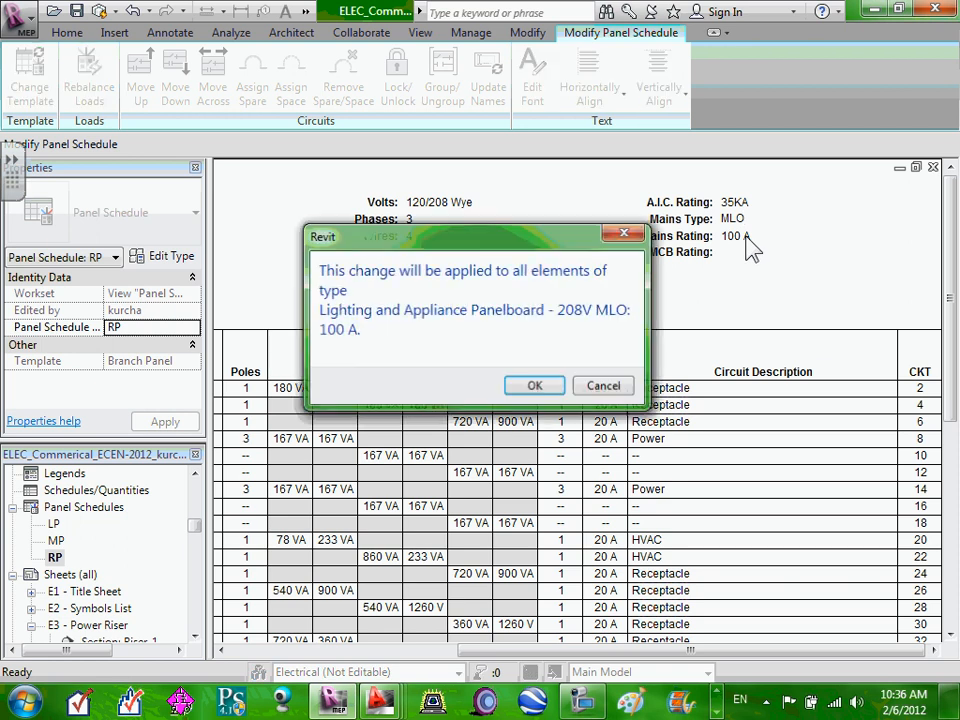
left_click(536, 386)
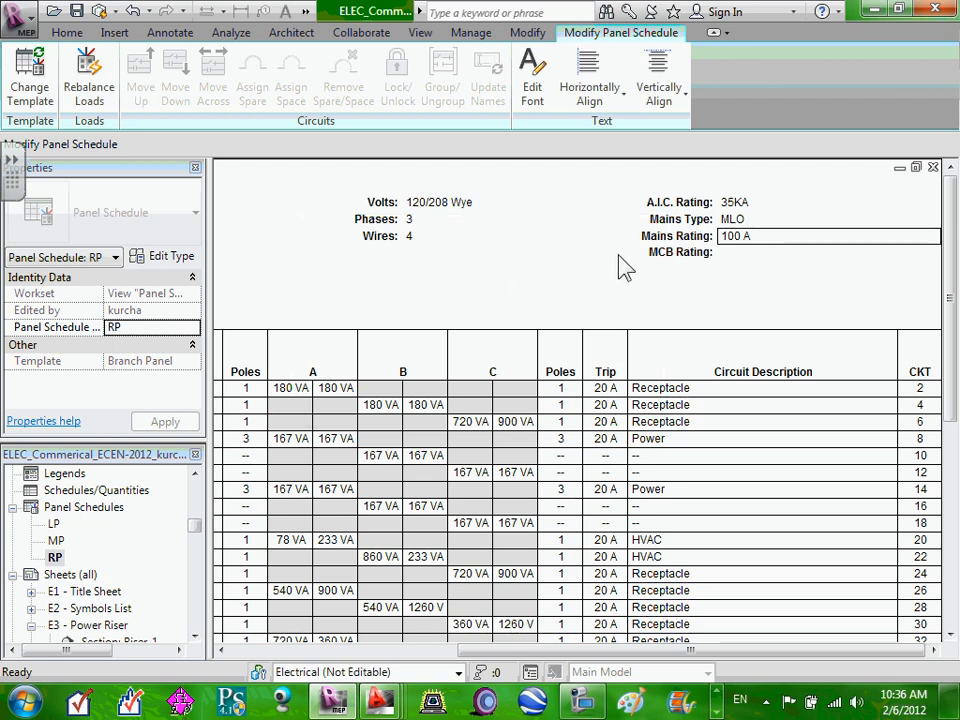
Step: Check the RP schedule's type properties, and try to enter -- as the MCB rating
left_click(174, 258)
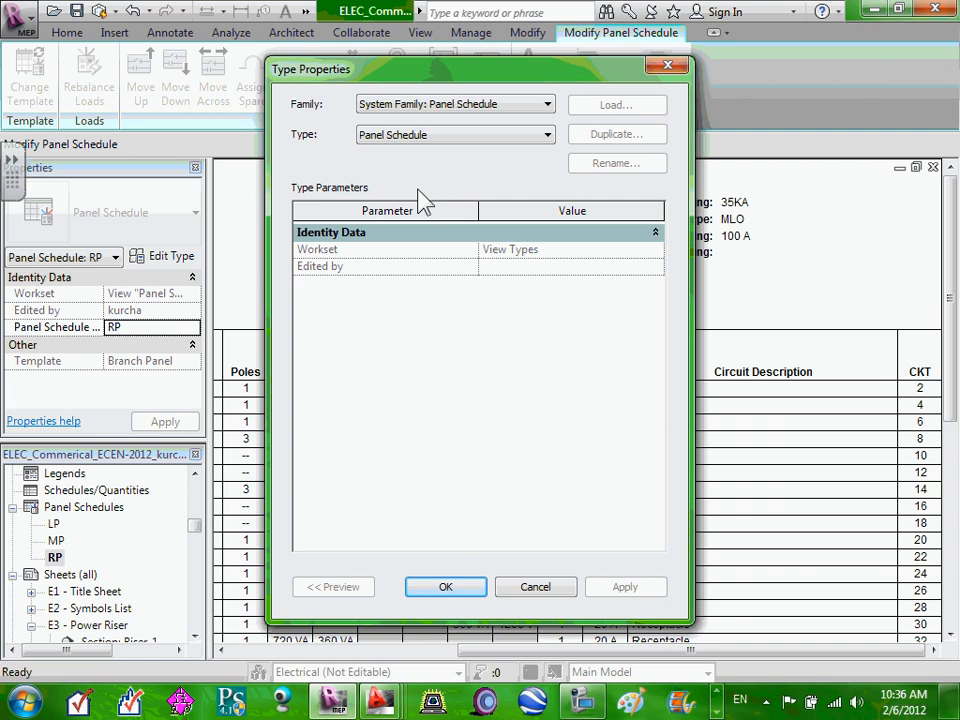
left_click(536, 590)
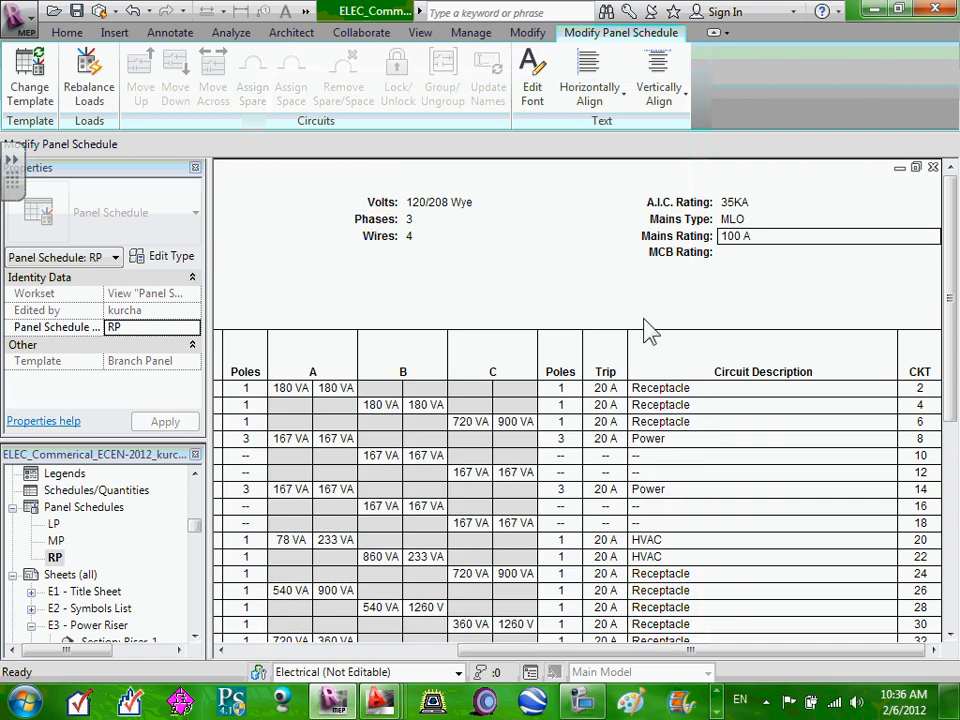
left_click(720, 256)
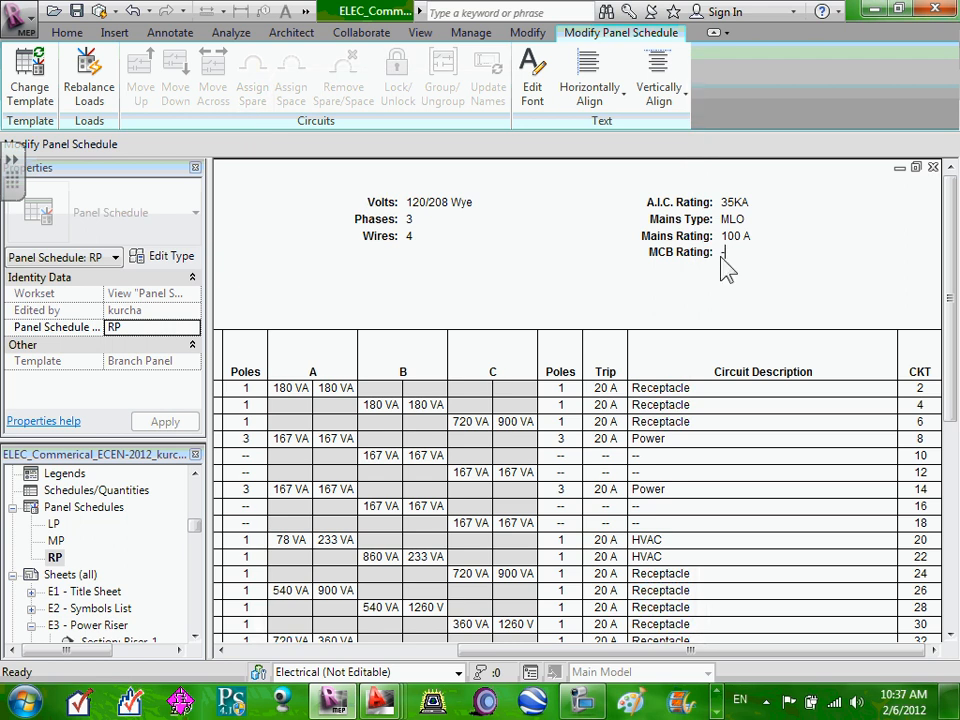
left_click(557, 289)
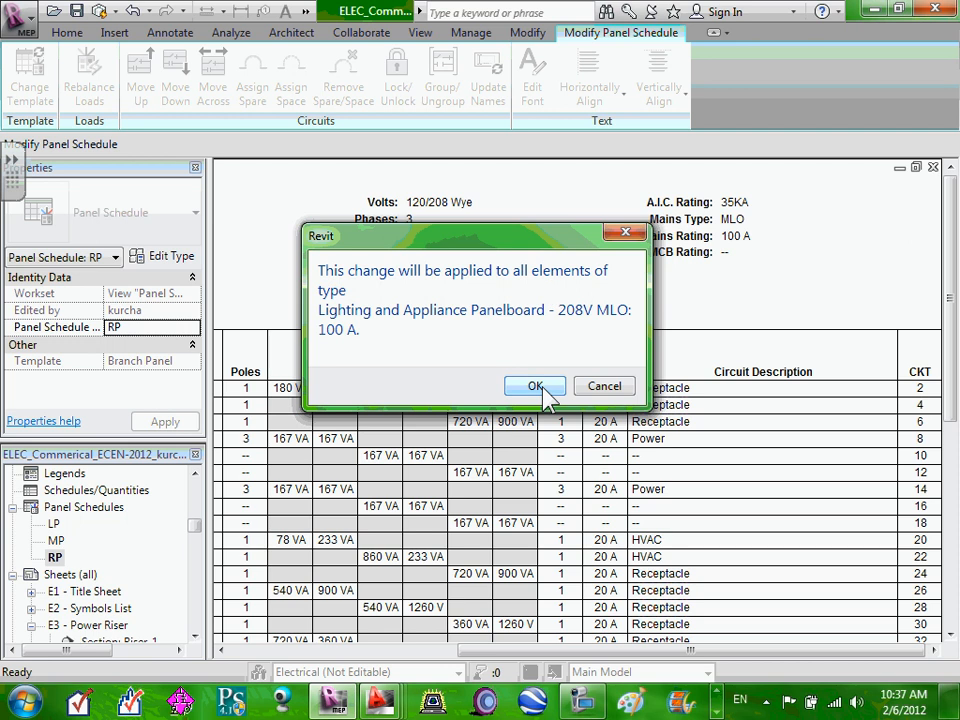
left_click(540, 388)
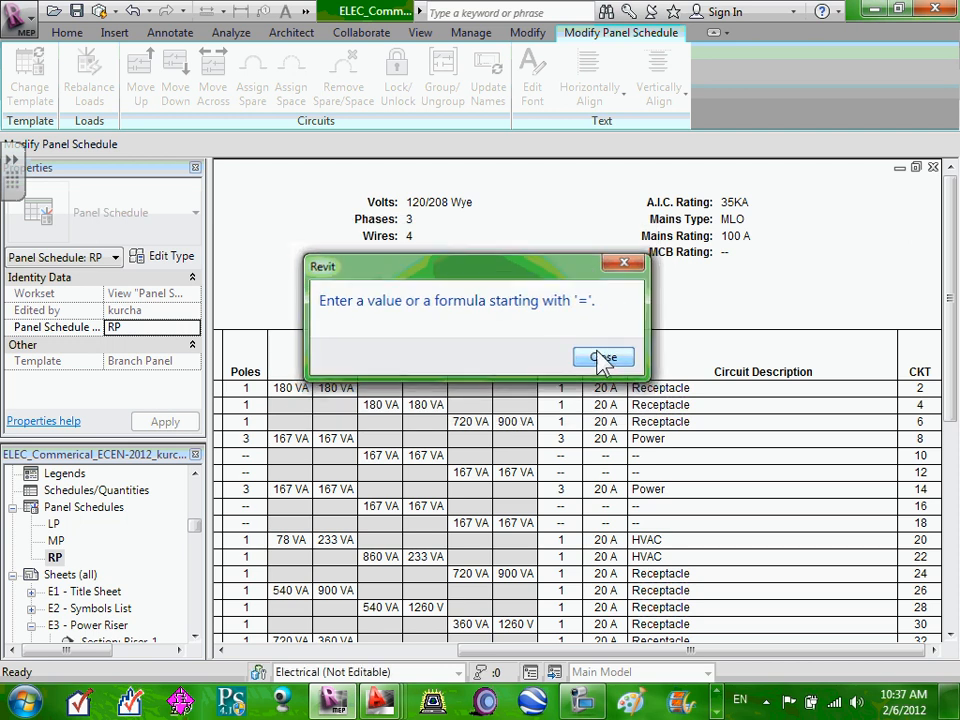
left_click(604, 358)
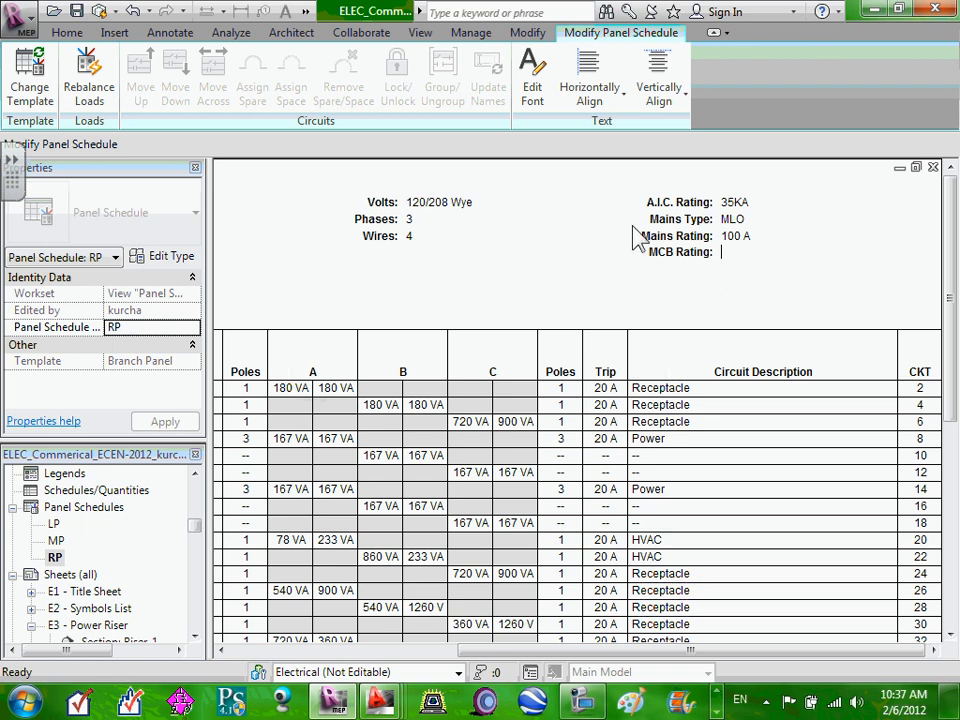
Step: Set the mains rating in the RP schedule header to 125 A
left_click(682, 218)
left_click(673, 236)
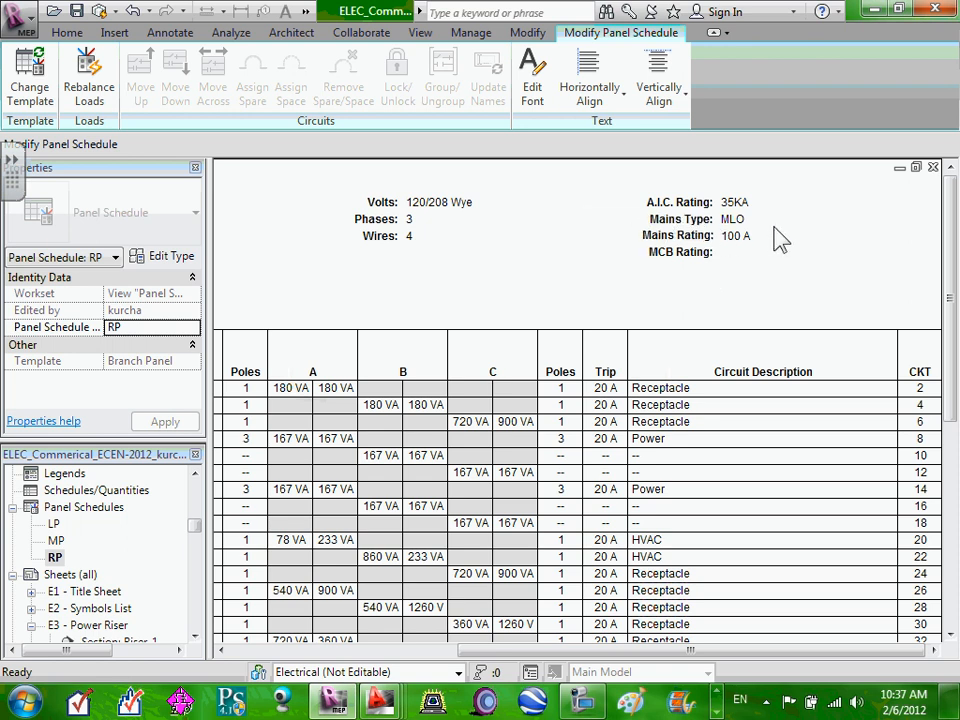
left_click_drag(742, 236, 721, 236)
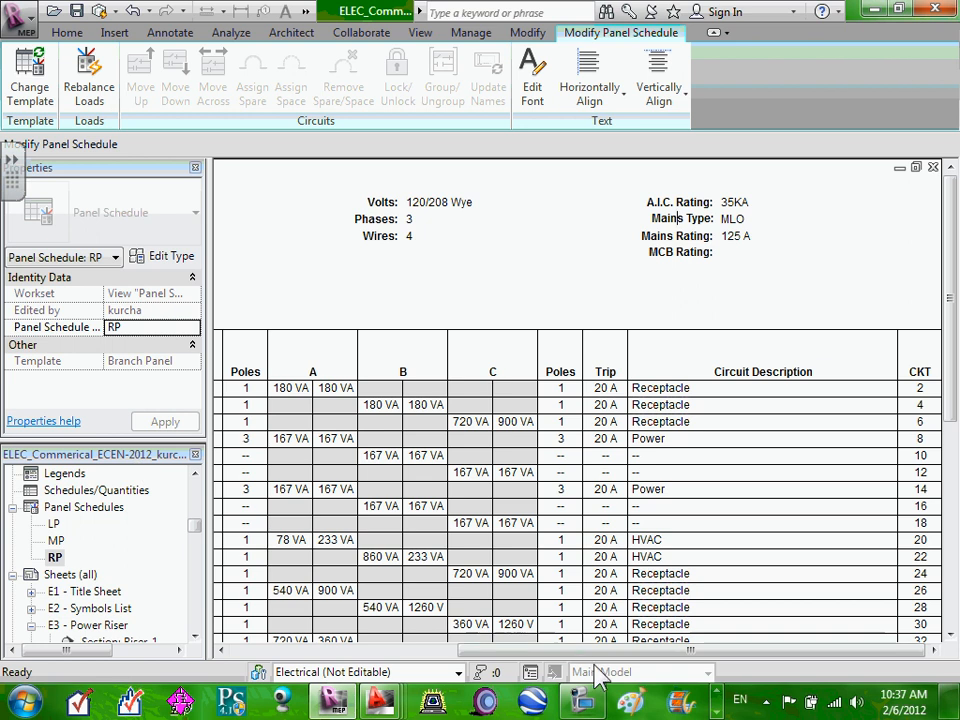
Step: Inspect the receptacle descriptions of circuits 1, 2 and 5 and the RP schedule's identity data without editing them
left_click(690, 388)
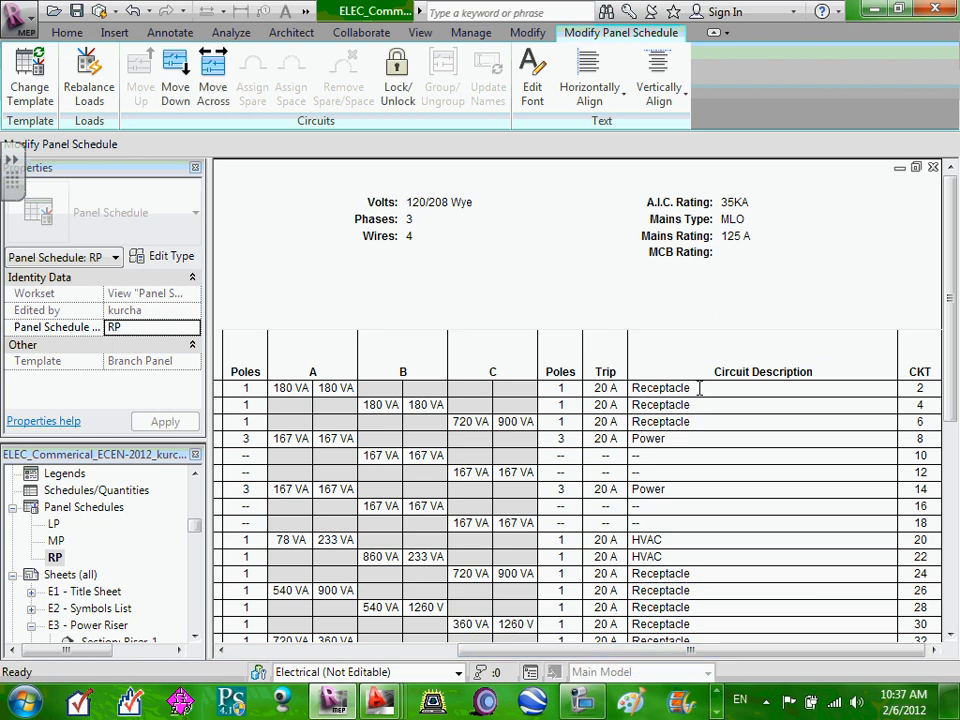
left_click_drag(700, 388, 624, 386)
left_click(732, 386)
left_click_drag(848, 660, 552, 663)
left_click(349, 422)
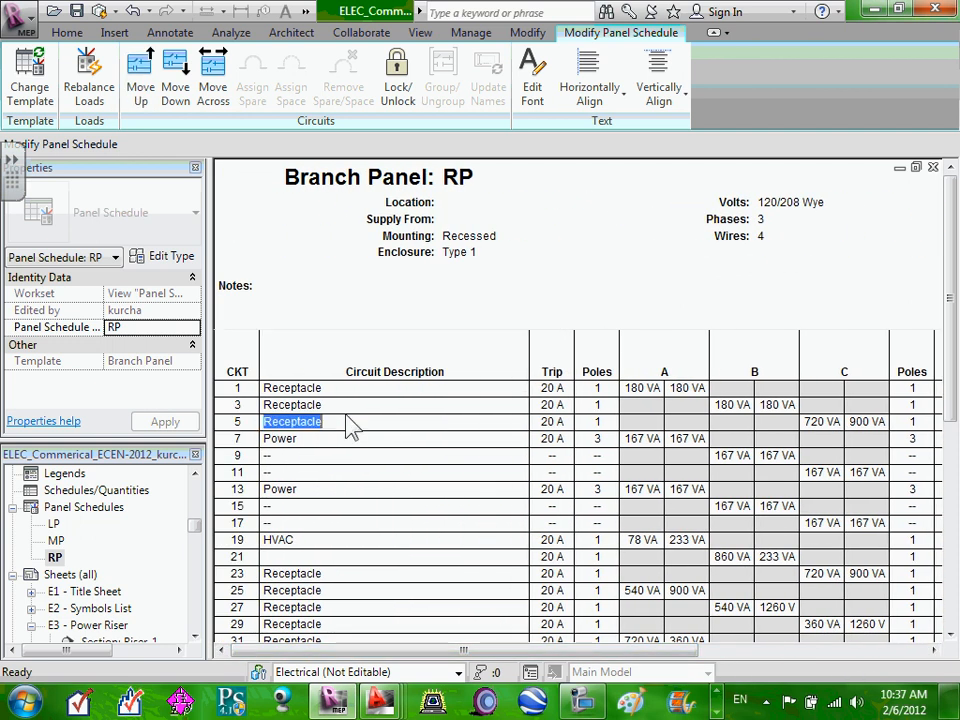
left_click(349, 389)
left_click(349, 390)
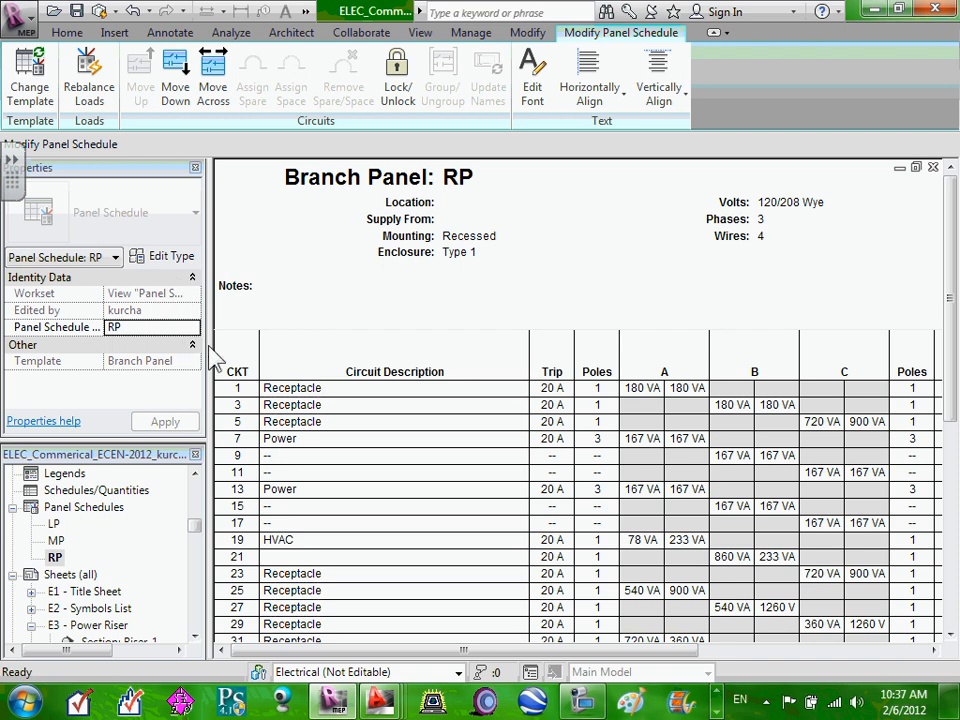
left_click(354, 419)
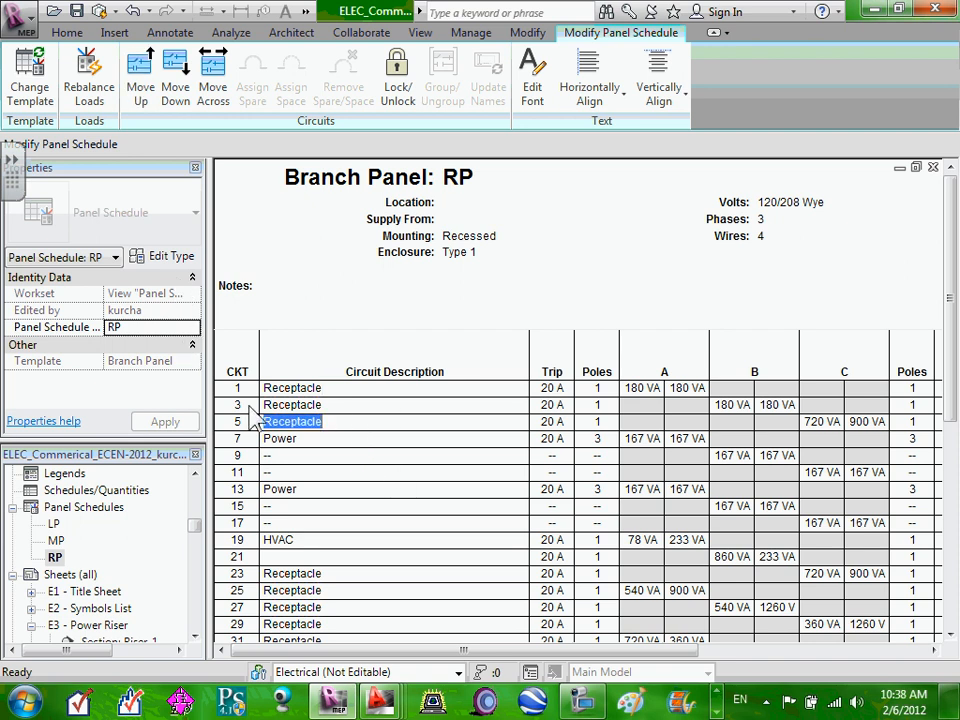
left_click(194, 280)
left_click(194, 280)
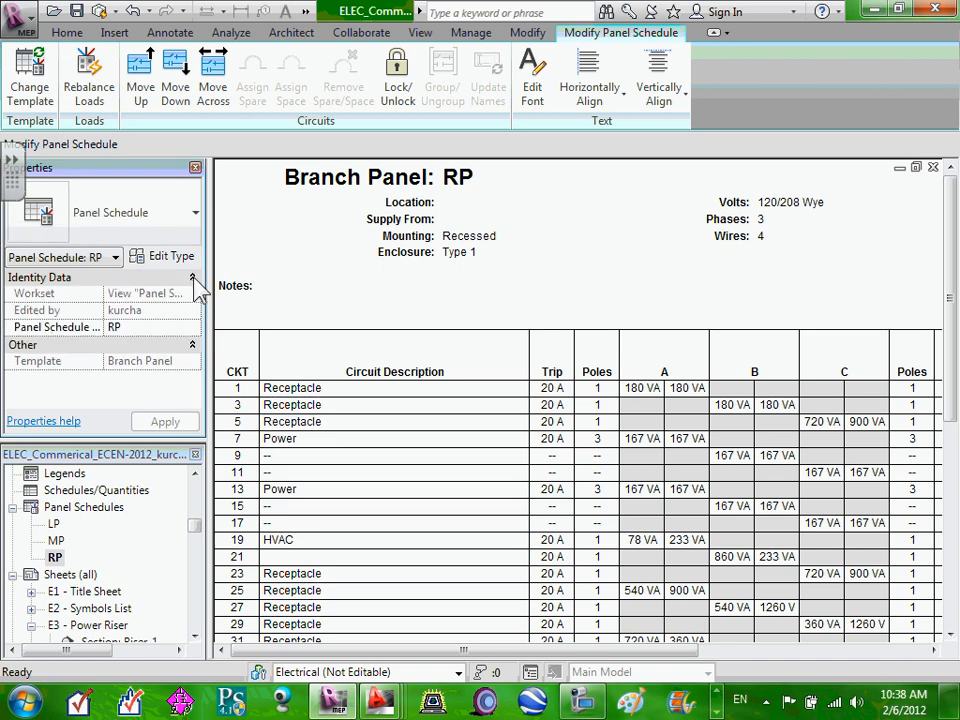
Step: Examine RP's full circuit list, phase load totals and load classification summary
left_click(431, 524)
scroll(422, 462, "down", 5)
scroll(300, 390, "up", 3)
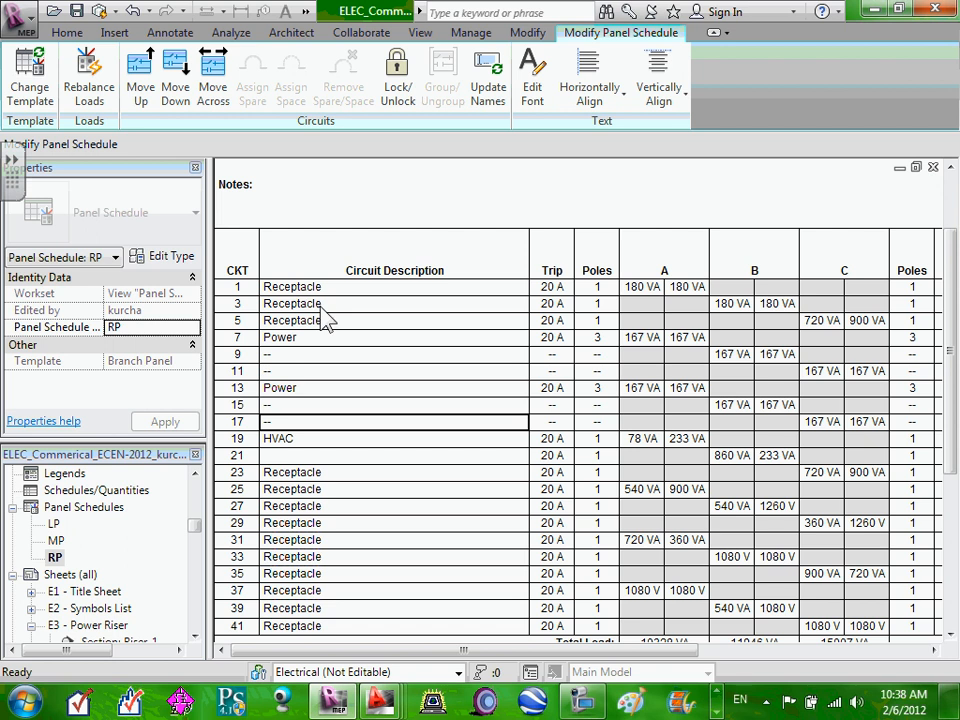
scroll(328, 317, "down", 3)
scroll(321, 326, "up", 4)
scroll(321, 339, "down", 5)
scroll(321, 343, "down", 3)
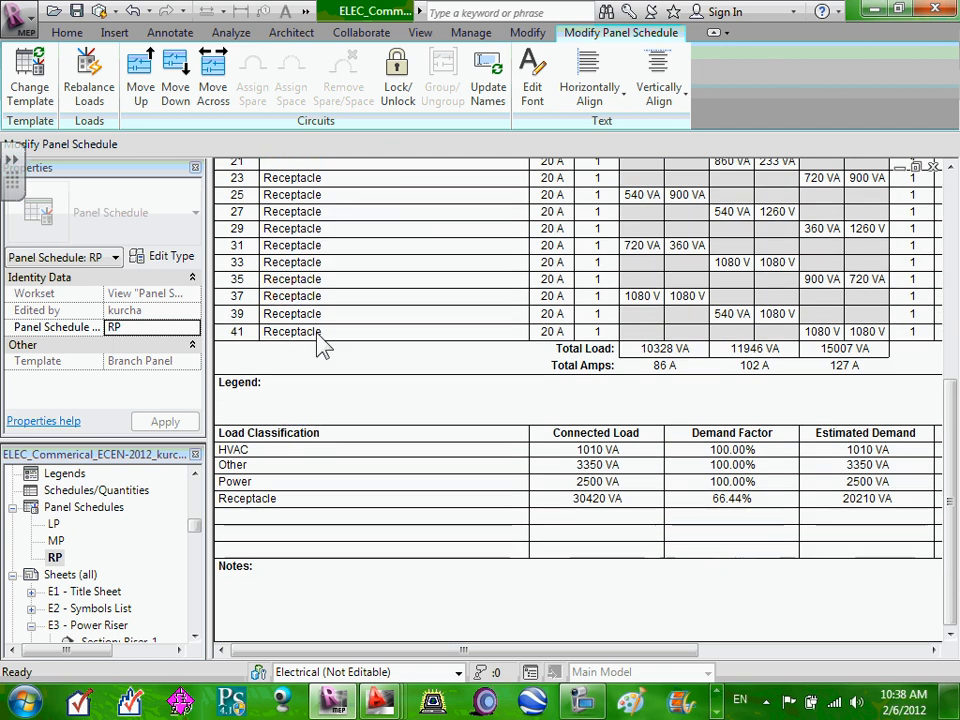
scroll(369, 491, "up", 5)
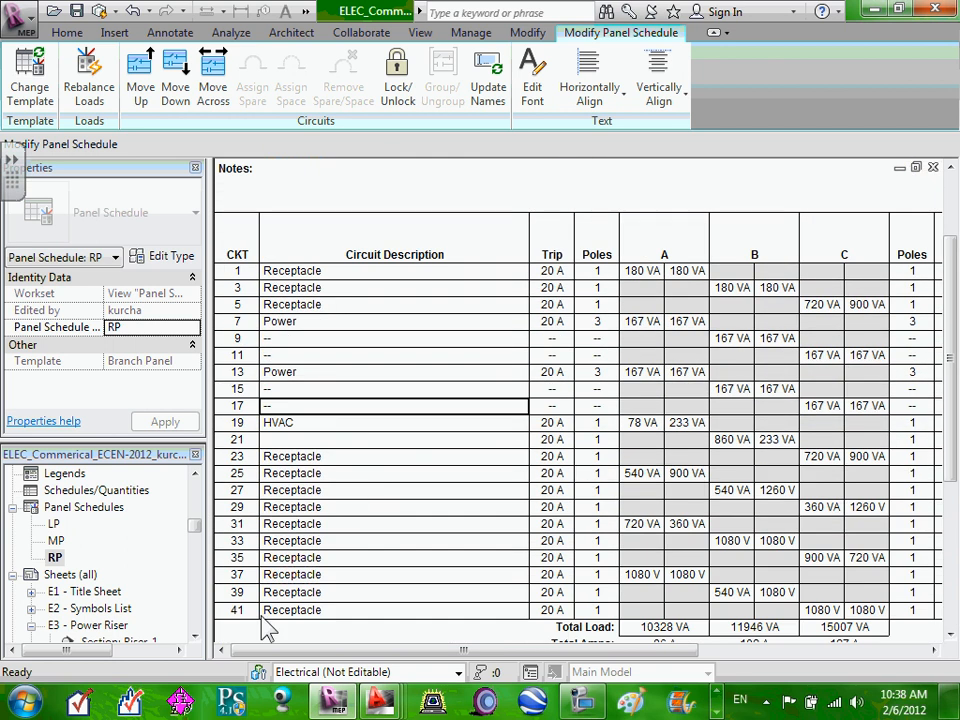
Step: Open the MP panel schedule and review its equipment, spare and space circuits, even-numbered side and header ratings
double_click(56, 543)
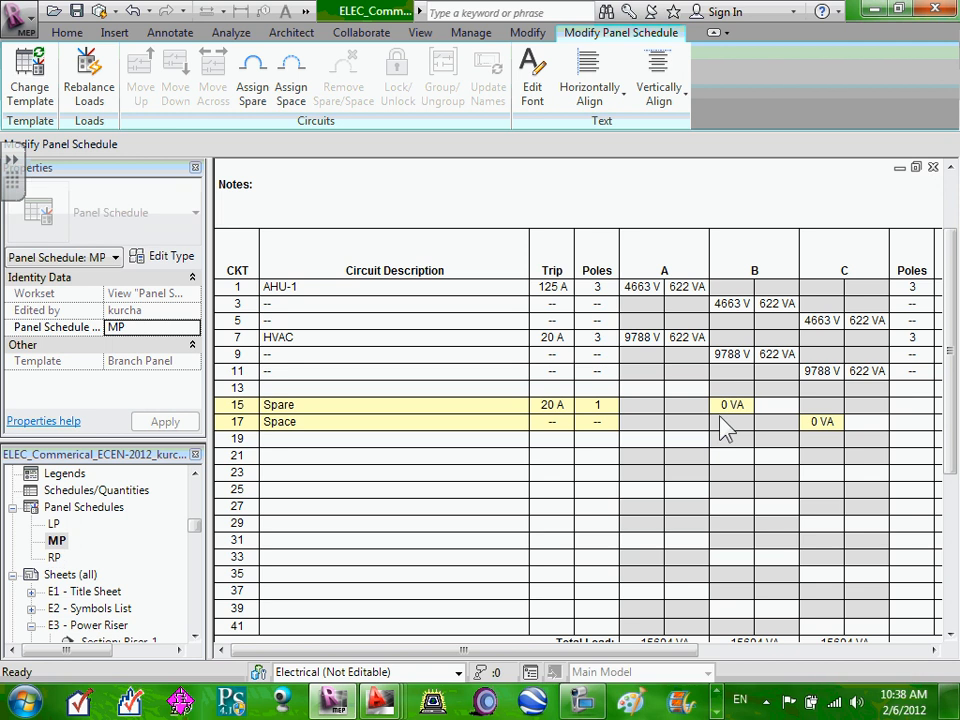
scroll(540, 424, "down", 1)
scroll(540, 424, "up", 2)
left_click(307, 431)
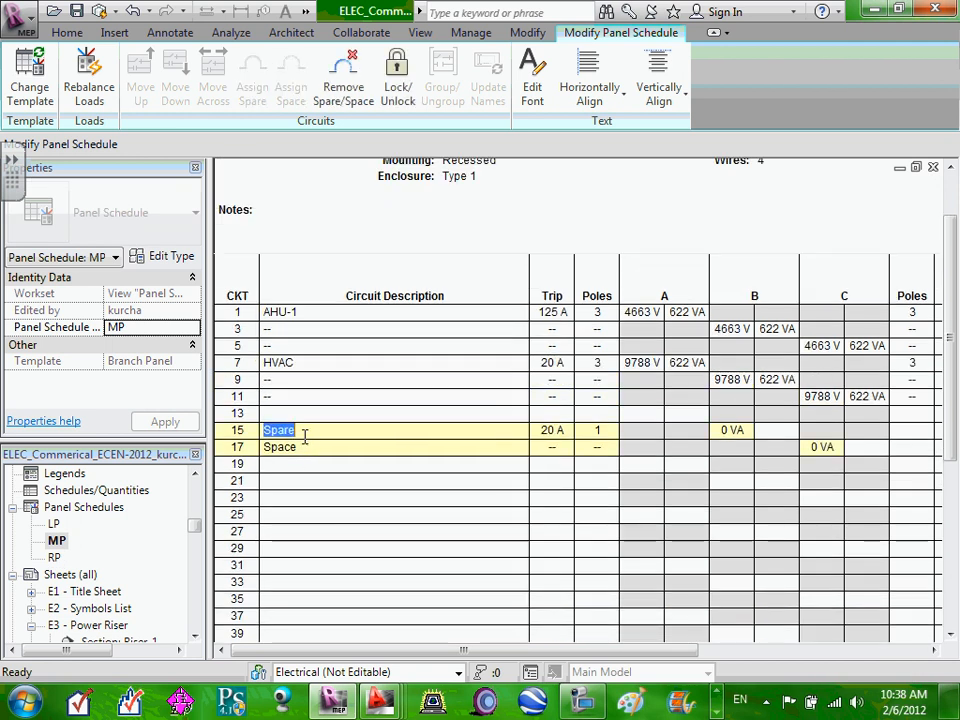
left_click(315, 446)
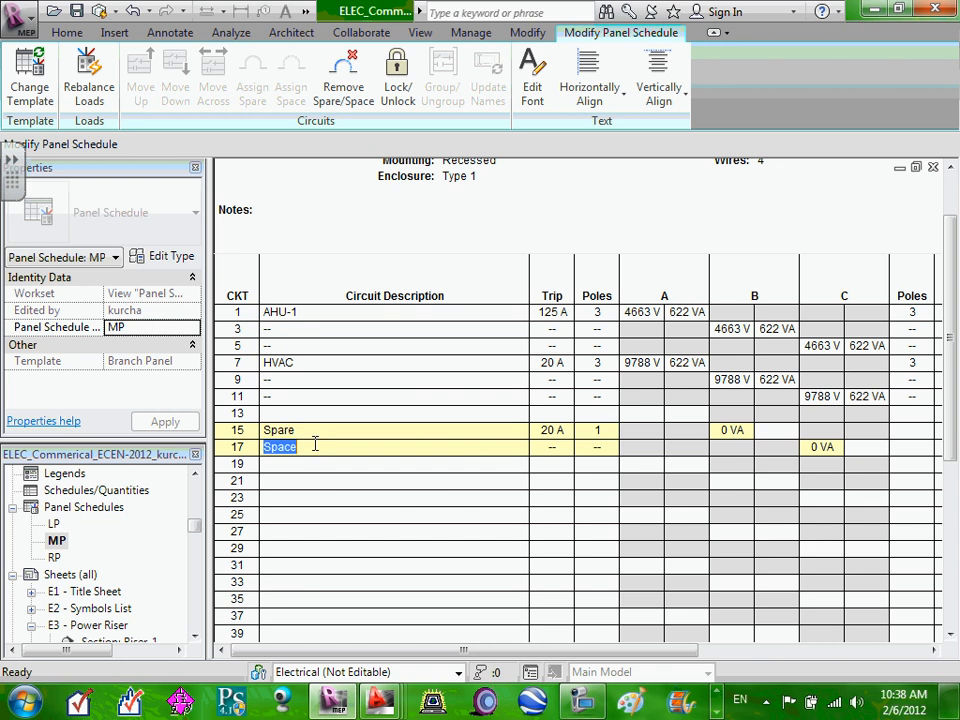
left_click(320, 362)
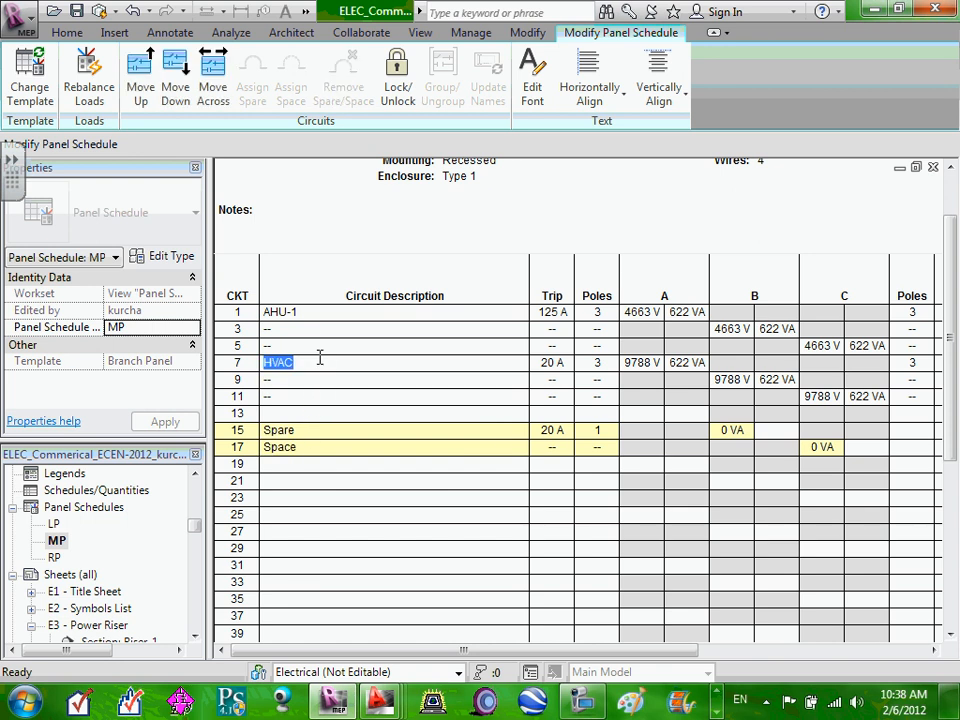
left_click(311, 313)
left_click(355, 531)
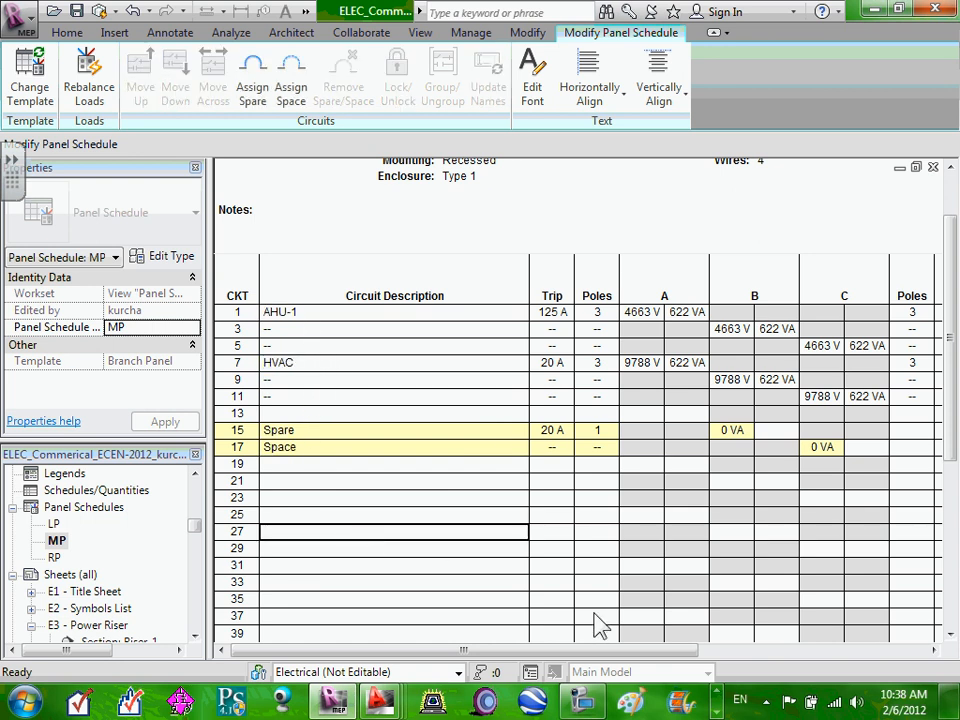
left_click_drag(617, 655, 921, 652)
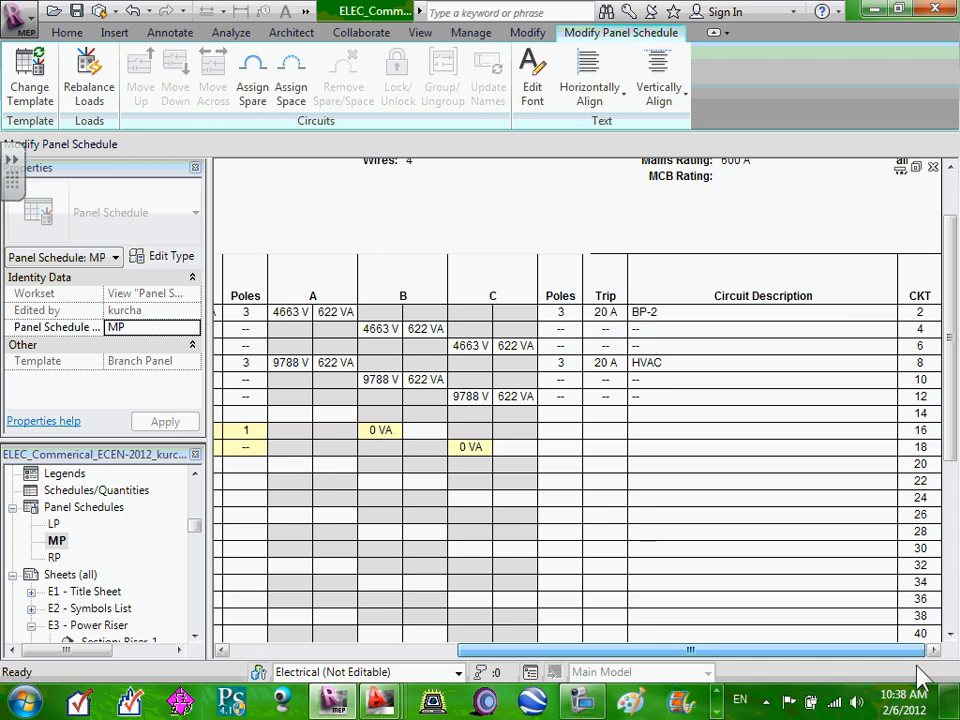
scroll(780, 339, "up", 2)
scroll(776, 347, "down", 3)
scroll(771, 364, "up", 3)
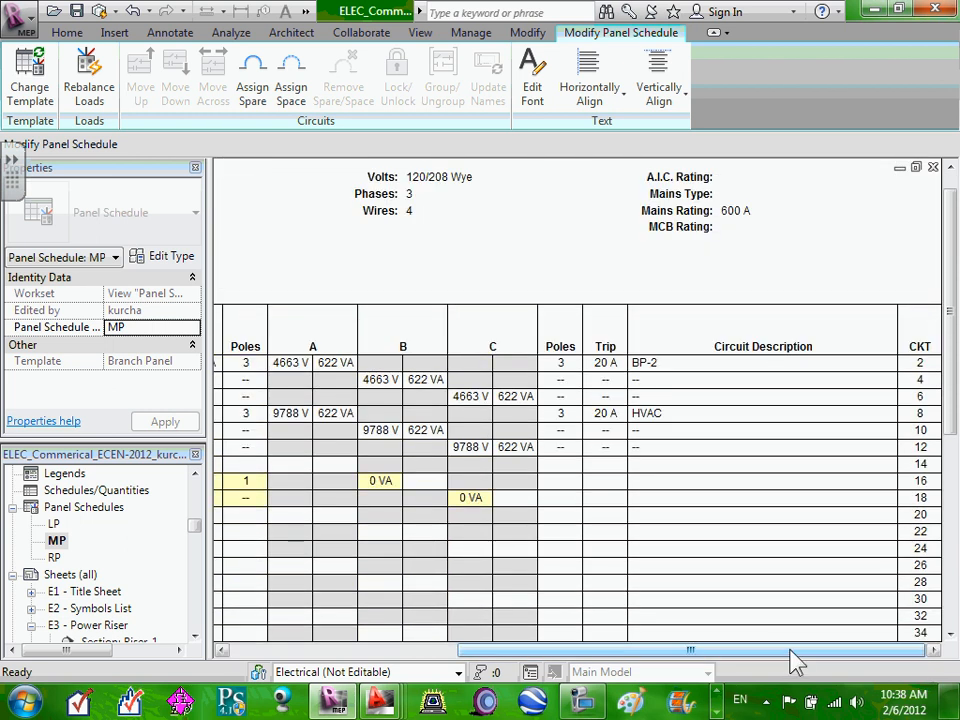
Step: Append 35KA to the A.I.C. Rating label in the MP schedule header and dismiss the lost-text warning
scroll(765, 380, "up", 1)
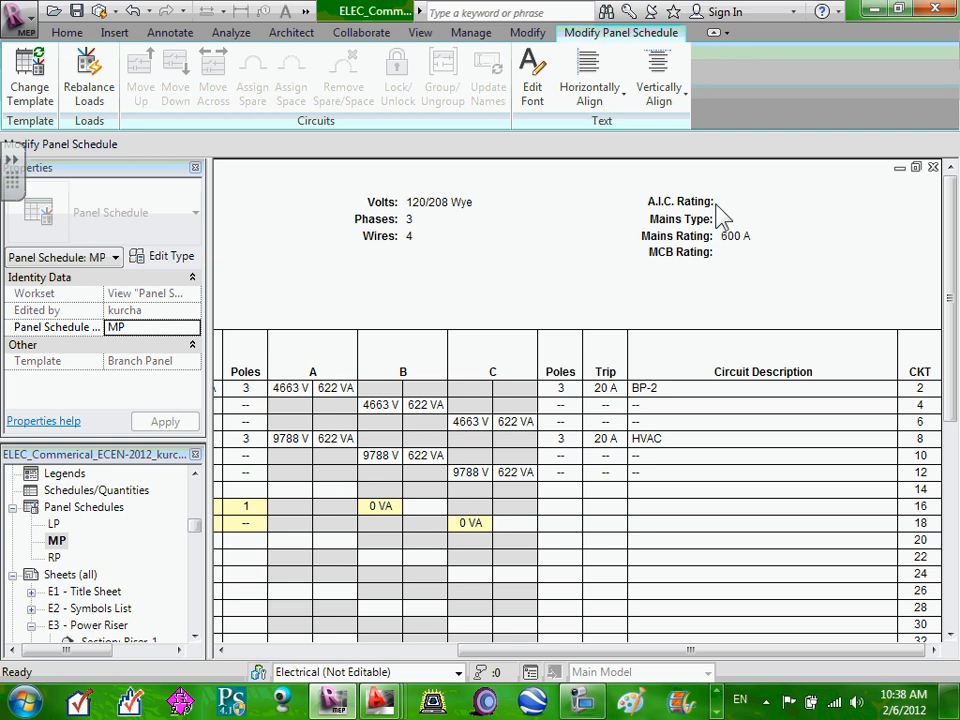
type("35KA")
left_click(658, 212)
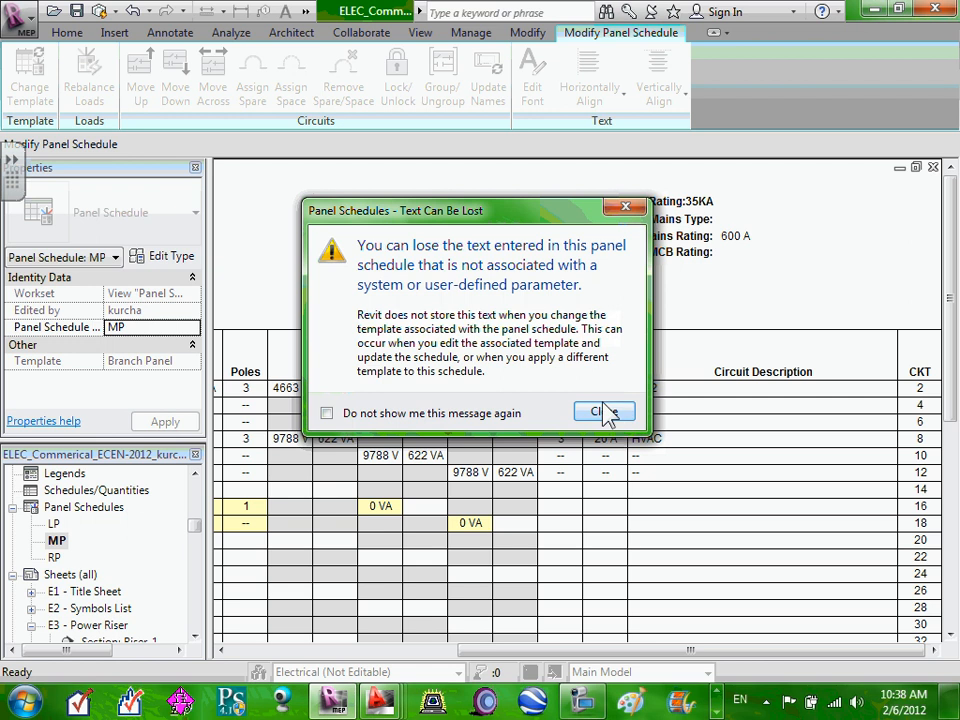
left_click(604, 412)
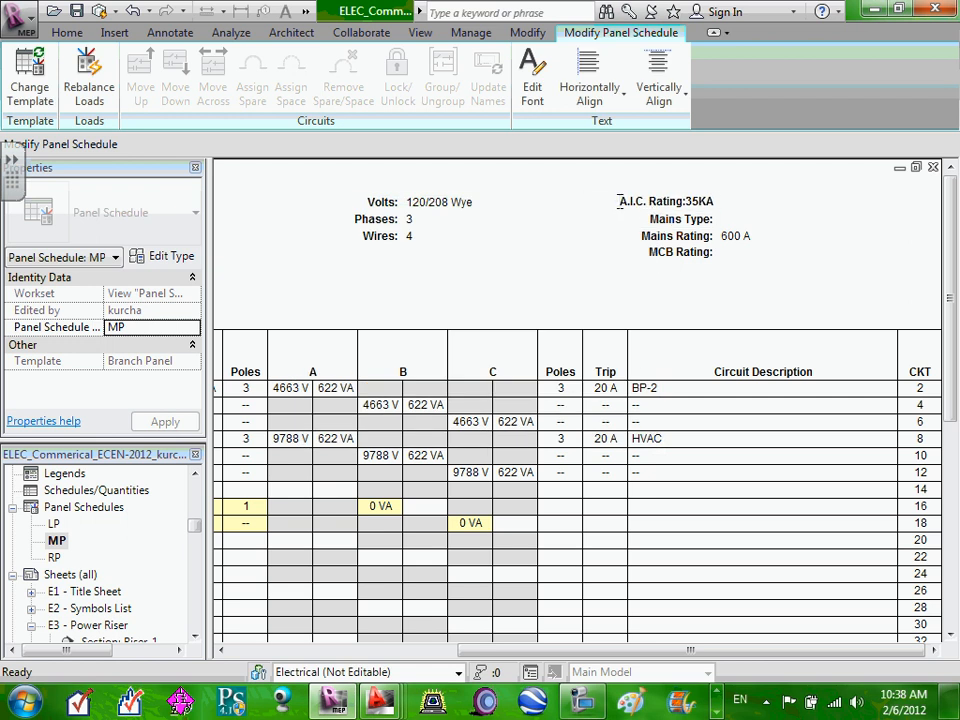
Step: Try shifting the A.I.C. Rating label with leading spaces in the MP schedule header, and remove the extra spaces again
left_click(620, 202)
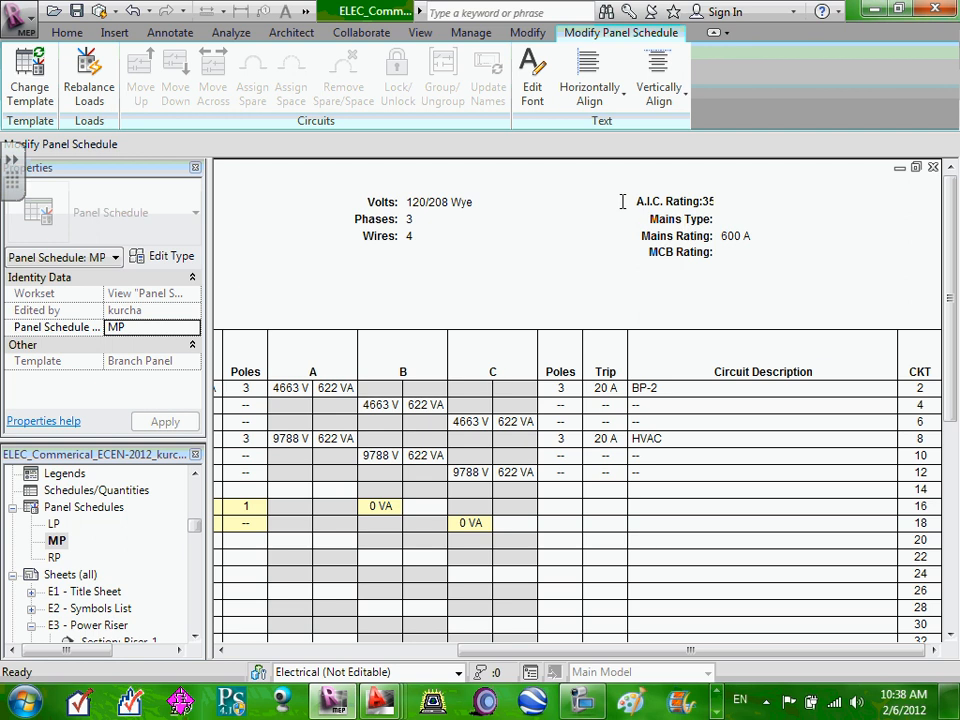
key("BackSpace")
key("BackSpace")
key("BackSpace")
key("BackSpace")
key("BackSpace")
key("BackSpace")
key("BackSpace")
key("BackSpace")
key("BackSpace")
key("BackSpace")
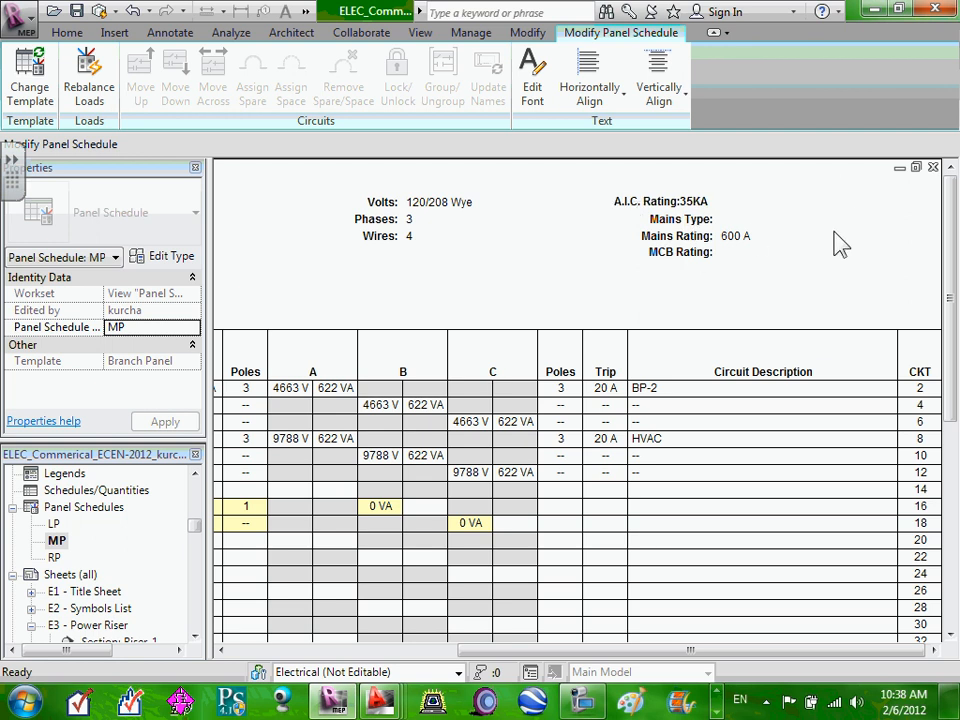
left_click(710, 266)
left_click(605, 411)
left_click(670, 440)
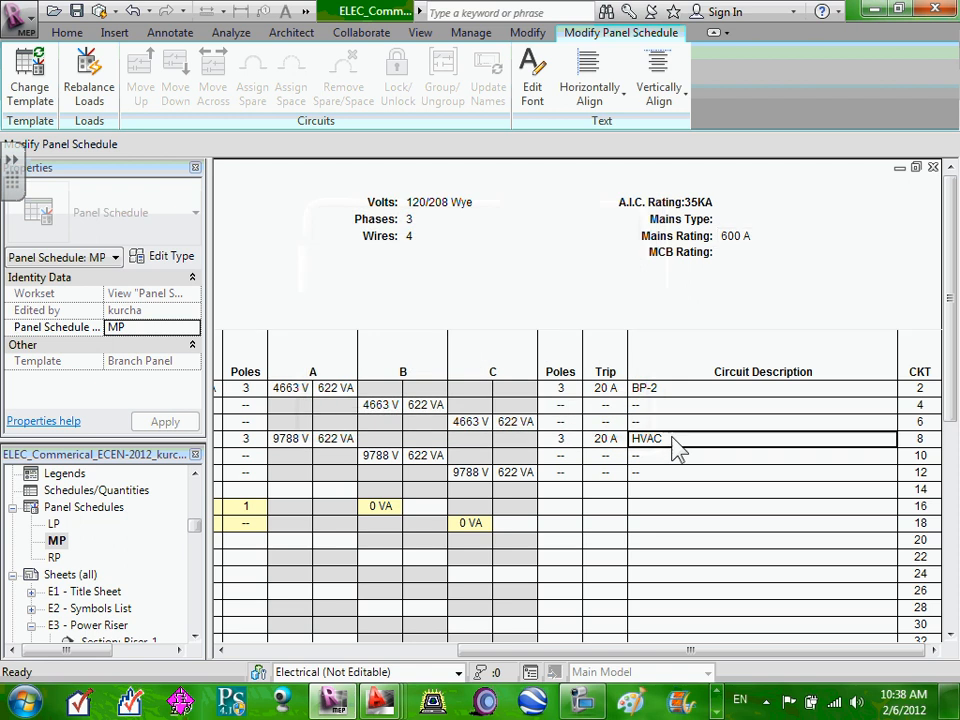
Step: Append 500 to the MCB Rating label in the MP schedule header and dismiss the lost-text warnings
left_click(720, 220)
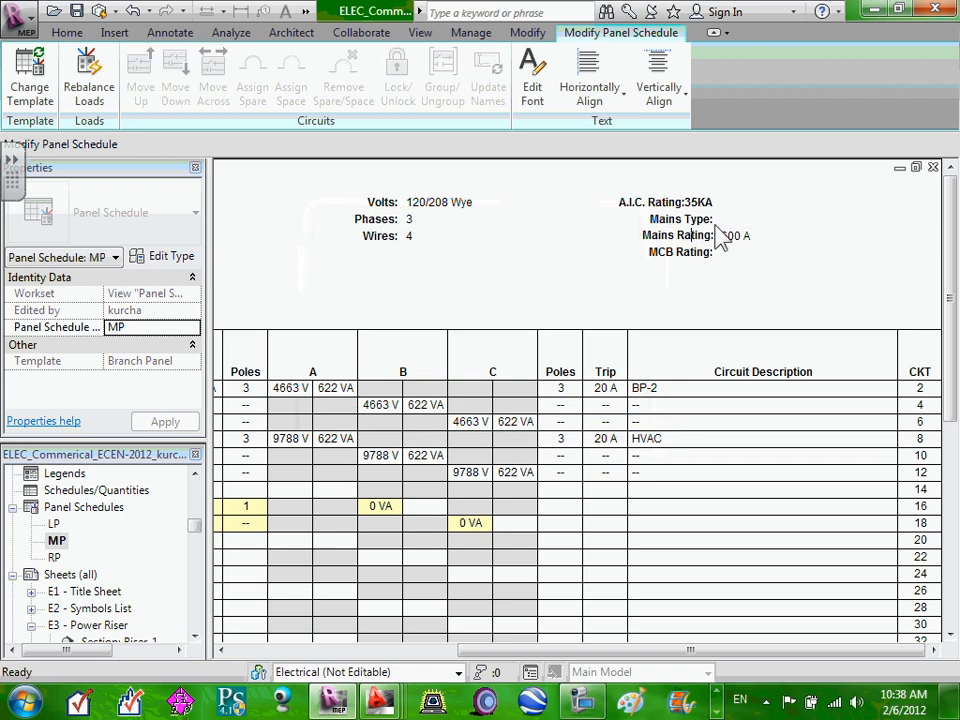
left_click(716, 247)
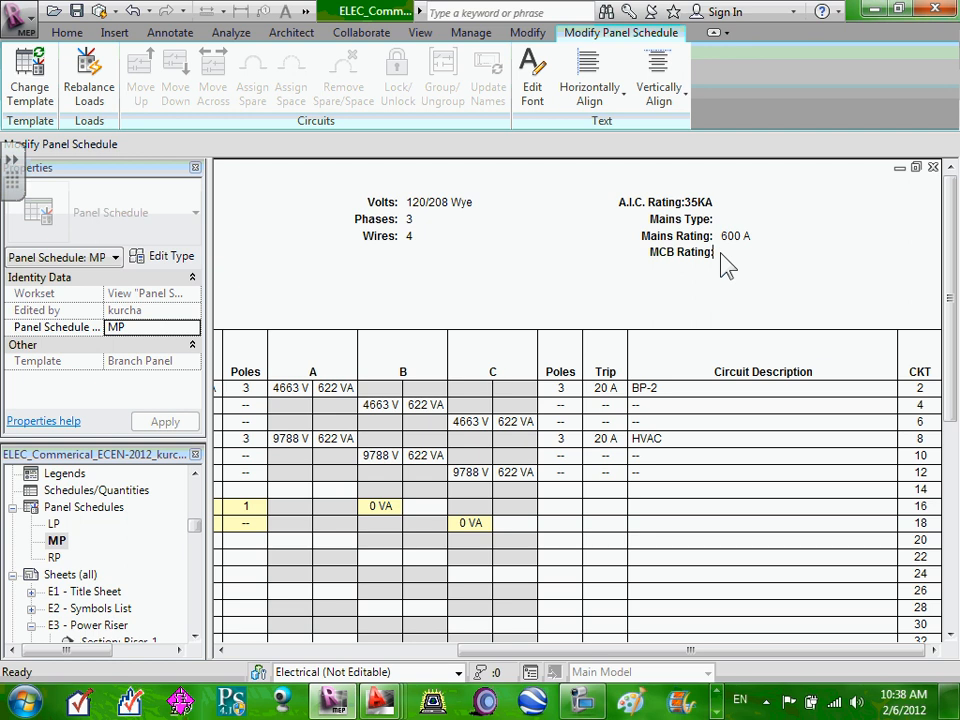
type("500")
left_click(696, 294)
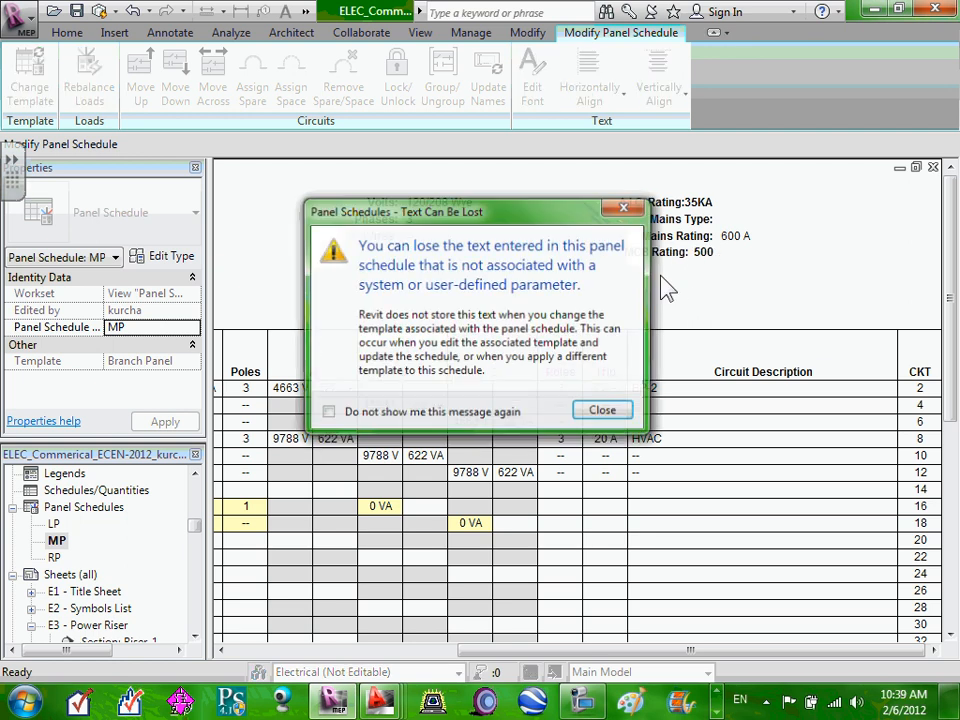
left_click(604, 413)
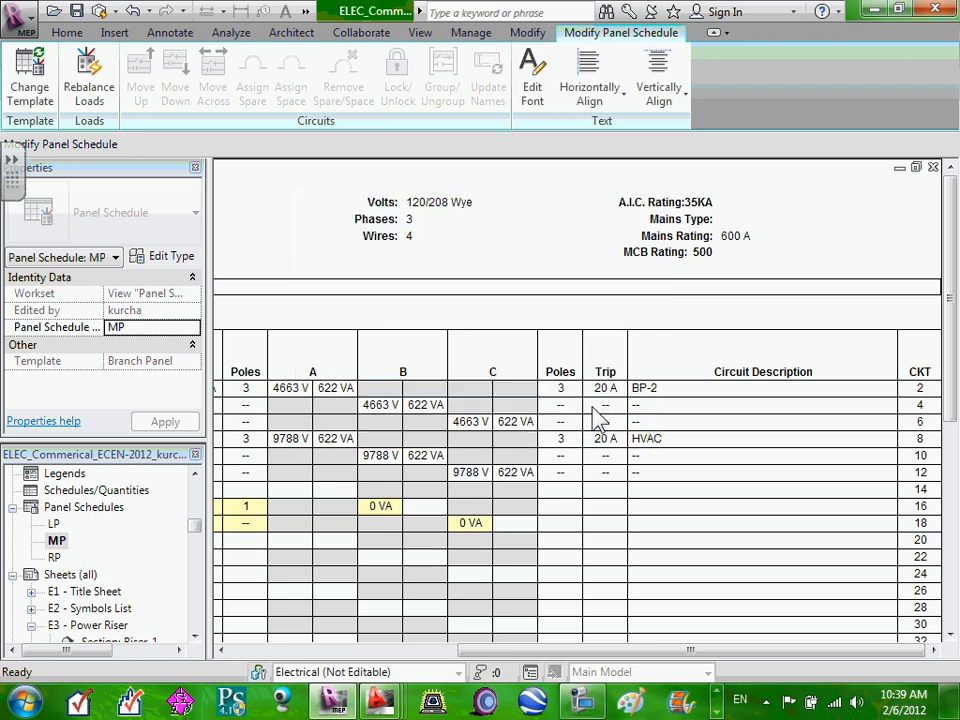
left_click(630, 254)
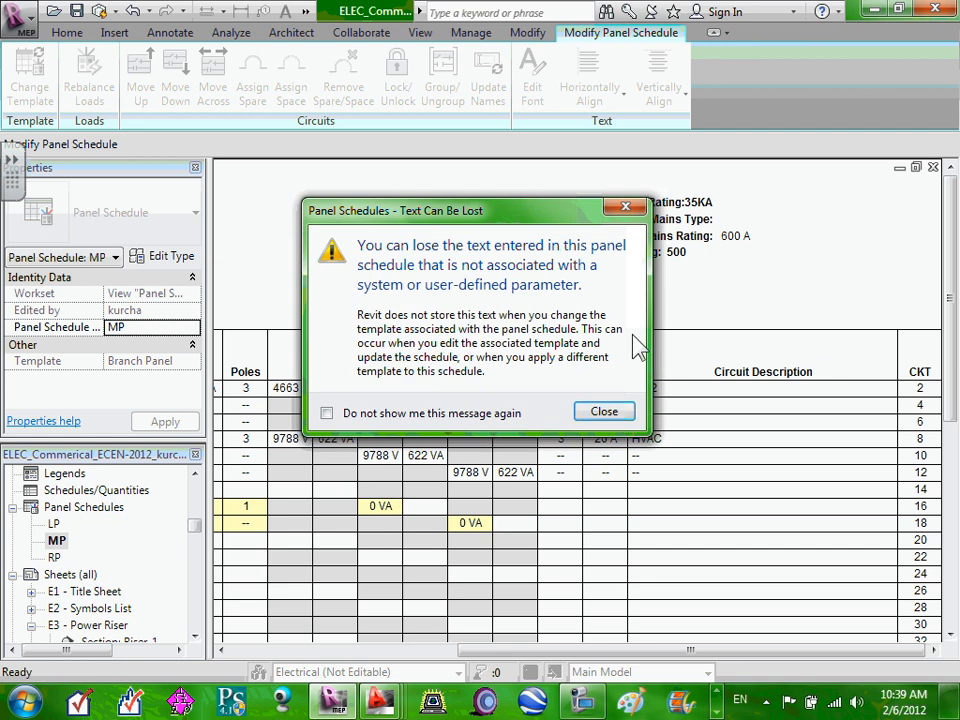
left_click(604, 412)
left_click(647, 438)
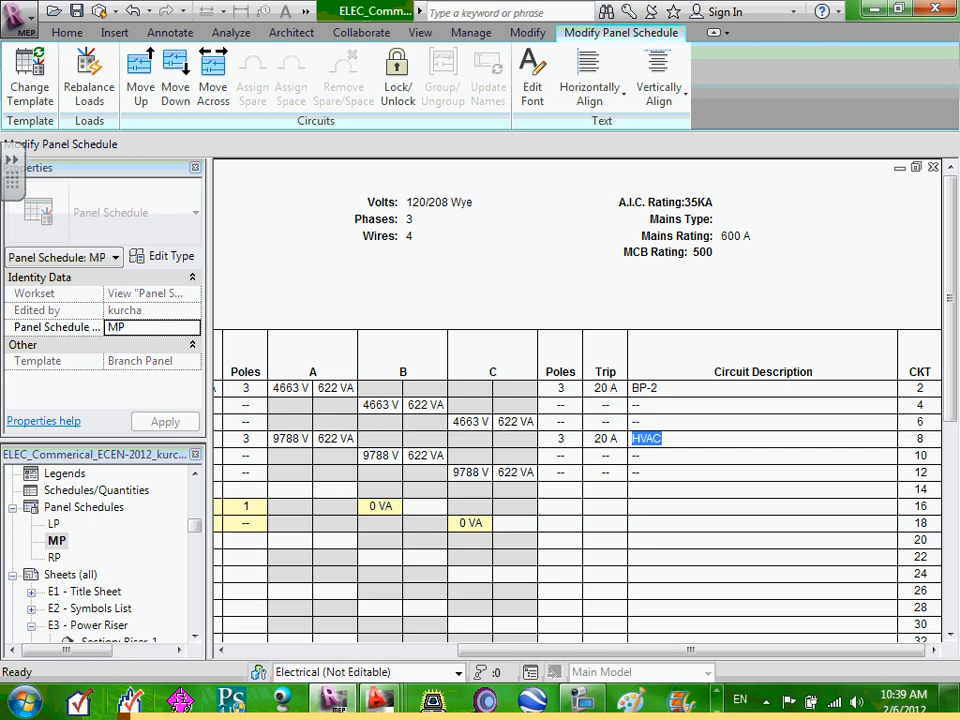
Step: Minimize the MP, RP and LP panel schedule views and maximize the Floor Plan Systems view
left_click(899, 168)
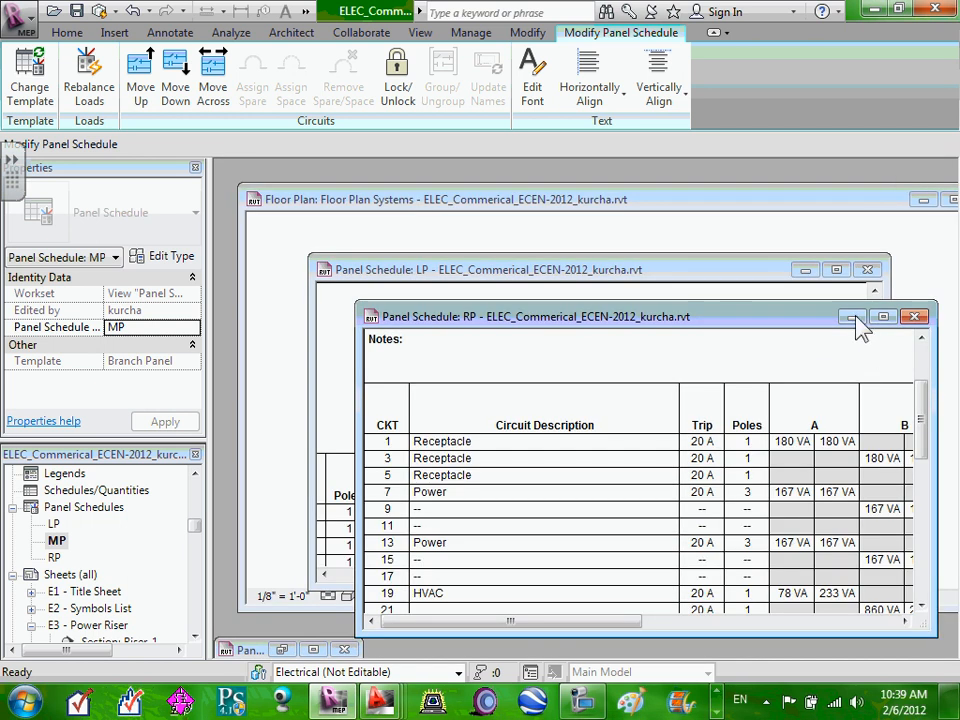
left_click(852, 318)
left_click(805, 270)
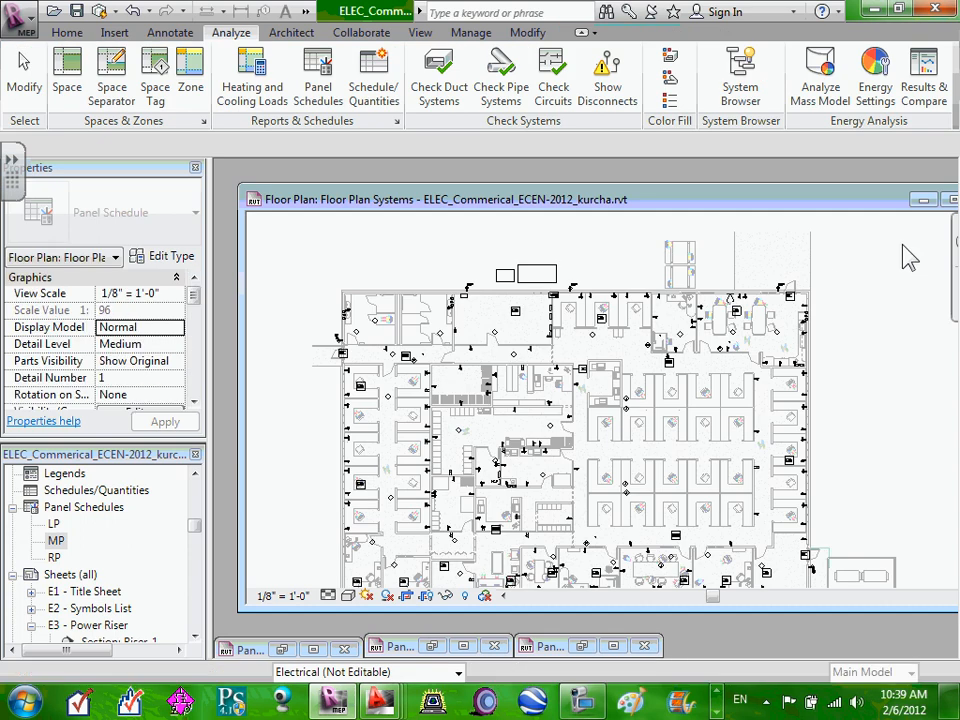
left_click_drag(872, 205, 645, 216)
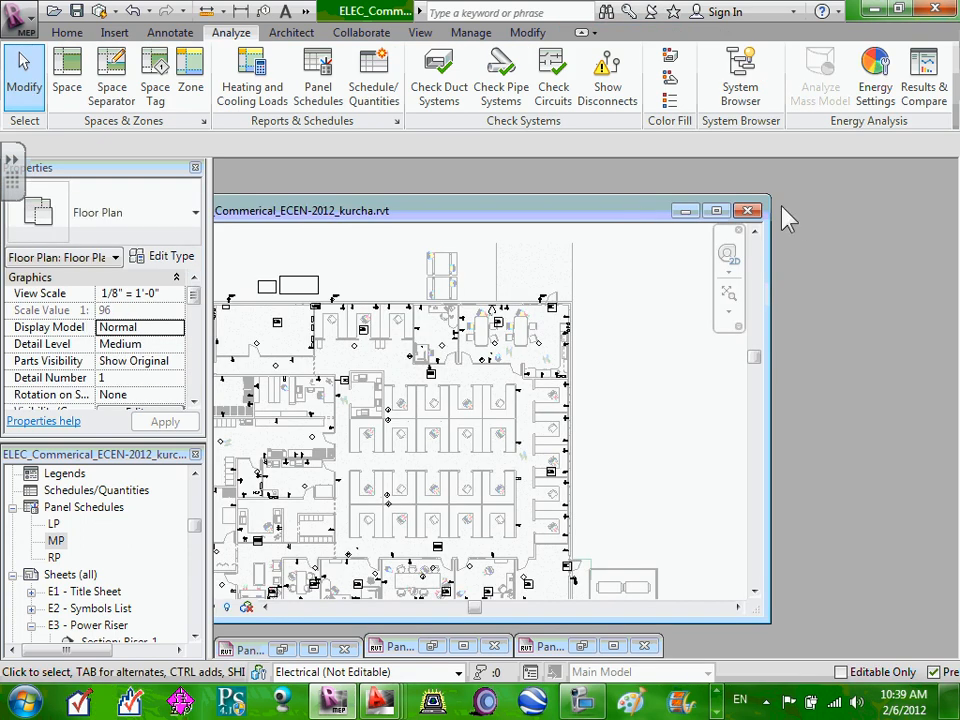
left_click(716, 210)
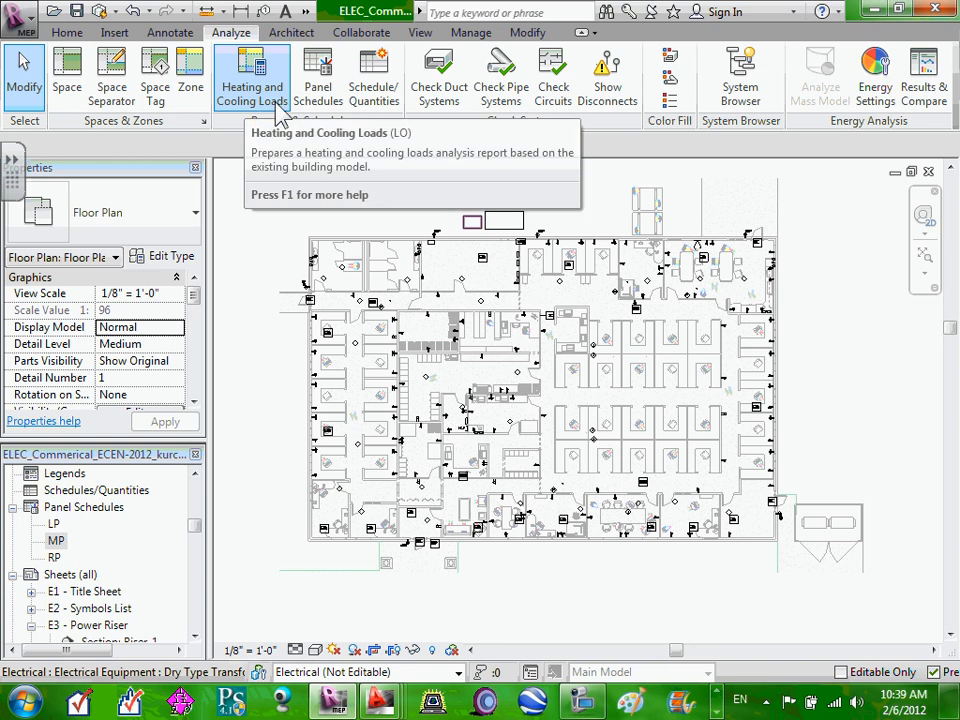
Step: Select the 600 A panelboard just below the ATS and inspect its type properties, including electrical circuiting, without changing them
scroll(518, 270, "up", 5)
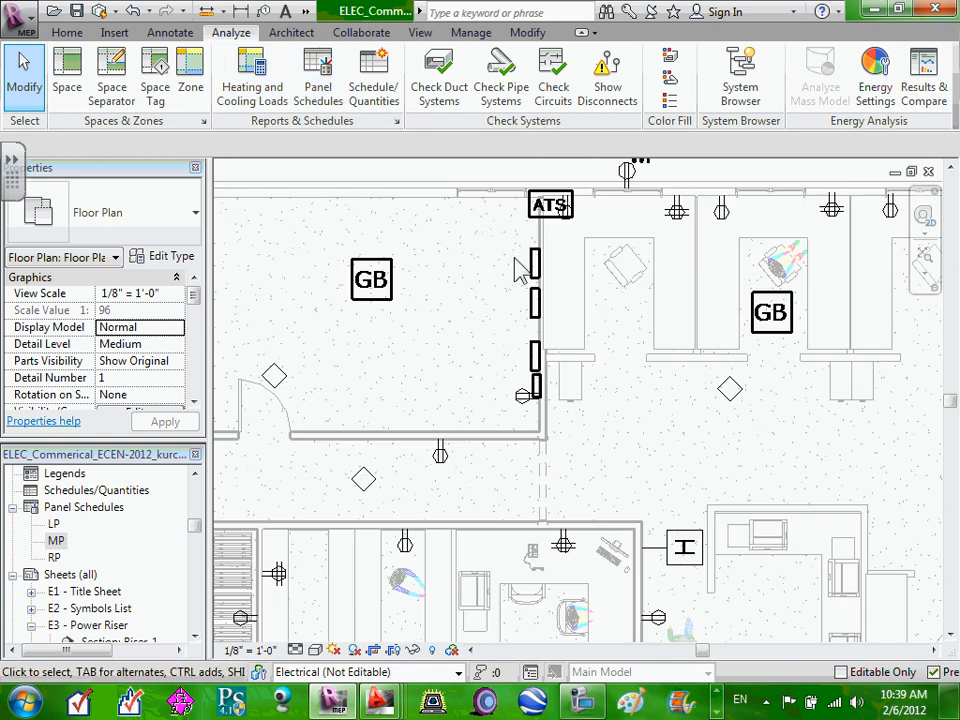
left_click(535, 276)
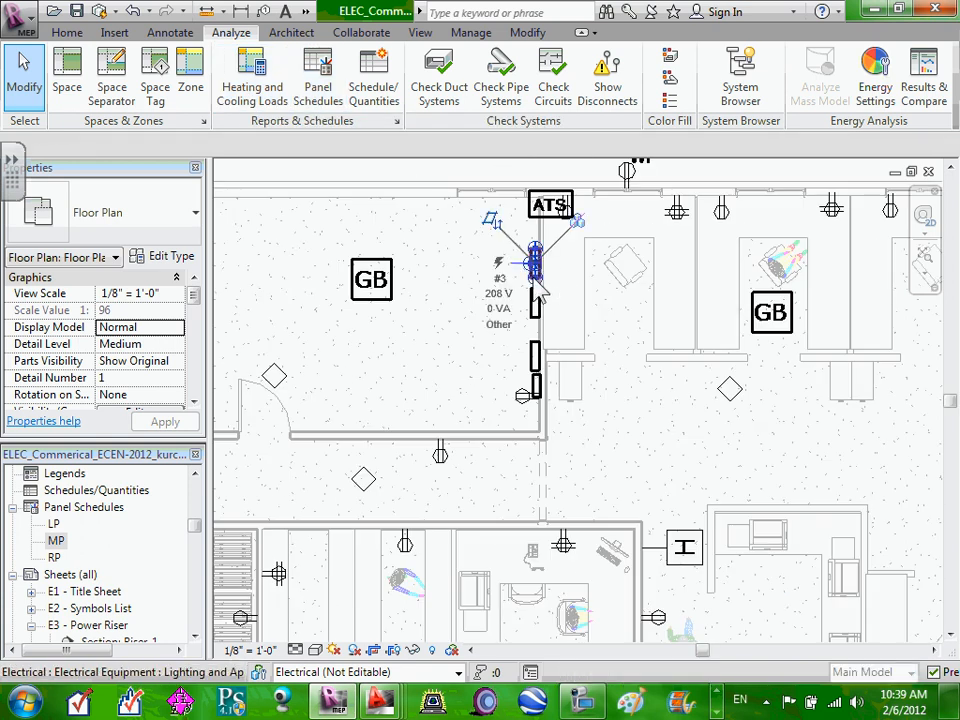
left_click(536, 280)
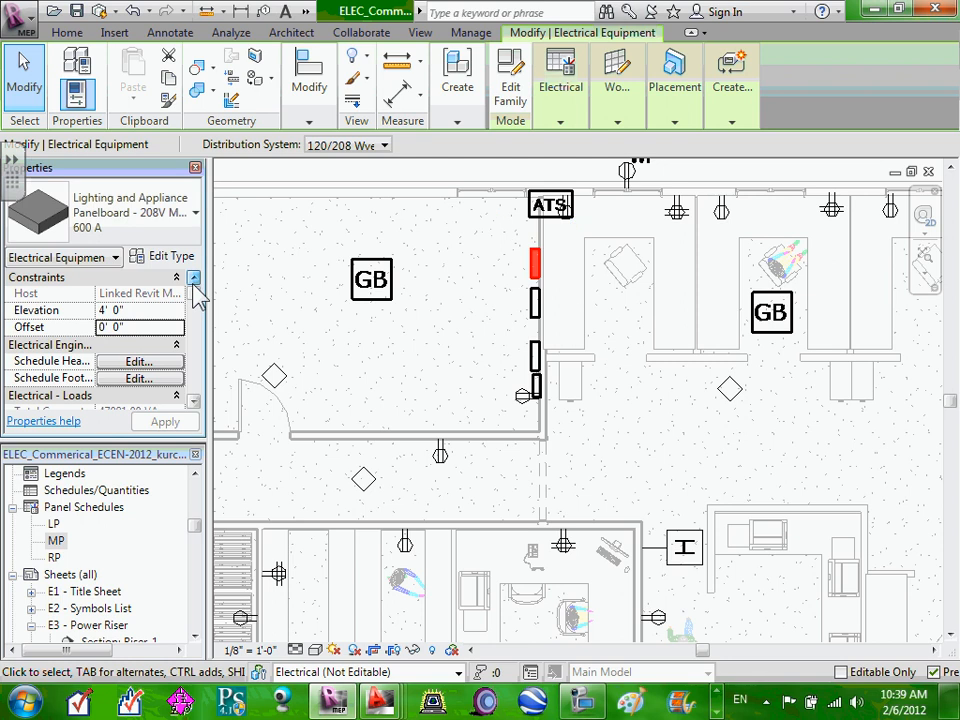
left_click(186, 261)
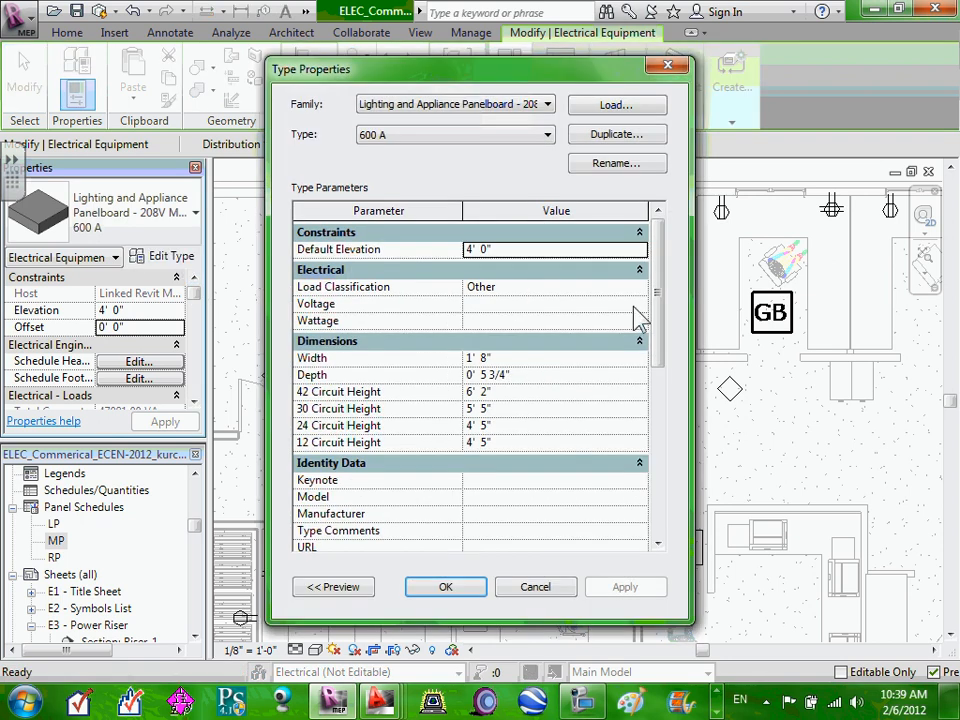
left_click_drag(660, 298, 658, 458)
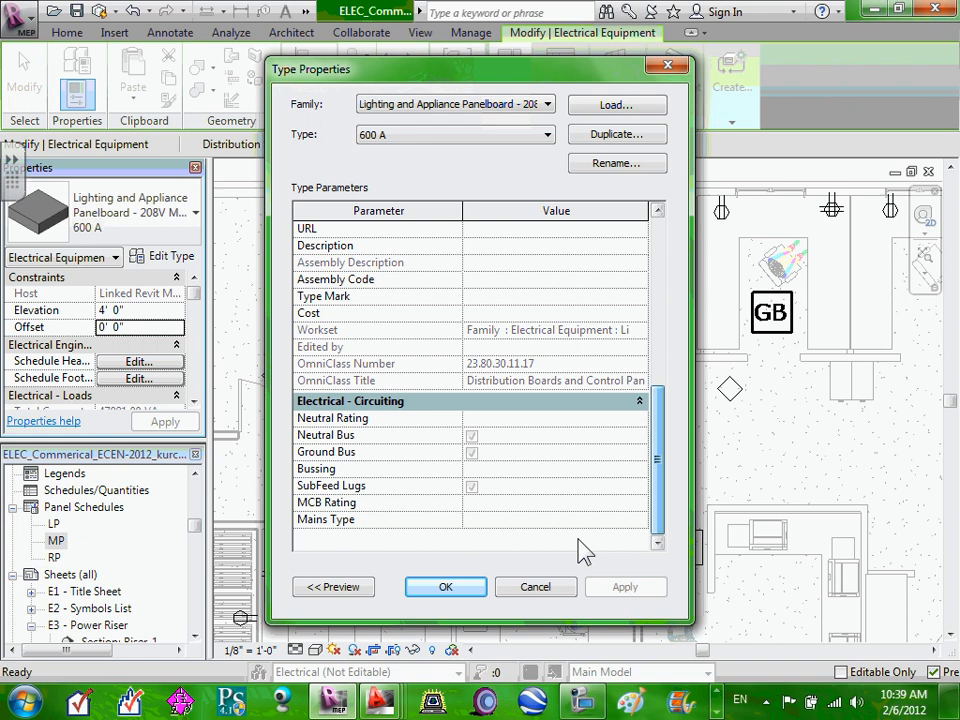
left_click(550, 587)
Step: Set the 600 A panelboard's short circuit rating to 35KA in its instance properties, apply it and deselect the panelboard
left_click(194, 400)
left_click(194, 400)
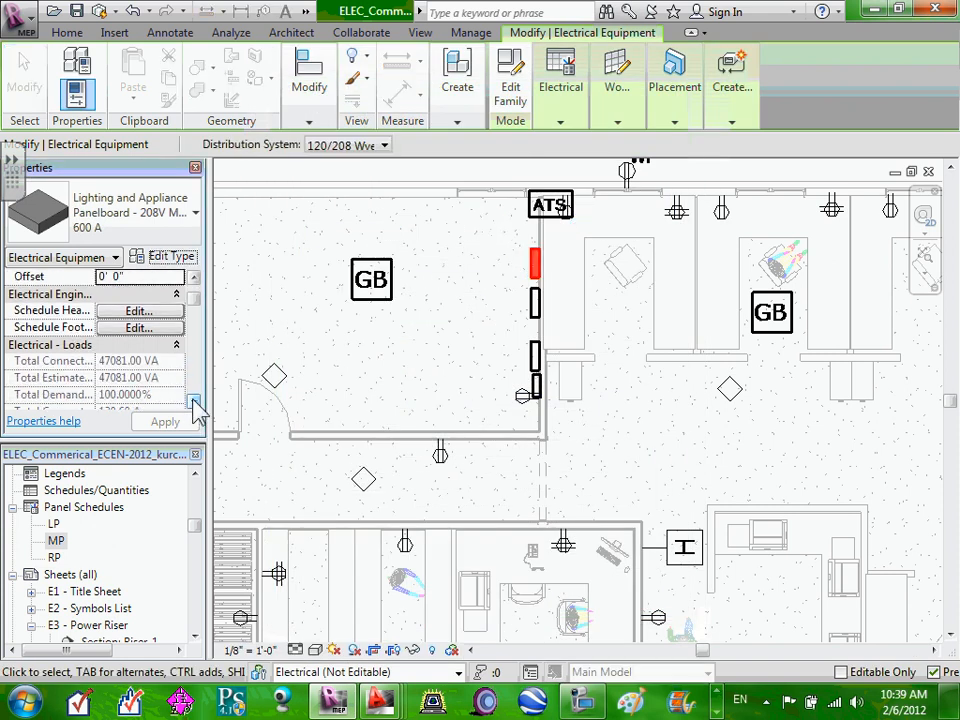
left_click(194, 400)
left_click(194, 400)
left_click(194, 400)
left_click(194, 400)
left_click(194, 400)
left_click(194, 400)
left_click(194, 400)
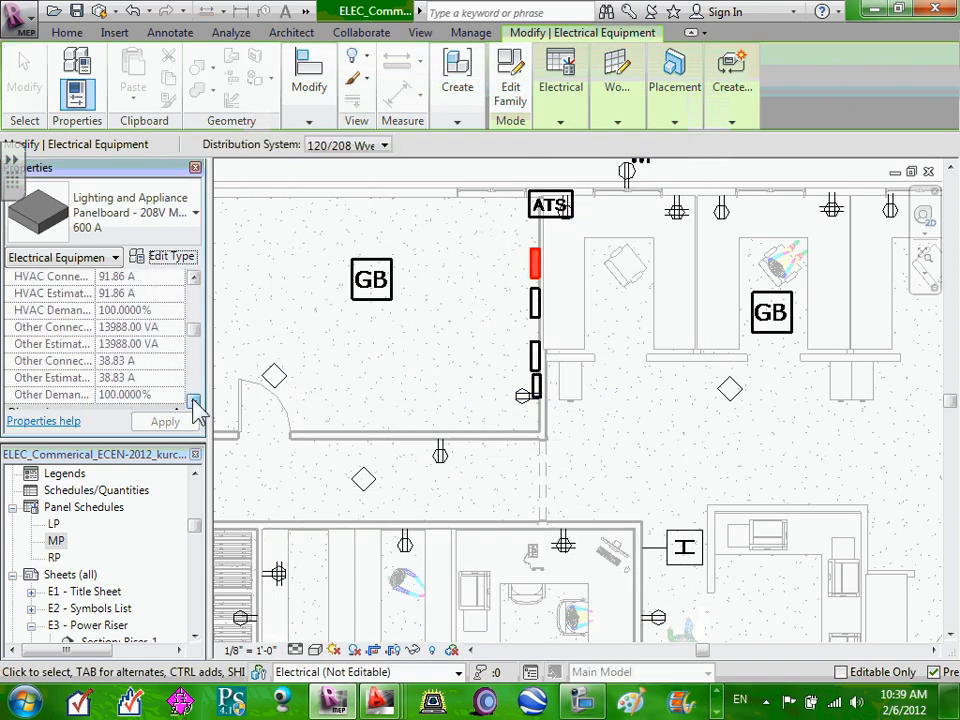
left_click(194, 400)
left_click(194, 400)
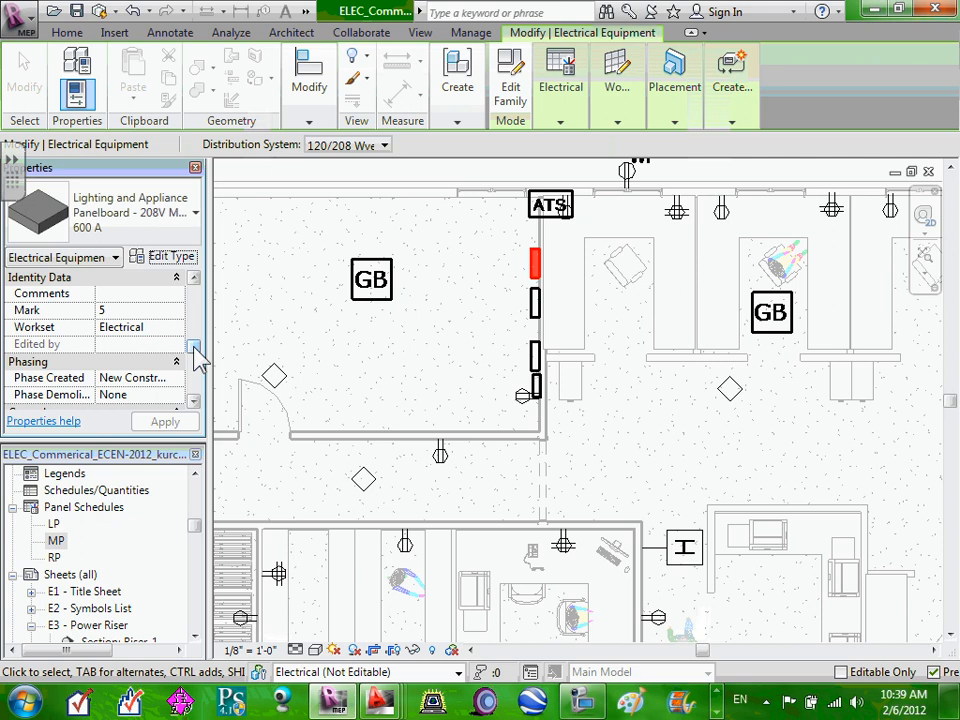
left_click_drag(195, 350, 197, 368)
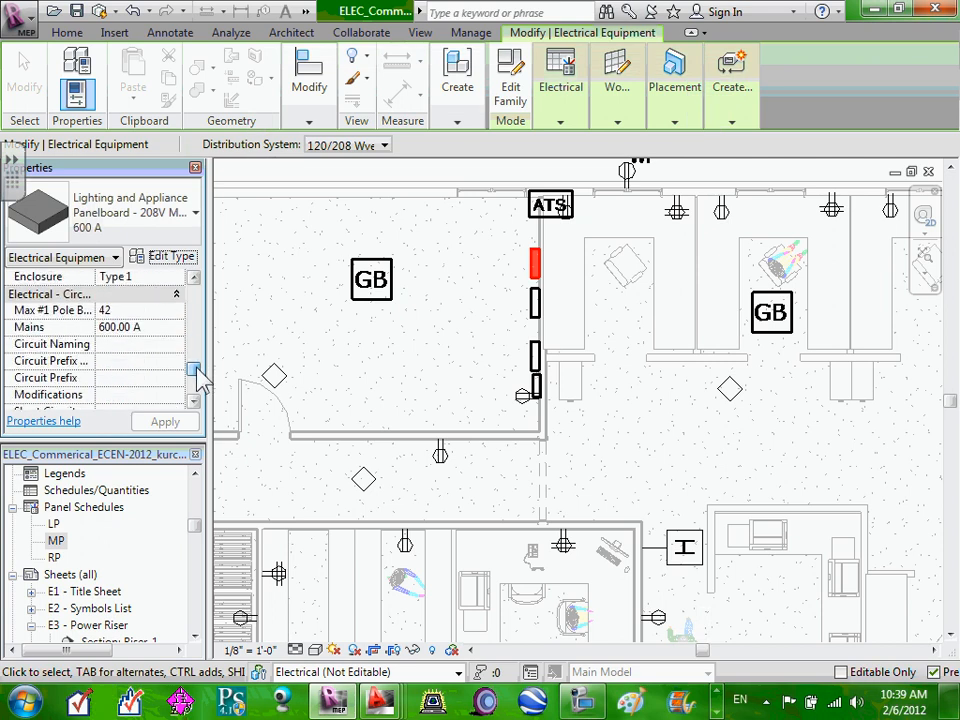
left_click(118, 344)
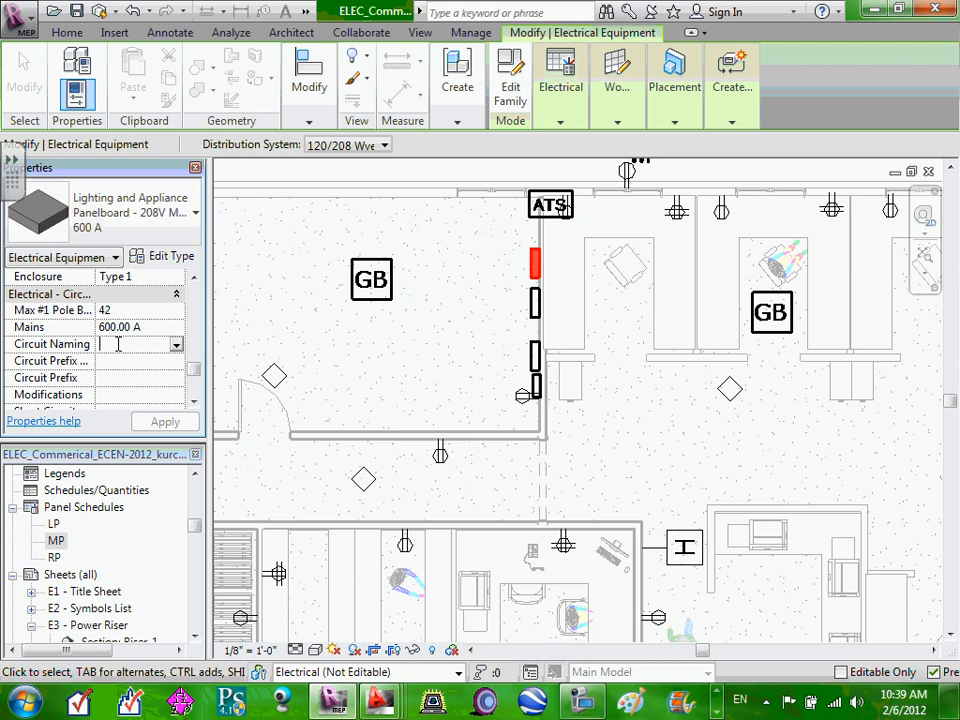
left_click(140, 327)
left_click(194, 380)
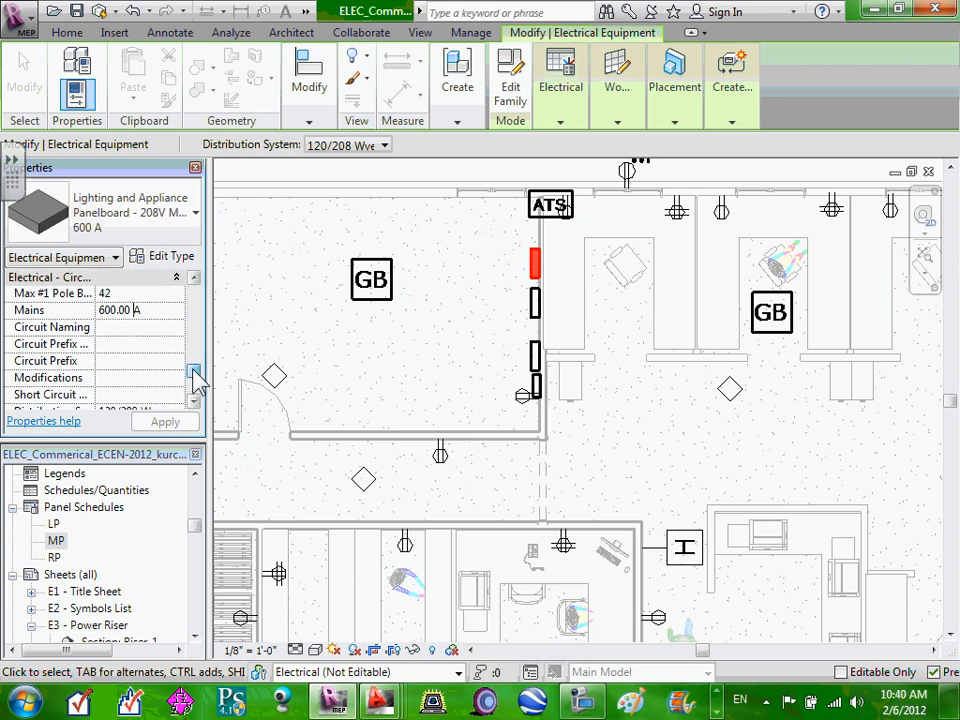
scroll(196, 390, "up", 3)
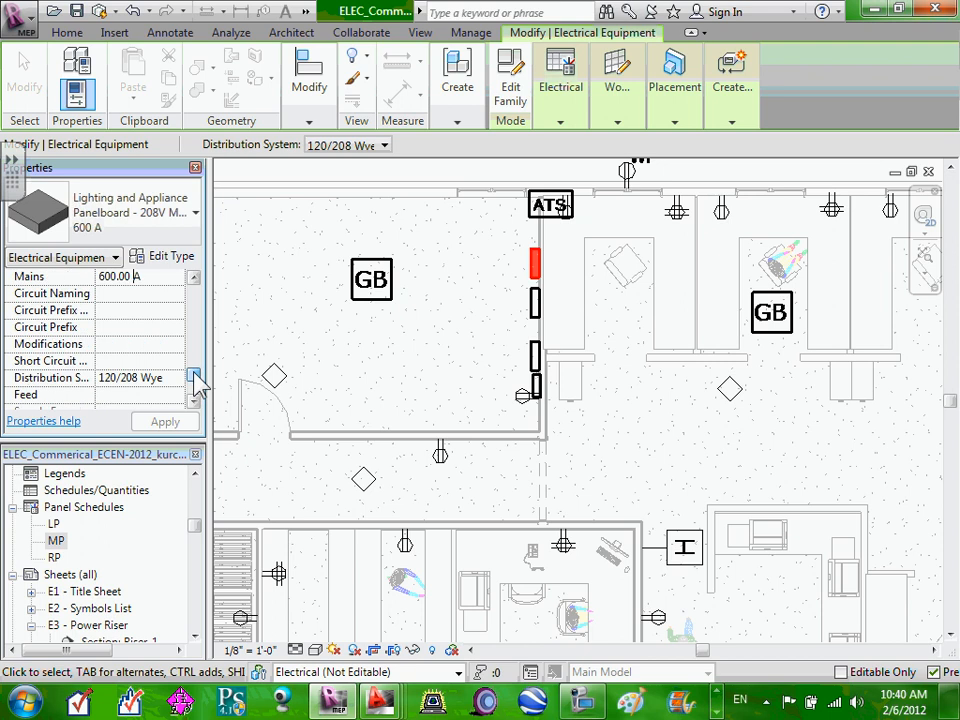
left_click(133, 360)
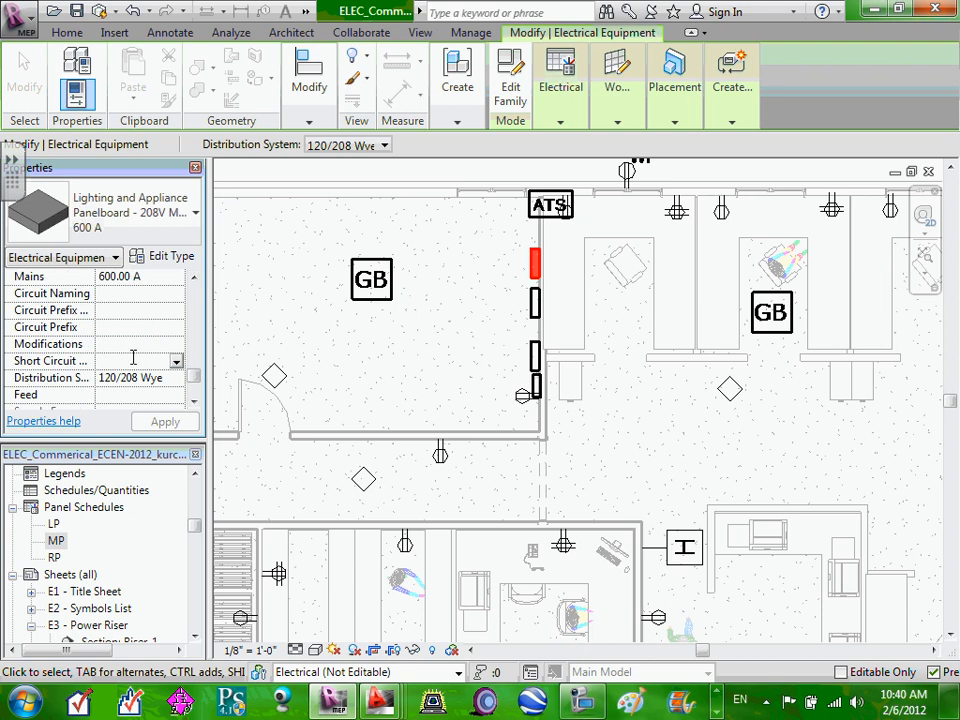
type("35KA")
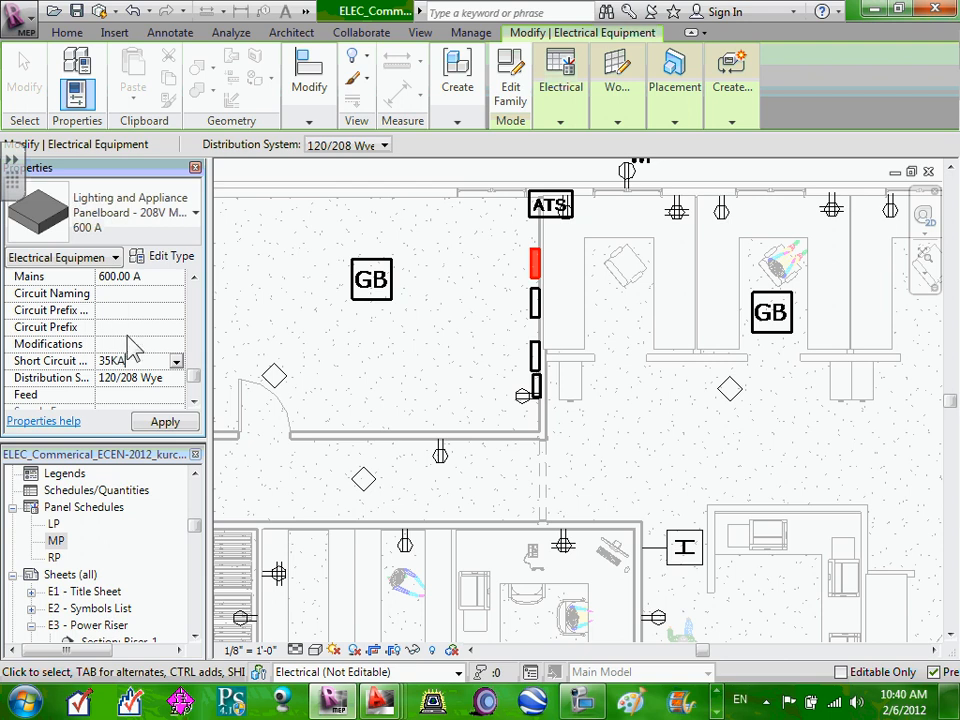
left_click(130, 329)
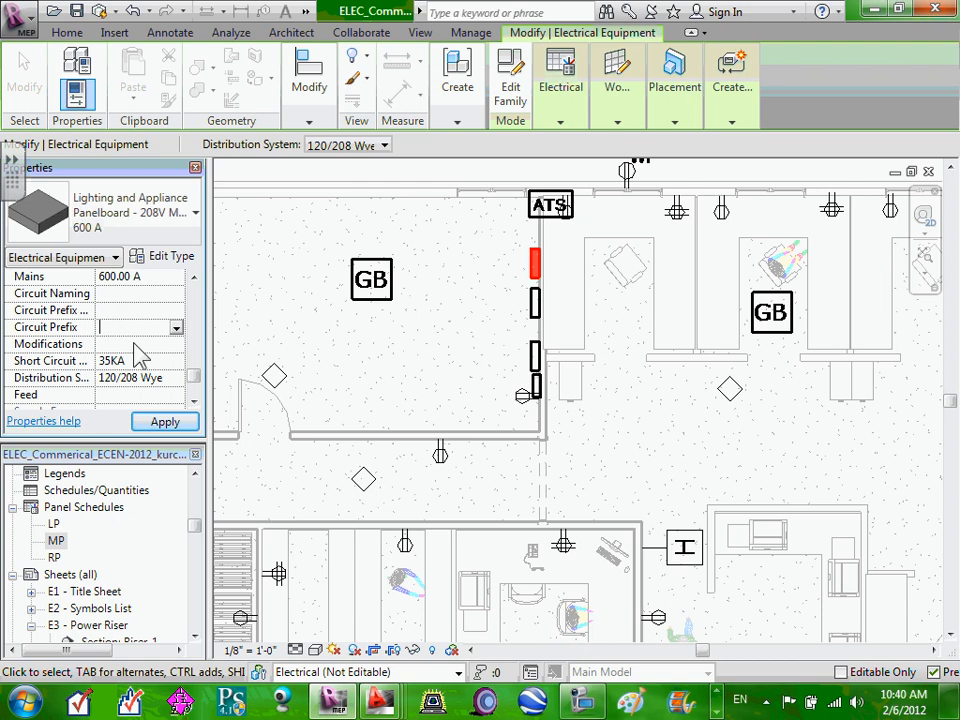
left_click(166, 421)
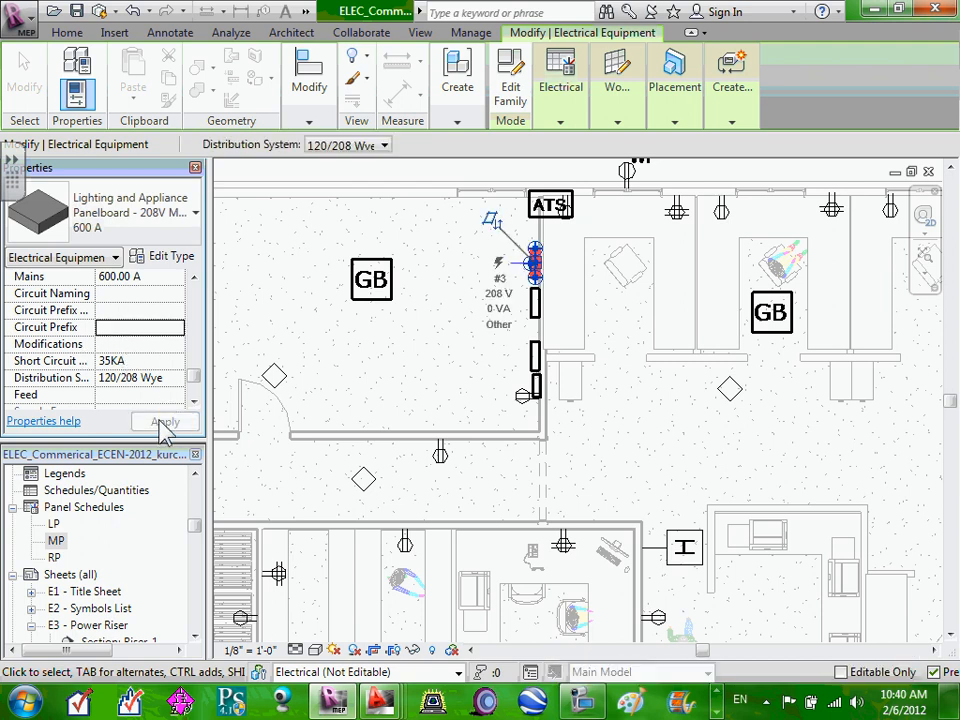
left_click(301, 254)
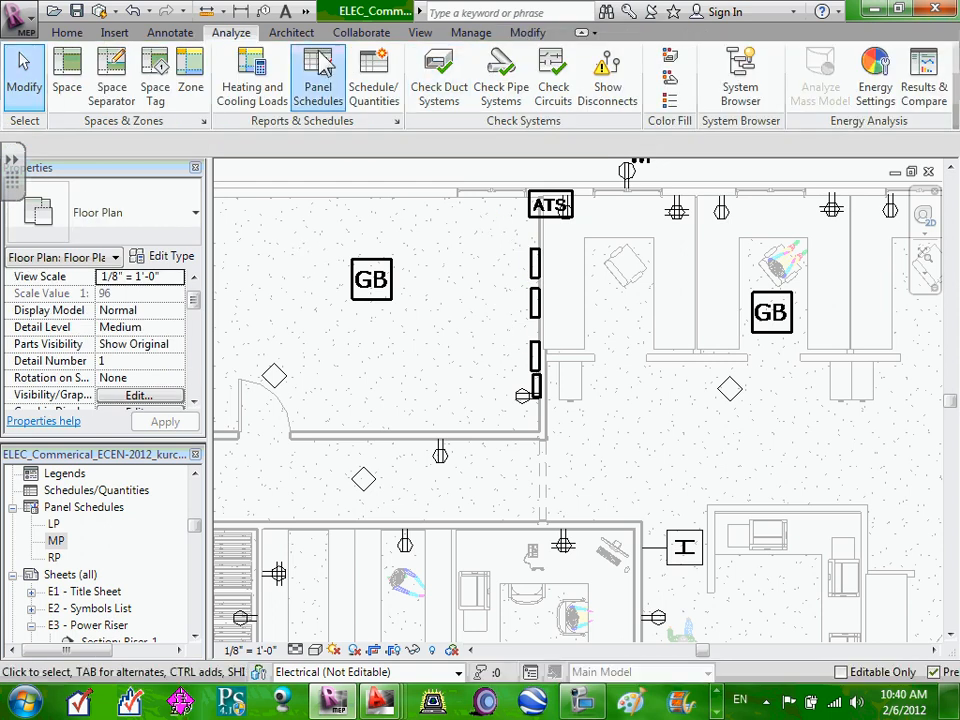
left_click(170, 34)
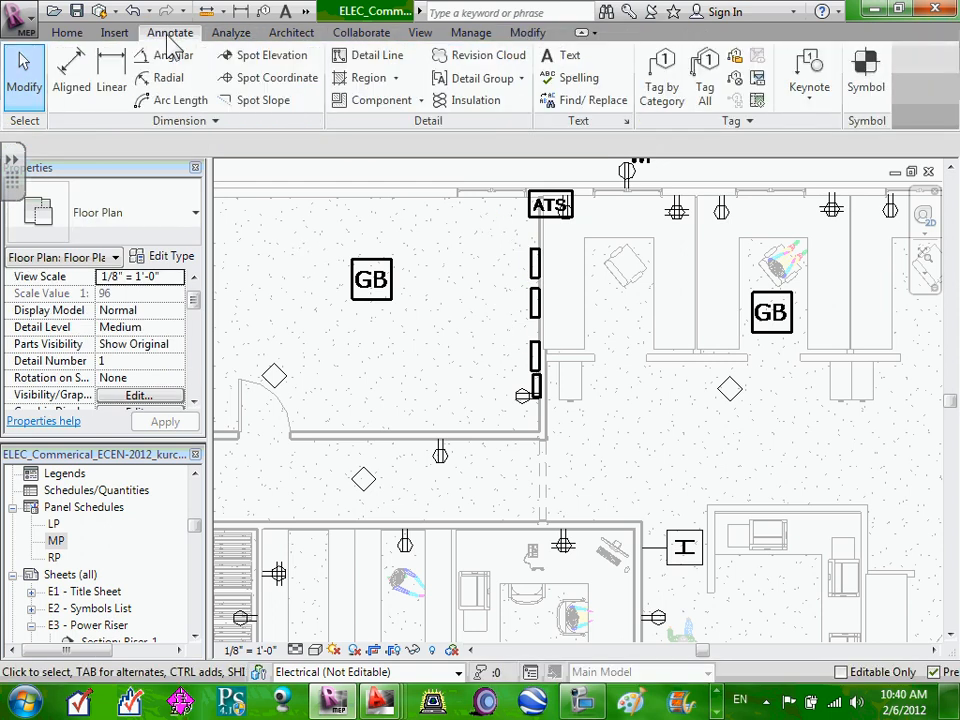
left_click(664, 95)
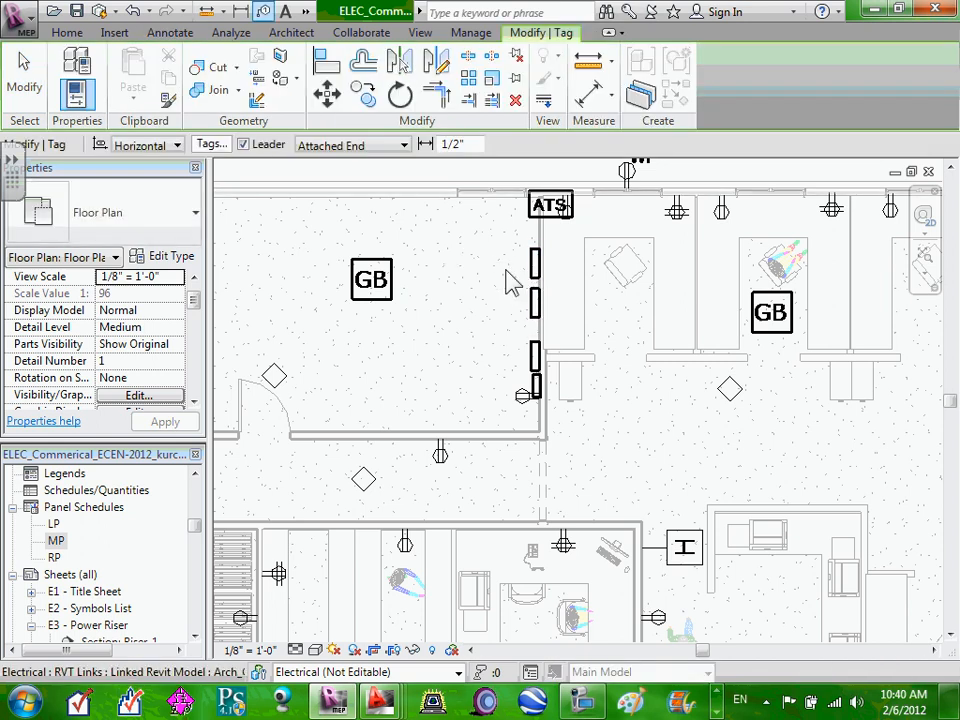
key("Escape")
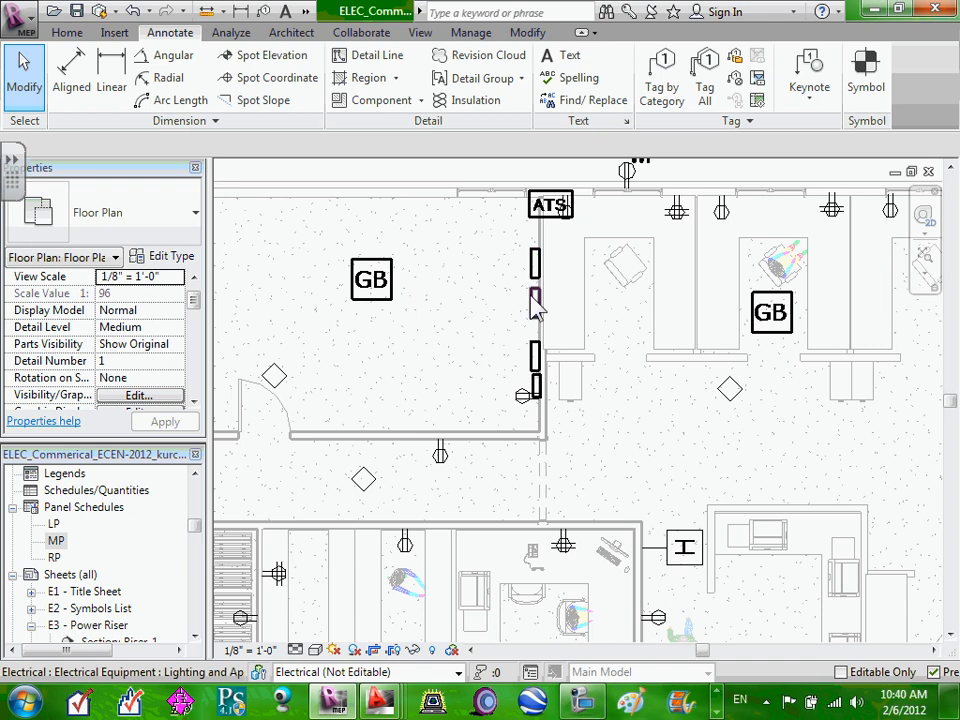
Step: Select the 225 A panelboard below the main one, and reopen the MP panel schedule to check its header ratings
left_click(536, 320)
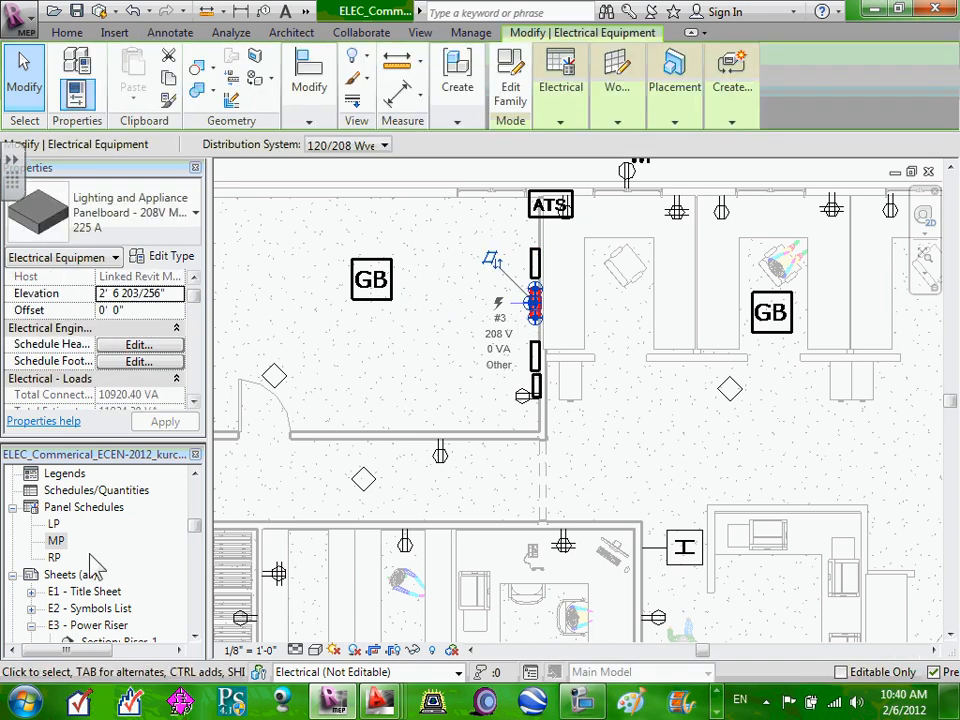
double_click(56, 543)
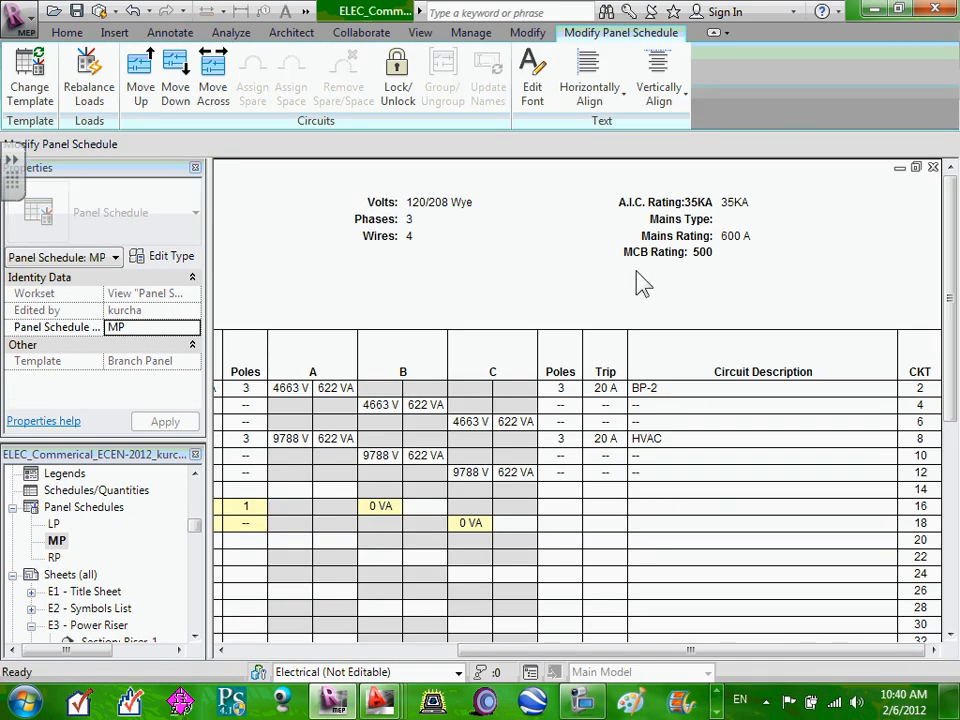
Step: Remove the manually entered 35KA from the A.I.C. Rating label in the MP schedule header, and open the Mains Type value for editing
left_click(697, 202)
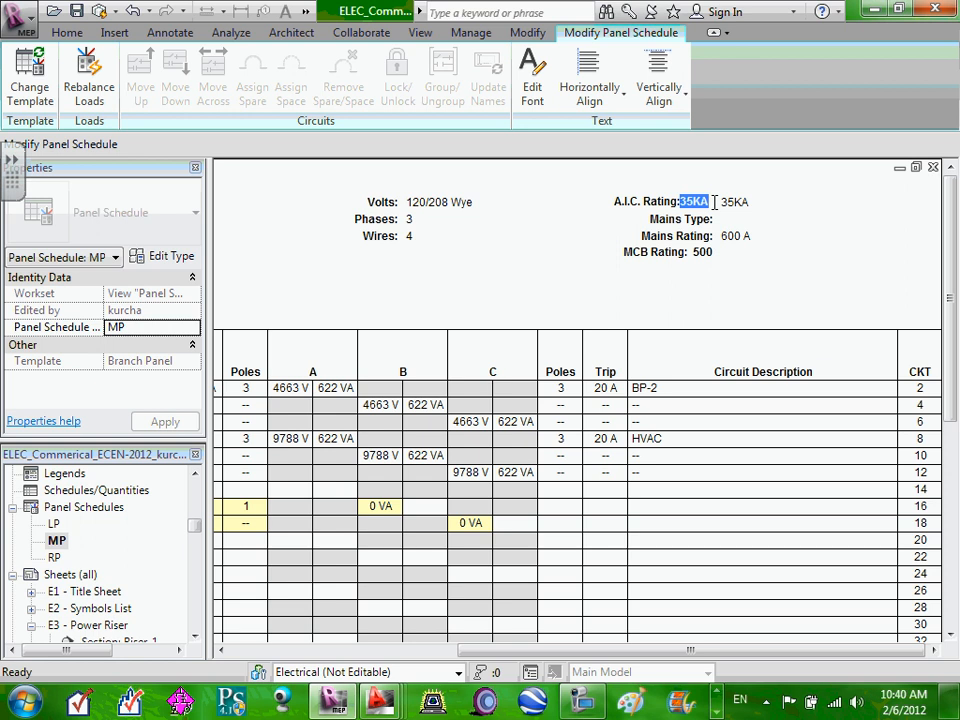
key("BackSpace")
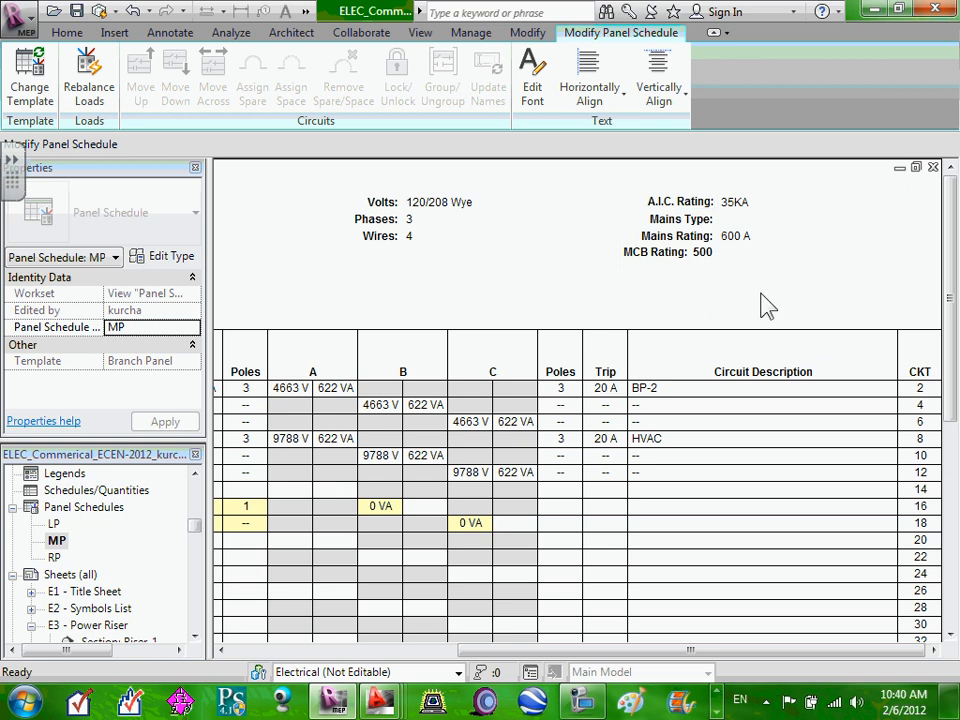
left_click(700, 256)
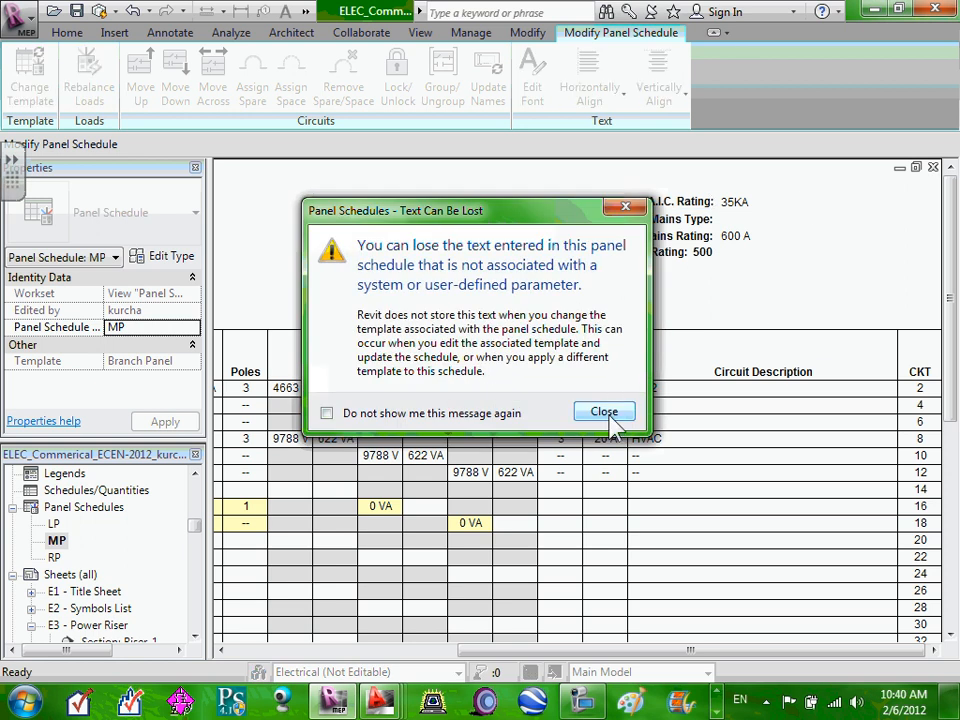
left_click(612, 412)
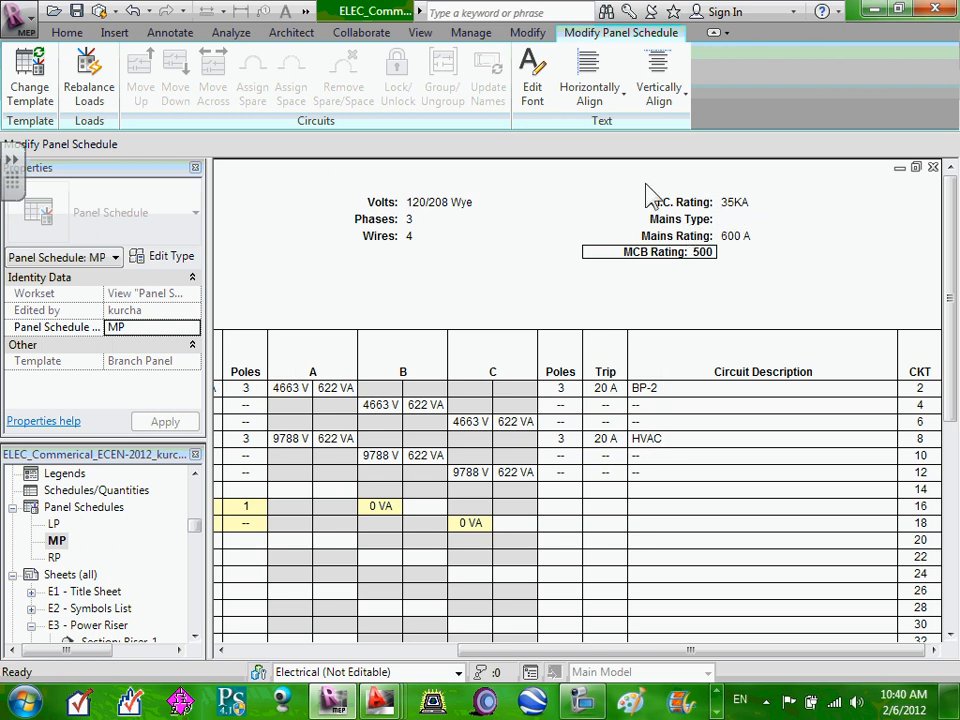
left_click(724, 219)
left_click(536, 220)
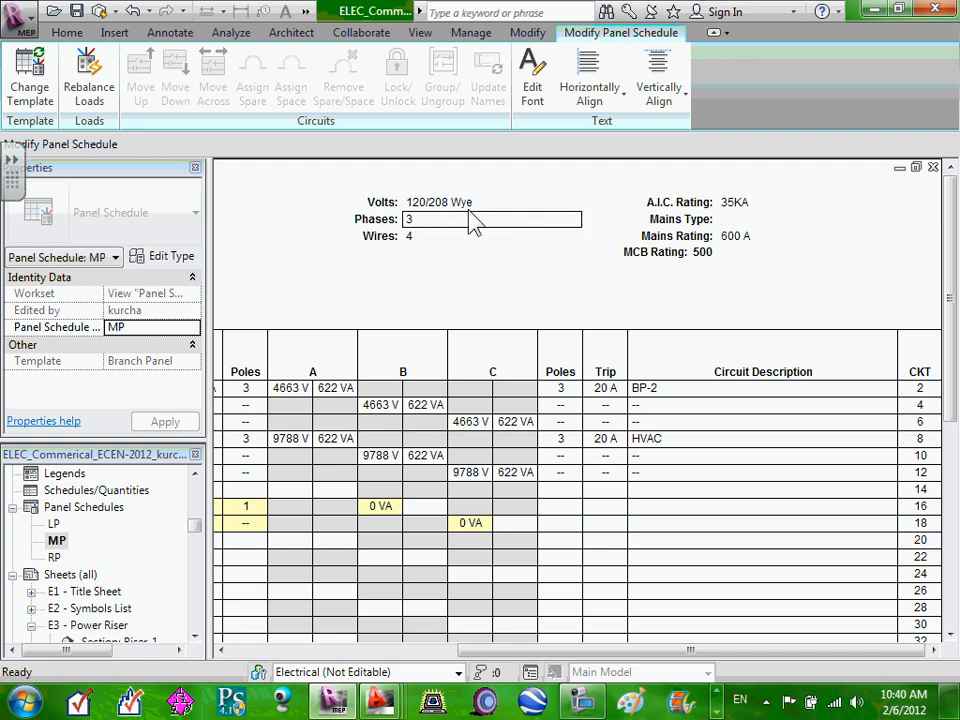
left_click(730, 219)
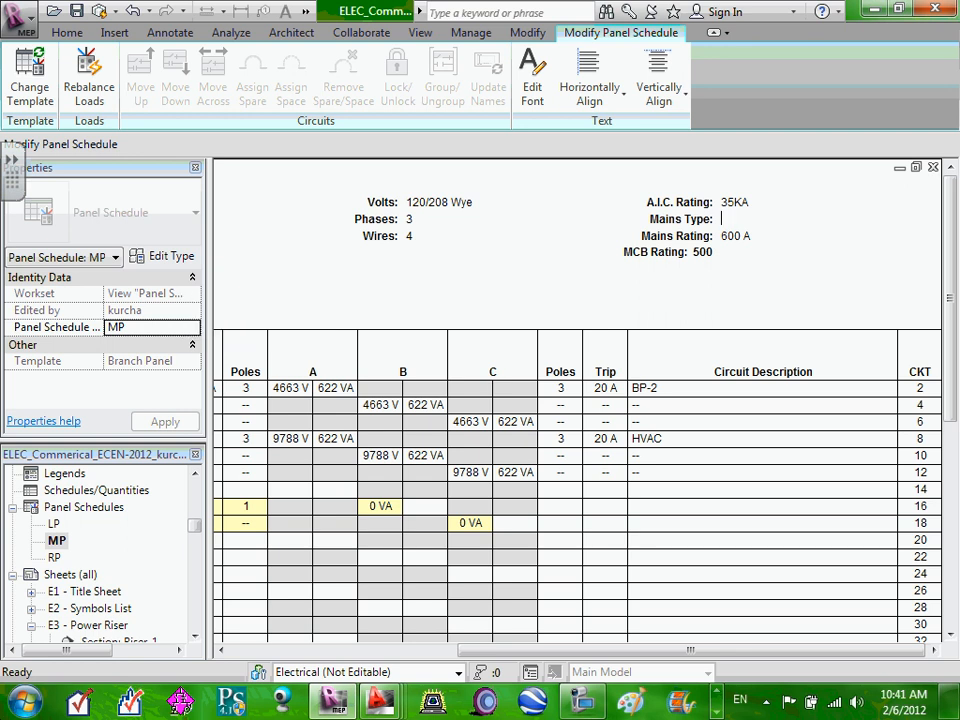
Step: Minimize Revit and open the class files' 2012 folder, going through Instructor, Q#5-Winter and ECDM221 to the Narrative folder
left_click(872, 12)
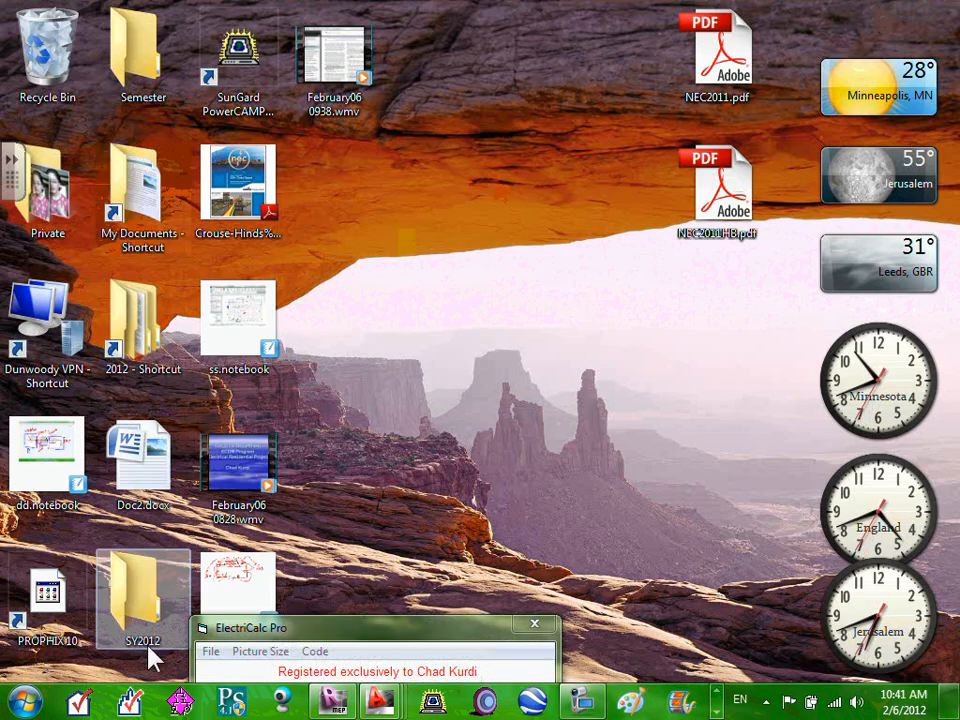
double_click(128, 320)
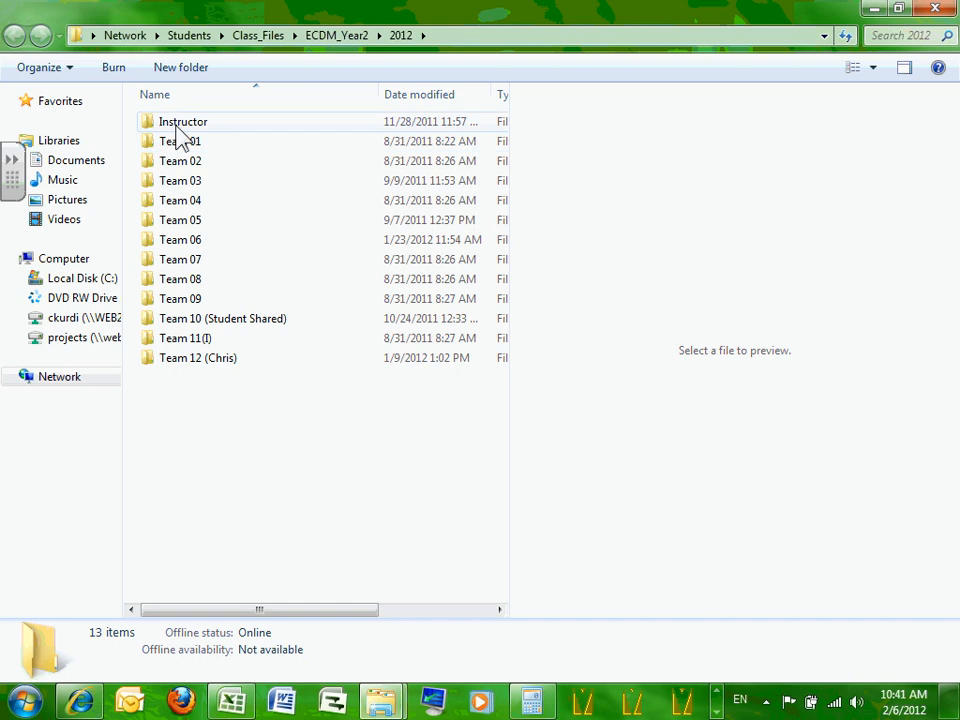
double_click(180, 126)
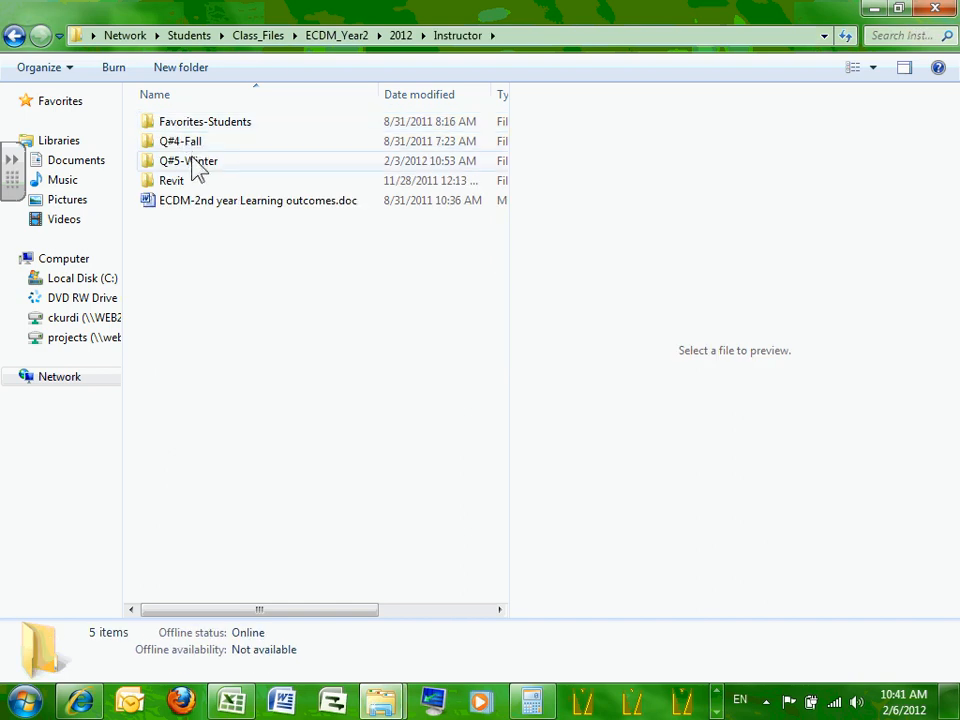
double_click(190, 163)
double_click(205, 128)
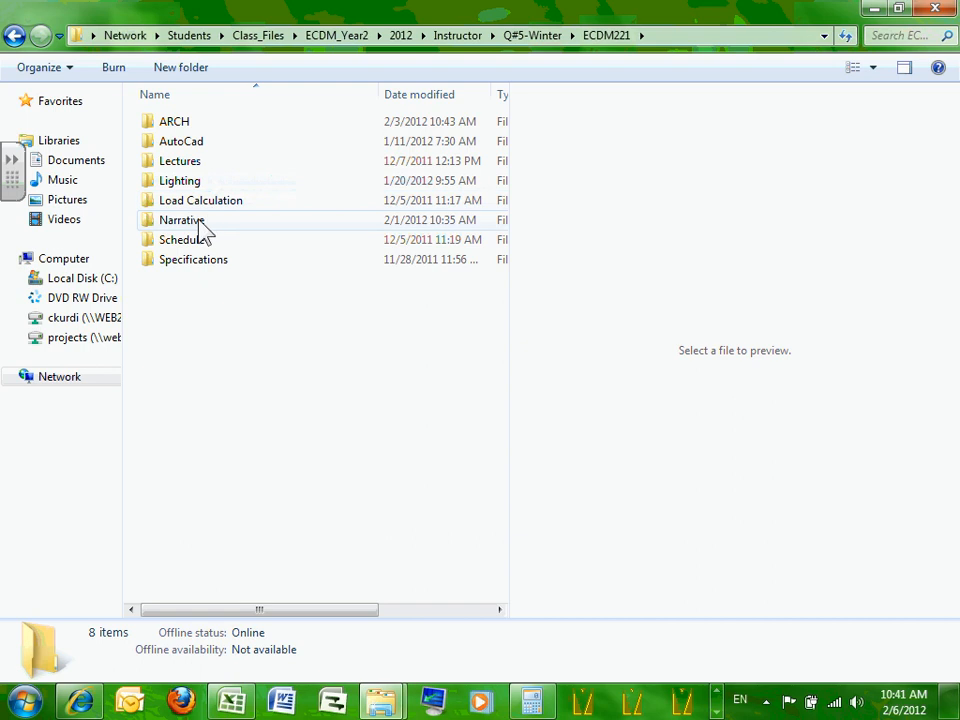
double_click(198, 222)
Step: Open Commercial Binder tab details-2012.doc in Word, review the full list of project binder tabs, and close the document
left_click(221, 141)
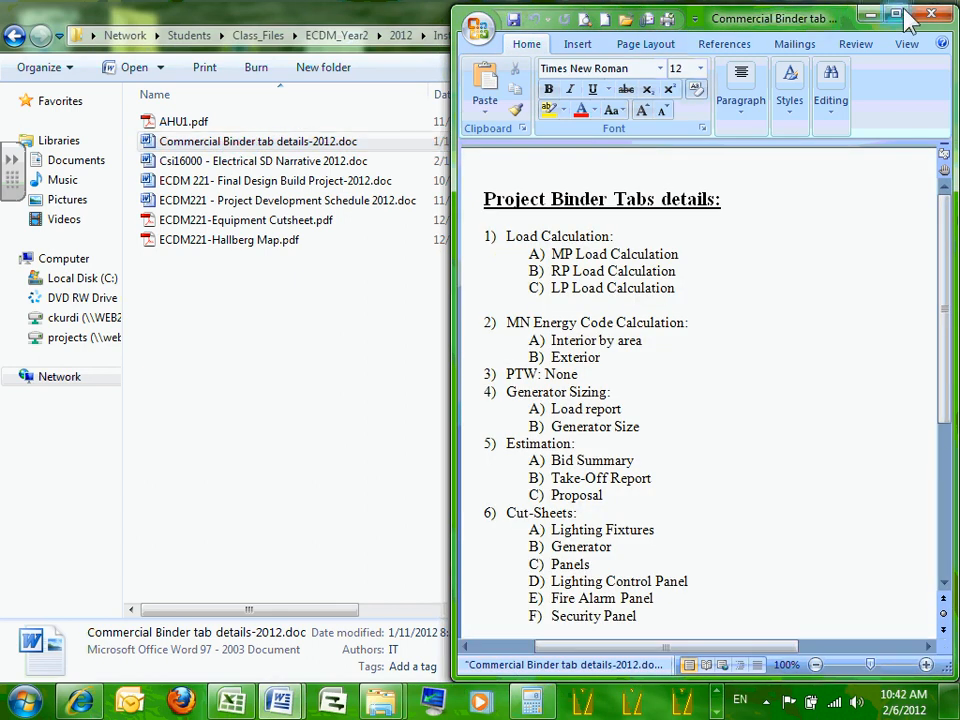
double_click(702, 14)
scroll(528, 233, "down", 5)
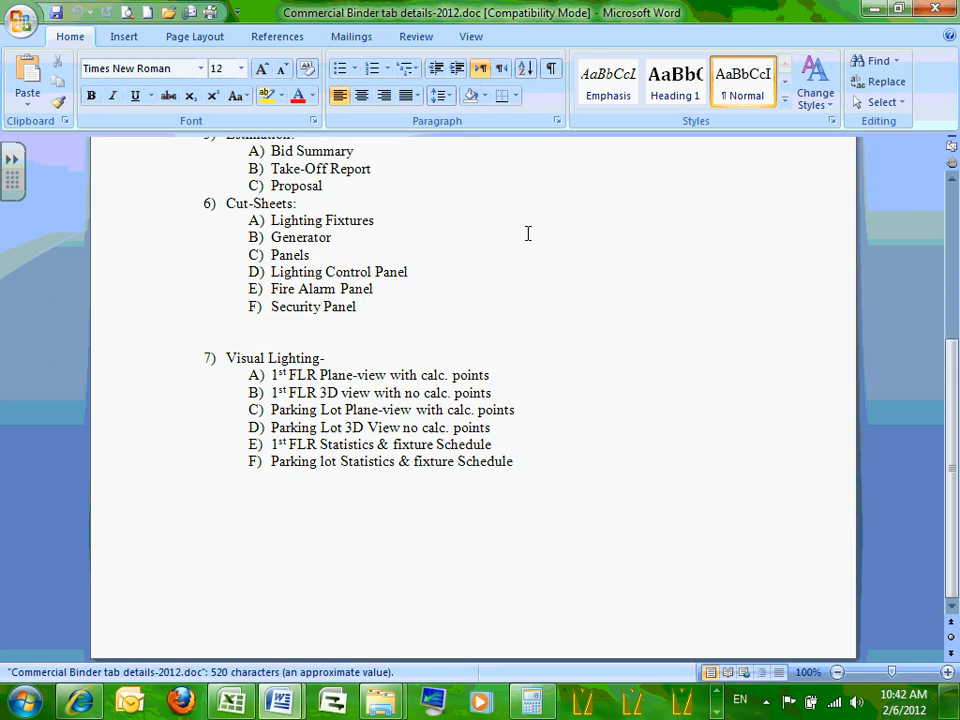
scroll(528, 233, "up", 5)
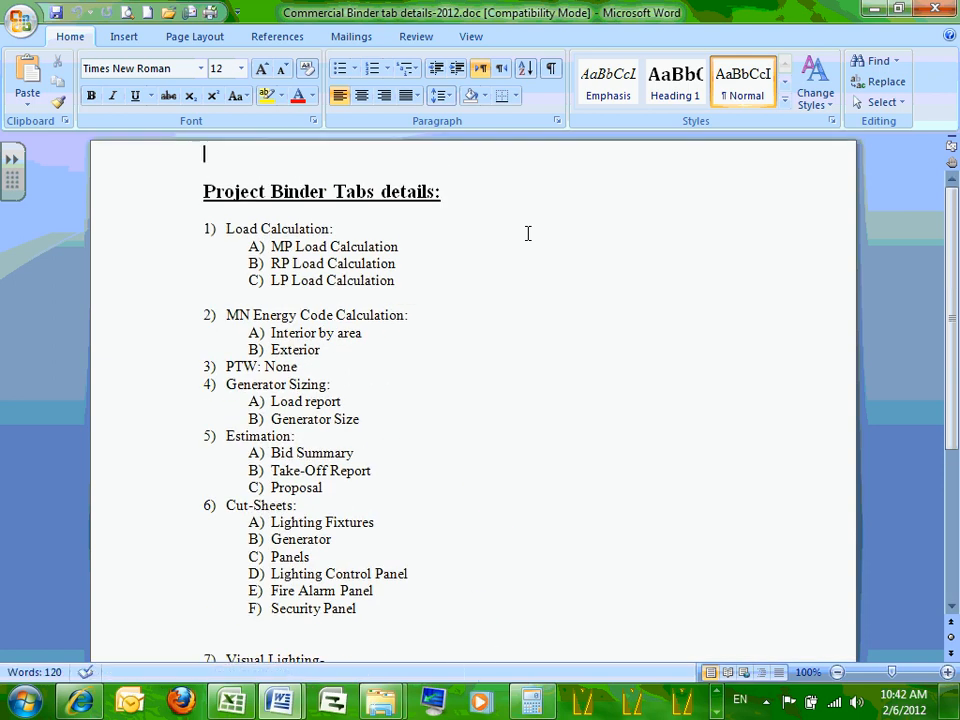
scroll(528, 233, "down", 5)
scroll(528, 233, "up", 3)
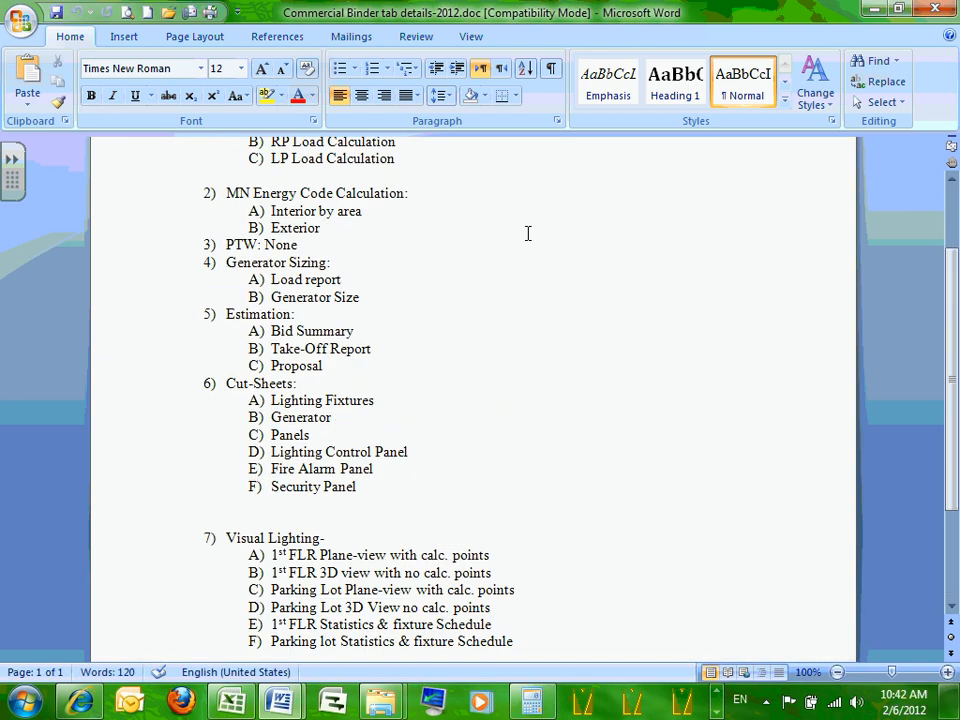
scroll(528, 233, "up", 2)
scroll(528, 233, "down", 5)
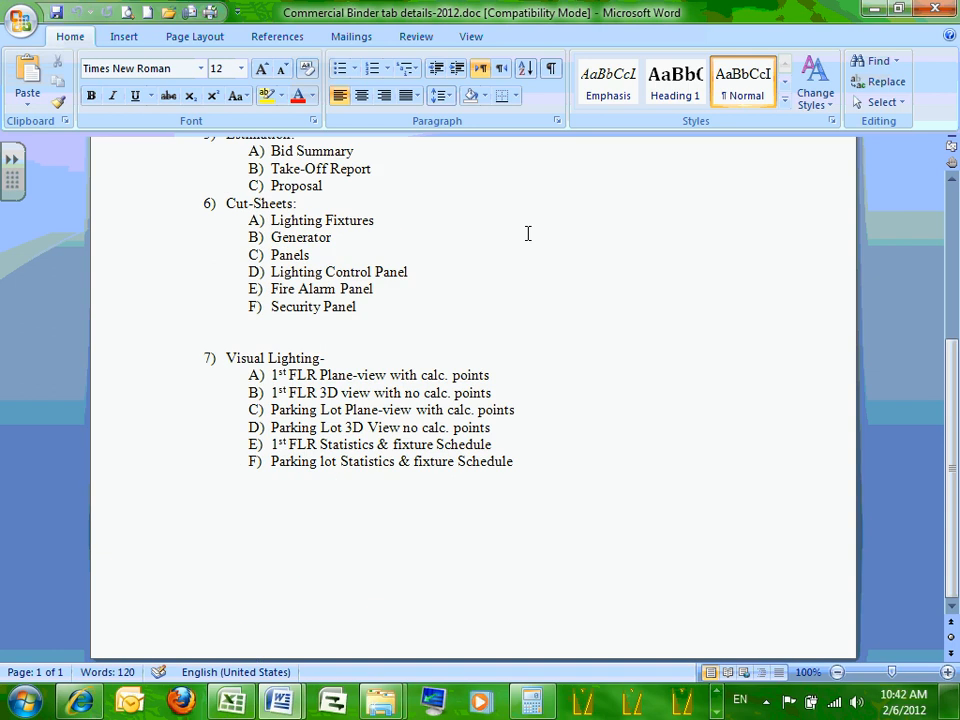
left_click(935, 8)
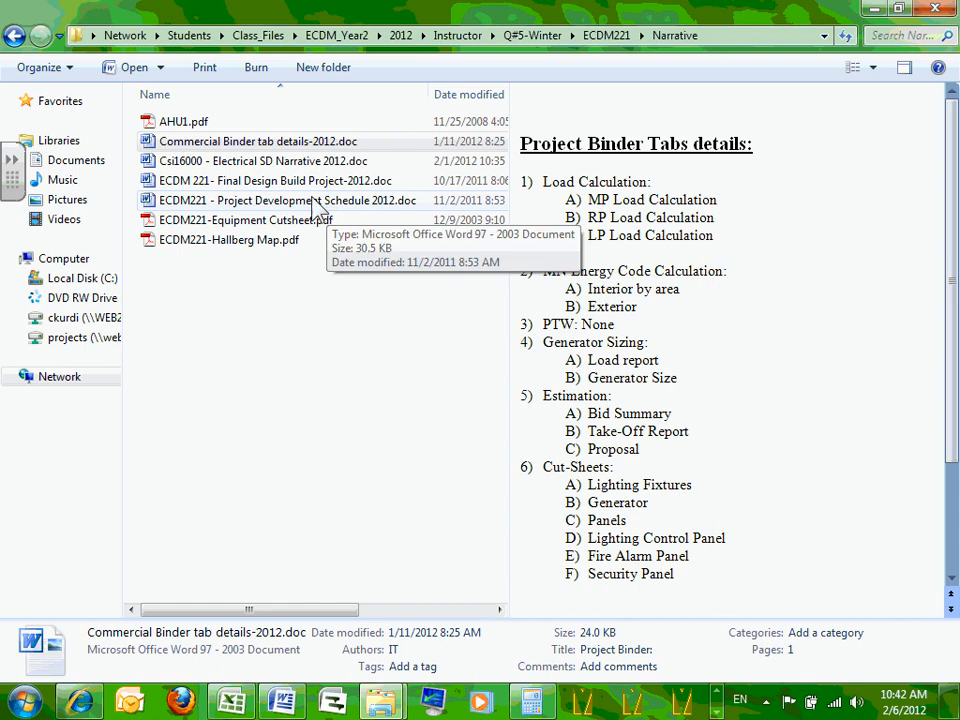
Step: Preview the Csi16000 electrical narrative and the ECDM 221 Final Design Build Project-2012 document to check the project requirements
left_click(277, 162)
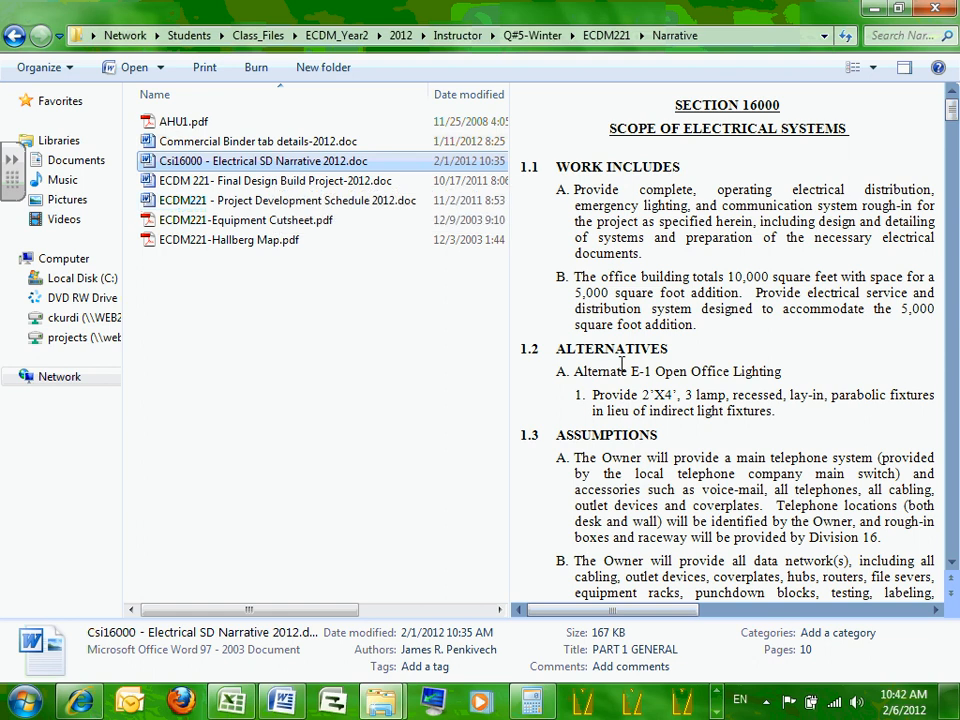
scroll(621, 362, "right", 3)
scroll(621, 360, "left", 3)
left_click(262, 200)
left_click(262, 181)
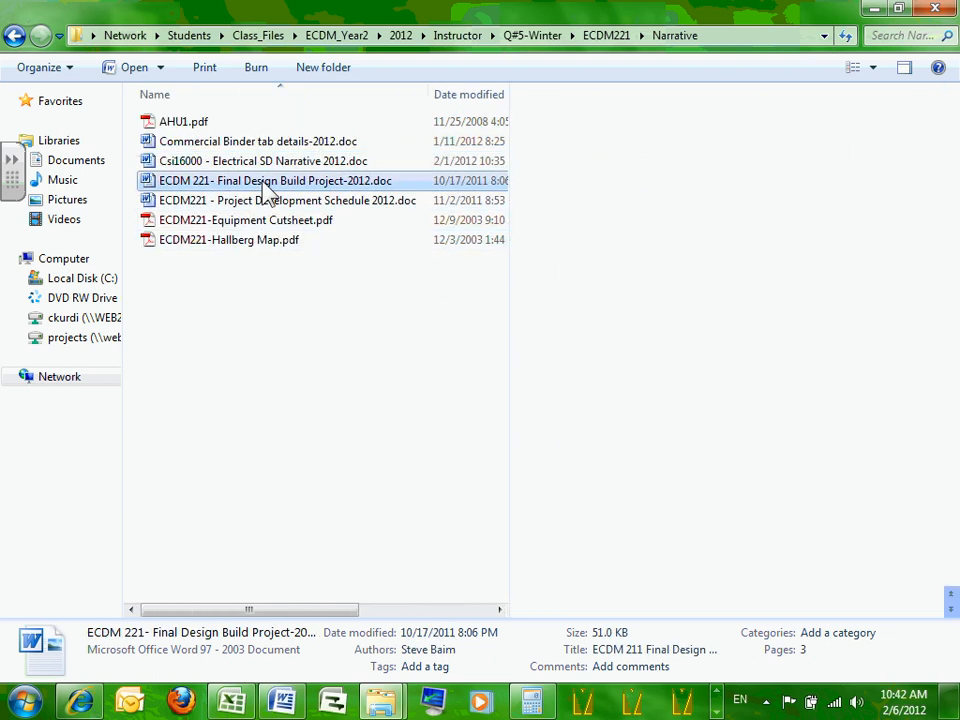
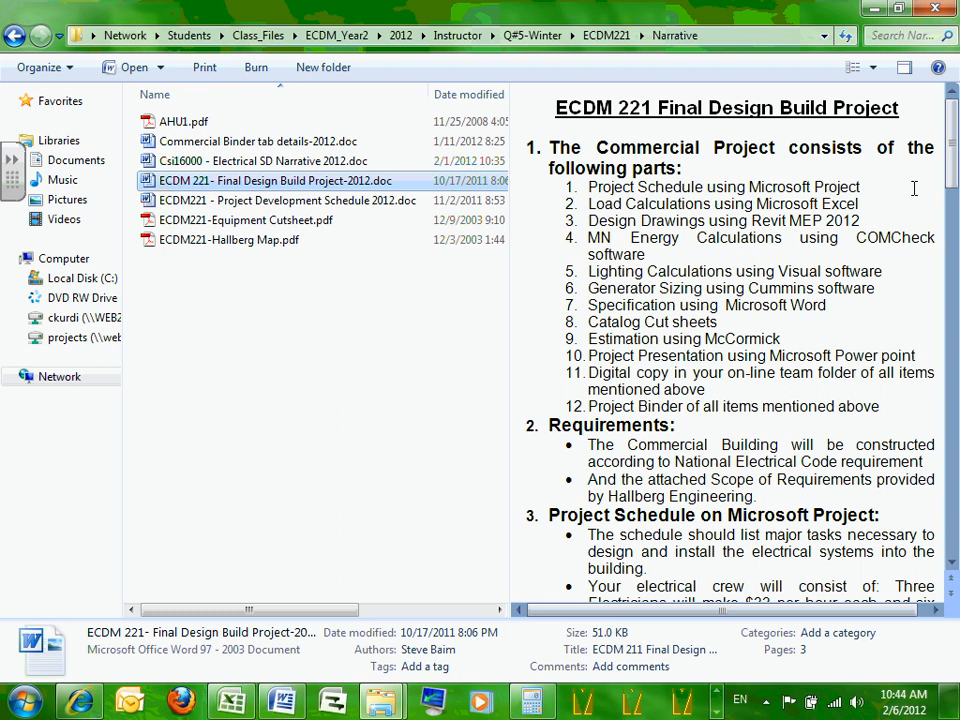
Step: Minimize the file browser and the empty Word window, move the ElectriCalc Pro calculator higher on the desktop, and switch back to Revit
left_click(879, 13)
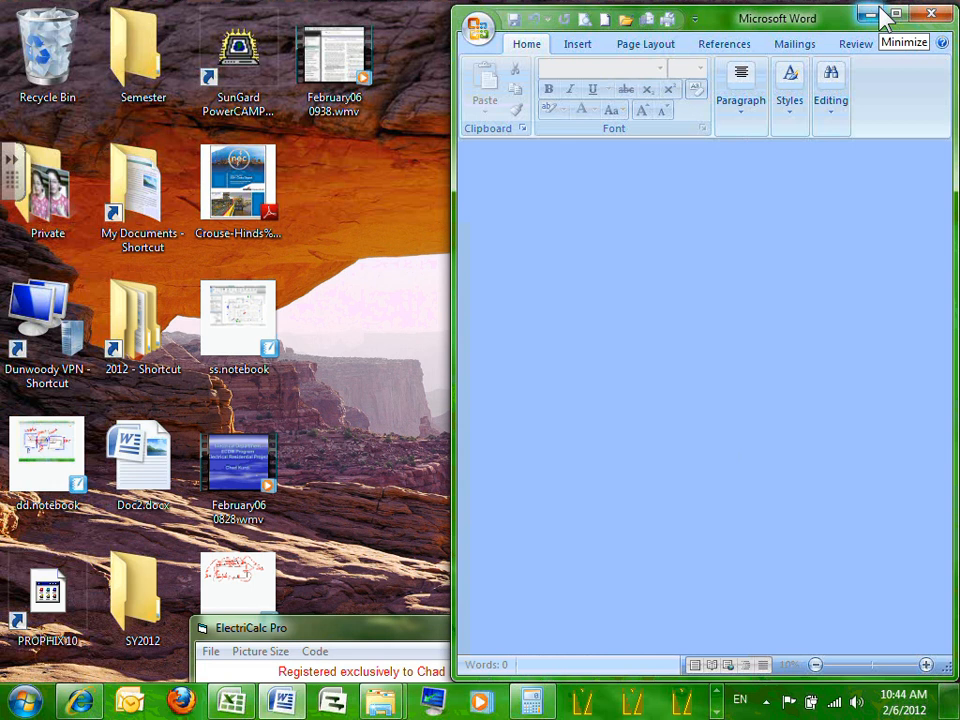
left_click(878, 13)
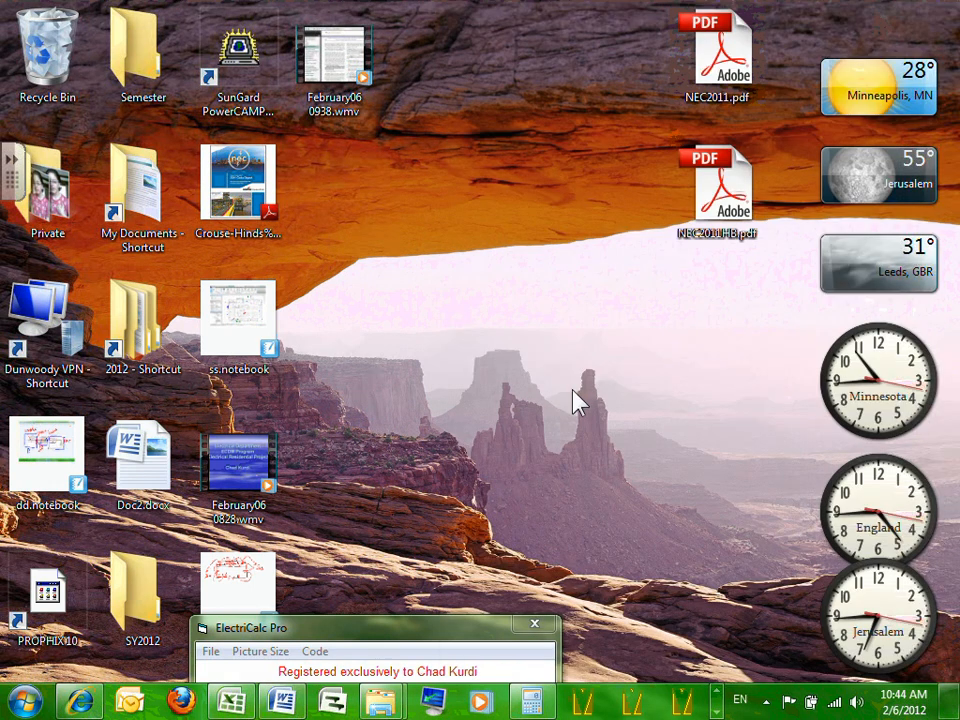
left_click_drag(484, 626, 481, 399)
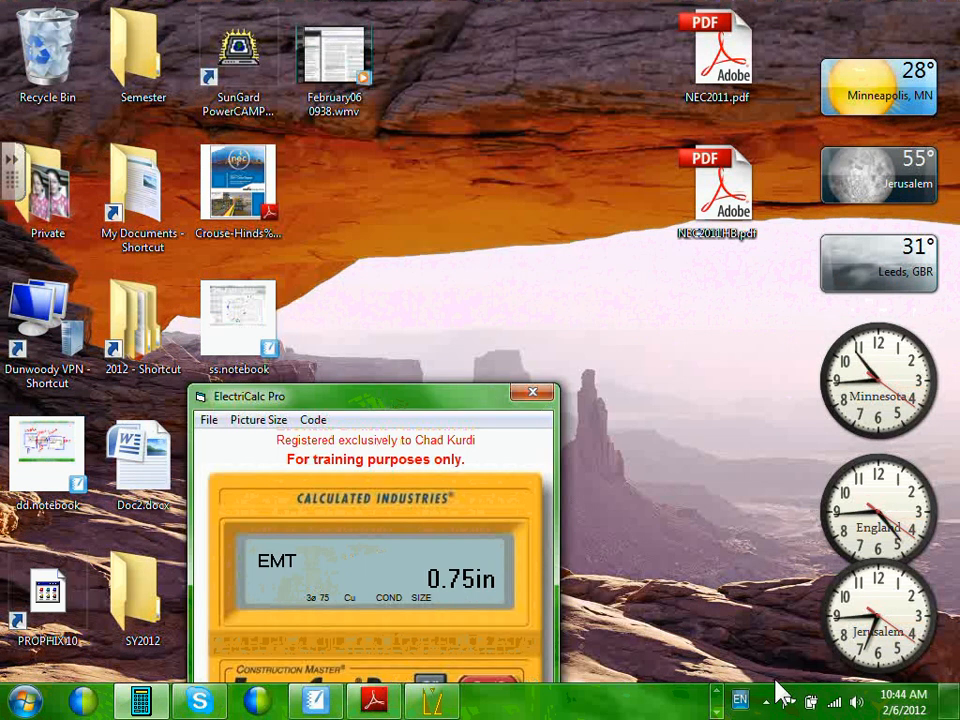
left_click(716, 690)
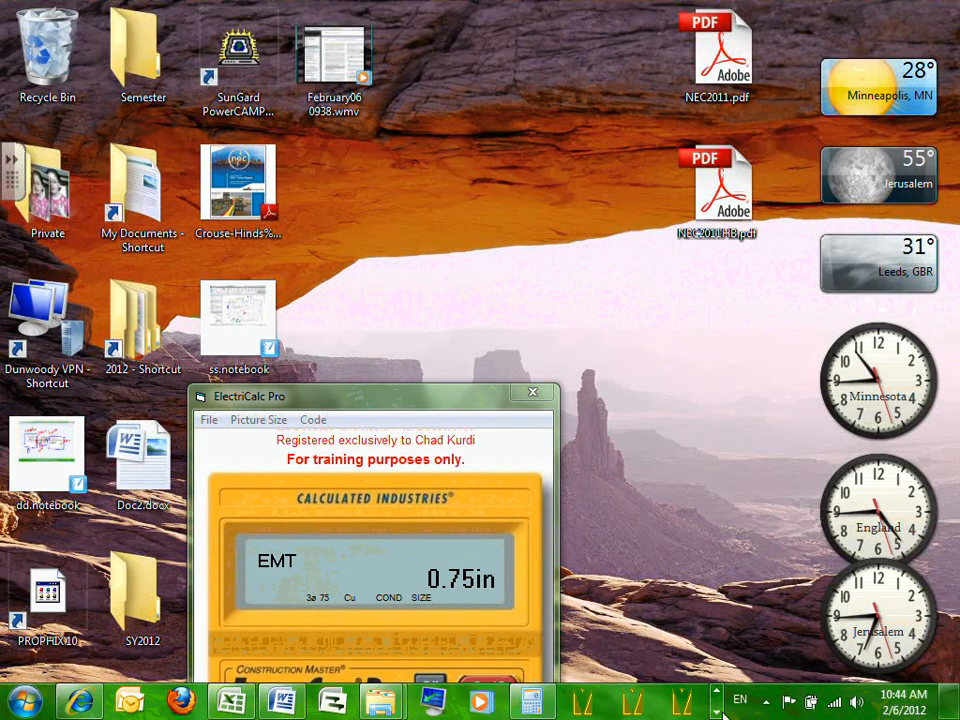
left_click(717, 712)
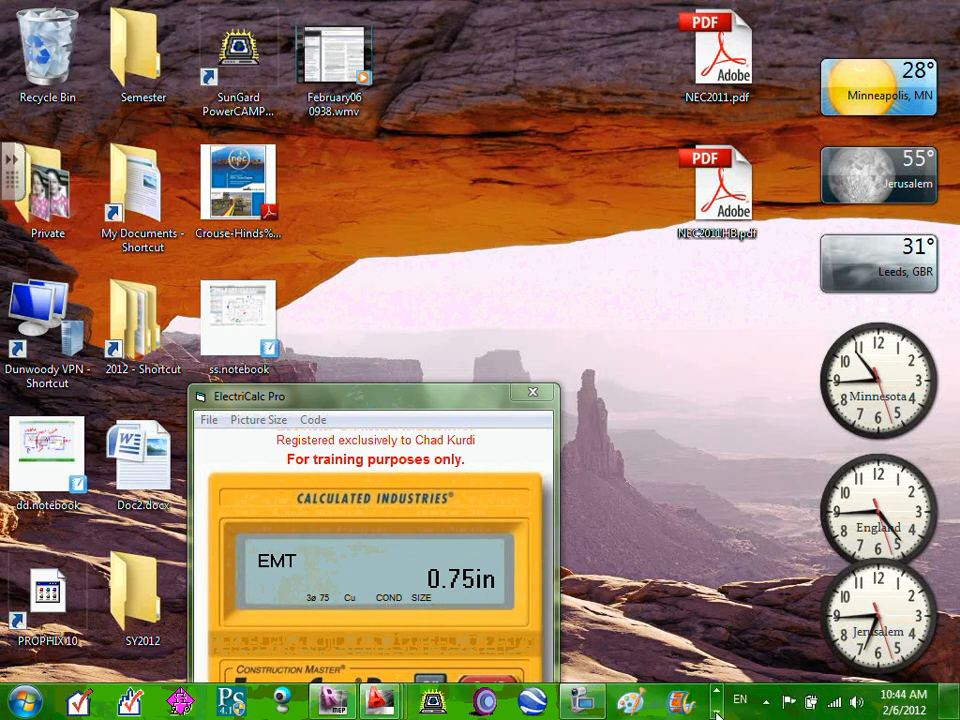
left_click(334, 702)
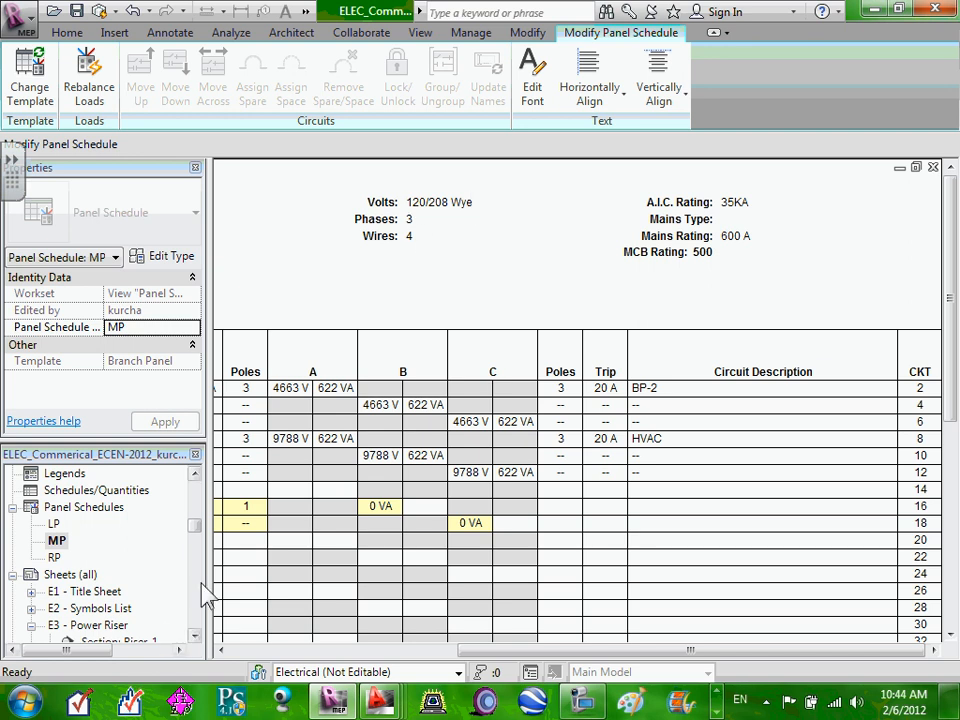
Step: Open the E8 - Panel Schedule sheet from the project's sheet list
mouse_move(199, 536)
left_mouse_down()
mouse_move(200, 500)
mouse_move(198, 608)
mouse_move(206, 534)
mouse_move(205, 552)
left_mouse_up()
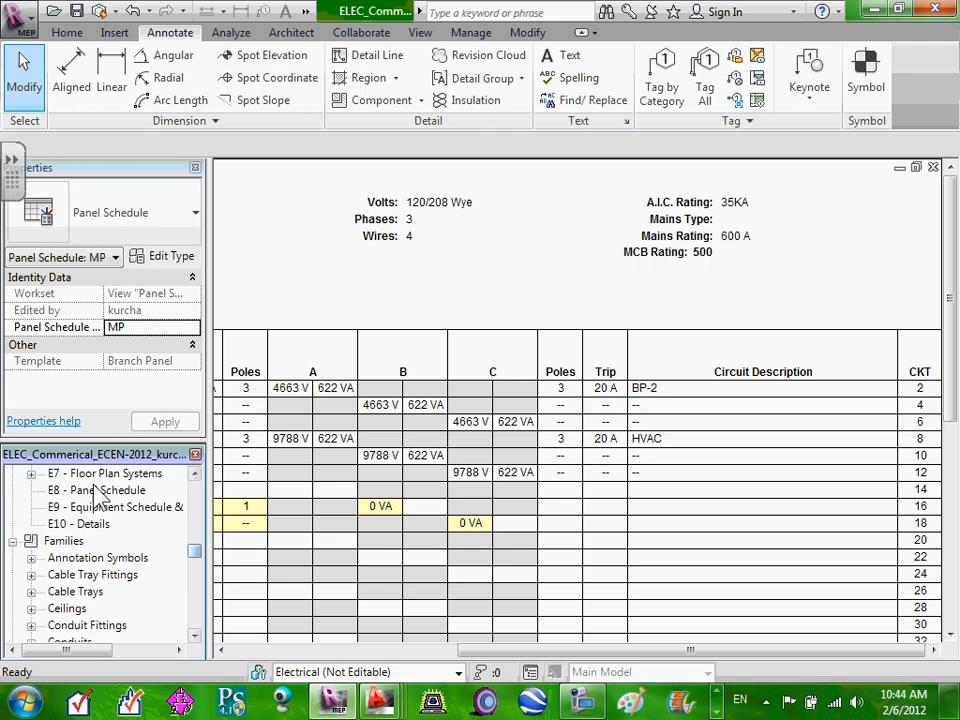
left_click(88, 492)
double_click(90, 500)
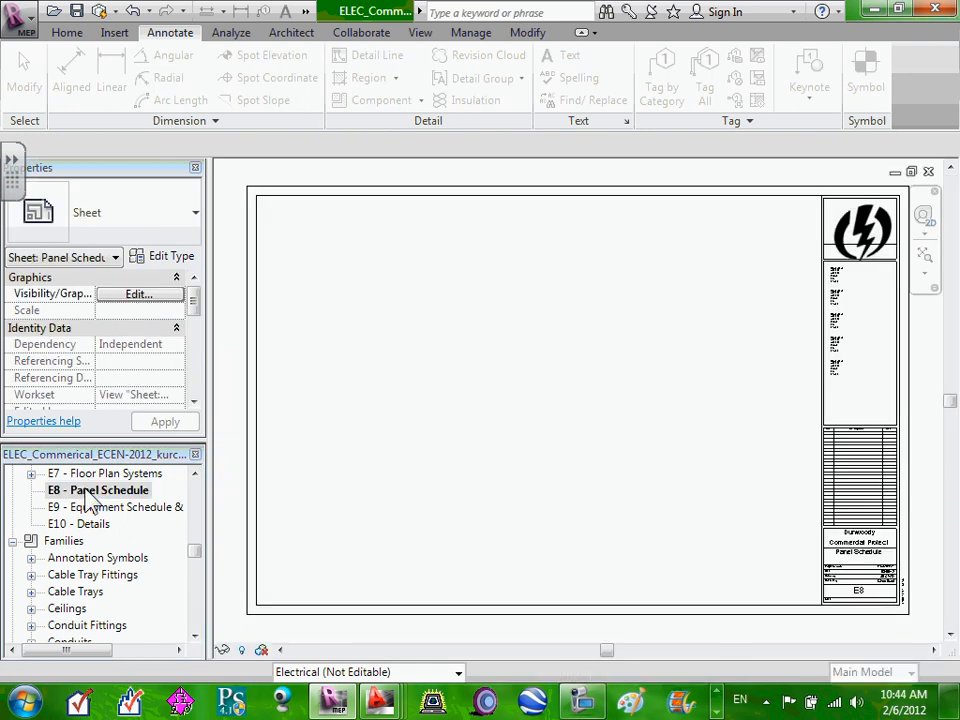
Step: Add the LP panel schedule view to sheet E8, place it in the upper-left corner of the sheet, and leave it deselected
right_click(85, 493)
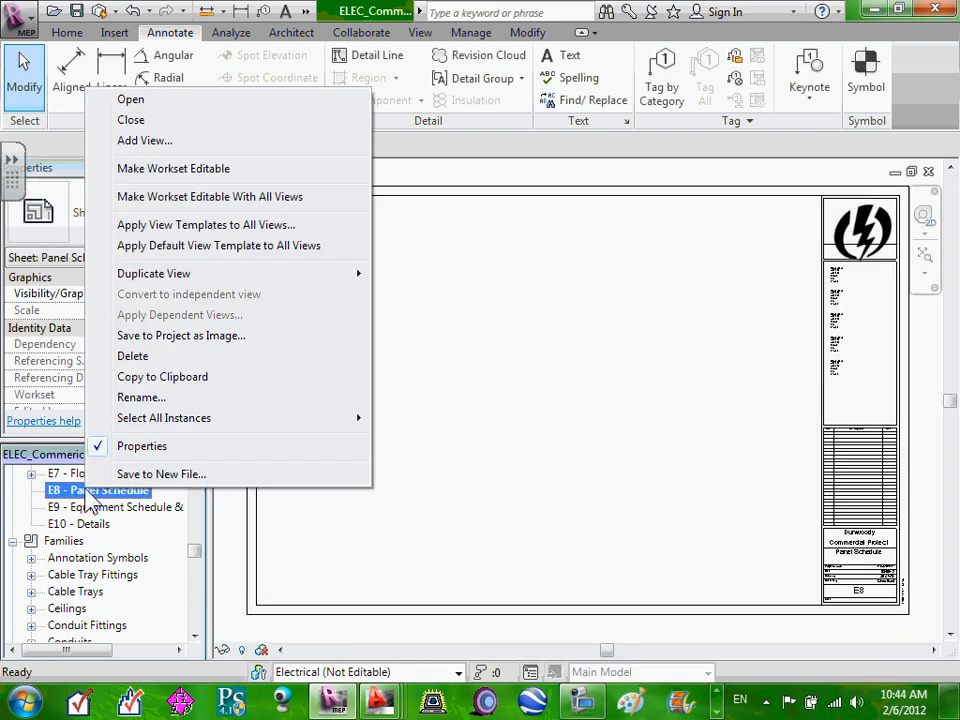
left_click(170, 142)
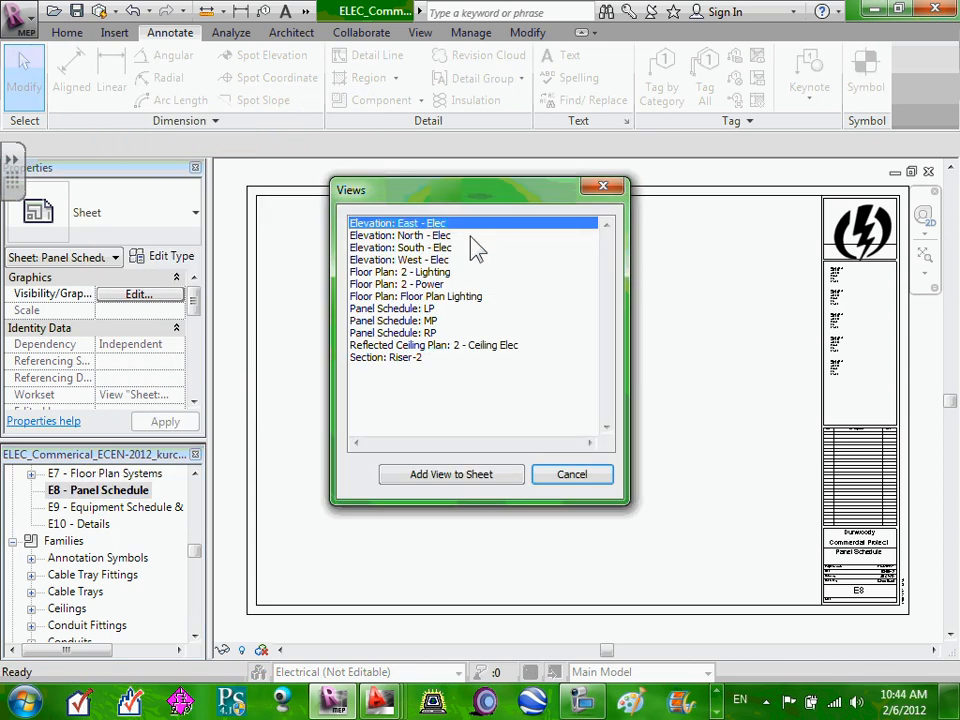
left_click(400, 312)
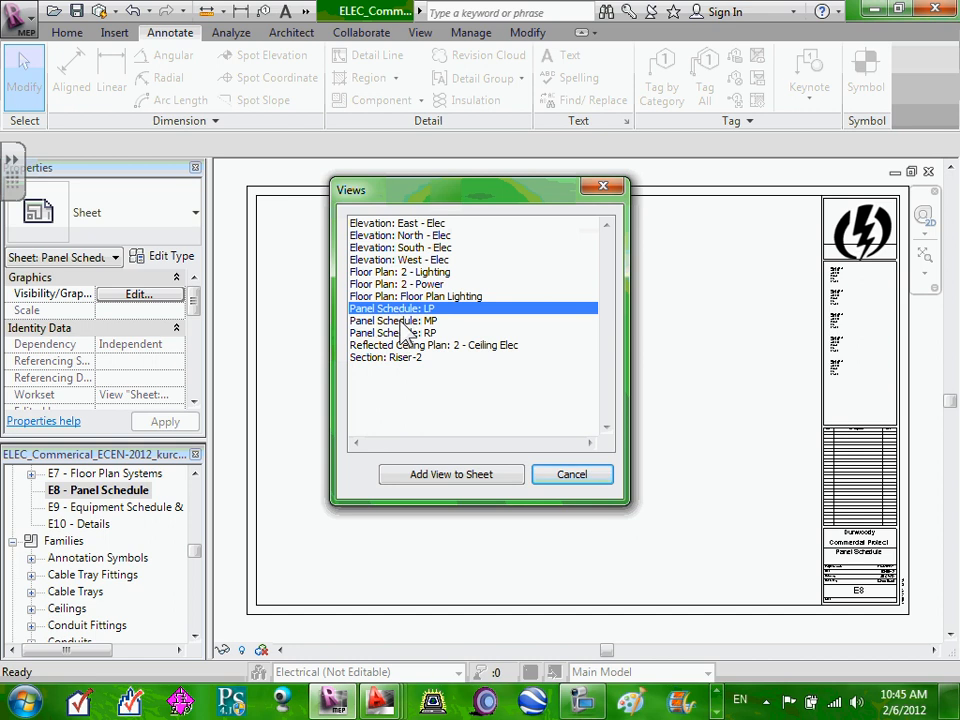
left_click(405, 320)
left_click(405, 309)
left_click(428, 332)
left_click(430, 309)
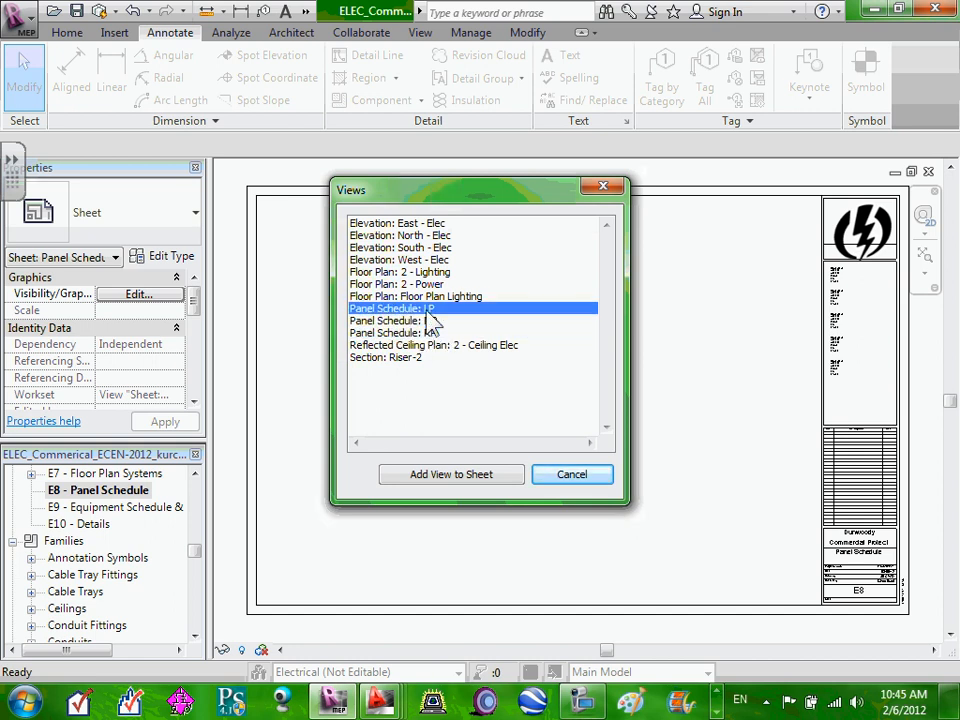
left_click(454, 478)
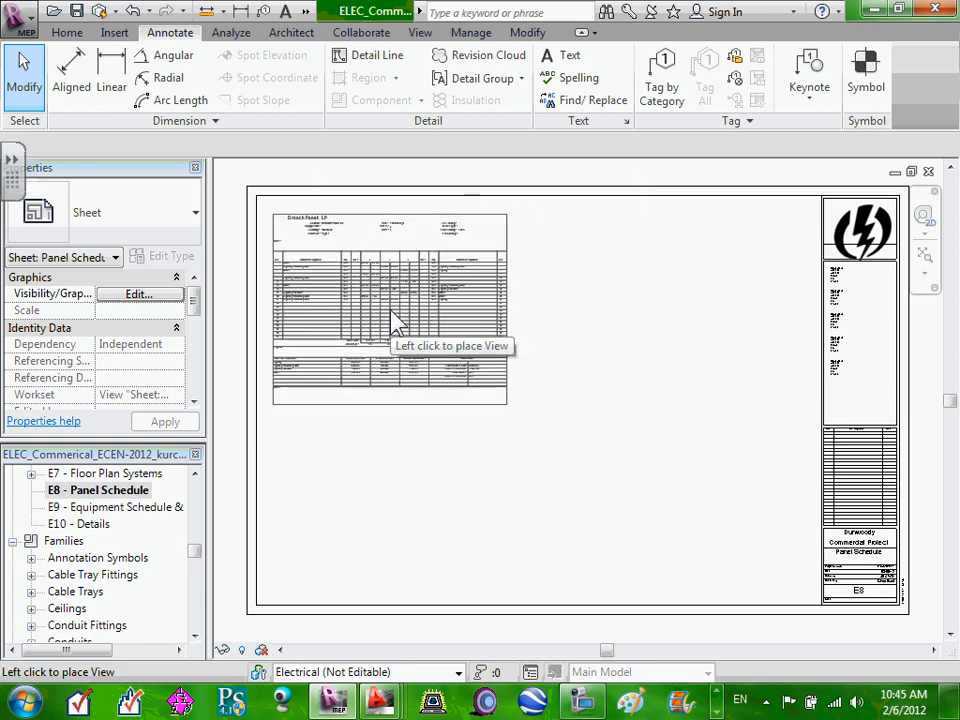
left_click(394, 320)
left_click(376, 300)
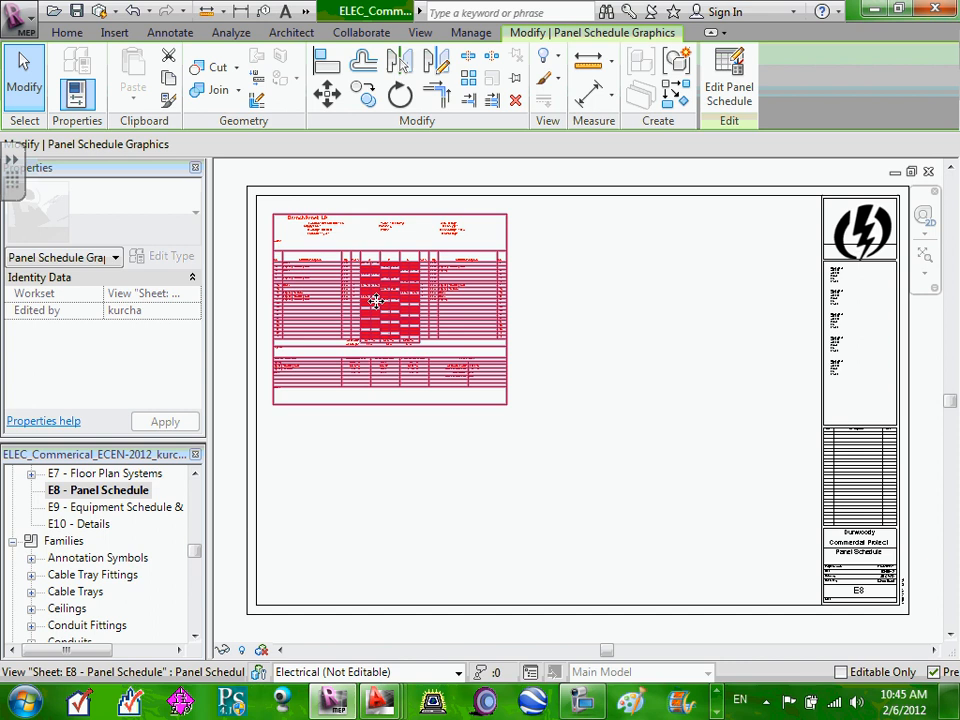
left_click(590, 390)
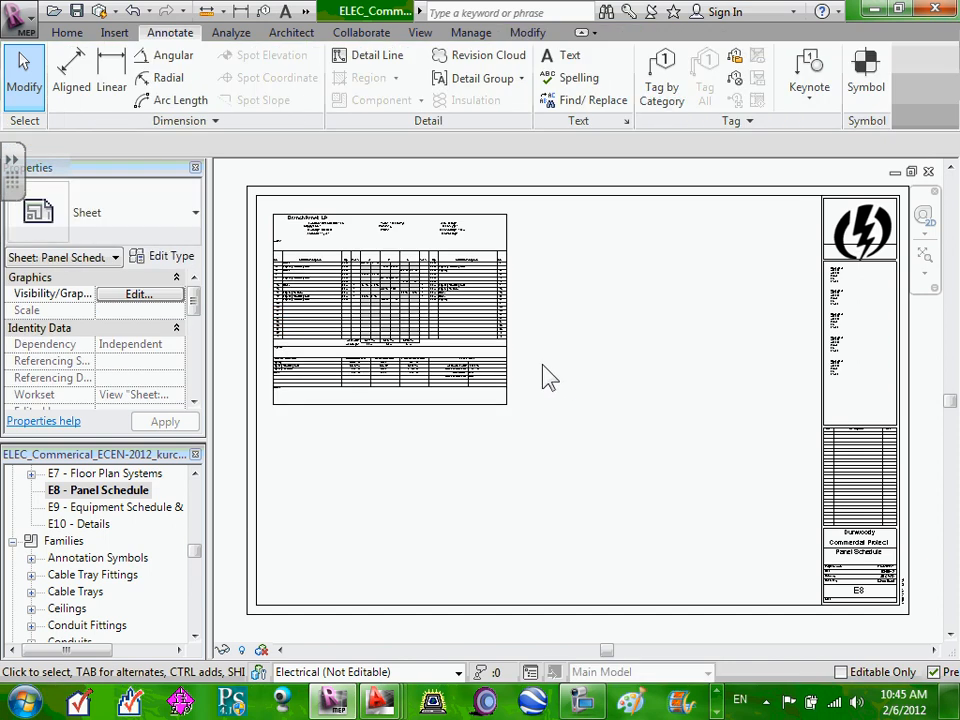
Step: Create a new sheet with the ECDM 212-D 22 x 34 Horizontal title block and open it from the sheet list
right_click(88, 495)
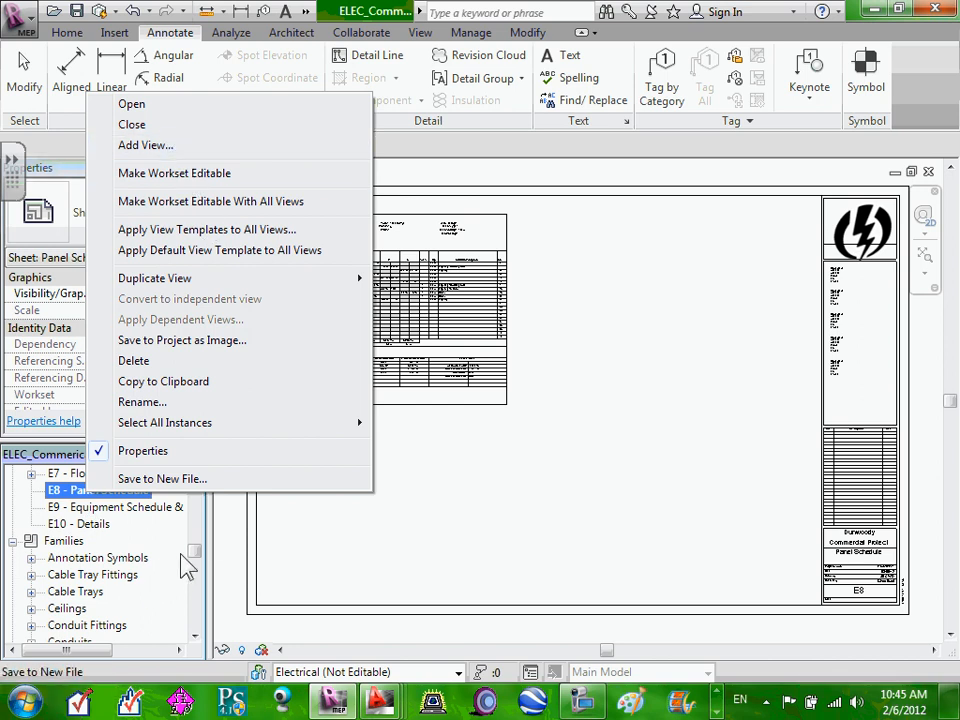
left_click_drag(197, 558, 201, 525)
left_click(72, 524)
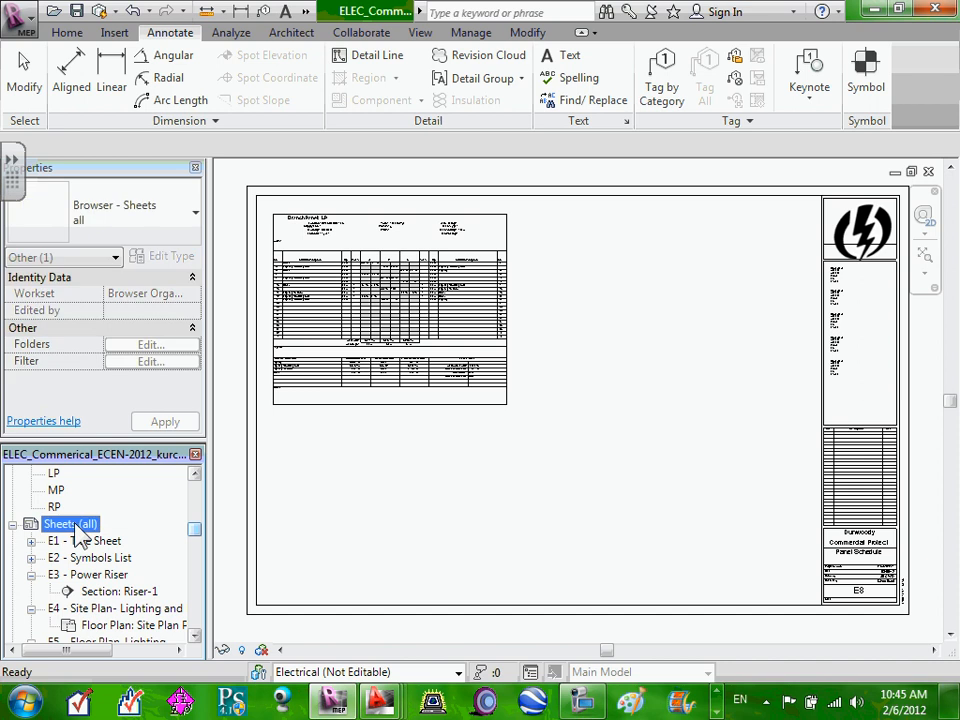
right_click(76, 528)
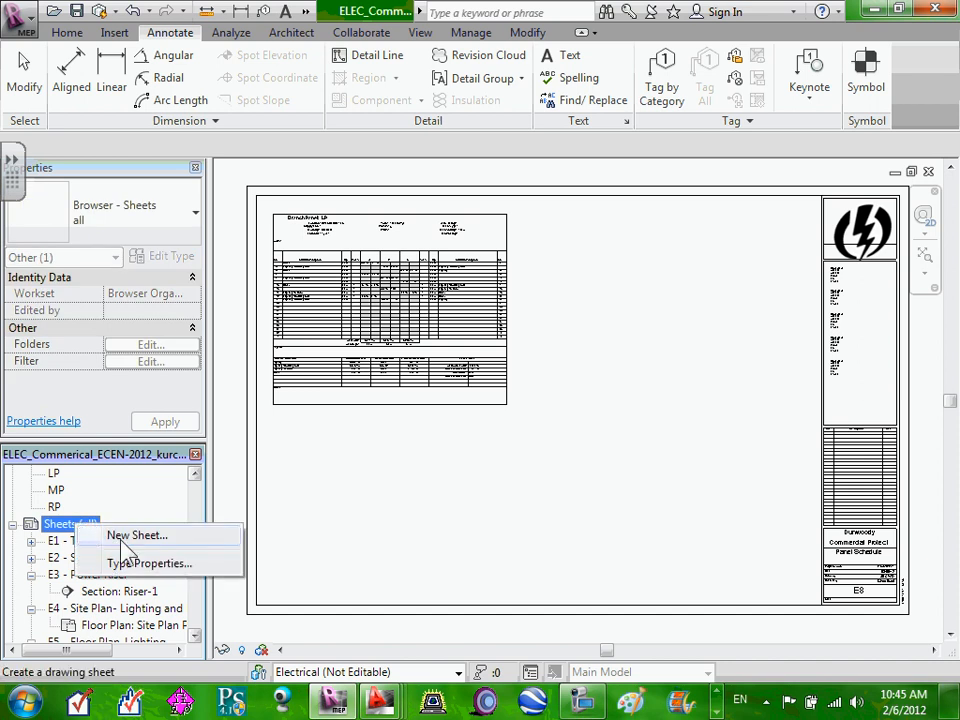
left_click(121, 537)
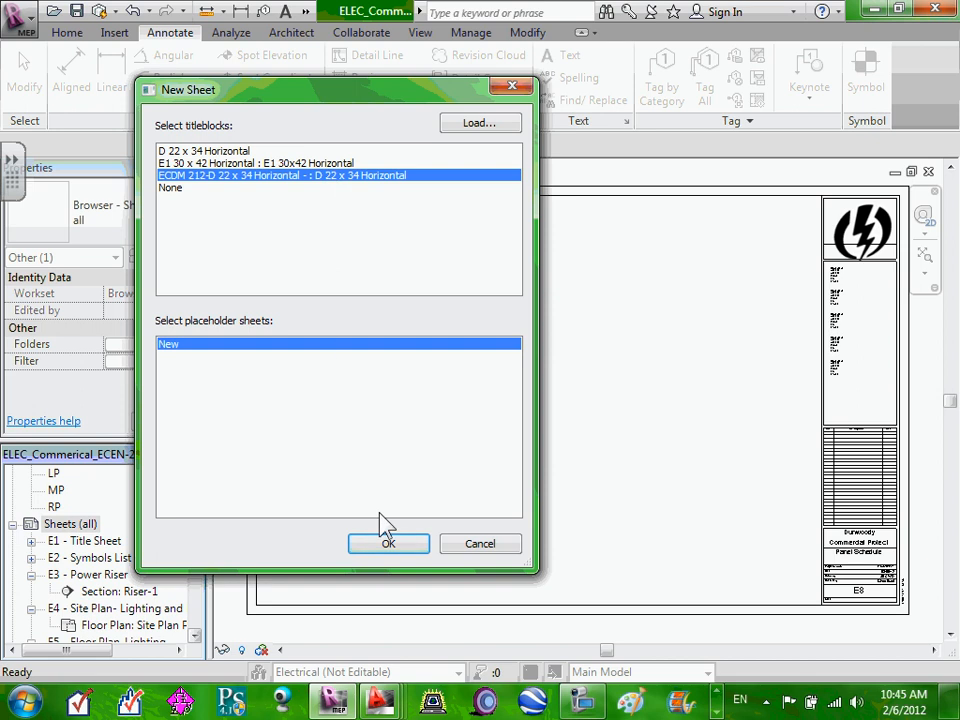
left_click(388, 546)
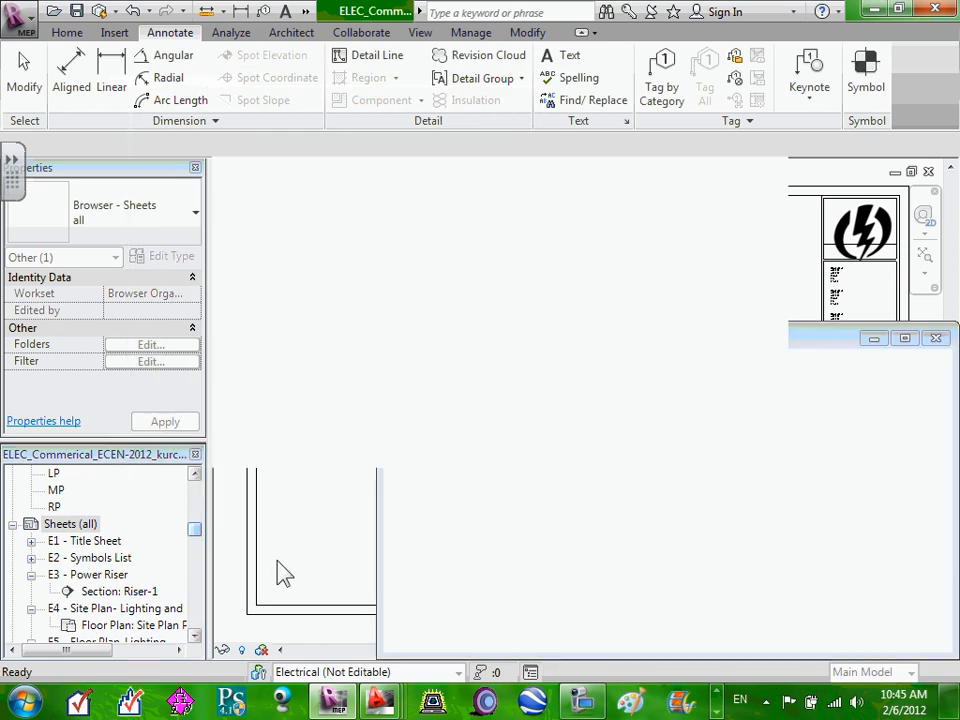
left_click(196, 530)
left_click_drag(197, 533, 200, 544)
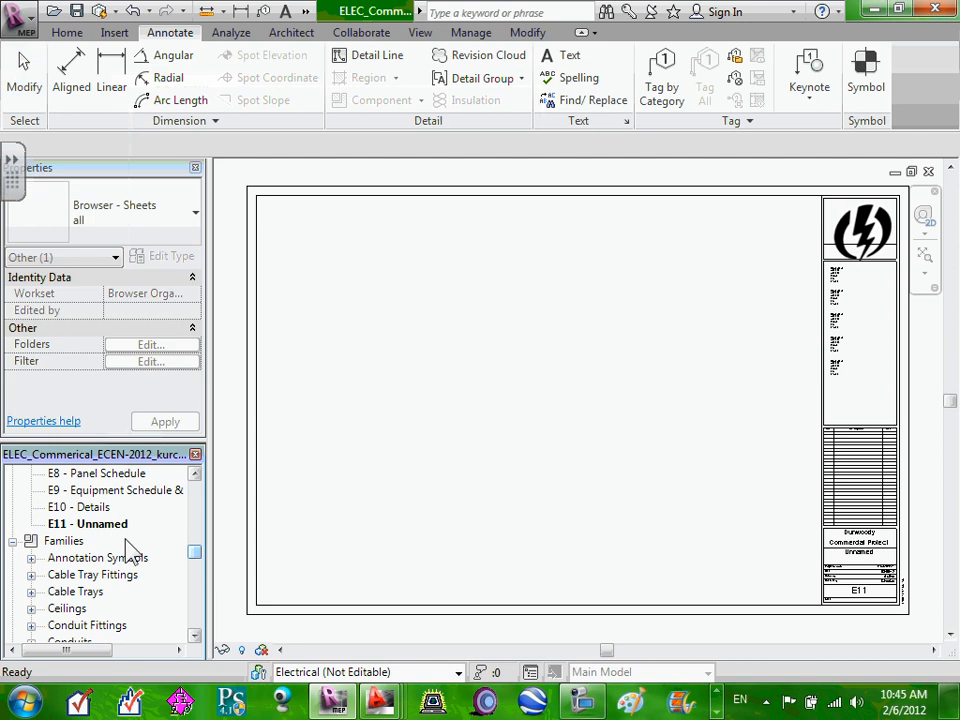
double_click(100, 526)
left_click(73, 524)
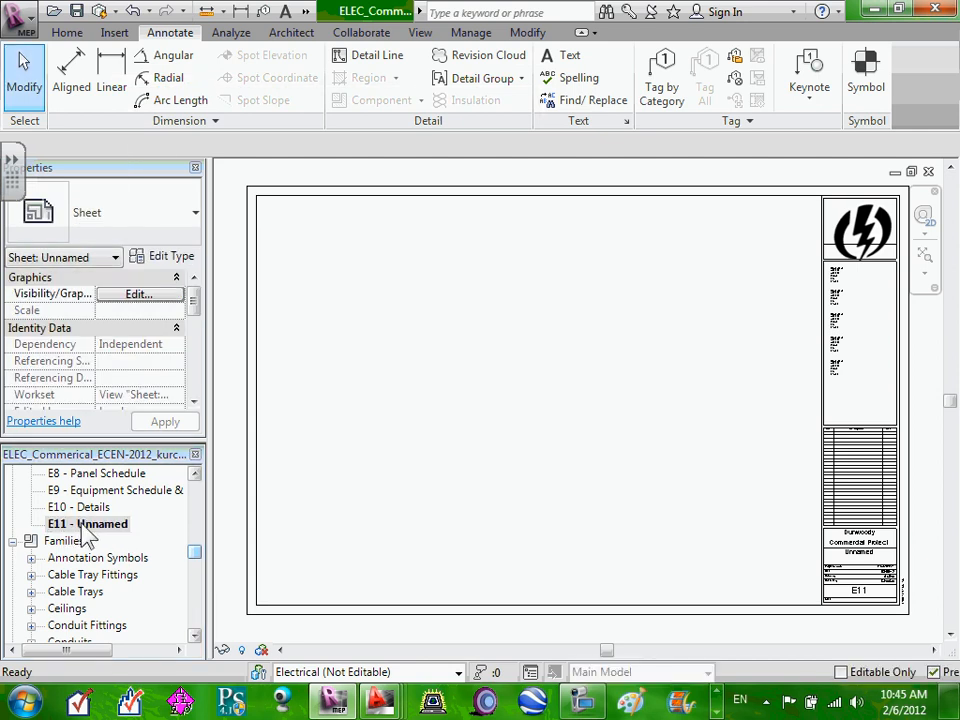
Step: Change the new sheet's number to E8.1 in its title block
scroll(875, 605, "up", 2)
scroll(875, 605, "up", 1)
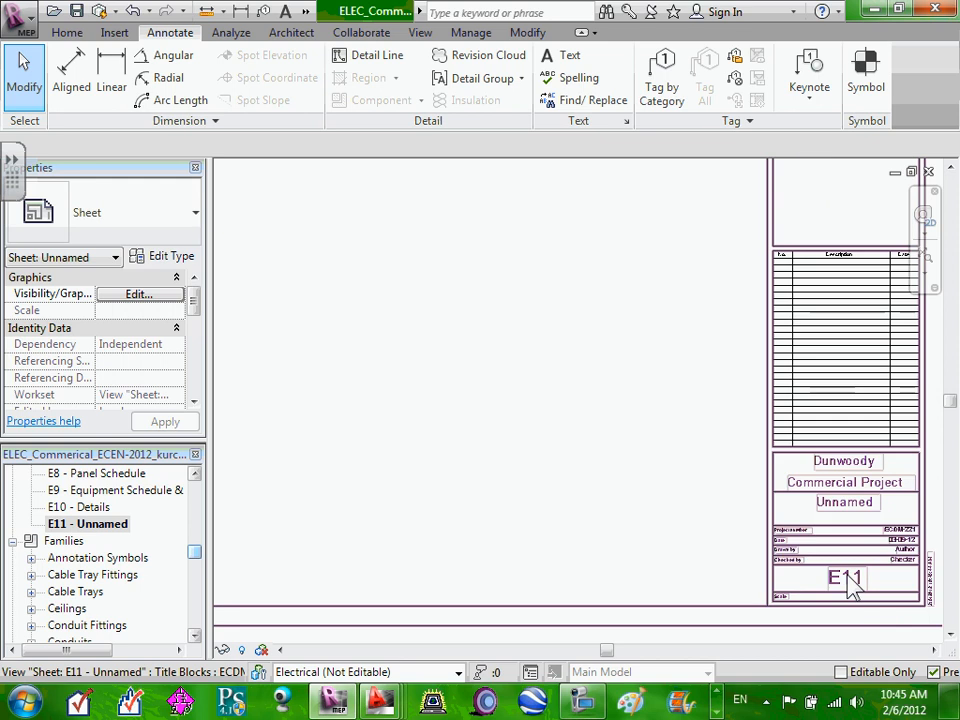
left_click(848, 584)
left_click(842, 578)
left_click(842, 578)
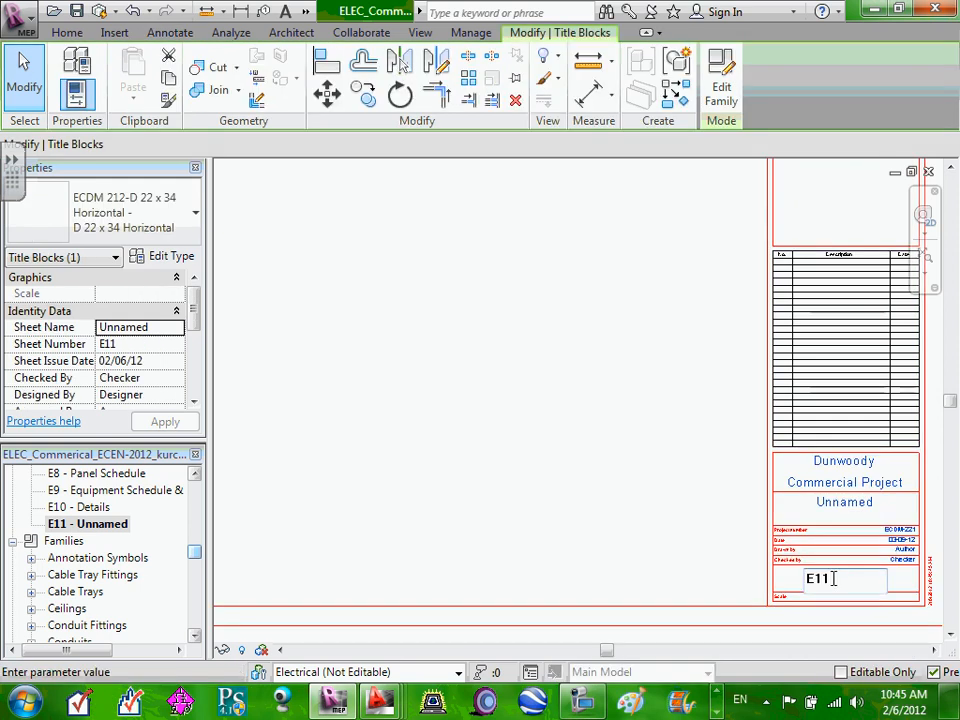
key("shift+Left")
key("shift+Left")
type("3.")
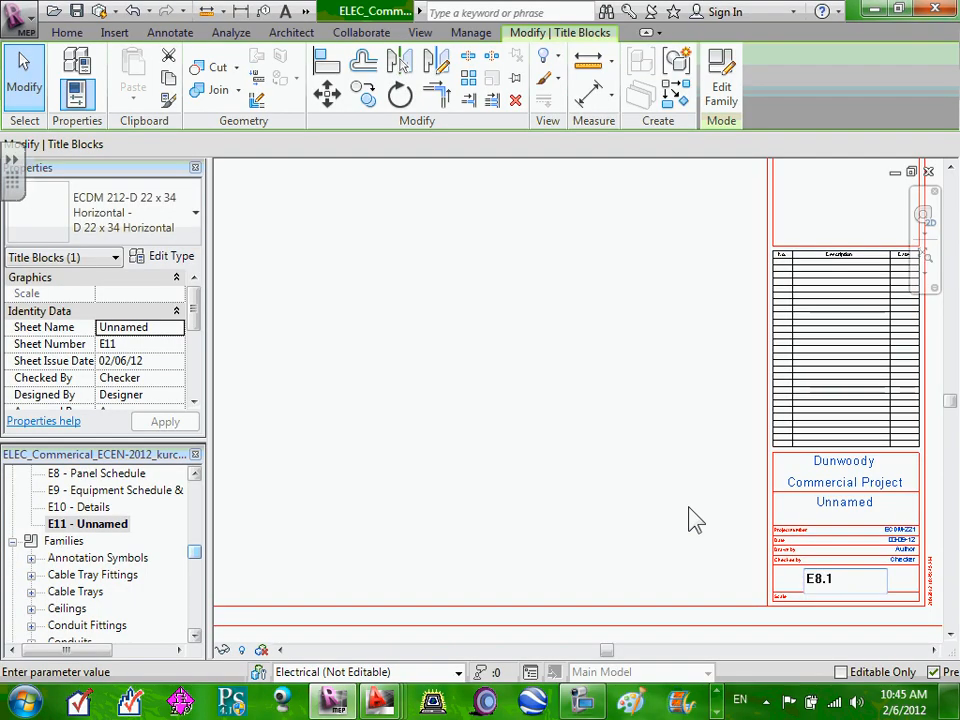
left_click(694, 518)
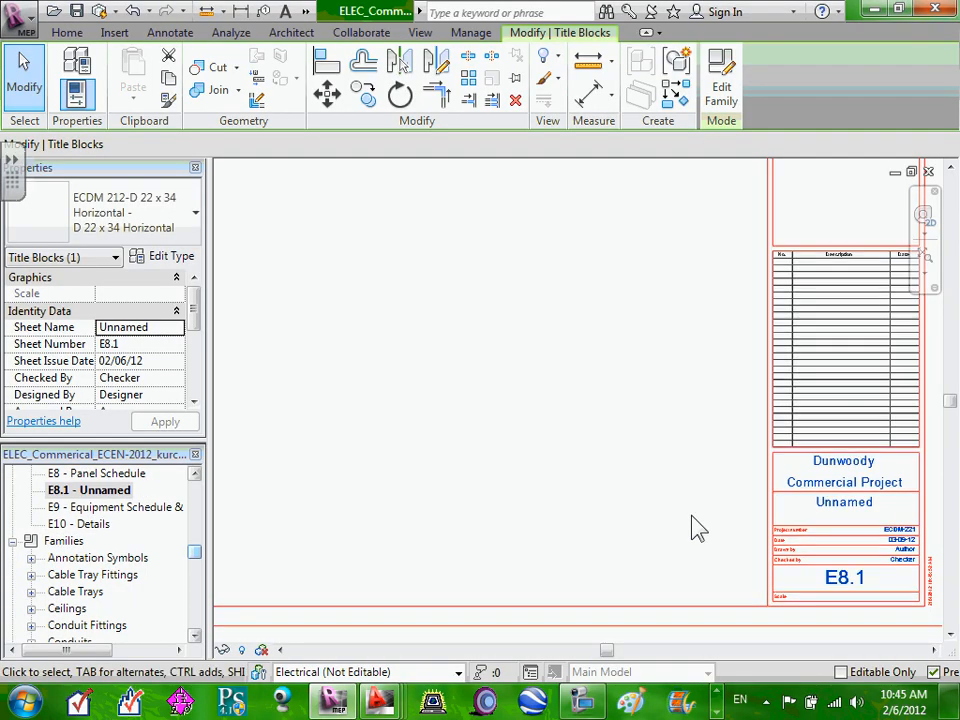
Step: Replace the Unnamed sheet name in the E8.1 title block with Schedule
left_click(852, 502)
left_click(855, 507)
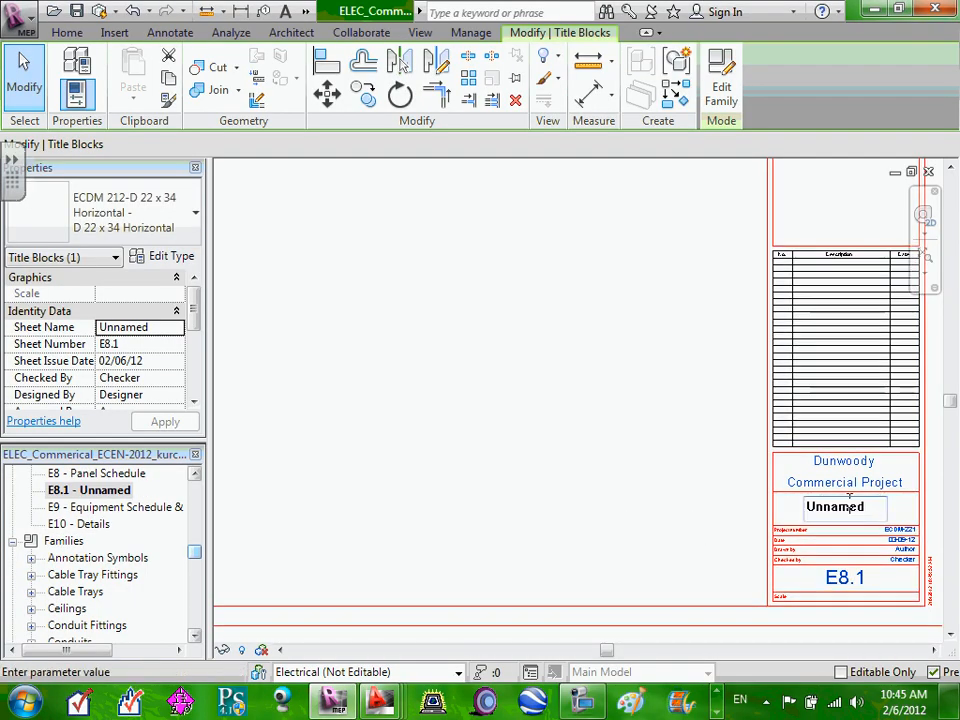
left_click_drag(869, 507, 761, 510)
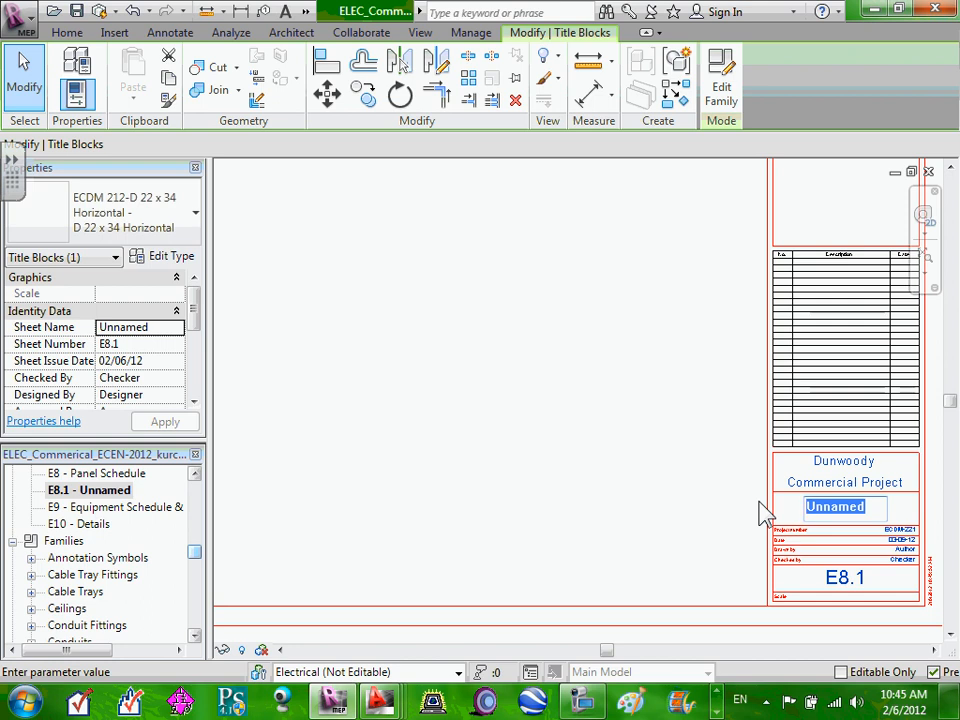
type("Sch")
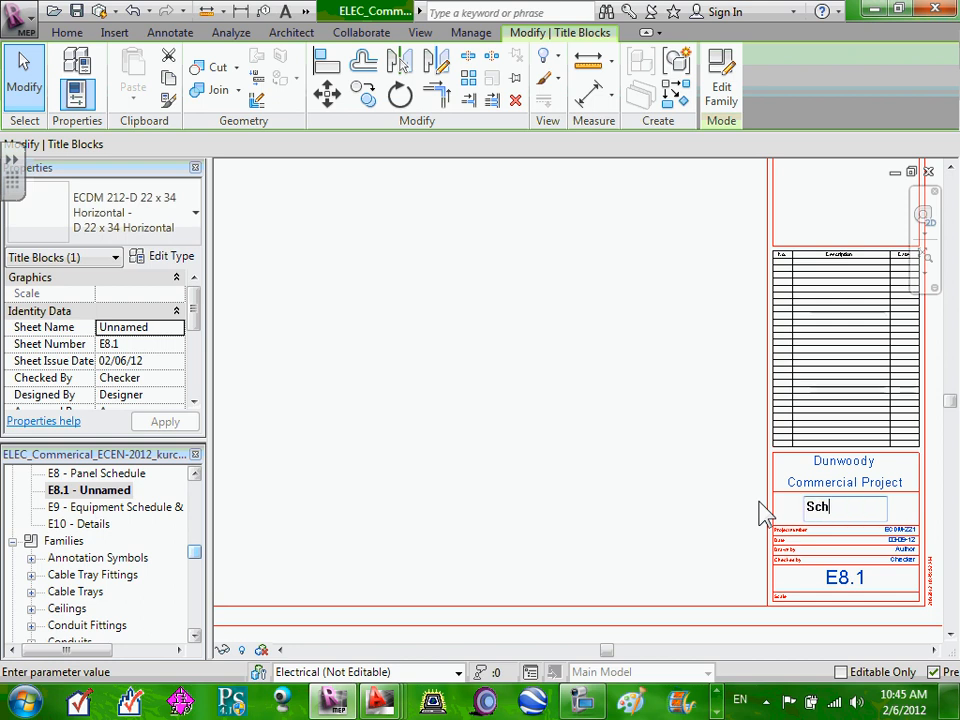
type("edule")
left_click(740, 512)
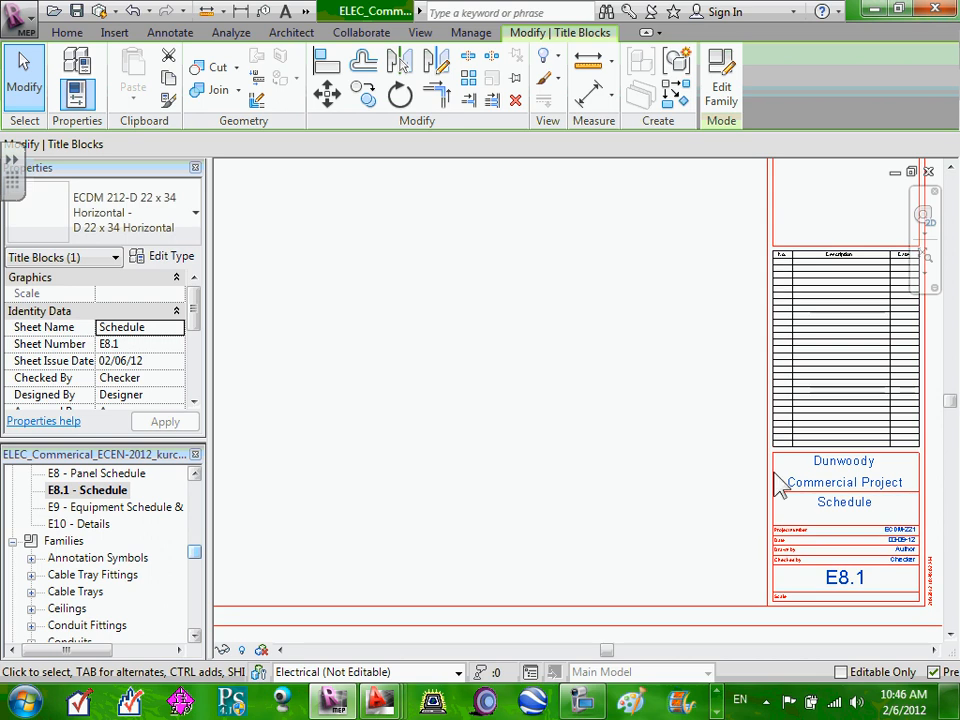
Step: Examine the E8.1 title block, including the logo, consultant entries, revision table, project details and sheet number
scroll(778, 470, "down", 2)
scroll(834, 167, "down", 2)
scroll(827, 169, "up", 4)
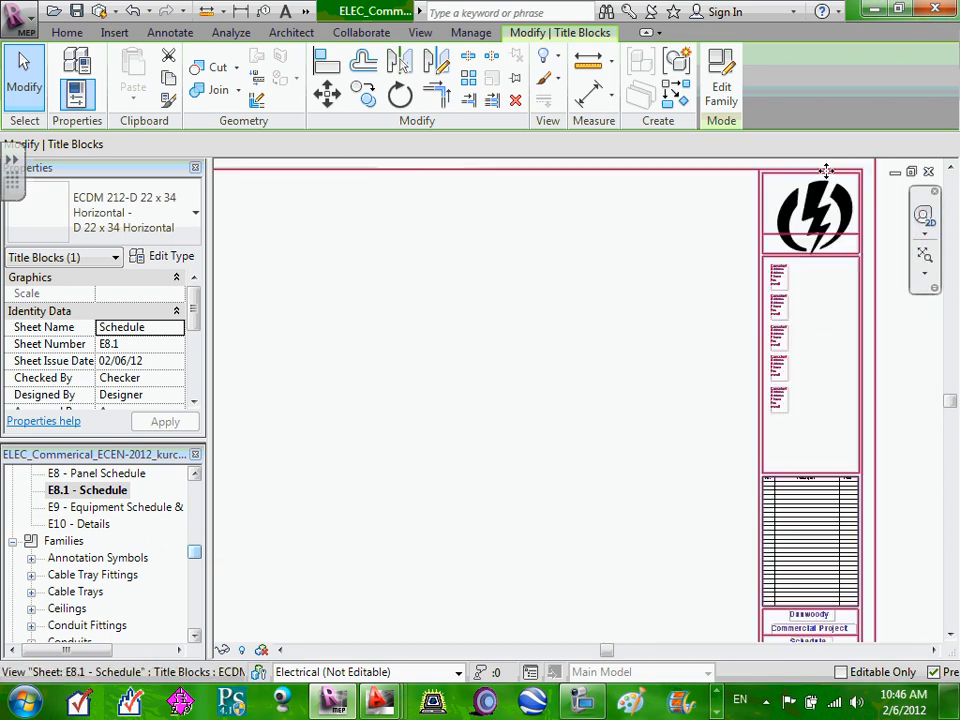
scroll(805, 290, "up", 2)
scroll(814, 209, "down", 5)
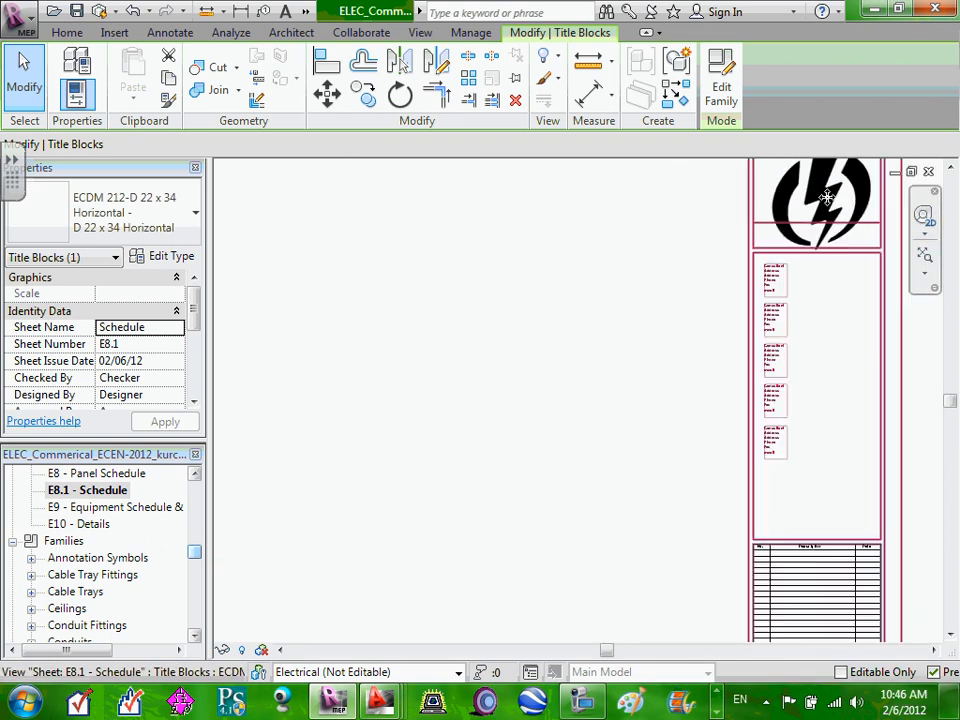
scroll(838, 185, "up", 2)
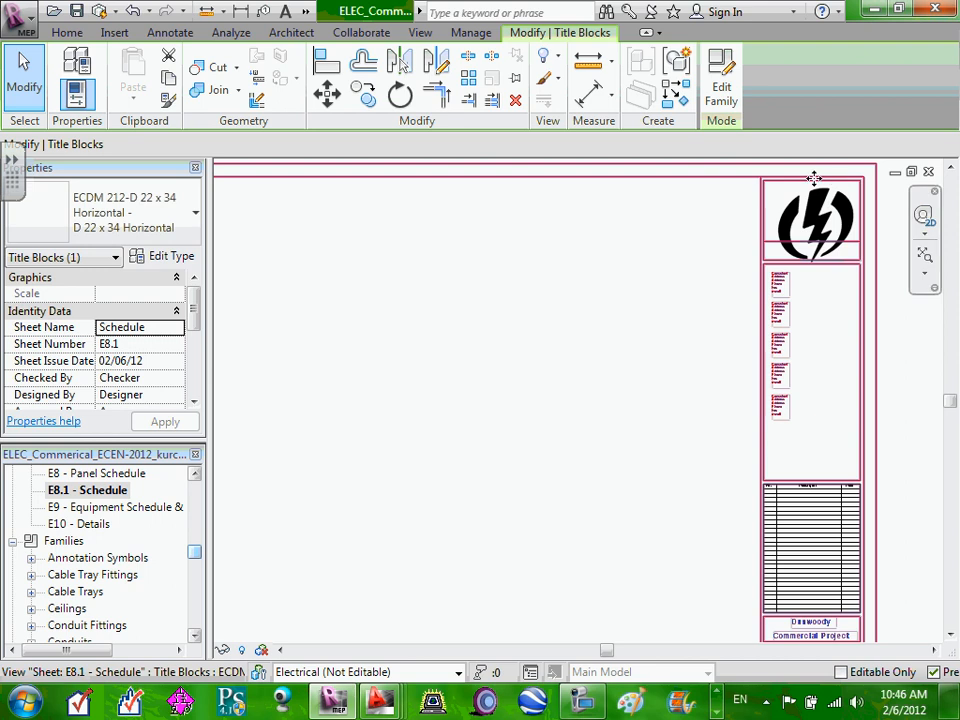
scroll(771, 311, "up", 4)
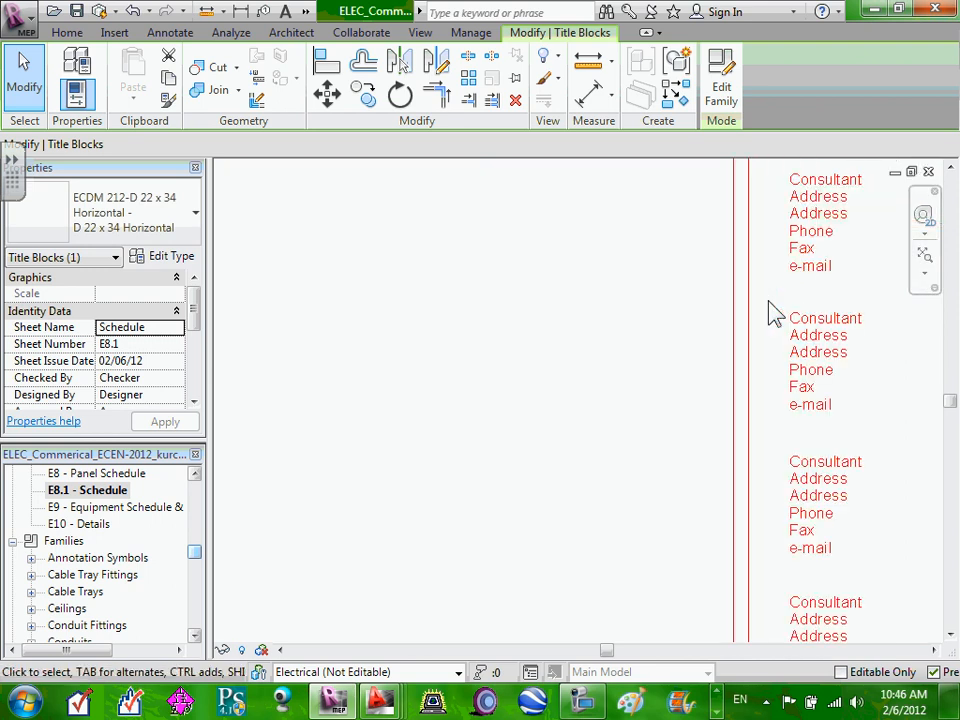
scroll(771, 311, "down", 4)
scroll(810, 585, "up", 3)
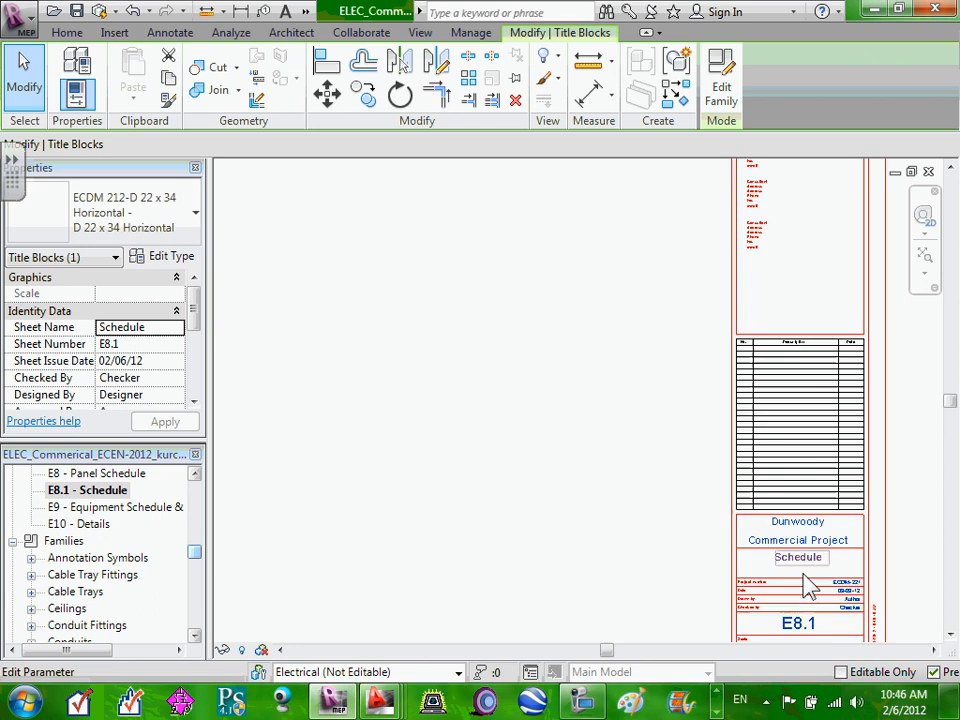
scroll(810, 558, "up", 2)
scroll(815, 565, "down", 3)
scroll(820, 570, "up", 3)
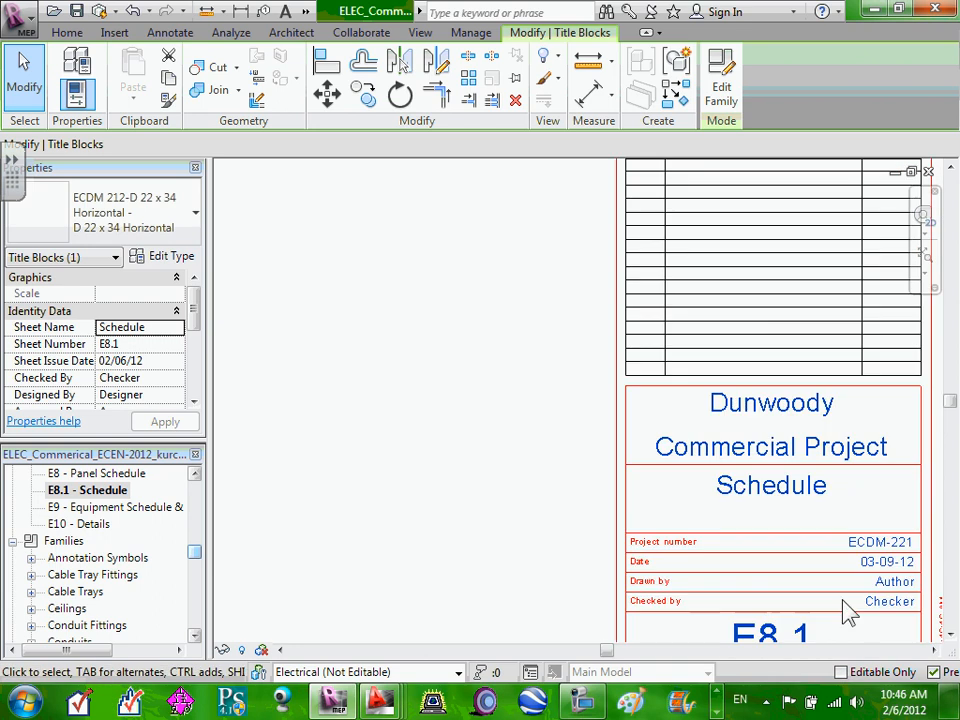
scroll(823, 577, "down", 2)
scroll(800, 615, "up", 3)
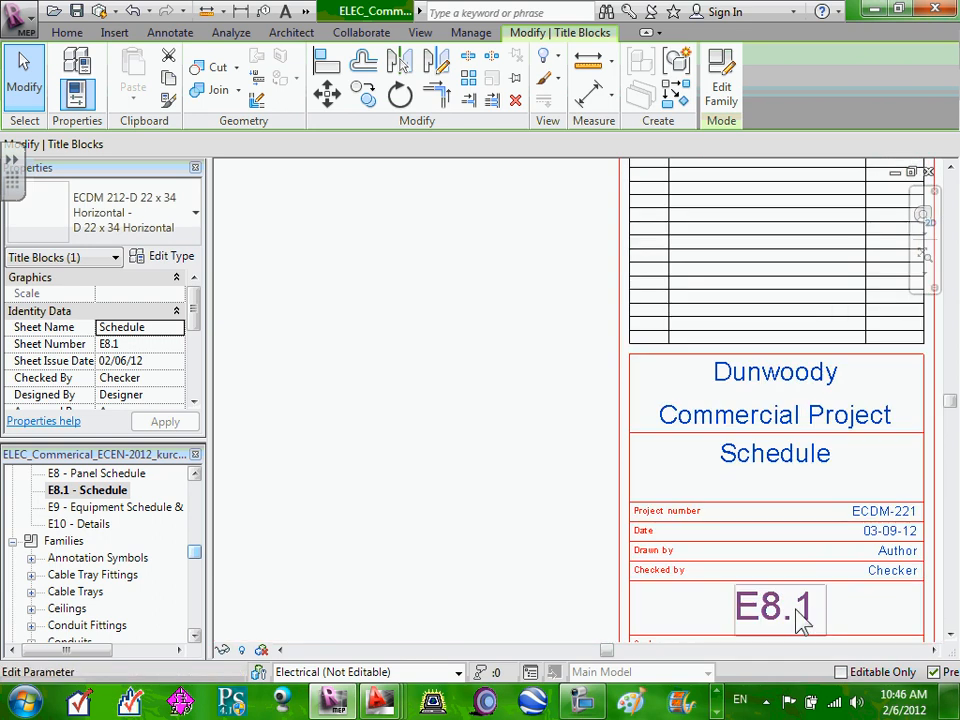
Step: Extend the sheet name in the E8.1 title block to Panel Schedule
left_click(785, 462)
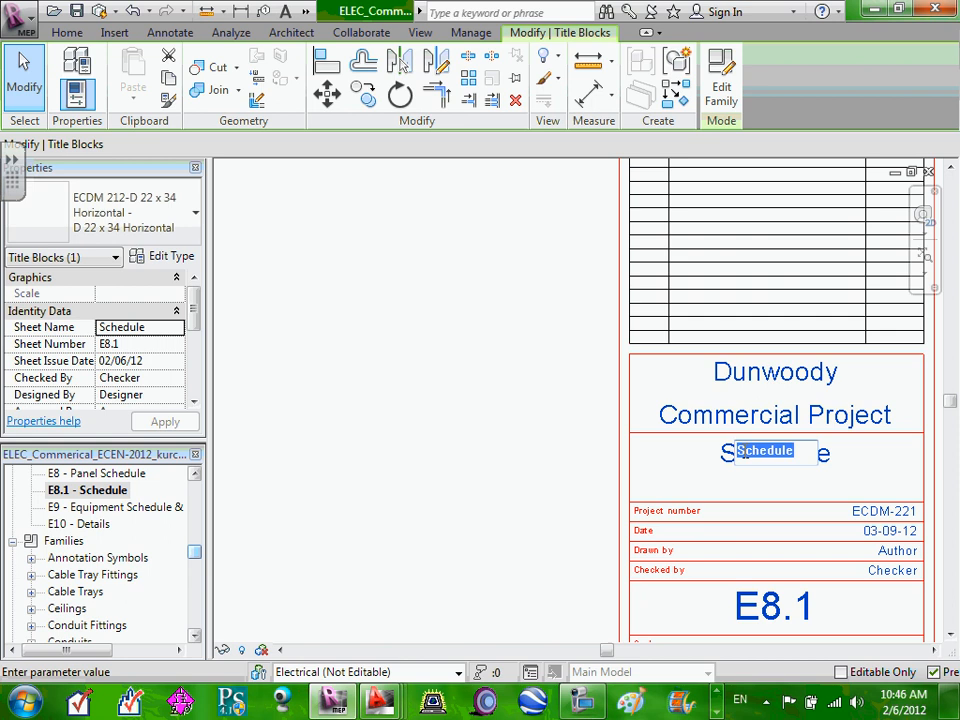
left_click(743, 453)
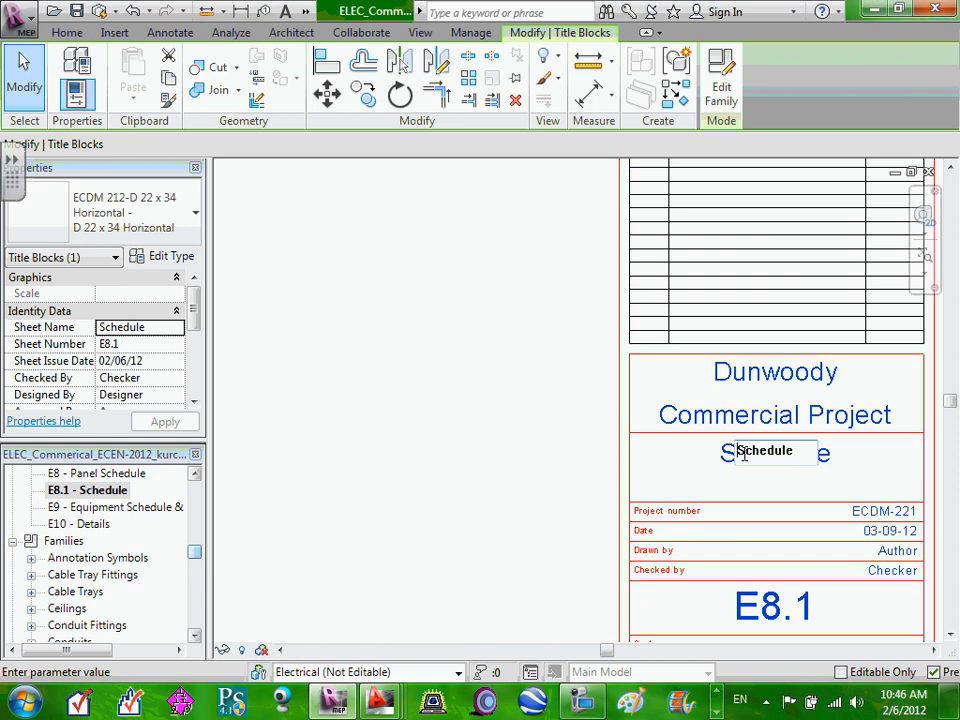
type("Pa")
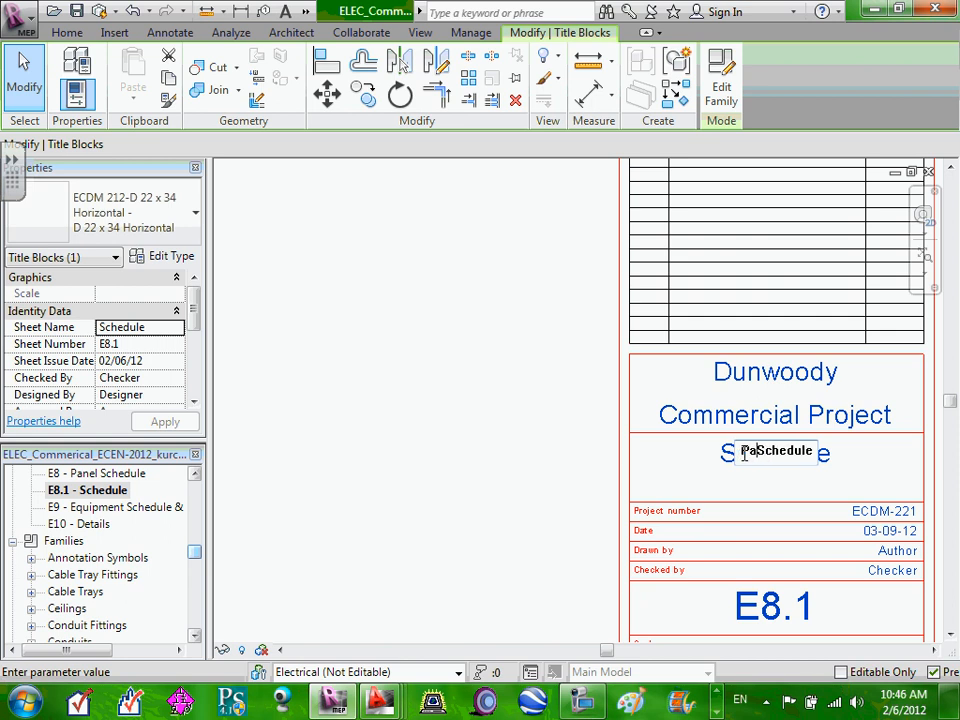
type("nel")
left_click(680, 456)
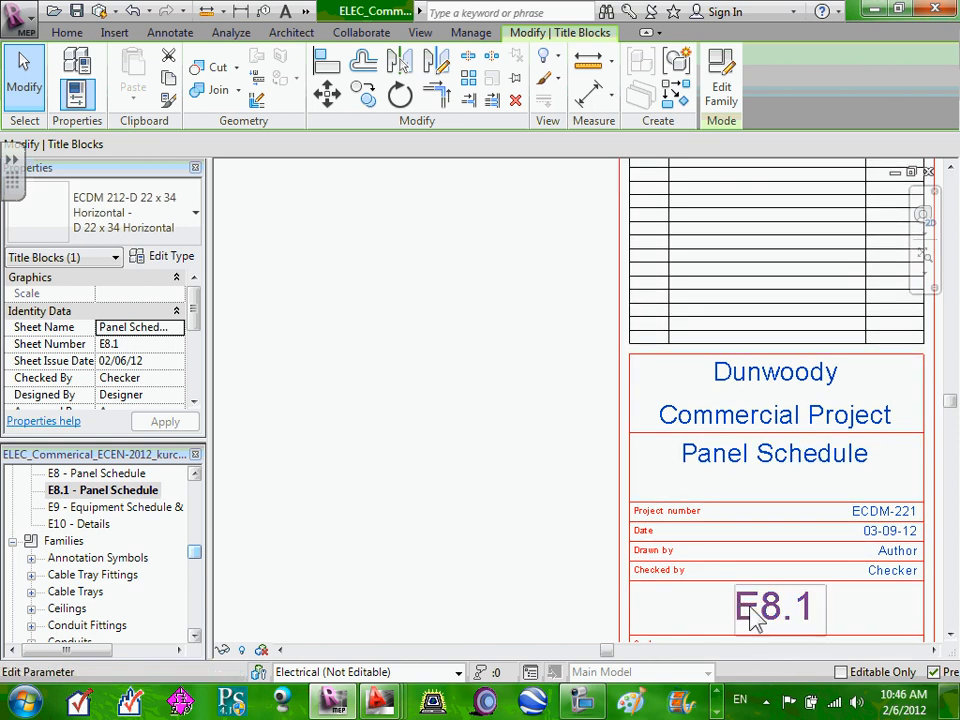
Step: Fill in the checker's initials under Checked by and the drafter's initials under Drawn by in the E8.1 title block
scroll(628, 458, "down", 2)
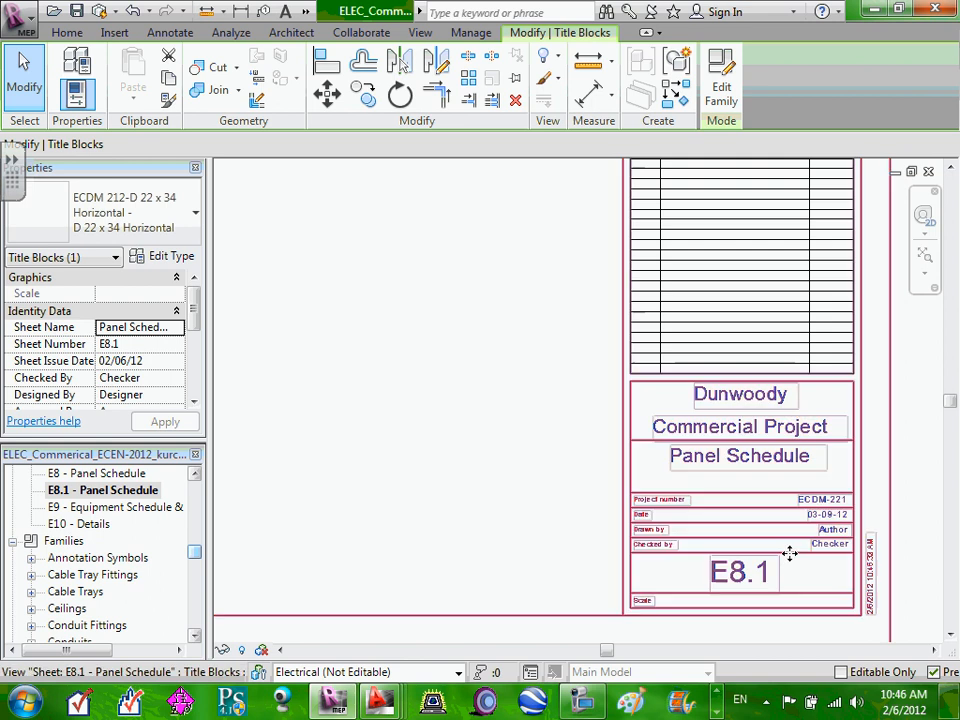
scroll(810, 560, "up", 2)
left_click(832, 546)
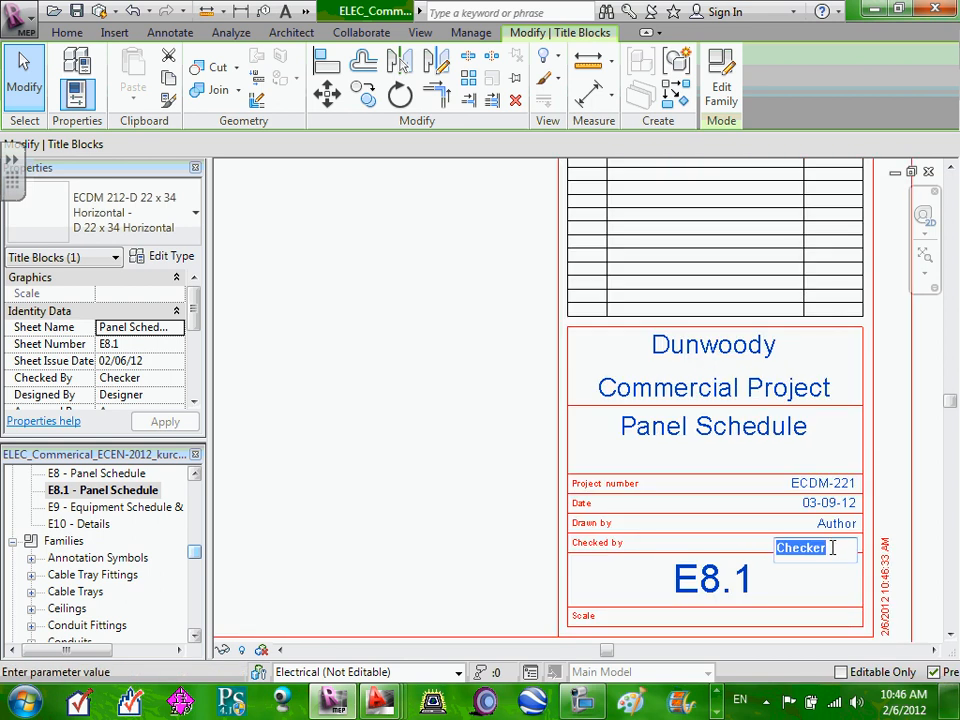
type("csK")
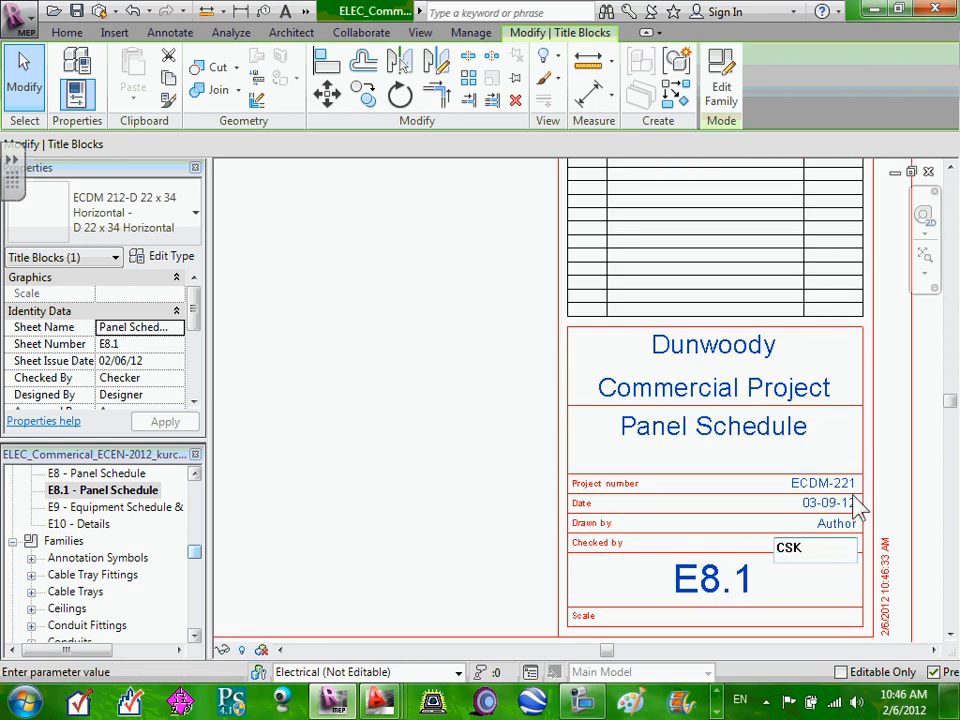
left_click(838, 525)
left_click(843, 523)
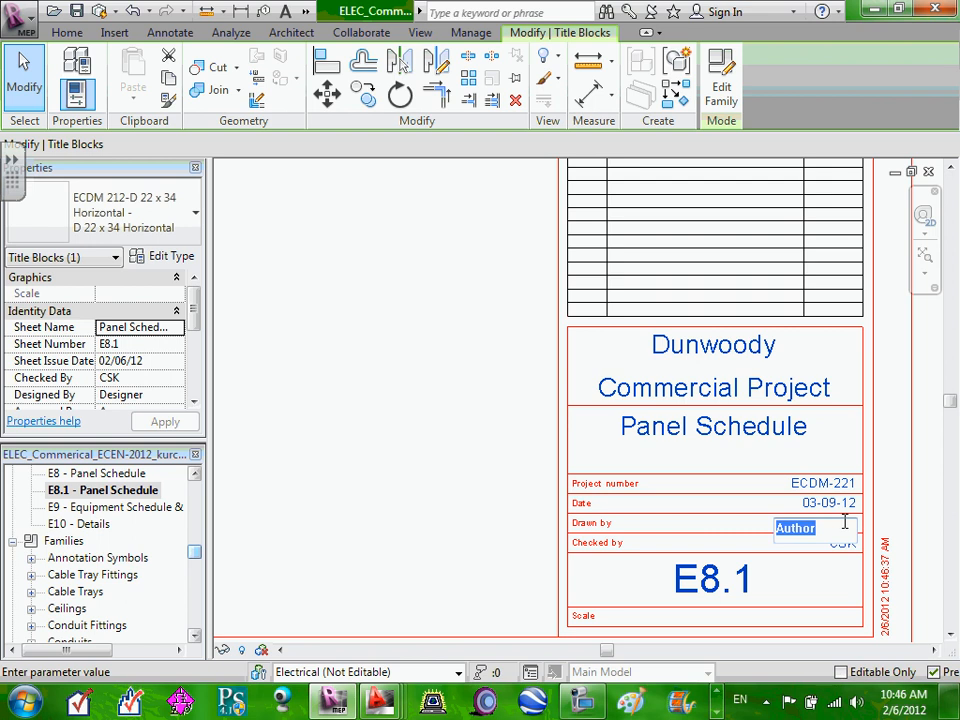
type("J")
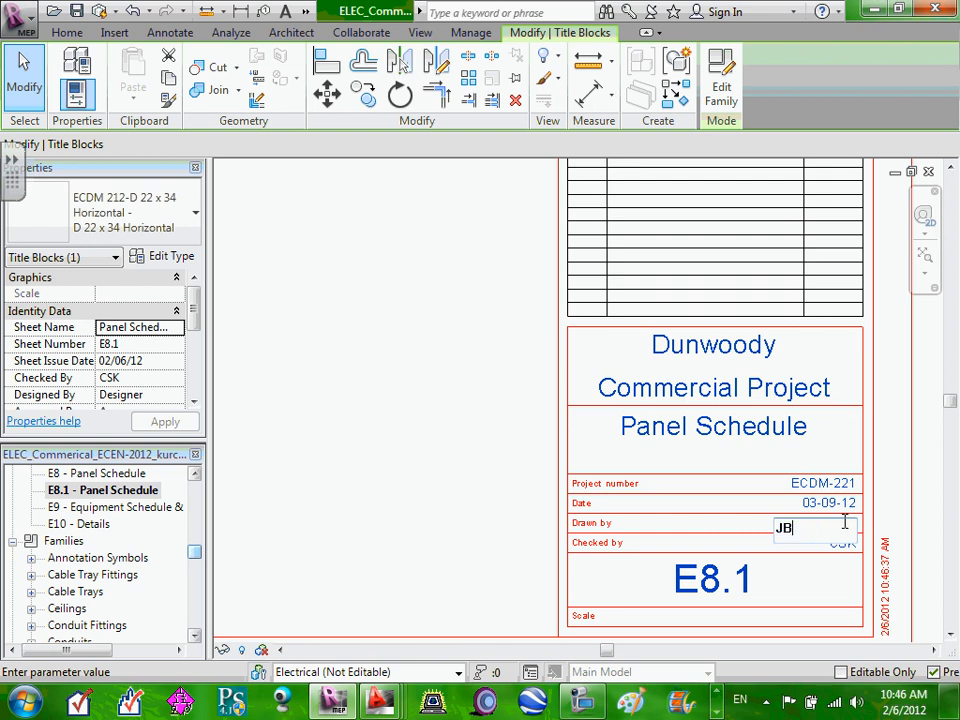
type("B")
left_click(493, 520)
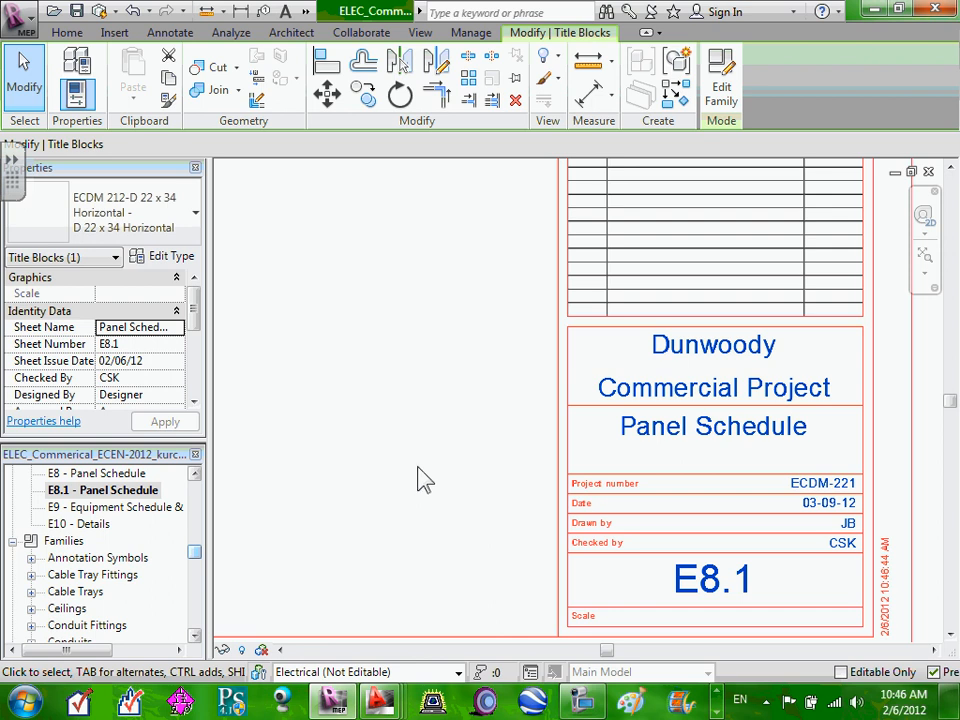
Step: Open the Symbols drafting view of the Electrical discipline and view its abbreviations and symbols lists in full
scroll(418, 466, "down", 5)
scroll(371, 431, "up", 1)
middle_click_drag(384, 440, 579, 469)
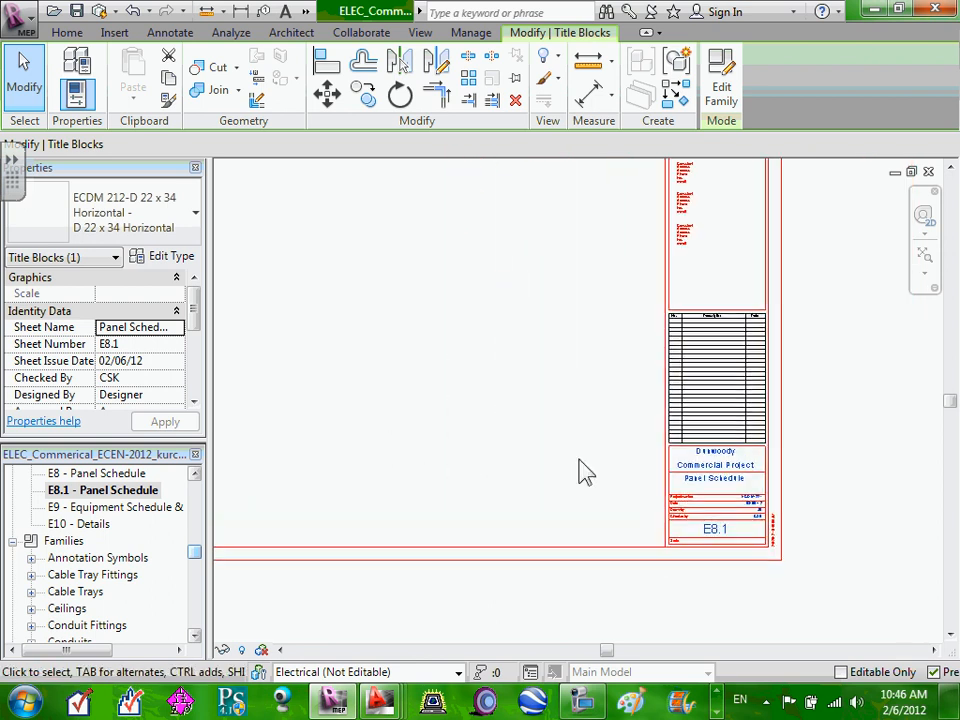
scroll(451, 443, "down", 2)
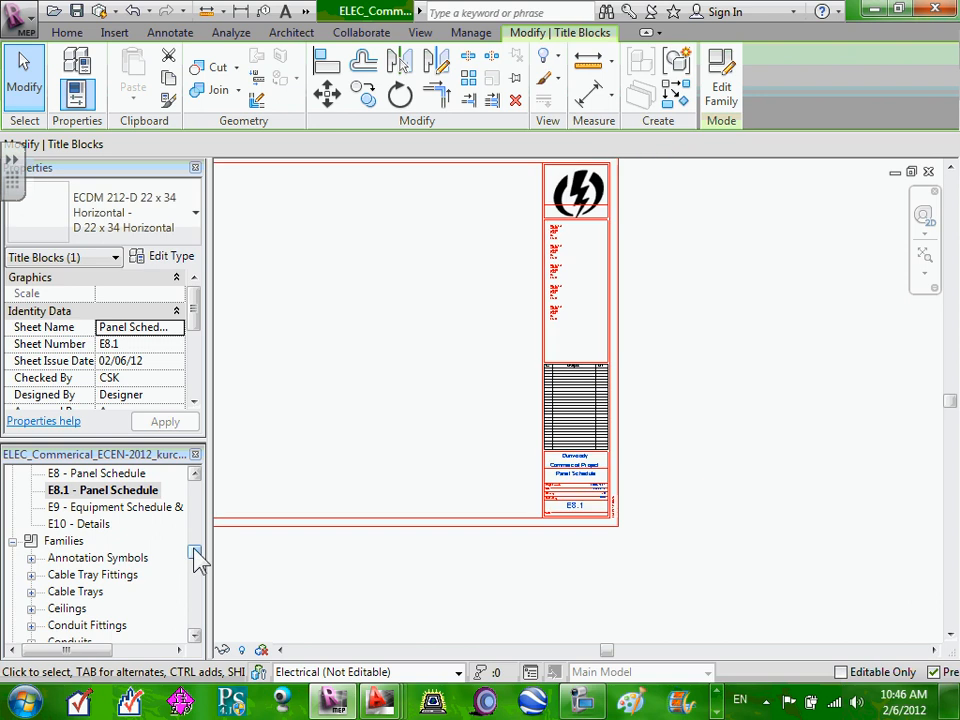
left_click_drag(198, 558, 201, 481)
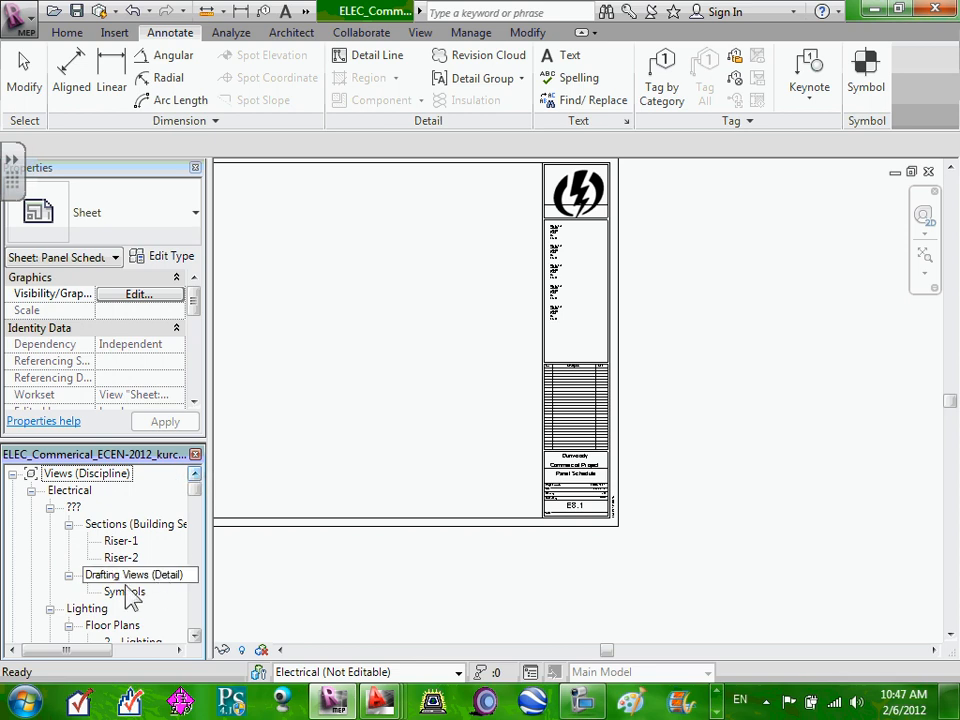
double_click(124, 593)
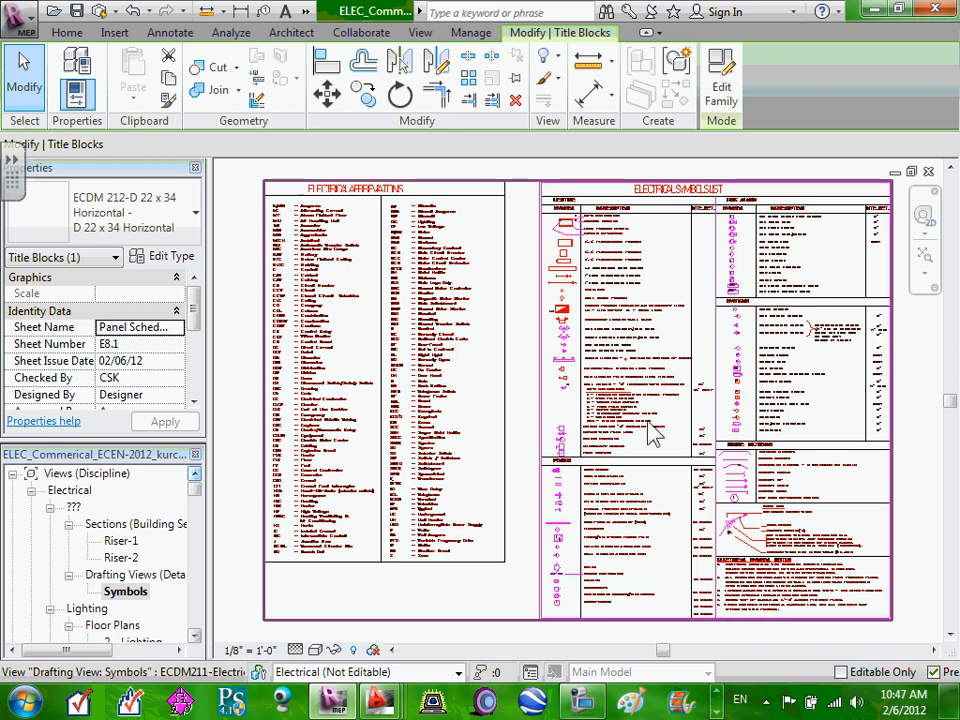
scroll(652, 432, "down", 2)
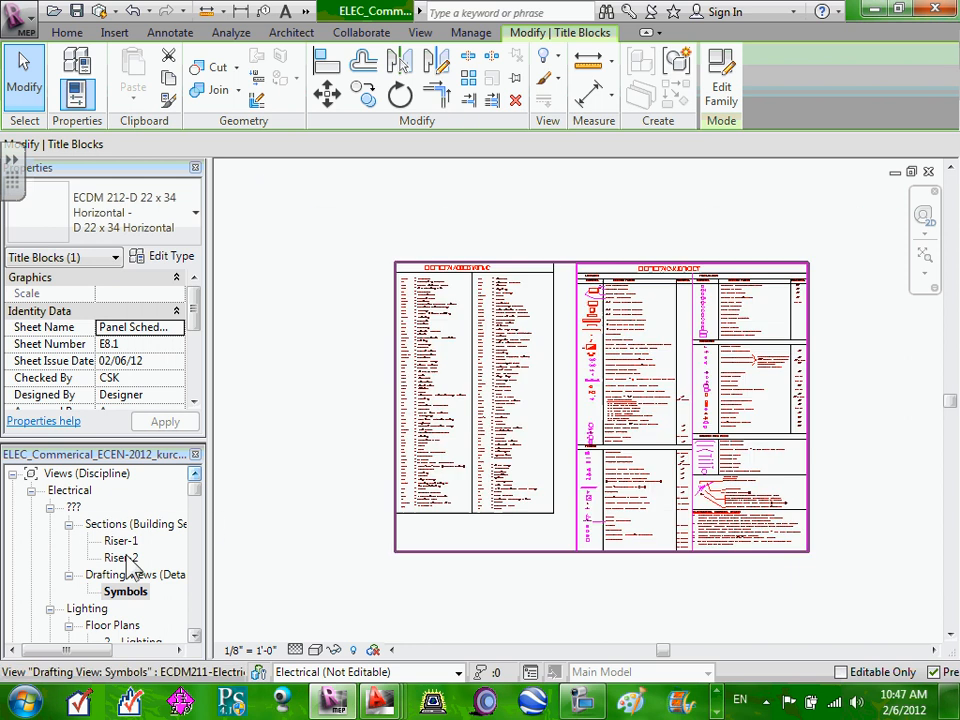
Step: Create a new drafting view named Lighting Schedule at a scale of 1 1/2" = 1'-0"
left_click(74, 34)
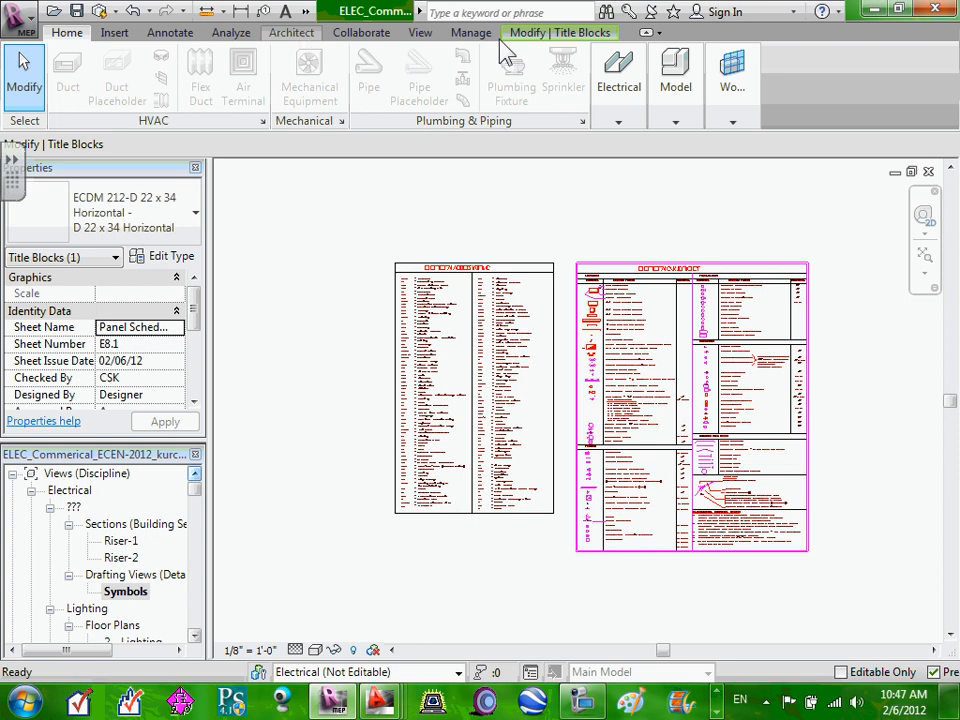
left_click(421, 35)
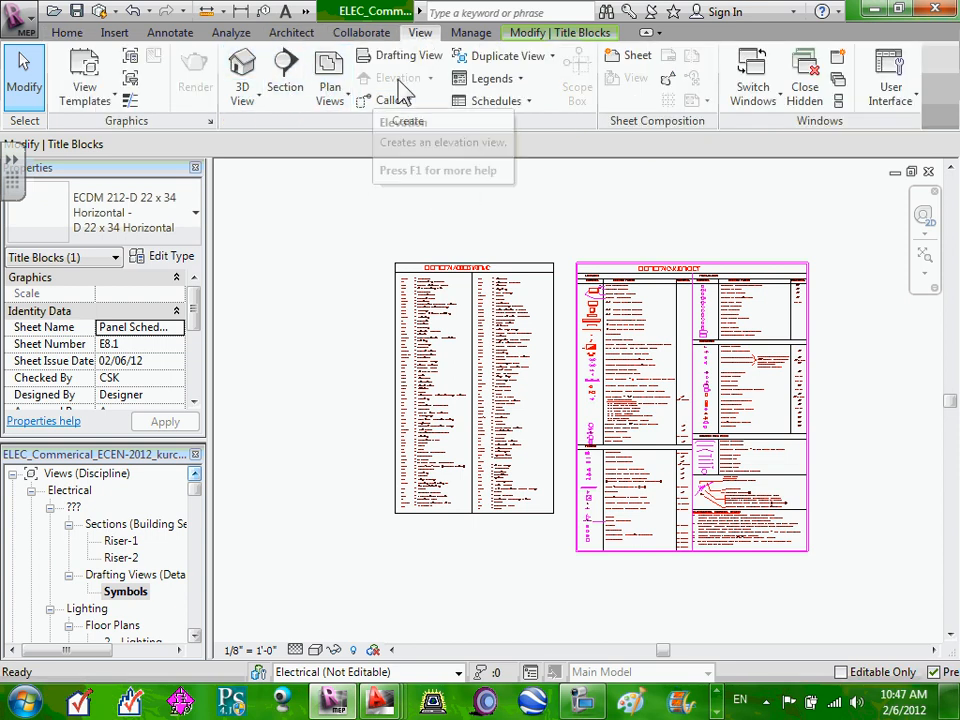
left_click(418, 57)
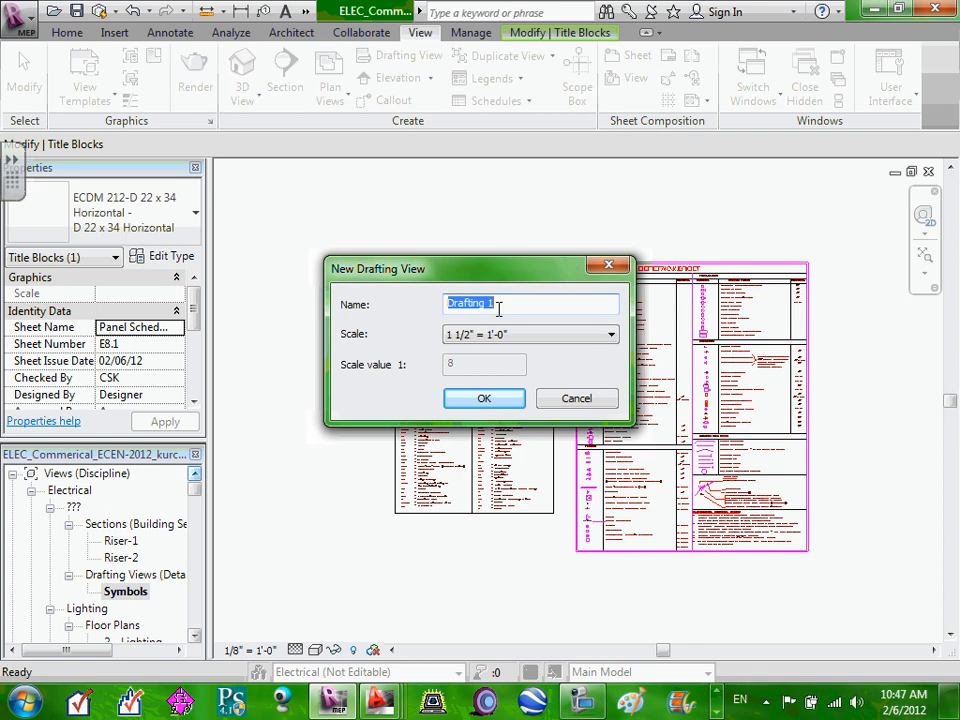
type("Lighting Sch")
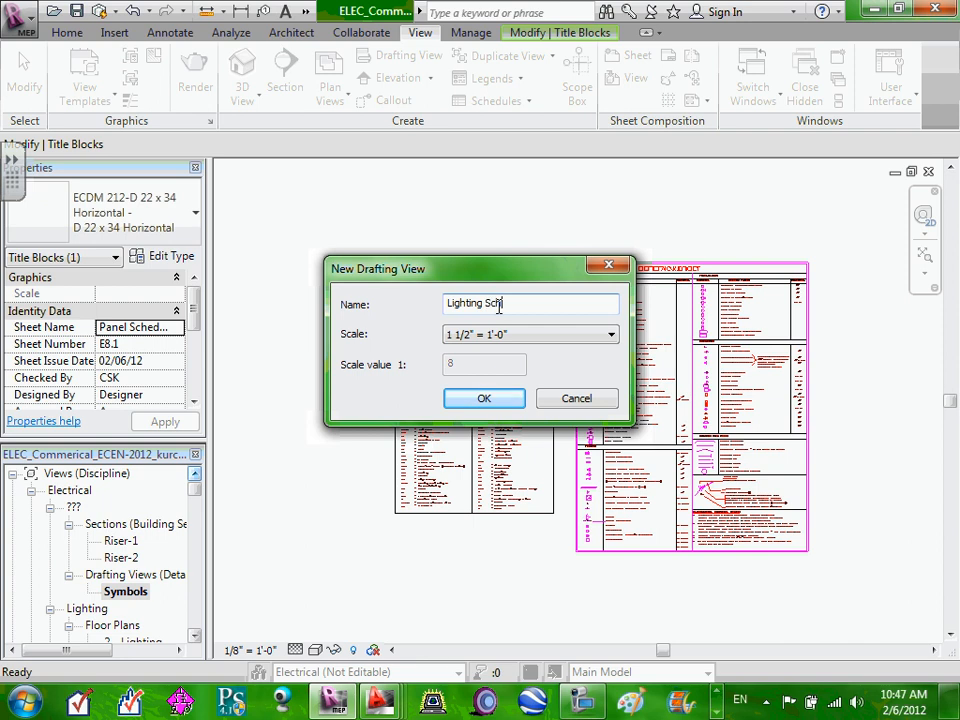
type("edule")
left_click(472, 398)
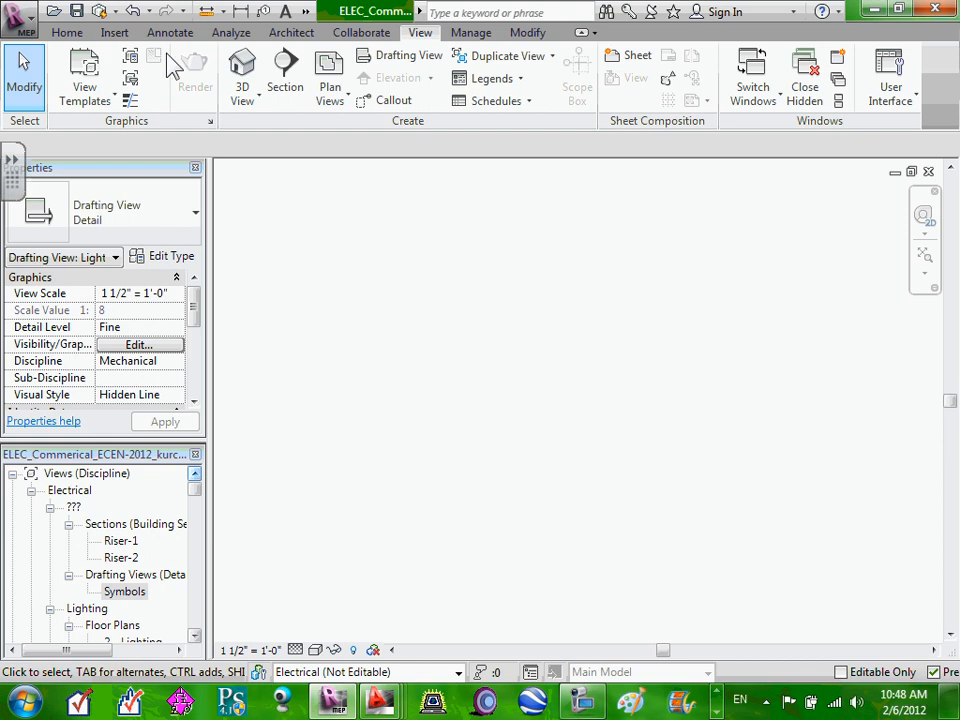
Step: Start a CAD import into the Lighting Schedule view and browse to the AutoCad folder within Design Drawings
left_click(113, 33)
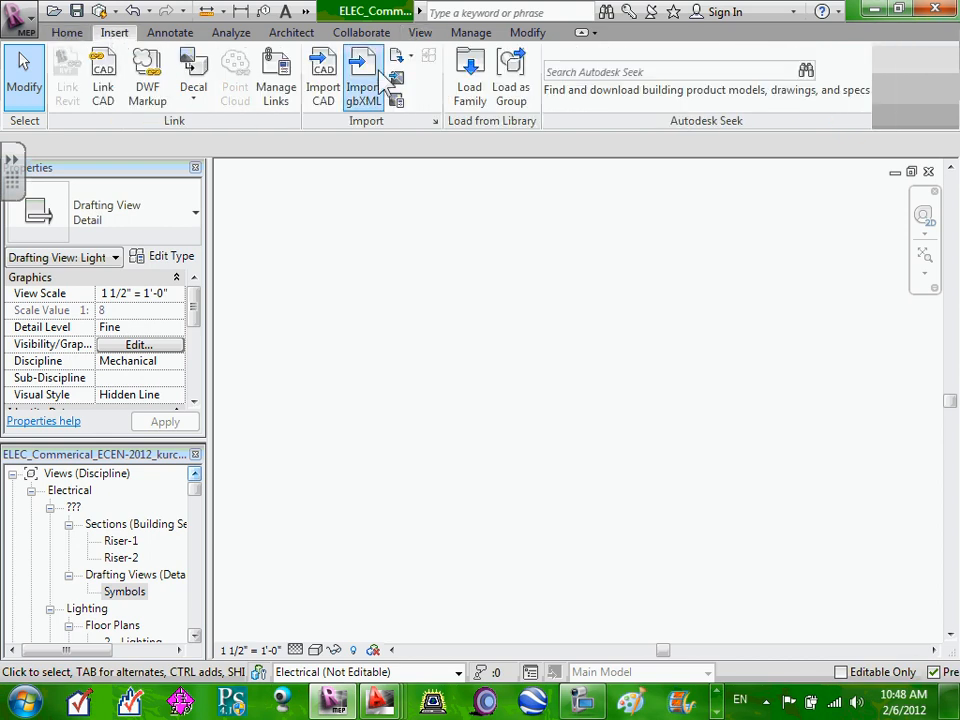
left_click(337, 87)
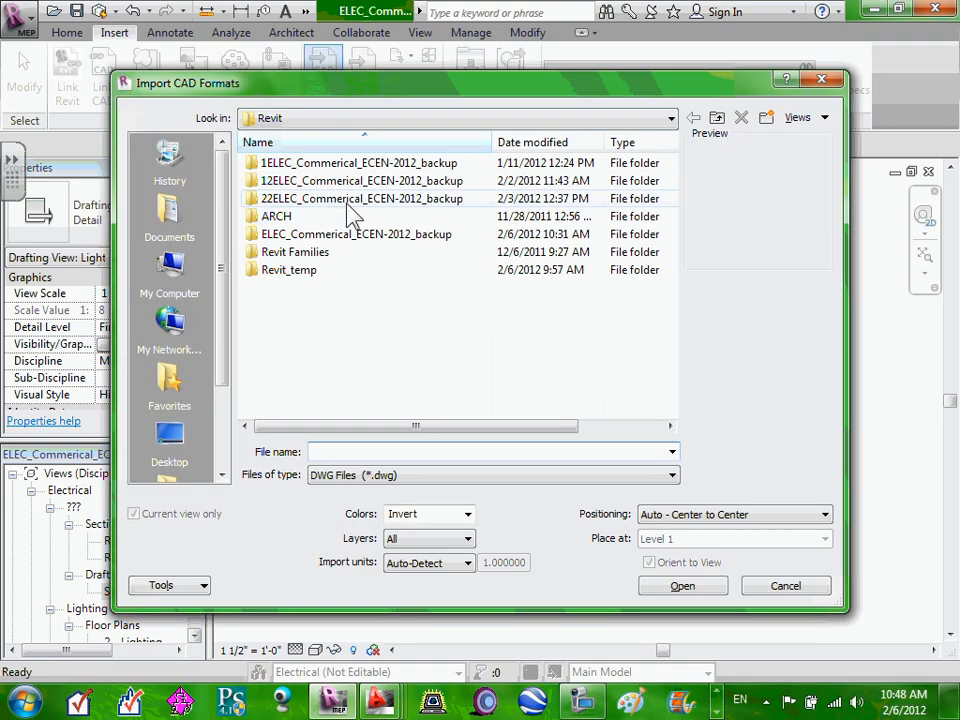
left_click(671, 119)
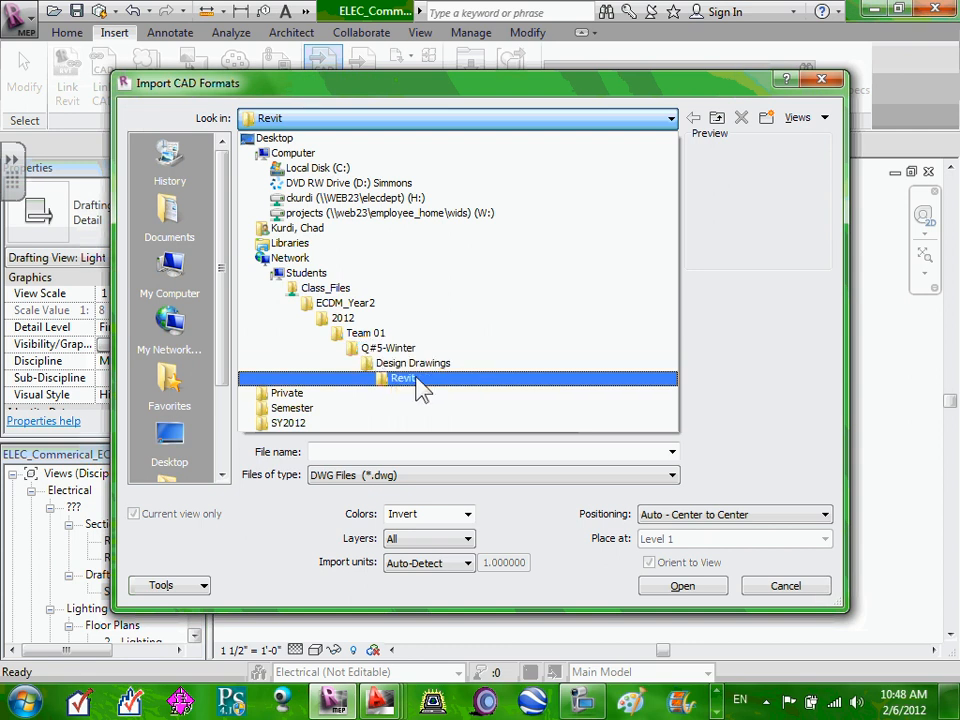
left_click(430, 363)
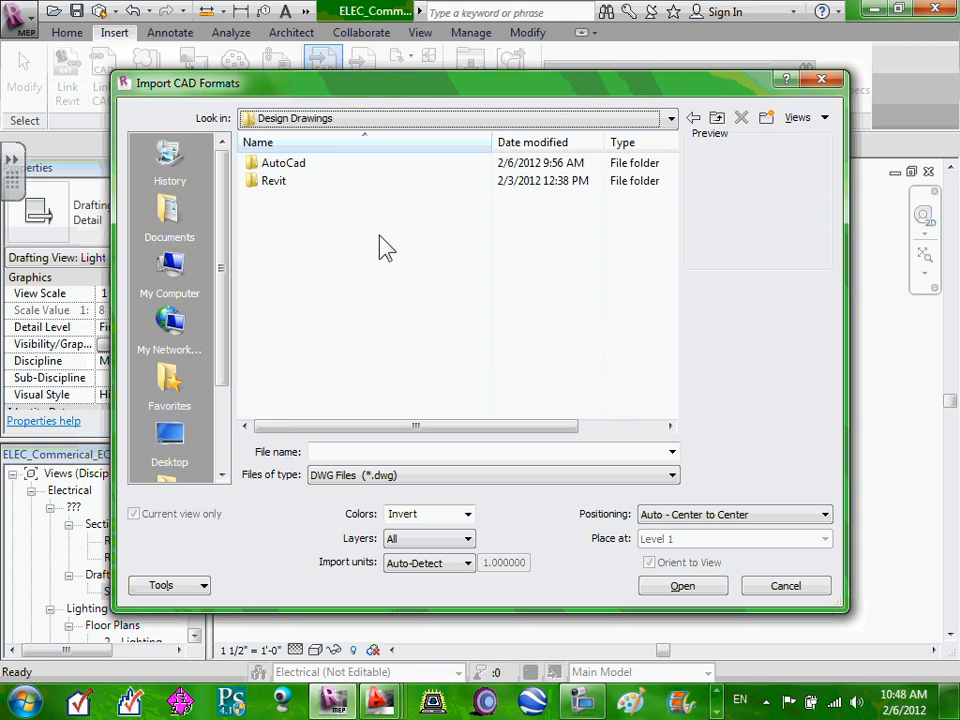
double_click(292, 168)
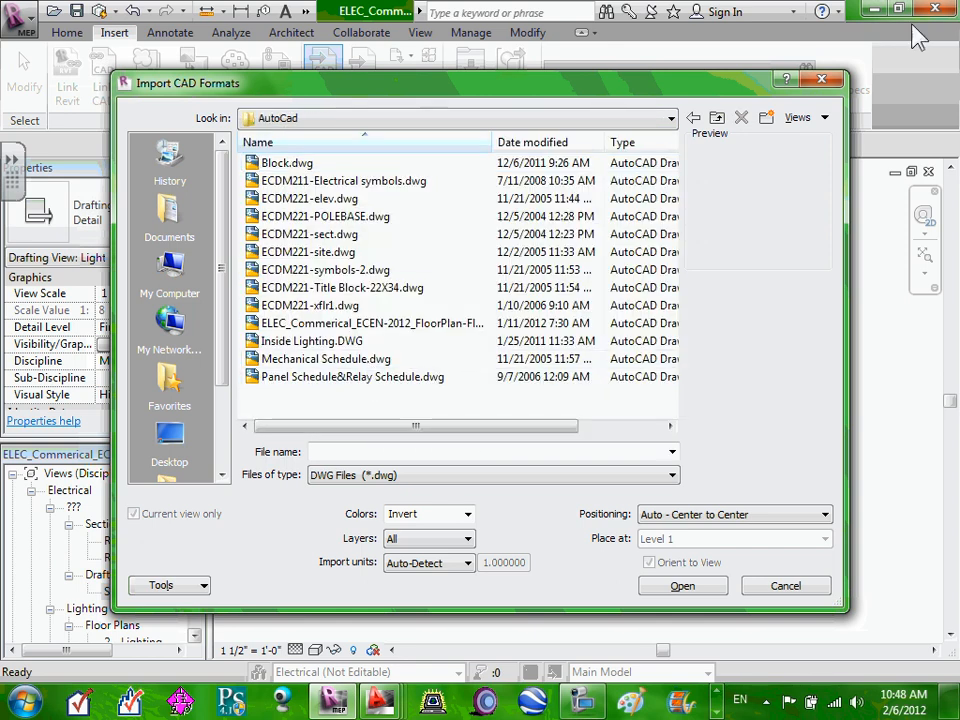
Step: Look for the lighting schedule drawing in the Lighting Calculation folder under Q#5-Winter
left_click(716, 120)
left_click(716, 120)
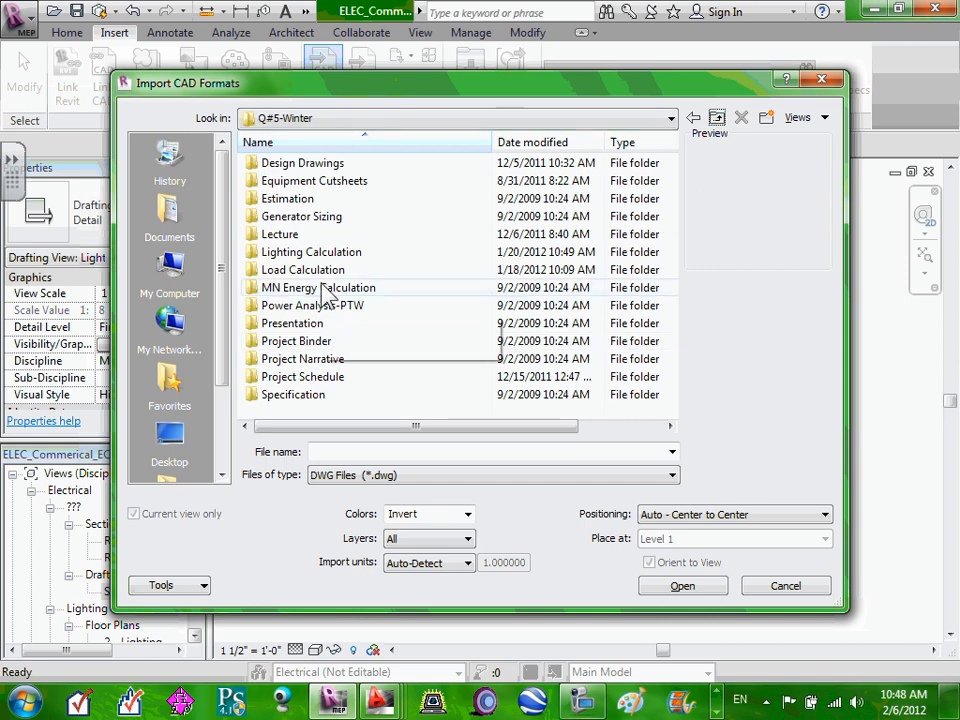
double_click(324, 254)
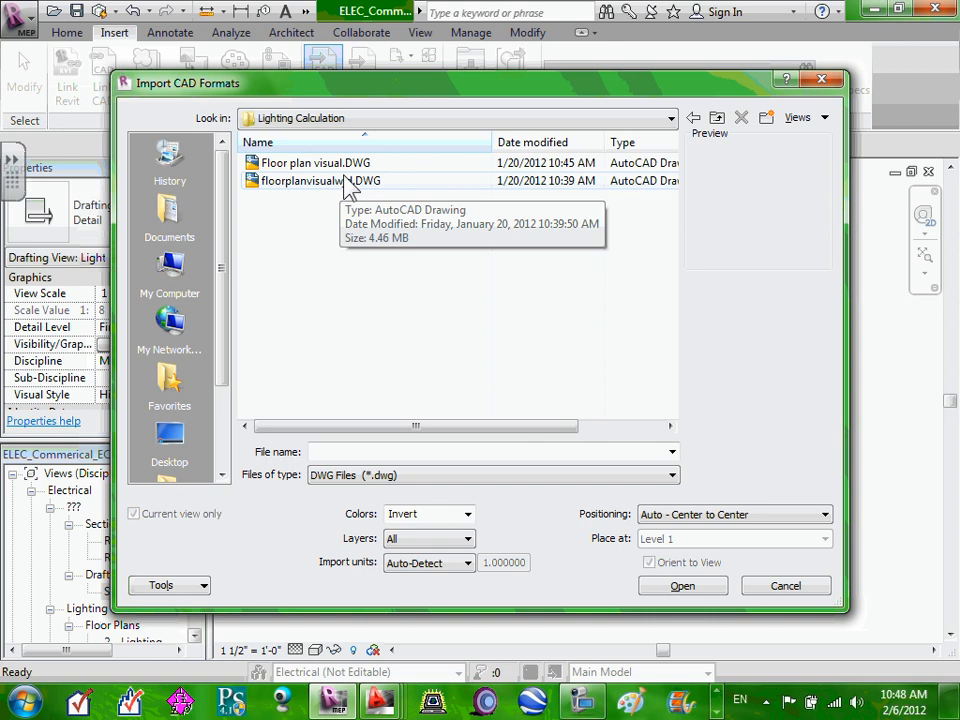
left_click(716, 121)
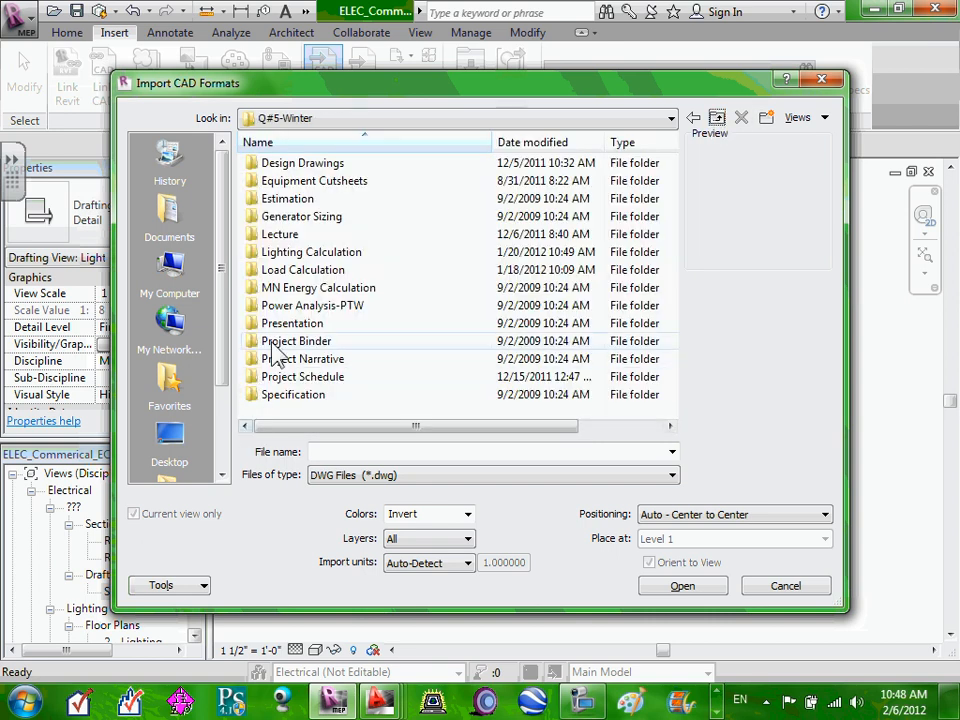
left_click(340, 256)
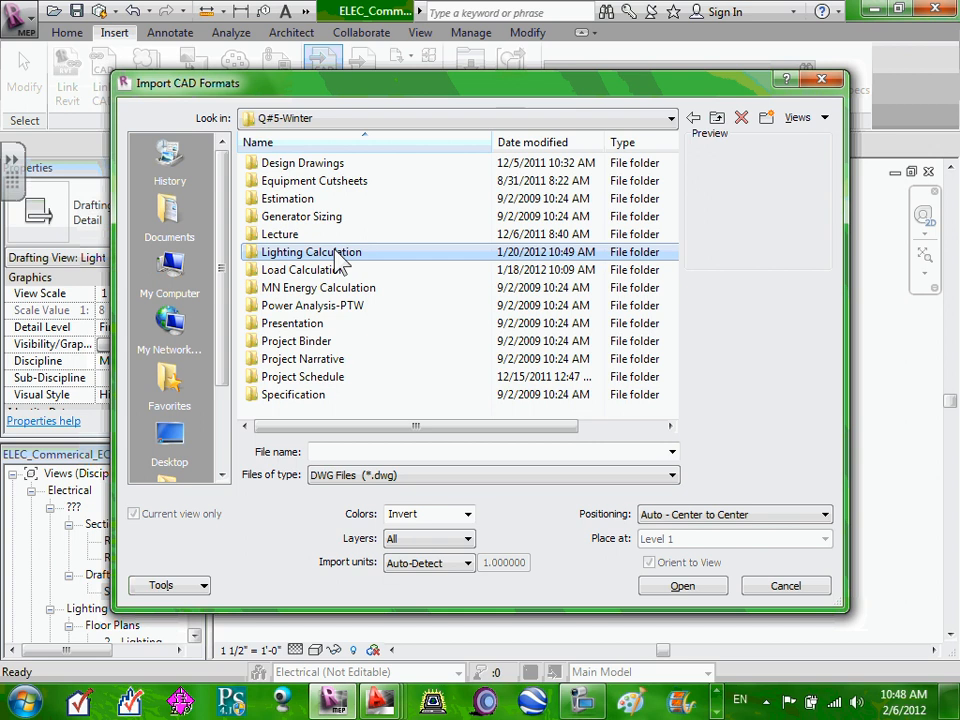
double_click(337, 257)
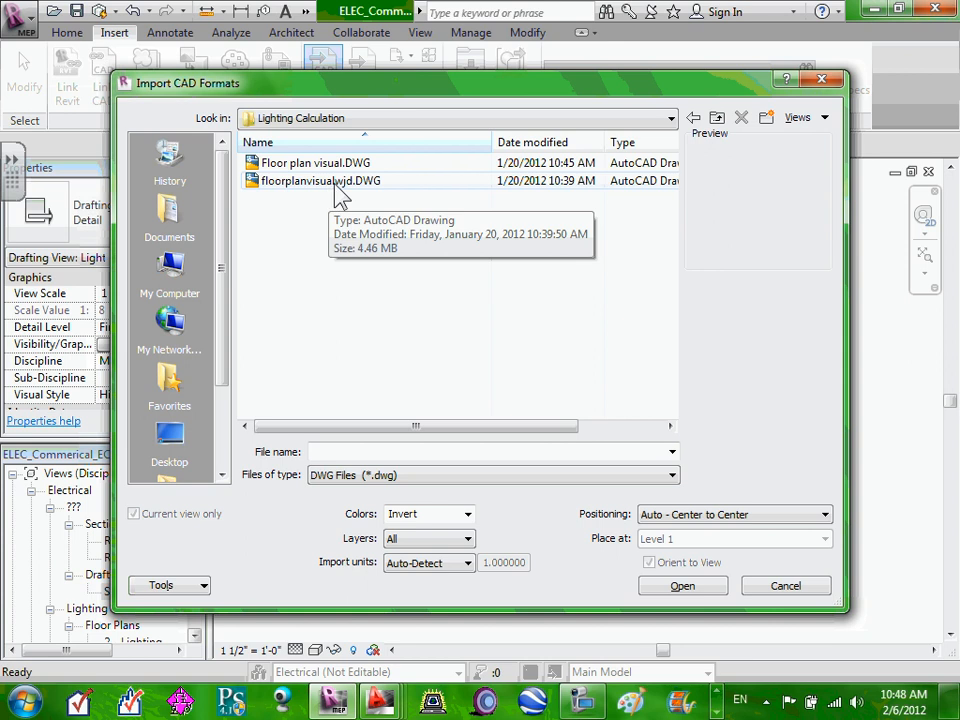
Step: Go back up to the Team 01 folder and recheck its Q#5-Winter Lighting Calculation folder for the schedule drawing
left_click(716, 119)
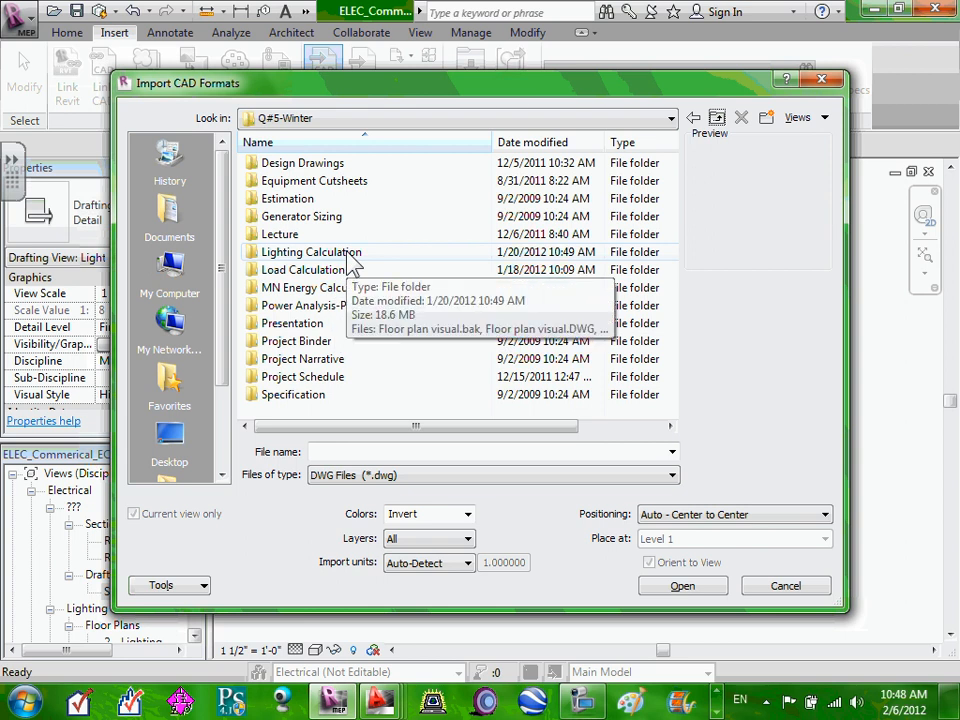
left_click(722, 118)
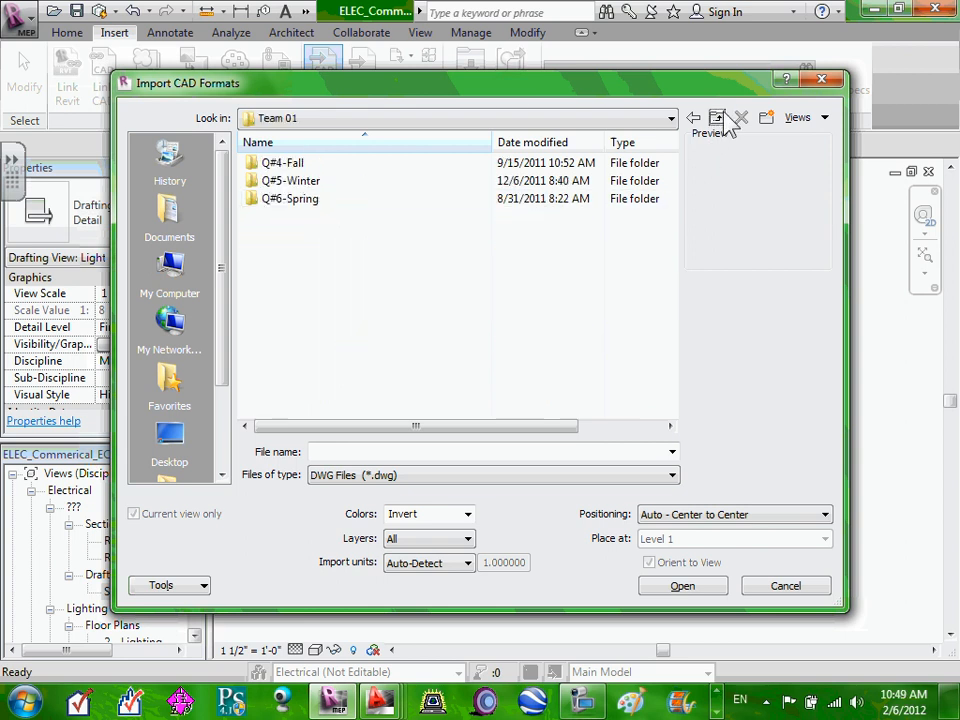
left_click(301, 183)
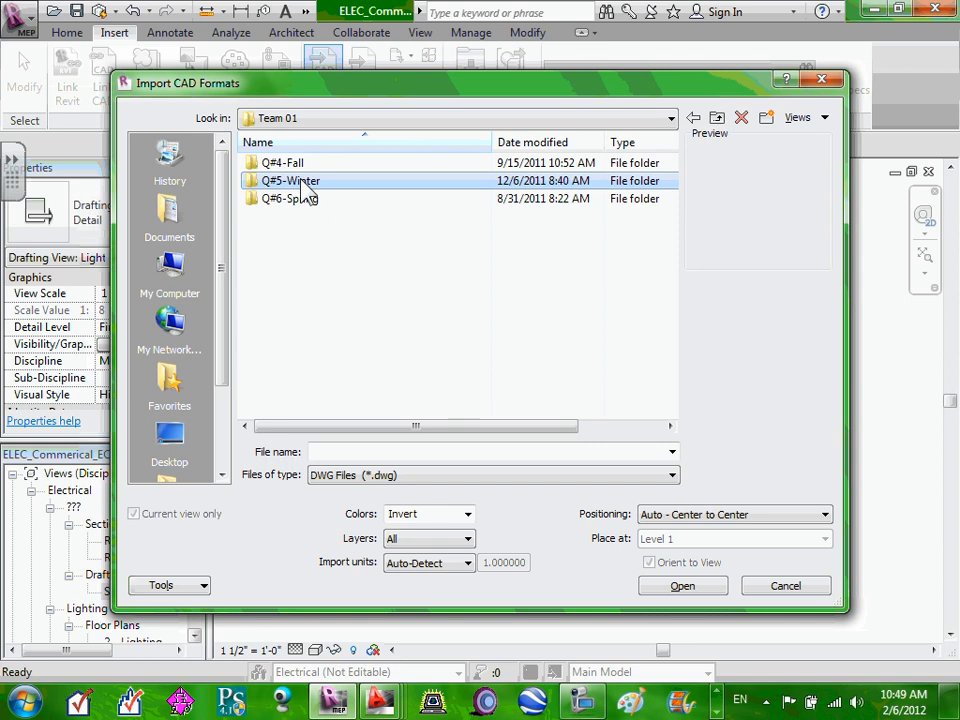
double_click(302, 185)
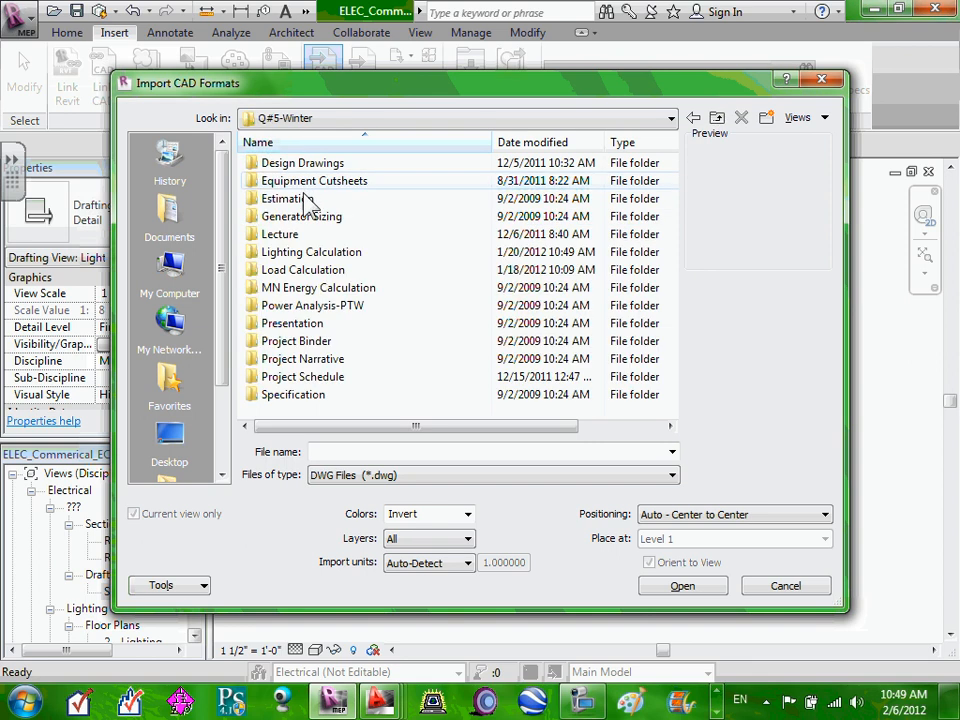
double_click(343, 254)
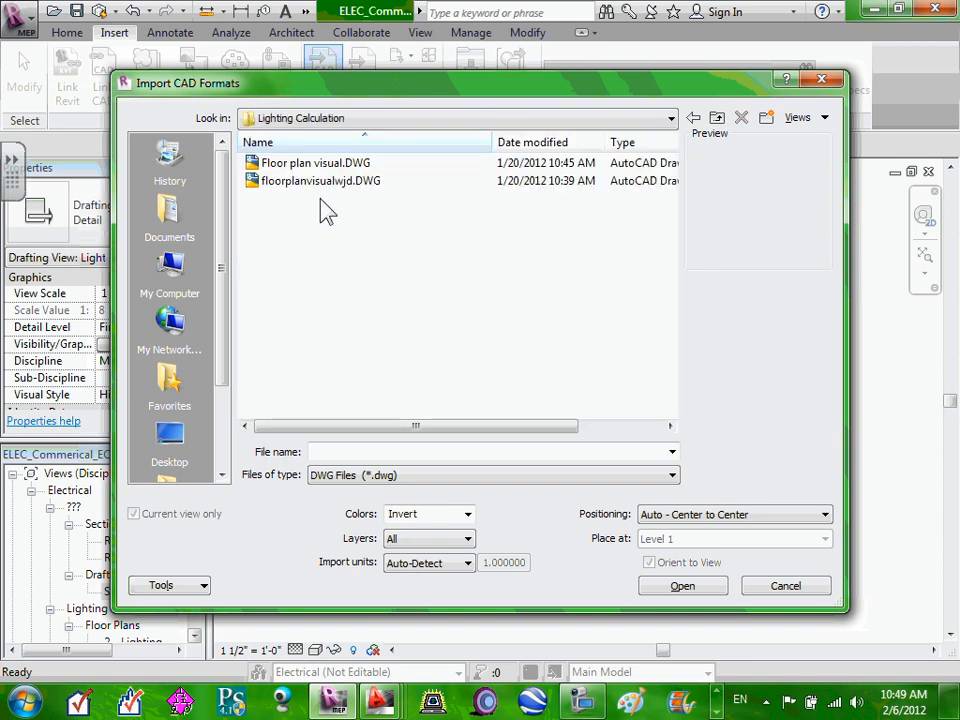
left_click(717, 120)
left_click(718, 122)
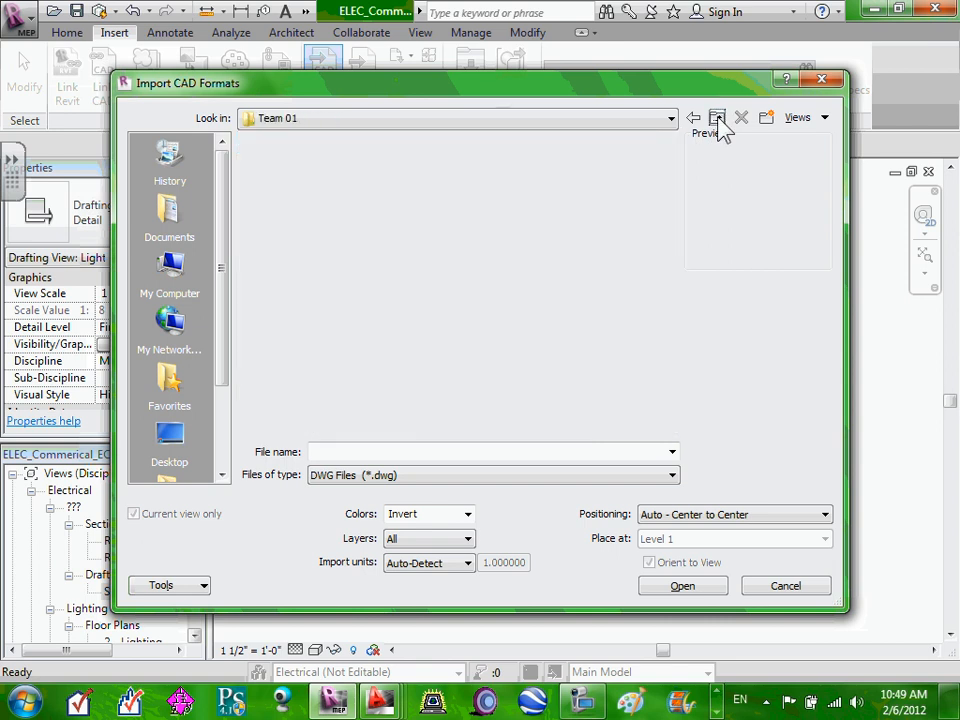
Step: Return to the 2012 folder and search Team 01's Lighting Calculation folder once more for the schedule drawing
left_click(672, 120)
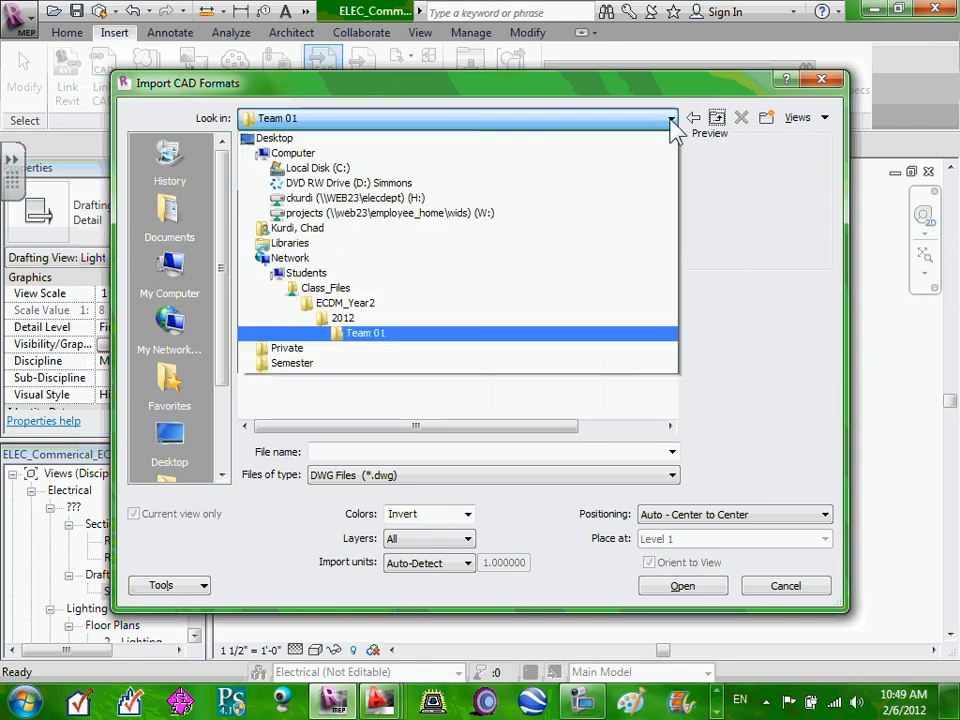
left_click(345, 318)
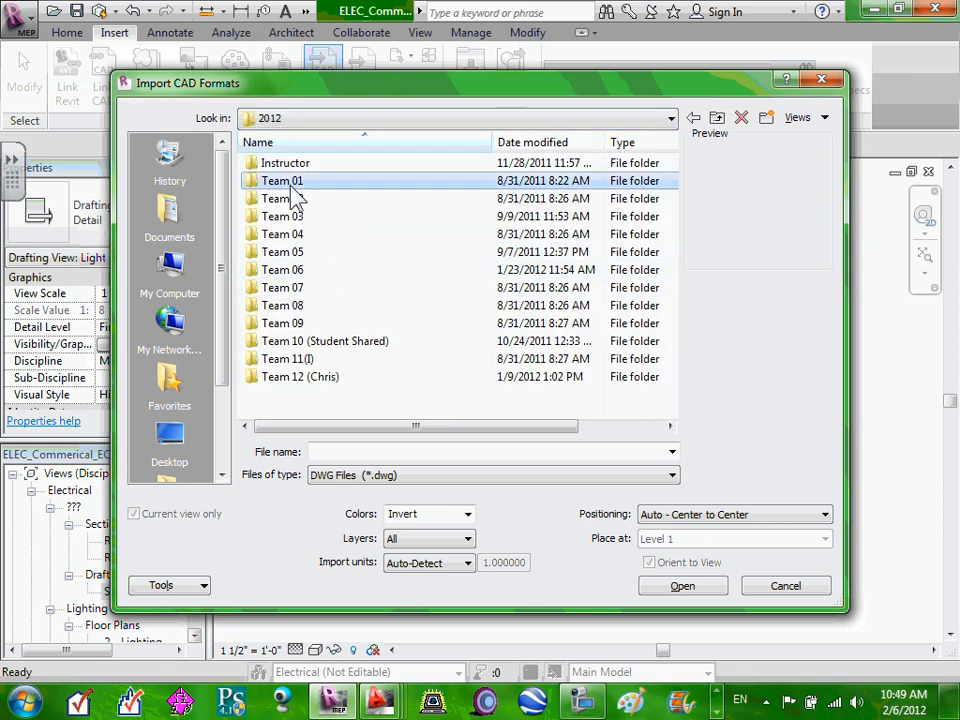
double_click(291, 184)
left_click(299, 180)
double_click(300, 180)
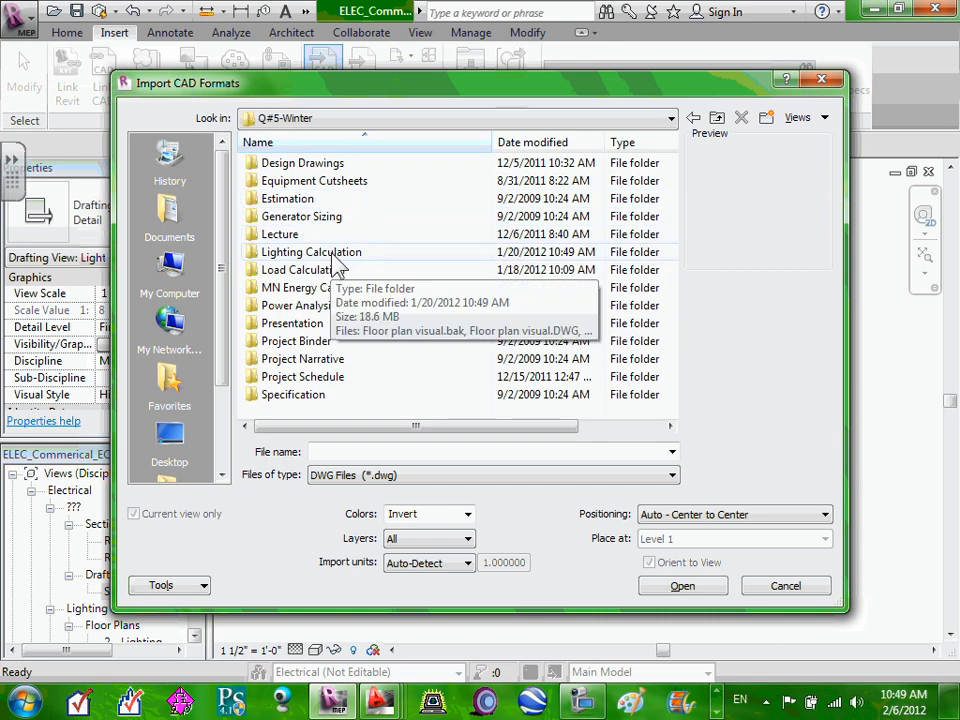
double_click(333, 254)
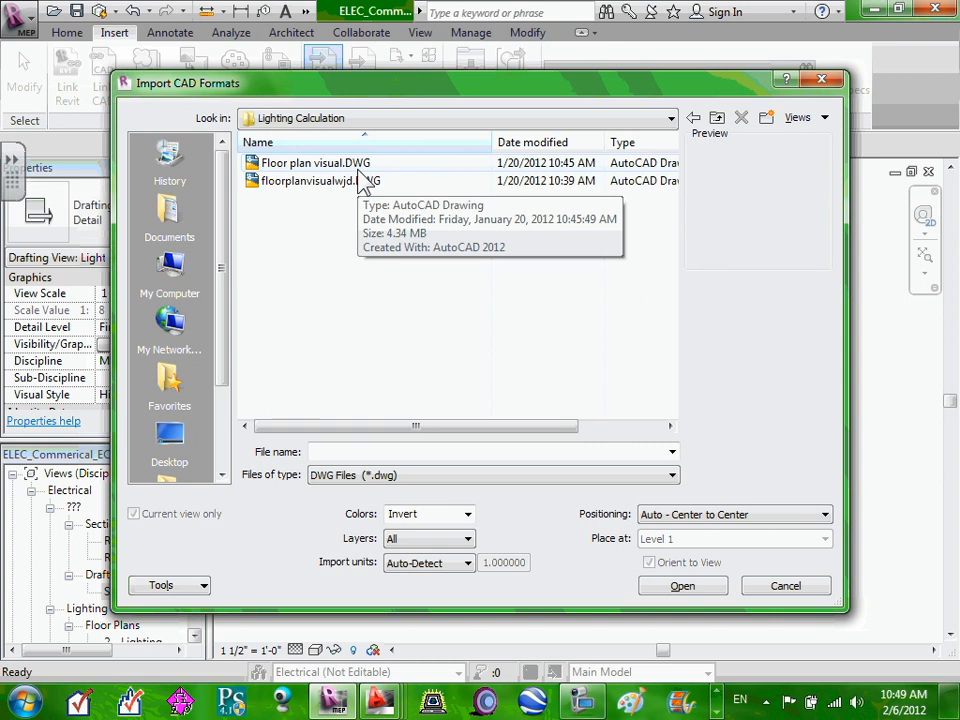
Step: Import Lighting Schedule.DWG from the Lighting Calculation folder in Team 03's Q#5-Winter folder into the Lighting Schedule drafting view
left_click(717, 120)
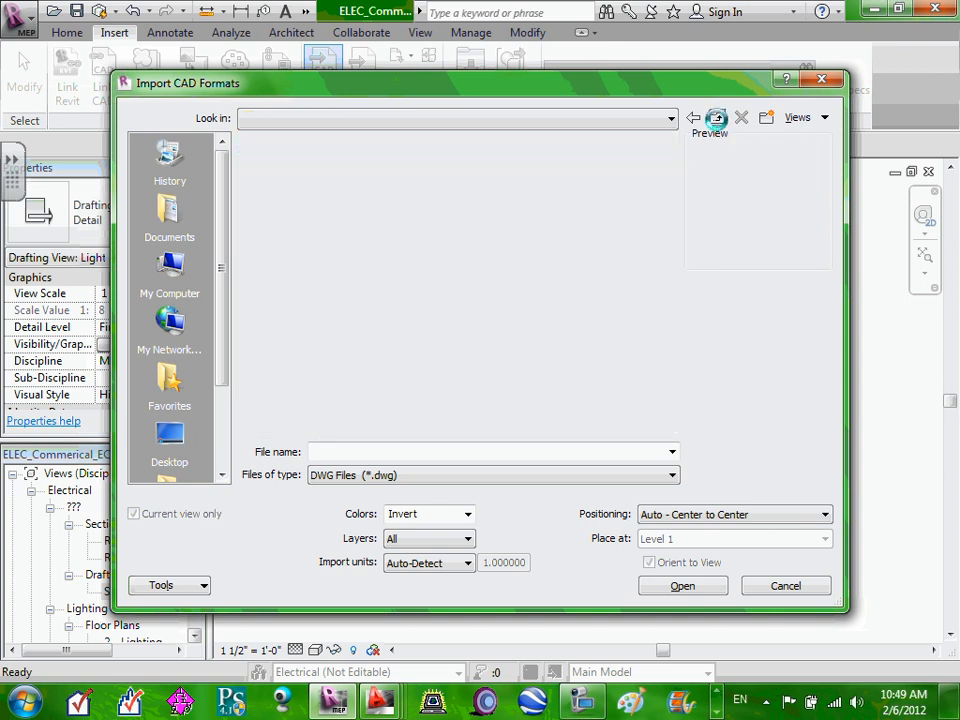
left_click(670, 119)
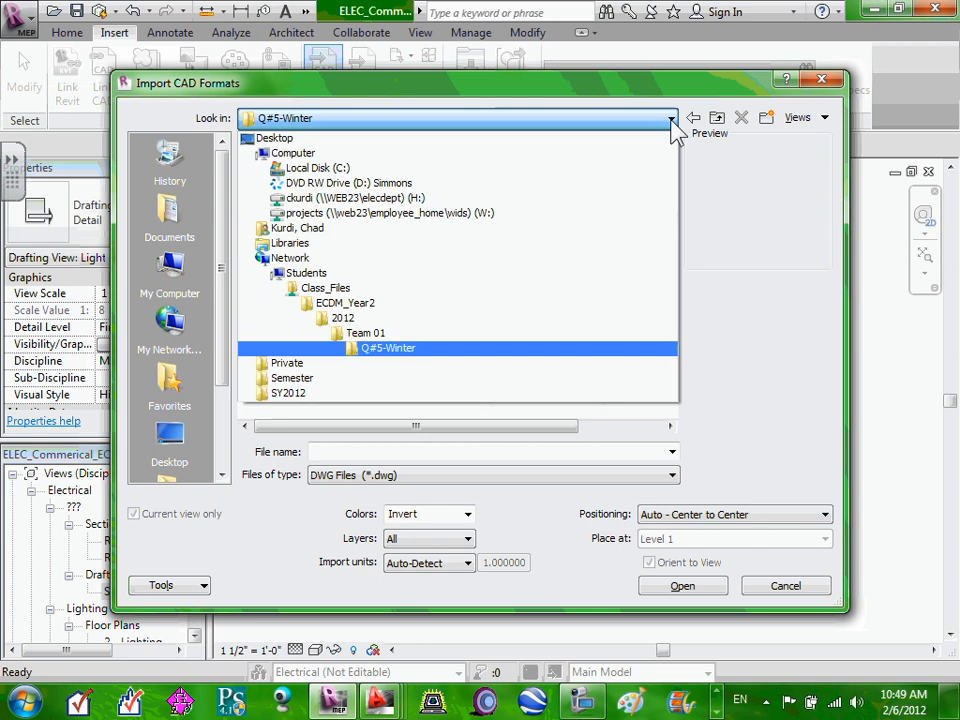
left_click(374, 322)
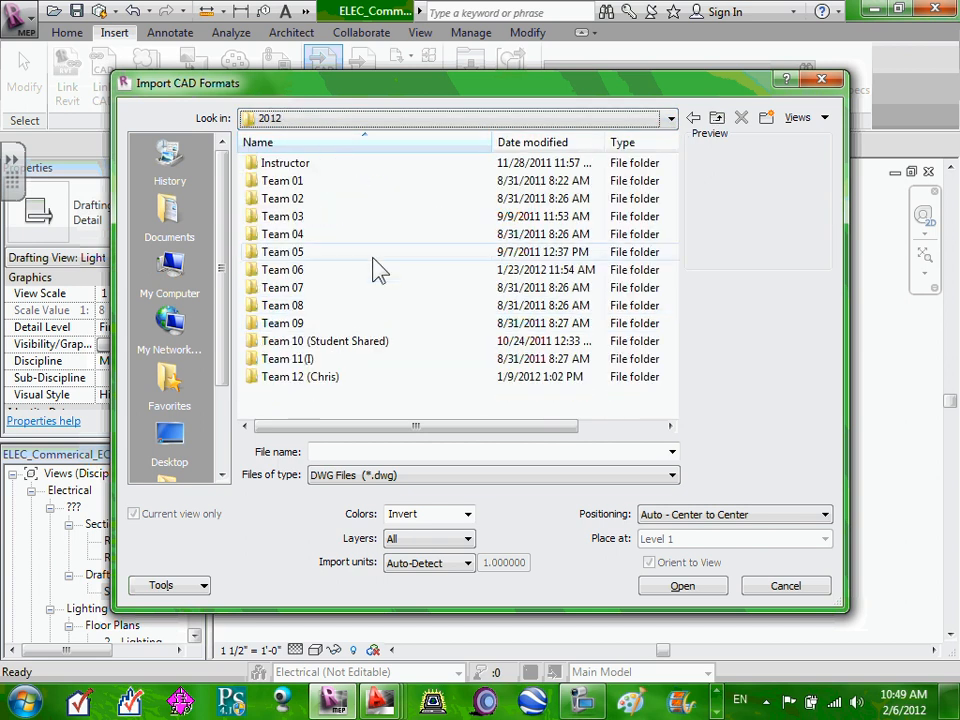
double_click(323, 217)
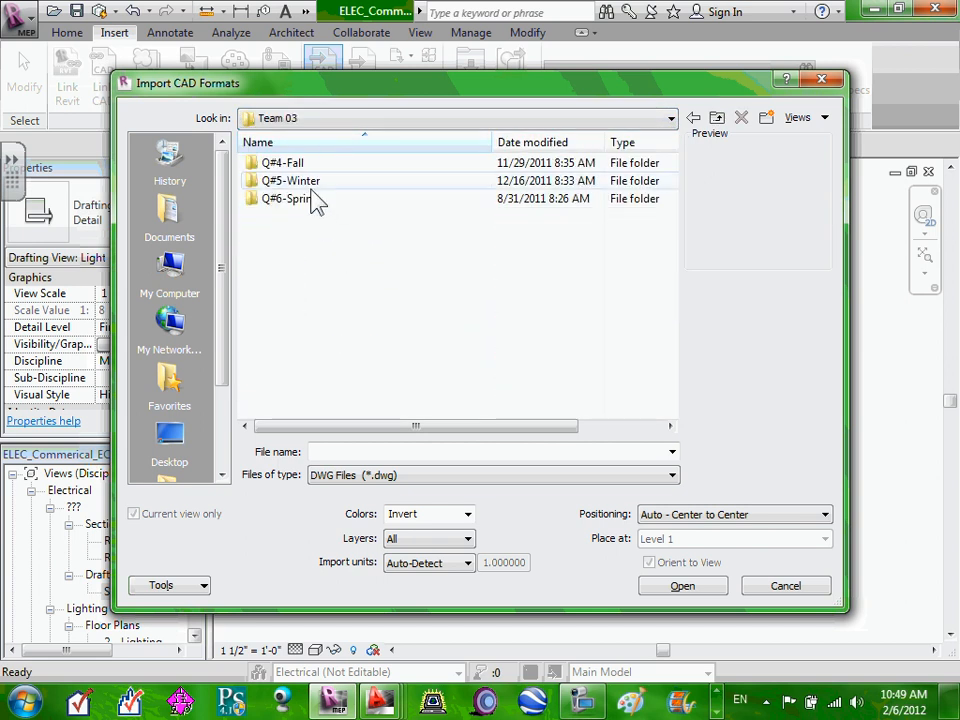
double_click(305, 181)
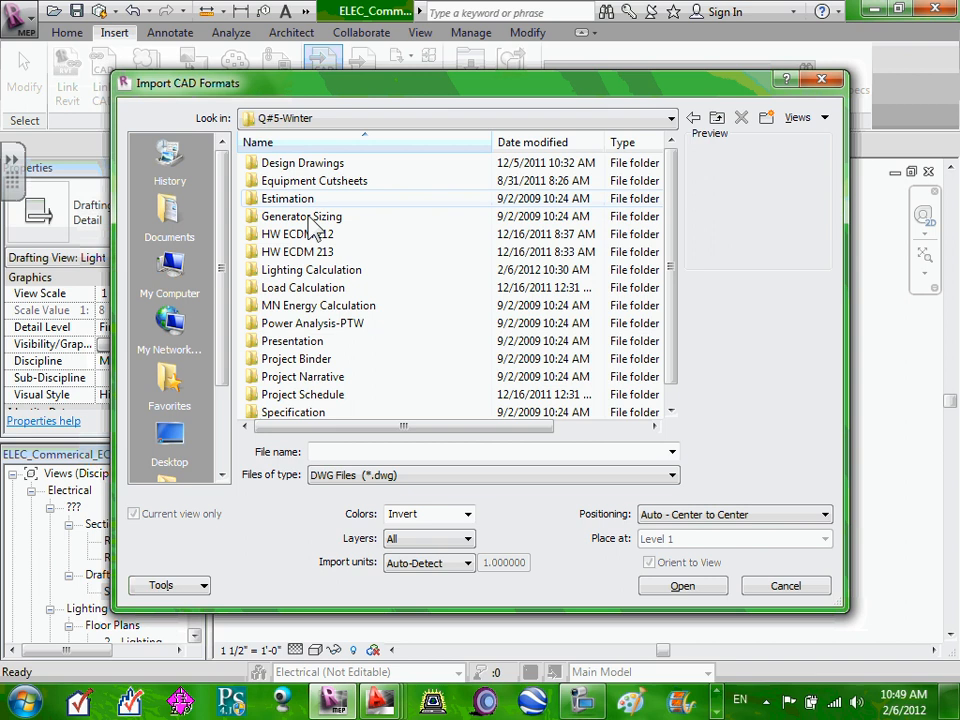
double_click(335, 270)
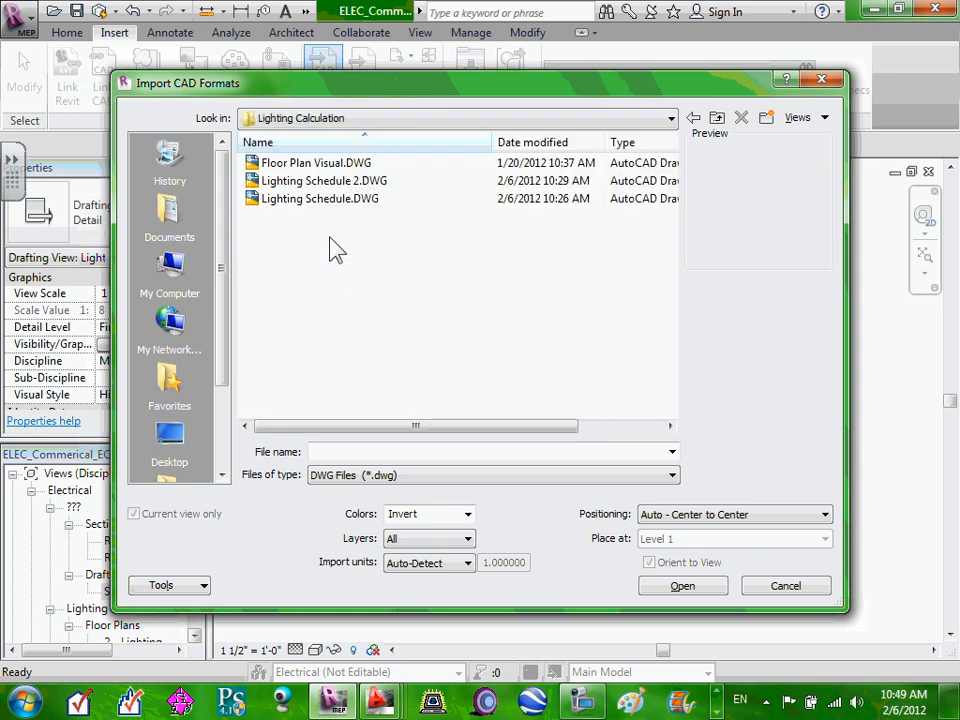
left_click(343, 203)
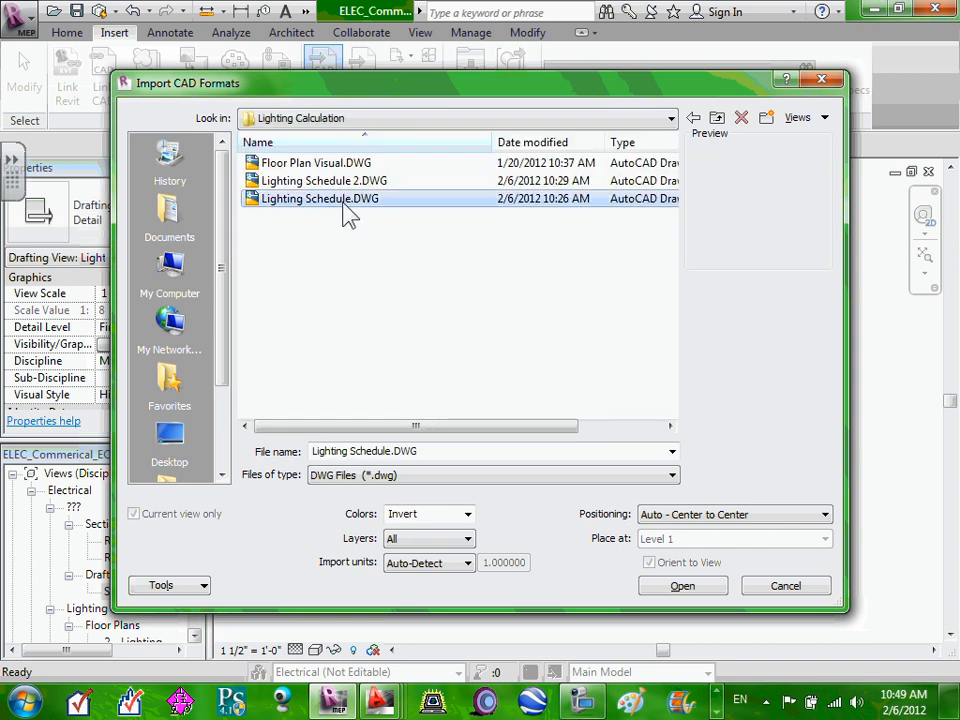
left_click(688, 586)
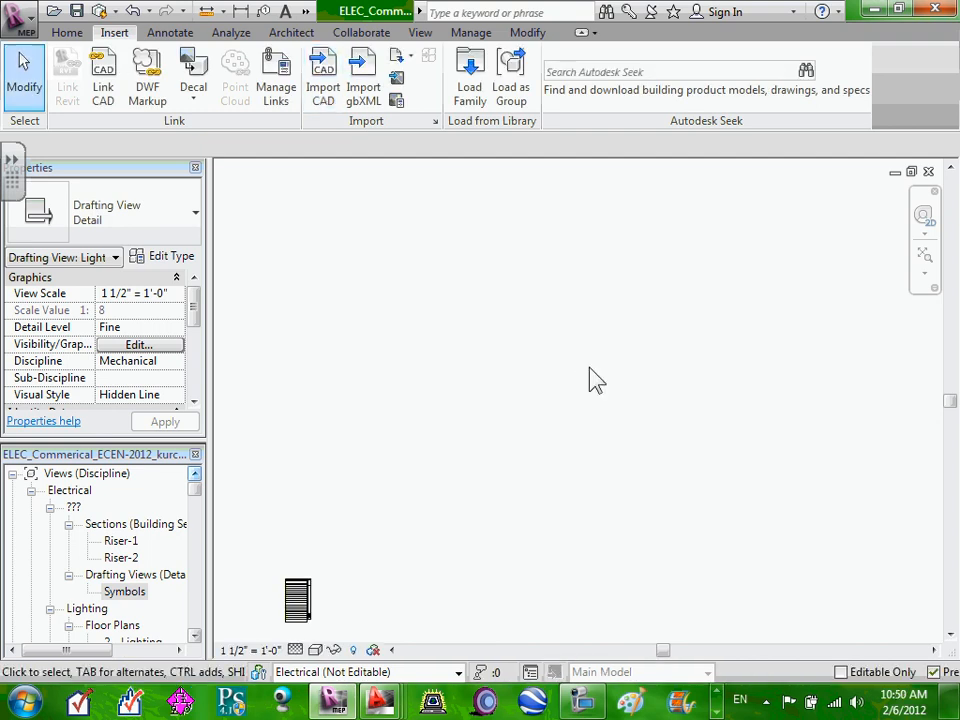
Step: Try a view scale of 1/4" = 1'-0" for the Lighting Schedule view and check how legible the imported table is
scroll(300, 606, "up", 4)
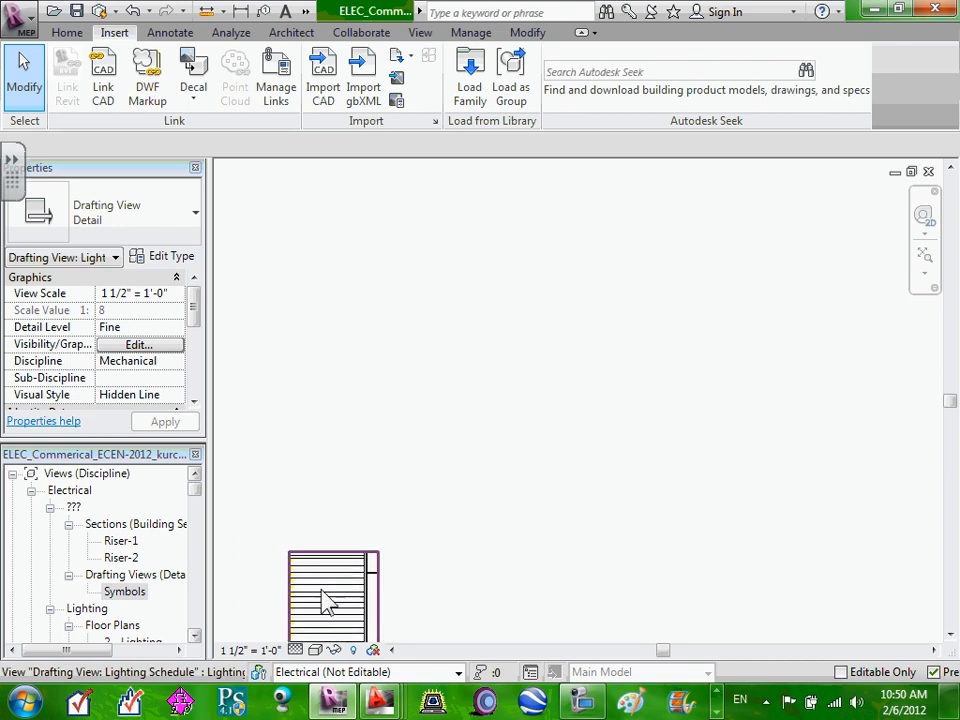
left_click(250, 650)
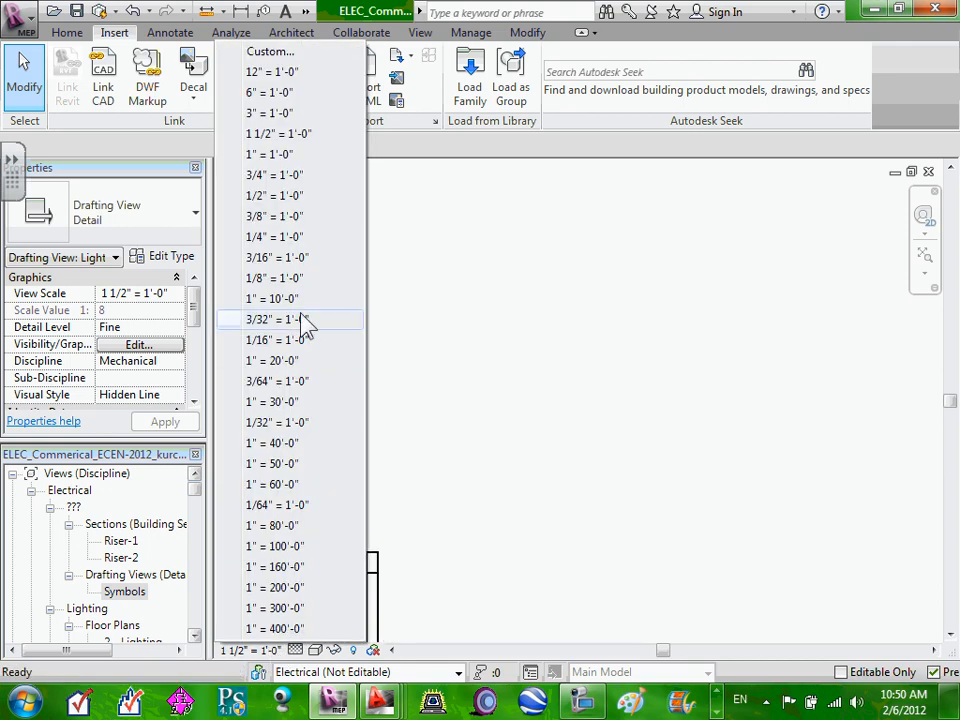
left_click(284, 237)
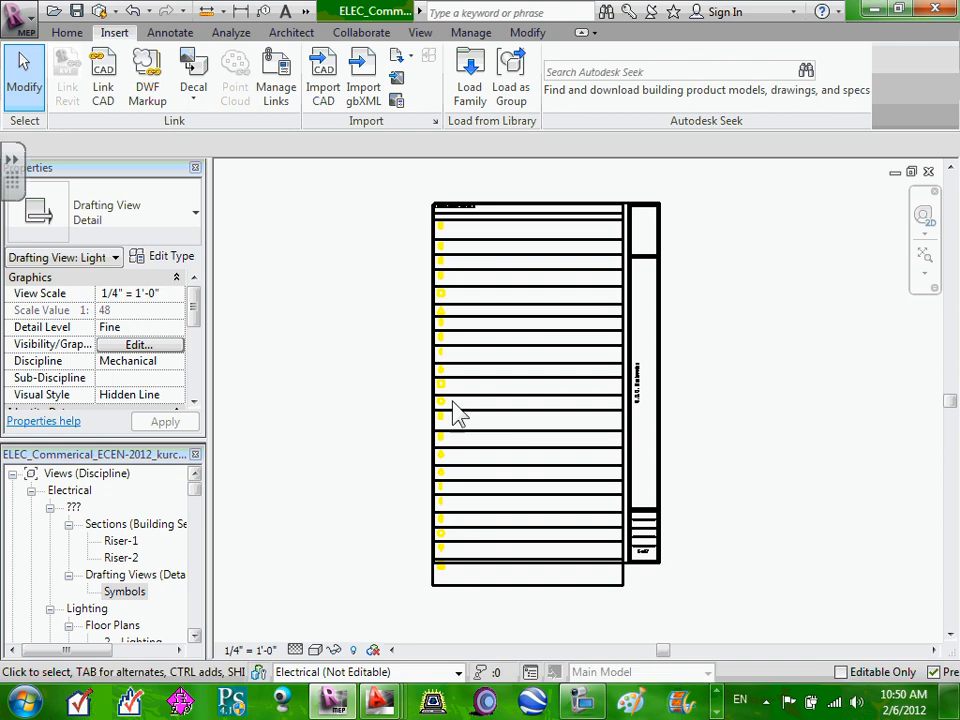
scroll(455, 415, "up", 8)
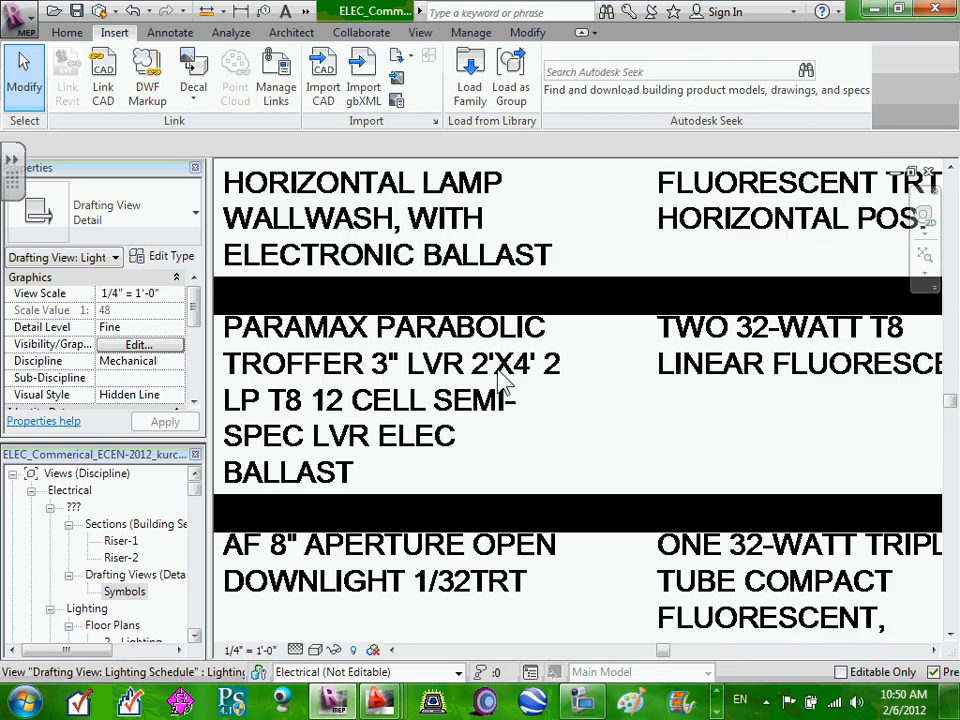
scroll(503, 383, "down", 8)
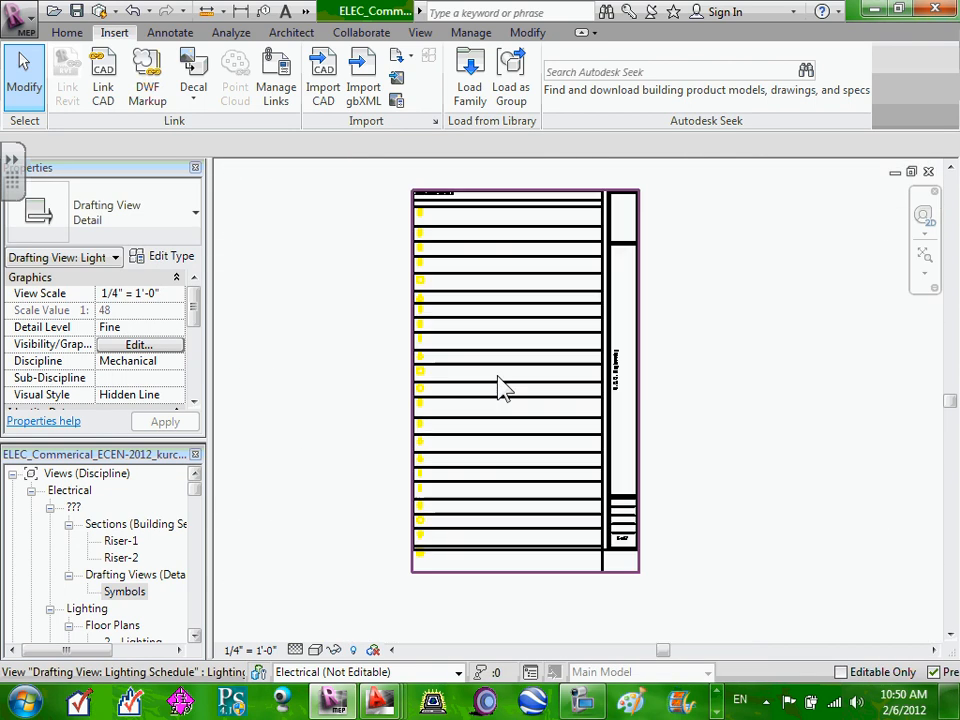
scroll(503, 388, "up", 8)
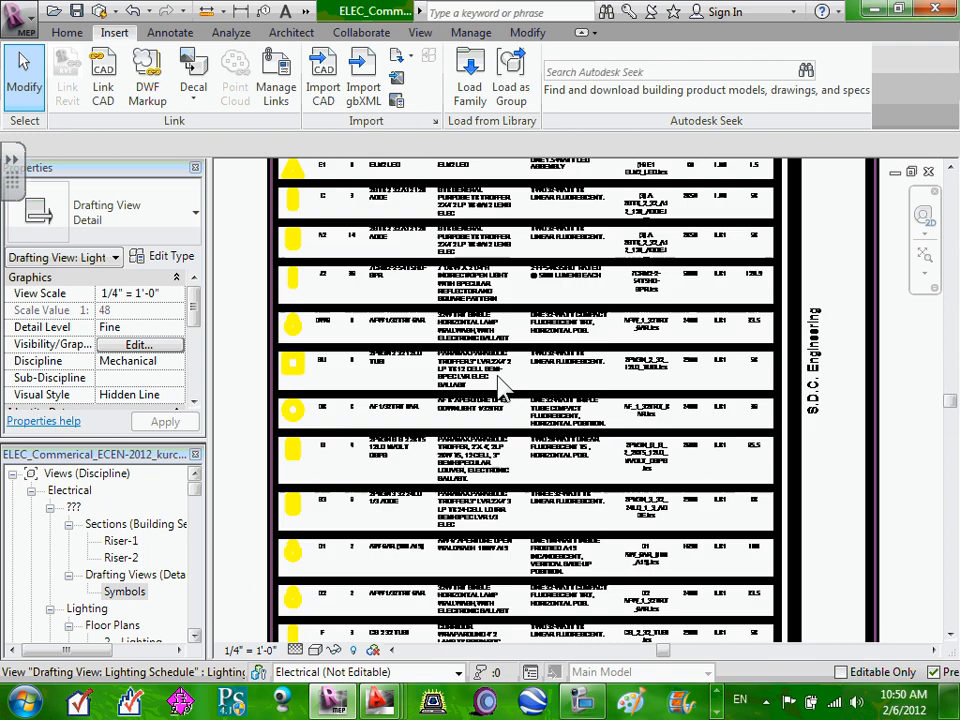
scroll(503, 388, "down", 4)
Step: Set the Lighting Schedule view's scale to 1/2" = 1'-0" and check the imported table's line weights and text
left_click(250, 651)
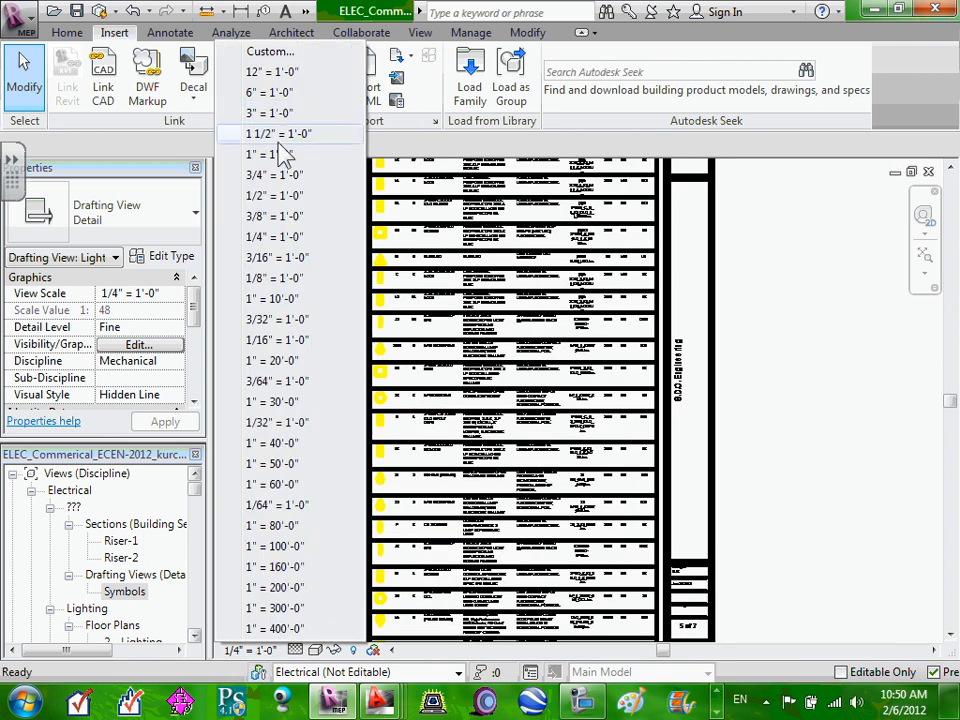
left_click(286, 198)
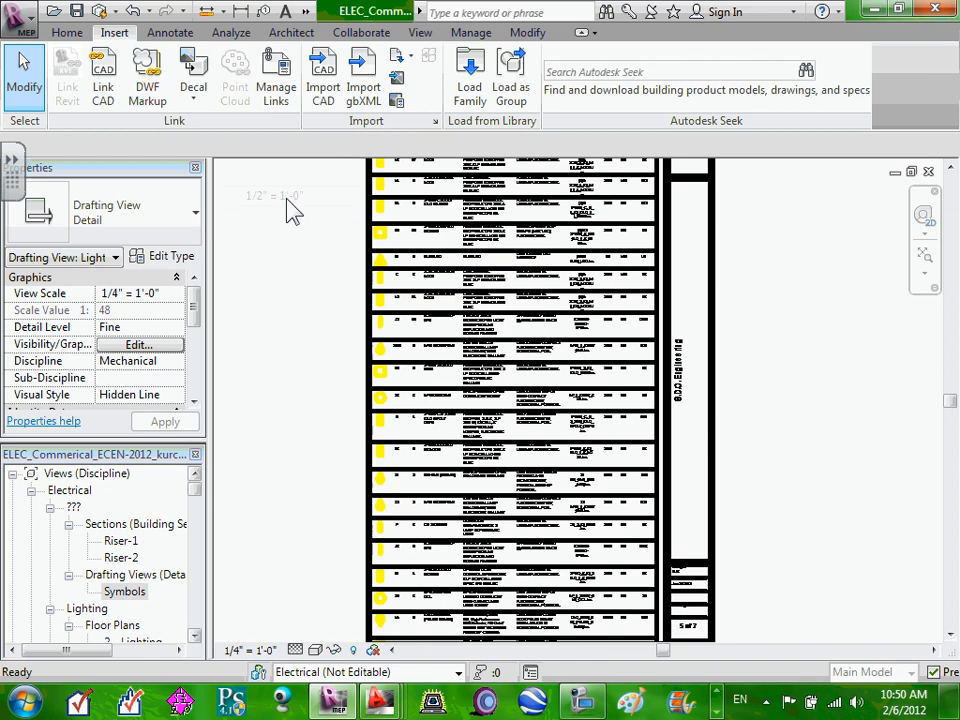
scroll(563, 325, "up", 5)
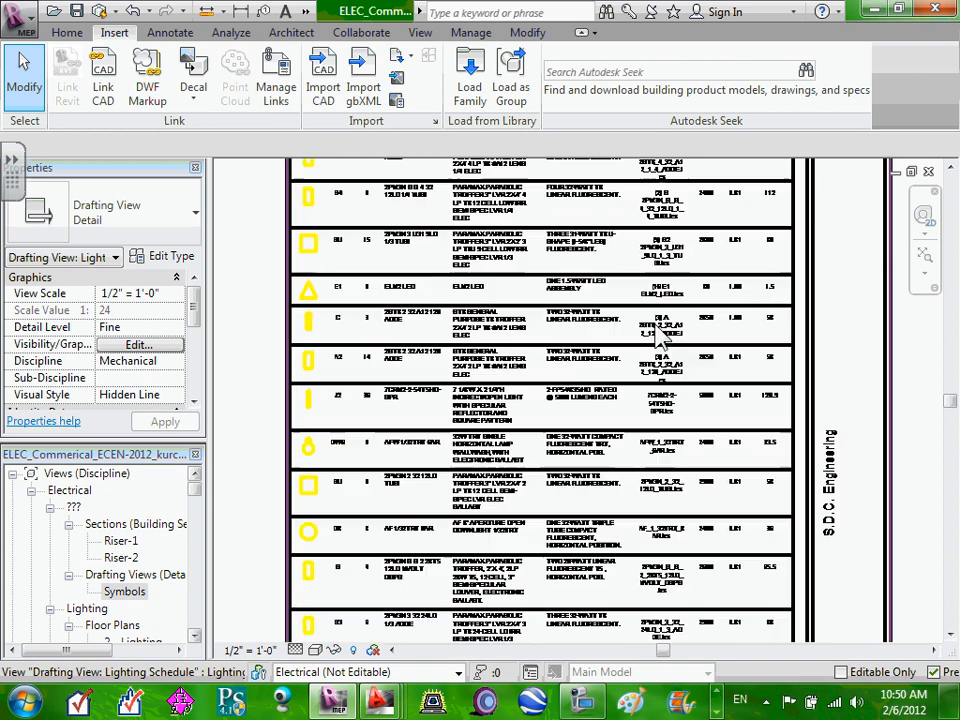
scroll(655, 338, "down", 2)
scroll(655, 338, "down", 3)
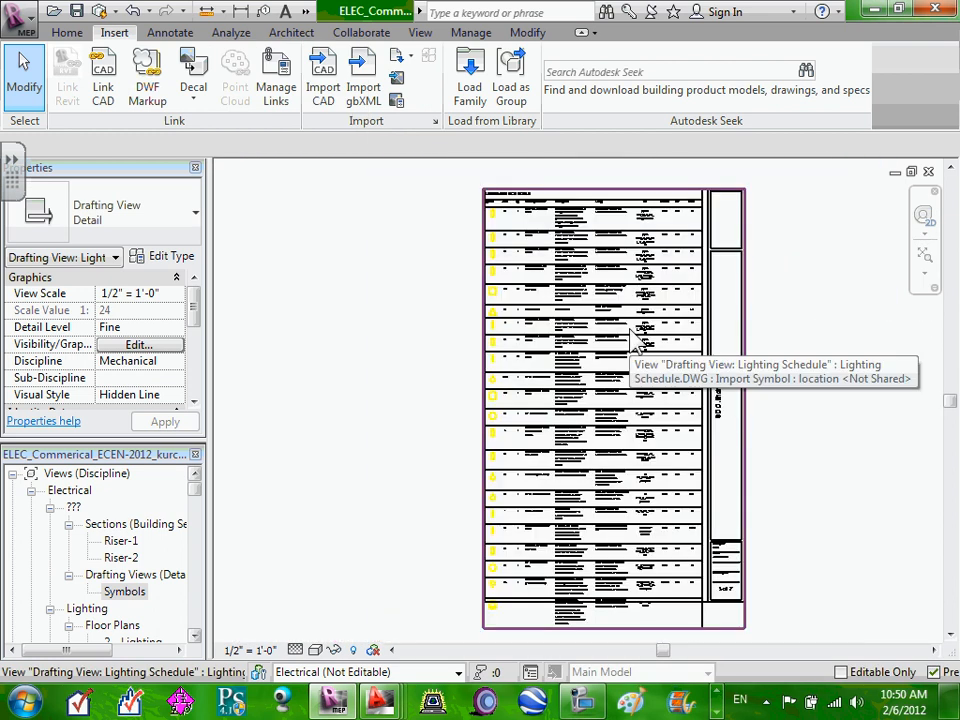
scroll(570, 193, "up", 2)
Step: Examine the extents of the imported luminaire schedule, its upper rows and its title block
left_click(585, 238)
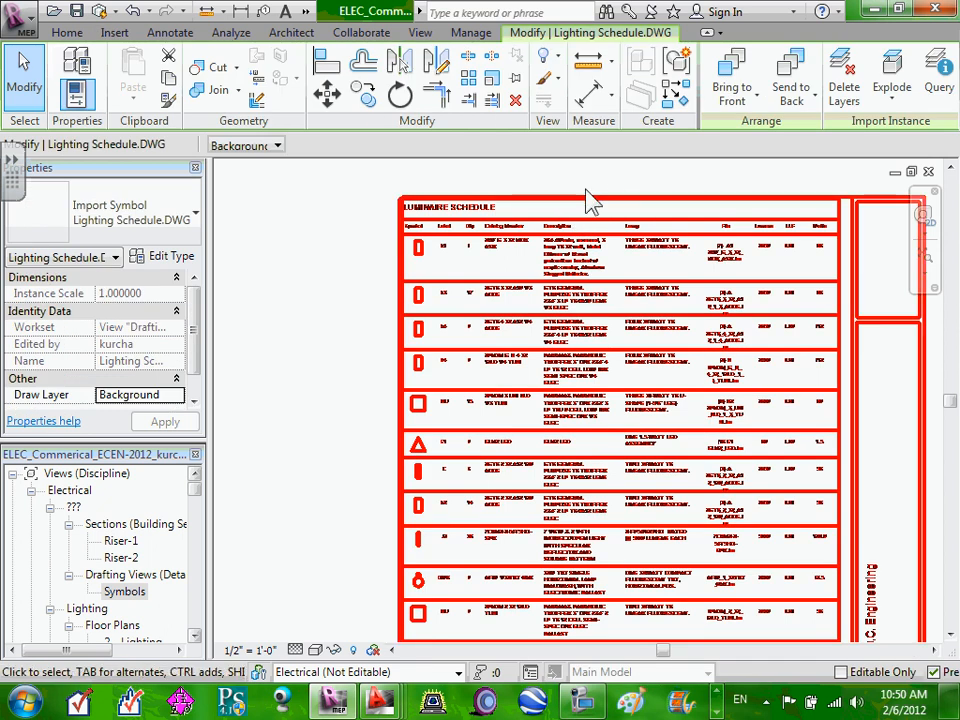
scroll(478, 203, "down", 2)
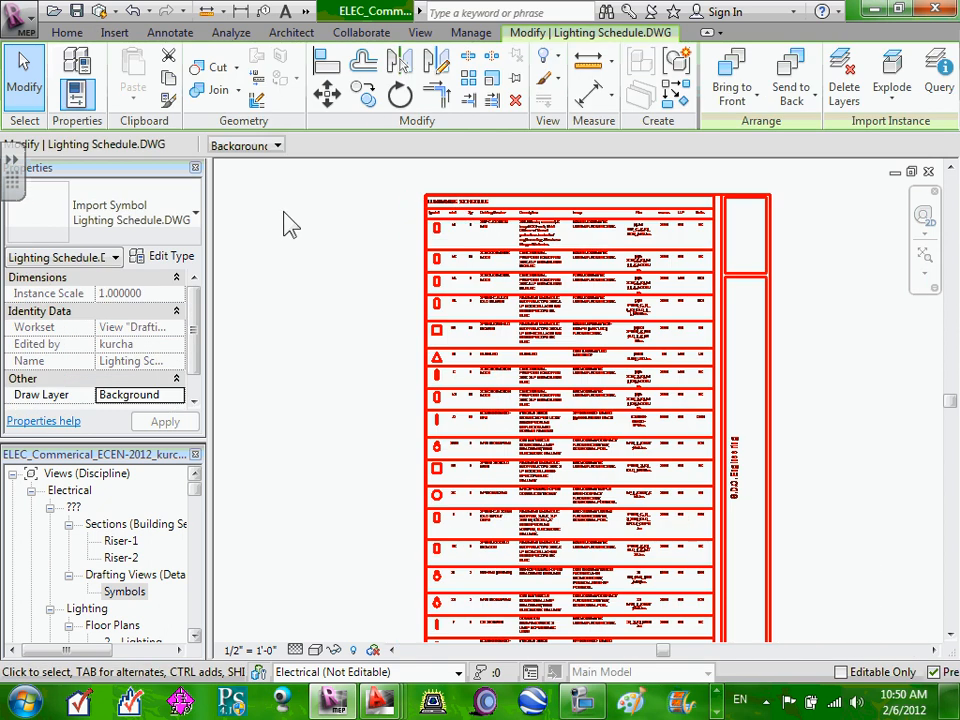
left_click(311, 227)
scroll(545, 285, "down", 2)
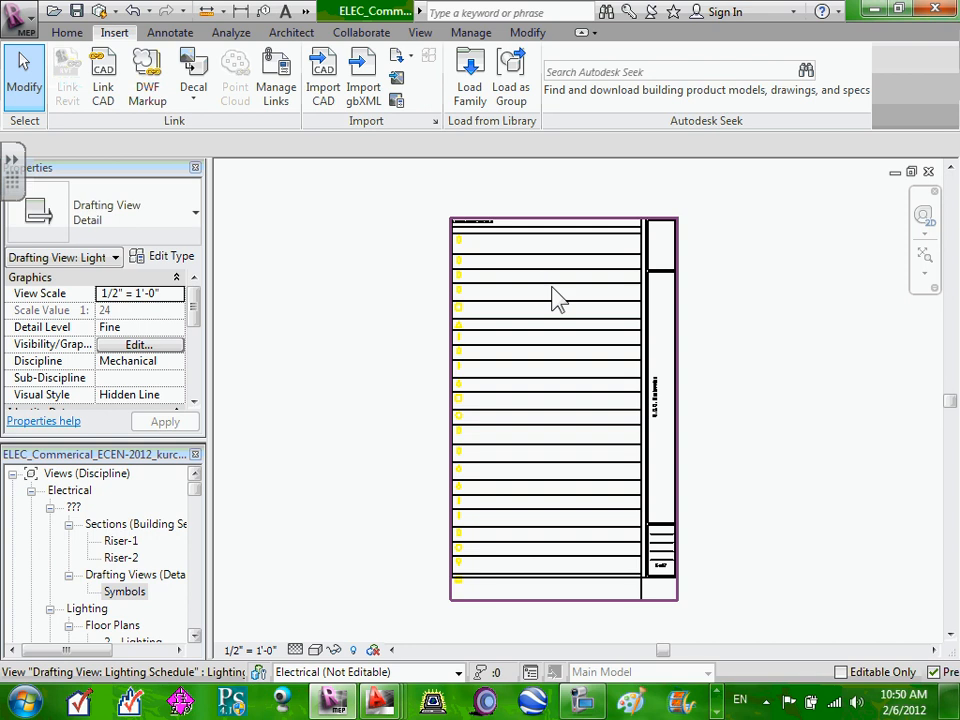
scroll(557, 298, "up", 2)
scroll(718, 275, "up", 2)
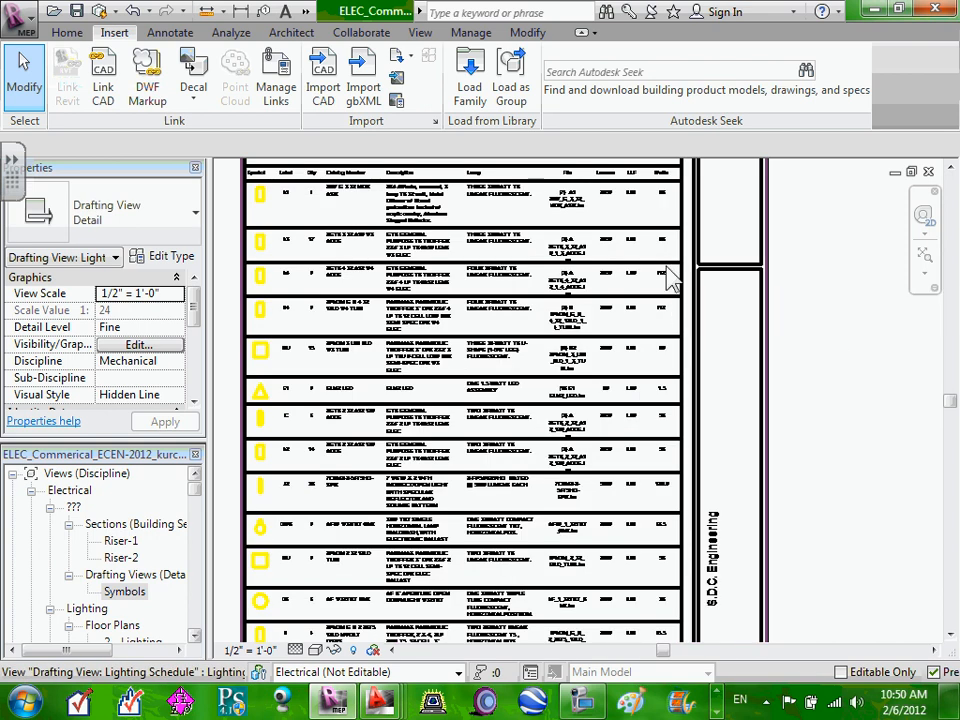
scroll(418, 280, "down", 2)
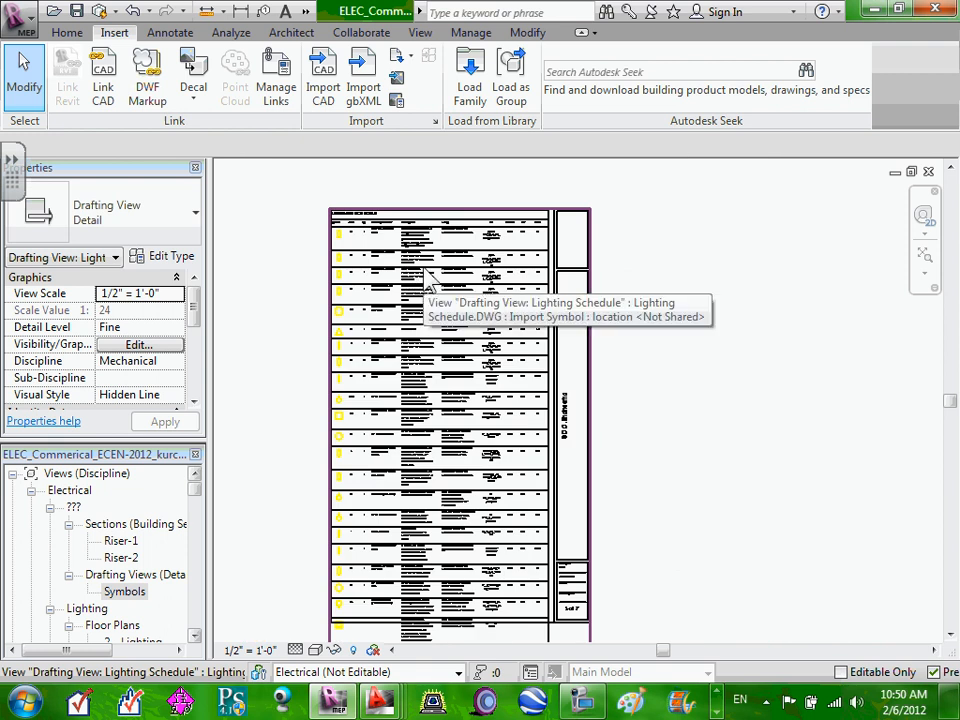
Step: Delete the imported Lighting Schedule drawing and undo the deletion
left_click(425, 280)
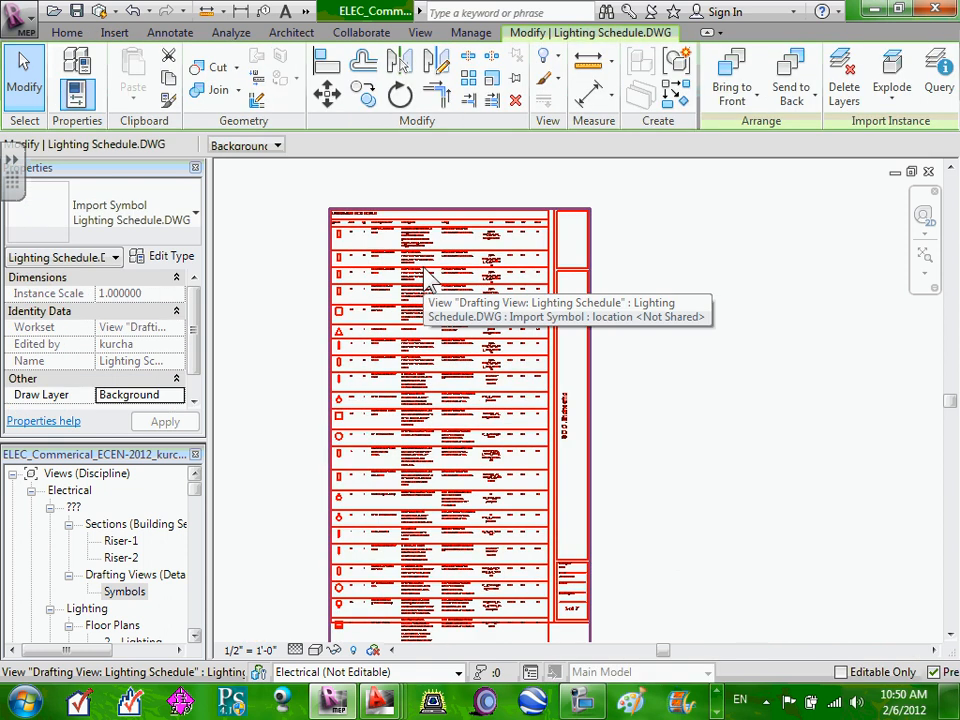
key("Delete")
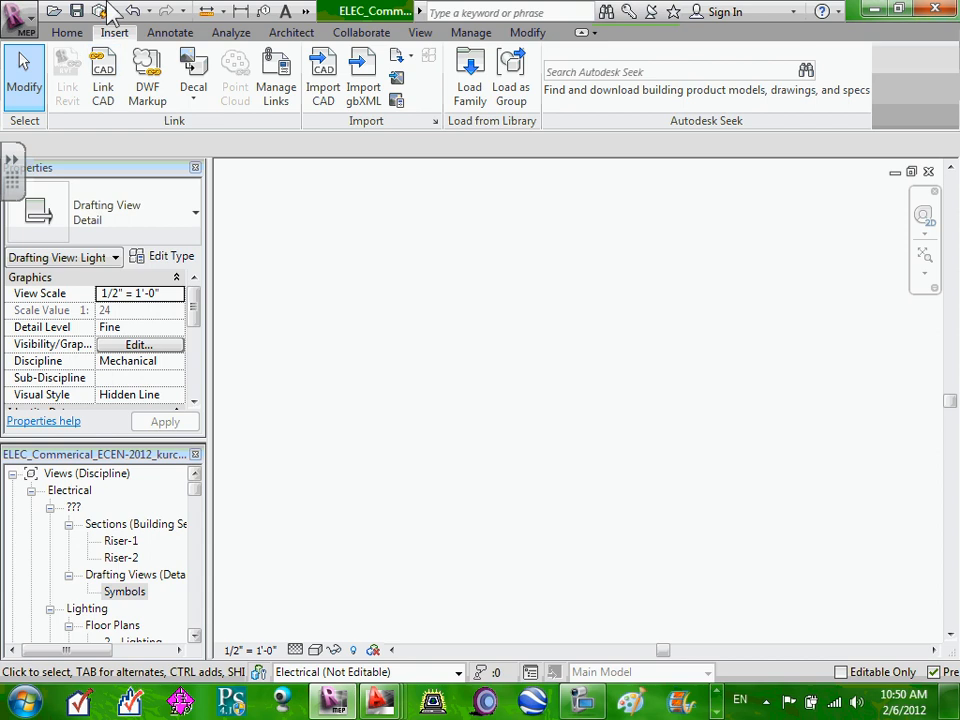
left_click(131, 10)
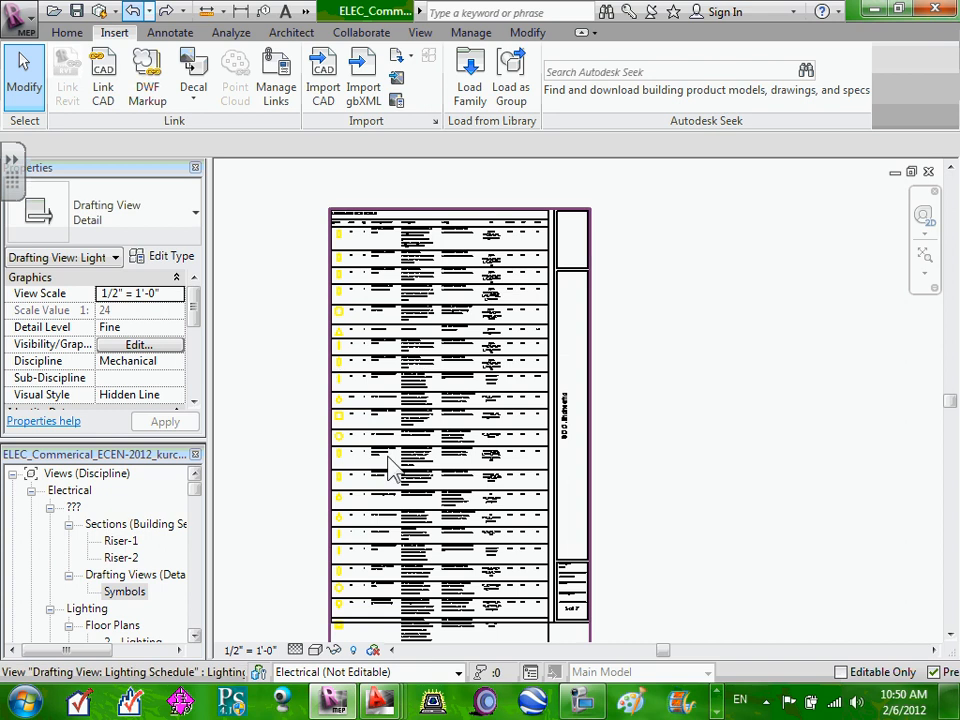
Step: Inspect the last rows of the luminaire schedule against the imported title block's lower border
left_click(250, 650)
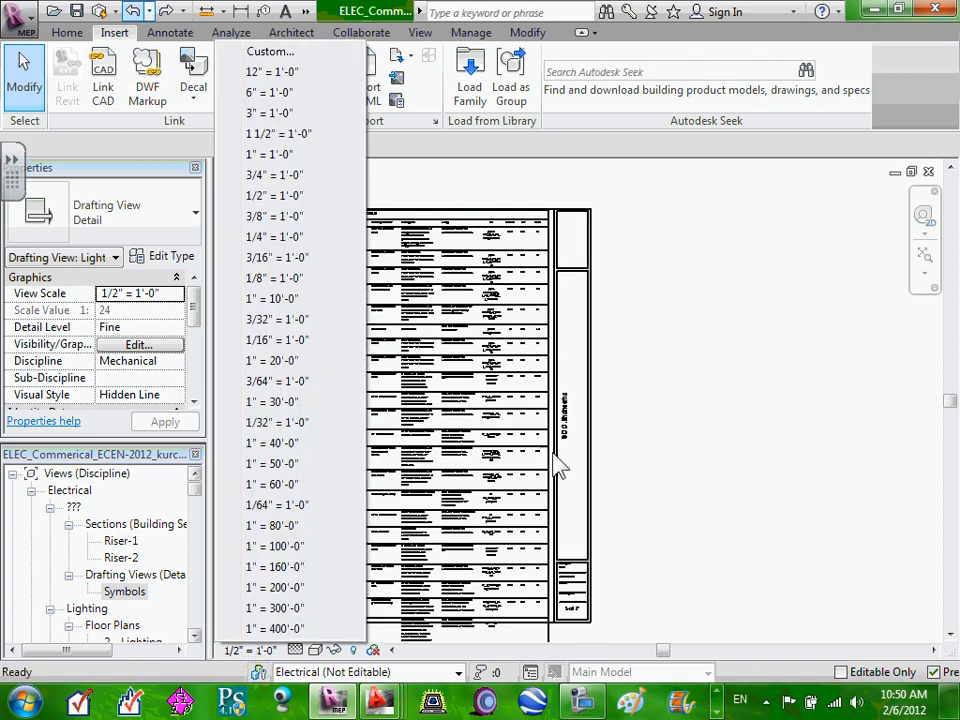
left_click(705, 458)
scroll(650, 480, "down", 3)
scroll(615, 540, "up", 4)
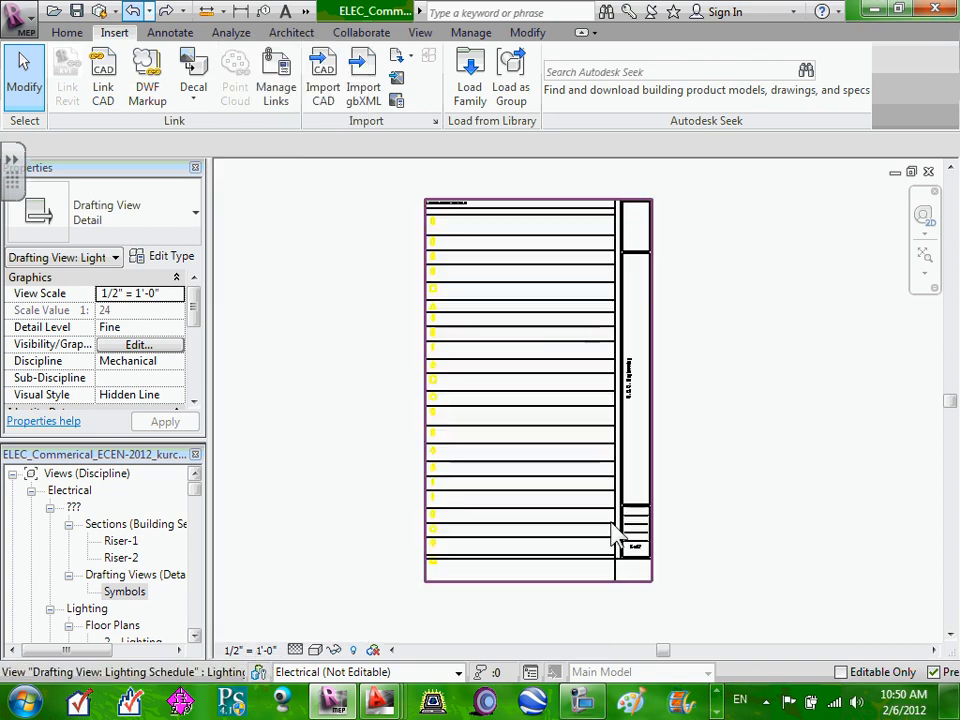
scroll(480, 611, "up", 4)
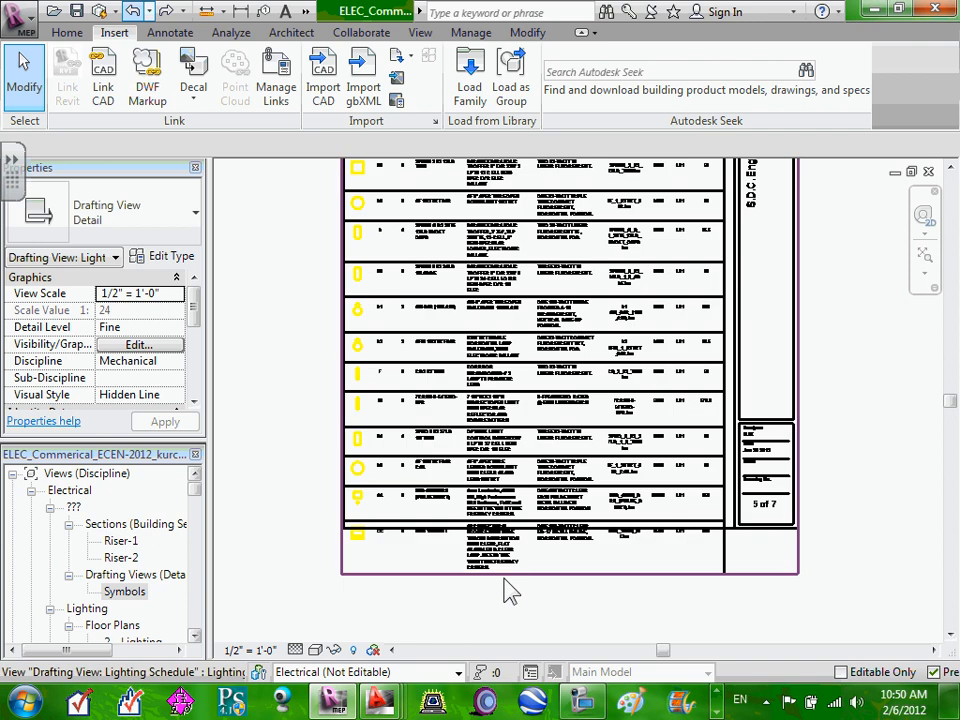
scroll(519, 585, "down", 2)
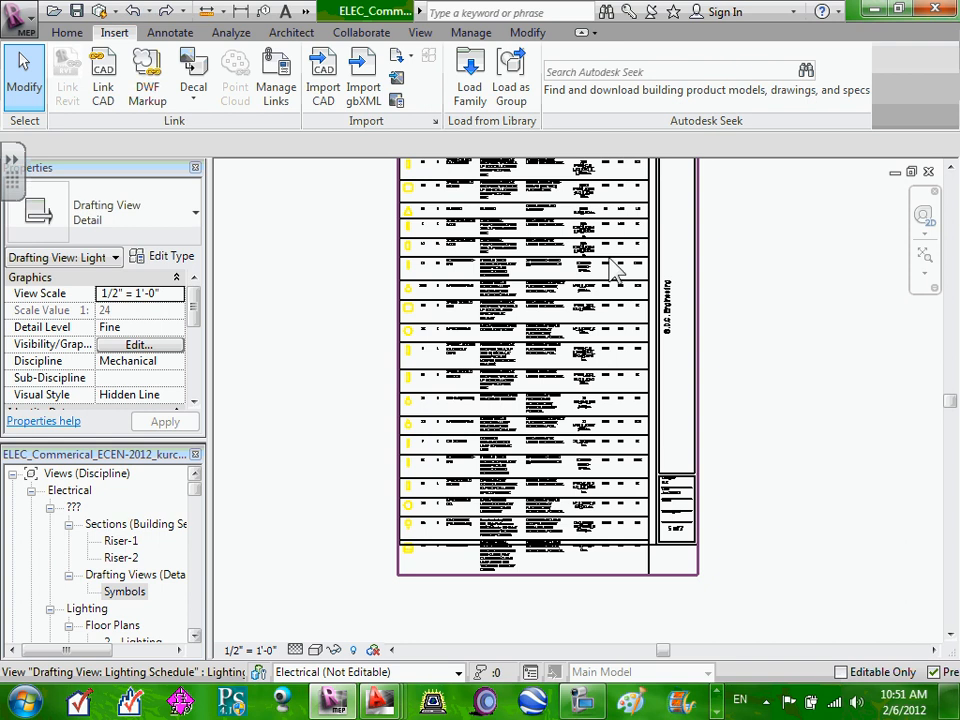
Step: Explode the imported Lighting Schedule drawing into separate elements and select one of the resulting text notes in the table
left_click(605, 302)
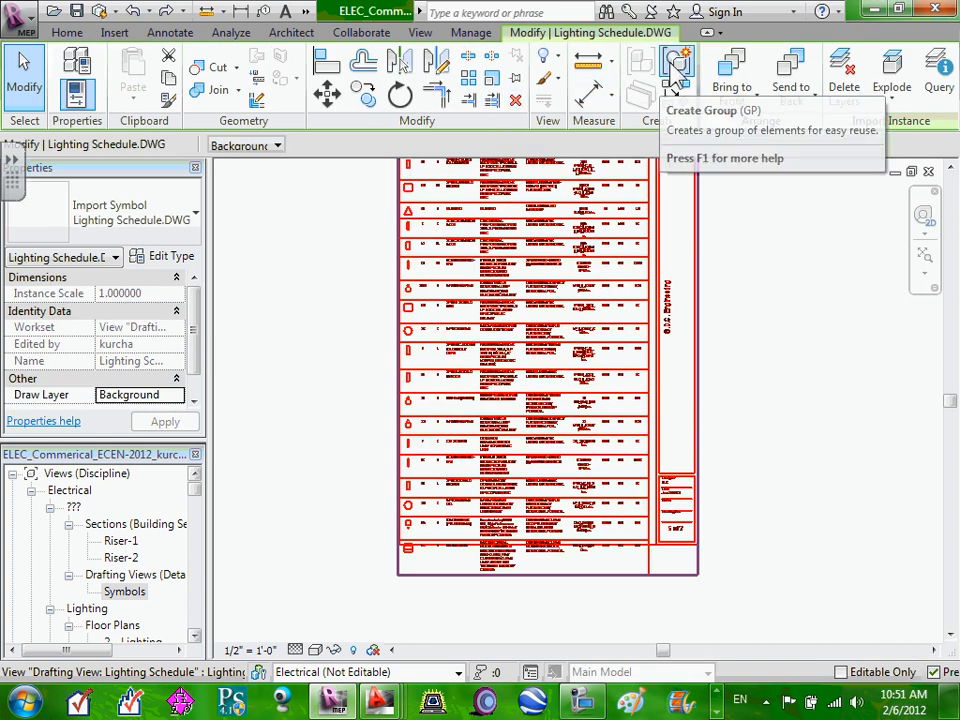
left_click(786, 100)
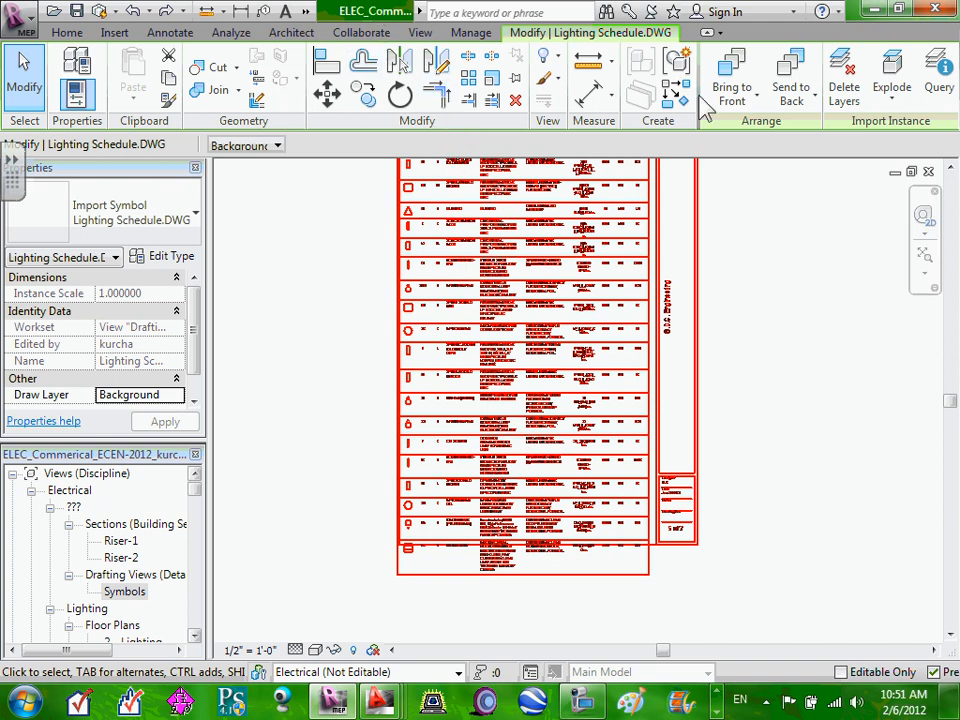
left_click(896, 86)
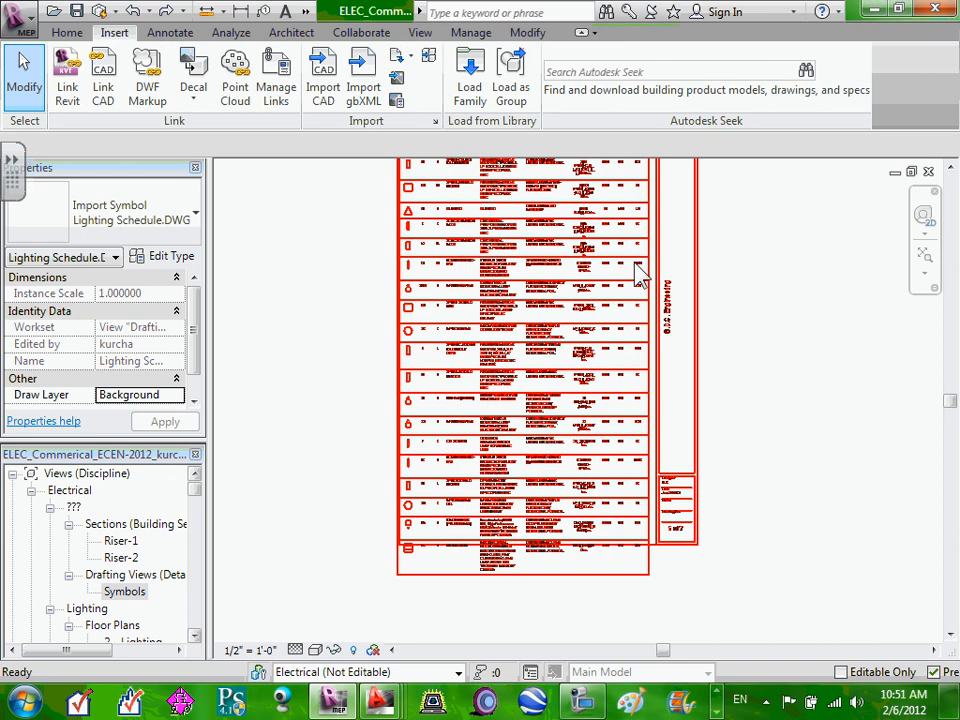
scroll(585, 280, "up", 2)
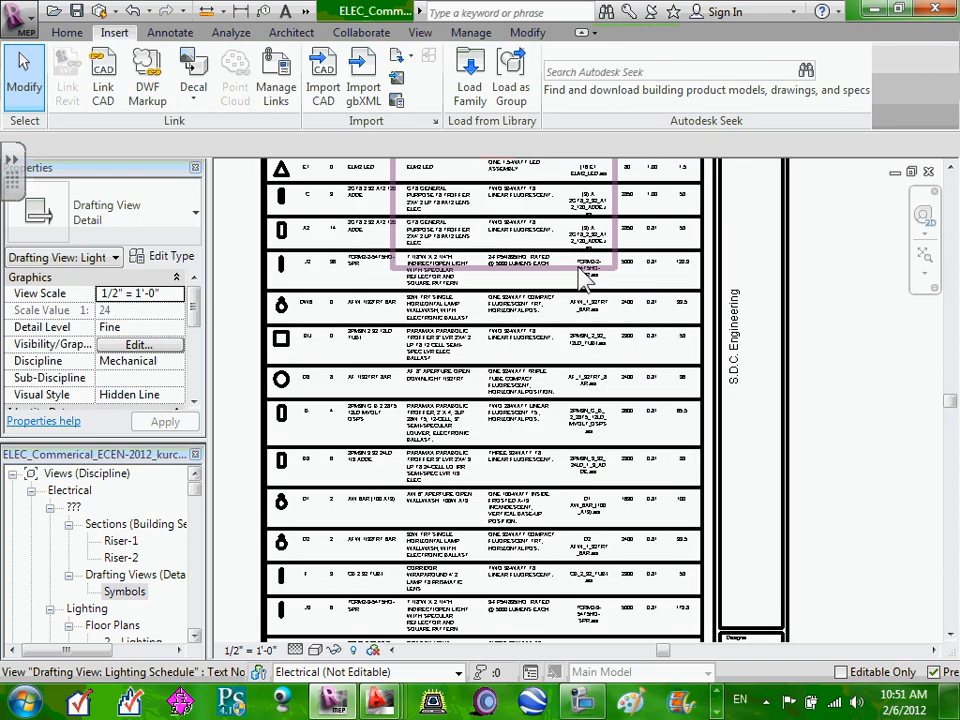
left_click(357, 268)
left_click(365, 270)
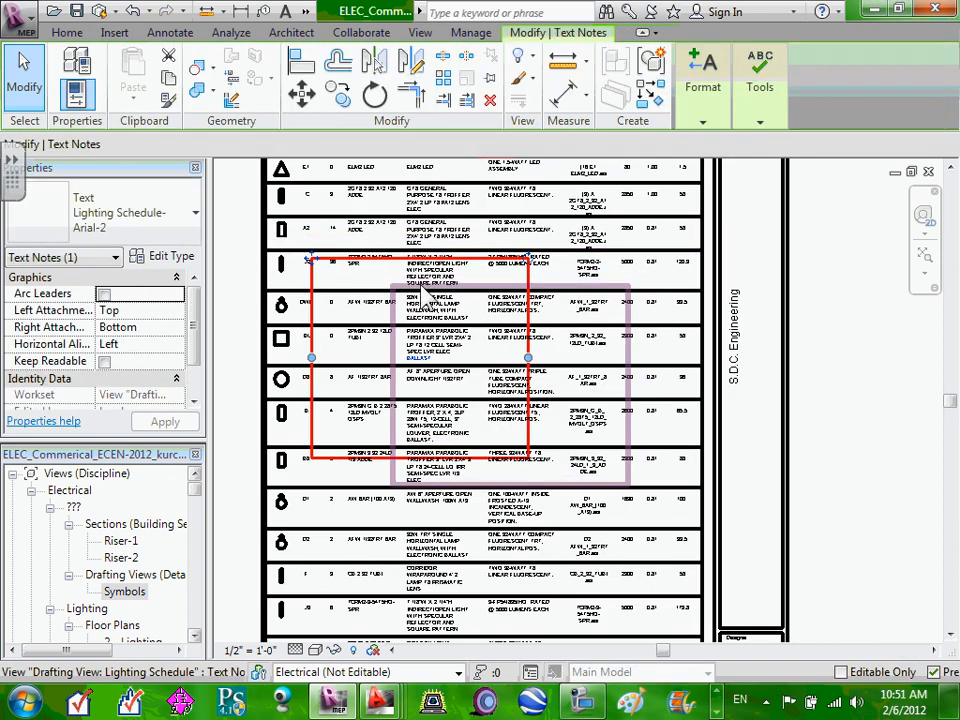
Step: Inspect the exploded schedule's text notes, selecting a line of the PARAMAX PARABOLIC troffer description
key("Escape")
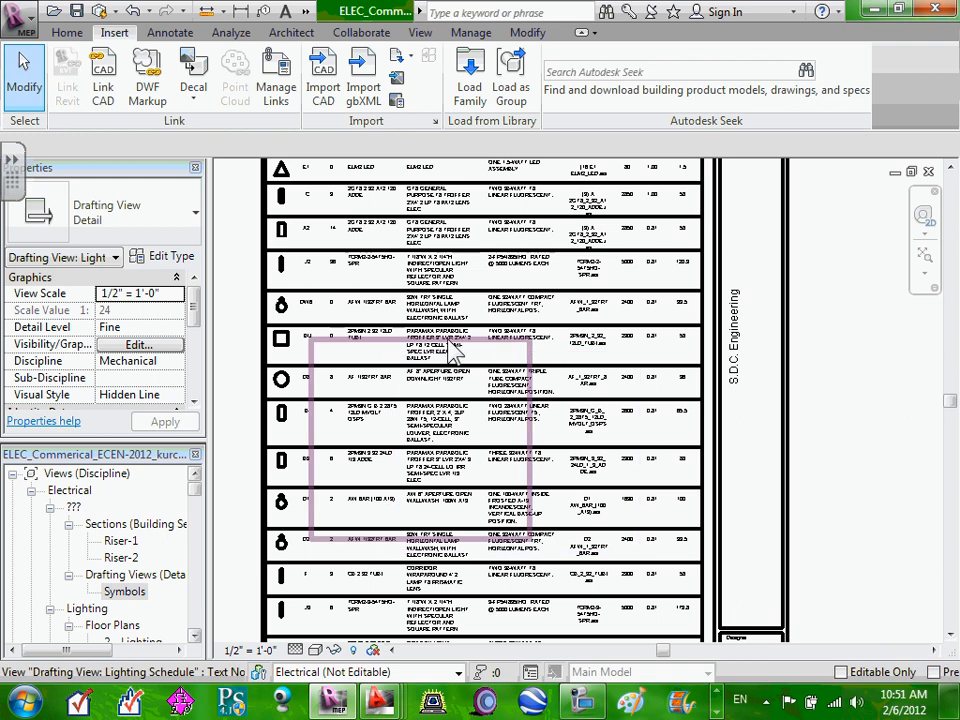
scroll(446, 333, "up", 3)
scroll(463, 338, "up", 2)
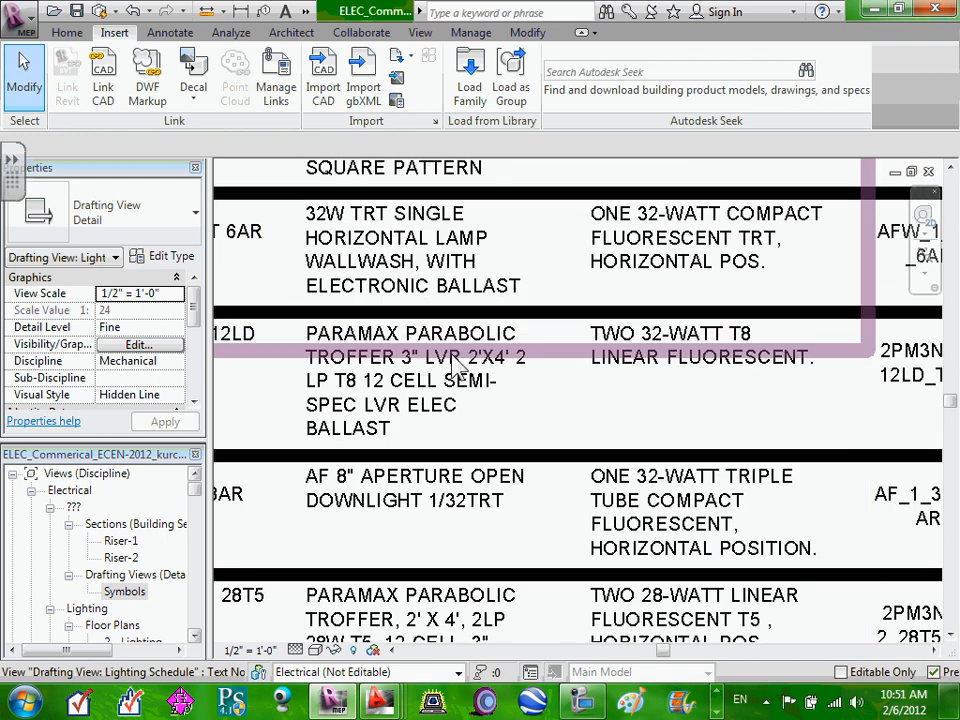
left_click(451, 356)
scroll(516, 362, "down", 6)
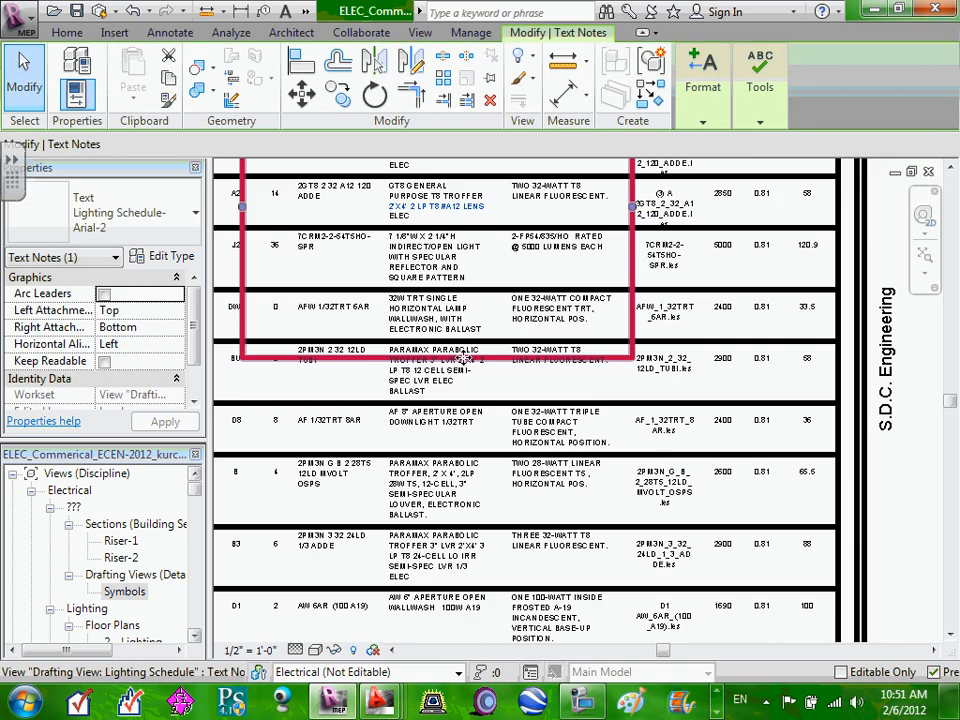
key("Escape")
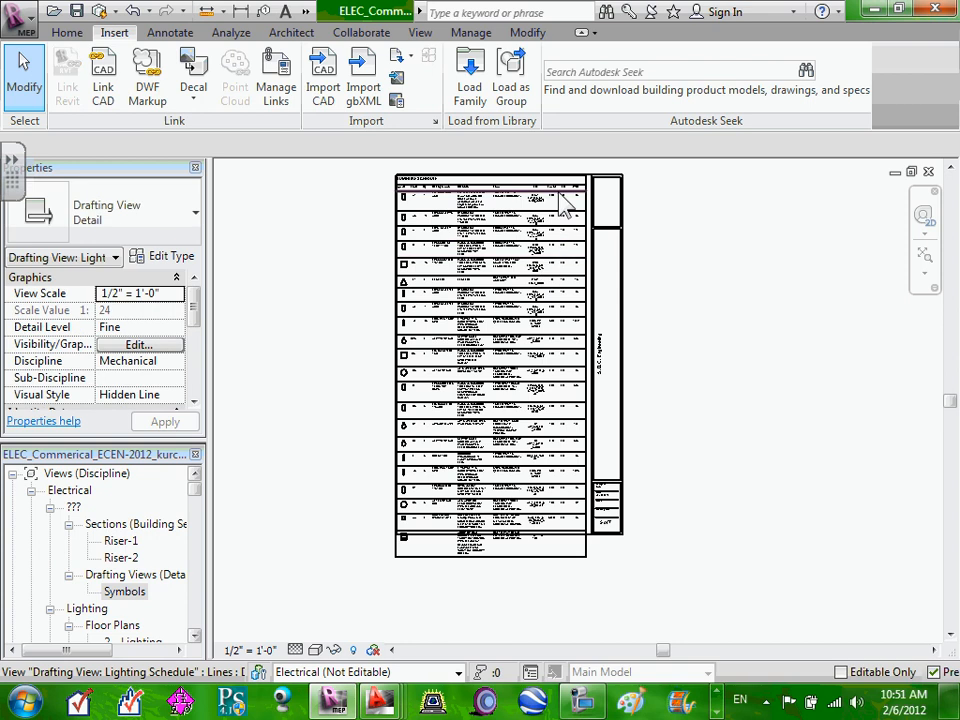
Step: Open the LUMINAIRE SCHEDULE title note for editing and select the Qty column's header note
scroll(560, 200, "up", 4)
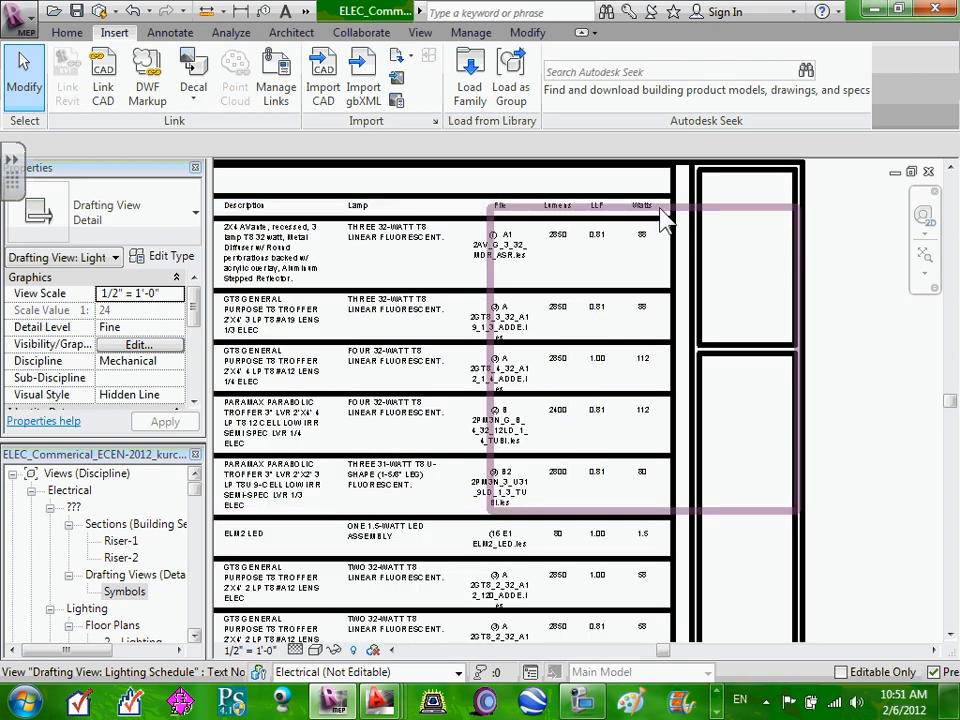
scroll(515, 262, "down", 4)
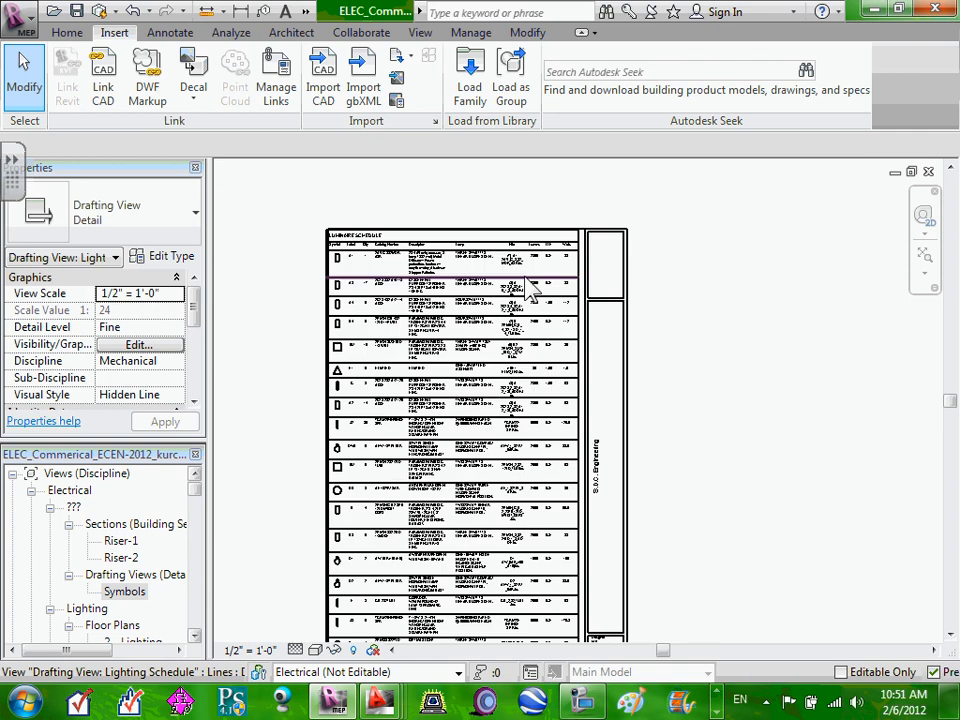
scroll(352, 272, "up", 5)
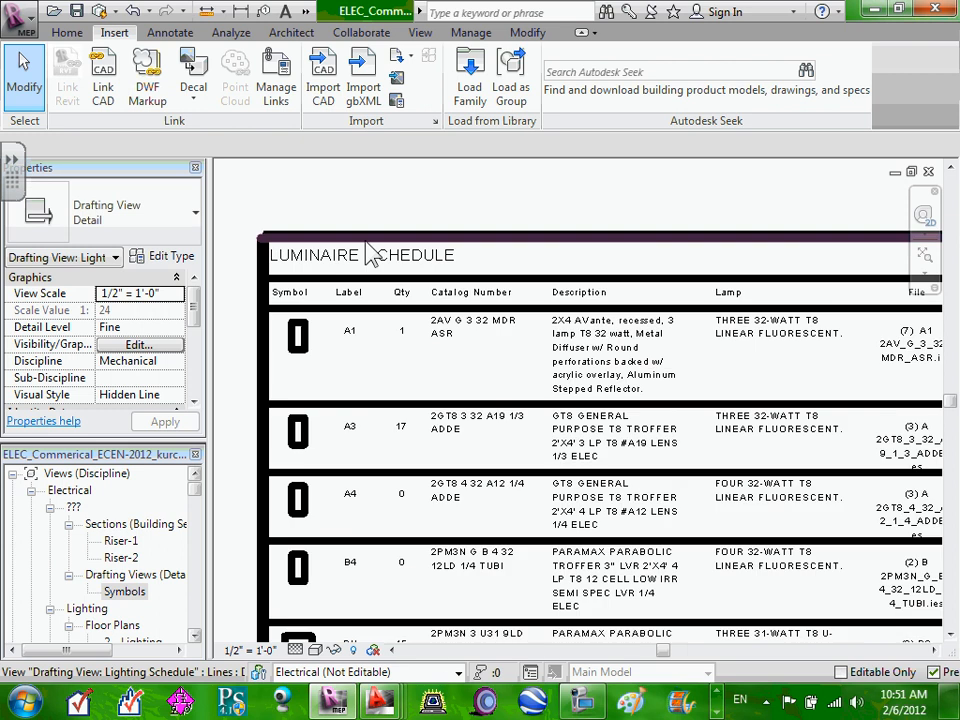
double_click(336, 262)
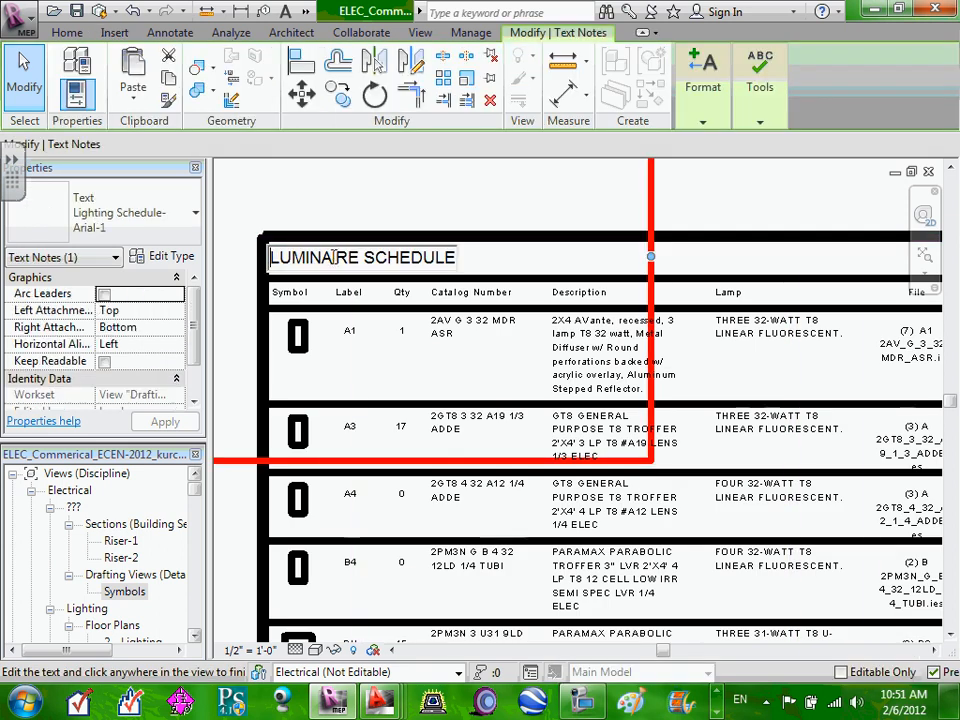
left_click(394, 292)
left_click(397, 292)
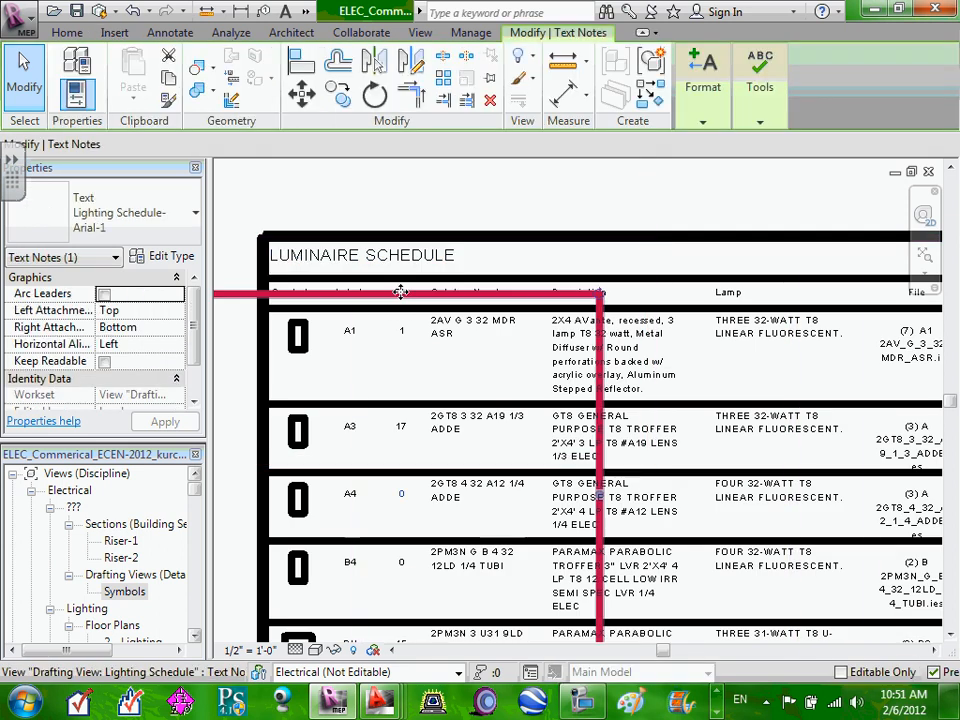
key("Escape")
Step: Open the "Diffuser w/ Round" description line for editing and review the text types available for it
double_click(621, 350)
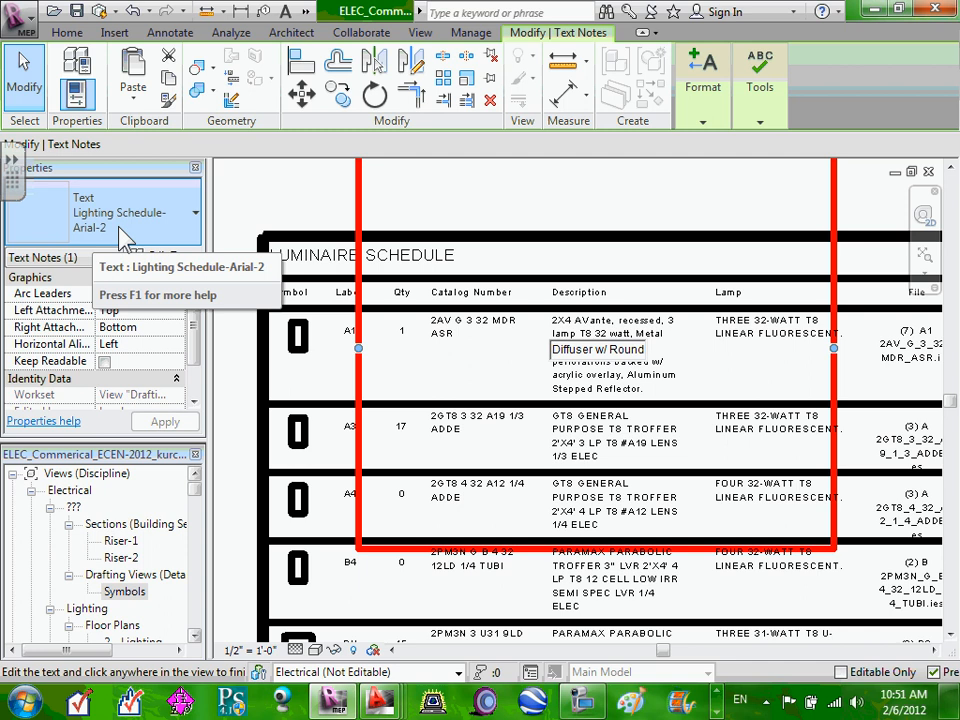
left_click(196, 214)
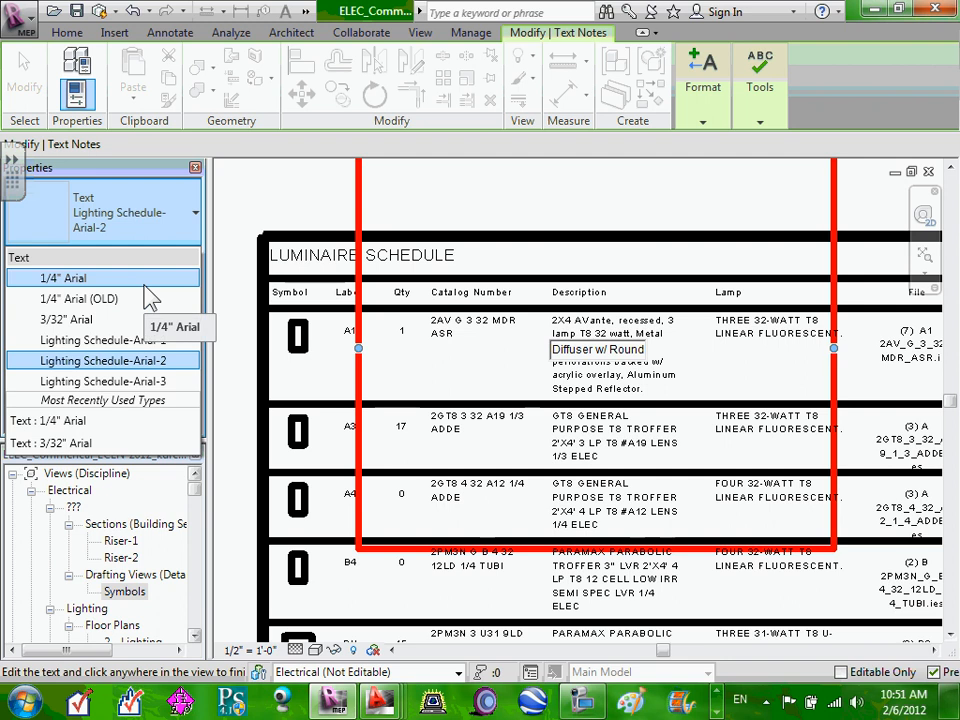
left_click(463, 632)
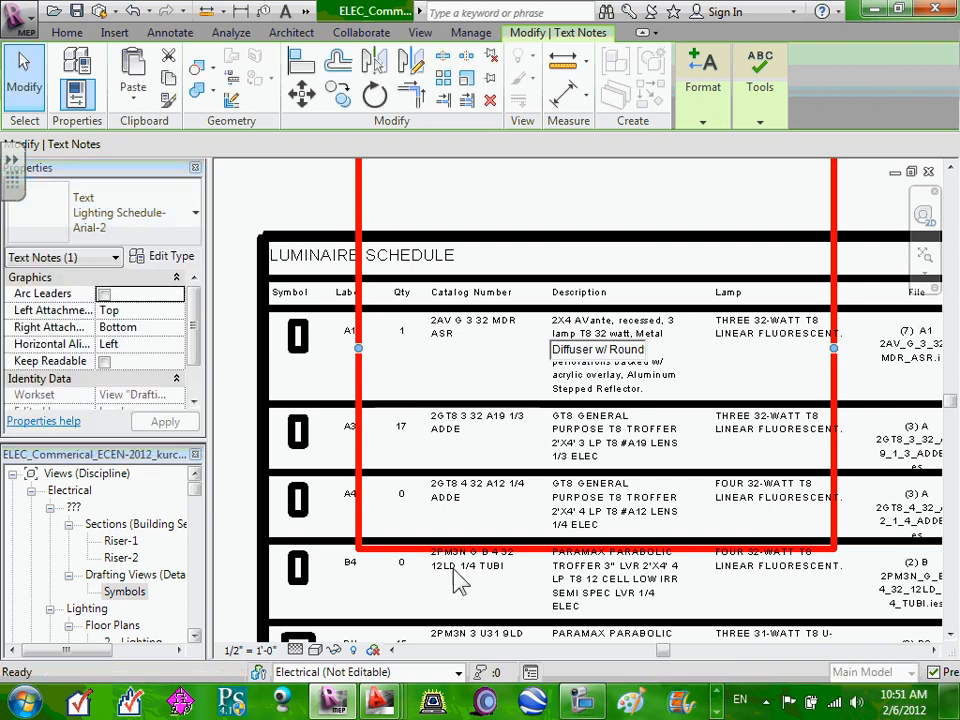
left_click(453, 566)
Step: Examine the exploded luminaire schedule's overall layout and its File, Lumens, LLF and Watts columns
scroll(492, 410, "down", 3)
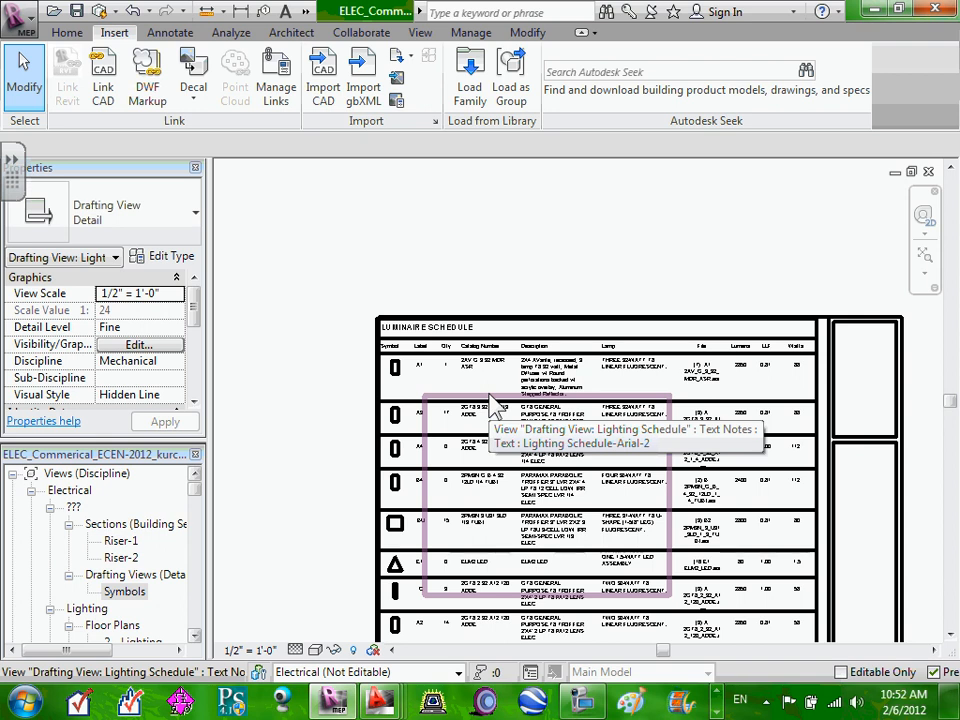
scroll(600, 440, "down", 2)
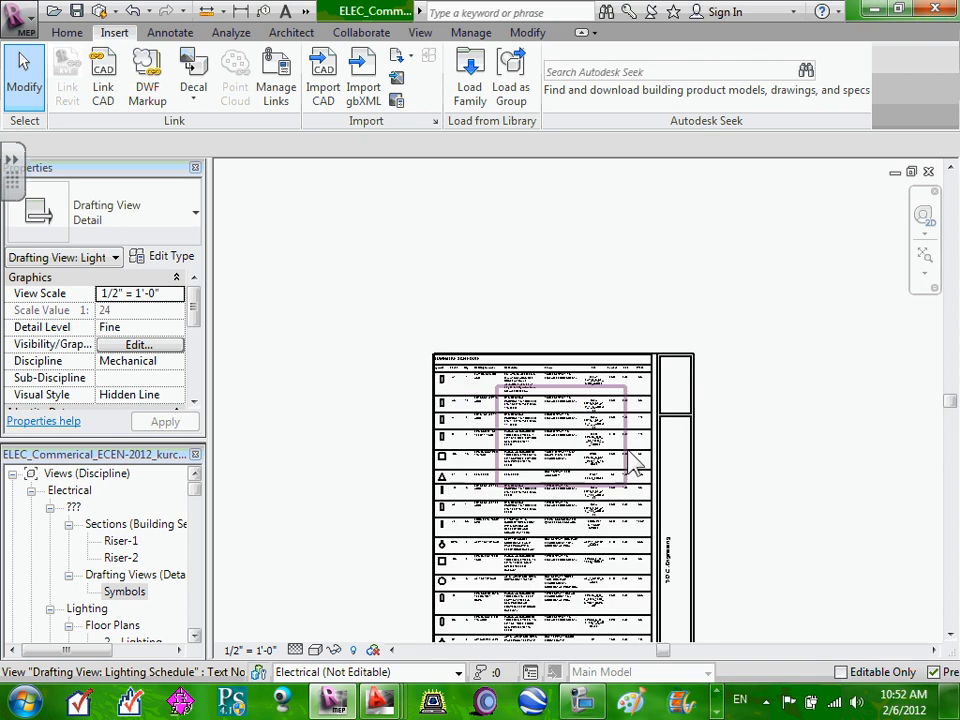
scroll(630, 461, "up", 4)
scroll(606, 381, "up", 4)
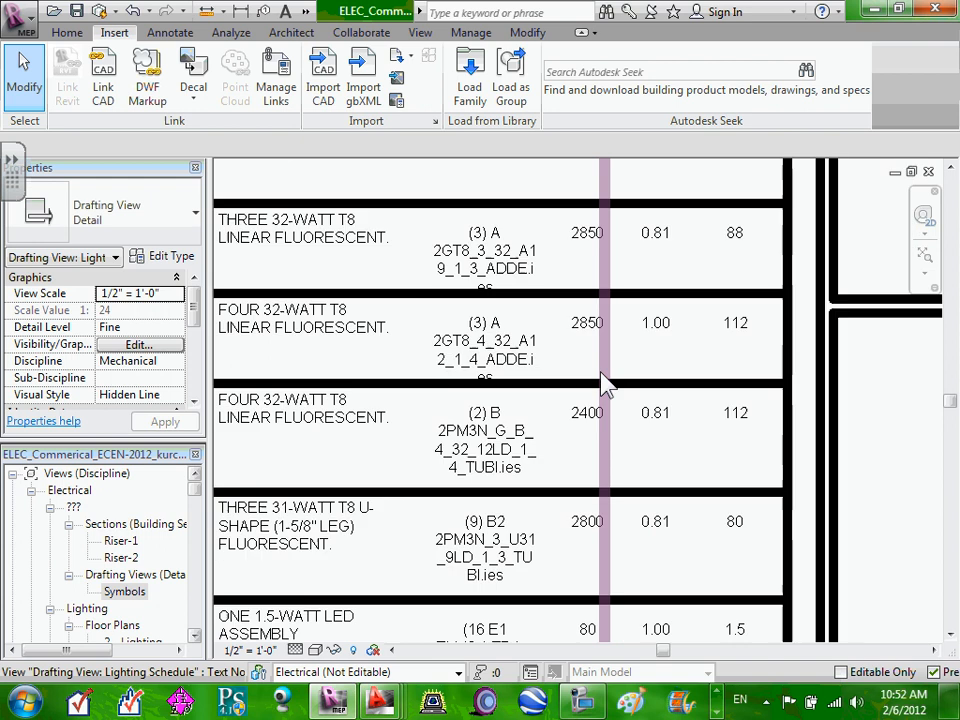
scroll(606, 390, "down", 3)
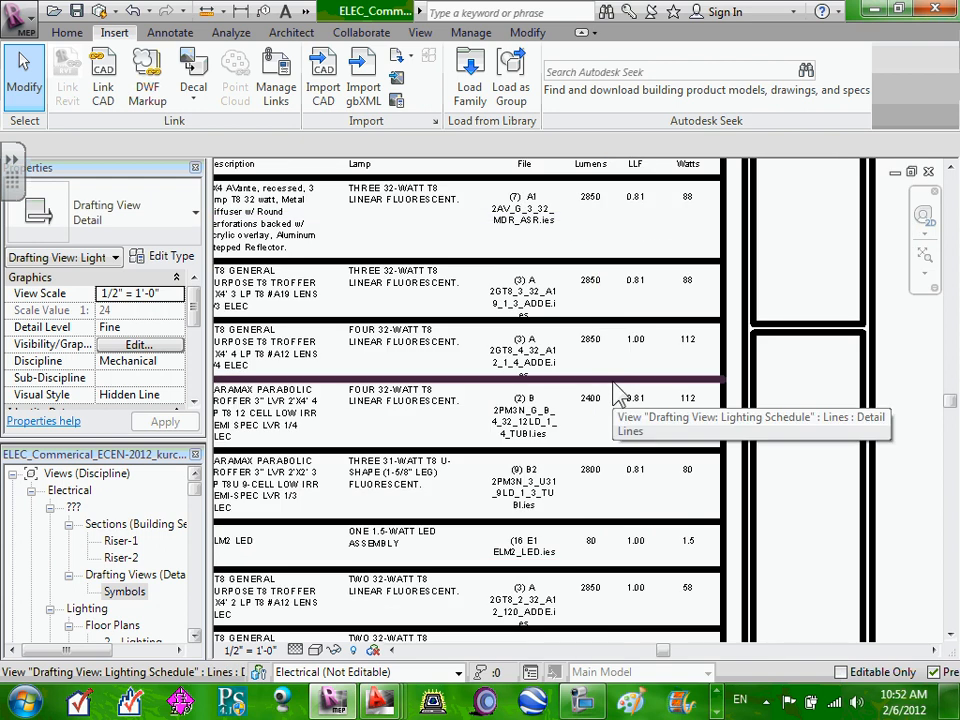
scroll(636, 390, "down", 3)
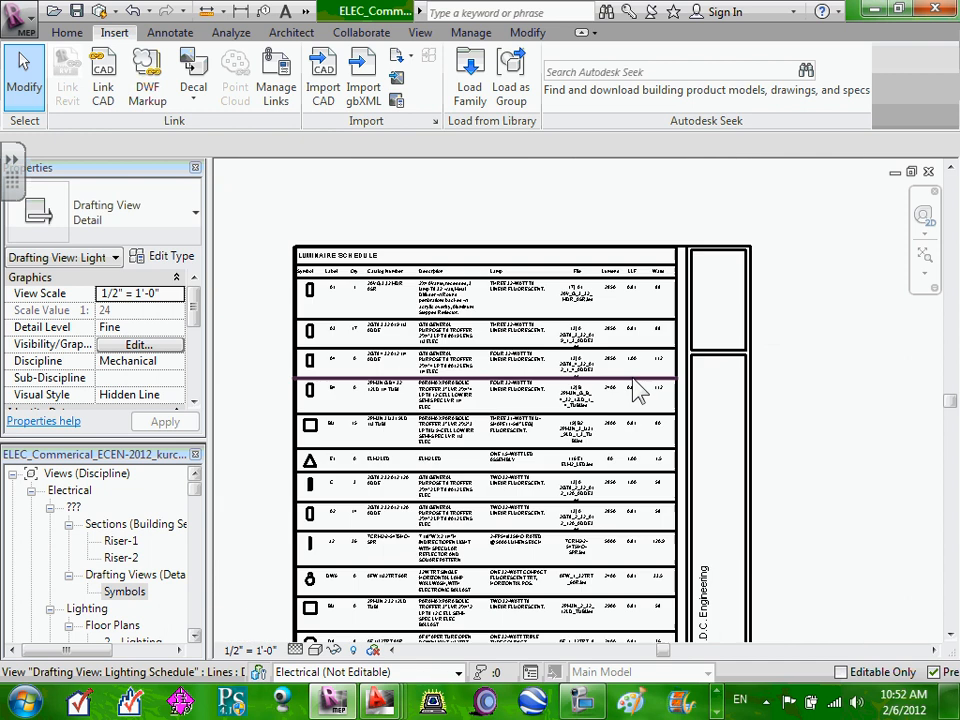
scroll(560, 369, "up", 2)
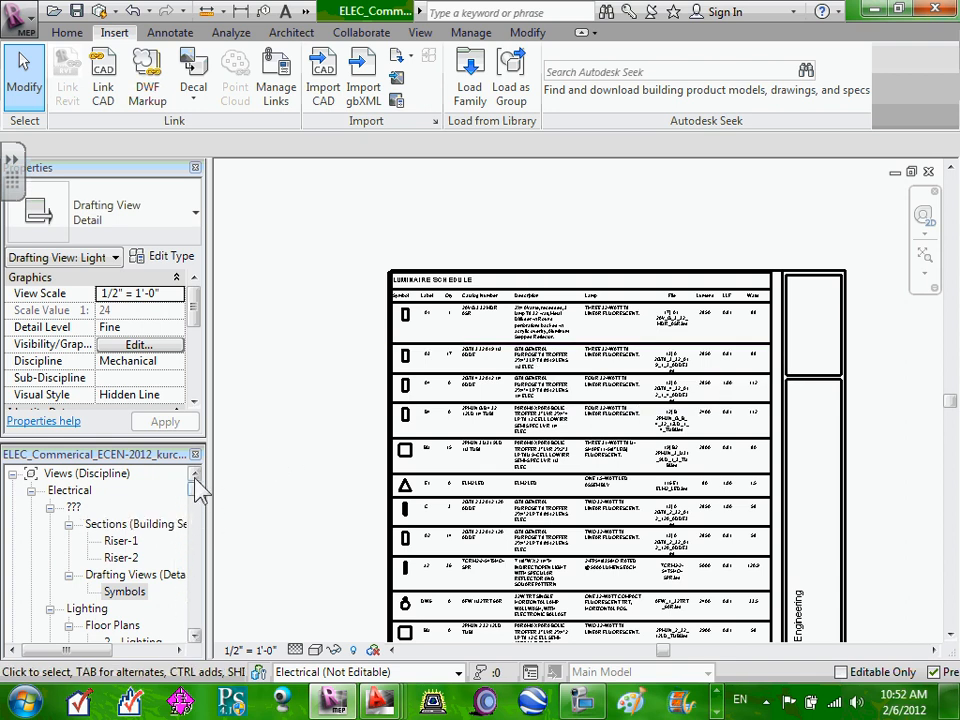
Step: Set the discipline of the Lighting Schedule drafting view to Electrical
left_click_drag(196, 486, 199, 490)
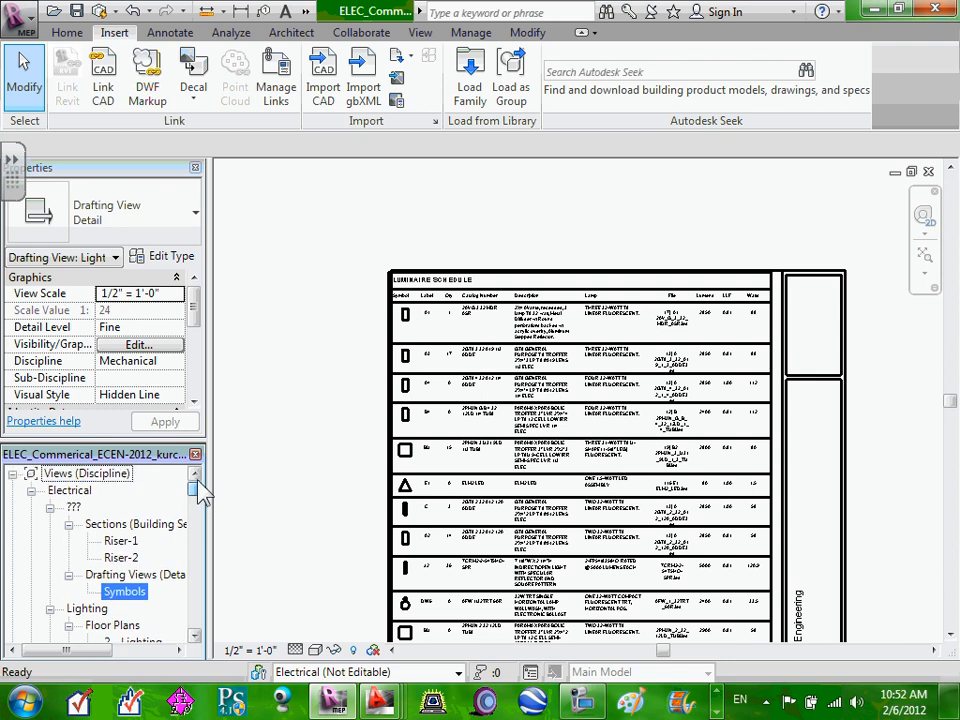
left_click(32, 490)
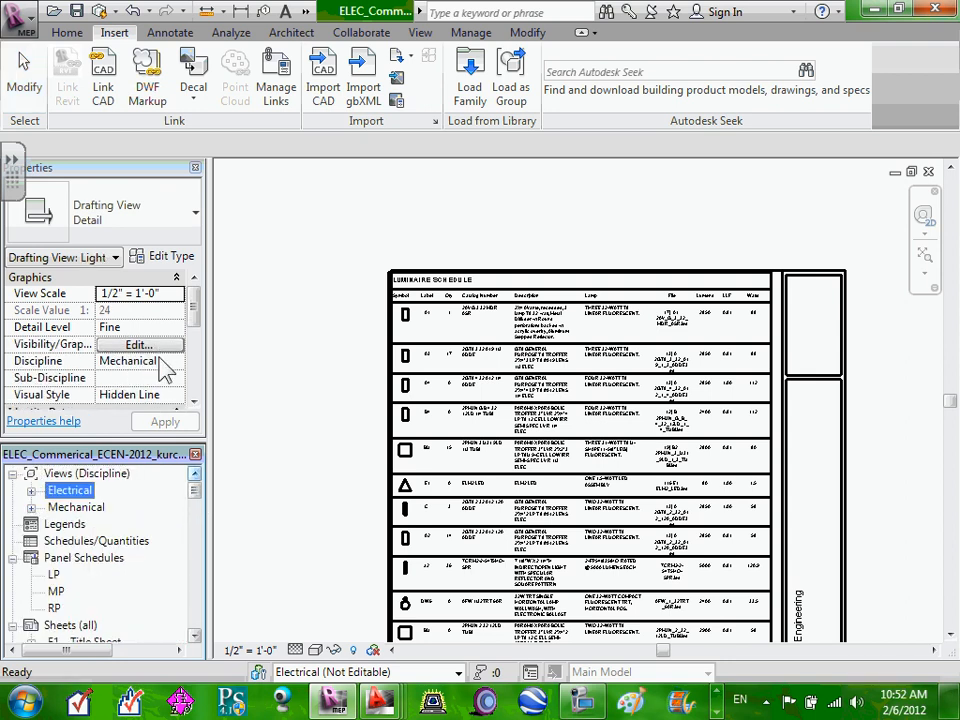
left_click(32, 507)
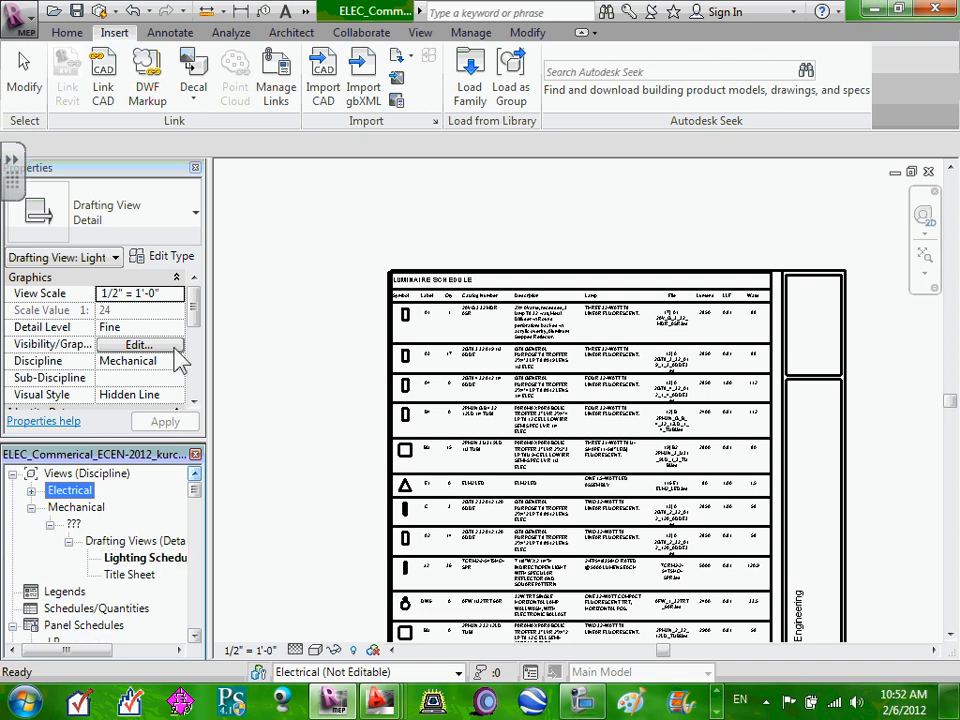
left_click(140, 344)
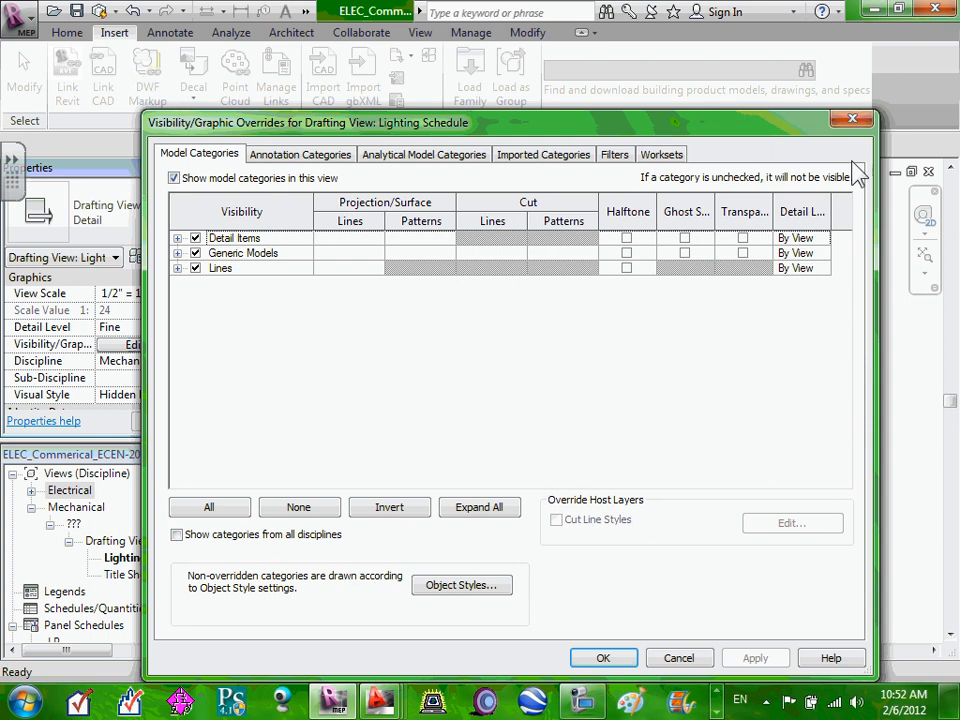
left_click(852, 118)
left_click(172, 360)
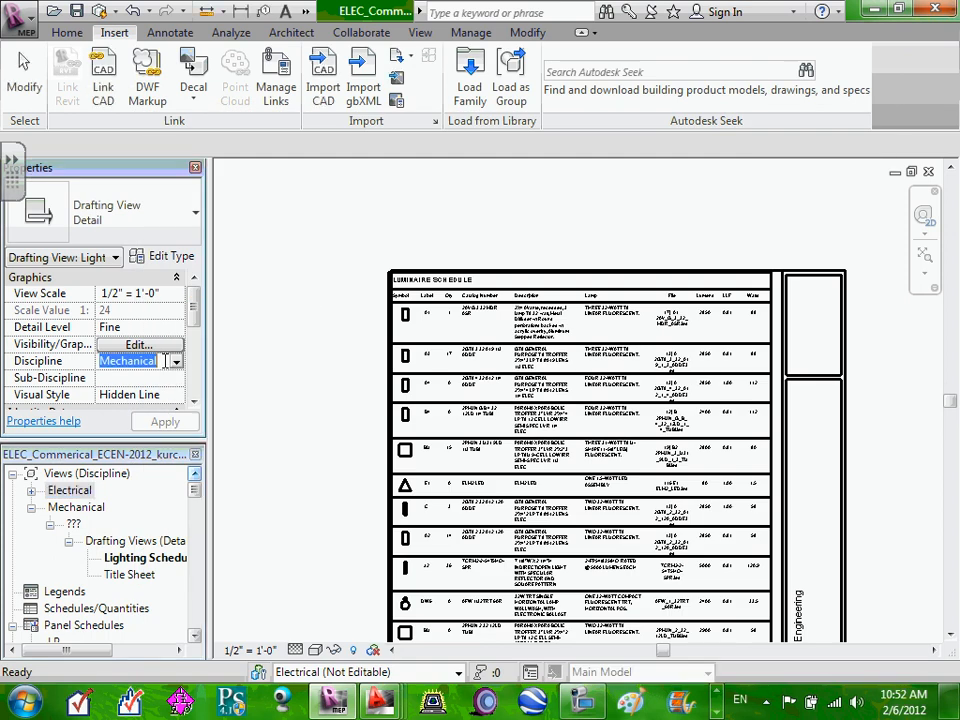
left_click(176, 362)
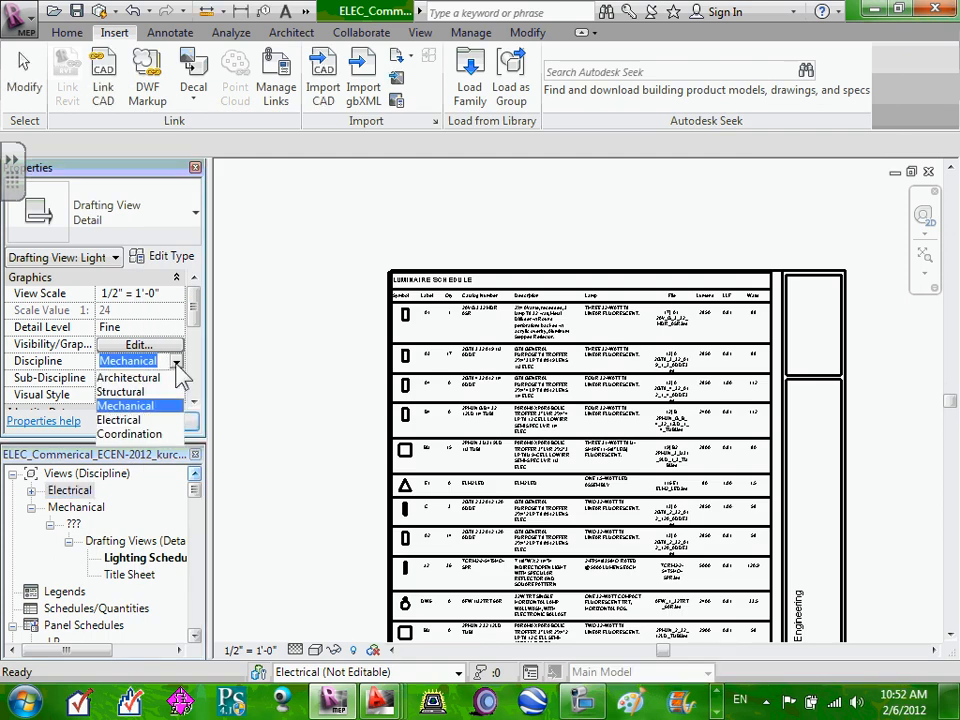
left_click(135, 420)
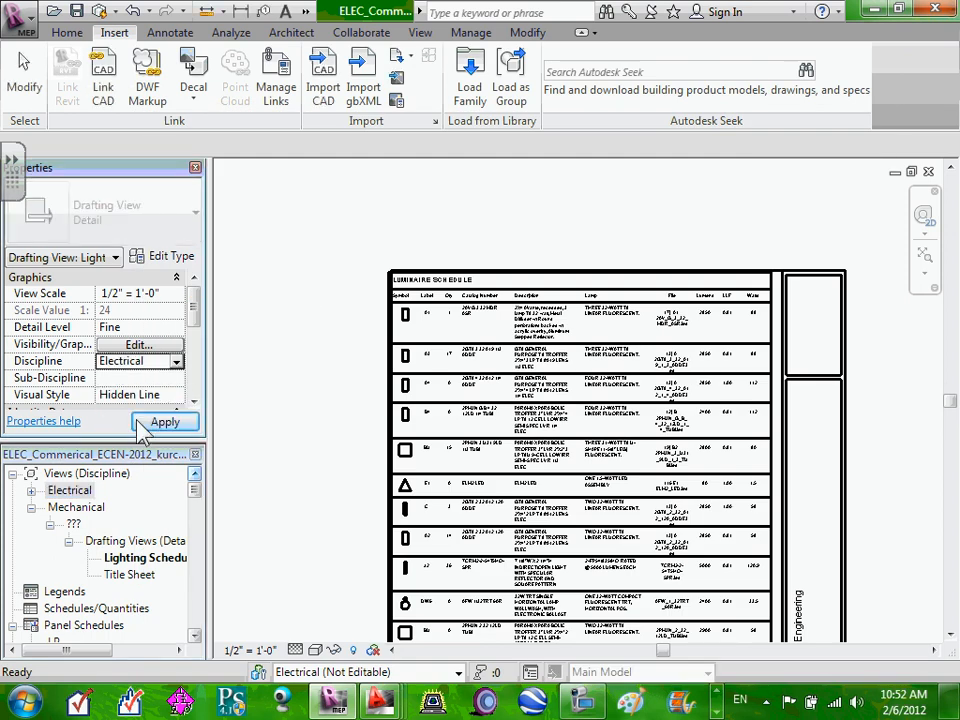
Step: Set the discipline of the Title Sheet drafting view to Electrical and apply the change
left_click(138, 558)
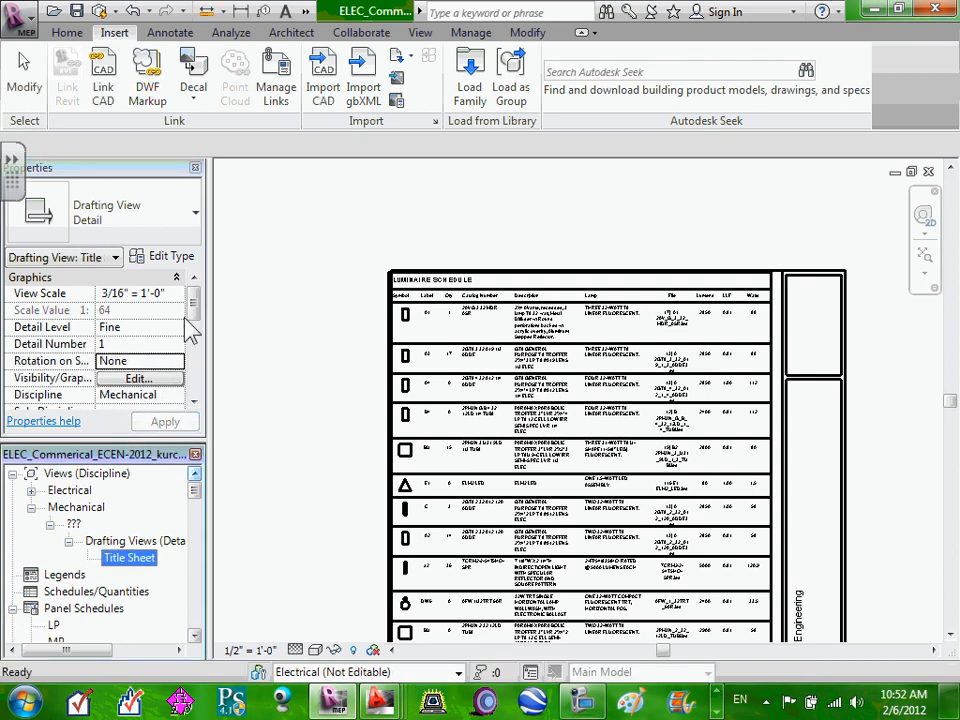
scroll(190, 316, "down", 2)
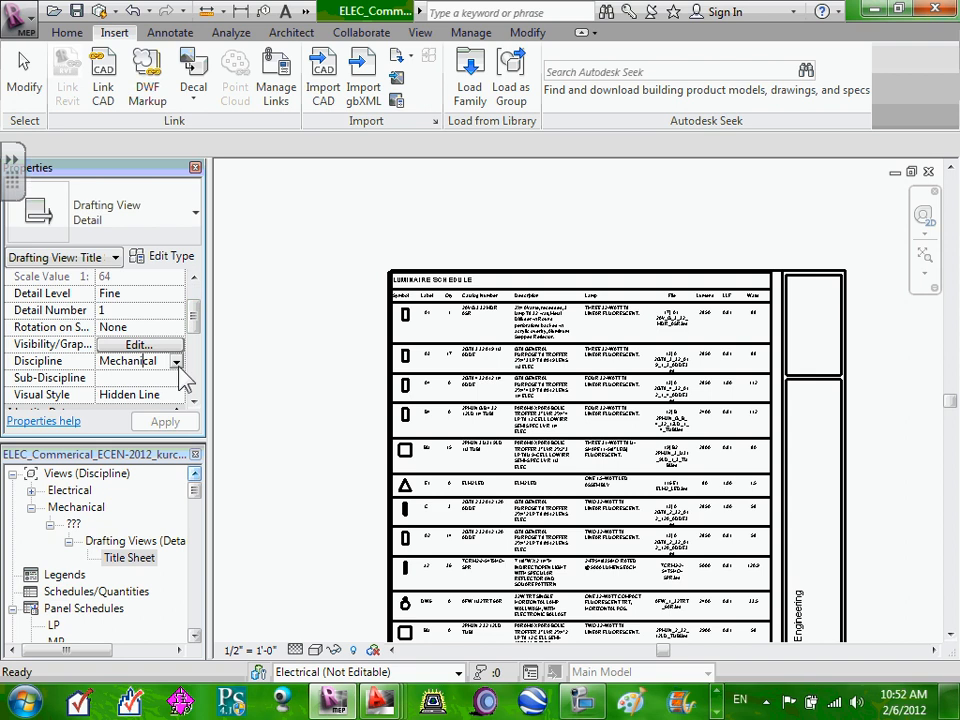
left_click(177, 364)
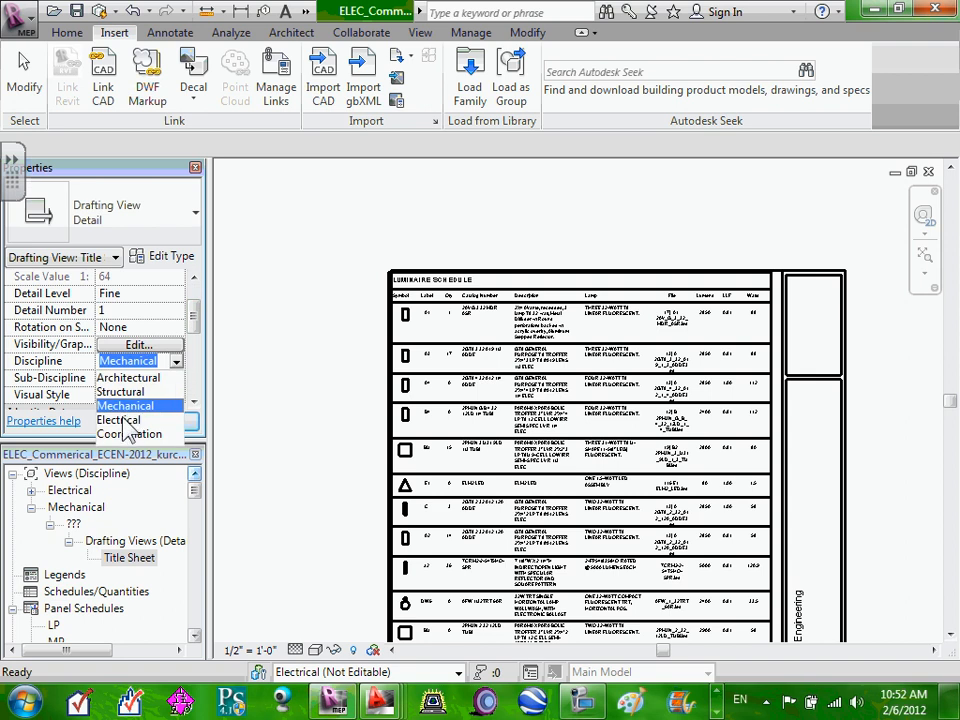
left_click(120, 420)
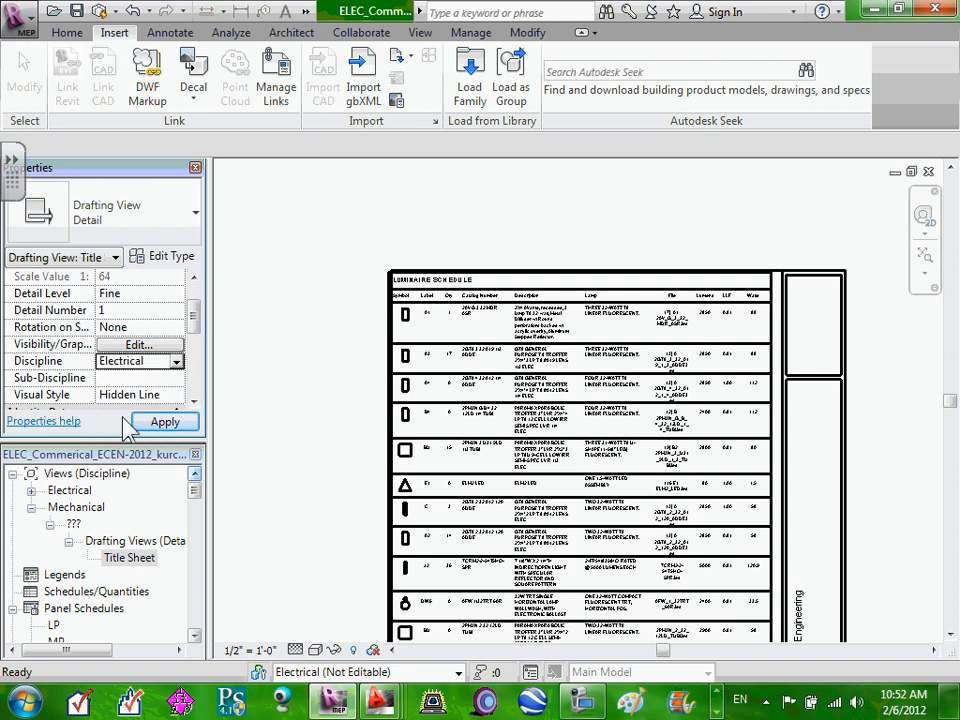
left_click(33, 506)
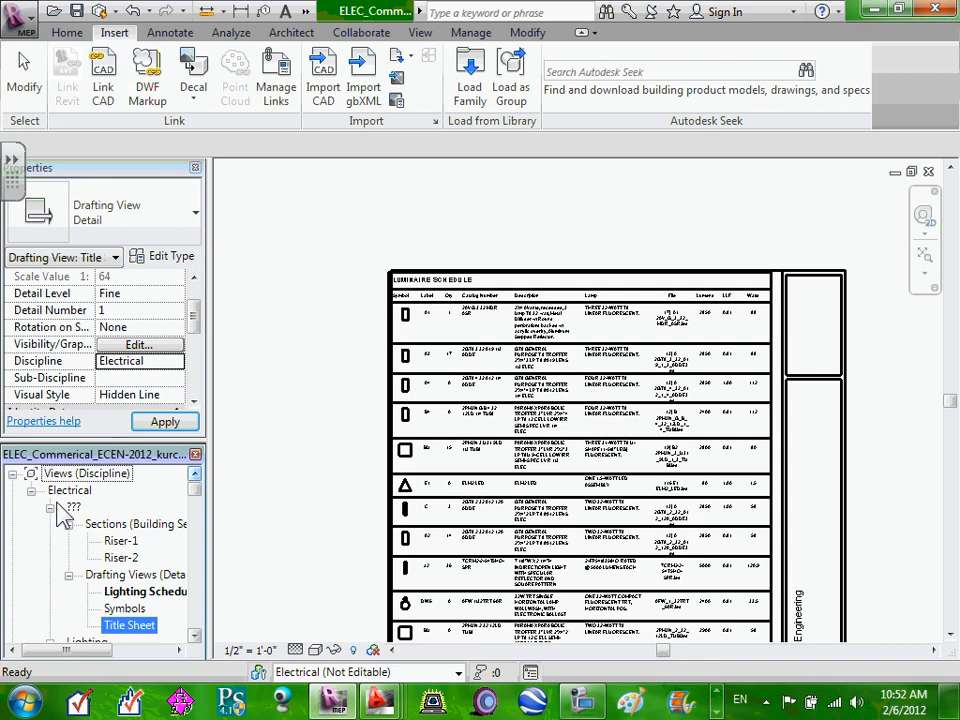
Step: Check the Lighting Schedule, Symbols and Title Sheet drafting views under the Electrical discipline of the project
scroll(96, 508, "down", 1)
scroll(100, 515, "down", 1)
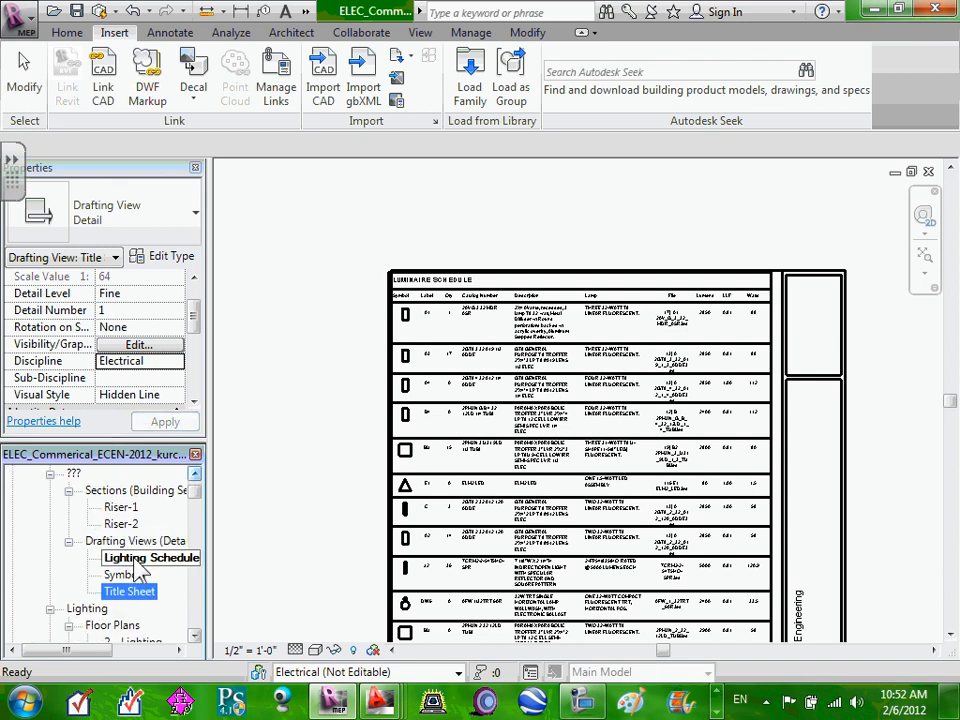
left_click(132, 558)
left_click(126, 574)
left_click(135, 593)
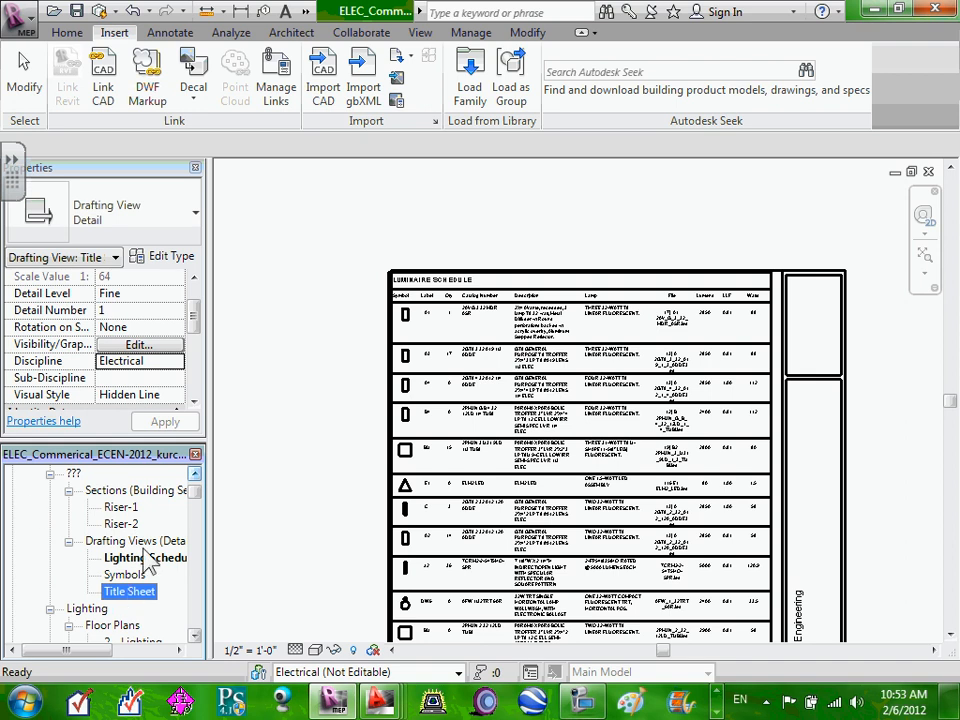
Step: Open the site plan floor plan placed on sheet E4 and examine its parking area and building
scroll(195, 638, "down", 3)
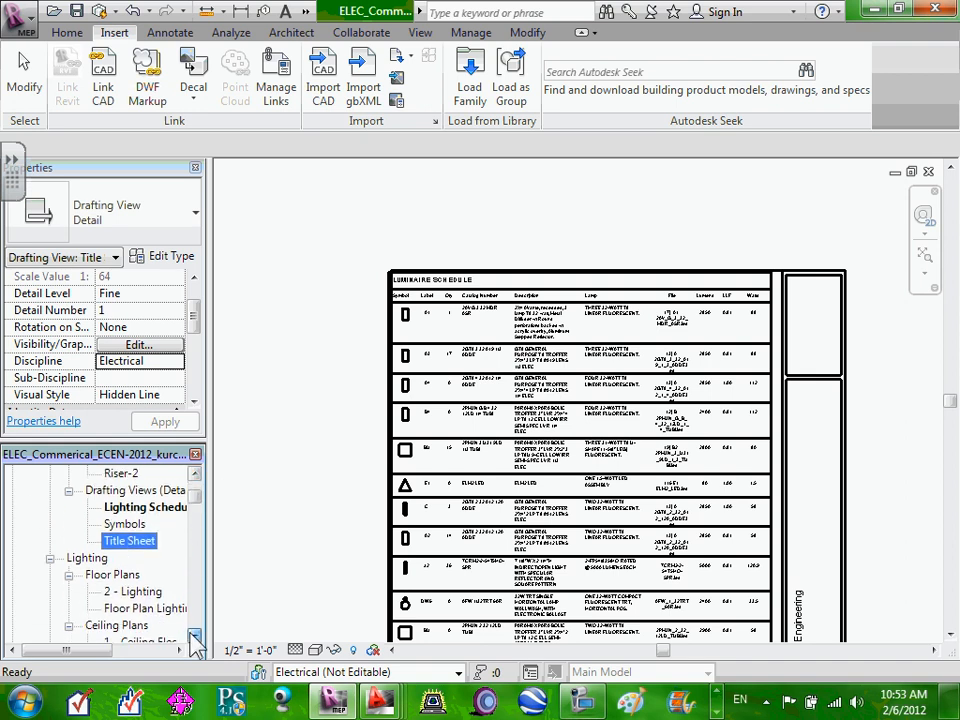
scroll(172, 518, "down", 7)
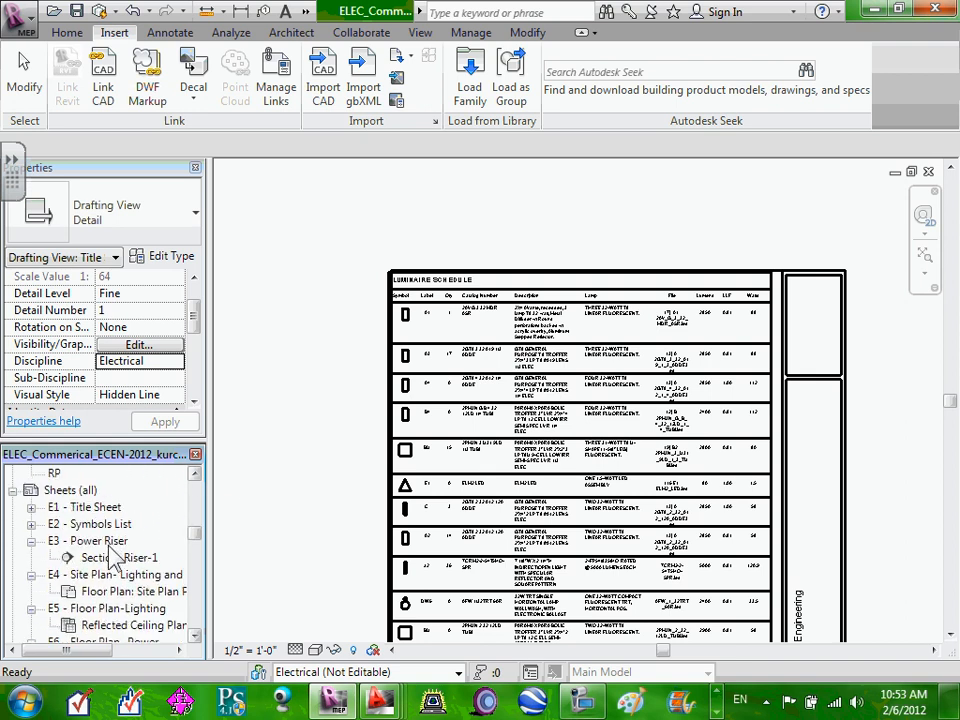
scroll(118, 545, "down", 3)
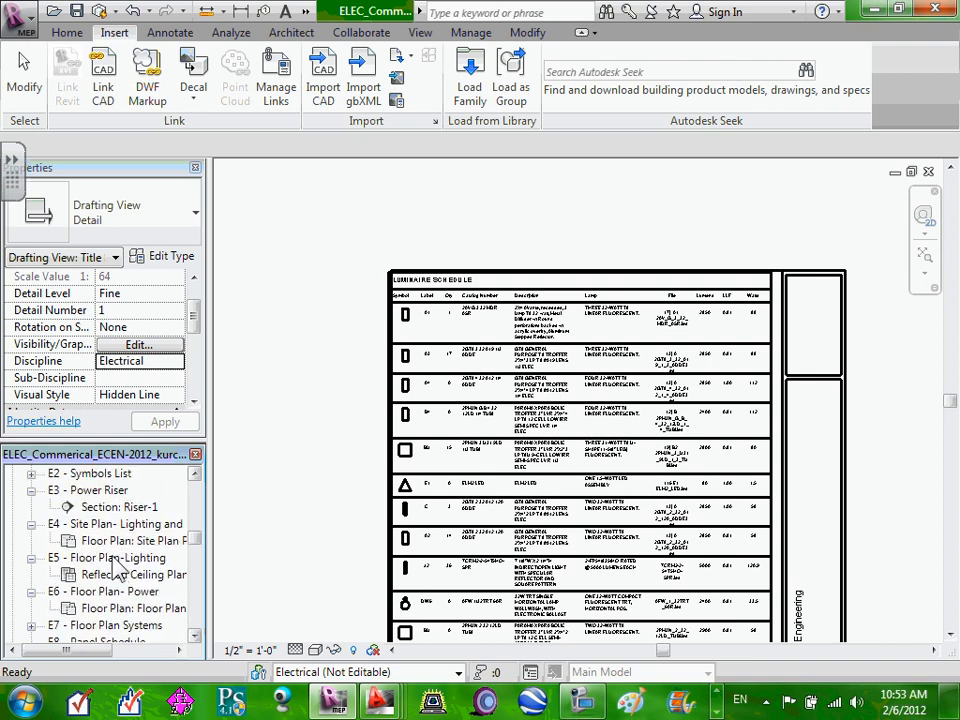
left_click(121, 541)
double_click(121, 541)
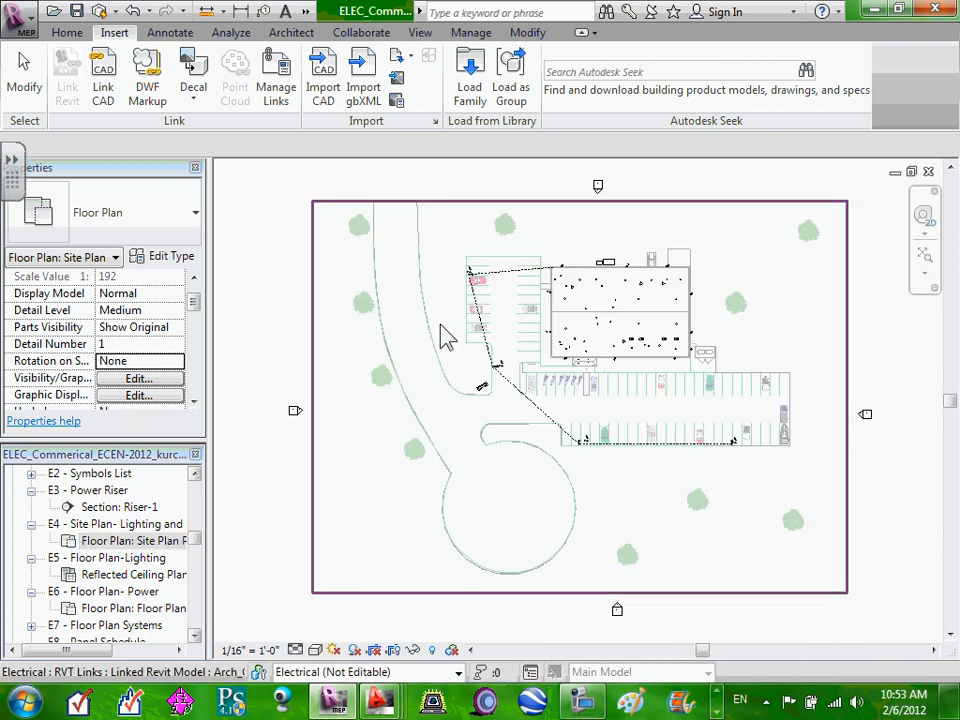
scroll(545, 245, "up", 1)
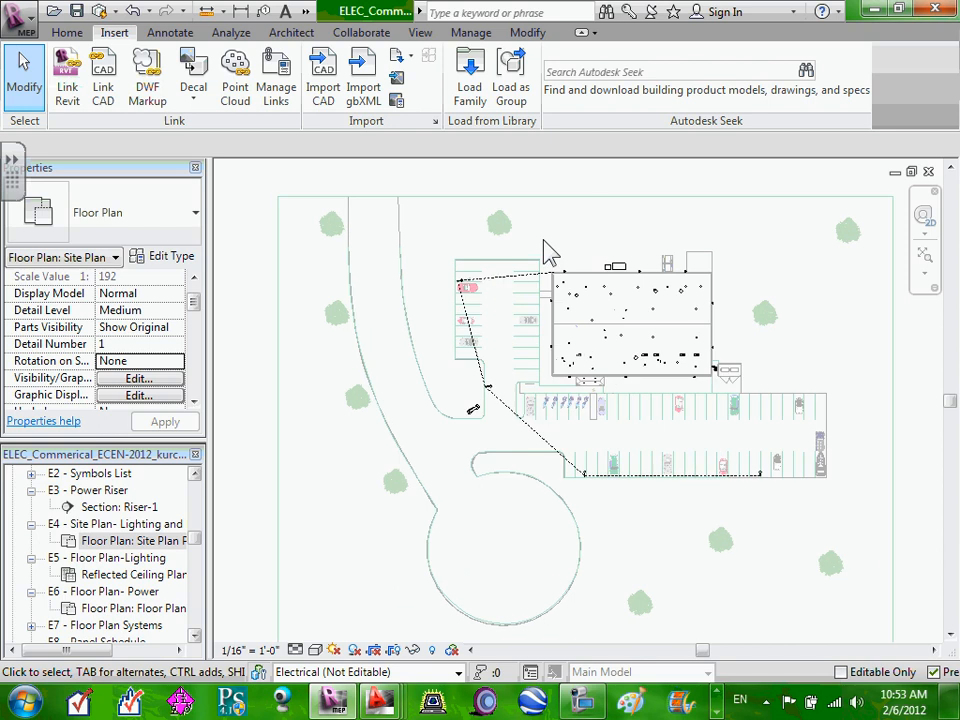
scroll(545, 252, "up", 1)
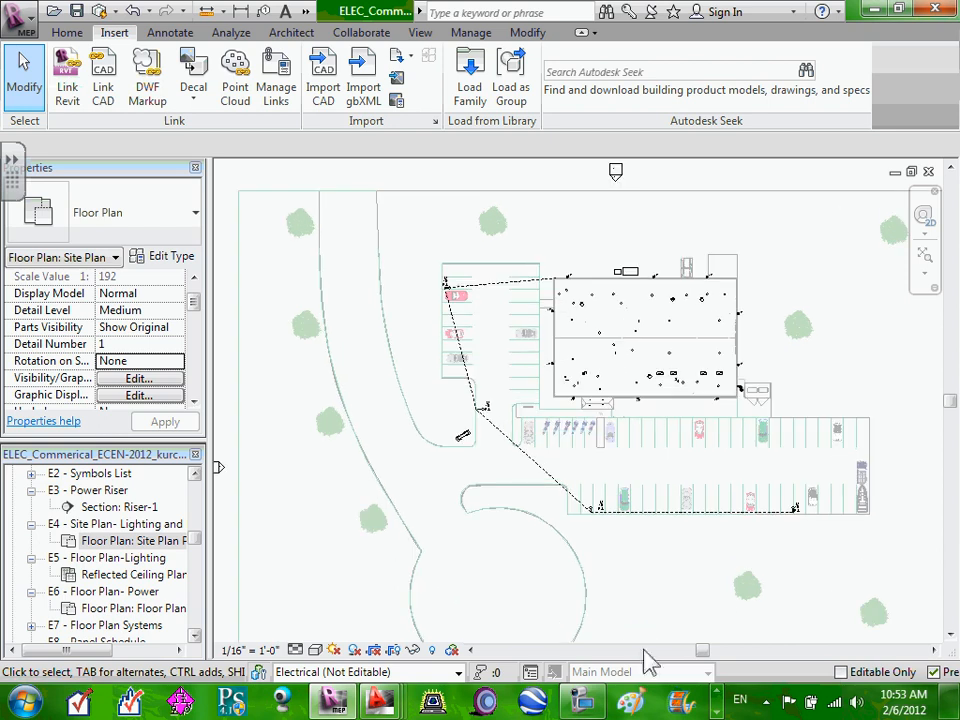
left_click(581, 700)
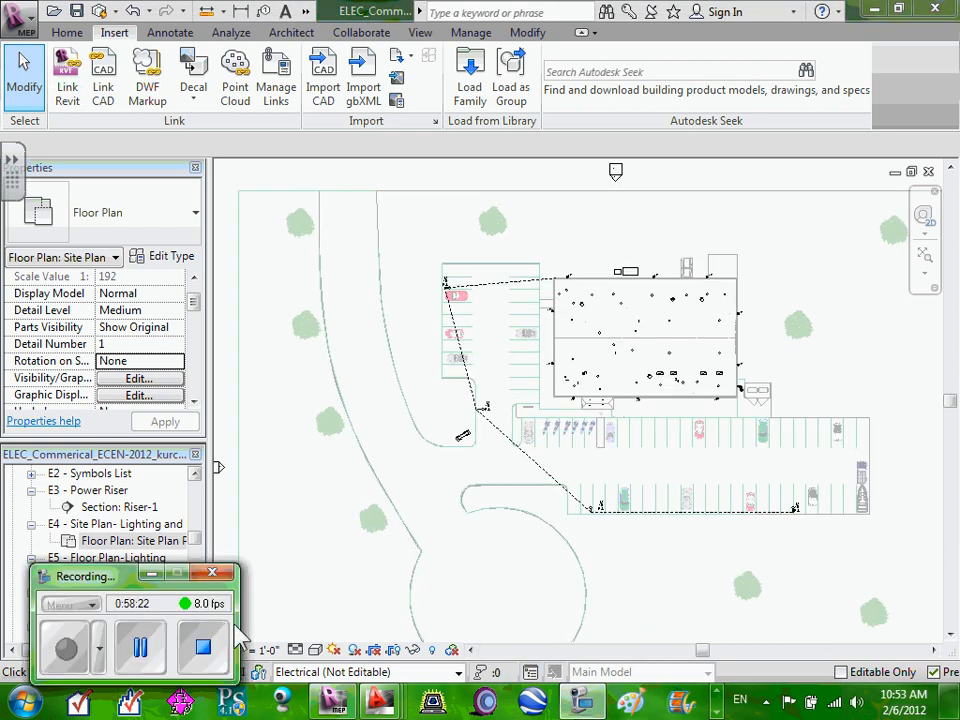